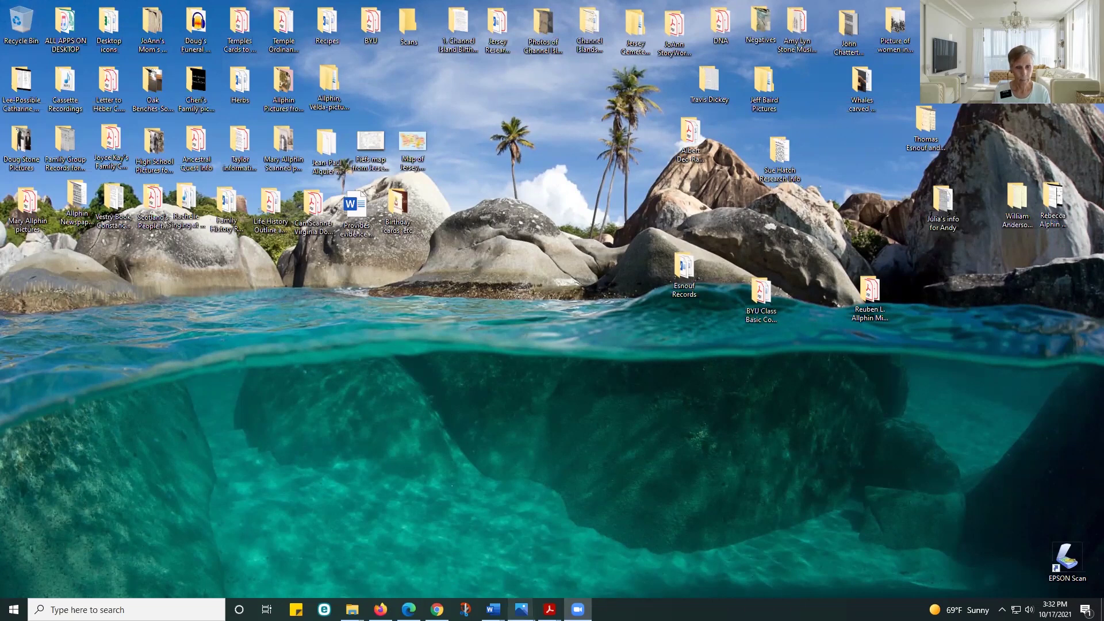
- Restore the Photos window showing Mouse.jpg from the taskbar
left_click(580, 541)
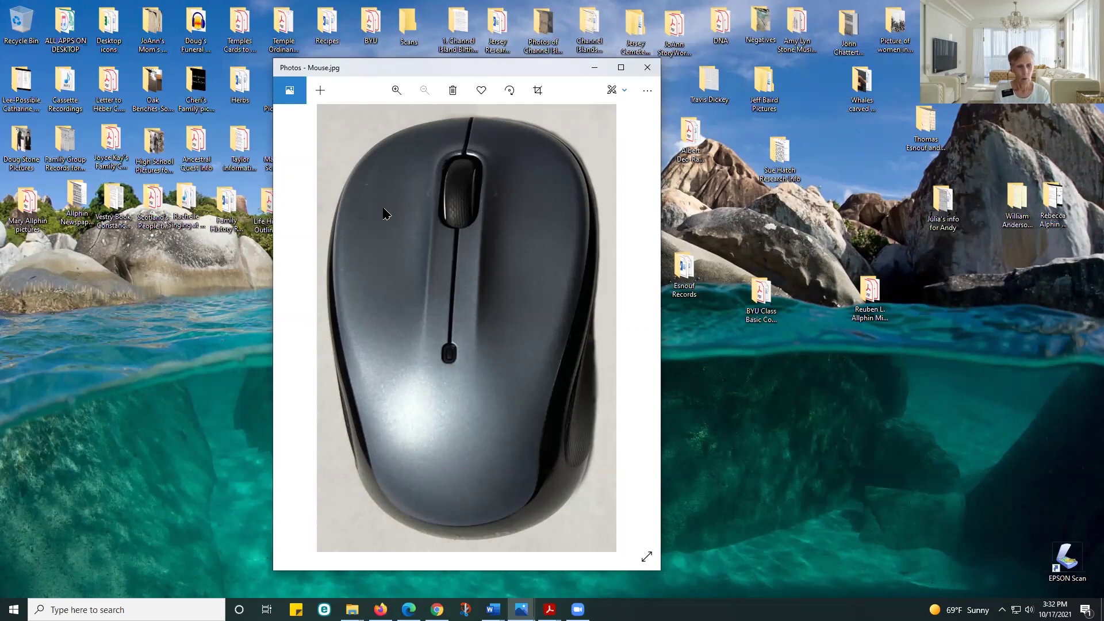
- Minimize the Mouse.jpg Photos window and bring up the Start menu
left_click(593, 71)
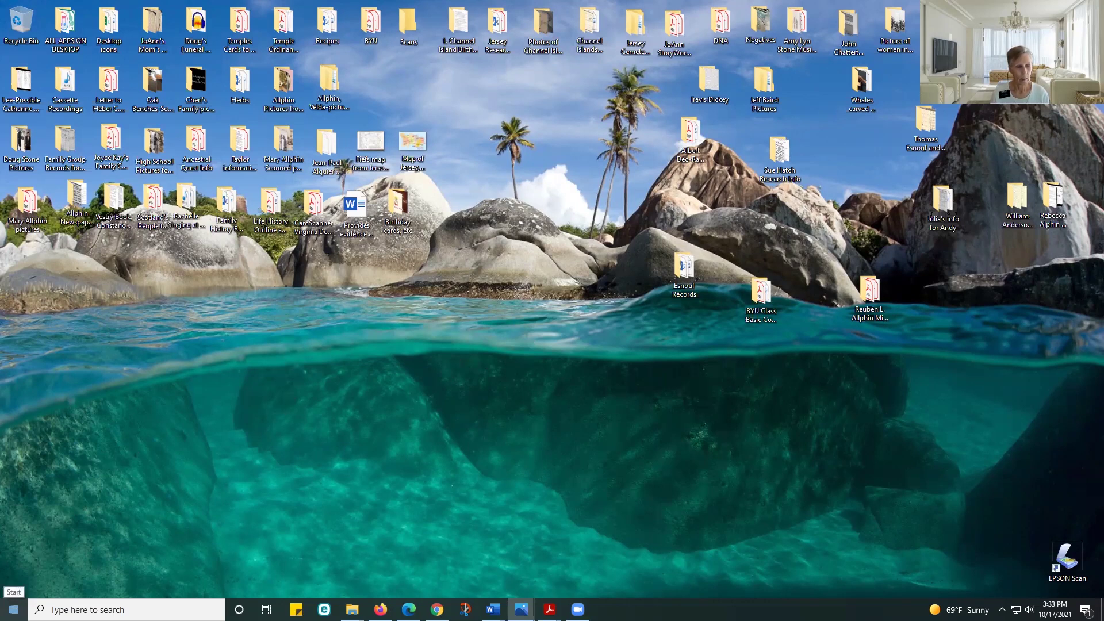
left_click(13, 609)
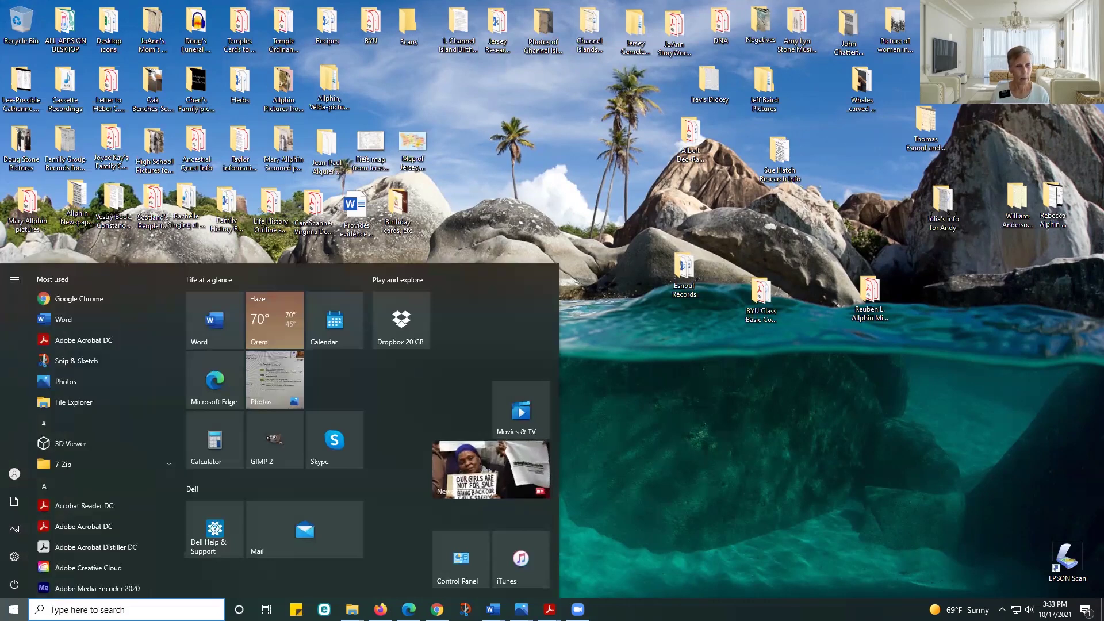
- Cancel a 'se' Settings search, then switch Photos to the Keyboard.jpg picture
left_click(51, 610)
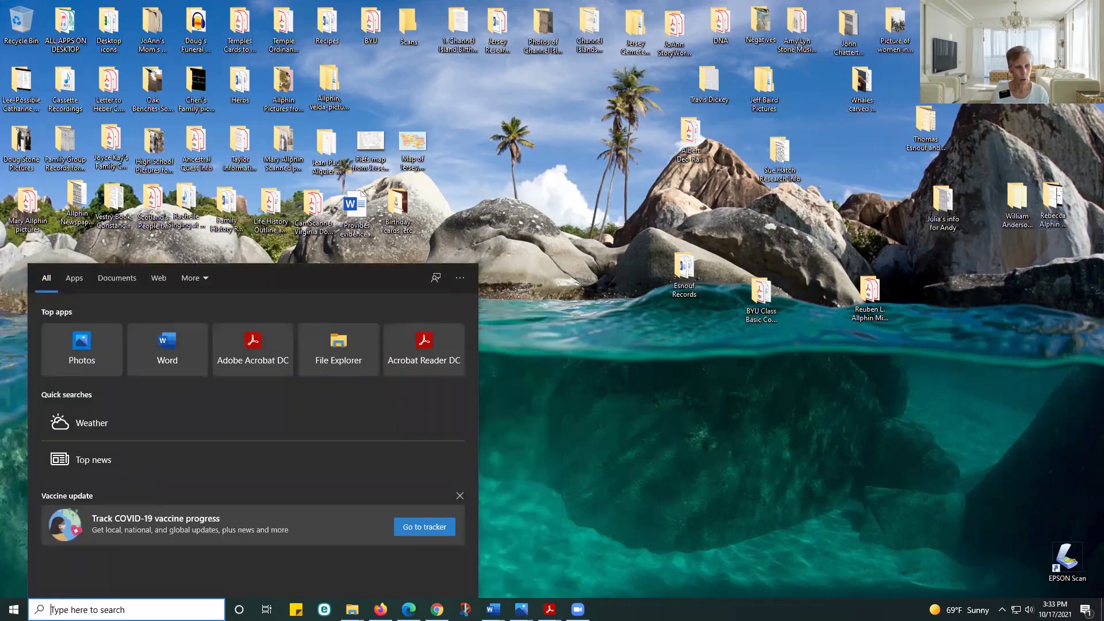
type("se")
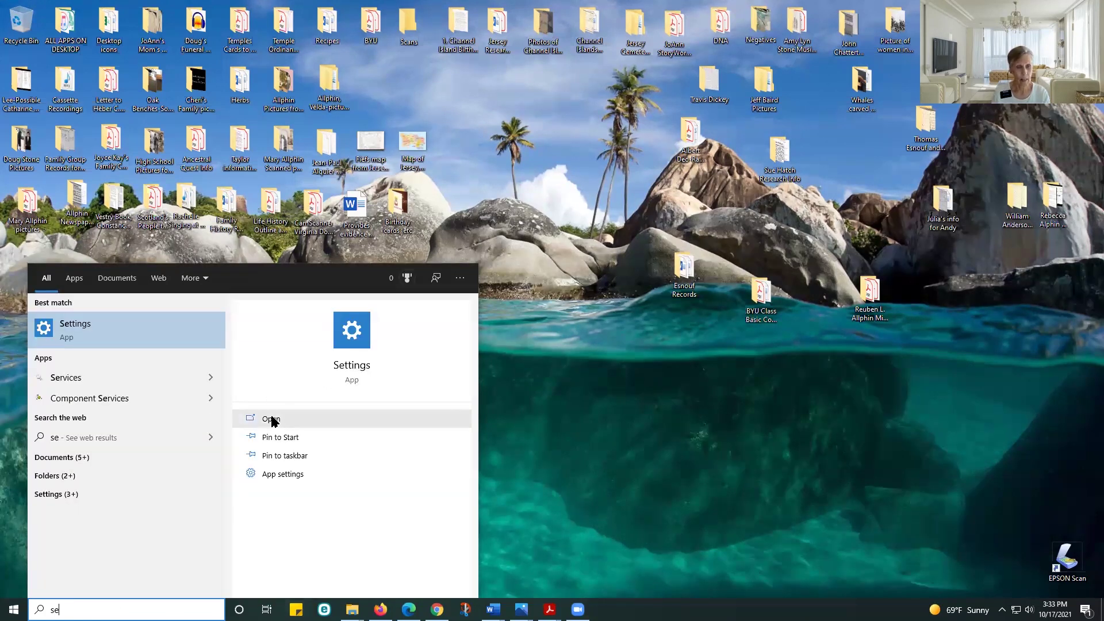
key("Escape")
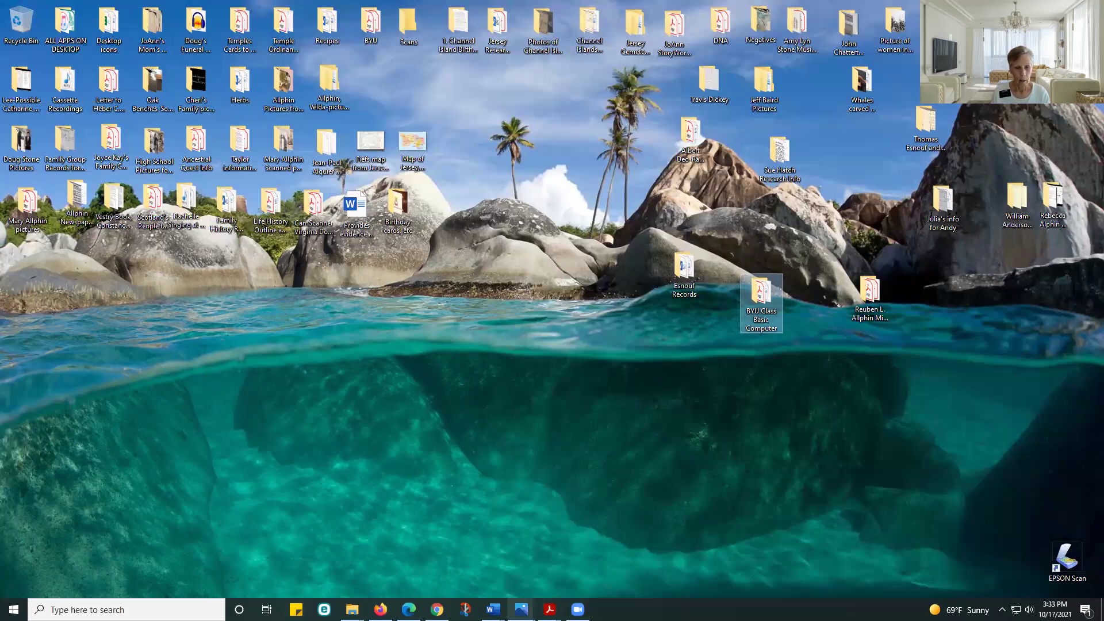
mouse_move(520, 608)
left_click(461, 535)
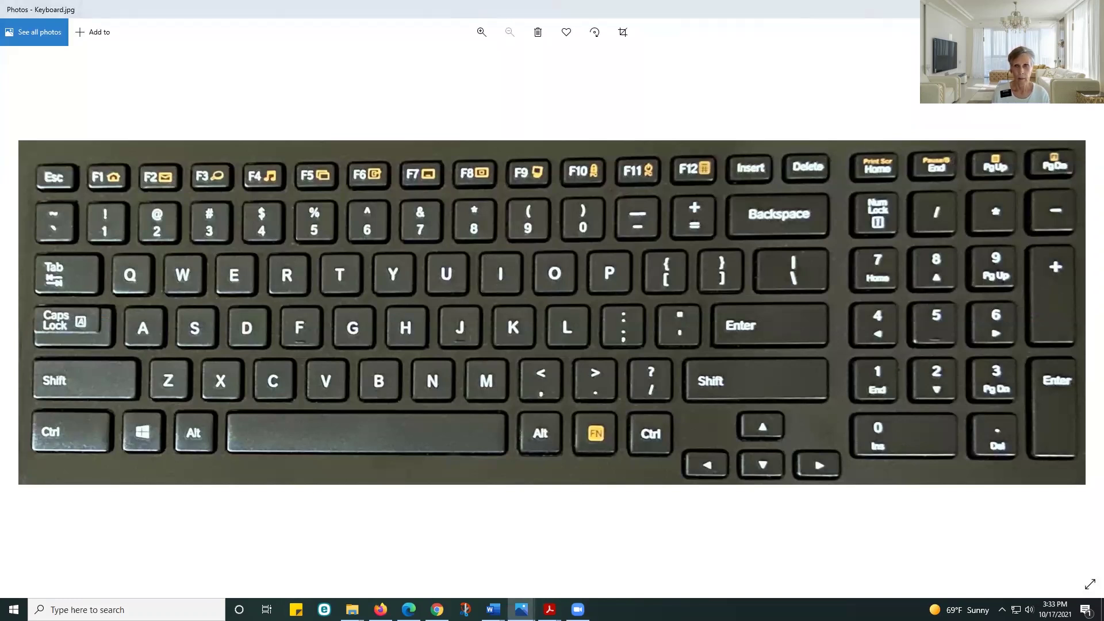
- Hide the Keyboard.jpg window with Win+D to reveal the desktop
key("super+d")
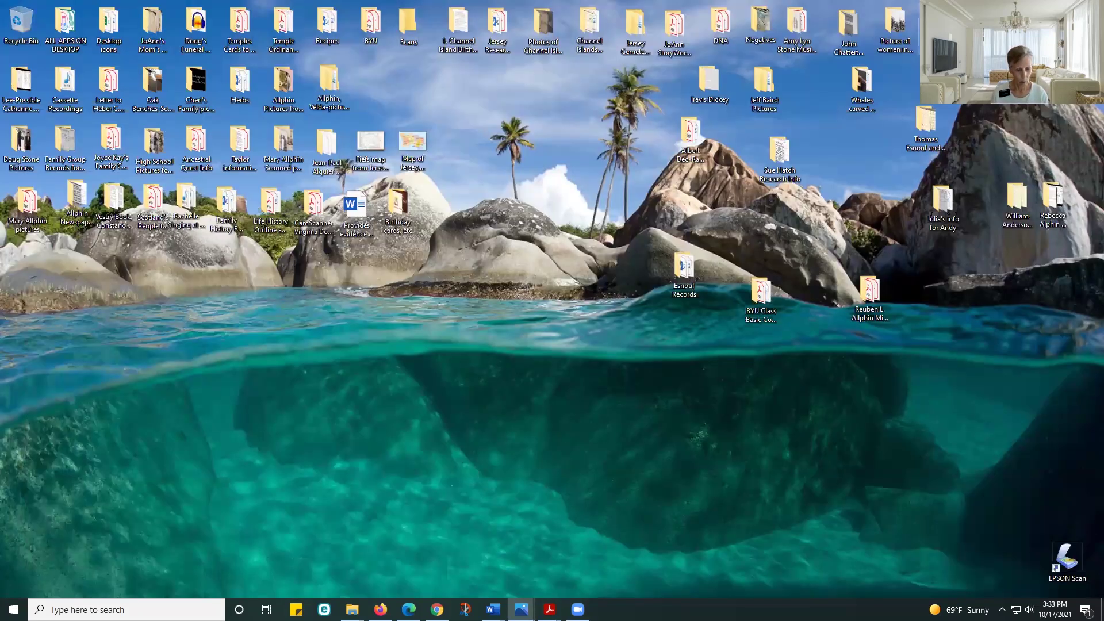
- Open Settings with Win+I and go to the Ease of Access display page
key("super+i")
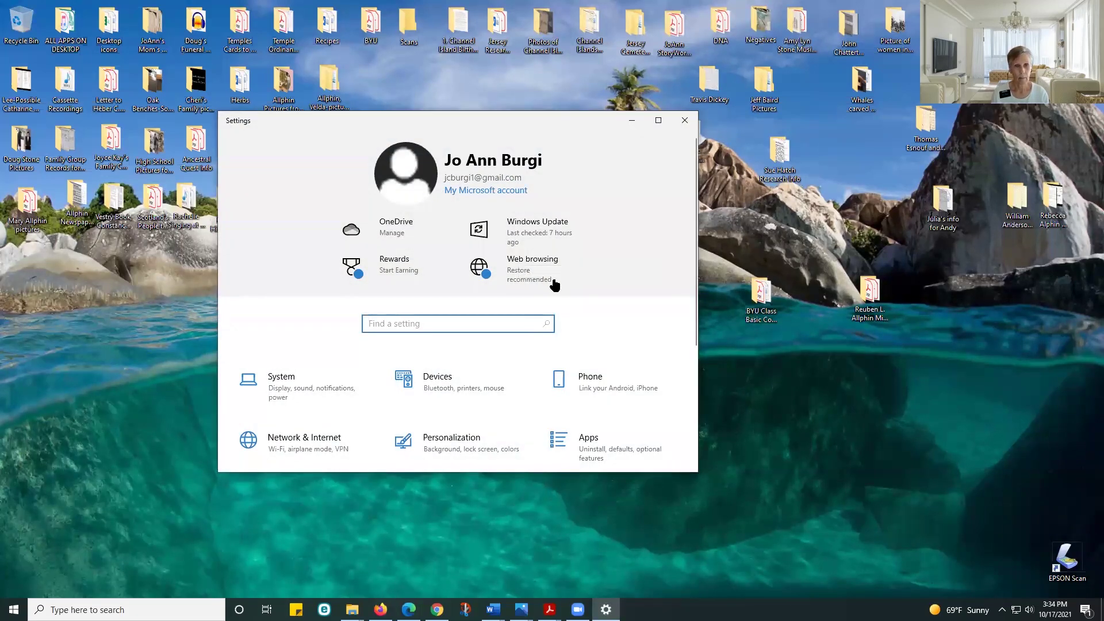
scroll(561, 296, "down", 3)
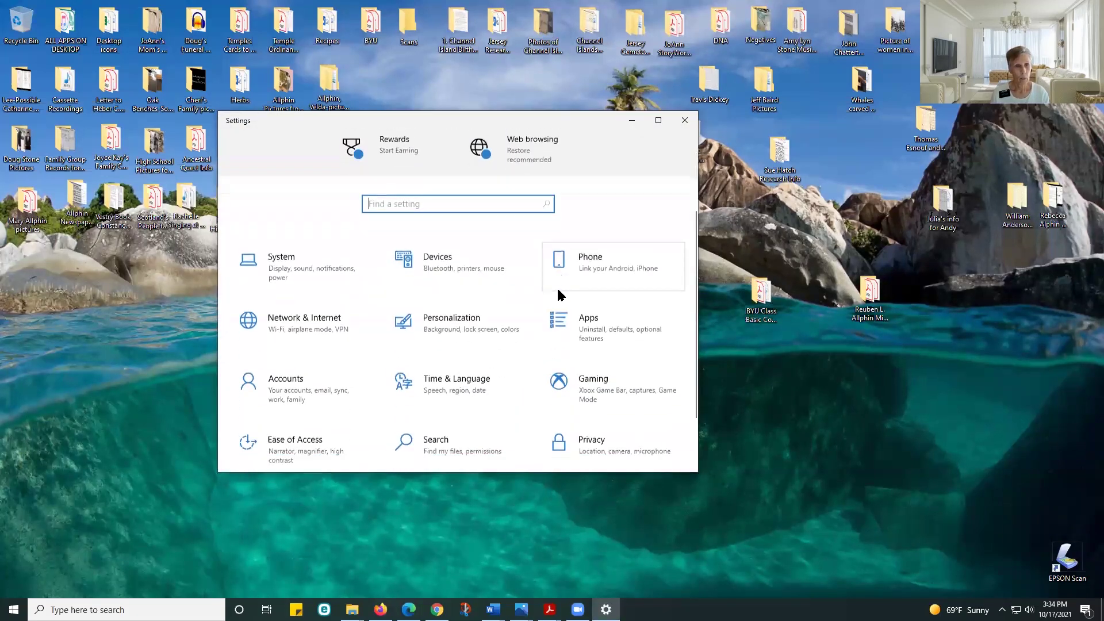
scroll(557, 286, "down", 2)
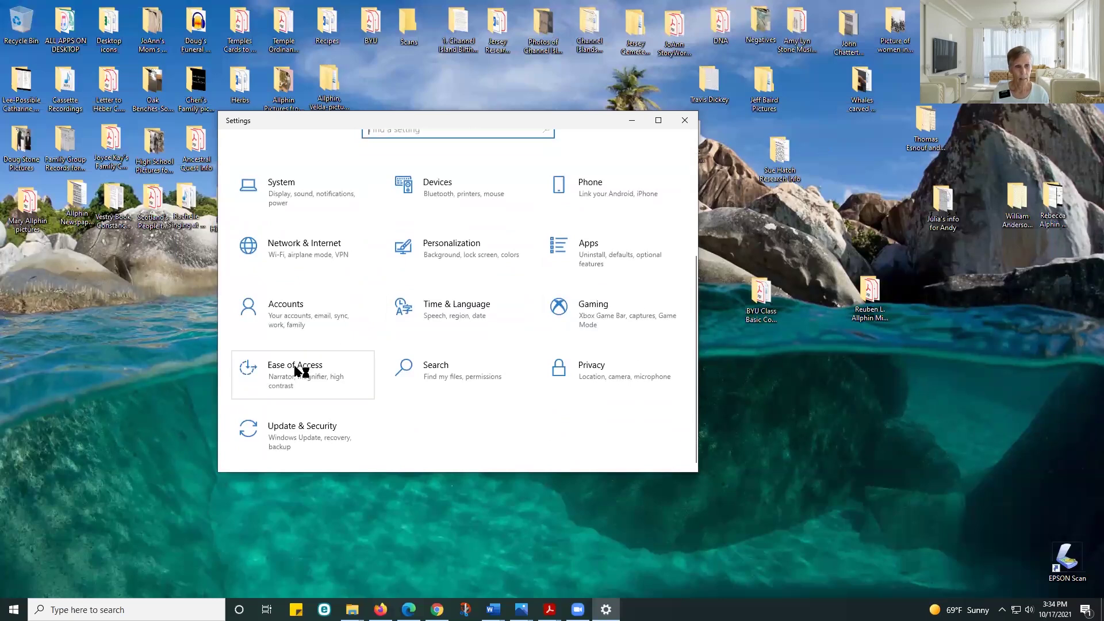
left_click(281, 364)
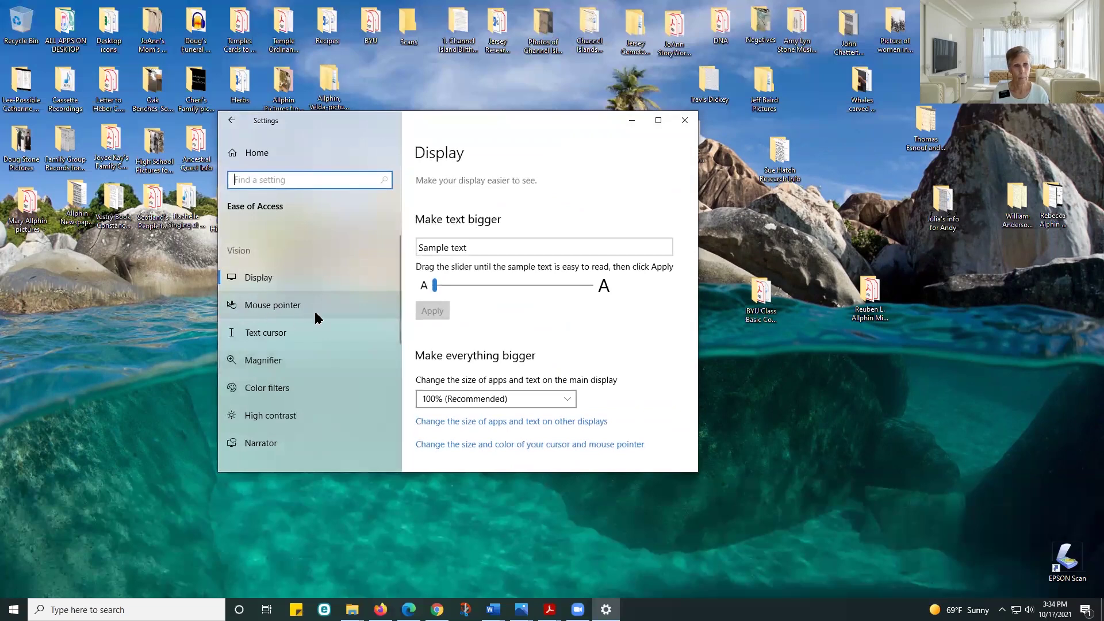
- On the Mouse pointer page, try pointer sizes 1 and 15, ending at a small size
left_click(264, 306)
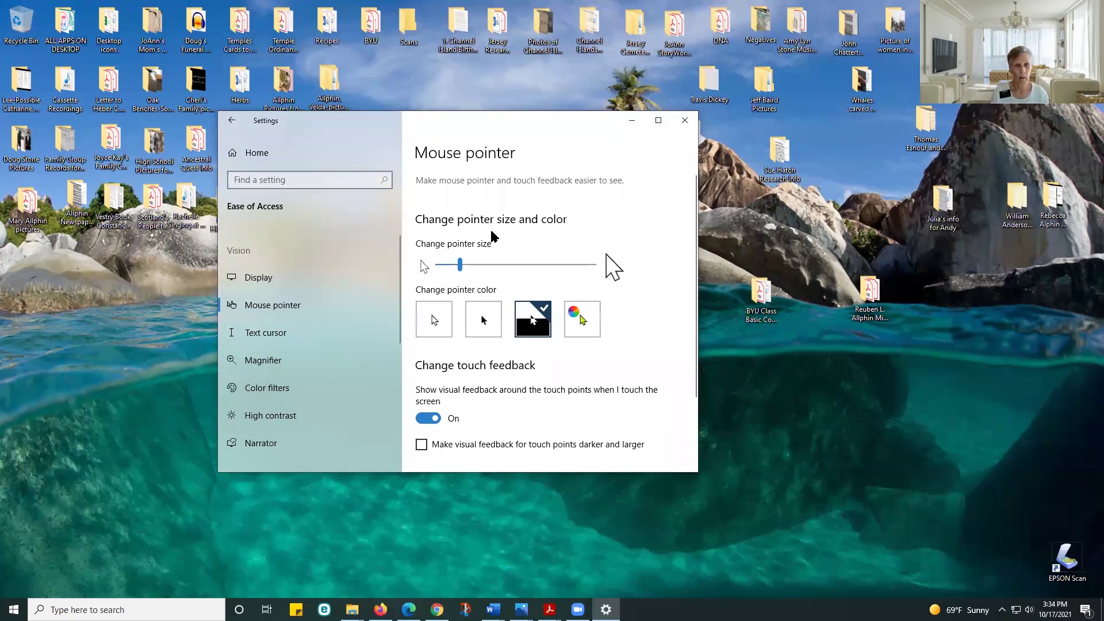
left_click(462, 265)
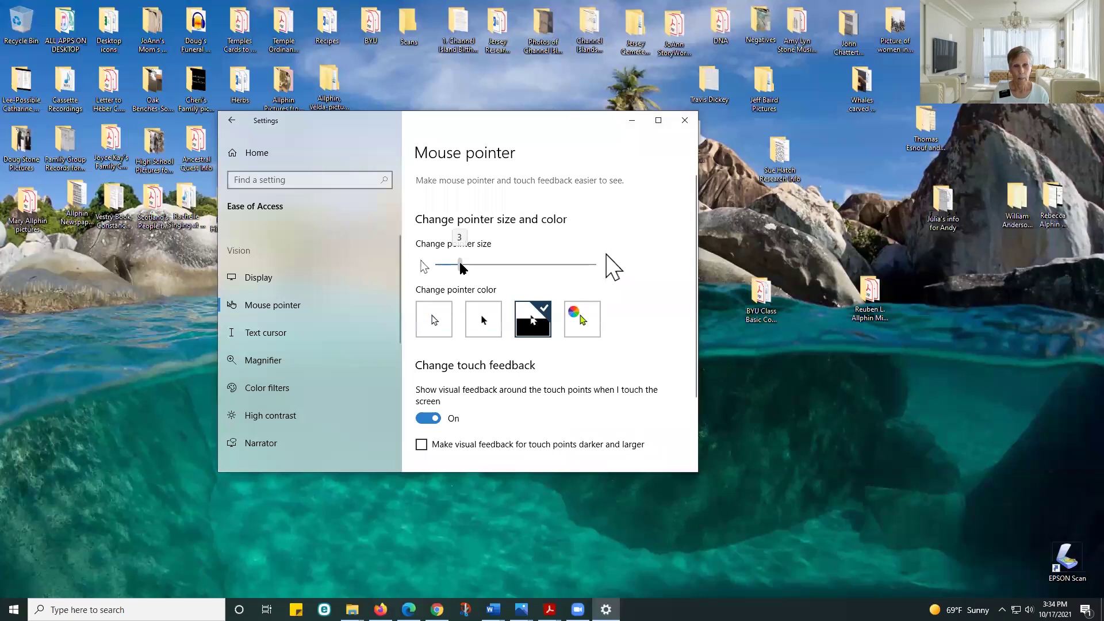
left_click_drag(446, 267, 437, 268)
left_click(440, 268)
left_click_drag(440, 268, 602, 266)
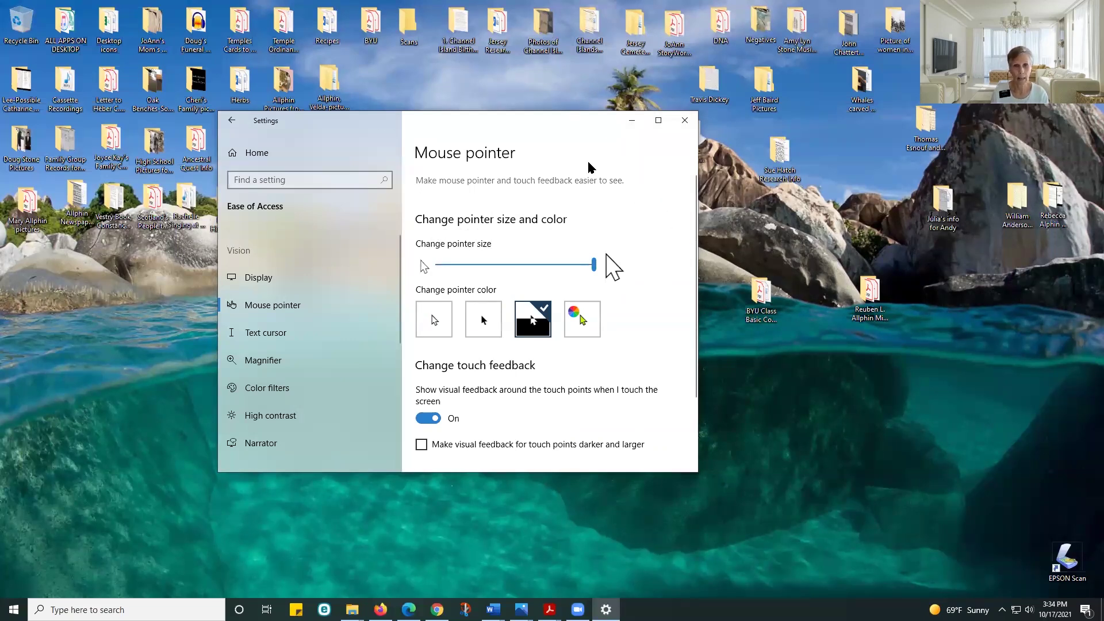
left_click_drag(593, 263, 459, 271)
- Try White and Black pointer colours, then choose the Custom colour option
left_click(433, 324)
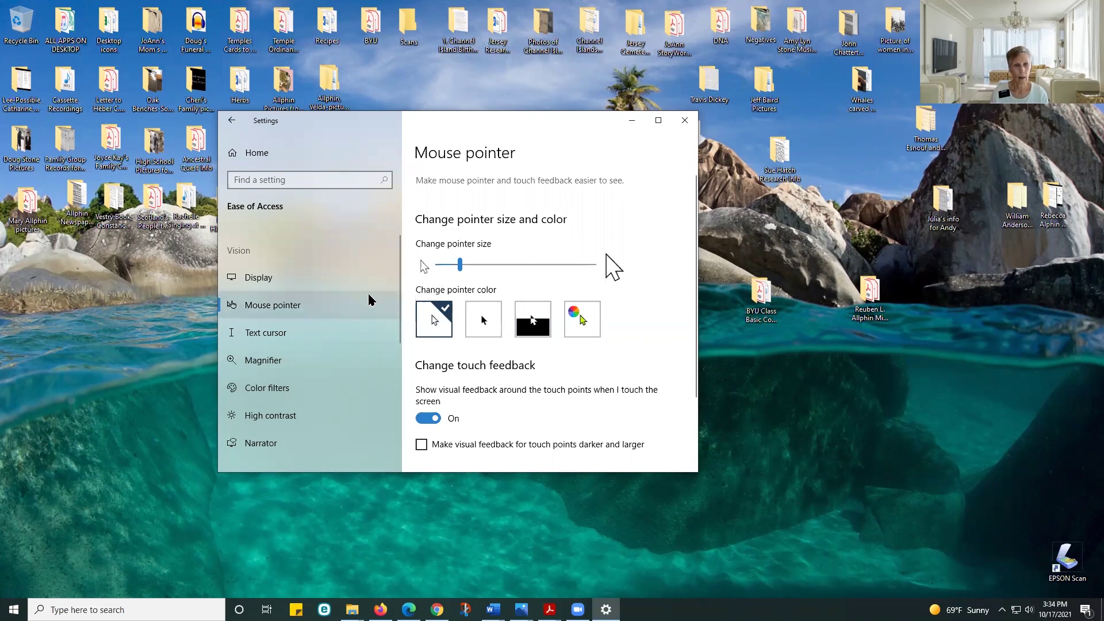
left_click(497, 310)
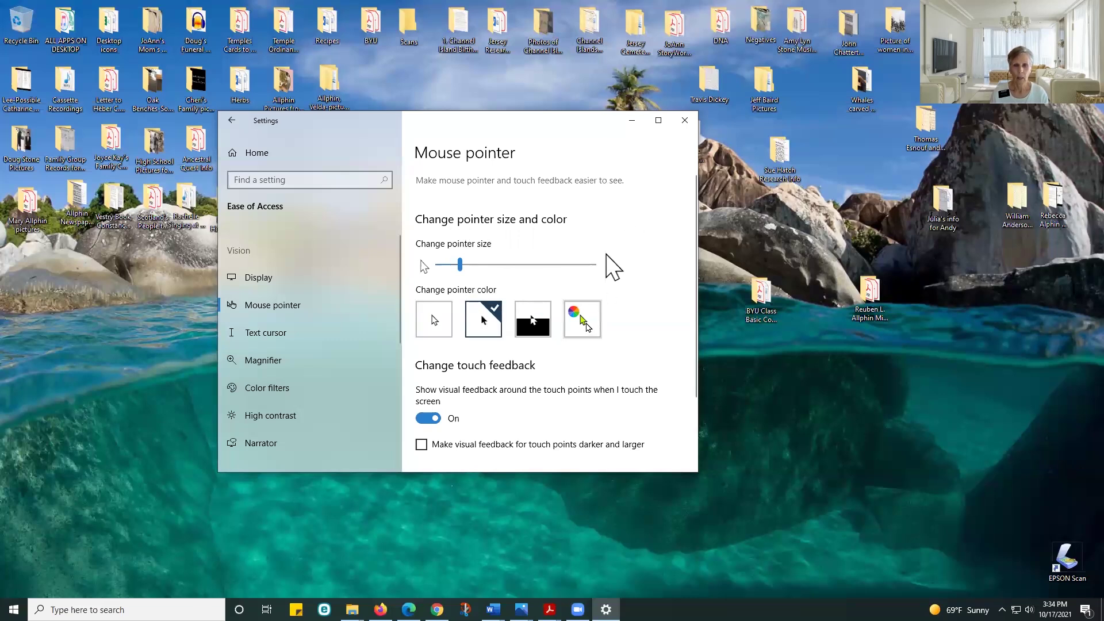
left_click(587, 322)
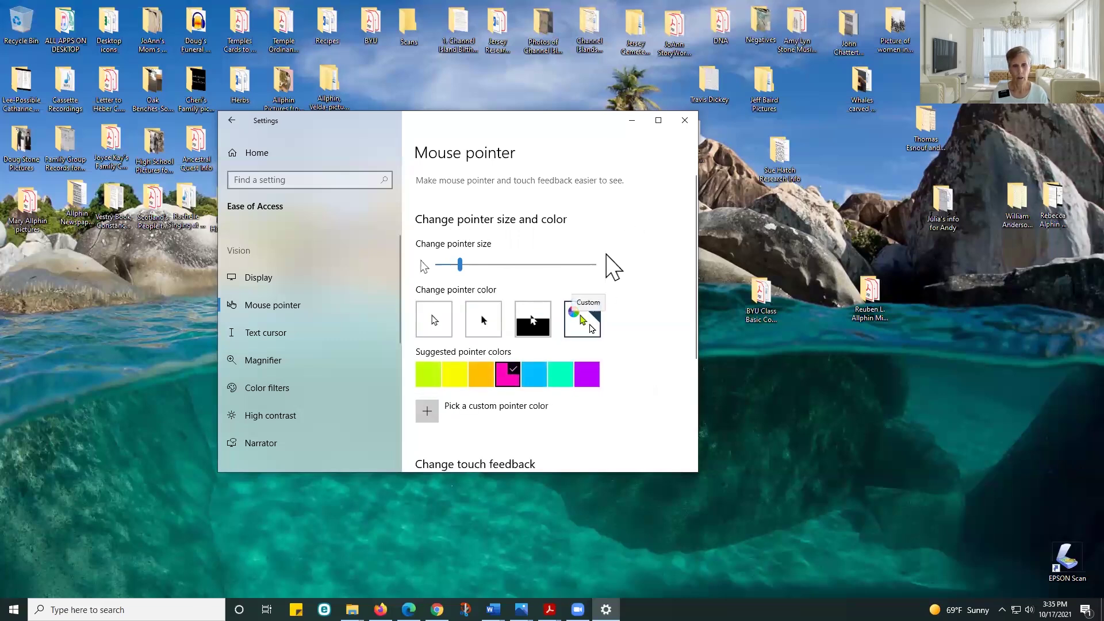
- Try purple, blue and a light blue custom pointer colour, then settle on Inverted
left_click(593, 374)
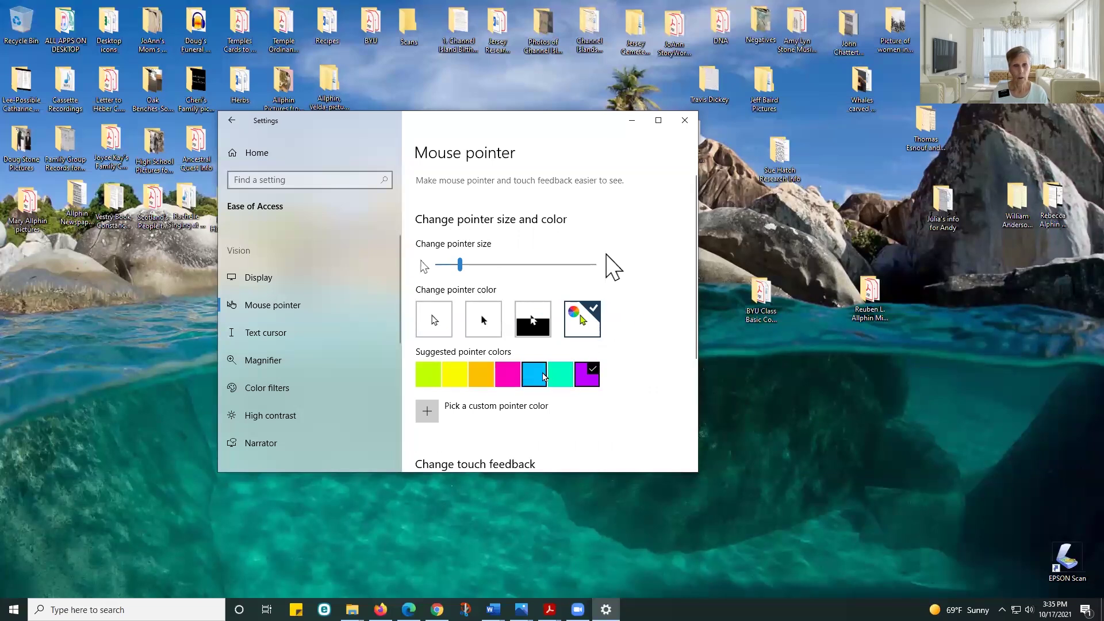
left_click(540, 377)
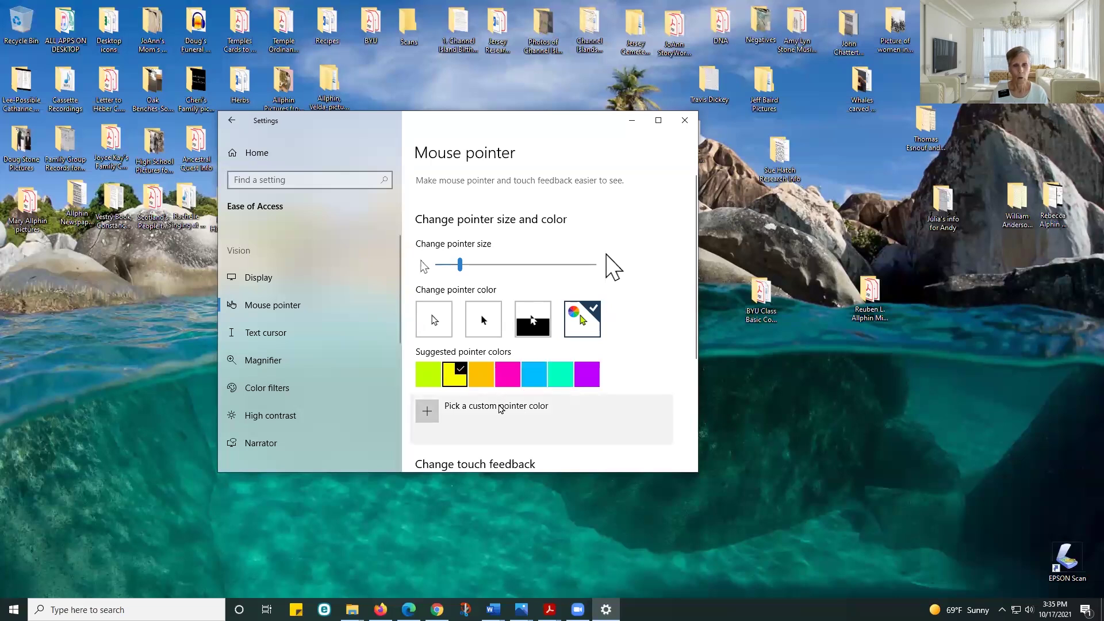
left_click(506, 408)
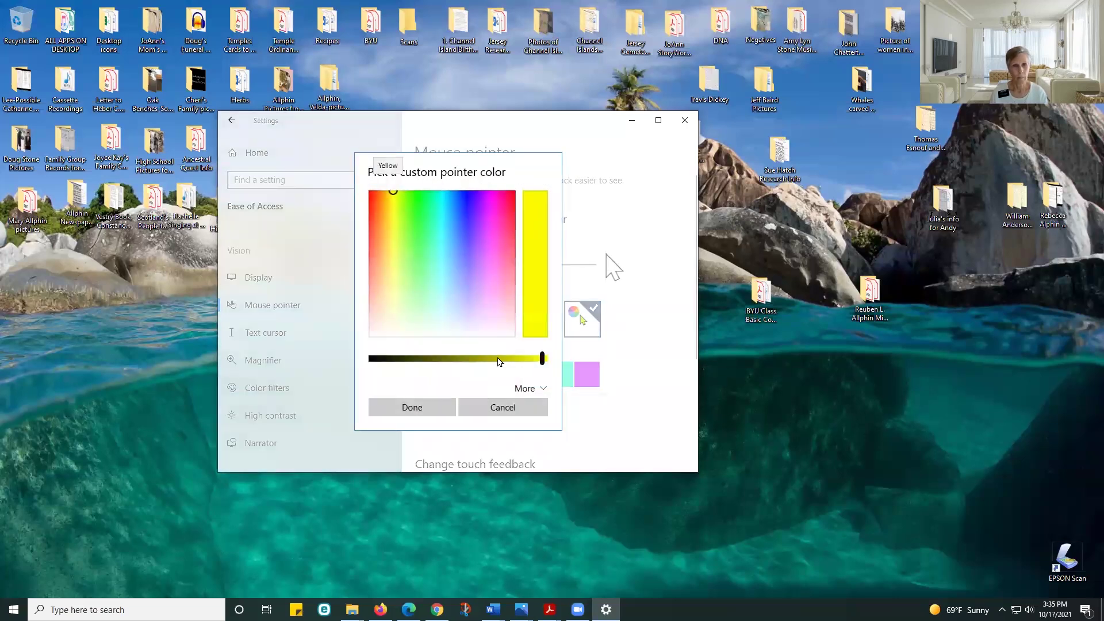
mouse_move(396, 199)
left_mouse_down()
mouse_move(494, 266)
mouse_move(458, 289)
left_mouse_up()
left_click(526, 388)
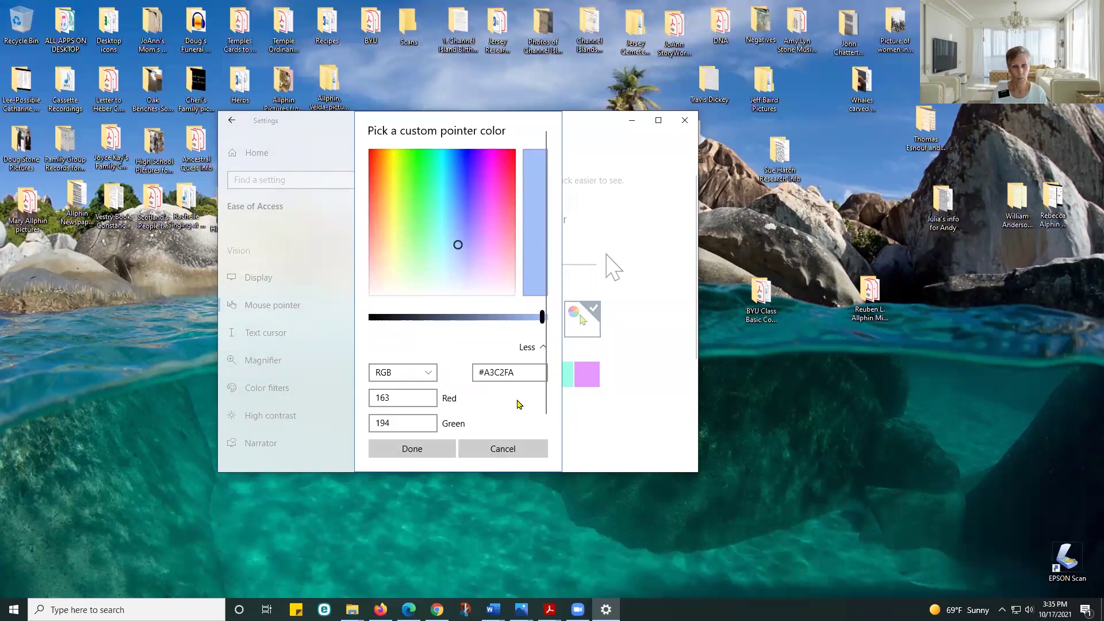
left_click(520, 448)
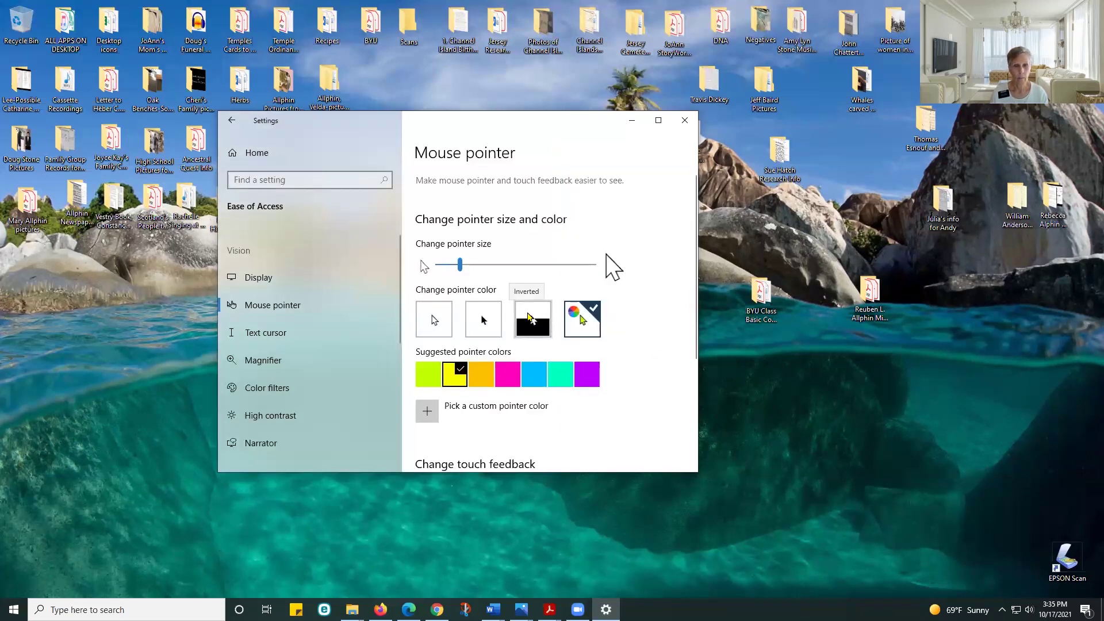
left_click(540, 314)
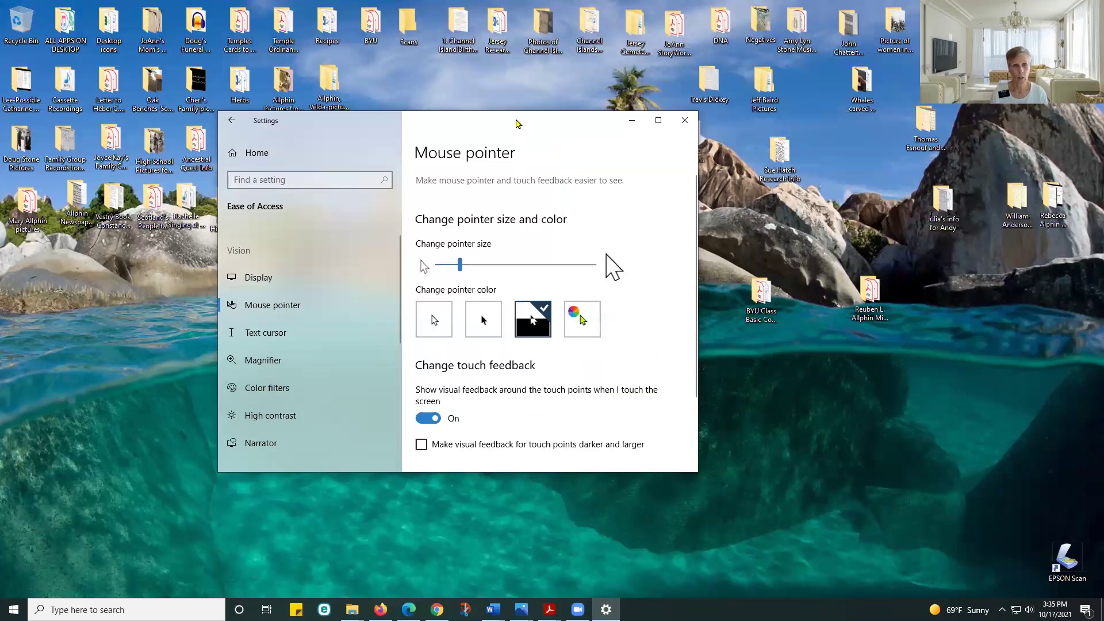
- Move the Settings window left, then close it
left_click_drag(516, 122, 341, 125)
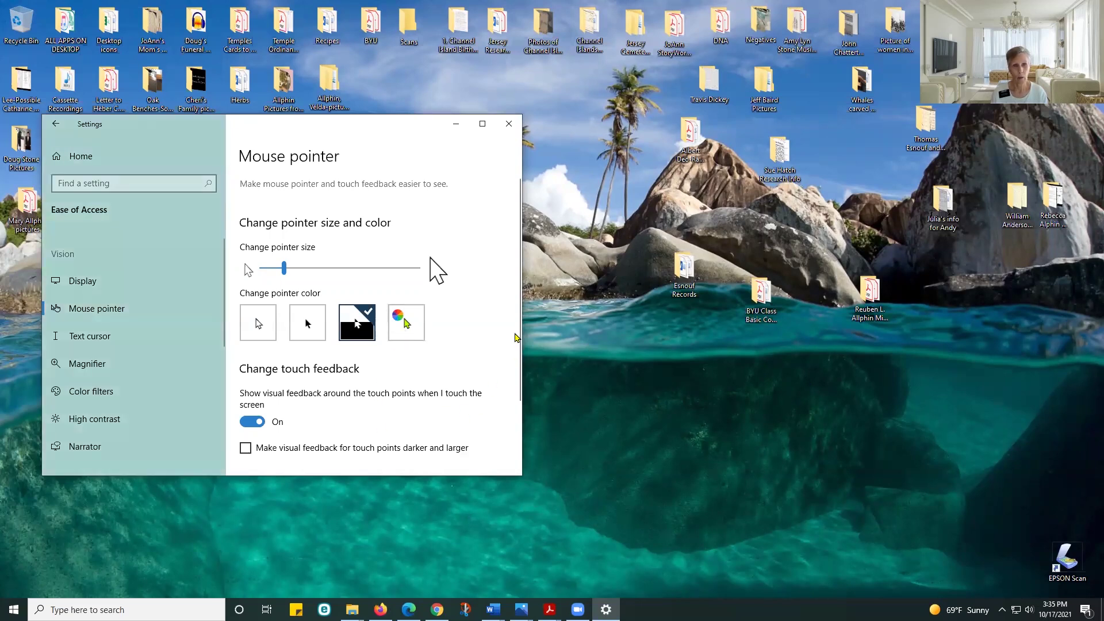
left_click(508, 124)
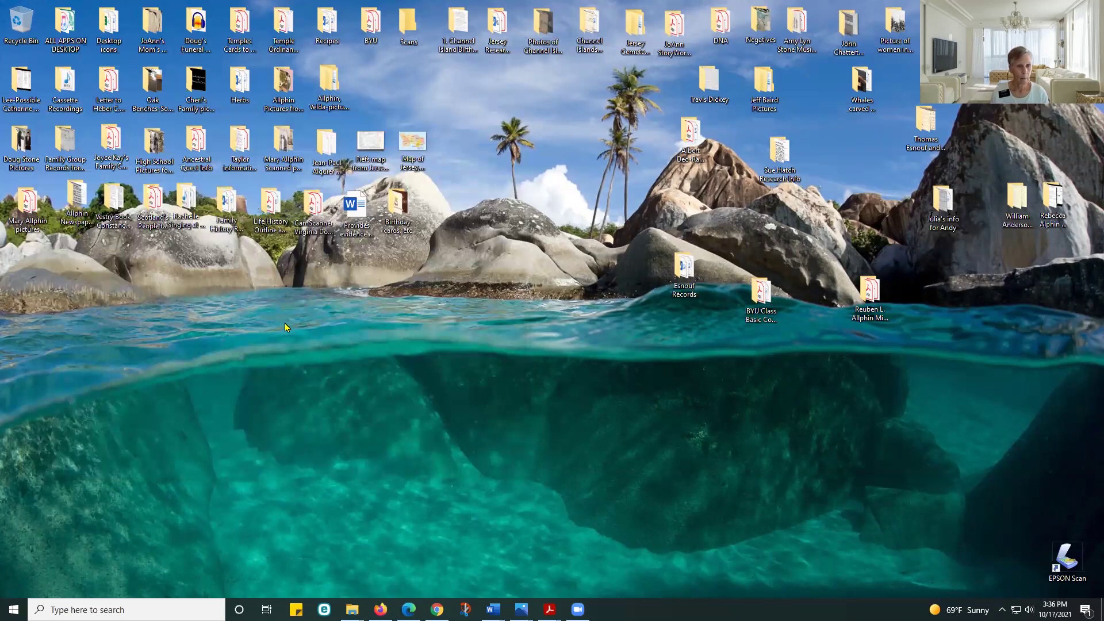
right_click(291, 324)
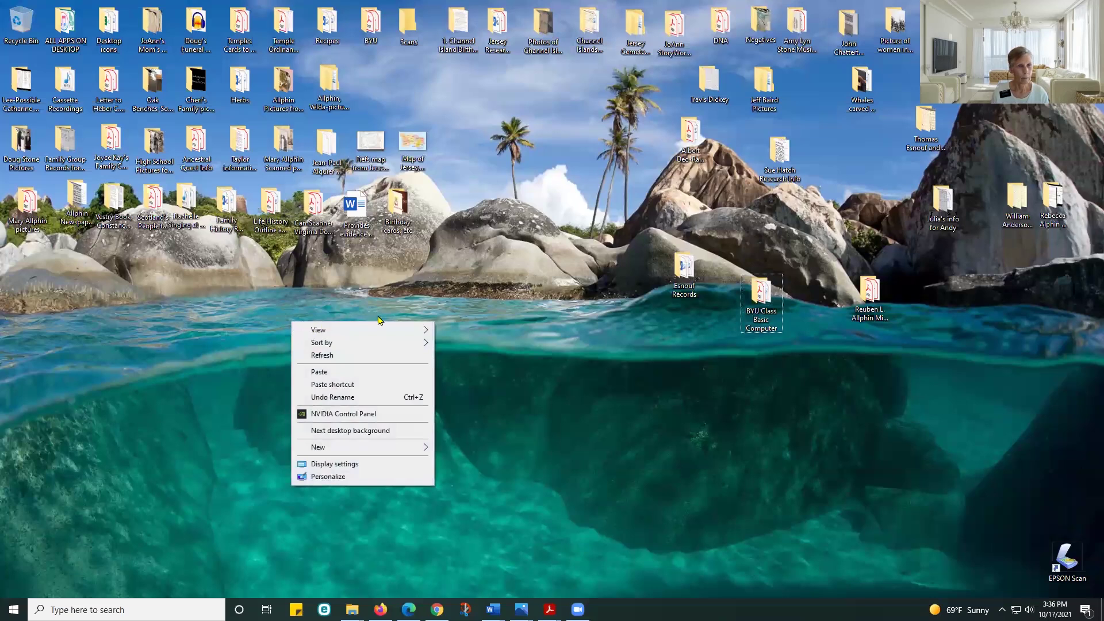
mouse_move(362, 331)
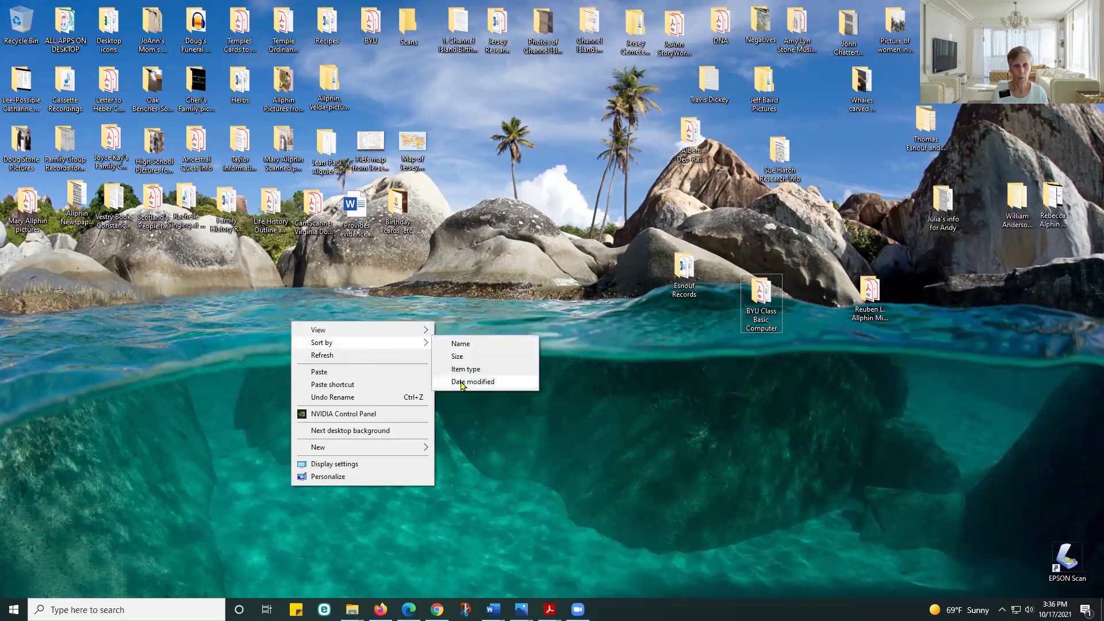
left_click(320, 355)
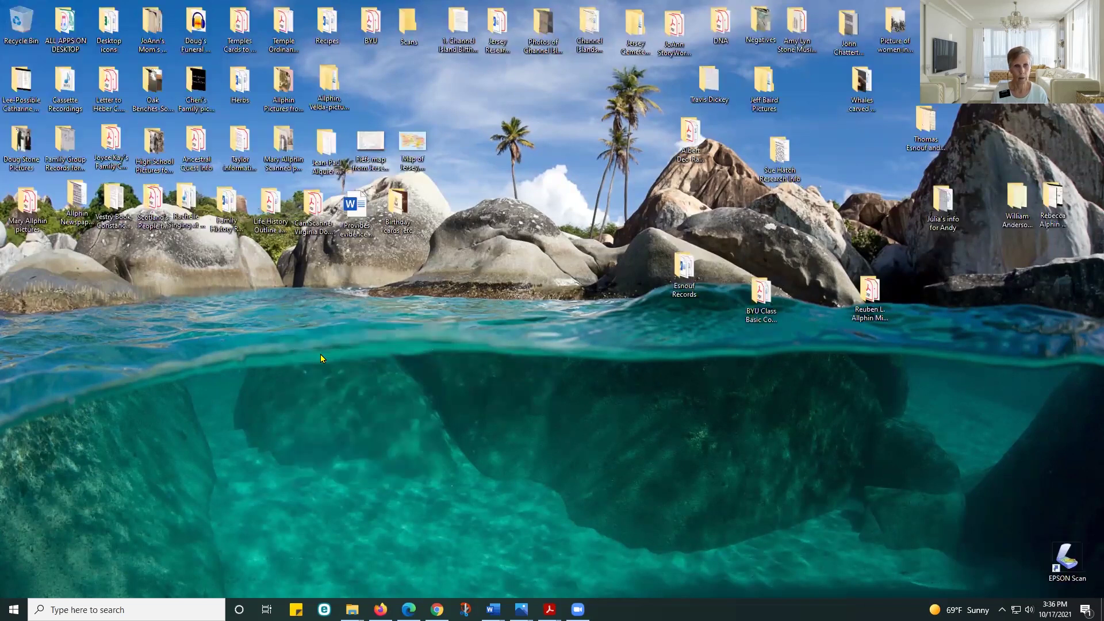
right_click(357, 347)
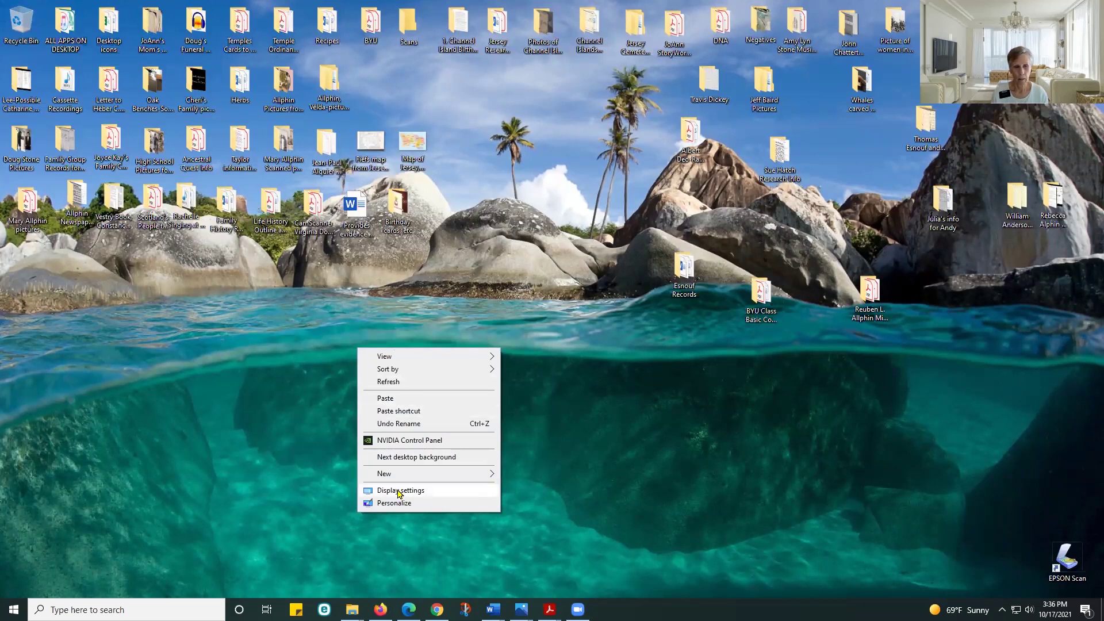
left_click(397, 491)
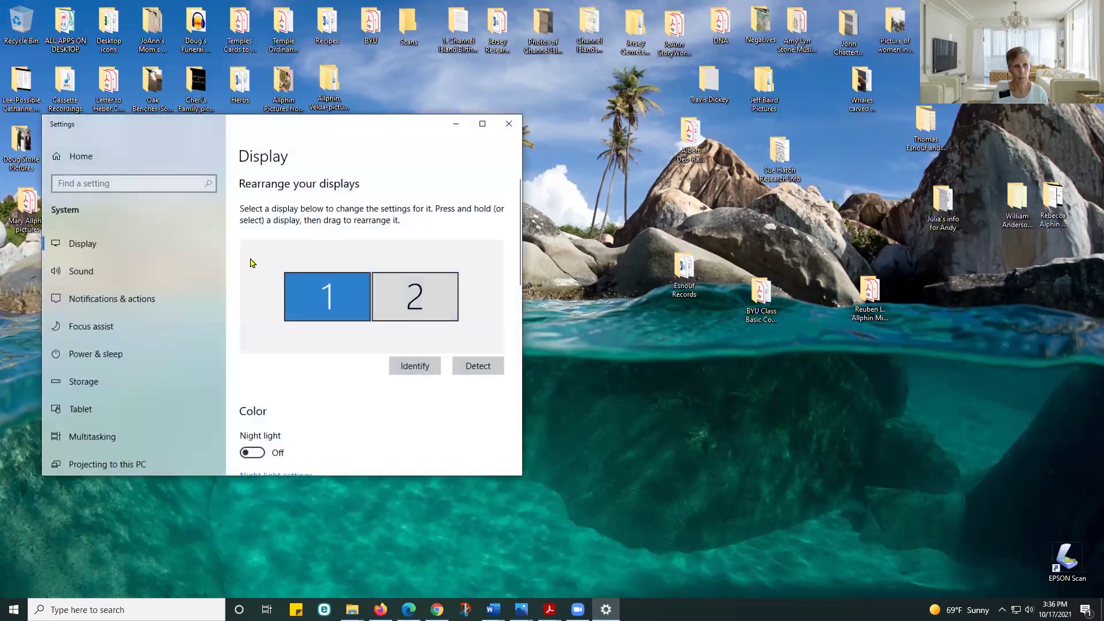
scroll(296, 343, "down", 5)
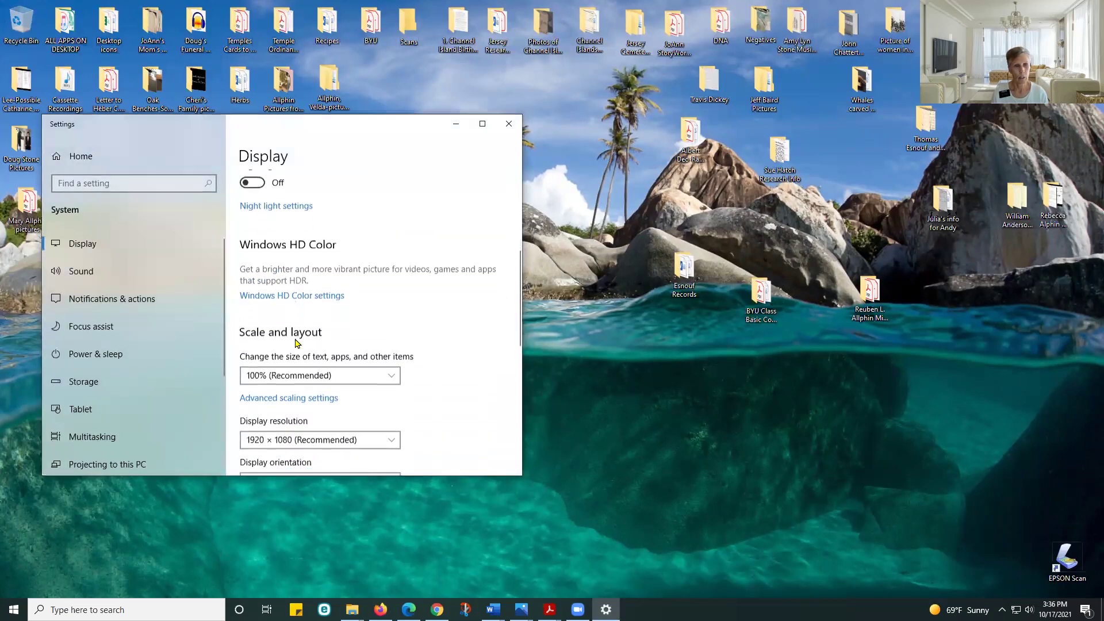
scroll(296, 342, "up", 5)
left_click(509, 124)
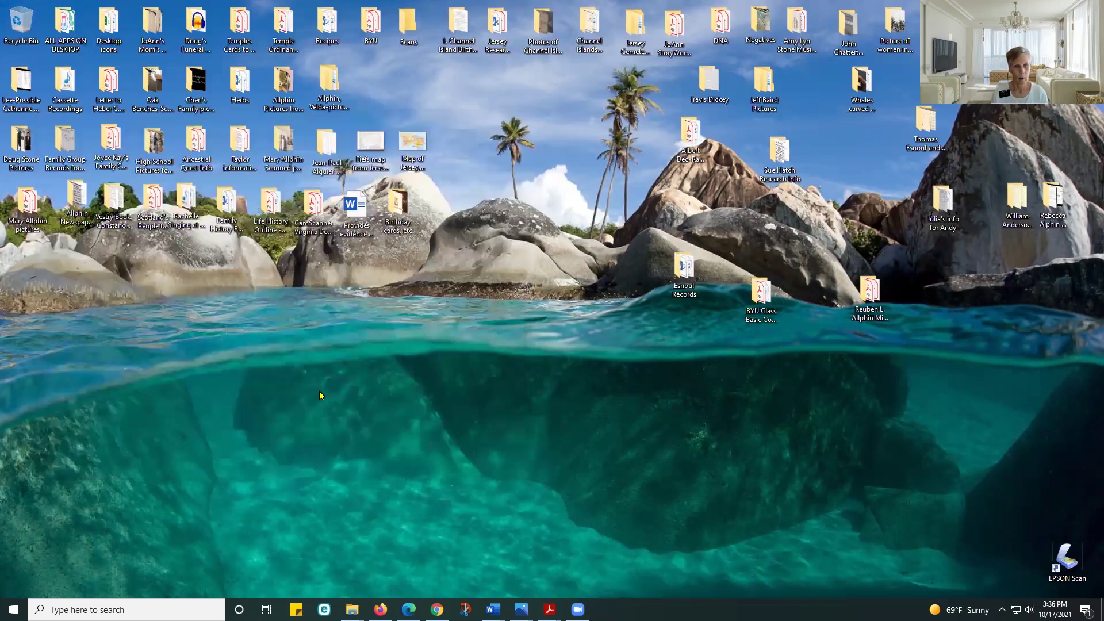
right_click(322, 388)
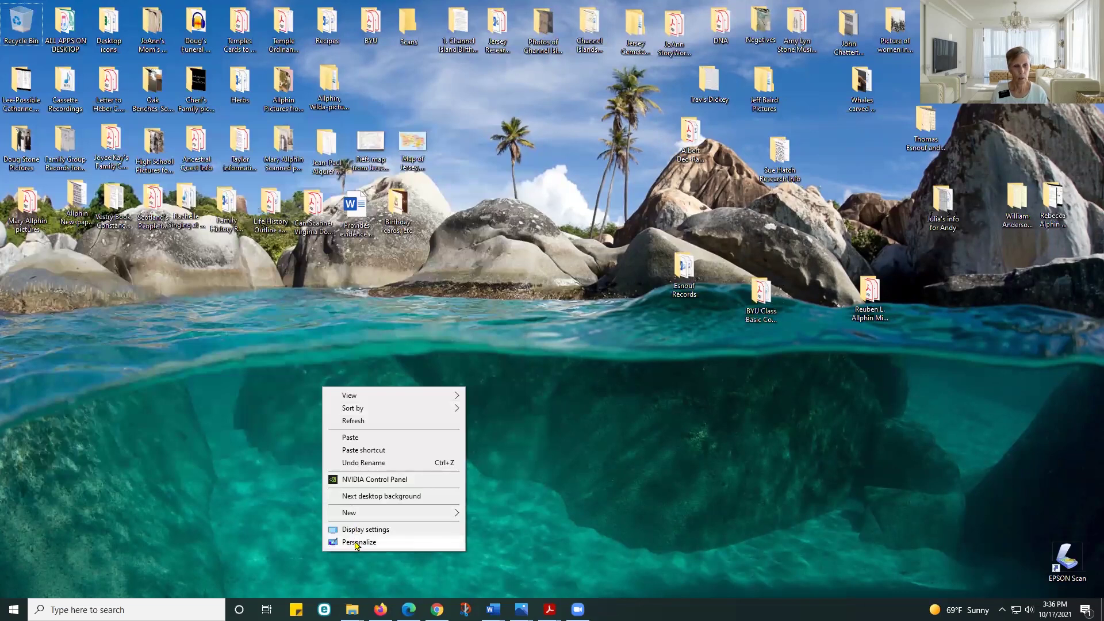
left_click(357, 542)
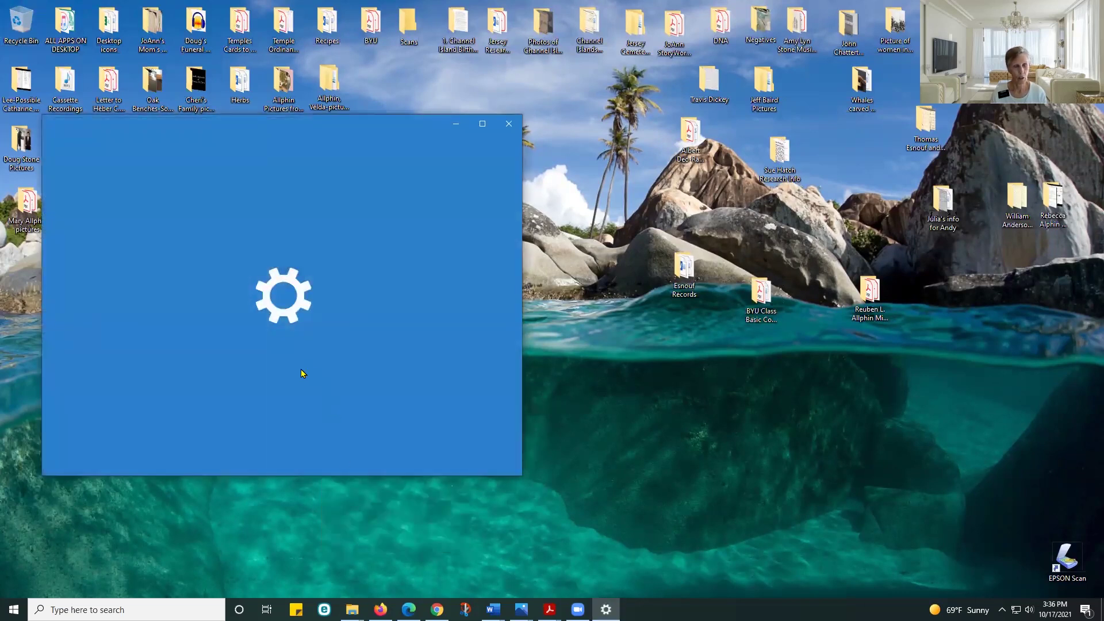
scroll(369, 315, "down", 2)
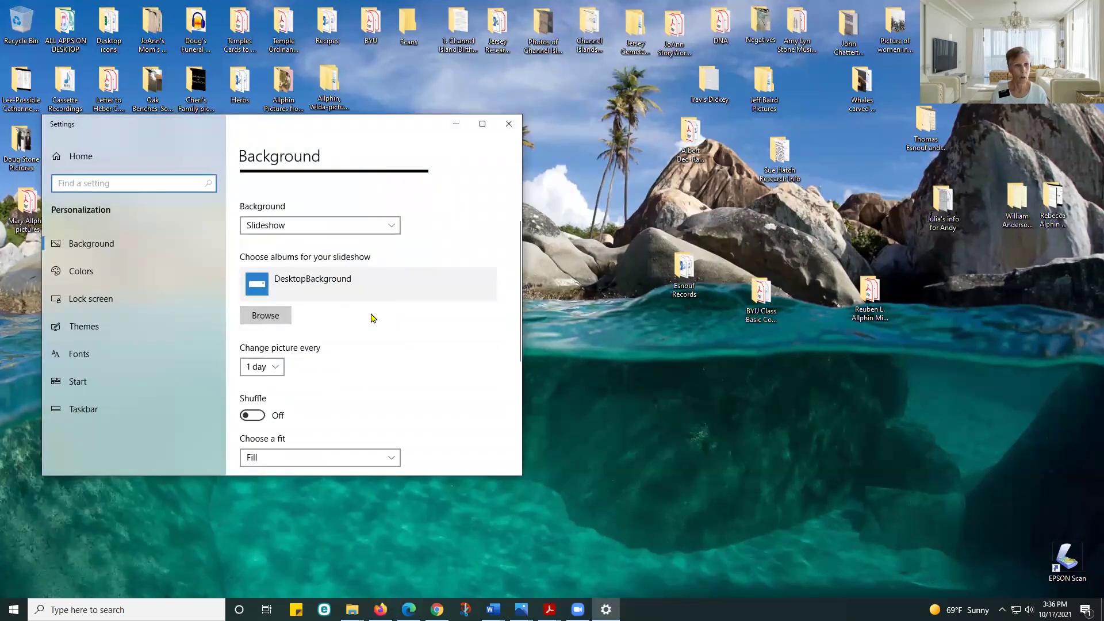
scroll(371, 318, "down", 2)
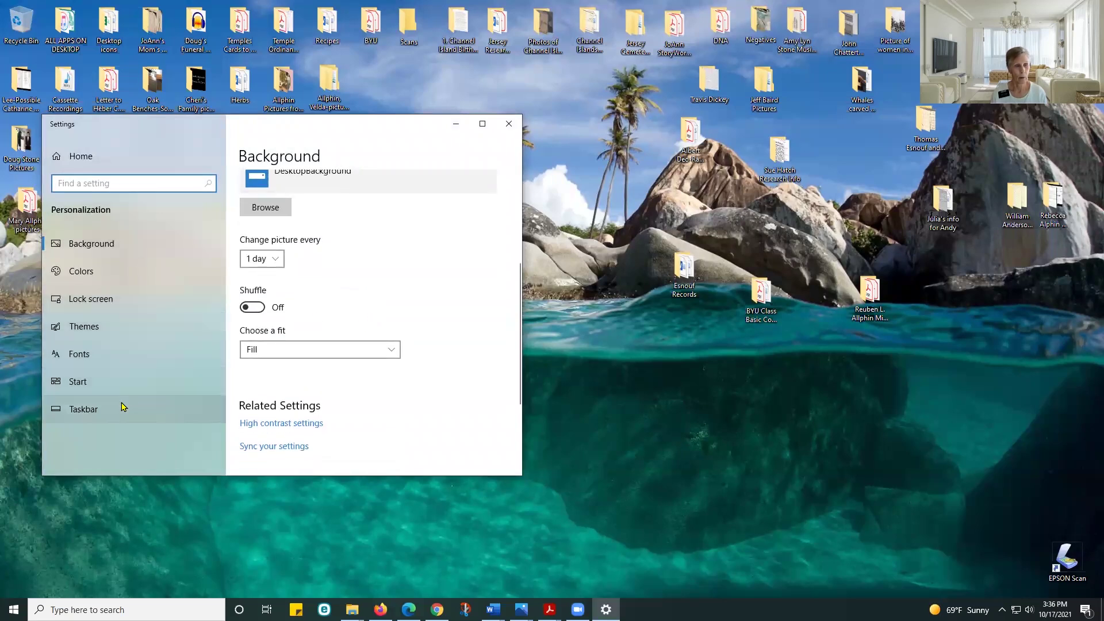
left_click(509, 125)
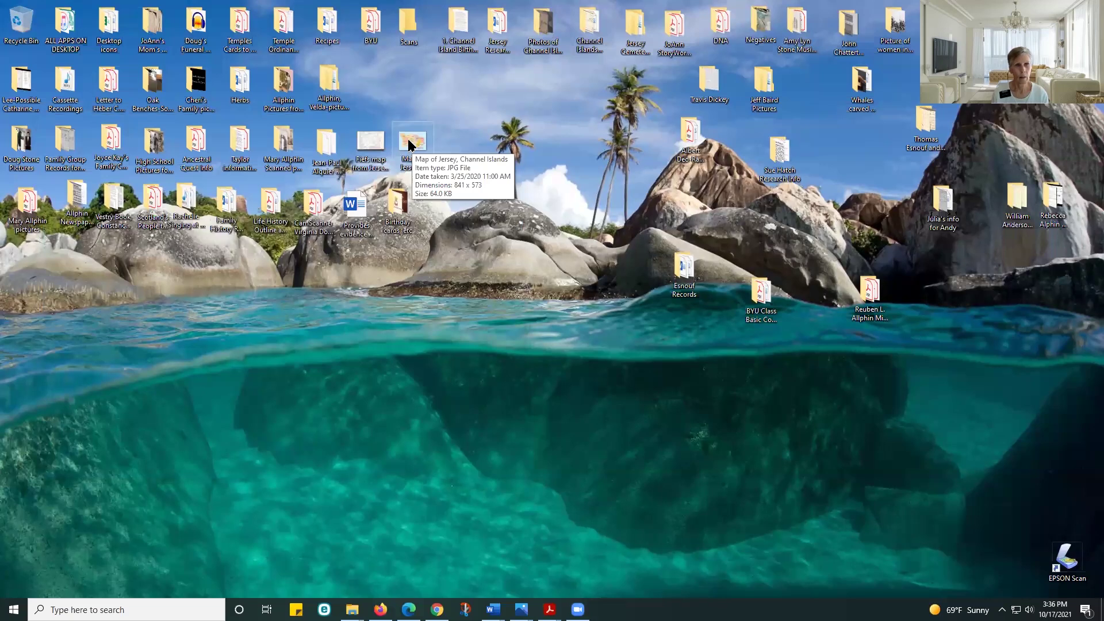
- Open Properties for the 'Map of Jersey, Channel Islands' image (64.0 KB JPG, opens with Photos)
double_click(410, 143)
right_click(408, 141)
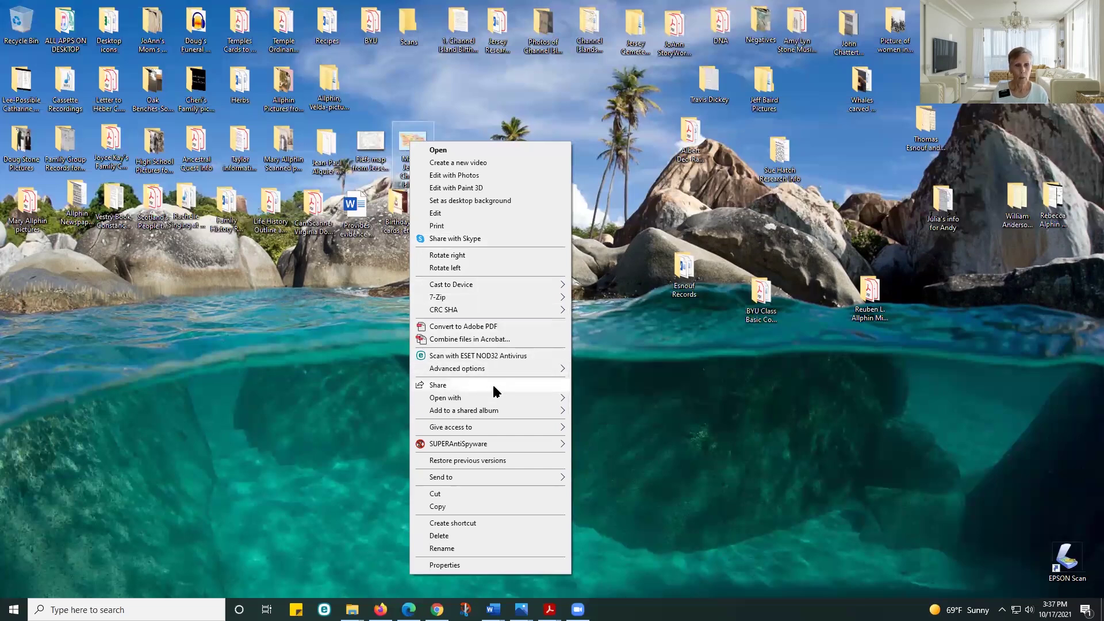
mouse_move(456, 402)
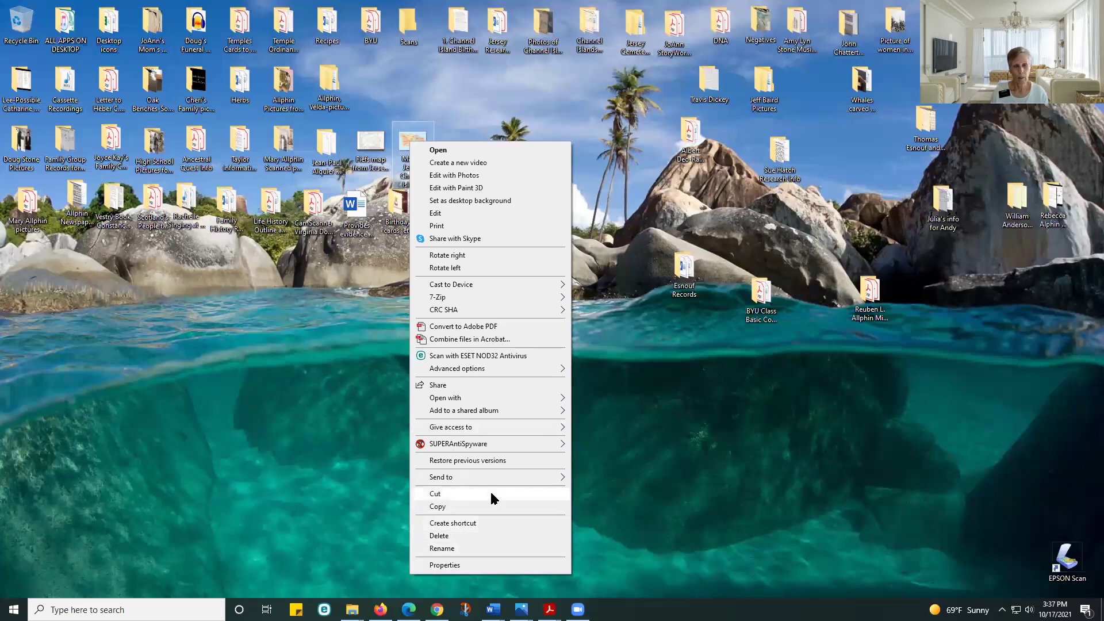
left_click(447, 566)
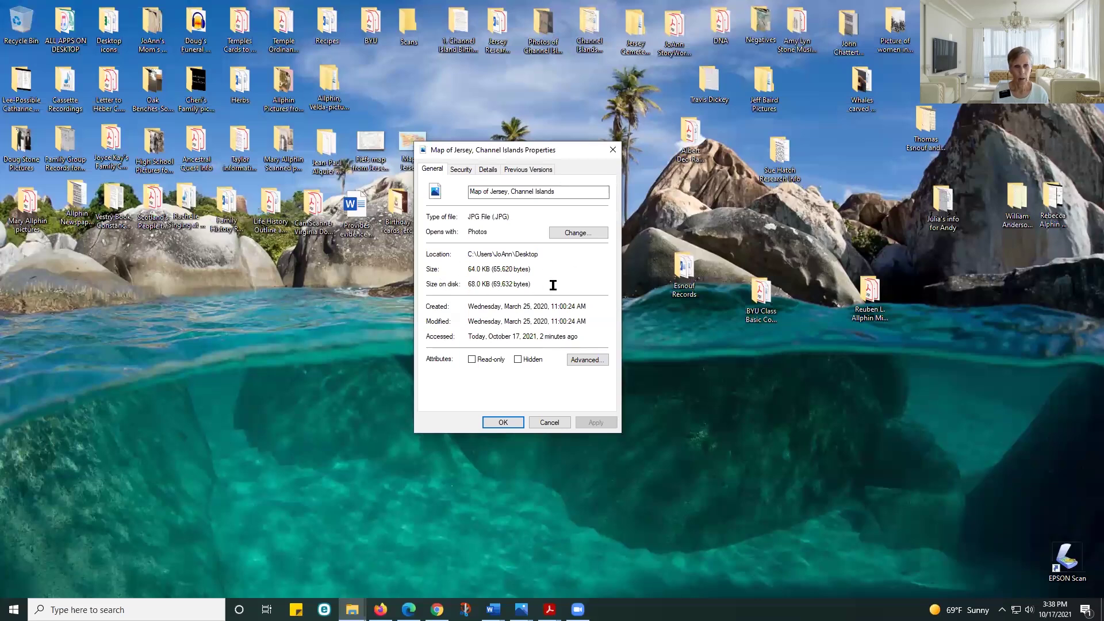
- Cancel the image Properties and dismiss the 'Provides evidence of residence' document's context menu
left_click(548, 423)
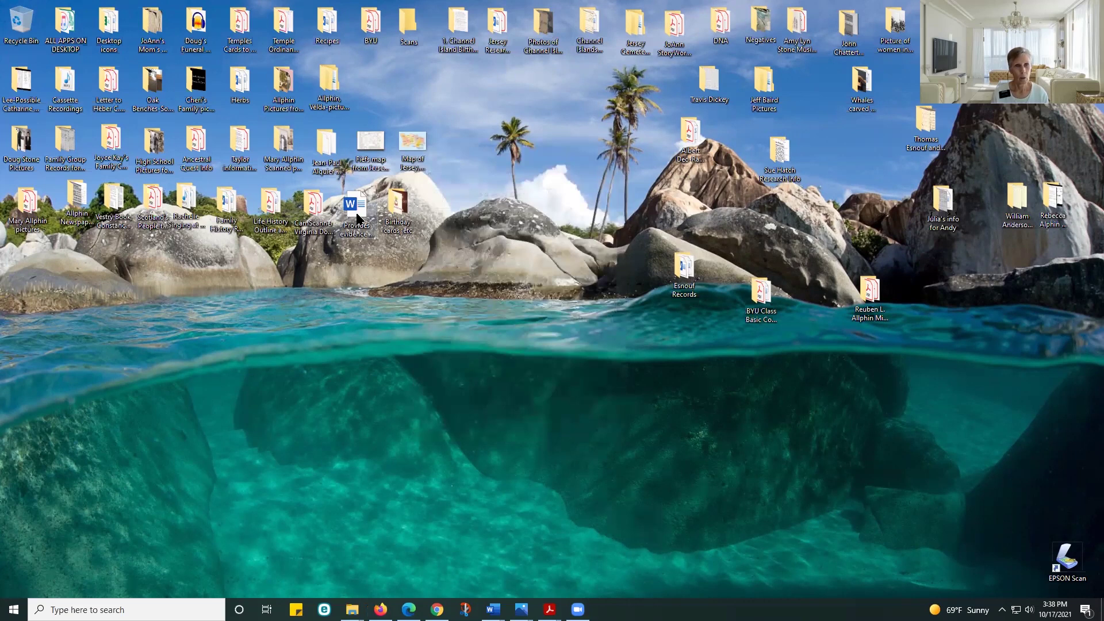
right_click(356, 214)
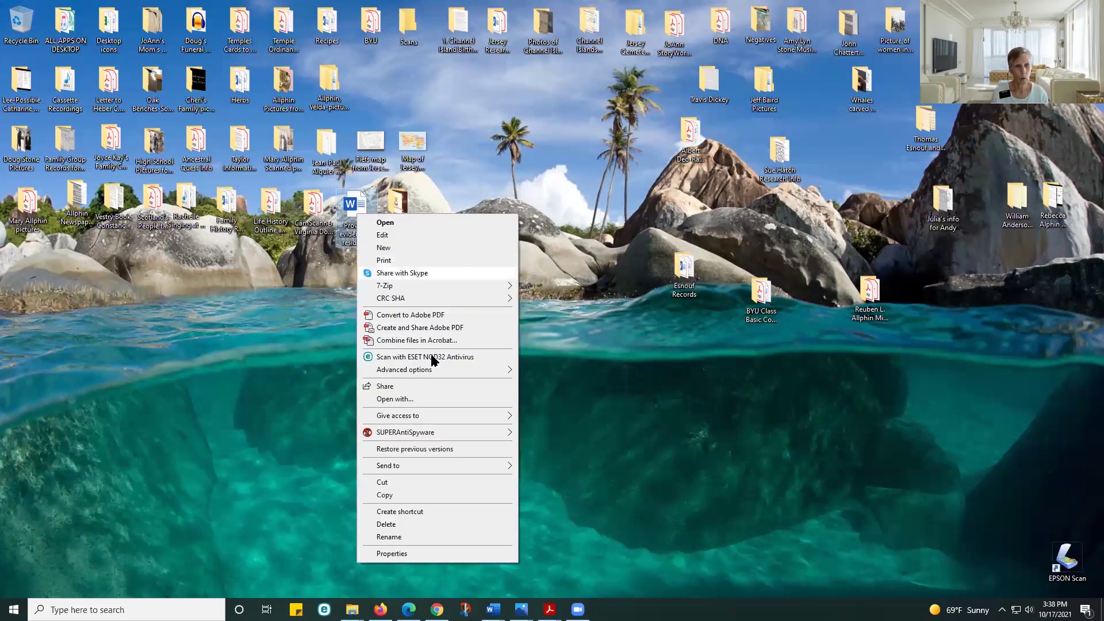
left_click(571, 312)
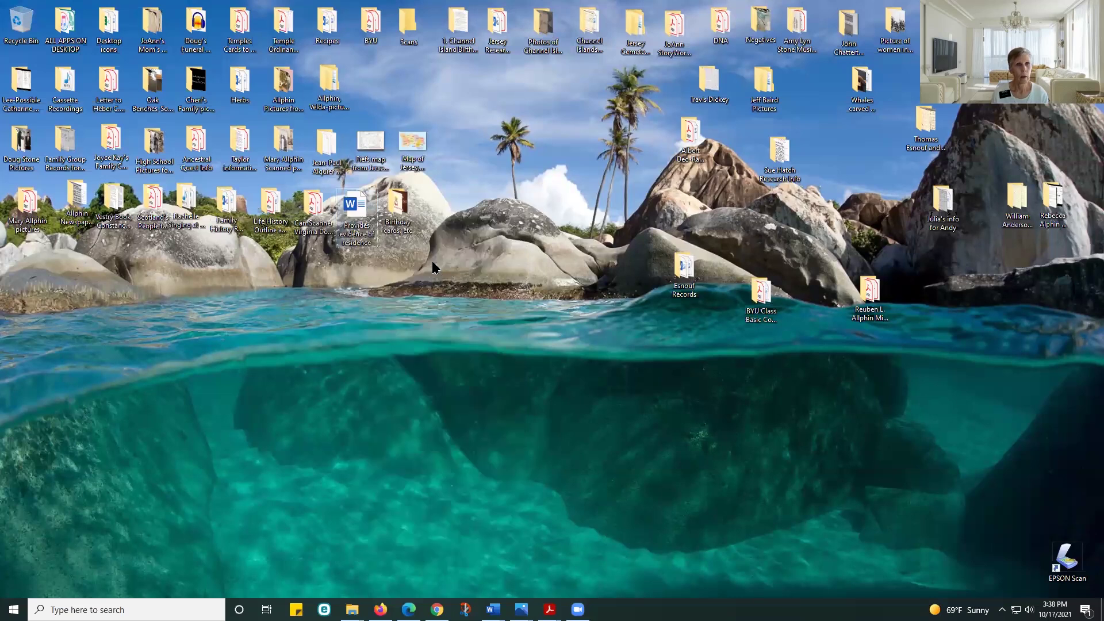
- View the Life History Outline and Questions folder's Properties, then cancel them
right_click(268, 202)
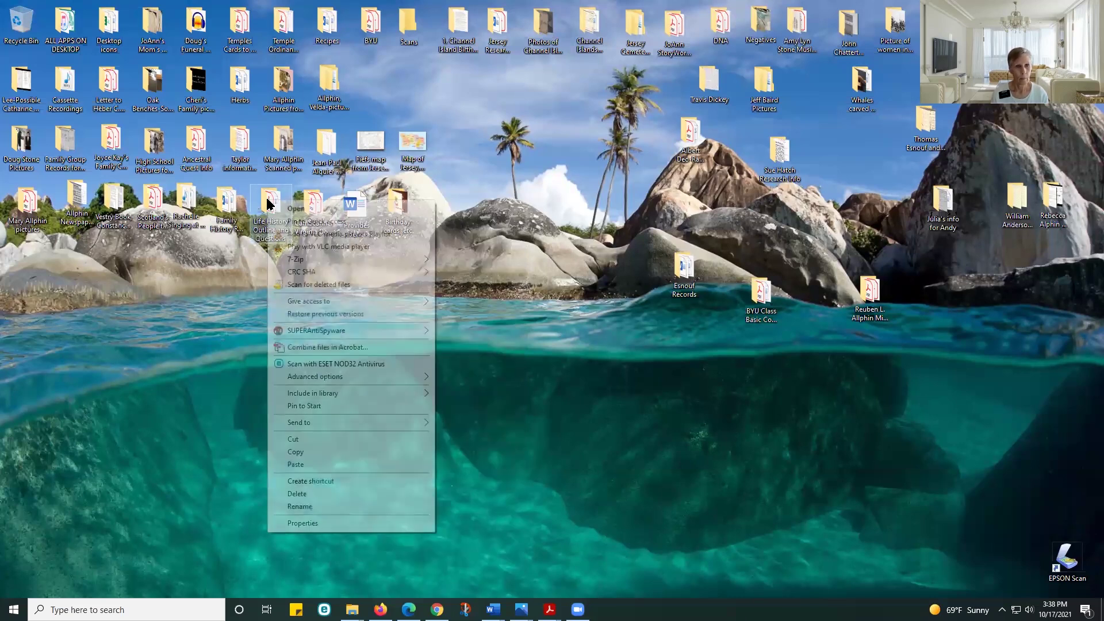
left_click(303, 526)
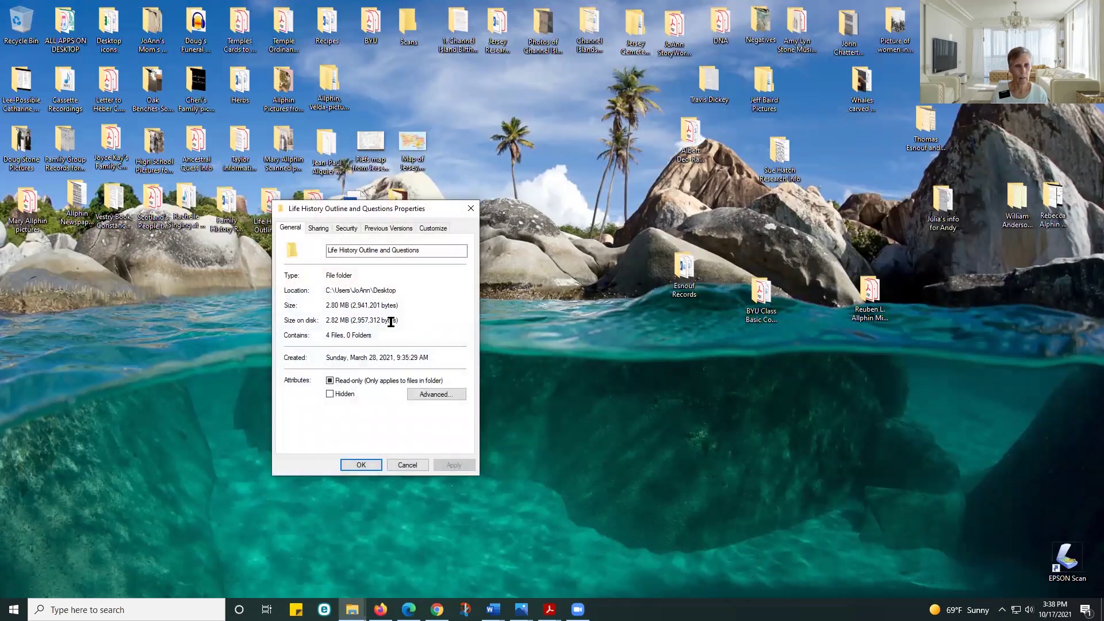
left_click(406, 466)
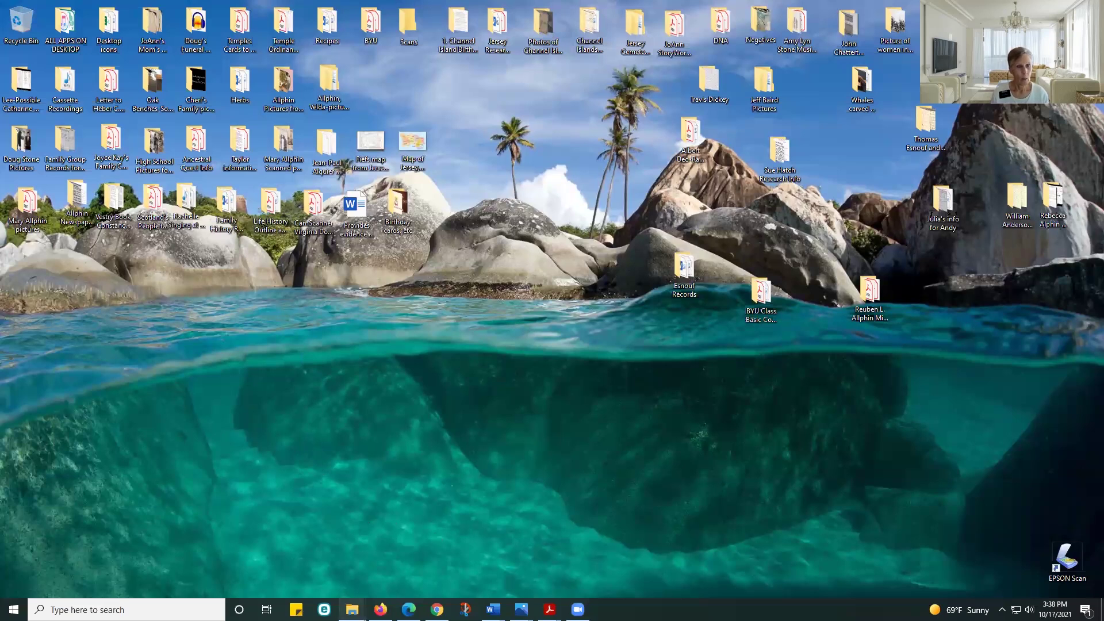
- Bring the Desktop folder's File Explorer window to the front and scroll through its contents
mouse_move(352, 609)
left_click(295, 568)
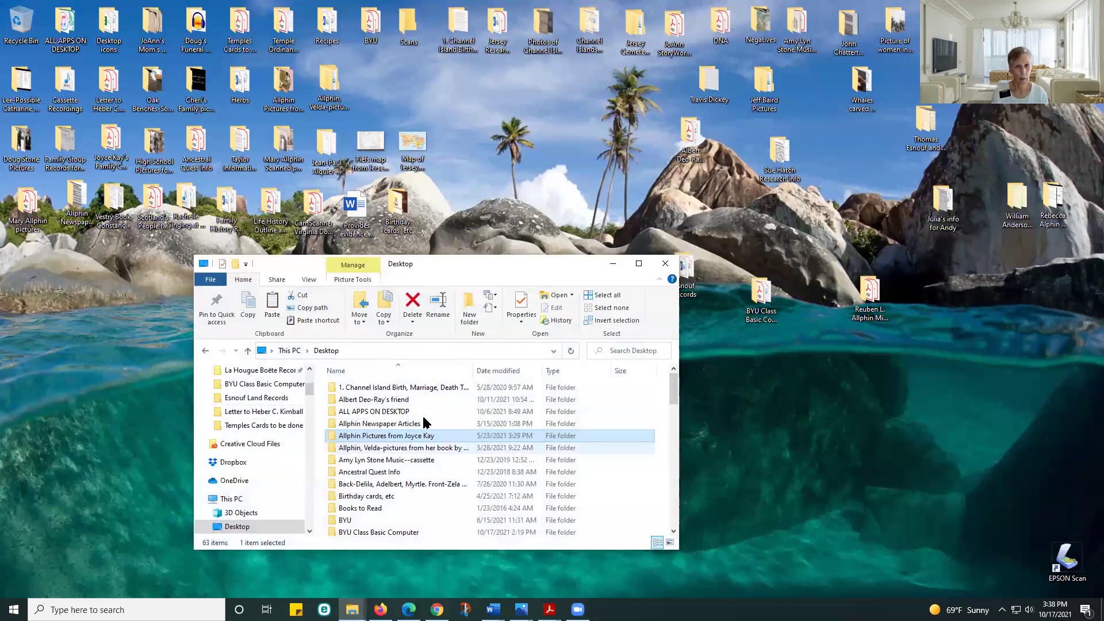
scroll(423, 385, "down", 2)
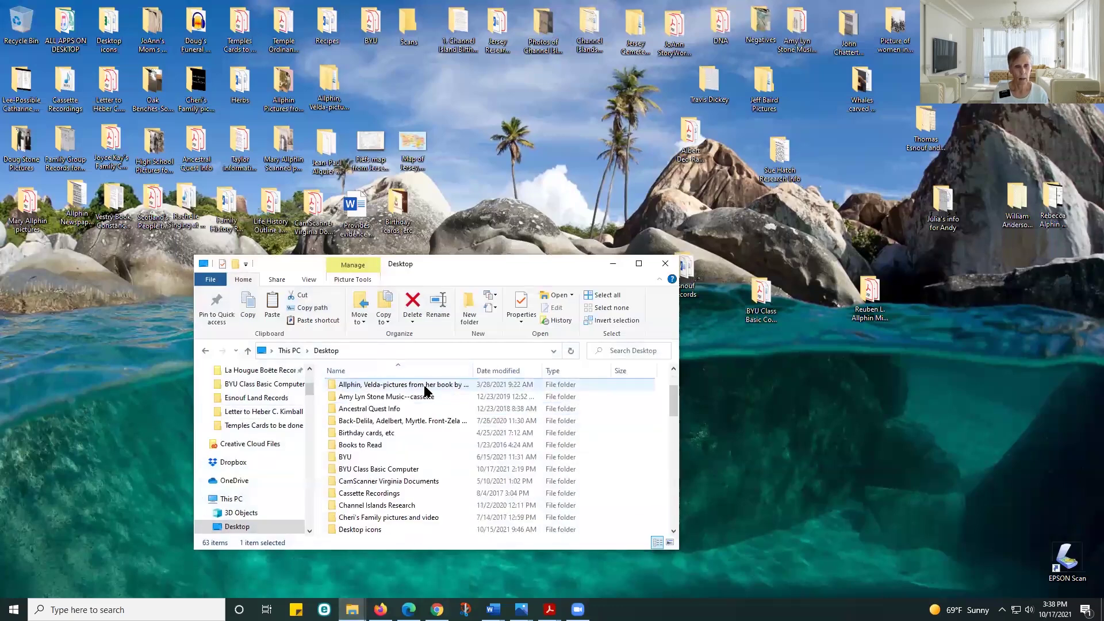
scroll(628, 410, "down", 7)
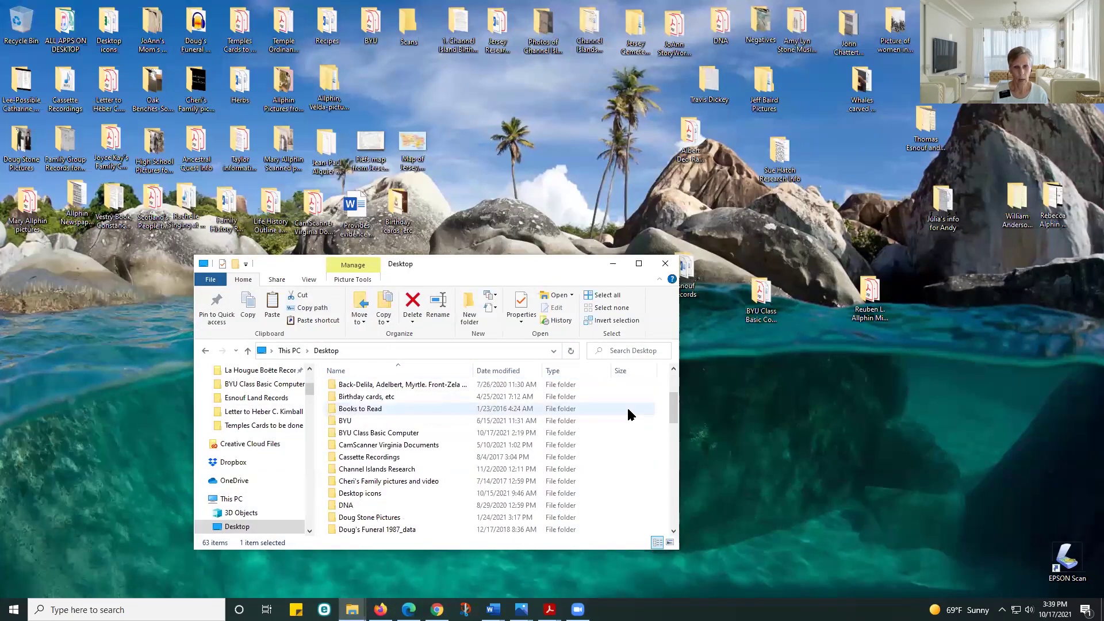
scroll(627, 414, "down", 7)
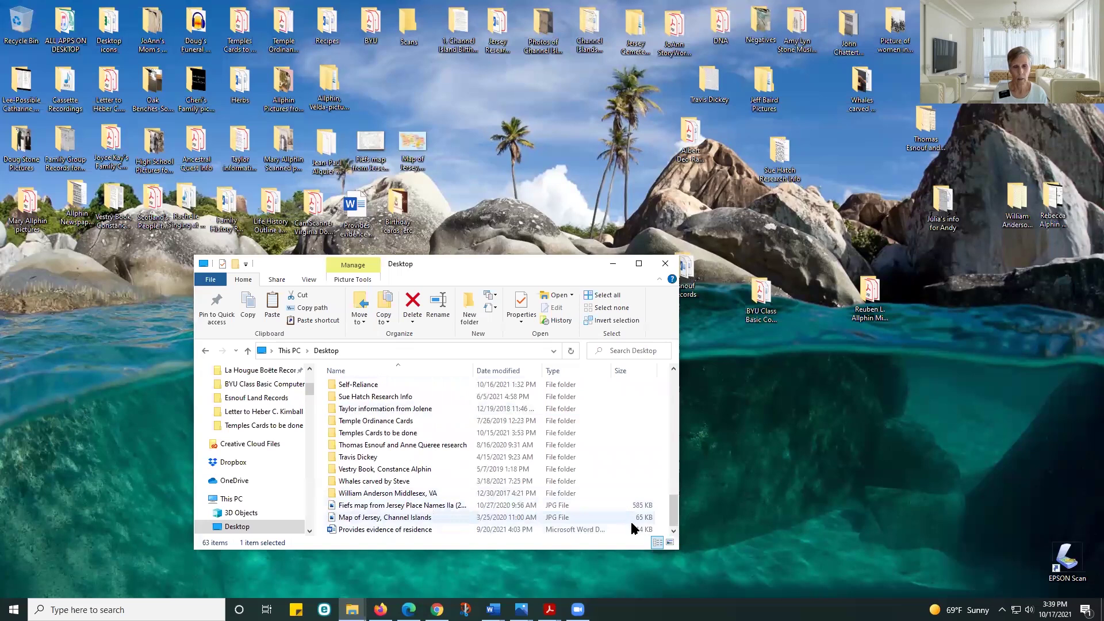
scroll(391, 434, "up", 10)
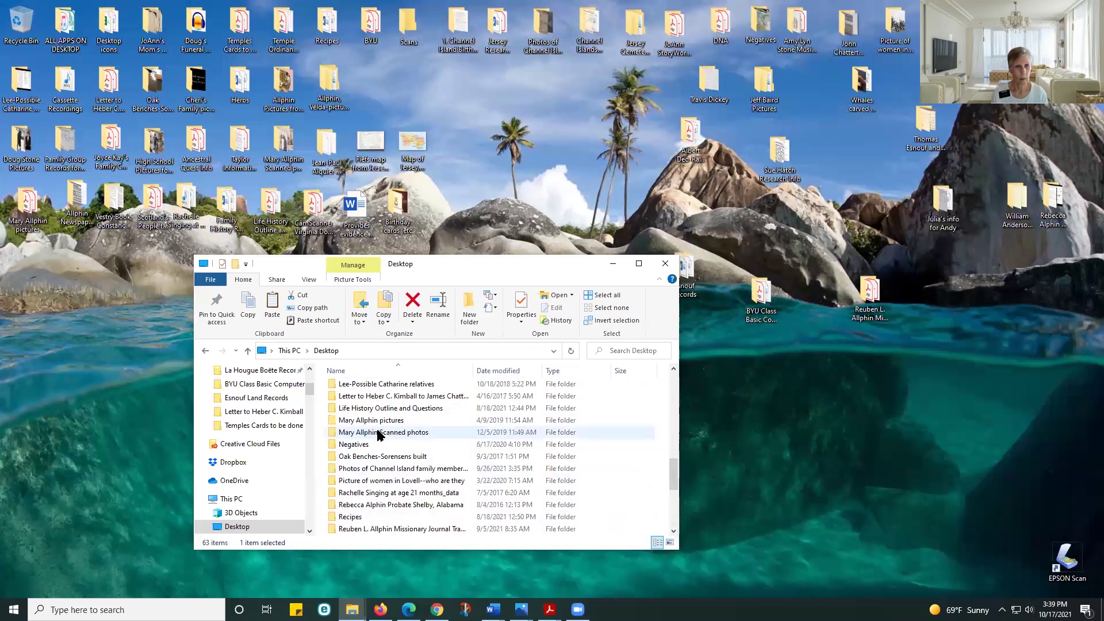
scroll(378, 435, "up", 7)
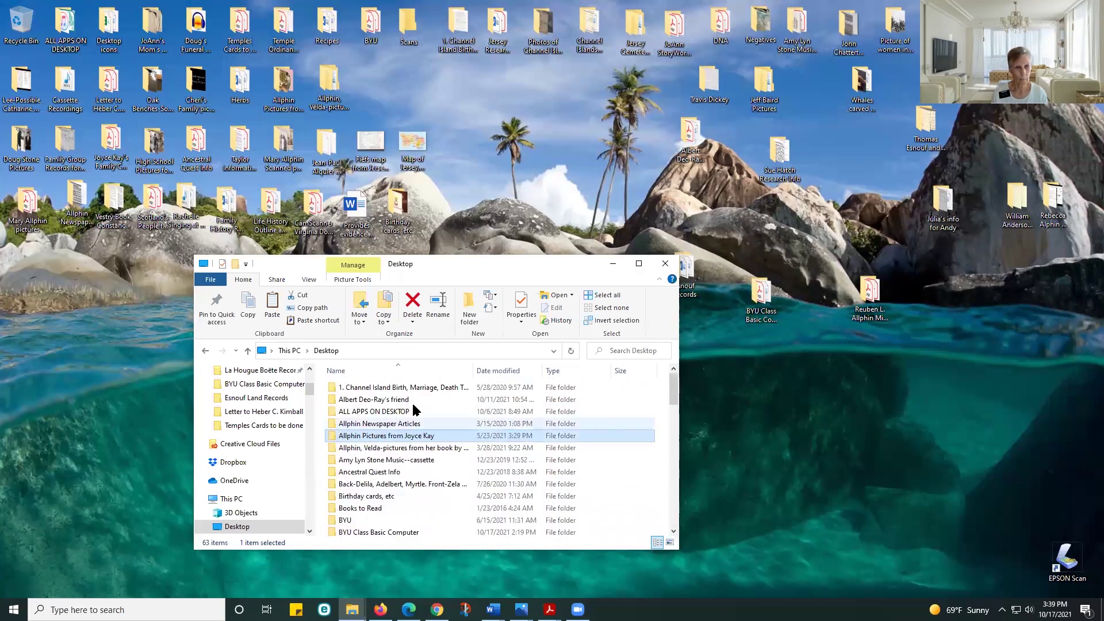
double_click(357, 438)
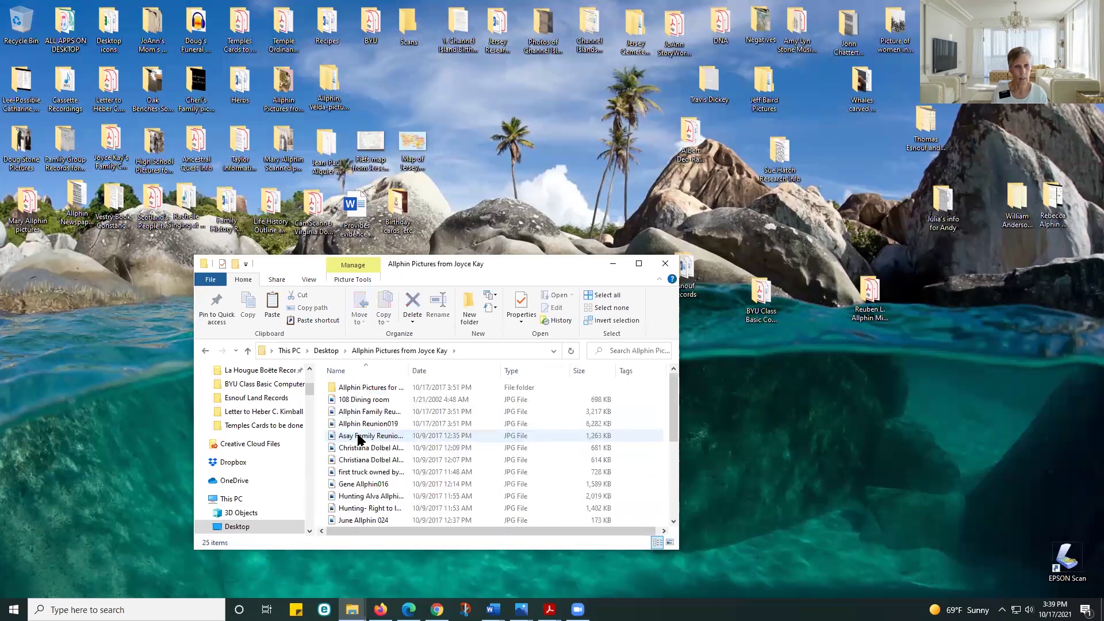
scroll(613, 440, "down", 5)
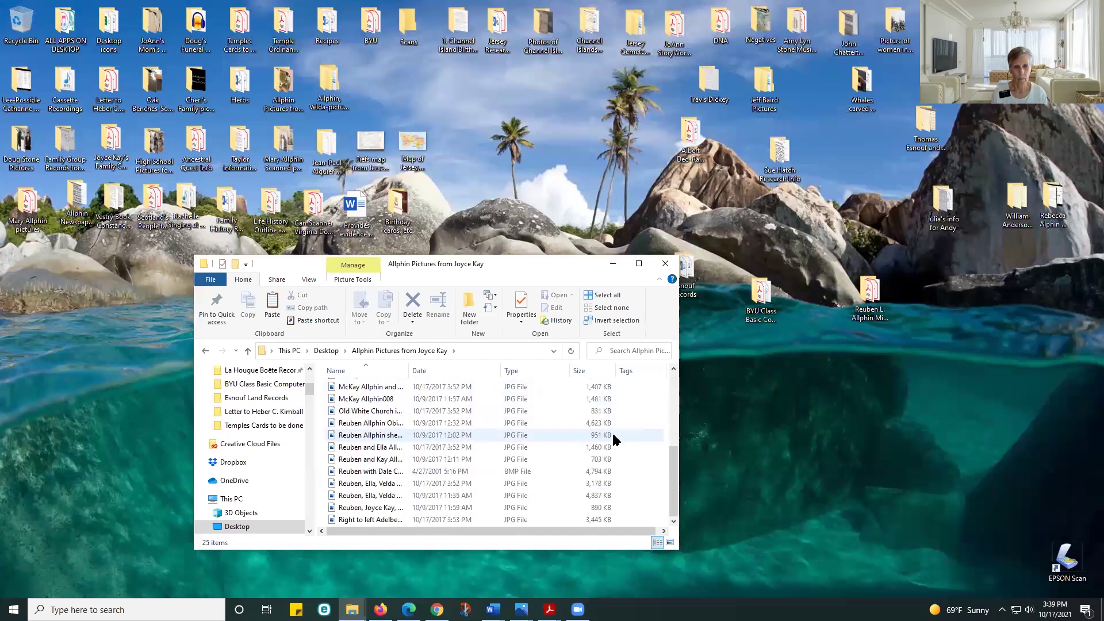
scroll(603, 460, "up", 5)
scroll(600, 459, "up", 1)
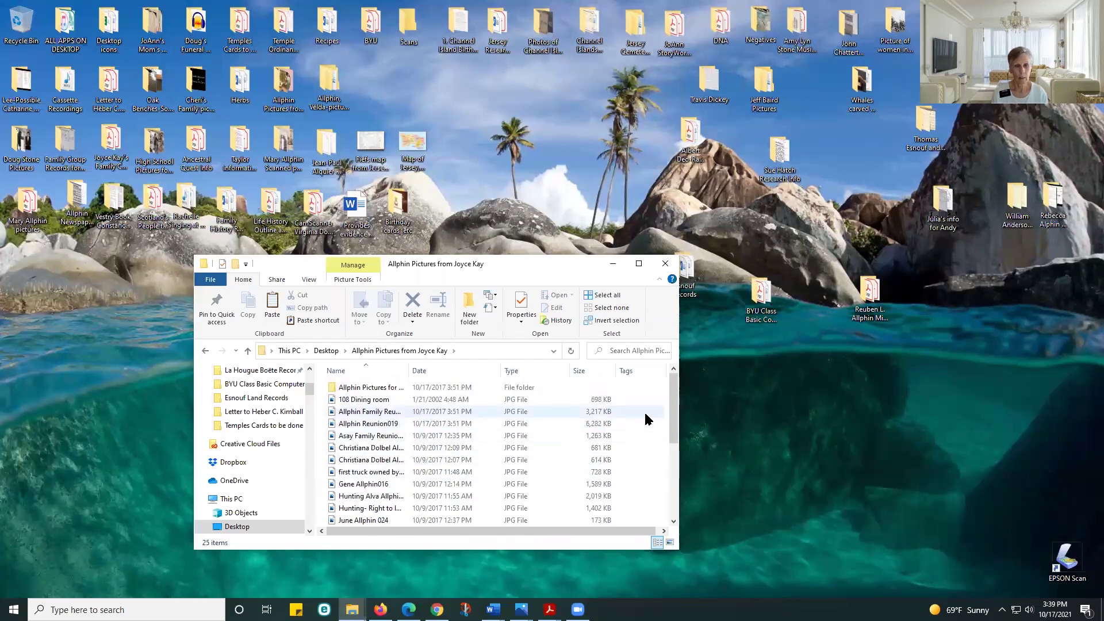
left_click(611, 262)
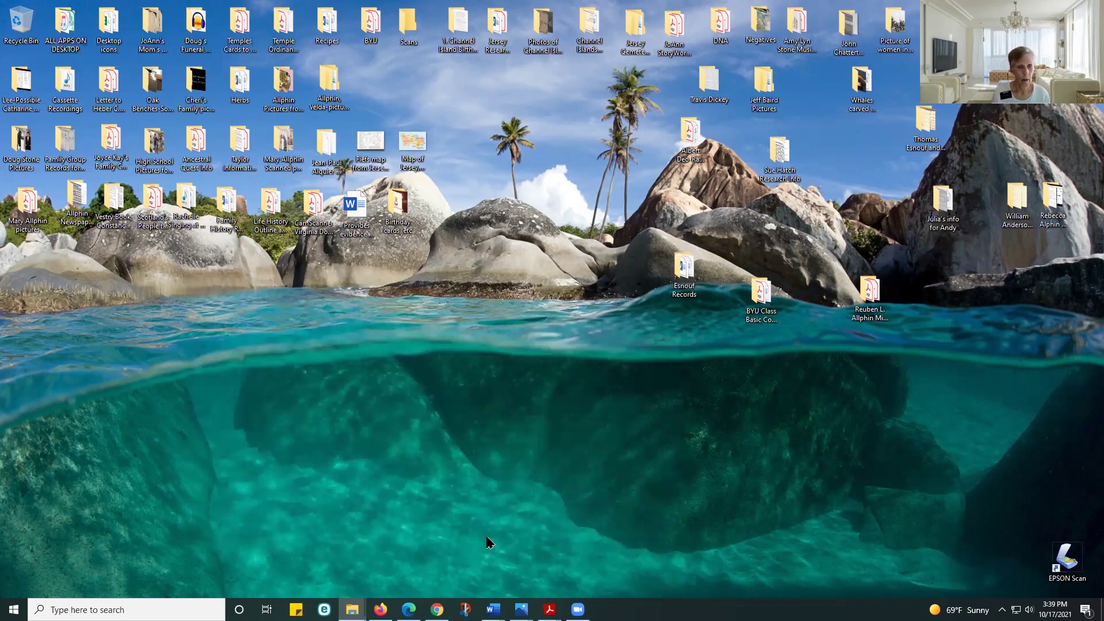
- Create a 'New Microsoft Word Document' on the desktop with its default name and drag it into the Recycle Bin
right_click(371, 392)
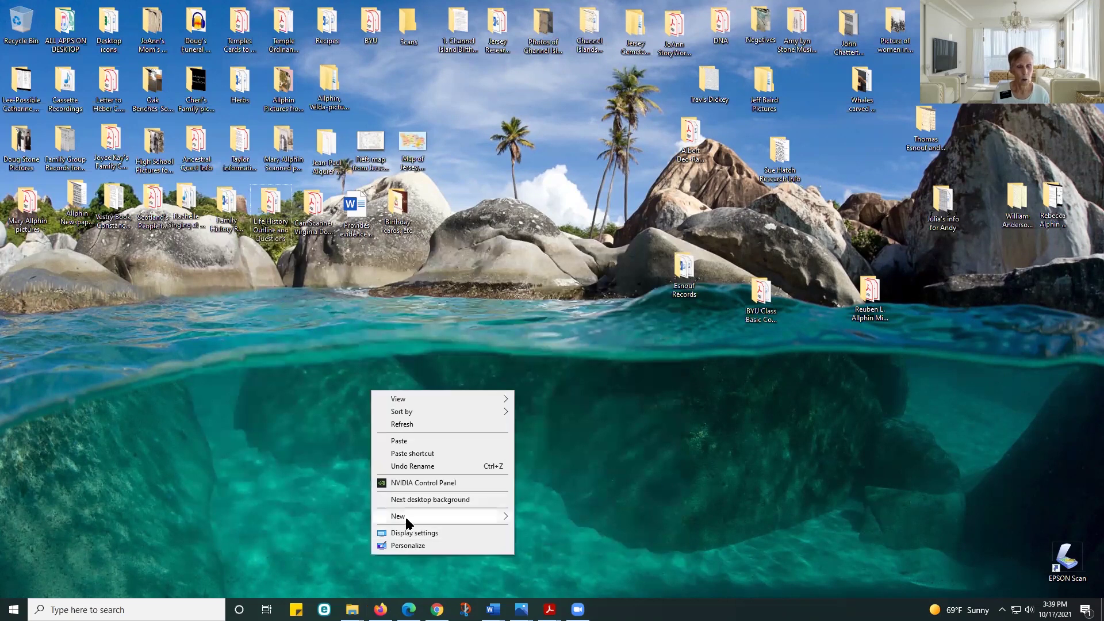
mouse_move(406, 516)
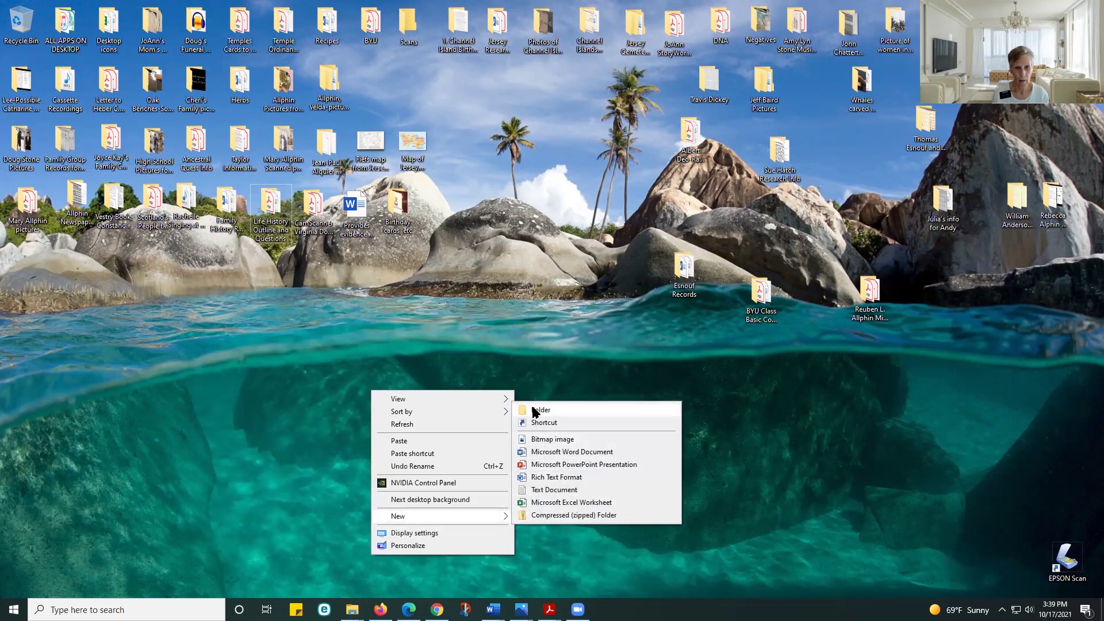
left_click(550, 452)
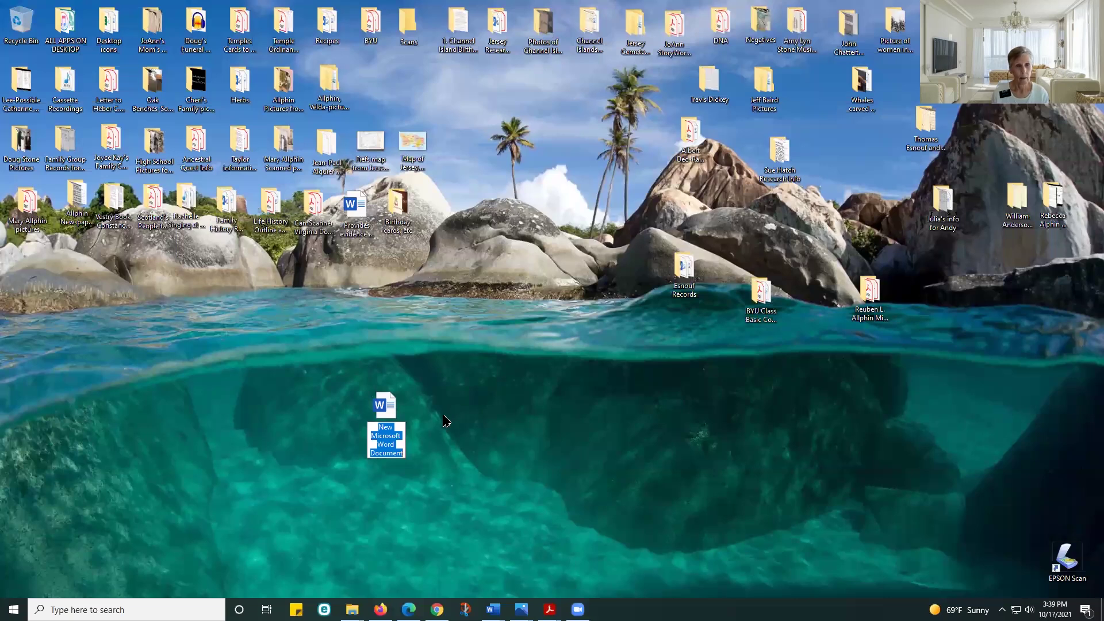
left_click(456, 407)
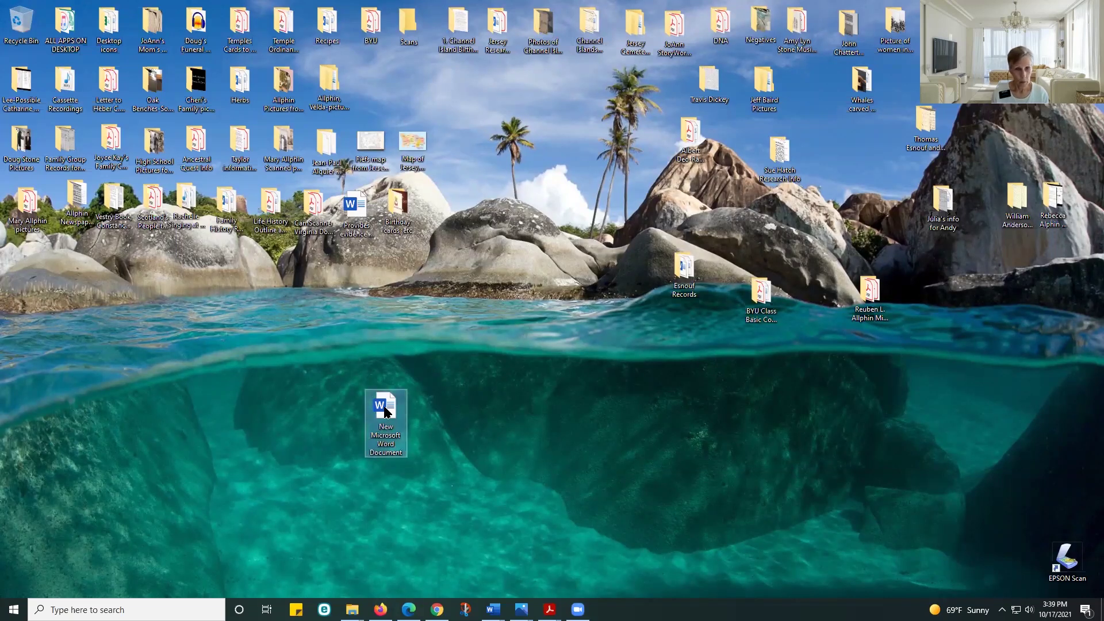
mouse_move(379, 406)
left_mouse_down()
mouse_move(336, 354)
mouse_move(374, 405)
left_mouse_up()
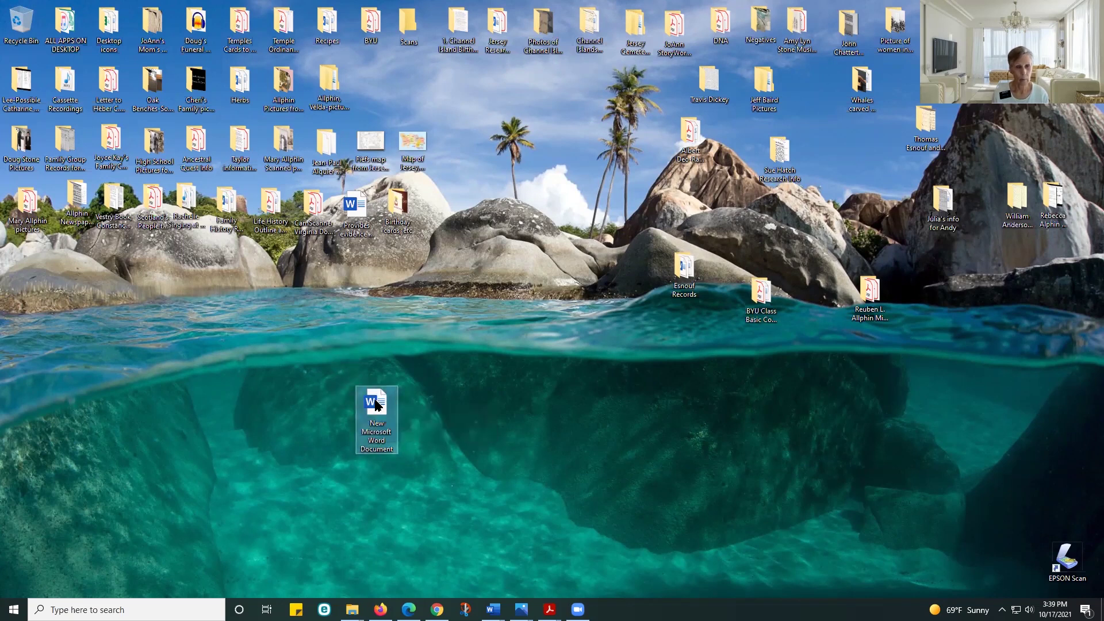
left_click_drag(376, 404, 23, 26)
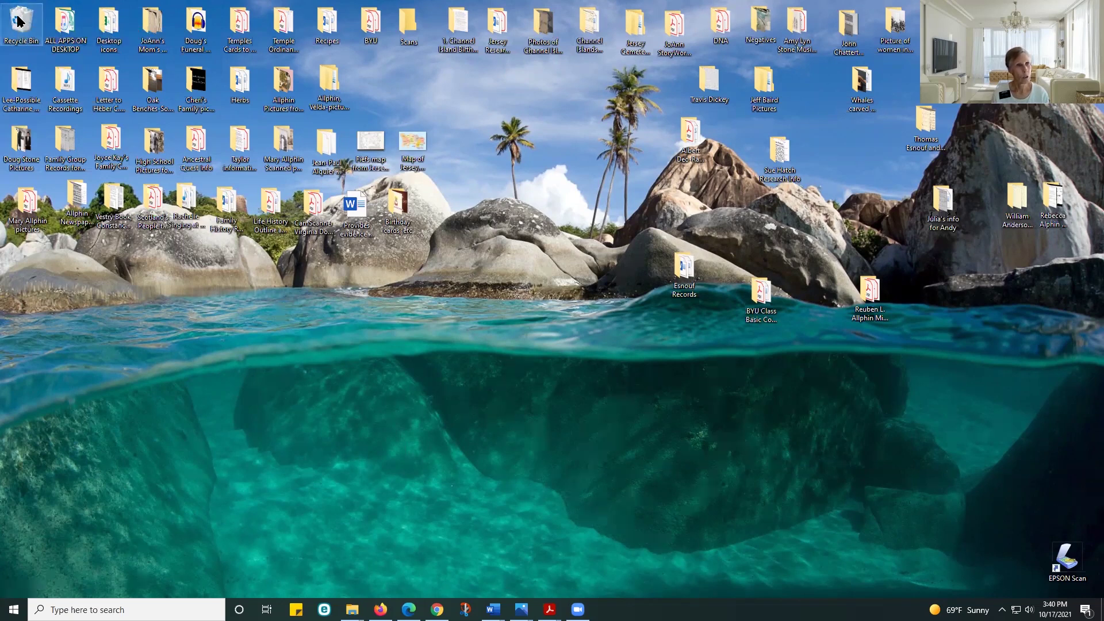
- Open the Recycle Bin, confirm the deleted Word document is there, and close the window
double_click(18, 22)
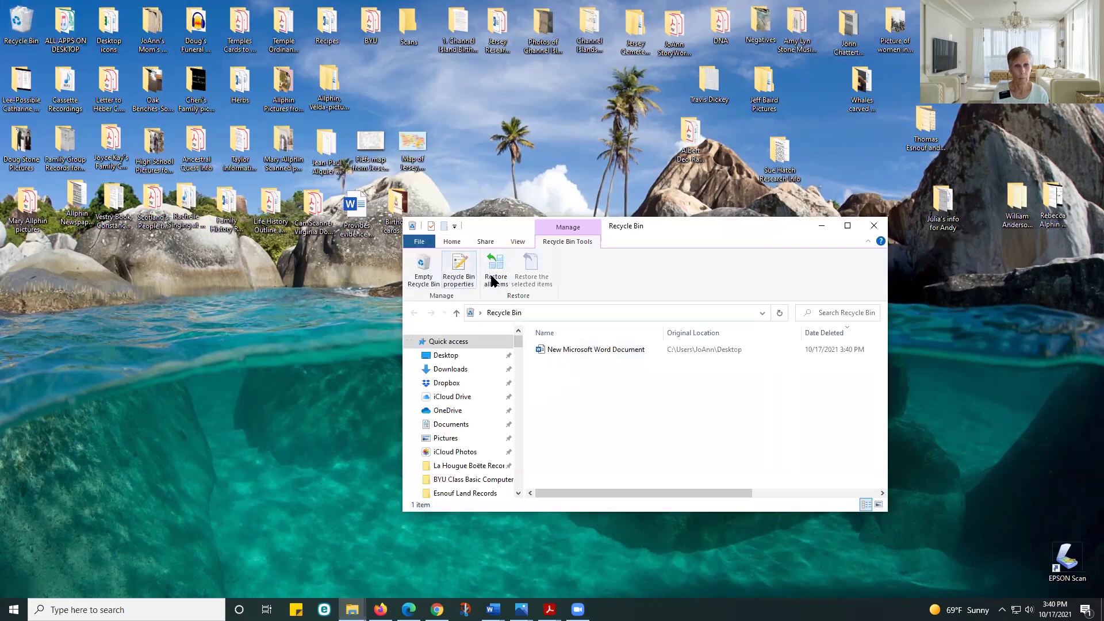
left_click(608, 349)
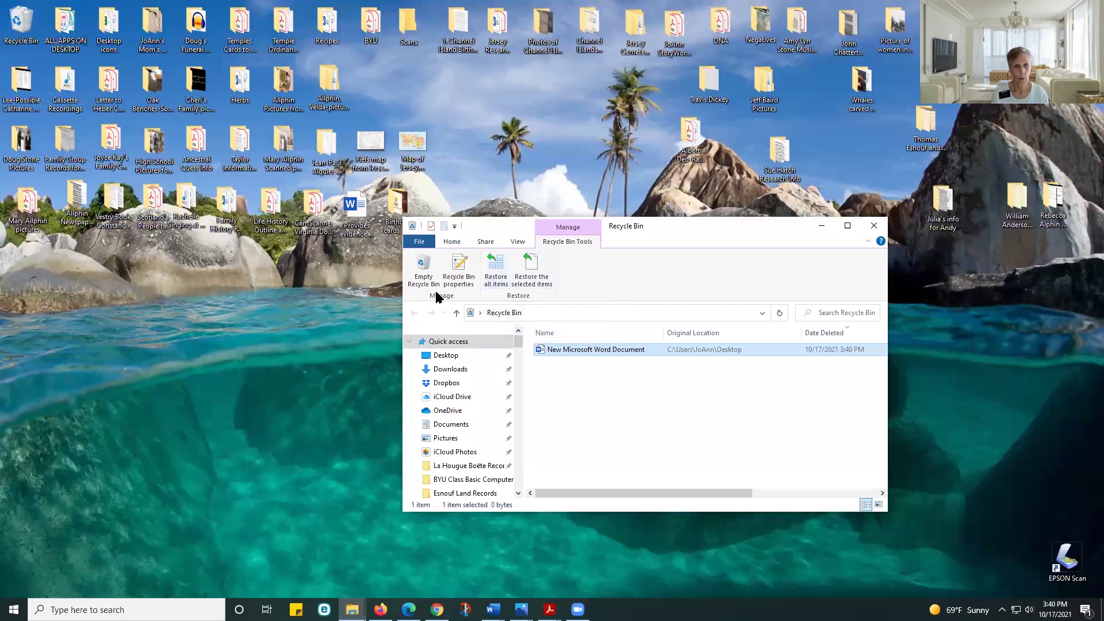
left_click(874, 225)
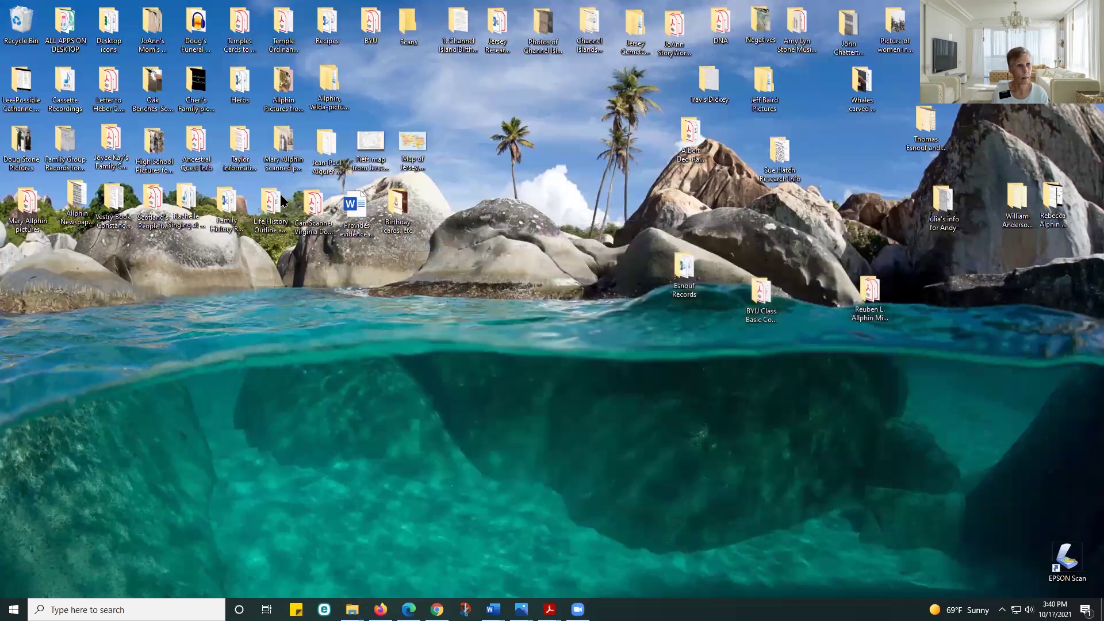
- Empty the Recycle Bin, confirming permanent deletion of the Word document
right_click(19, 23)
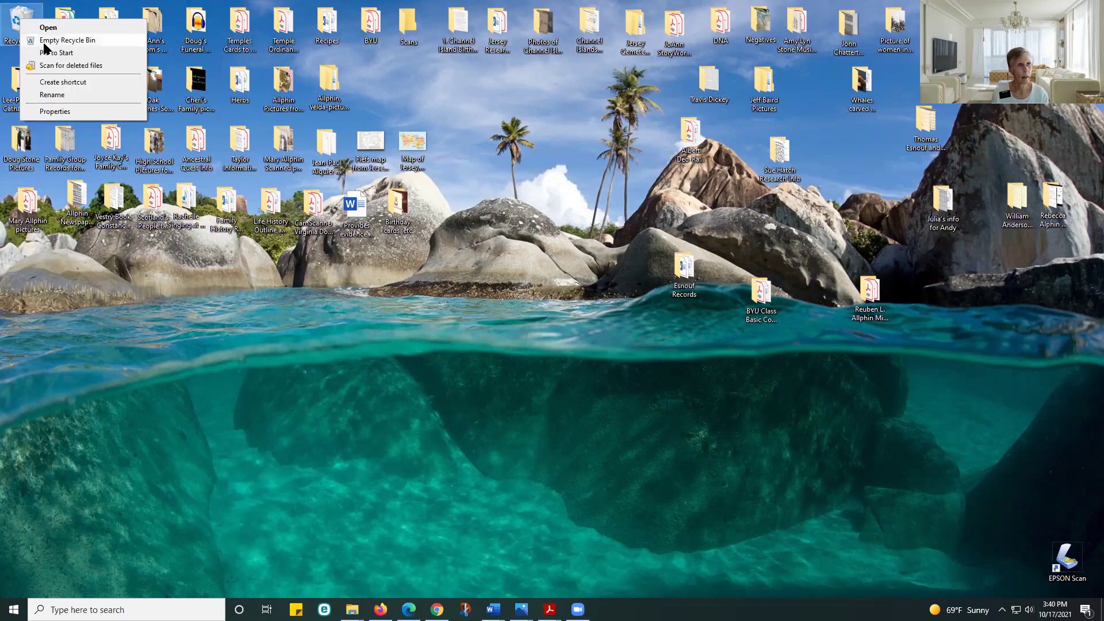
left_click(61, 41)
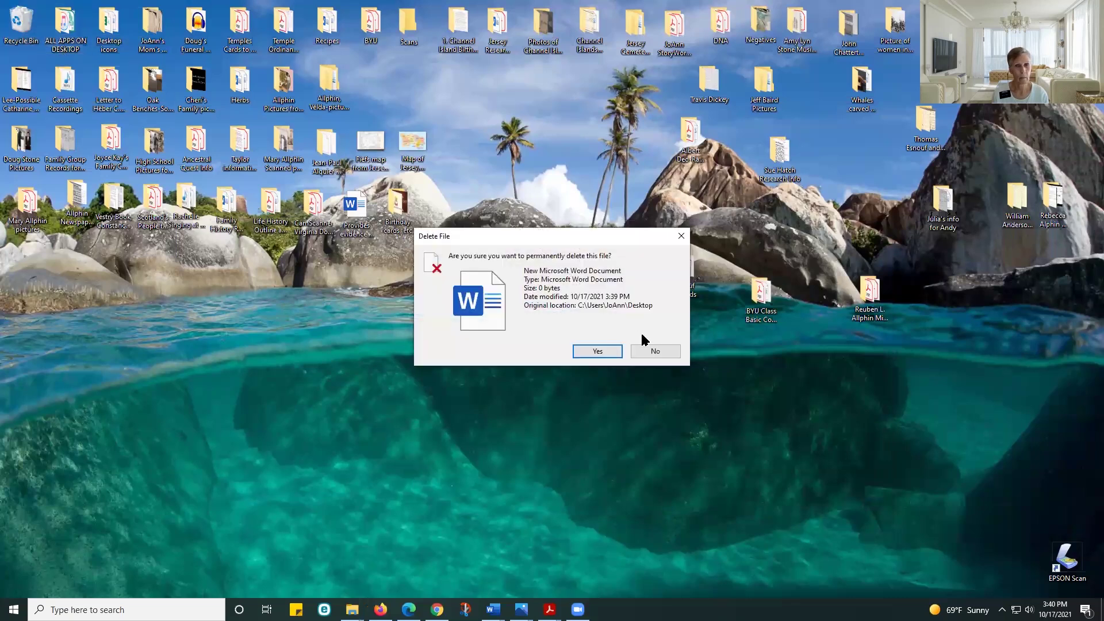
left_click(613, 350)
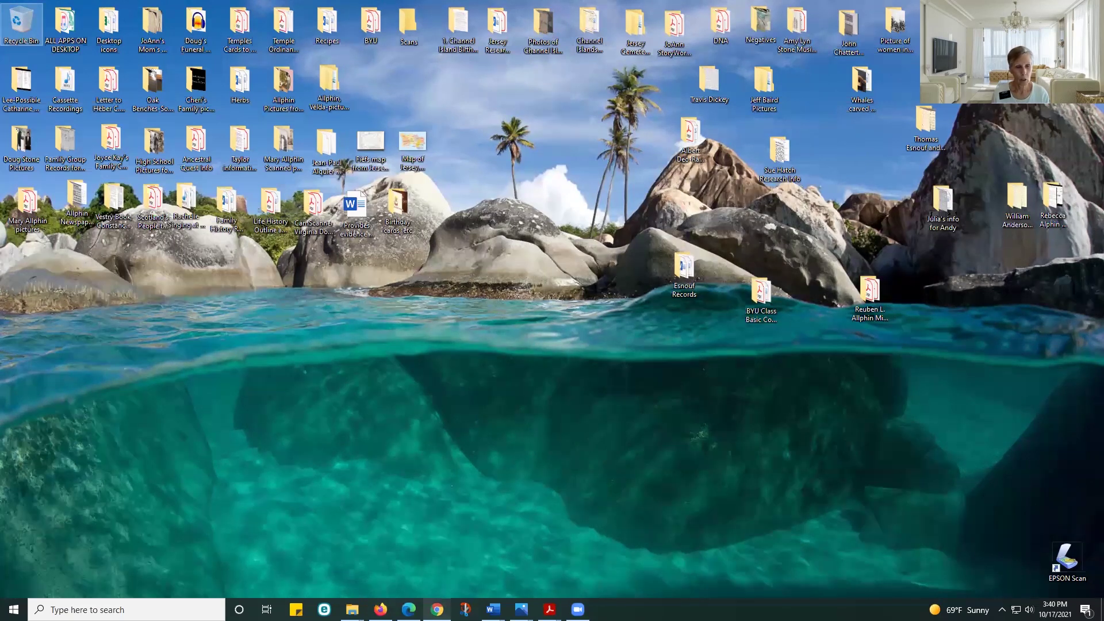
- Restore the Gmail browser window from the taskbar and show the Chrome profile panel with sync on
left_click(437, 609)
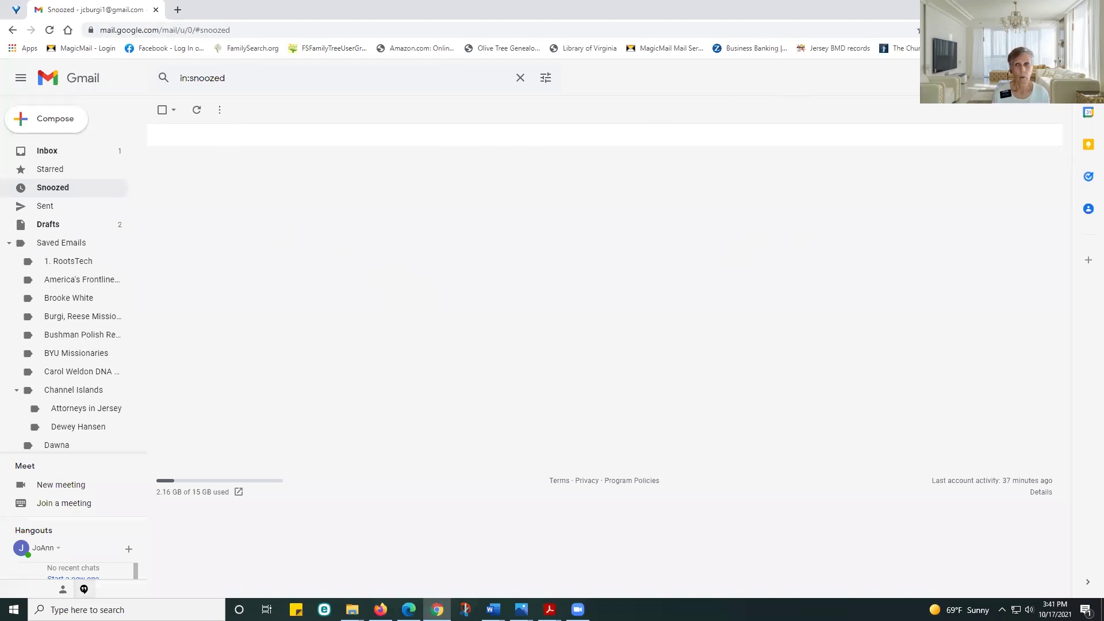
left_click(1072, 30)
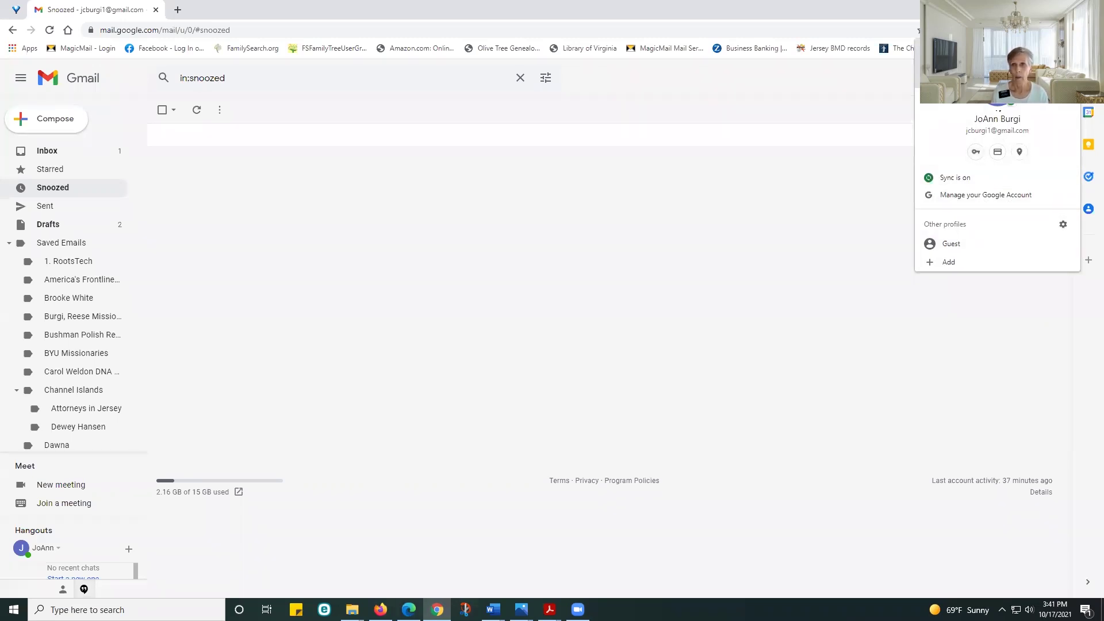
- Sign out of the Google account in Gmail and continue to the sign-in page
left_click(796, 96)
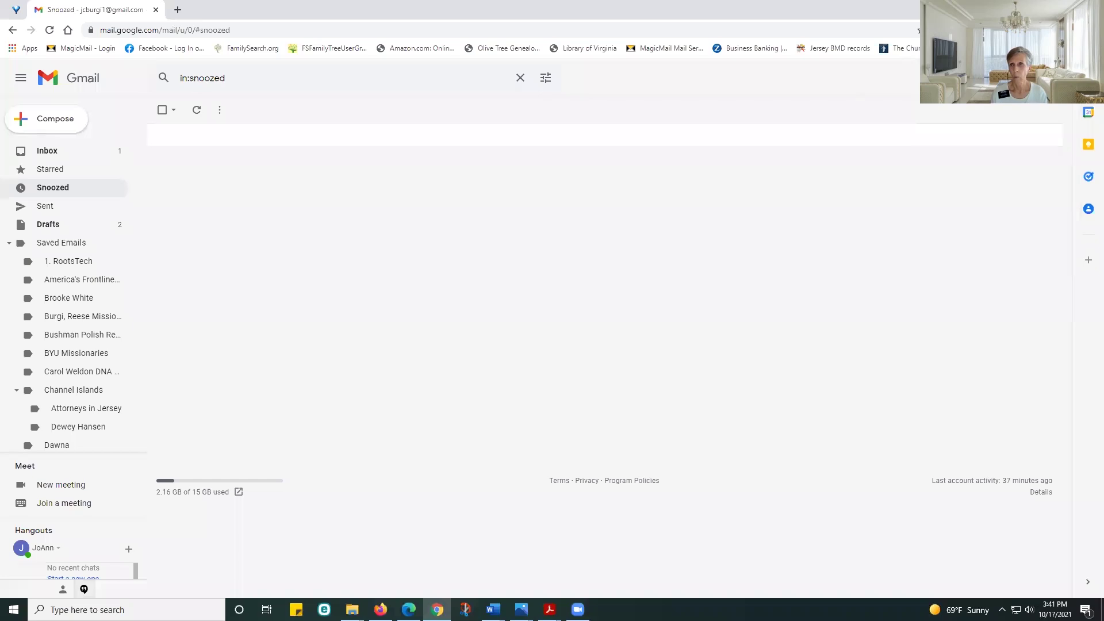
left_click(1085, 77)
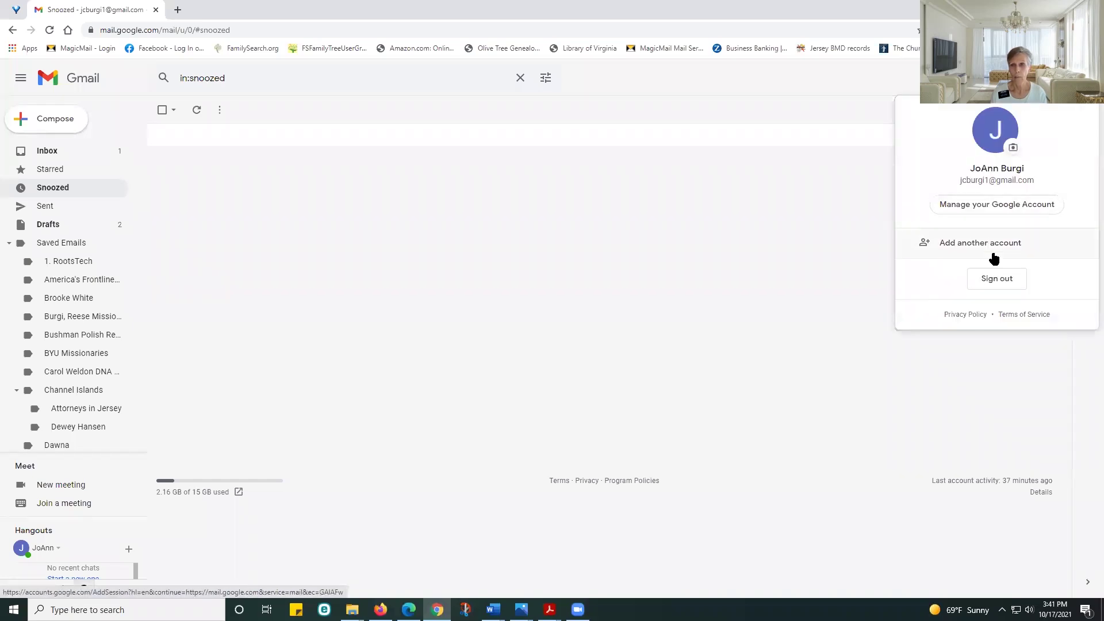
left_click(989, 278)
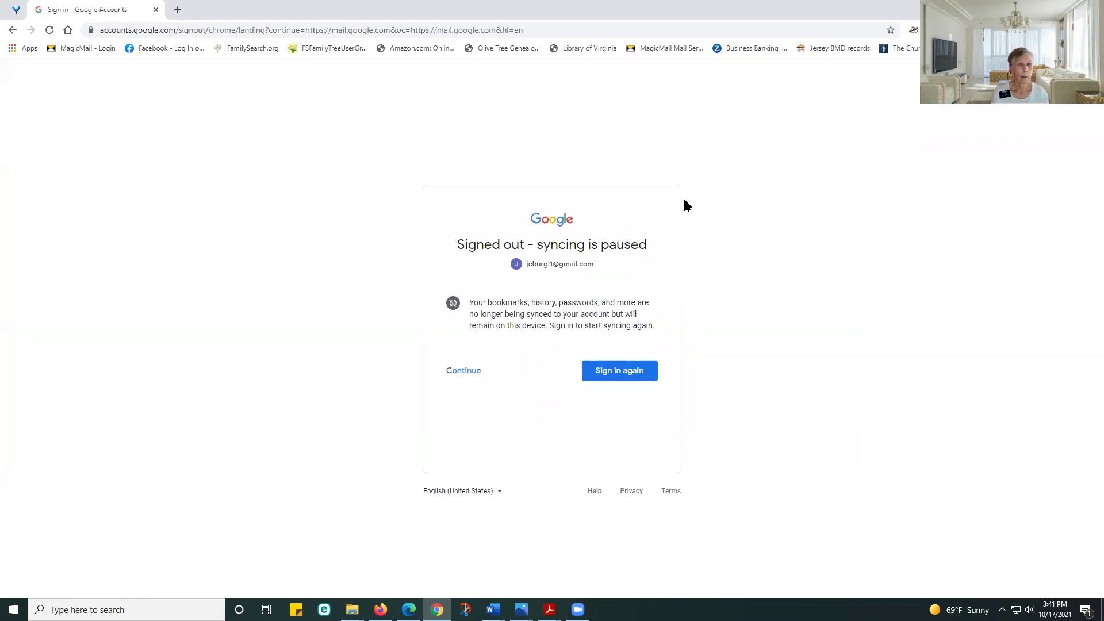
left_click(457, 375)
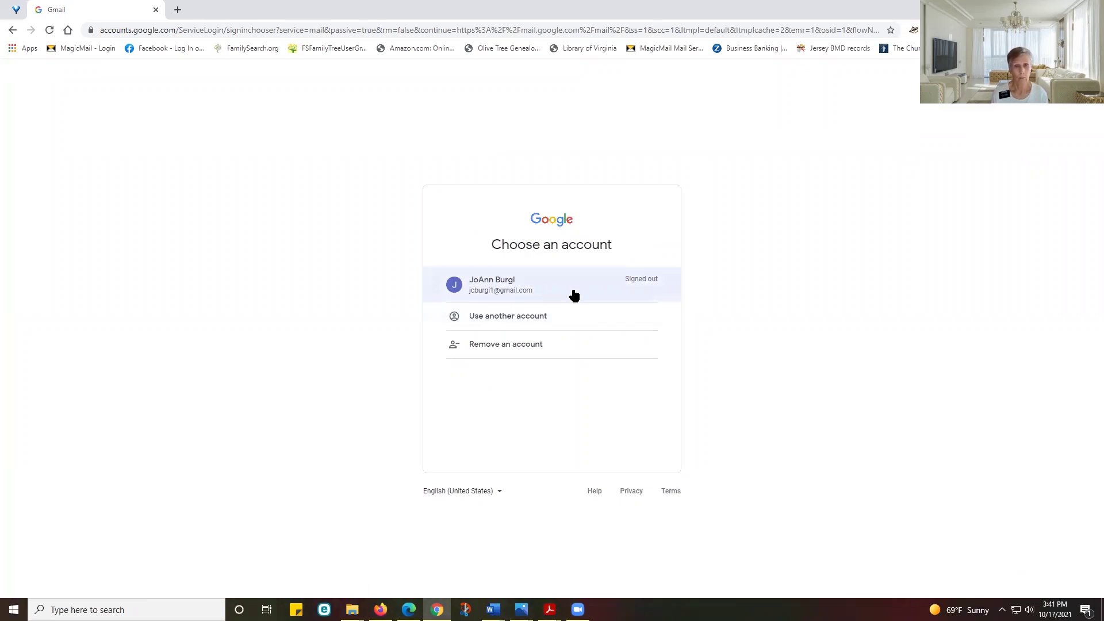
- Remove the signed-out Google account from the browser's saved account list
left_click(486, 345)
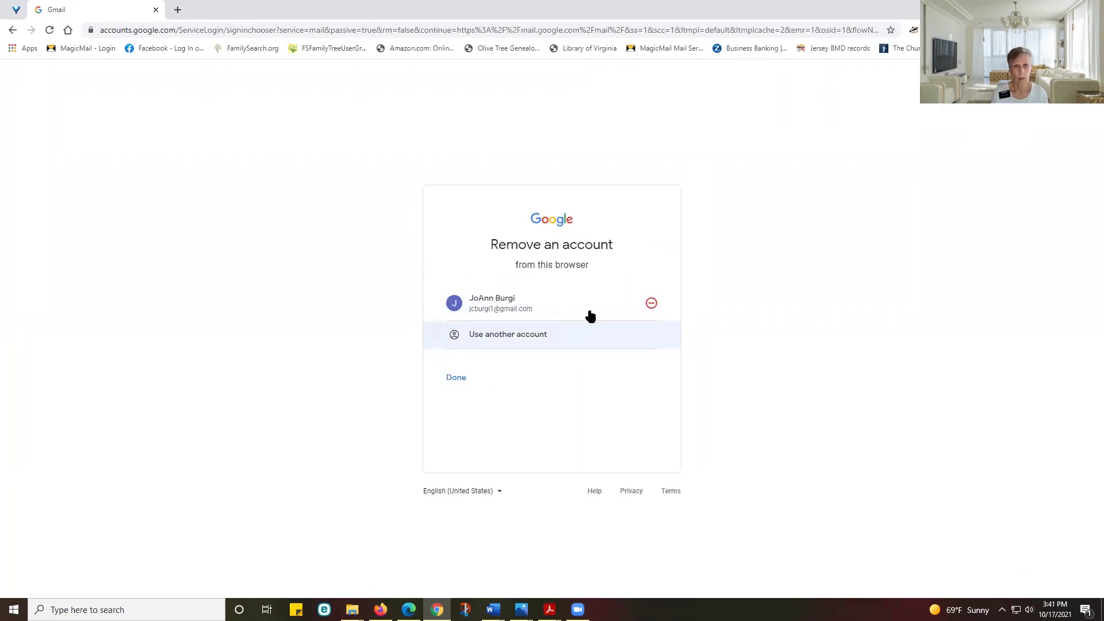
left_click(651, 303)
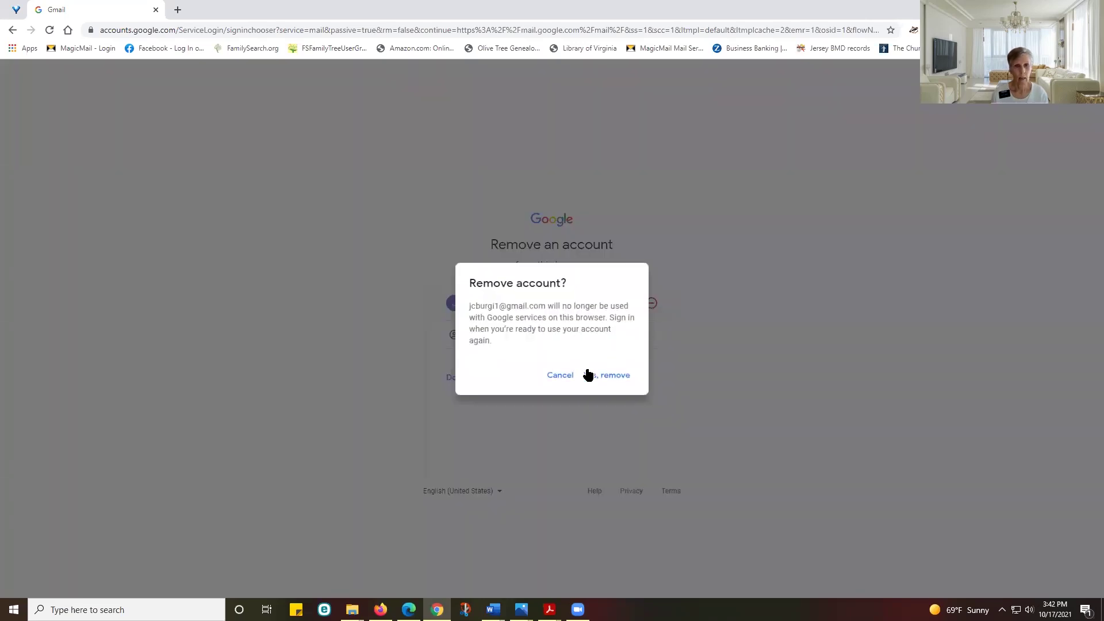
left_click(600, 376)
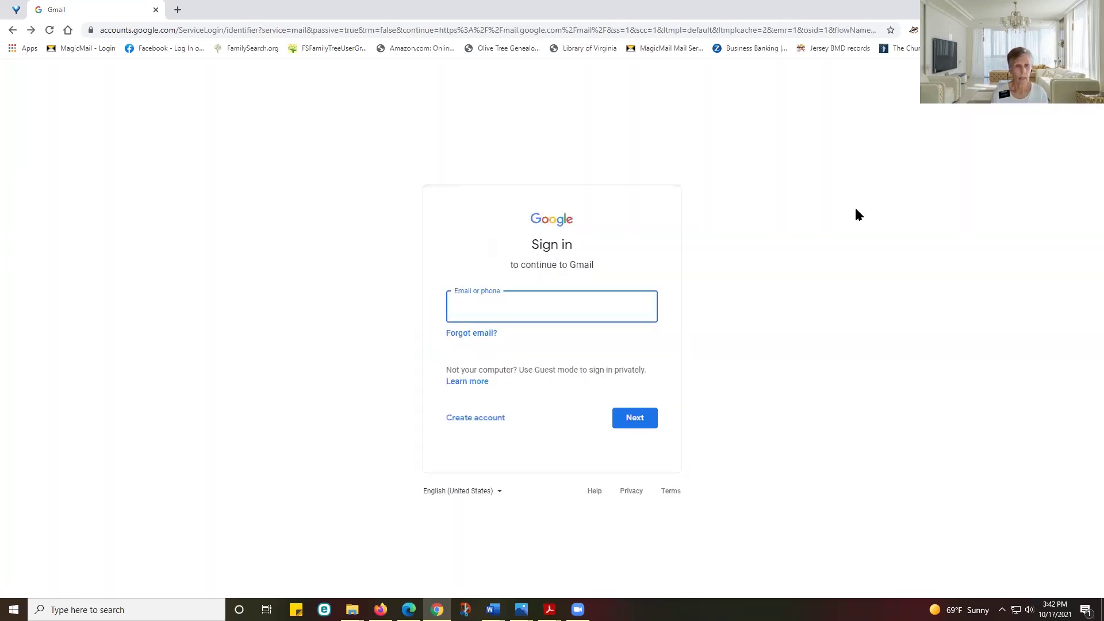
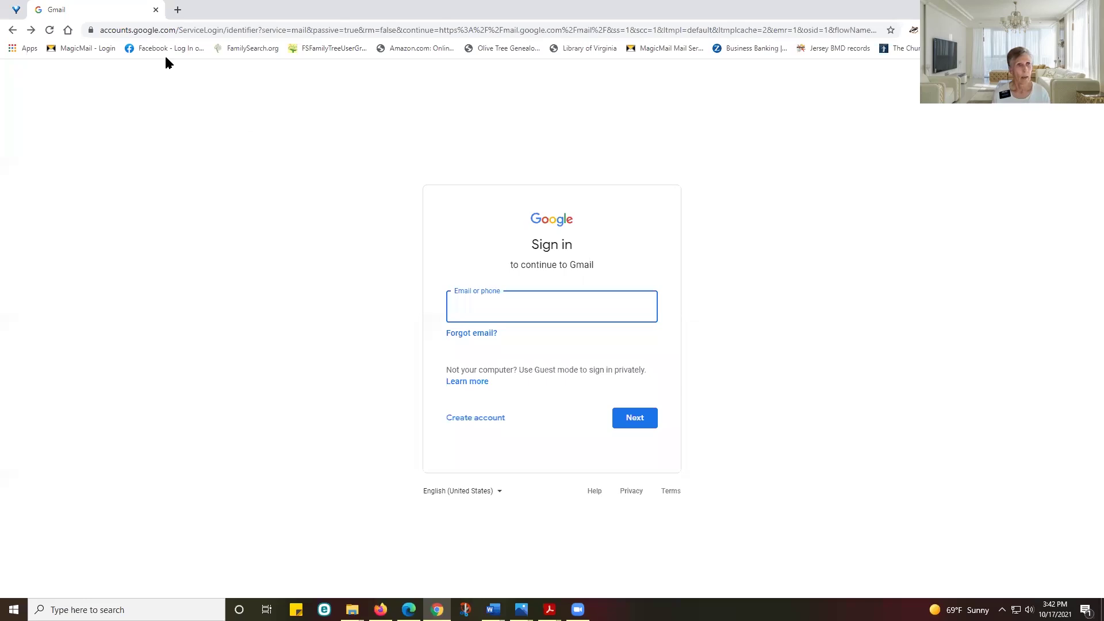
- Return to the FamilySearch home page, close the Help panel, and sign out of the account
left_click(115, 29)
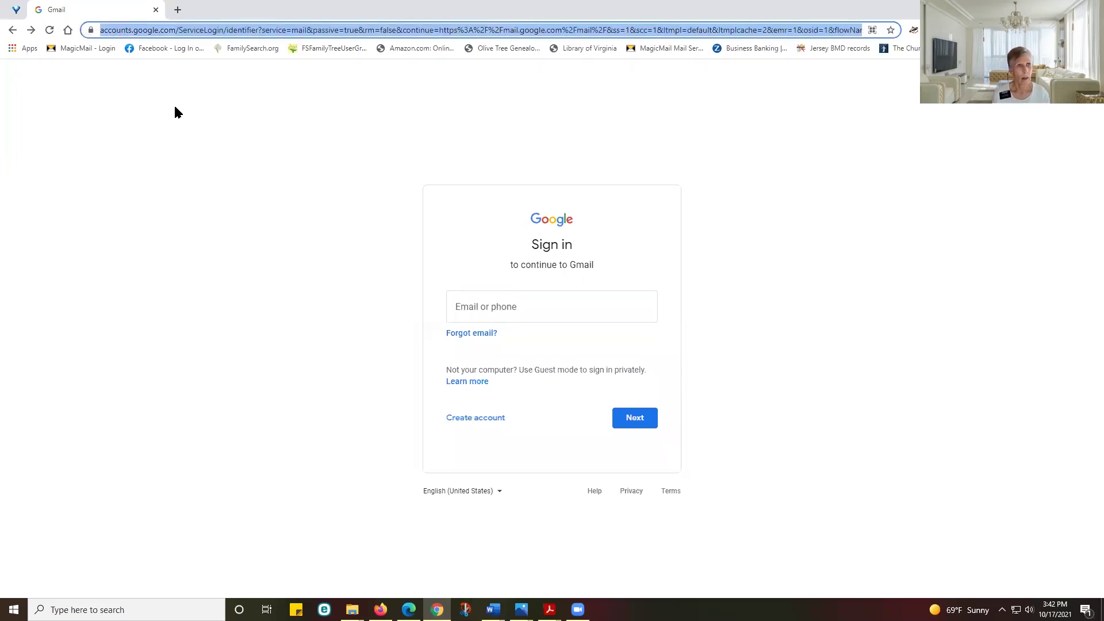
left_click(68, 31)
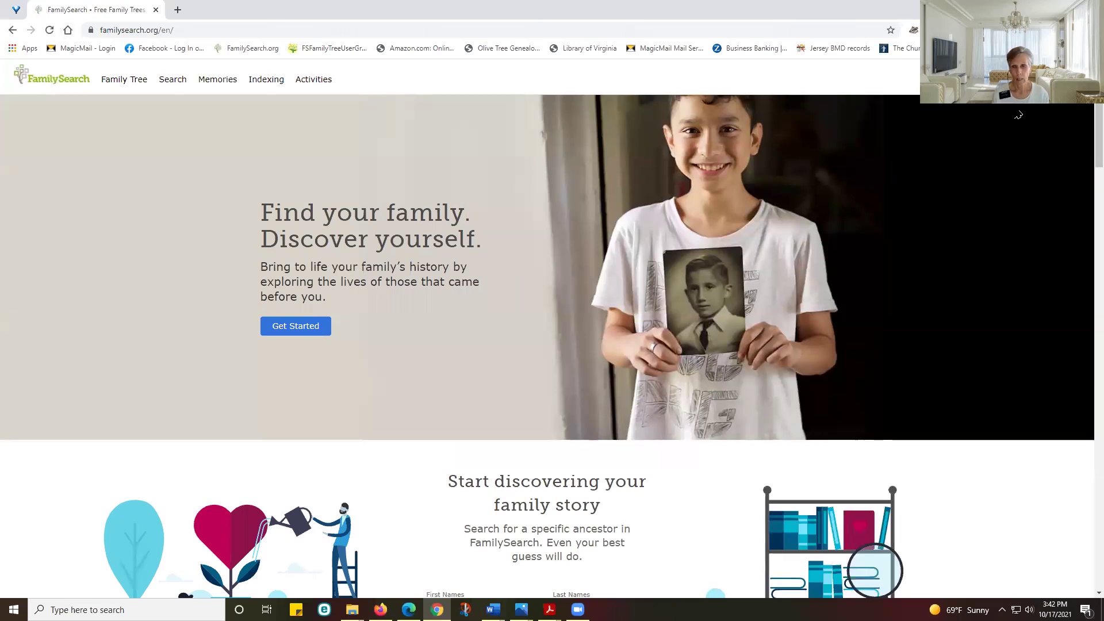
left_click(1026, 78)
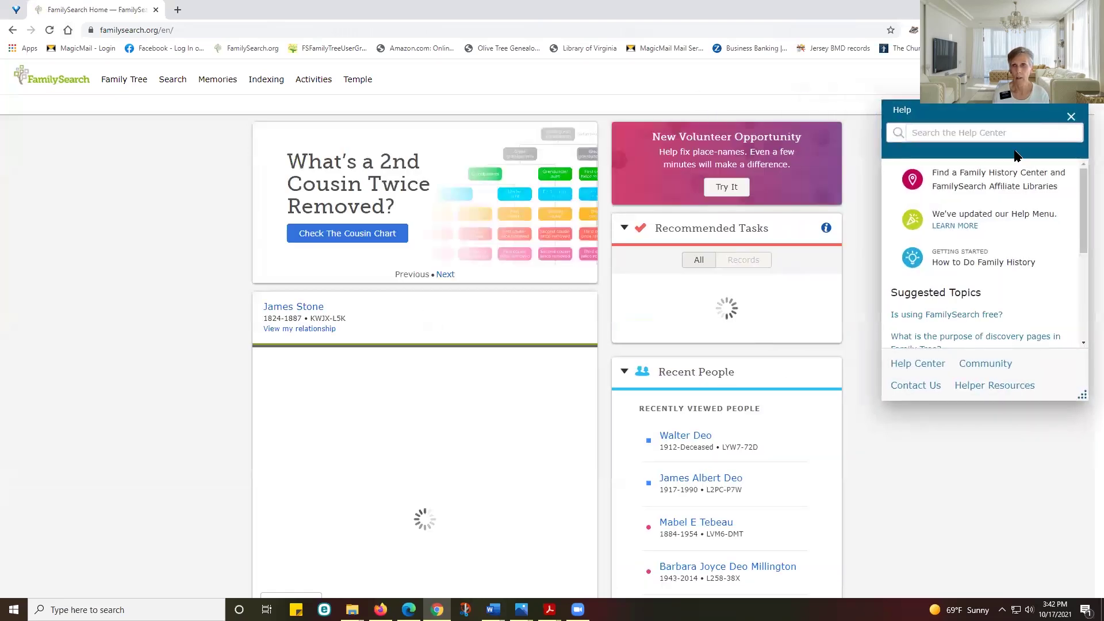
left_click(1070, 116)
left_click(1078, 79)
left_click(1026, 154)
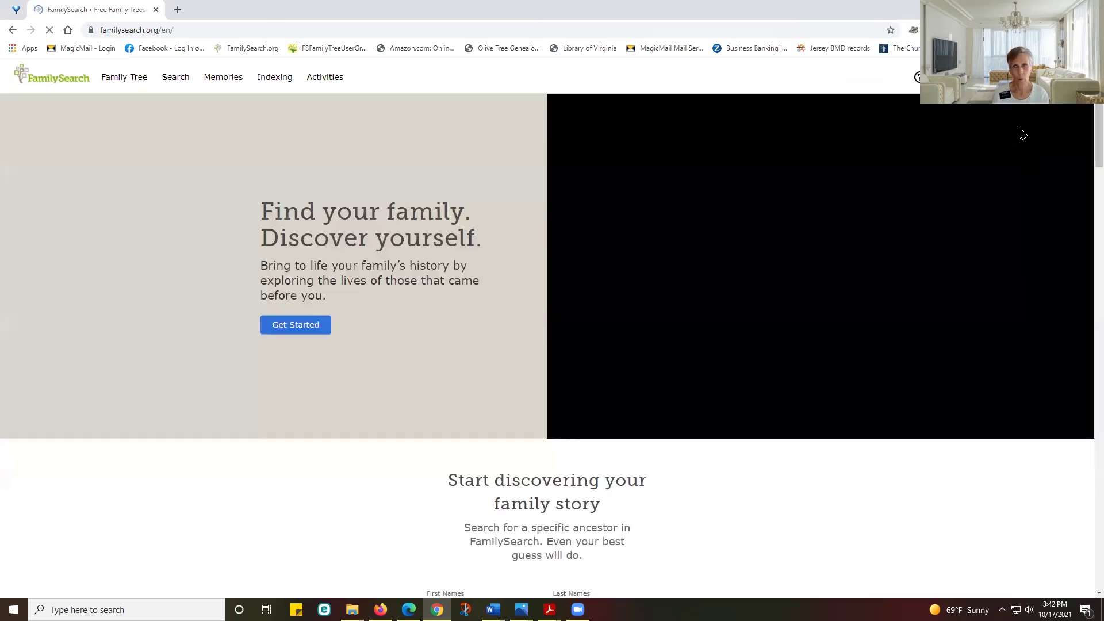
left_click(971, 77)
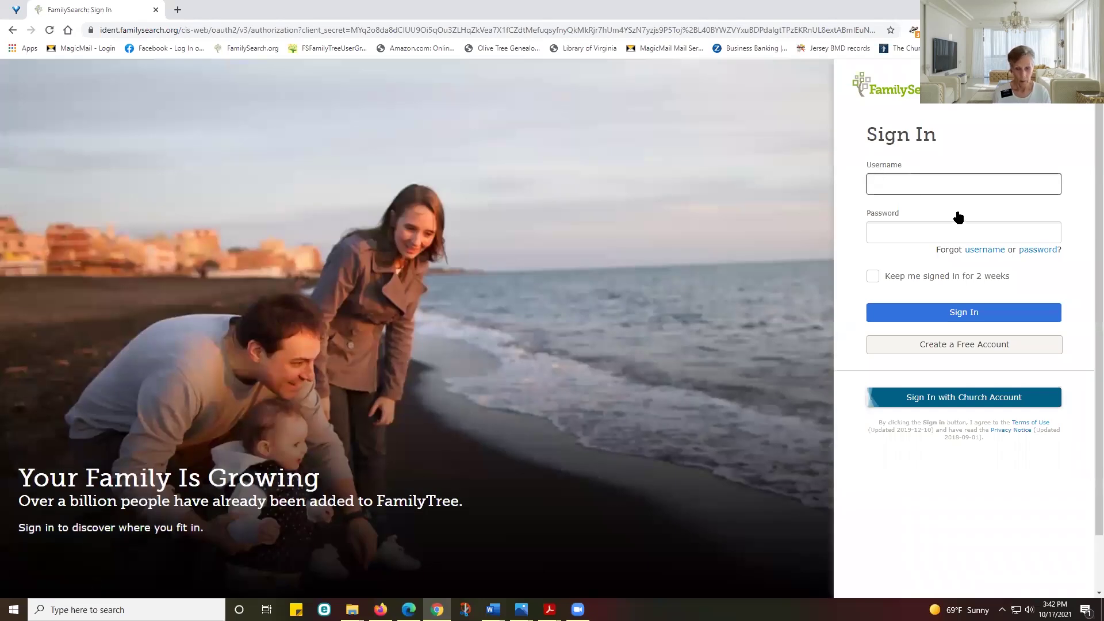
- Enter the account username and password, tick 'Keep me signed in for 2 weeks', and sign in
key("Tab")
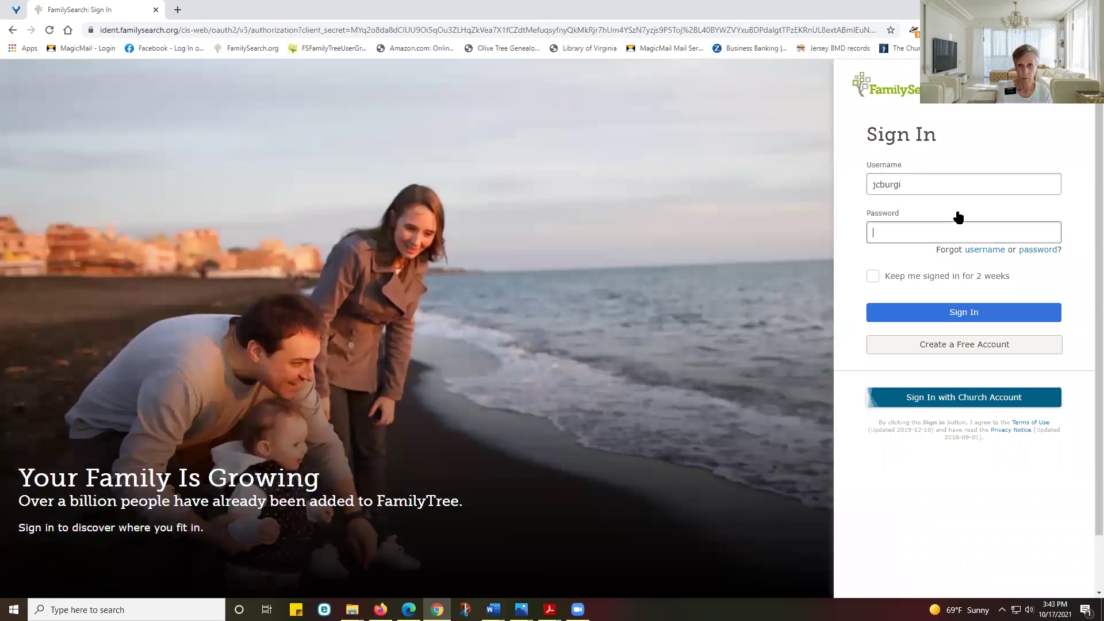
type("••••••••••••")
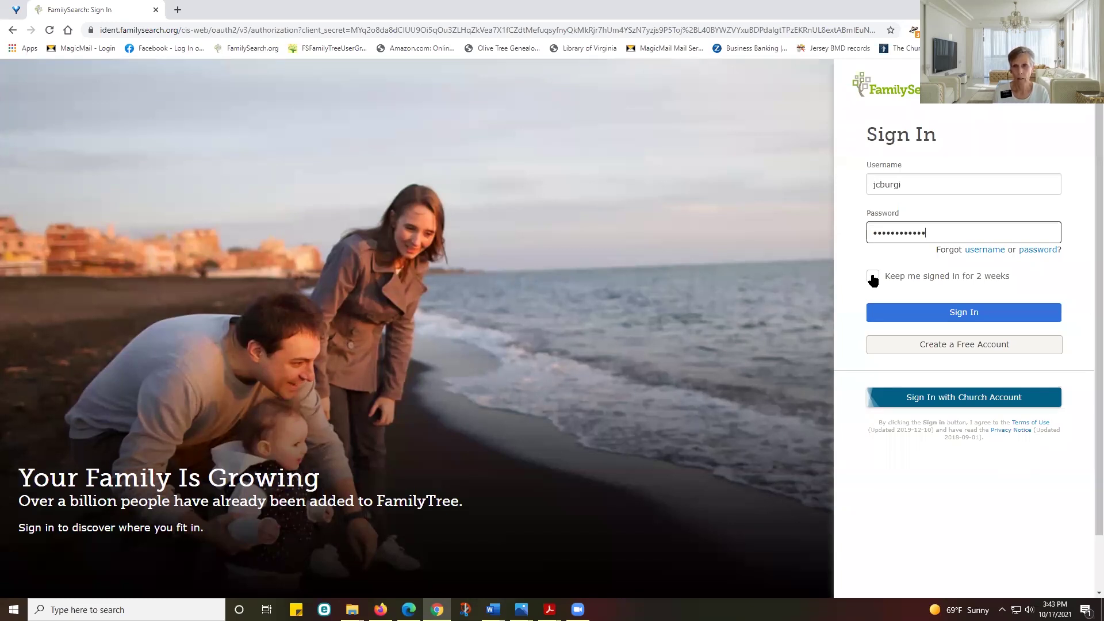
left_click(872, 277)
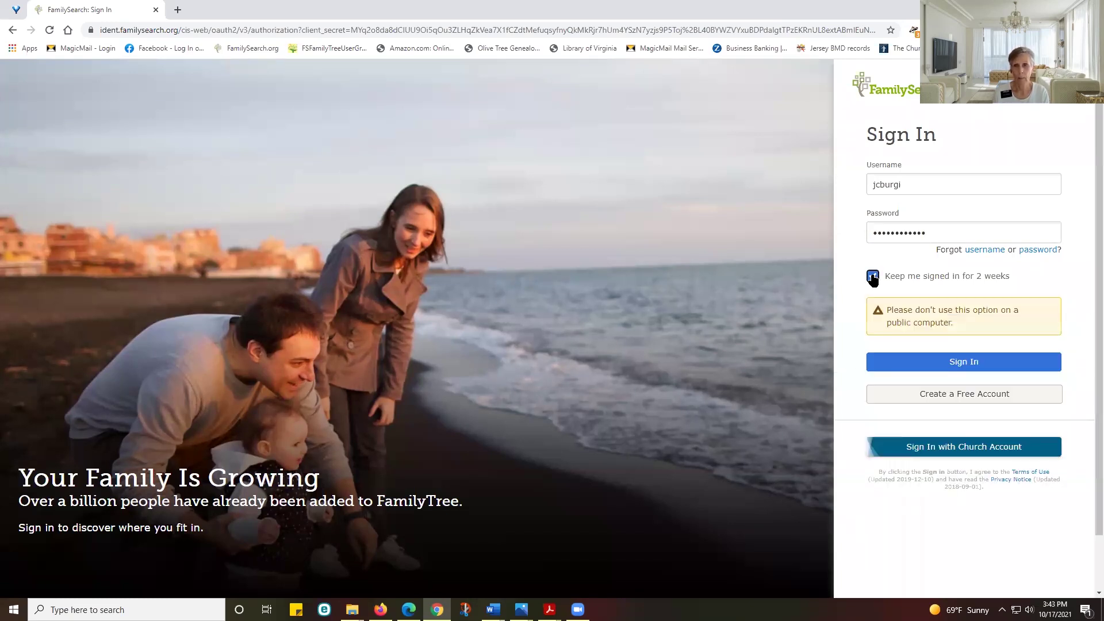
left_click(914, 368)
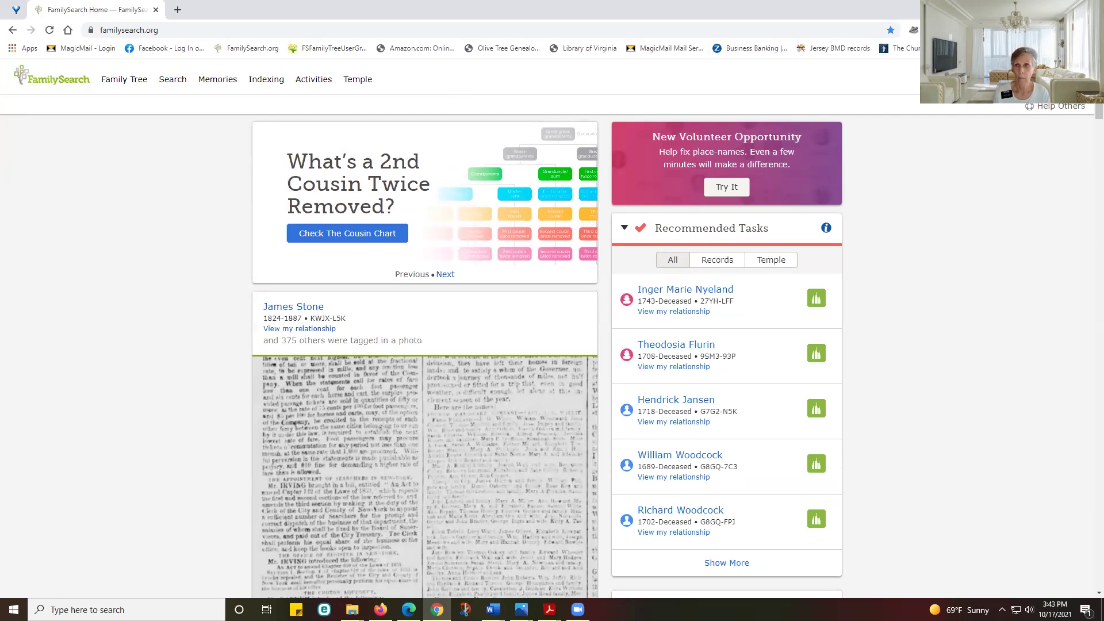
- Open a new Chrome window with a blank Google New Tab and maximize it
key("alt+f")
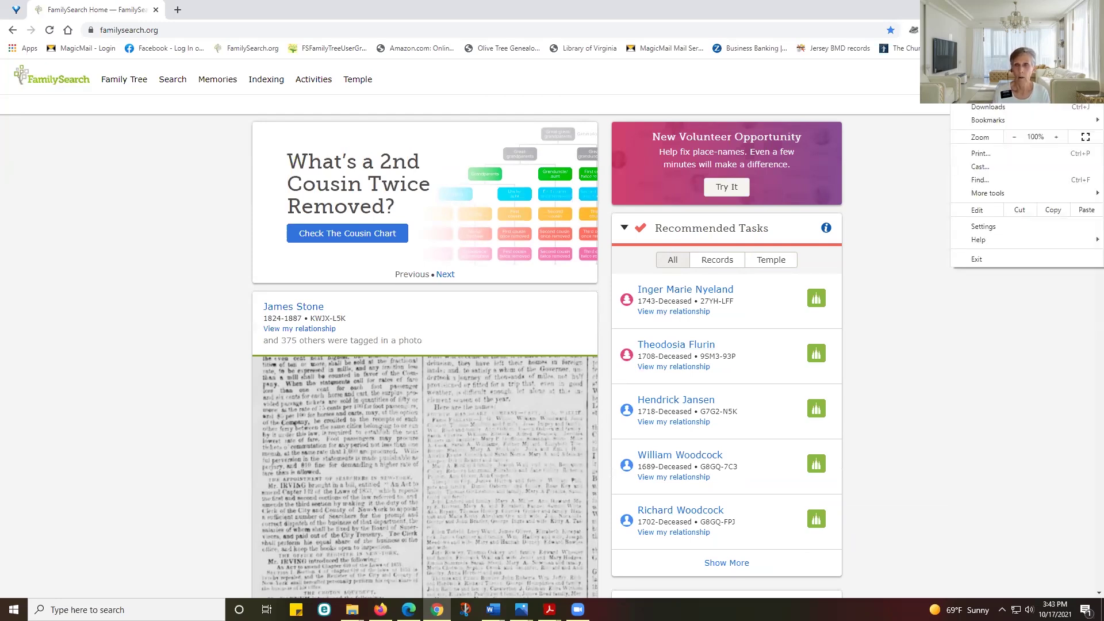
key("ctrl+n")
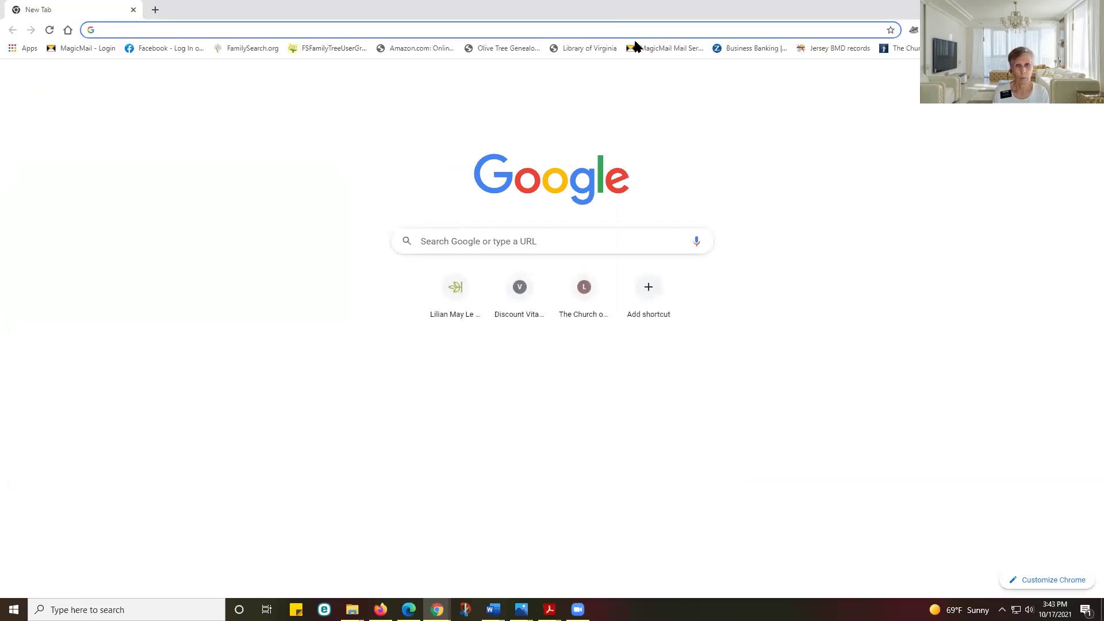
key("super+Down")
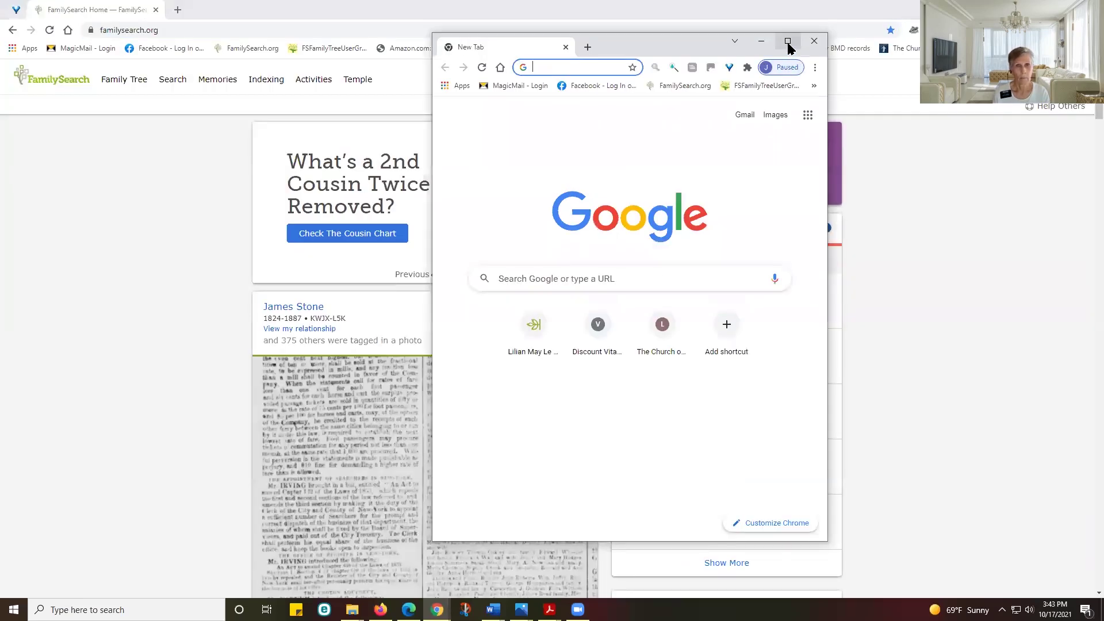
left_click(788, 42)
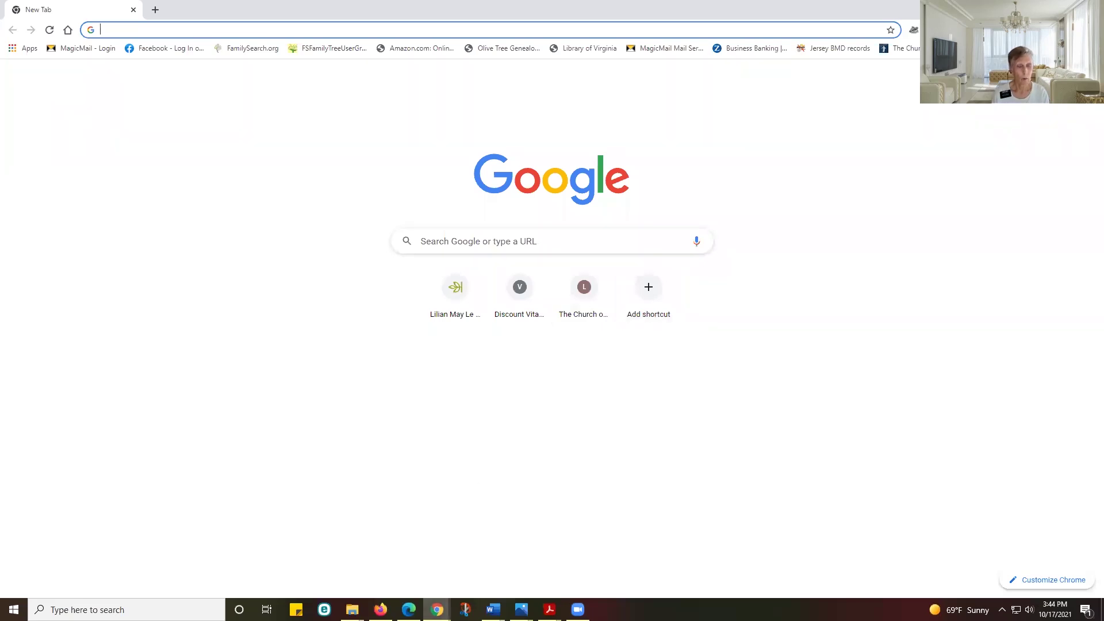
mouse_move(437, 610)
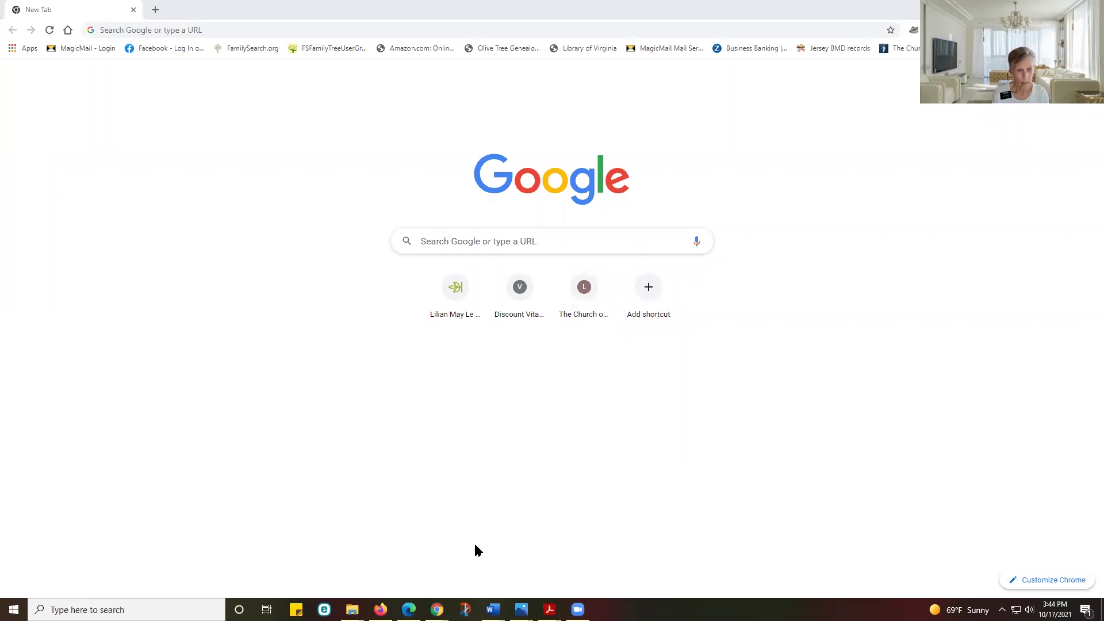
- Open another Chrome window from the taskbar icon's menu, then bring up the taskbar context menu
right_click(437, 609)
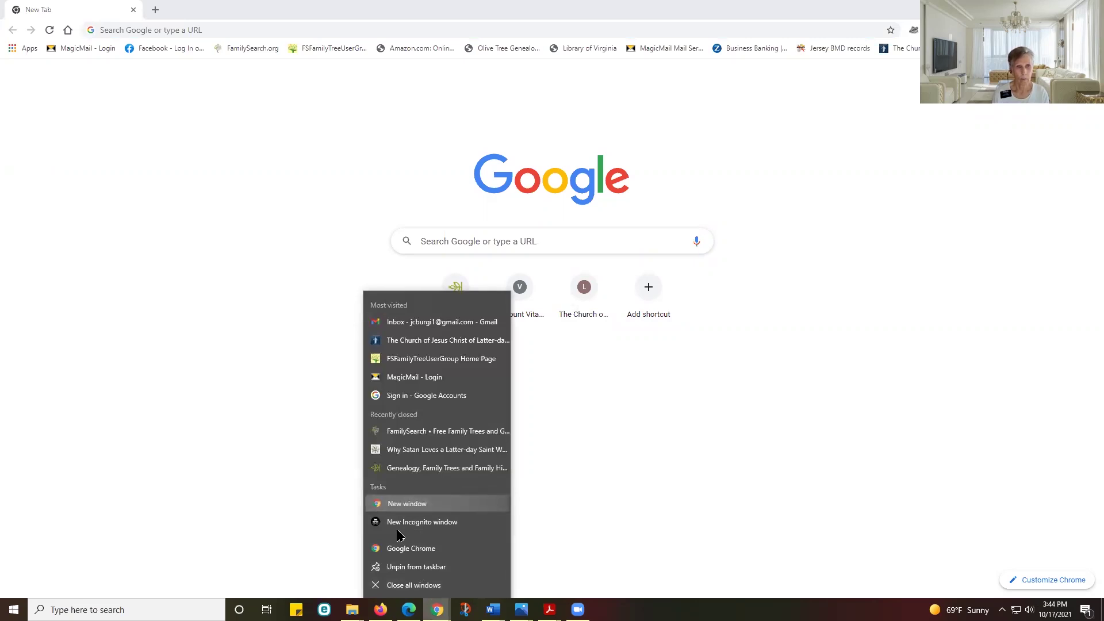
left_click(439, 546)
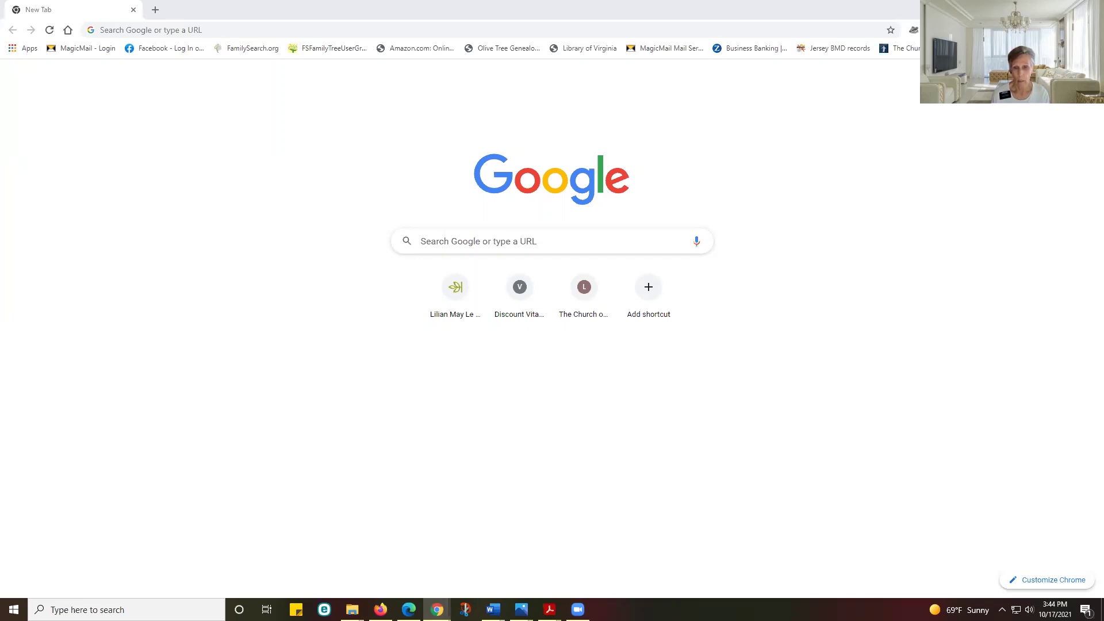
right_click(711, 609)
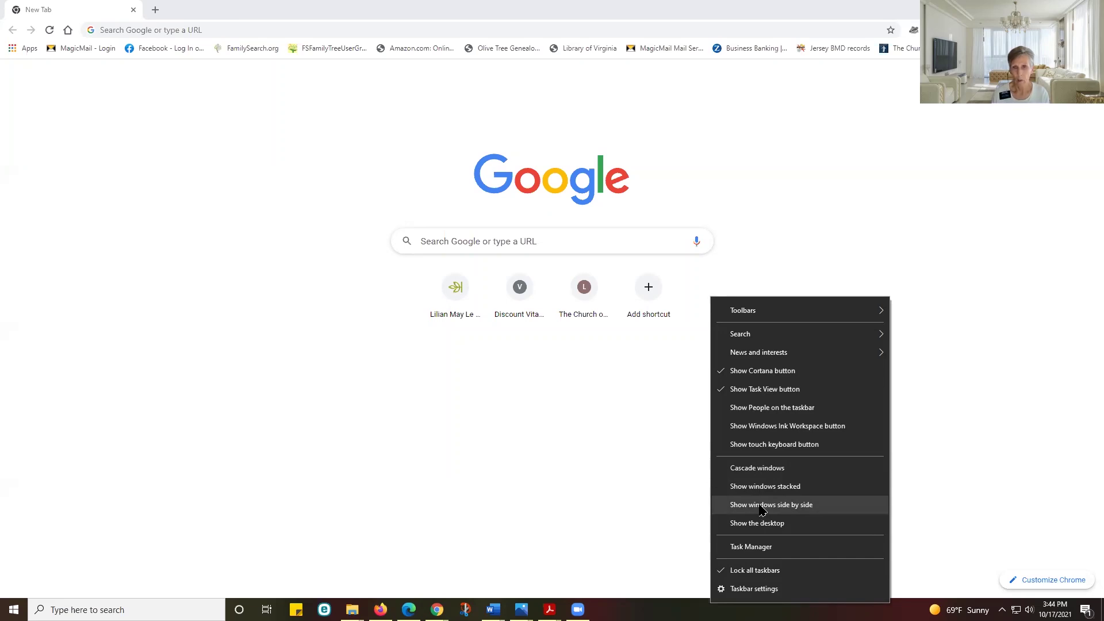
- Show the open windows side by side, cascade them, then undo the cascade
left_click(761, 510)
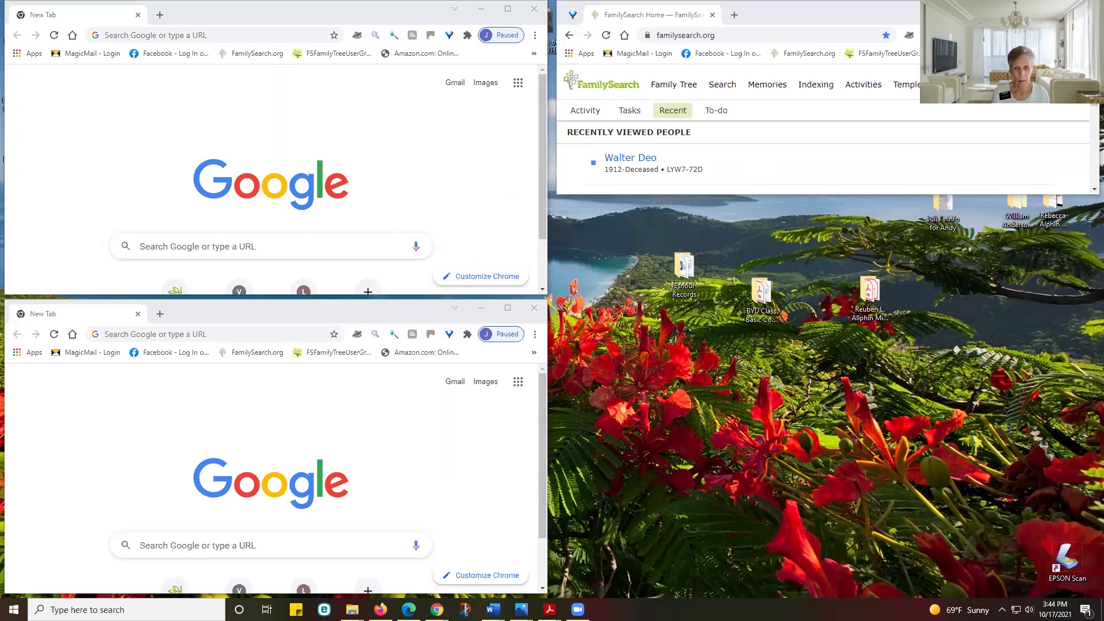
right_click(684, 610)
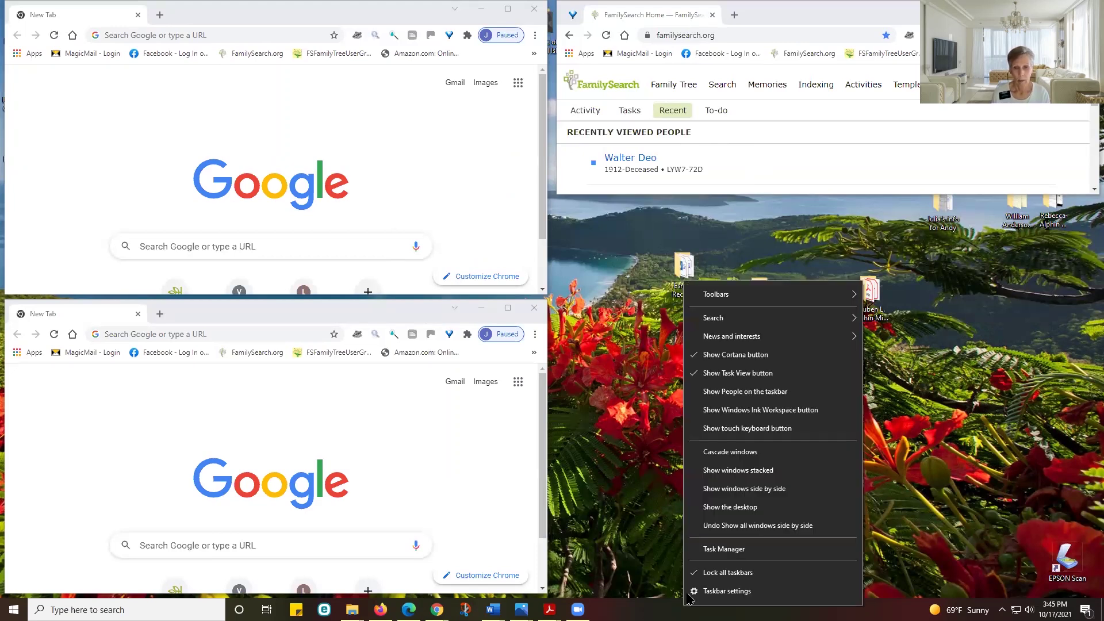
left_click(714, 452)
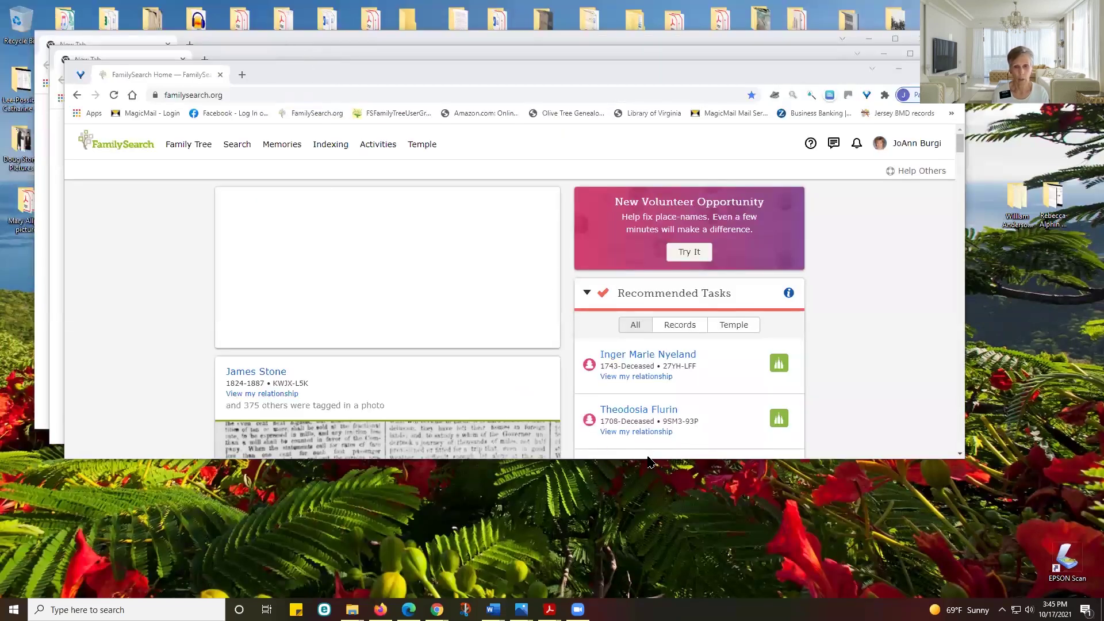
right_click(652, 610)
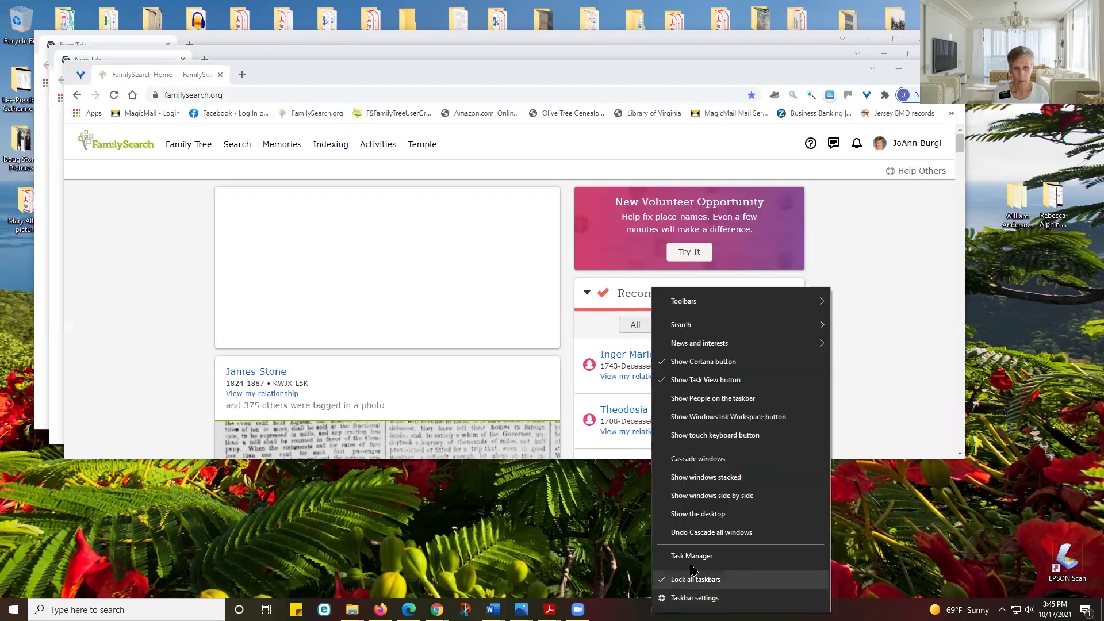
left_click(687, 536)
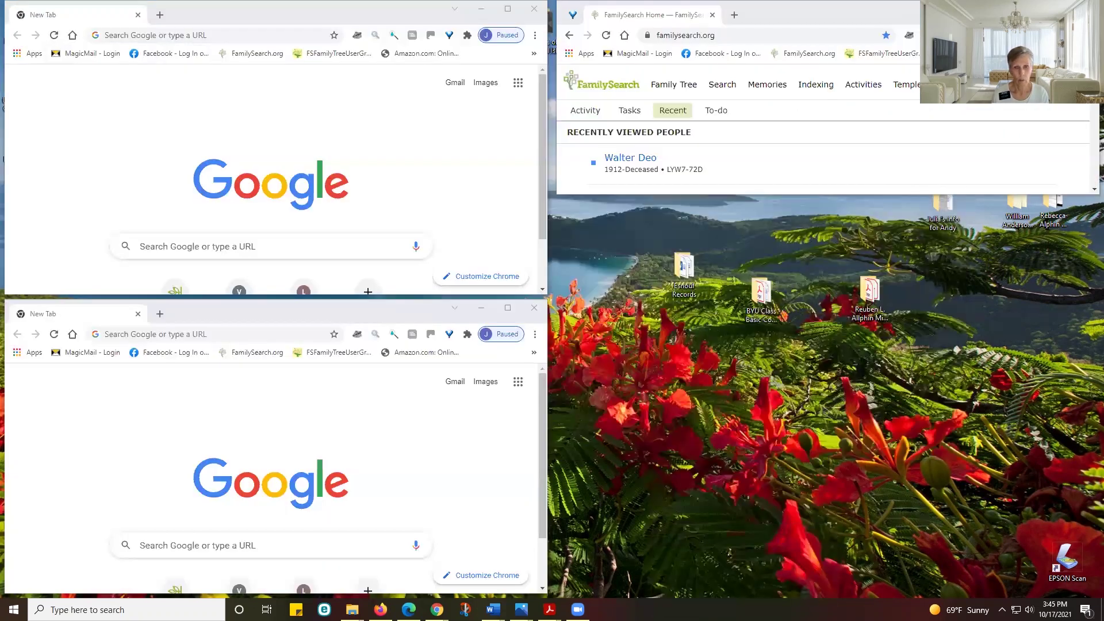
right_click(670, 610)
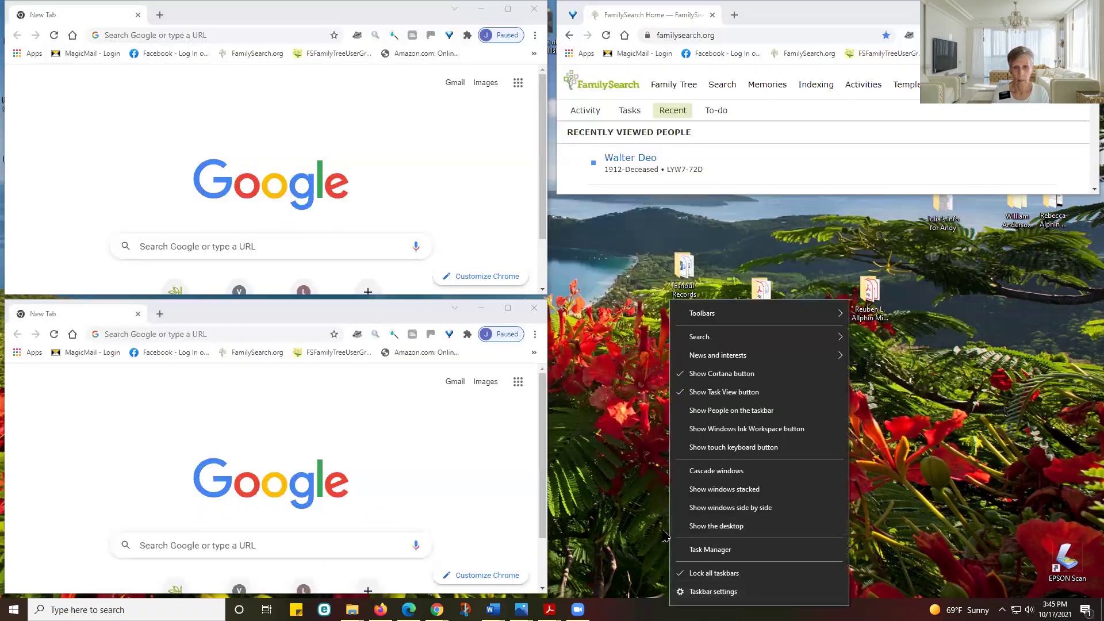
left_click(635, 488)
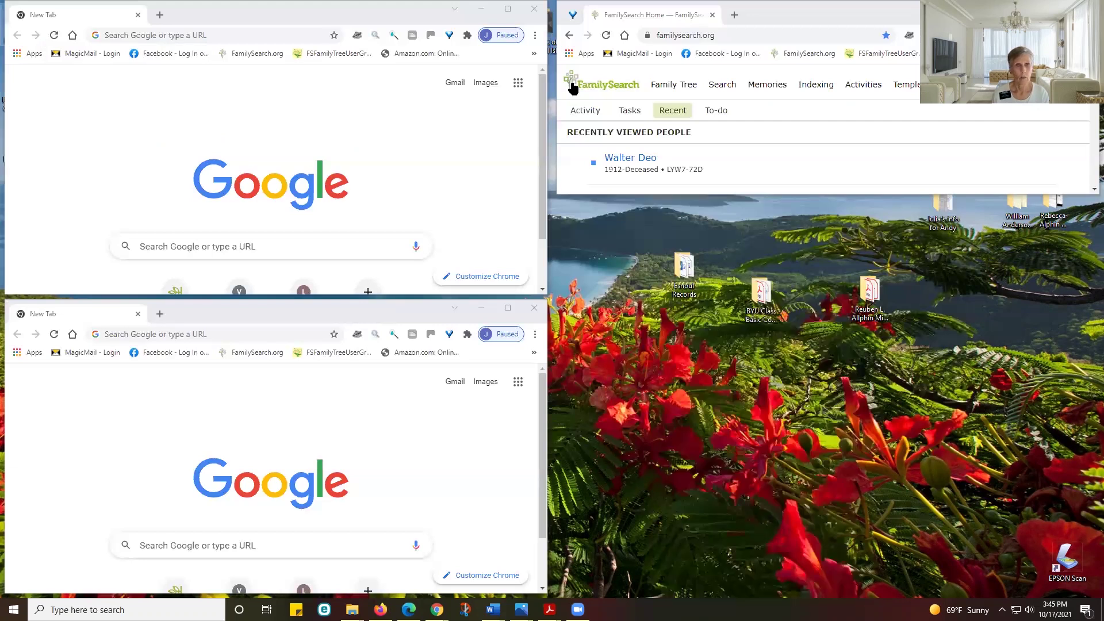
- Close the extra New Tab window and bring FamilySearch to the front, maximized
left_click(533, 9)
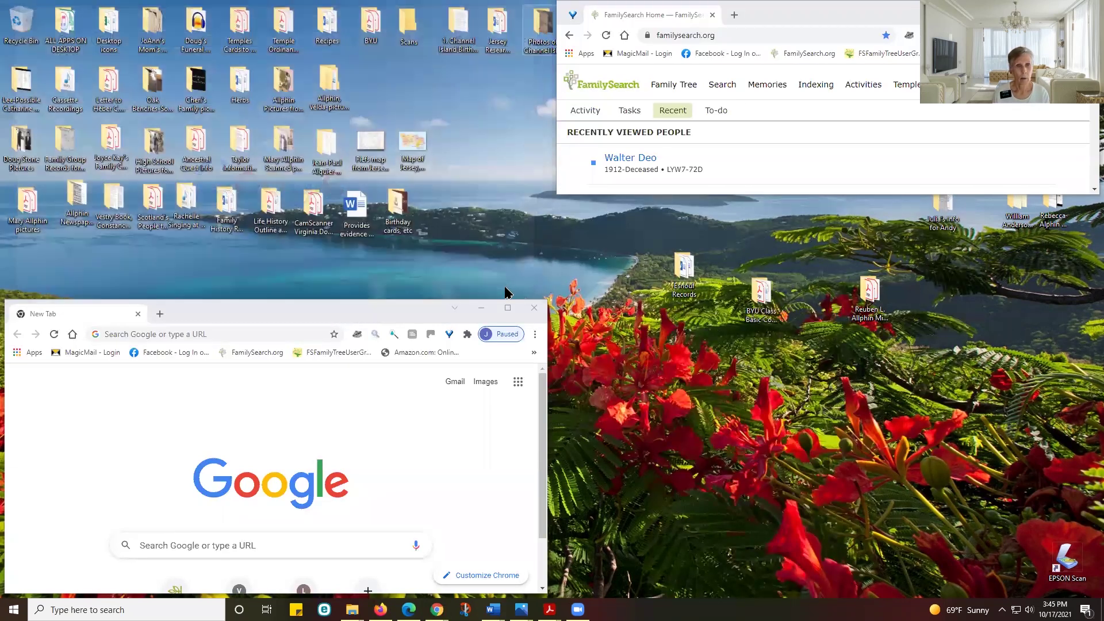
left_click(507, 308)
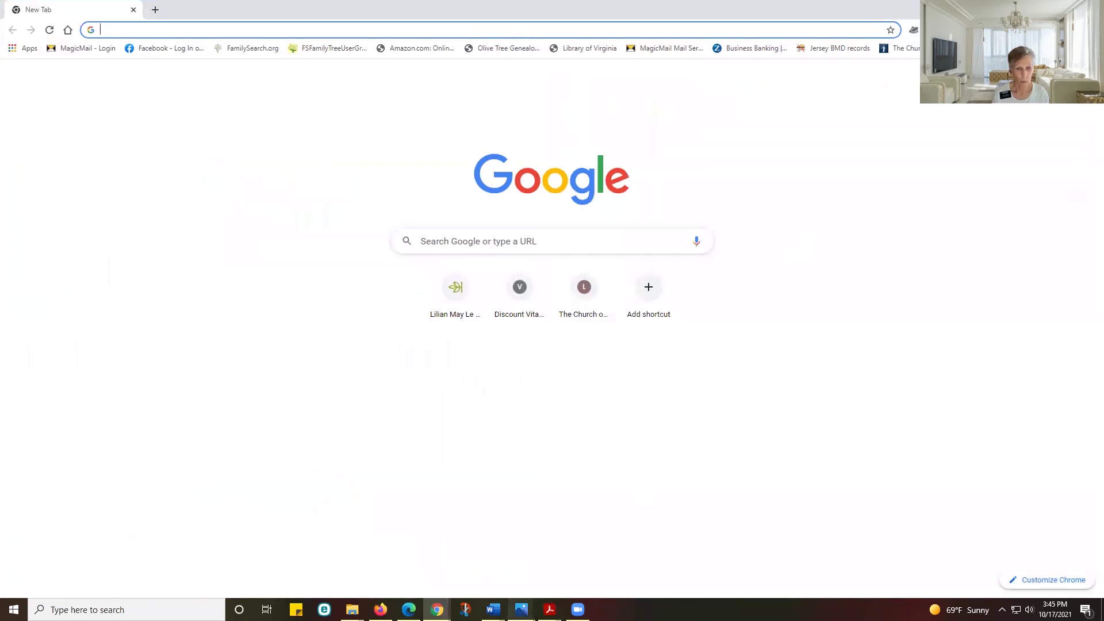
mouse_move(436, 609)
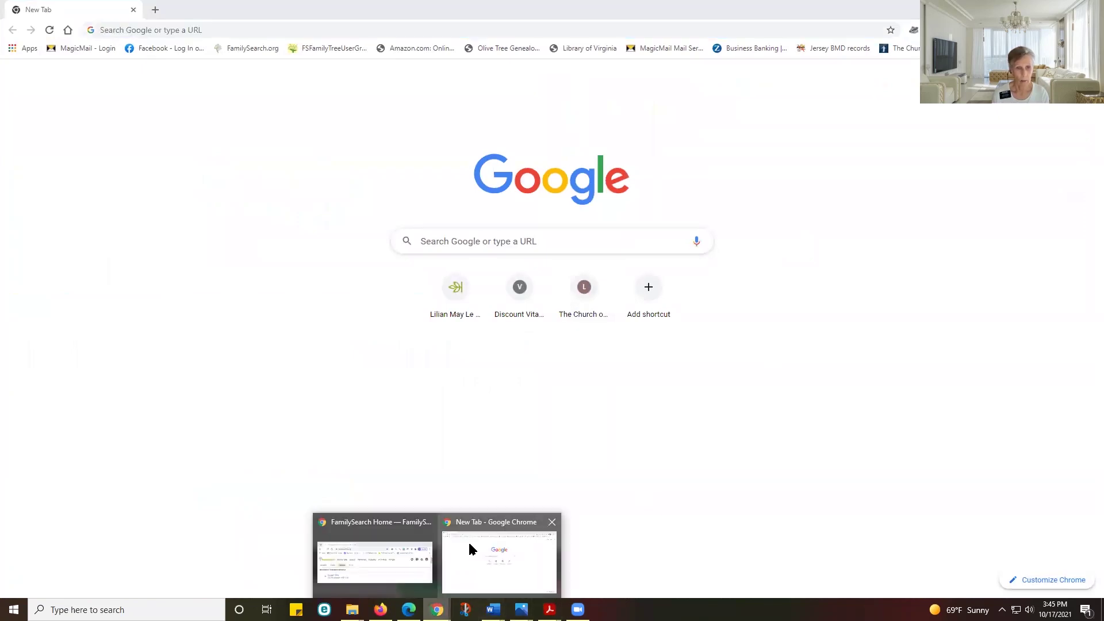
left_click(388, 522)
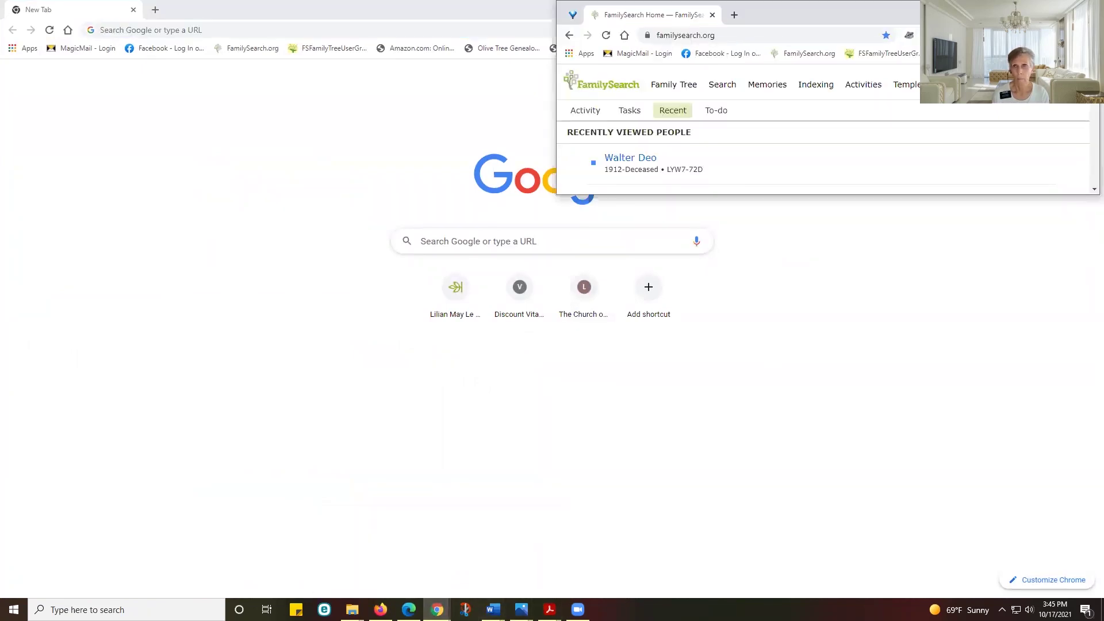
key("super+Up")
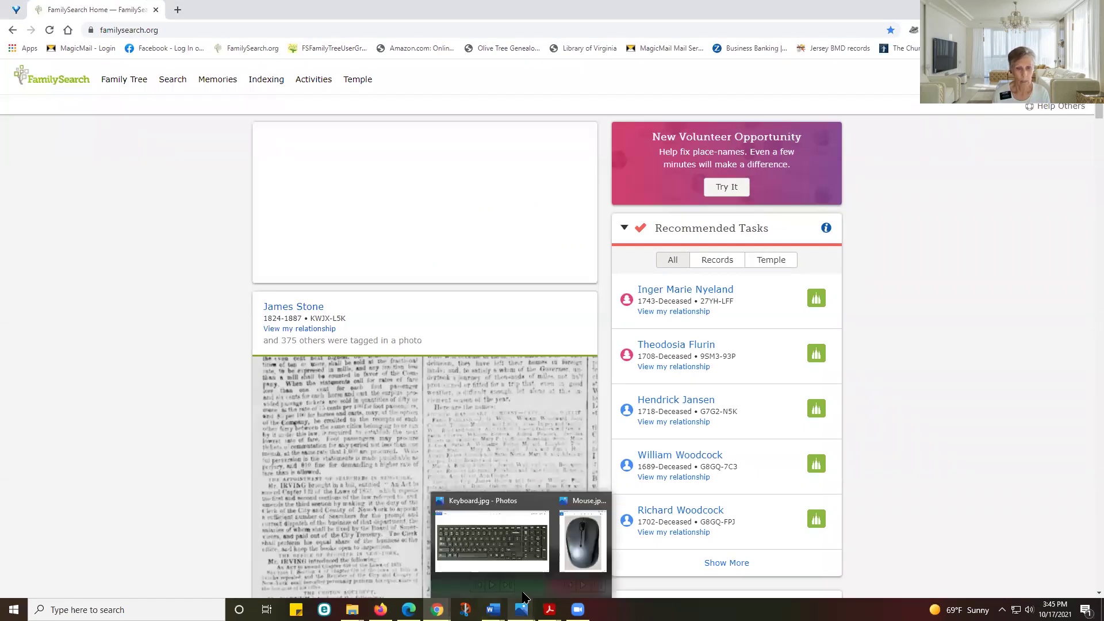
left_click(490, 545)
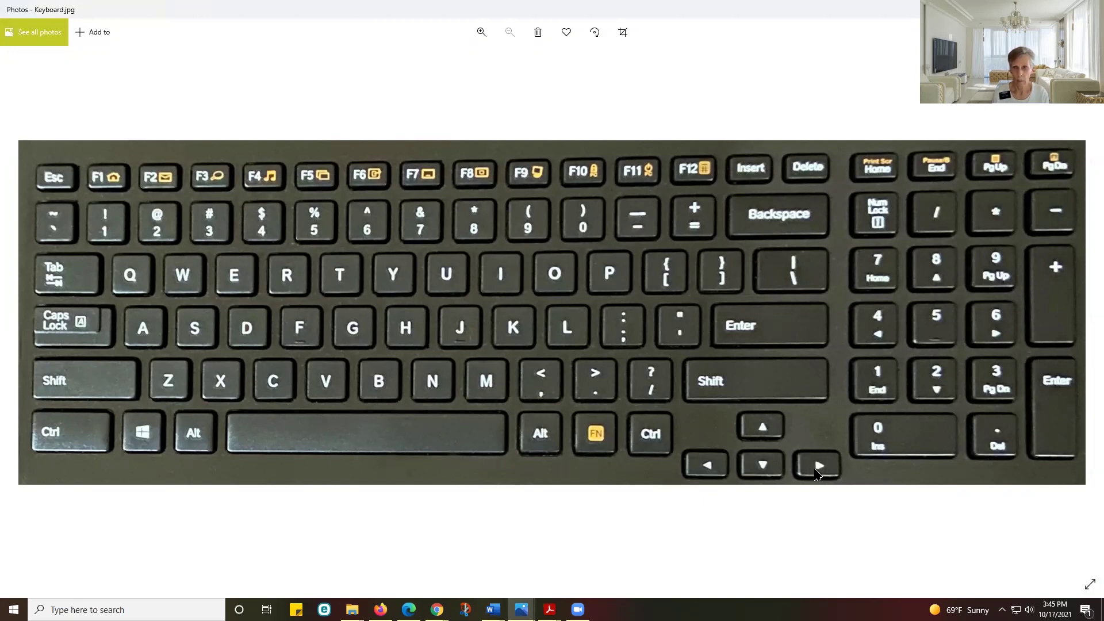
key("alt+Tab")
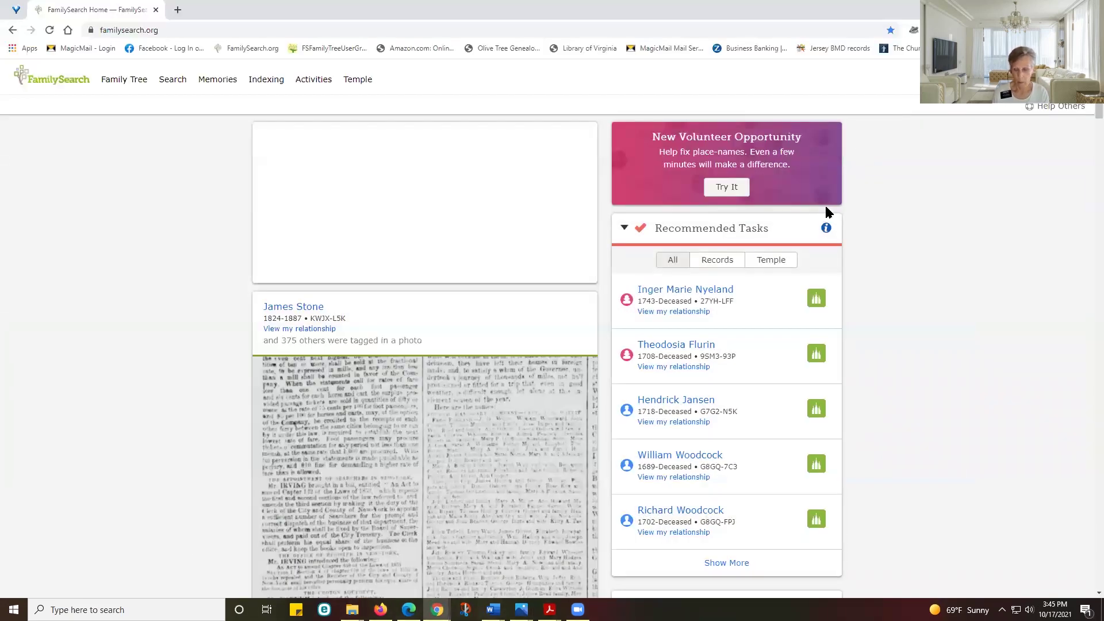
- Snap FamilySearch to the right half and resize the New Tab window to fill the left half
key("super+Right")
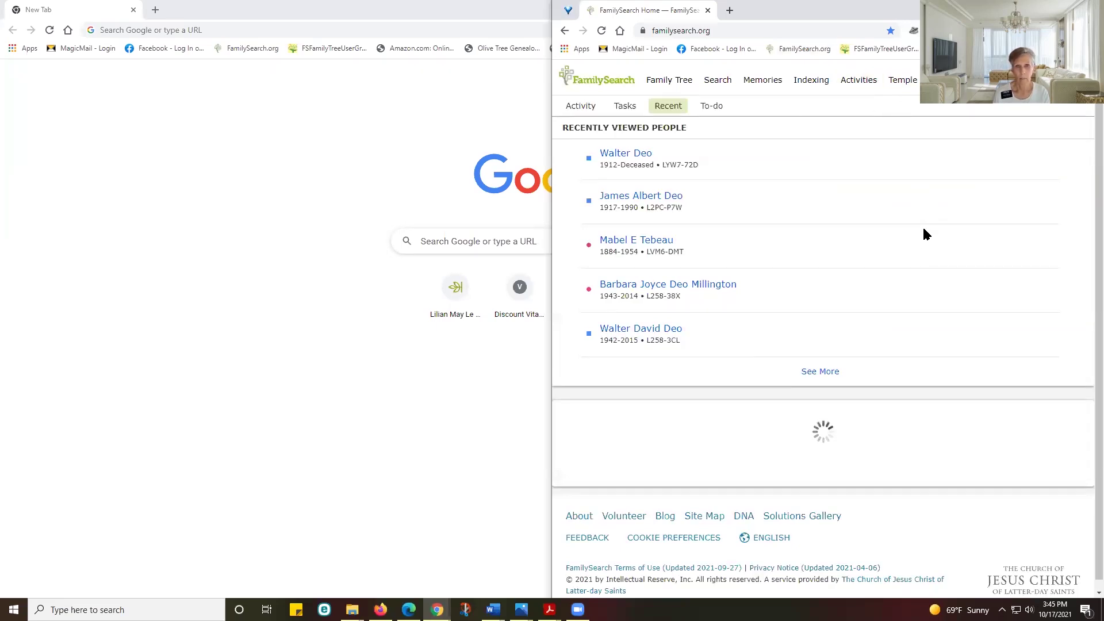
left_click(386, 108)
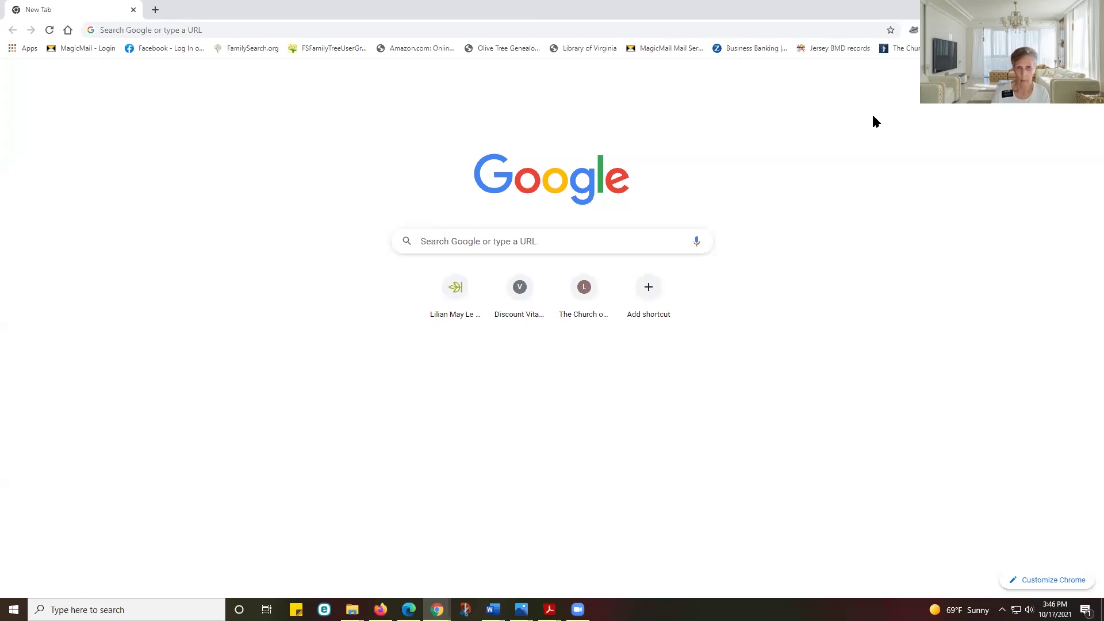
left_click(1064, 10)
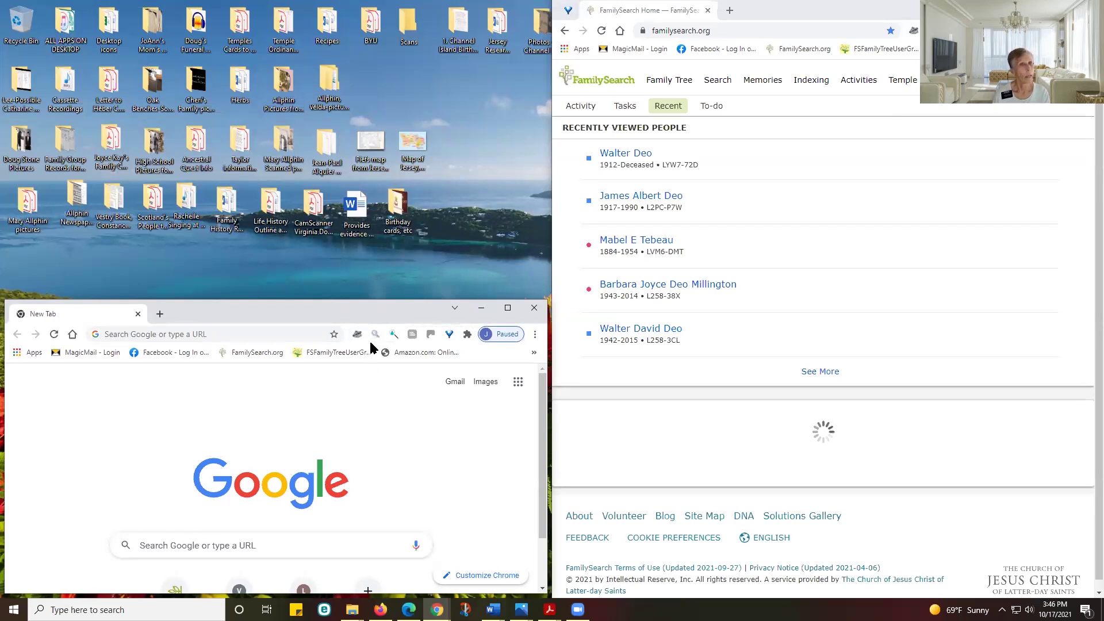
left_click_drag(331, 302, 332, 6)
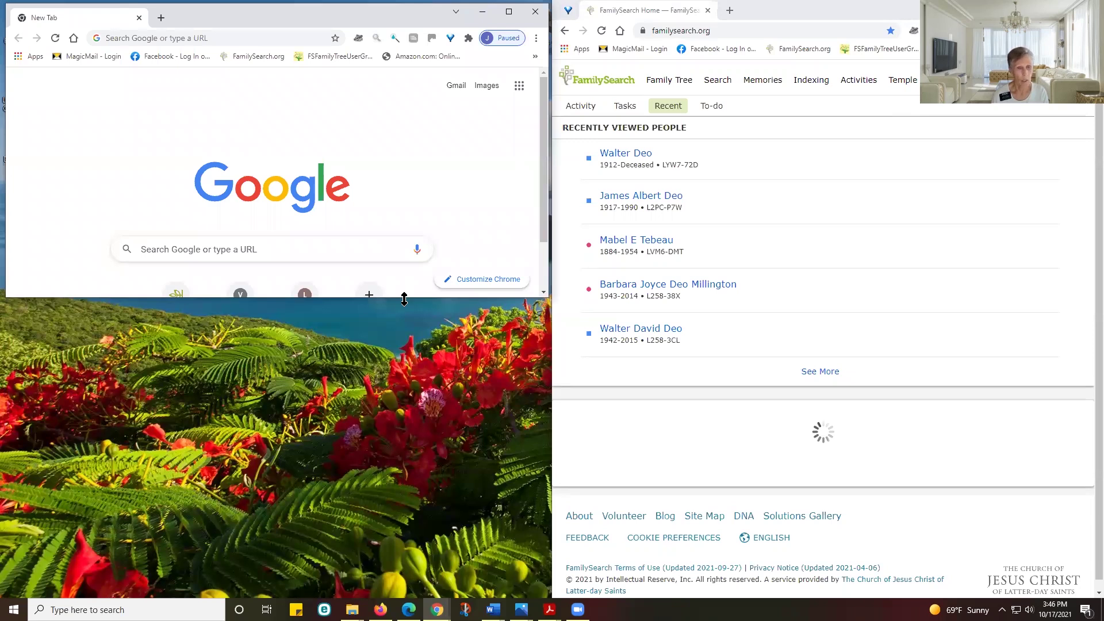
left_click_drag(404, 299, 404, 587)
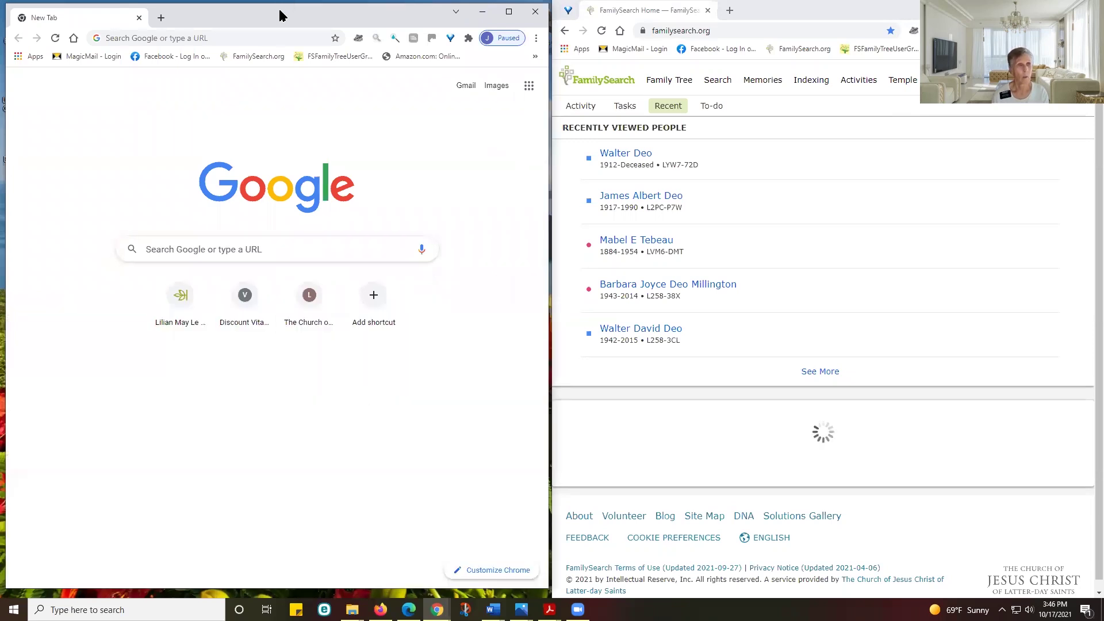
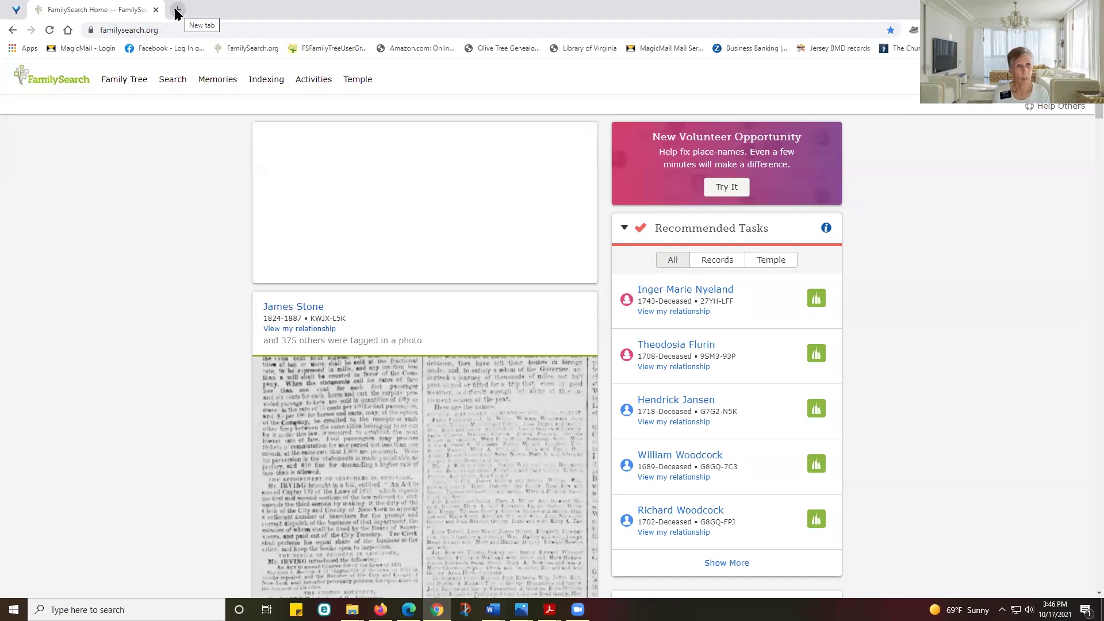
- Open ancestry.com in a new Chrome tab and restore that window to a smaller size
left_click(177, 10)
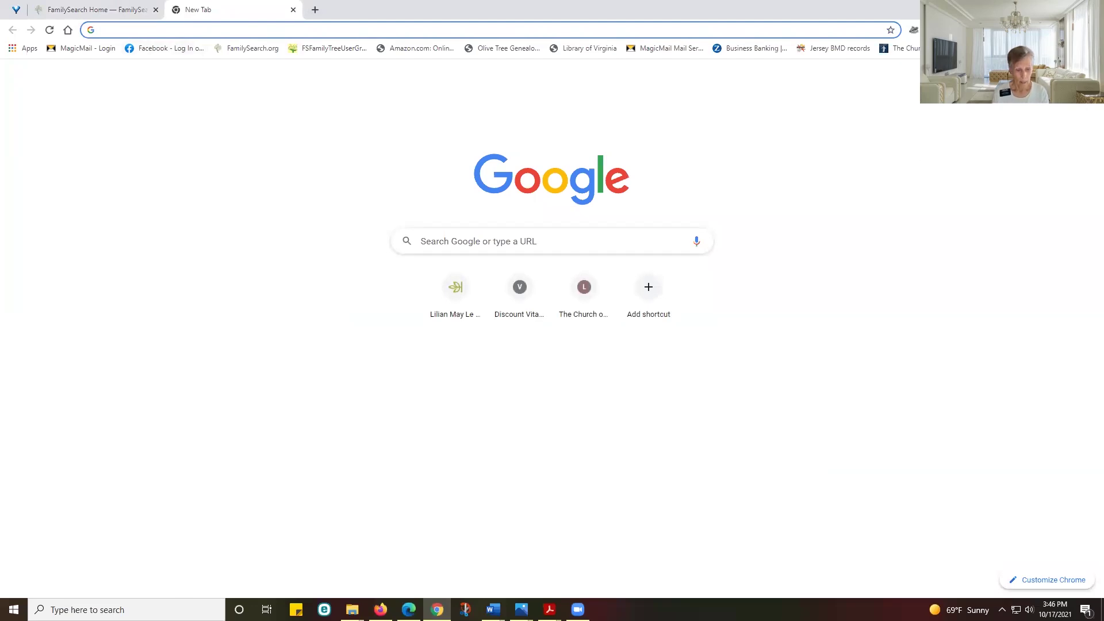
type("ancestry.com")
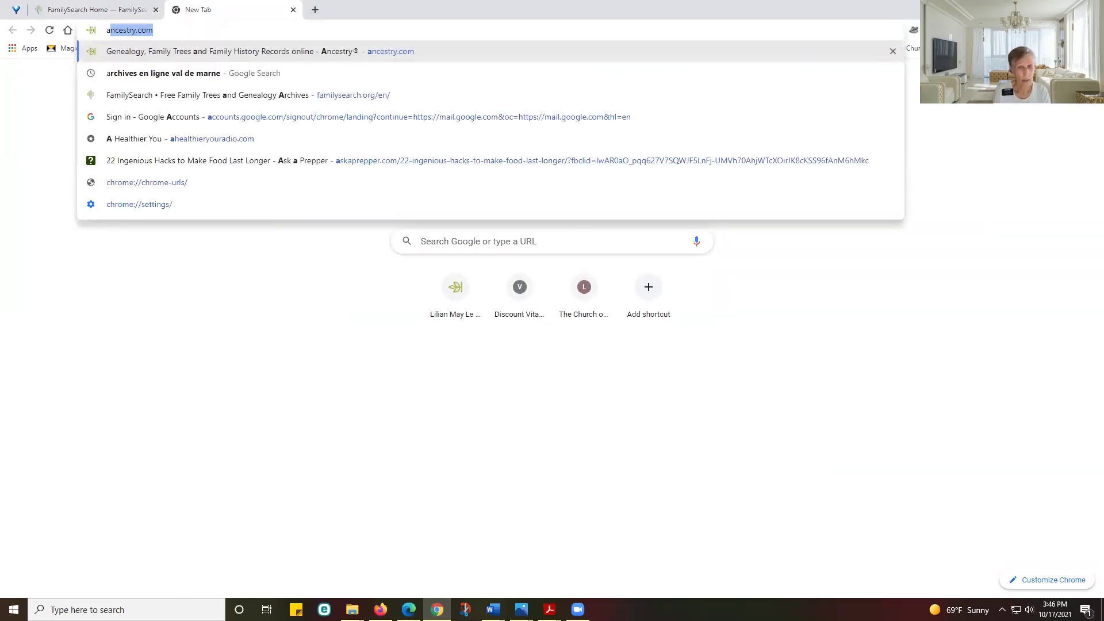
key("Return")
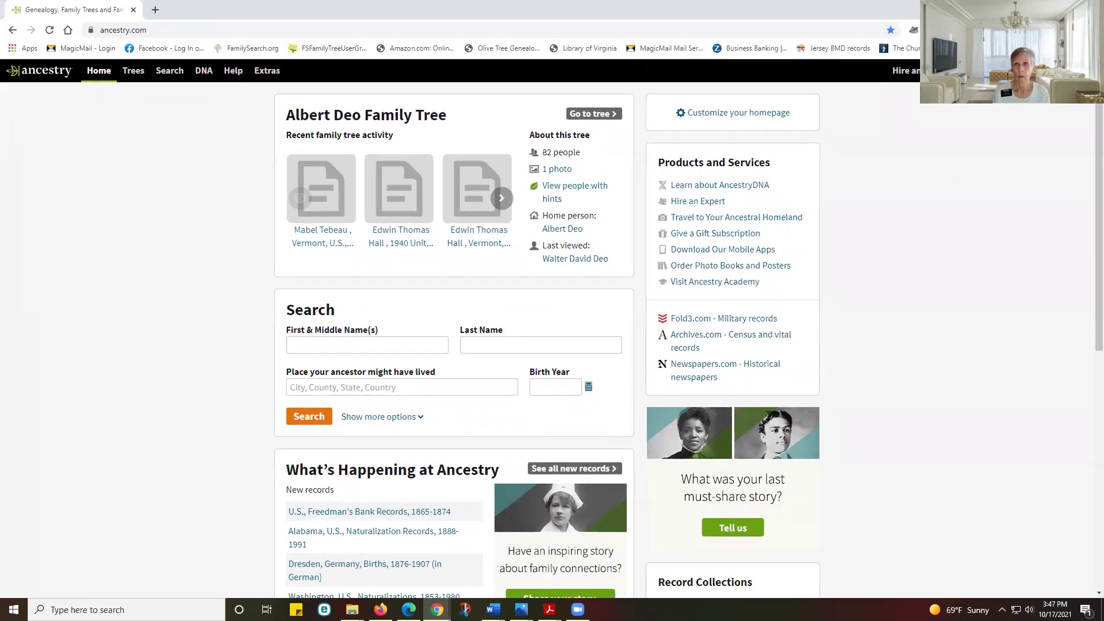
key("super+Down")
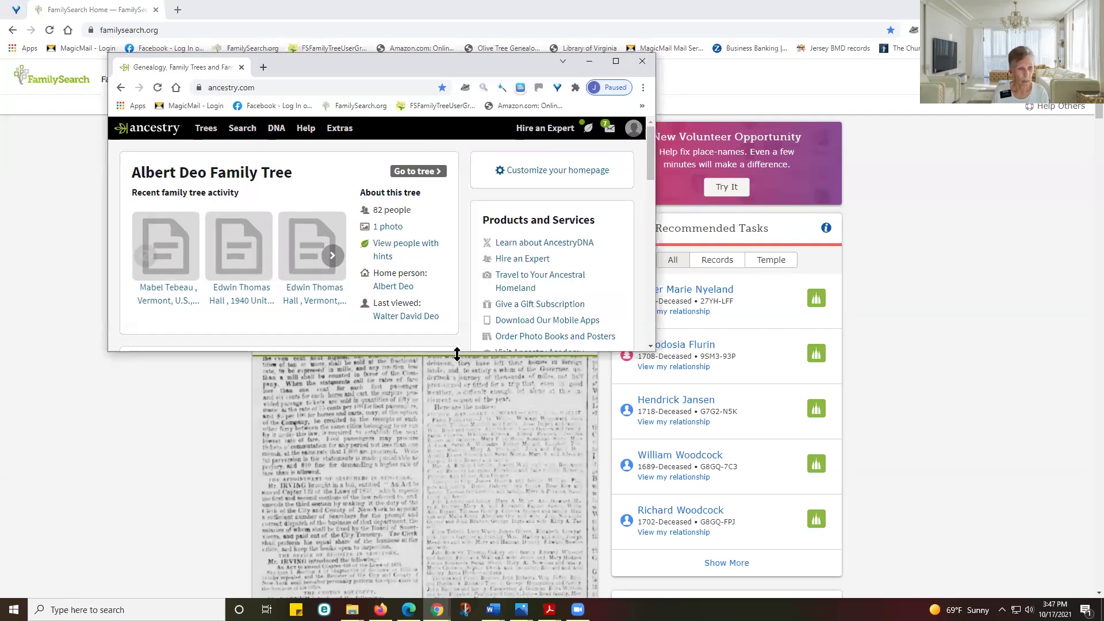
- Make the Ancestry window taller and slightly wider, and move it to the right half
left_click_drag(457, 354, 457, 595)
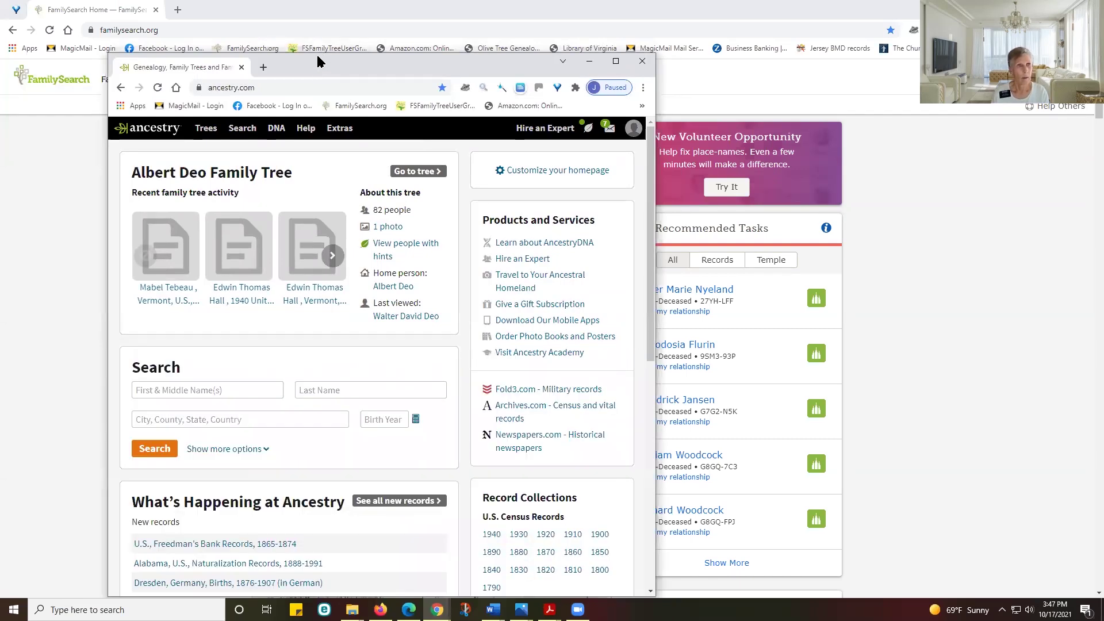
left_click_drag(318, 61, 209, 9)
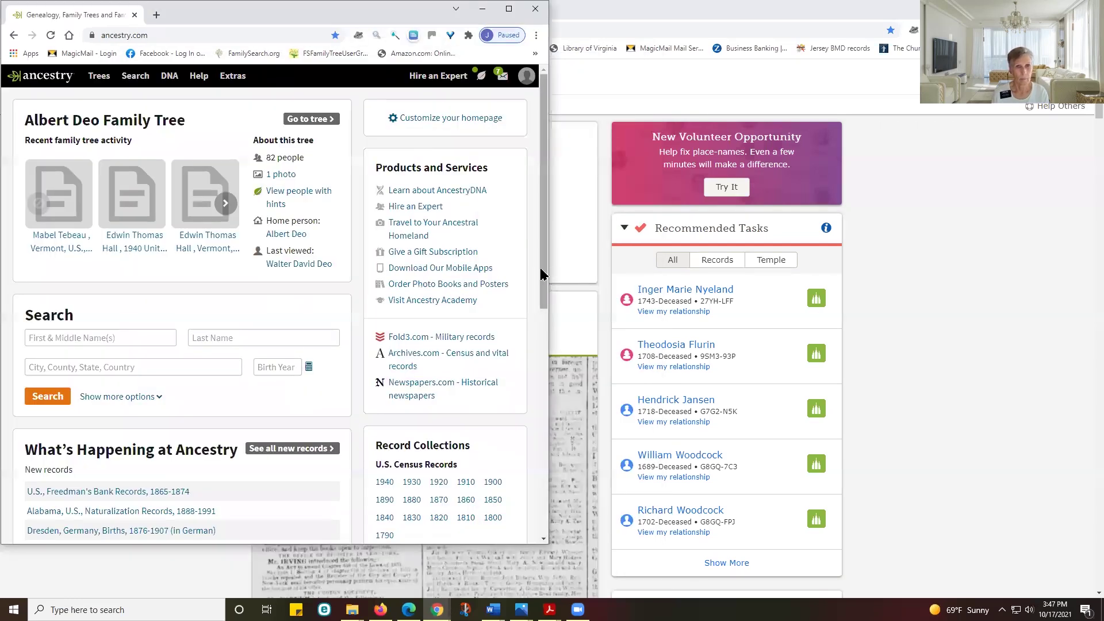
left_click_drag(551, 265, 572, 265)
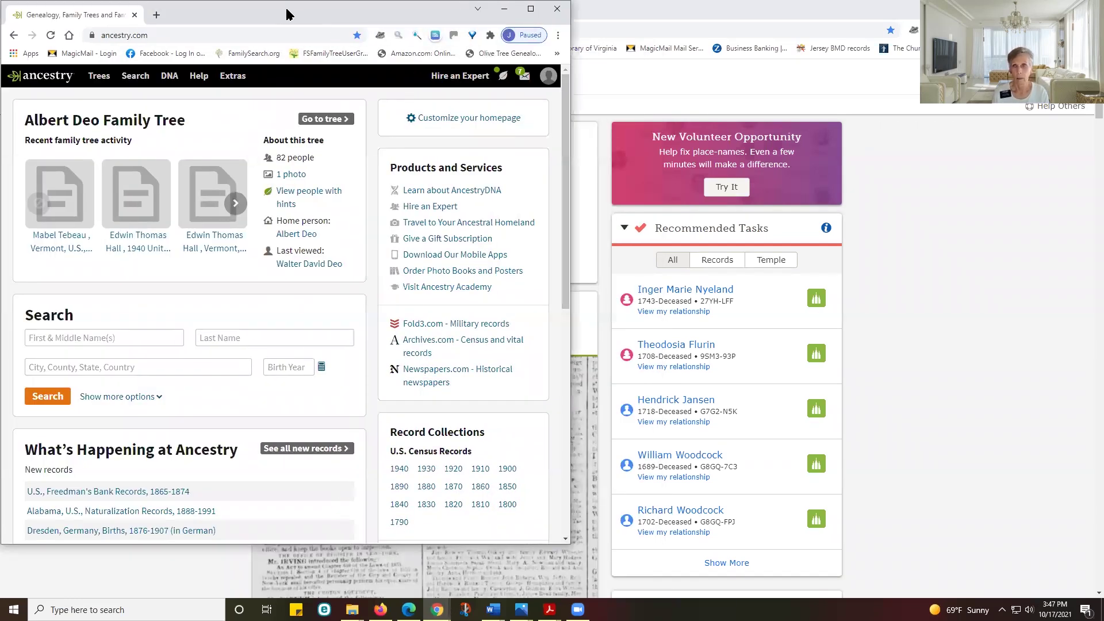
left_click_drag(285, 8, 433, 14)
- Restore the FamilySearch window, stretch it to full height and fit it on the left half
left_click(421, 17)
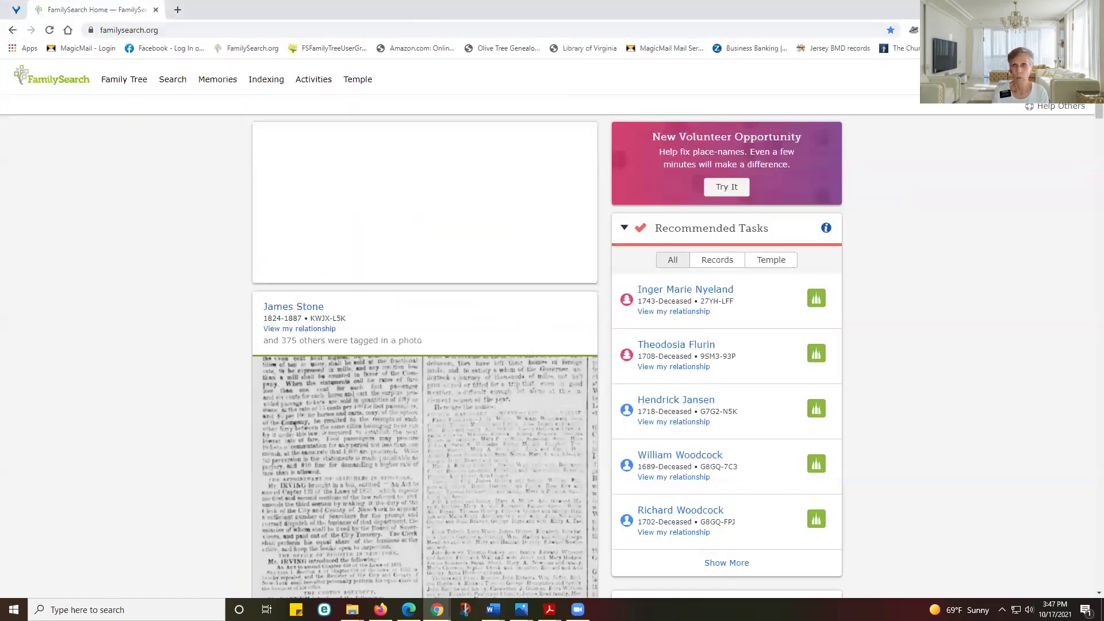
left_click(1064, 8)
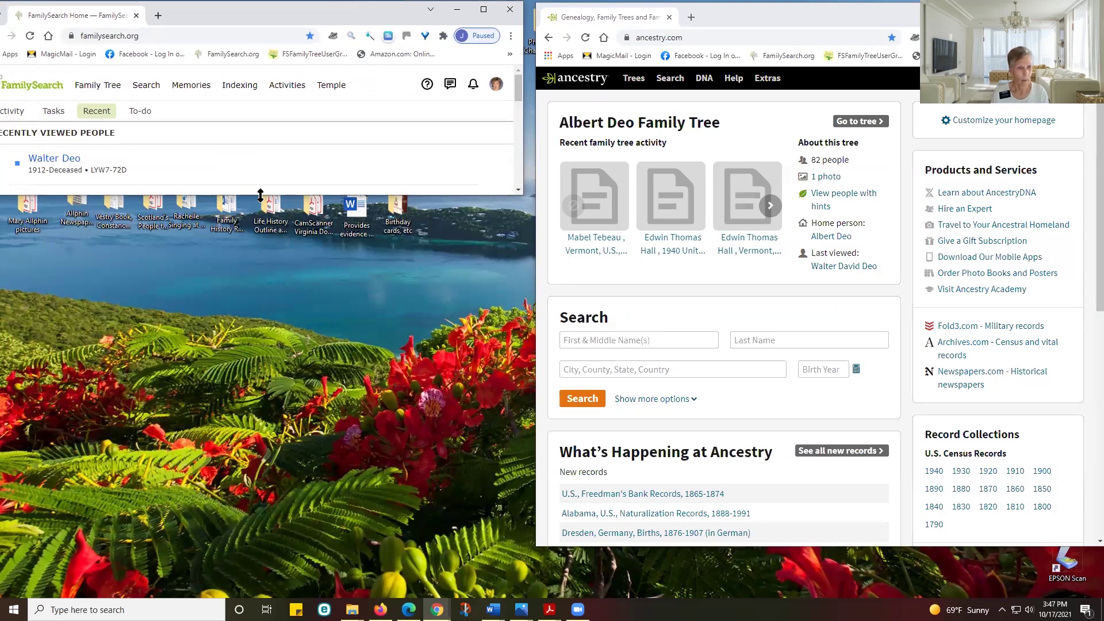
double_click(261, 196)
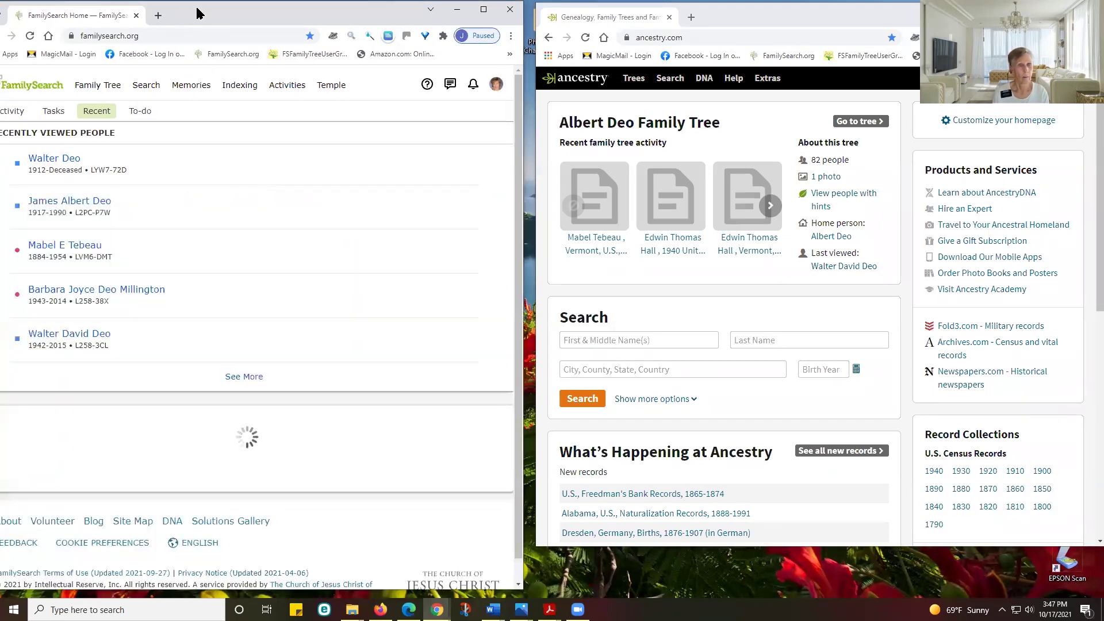
left_click_drag(200, 12, 206, 14)
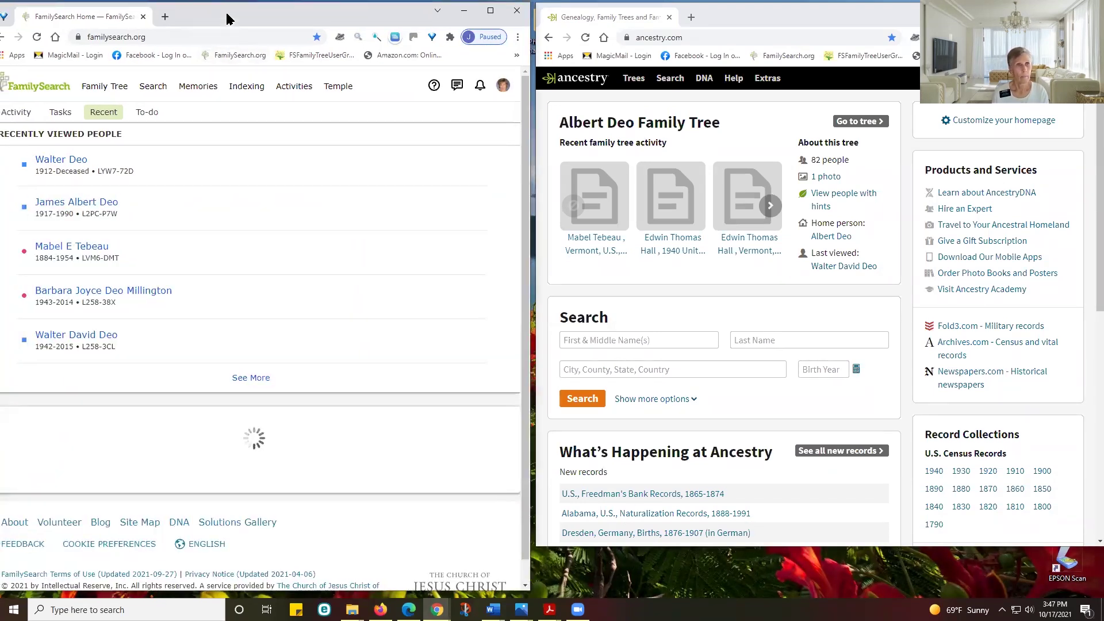
left_click_drag(233, 16, 234, 15)
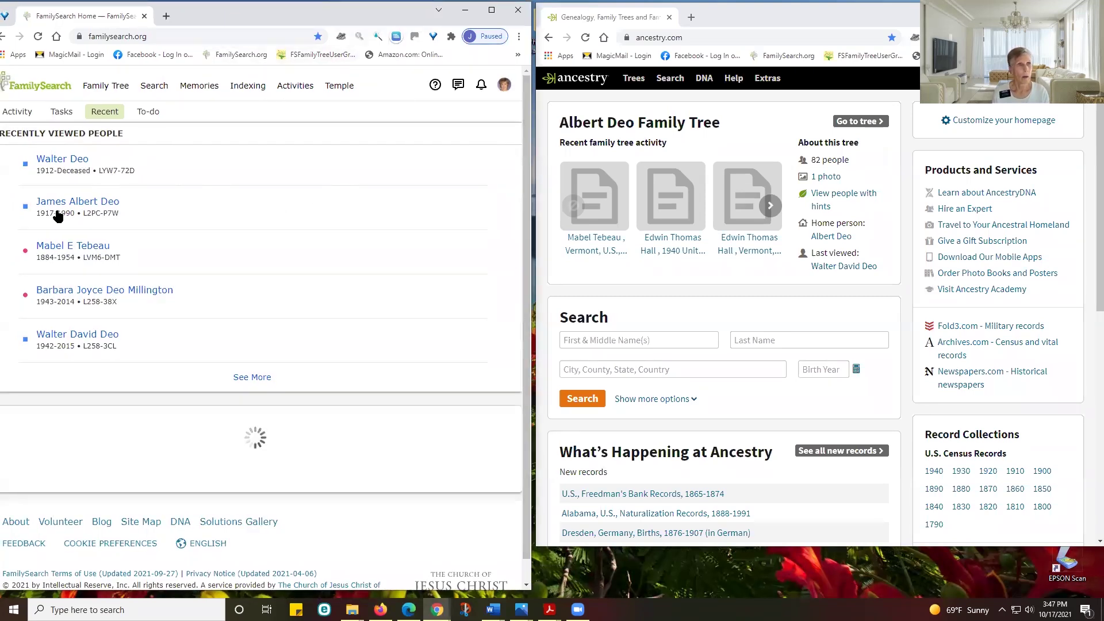
left_click(595, 238)
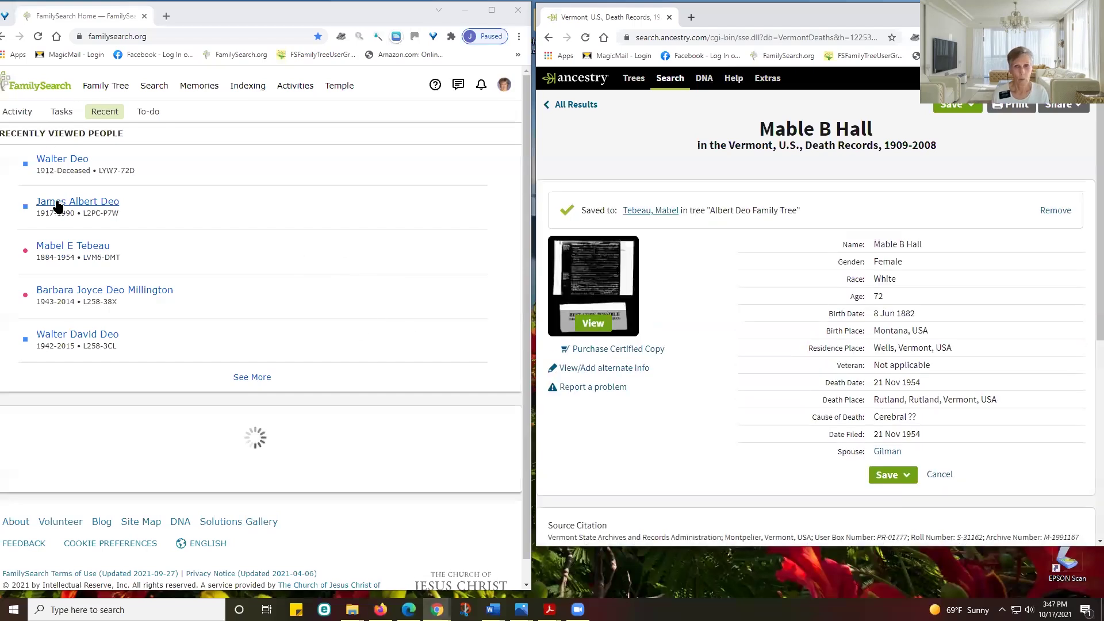
left_click(663, 211)
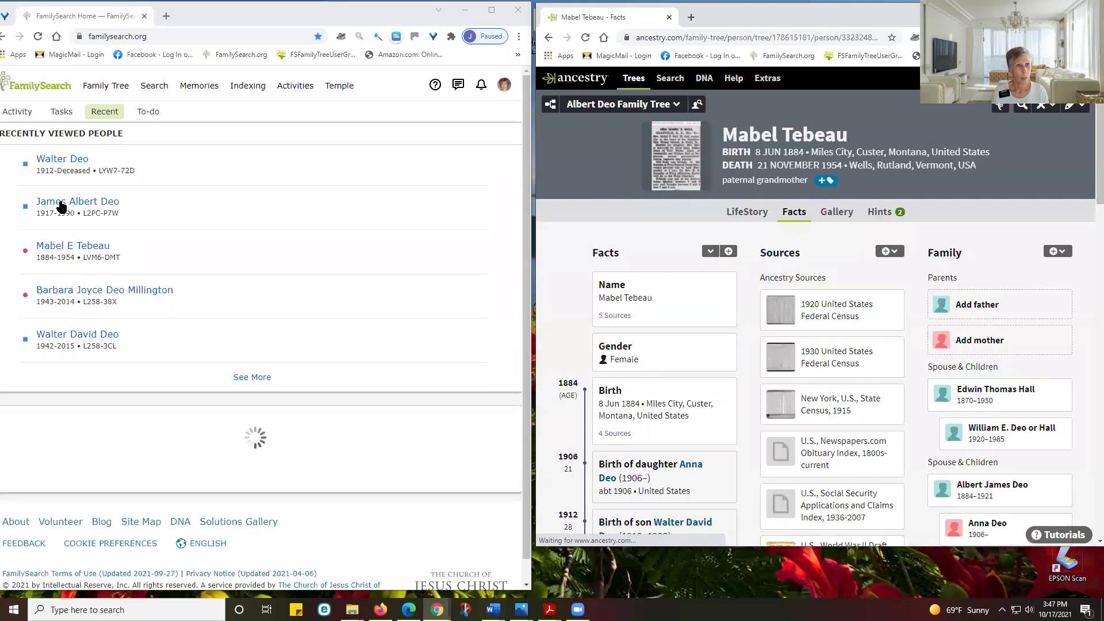
left_click(68, 246)
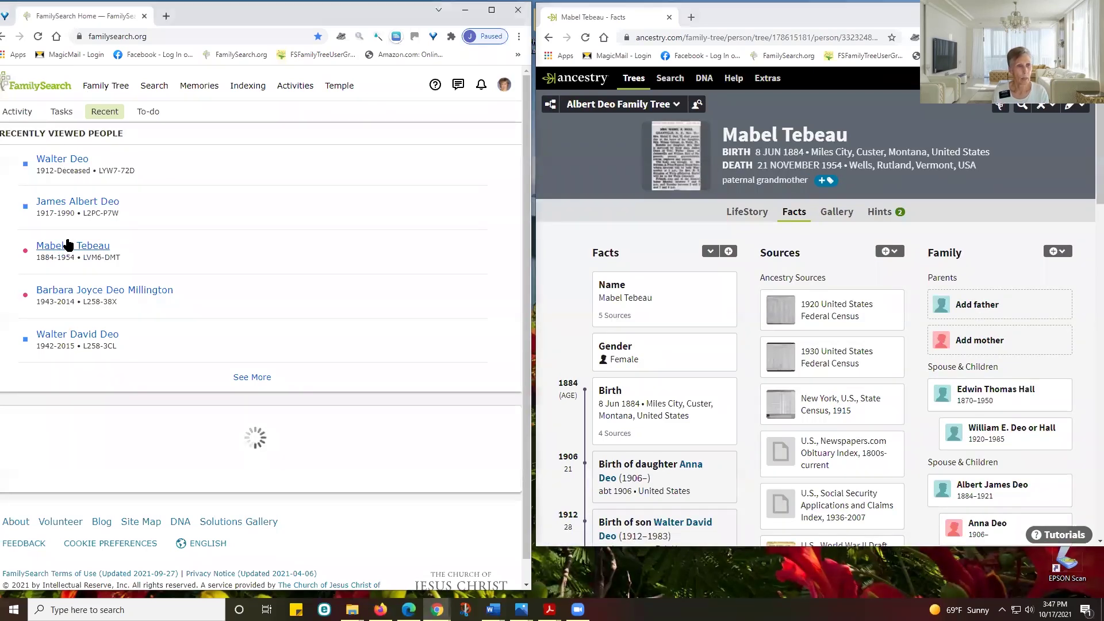
left_click(208, 216)
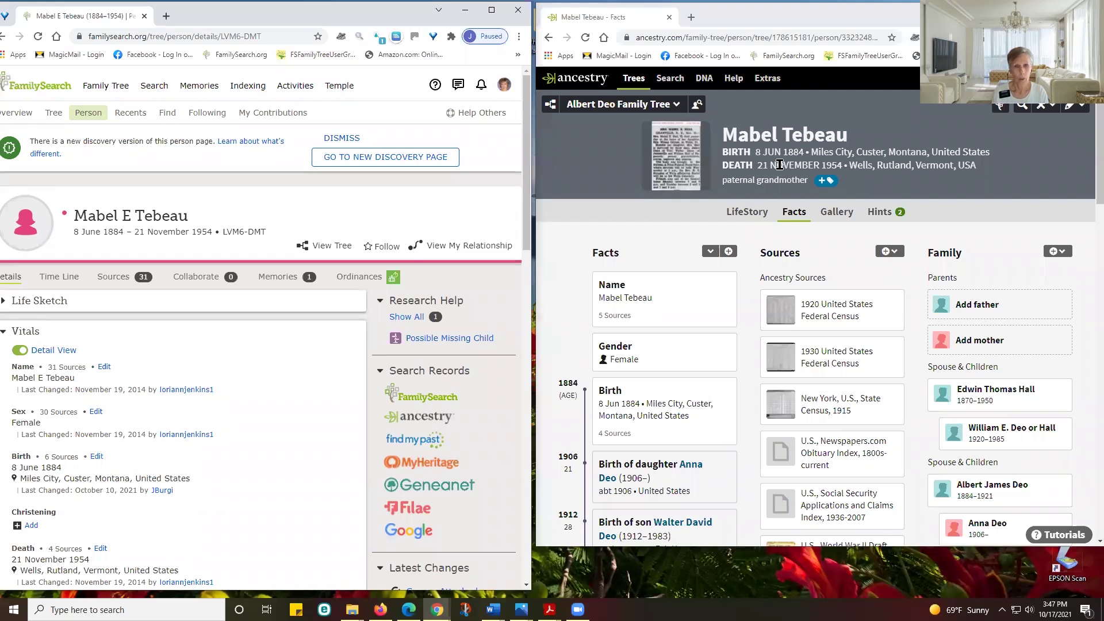
scroll(301, 240, "down", 3)
scroll(612, 325, "down", 4)
scroll(612, 320, "up", 4)
scroll(248, 197, "up", 3)
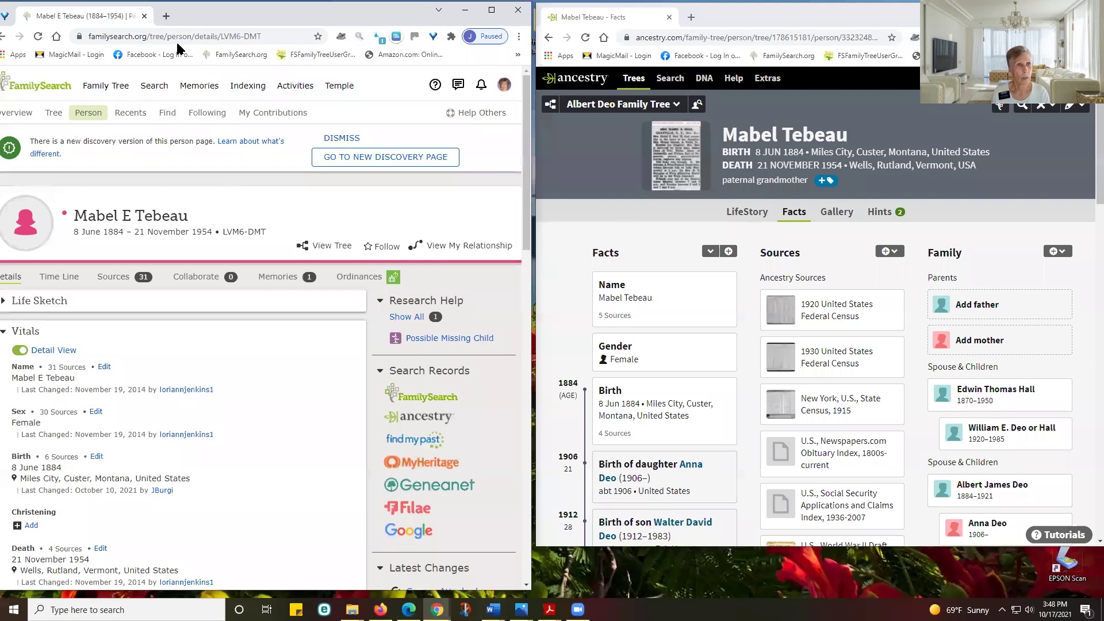
- Rerun the earlier Google search for rootstech 2021 in a new tab
left_click(167, 16)
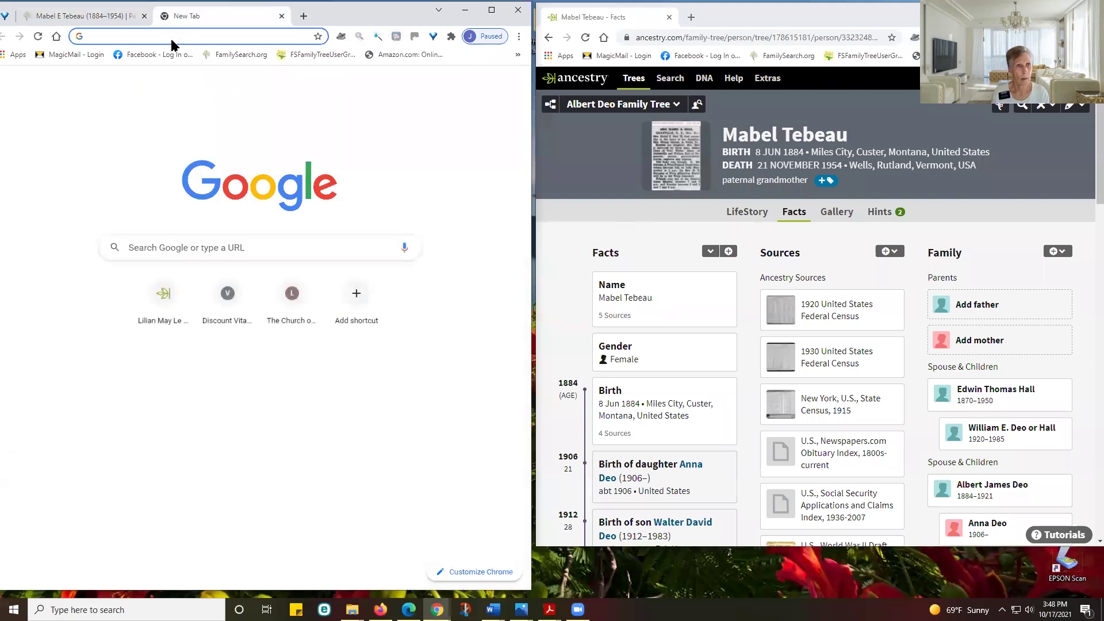
left_click(168, 37)
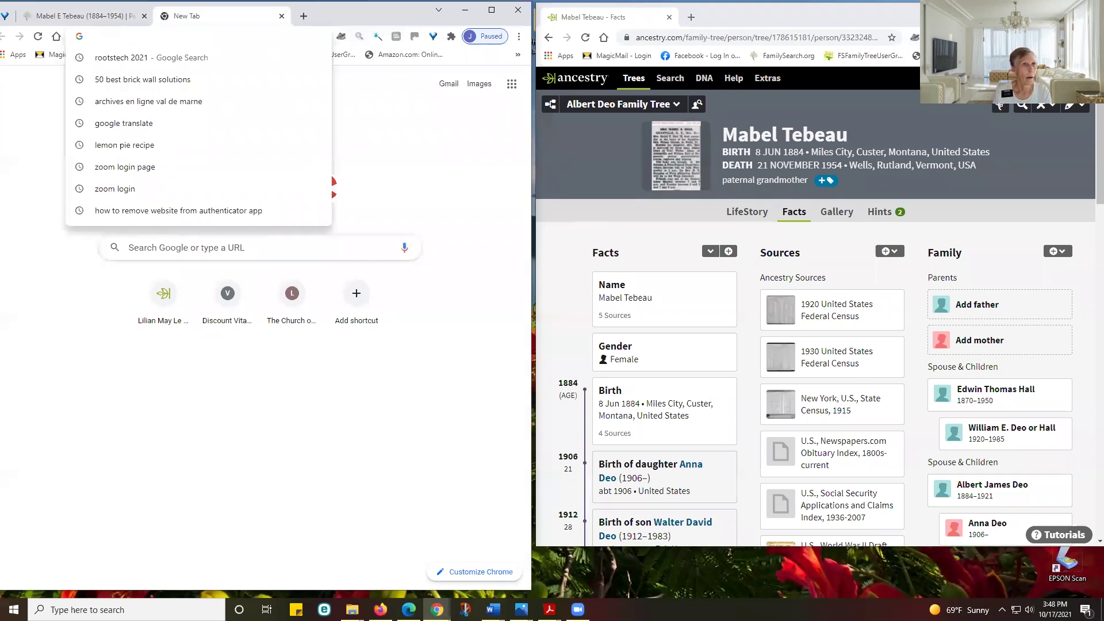
left_click(146, 58)
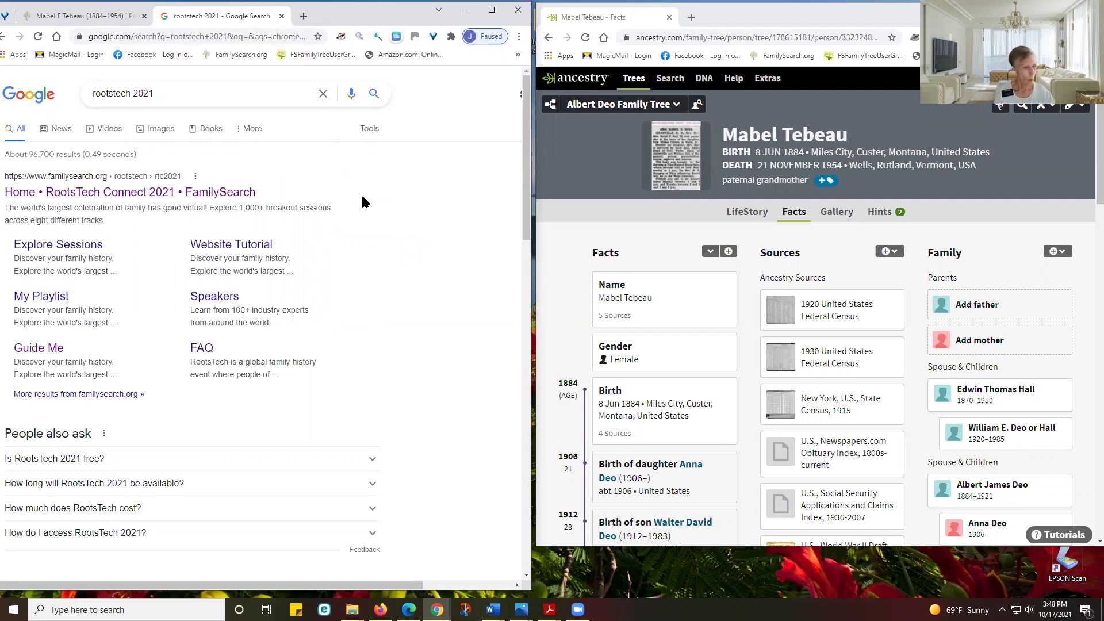
scroll(363, 201, "down", 3)
scroll(364, 195, "up", 3)
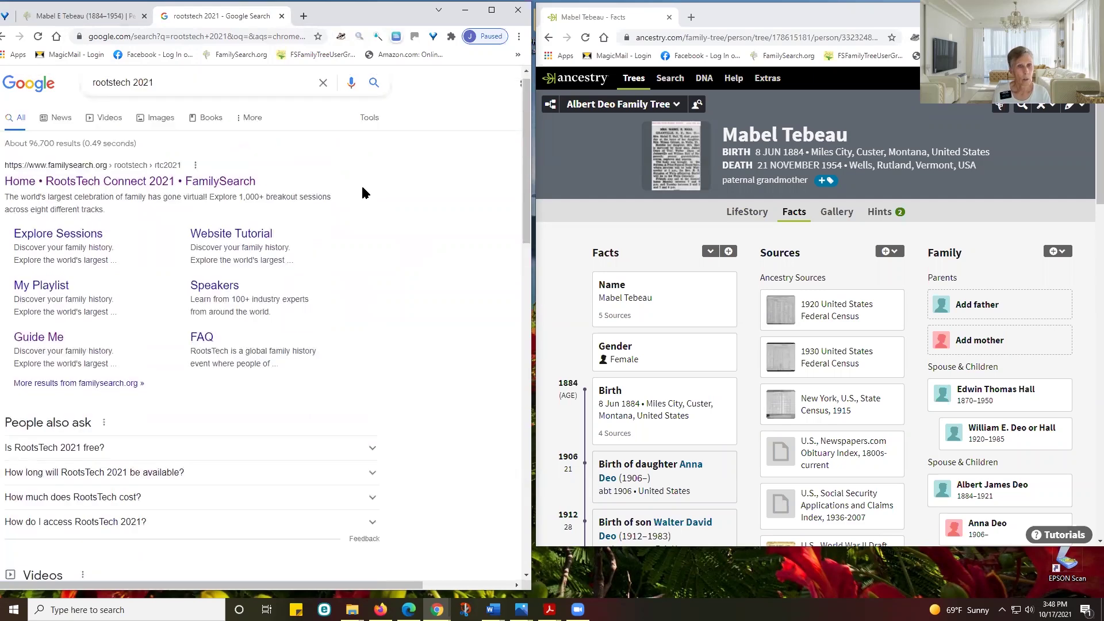
scroll(256, 232, "down", 10)
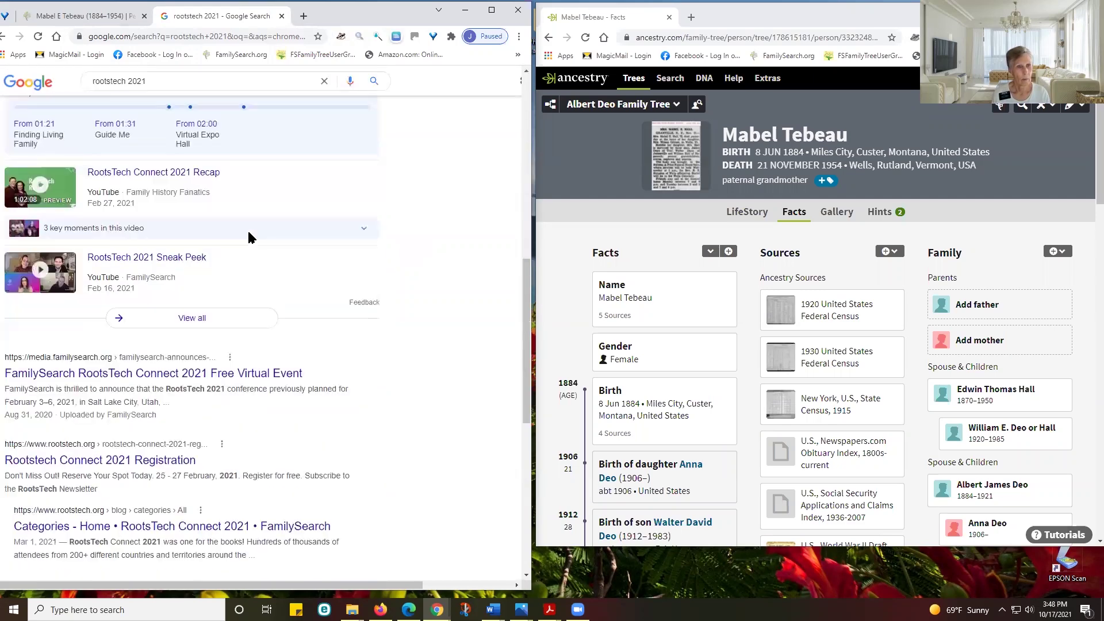
scroll(248, 236, "down", 5)
scroll(248, 236, "up", 15)
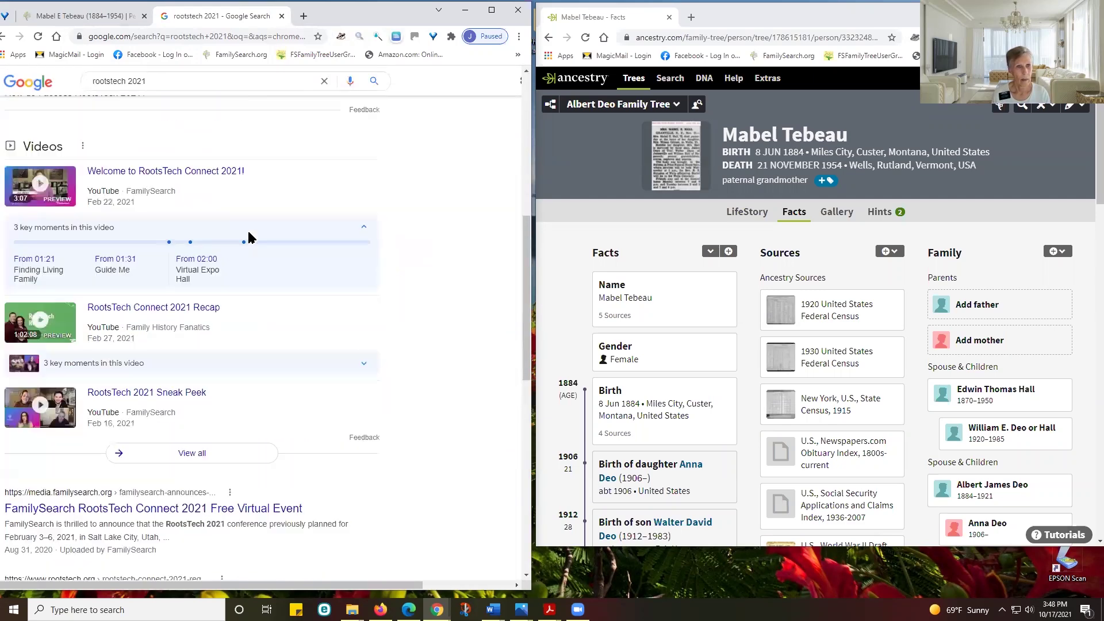
scroll(249, 235, "up", 2)
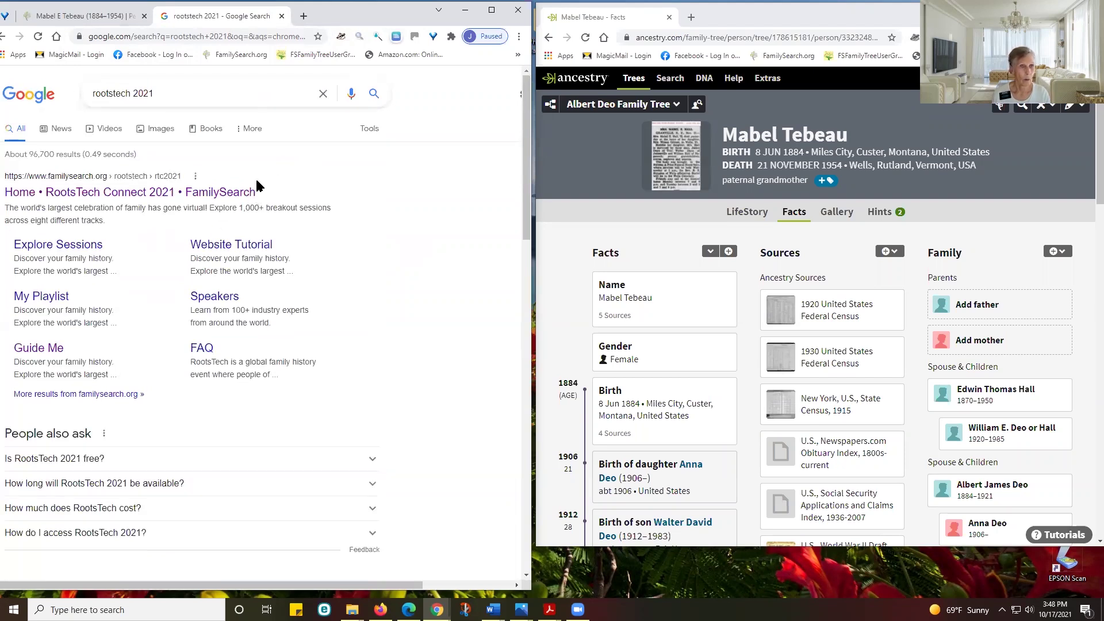
left_click_drag(524, 102, 527, 460)
scroll(504, 193, "up", 10)
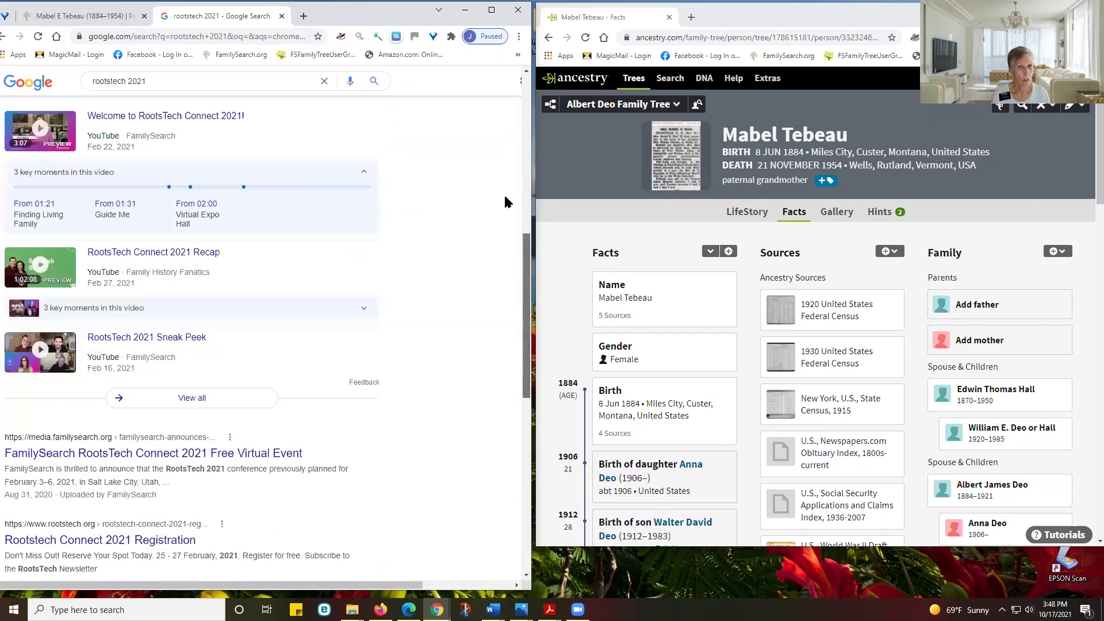
scroll(498, 133, "up", 1)
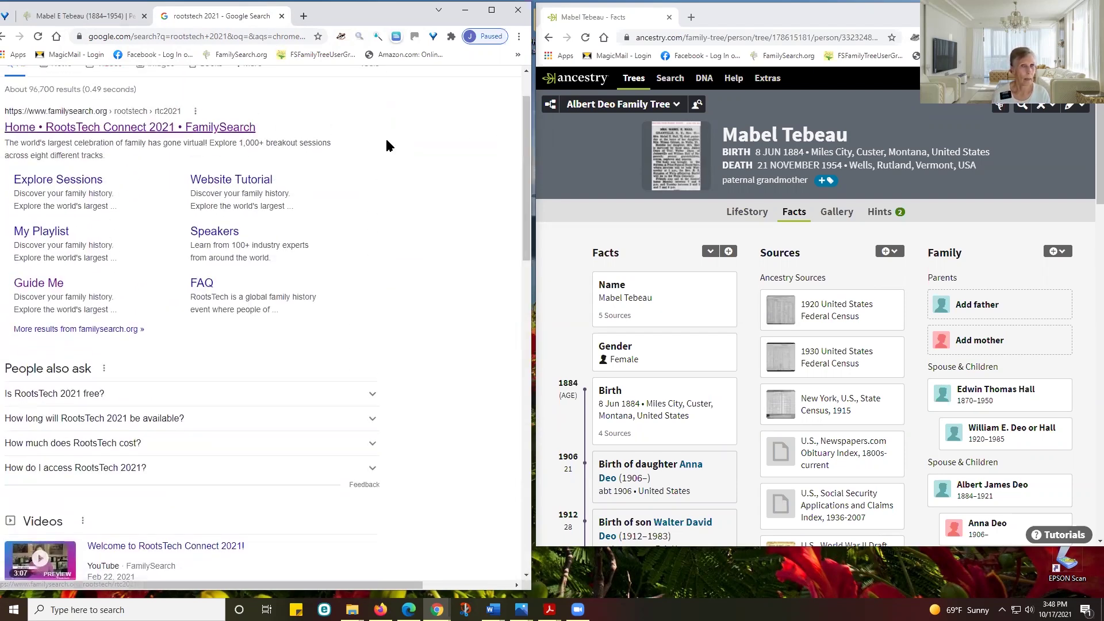
scroll(129, 122, "down", 7)
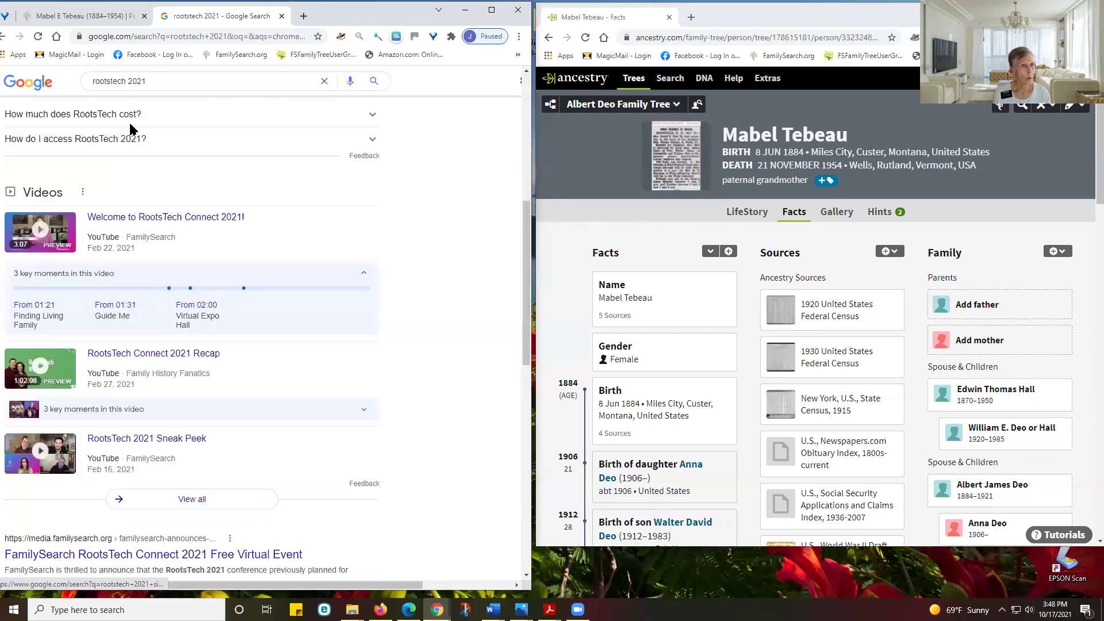
scroll(131, 129, "up", 5)
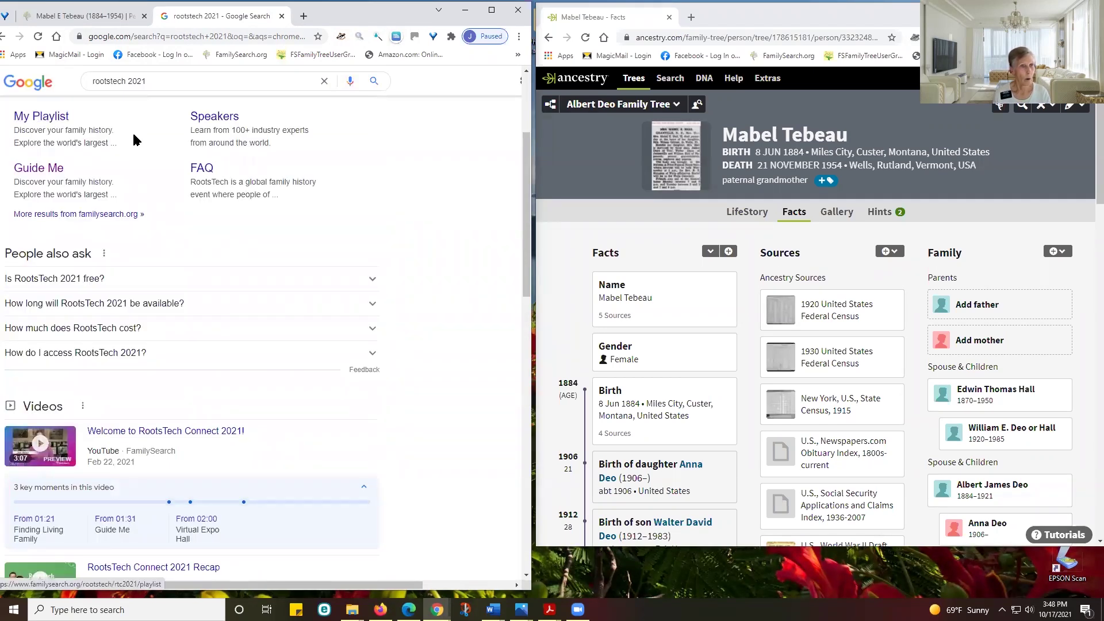
scroll(130, 158, "up", 3)
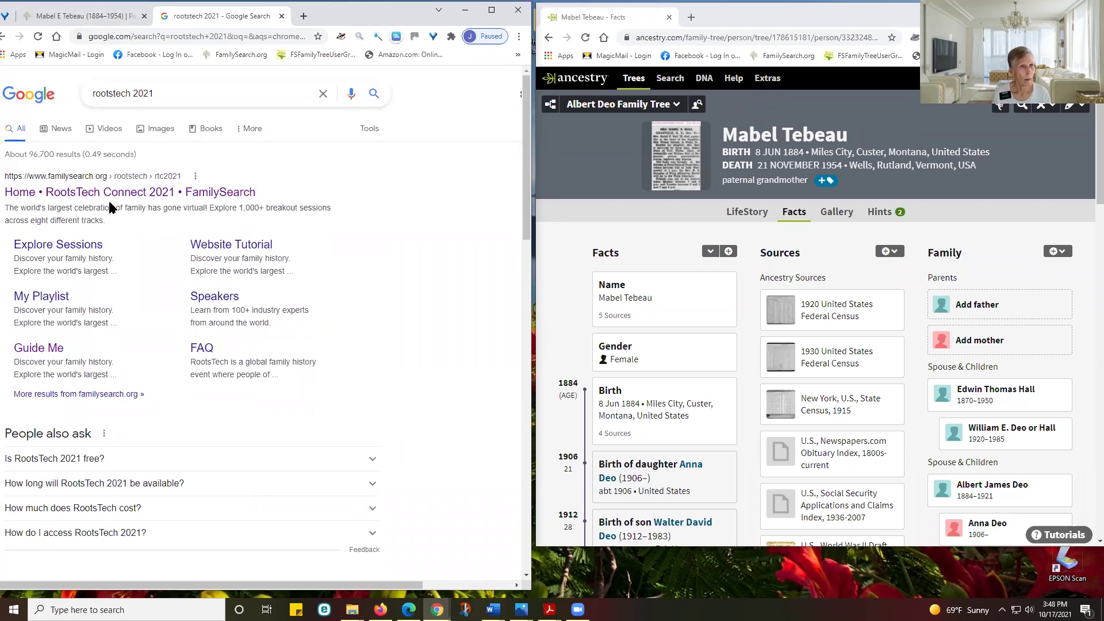
left_click(63, 21)
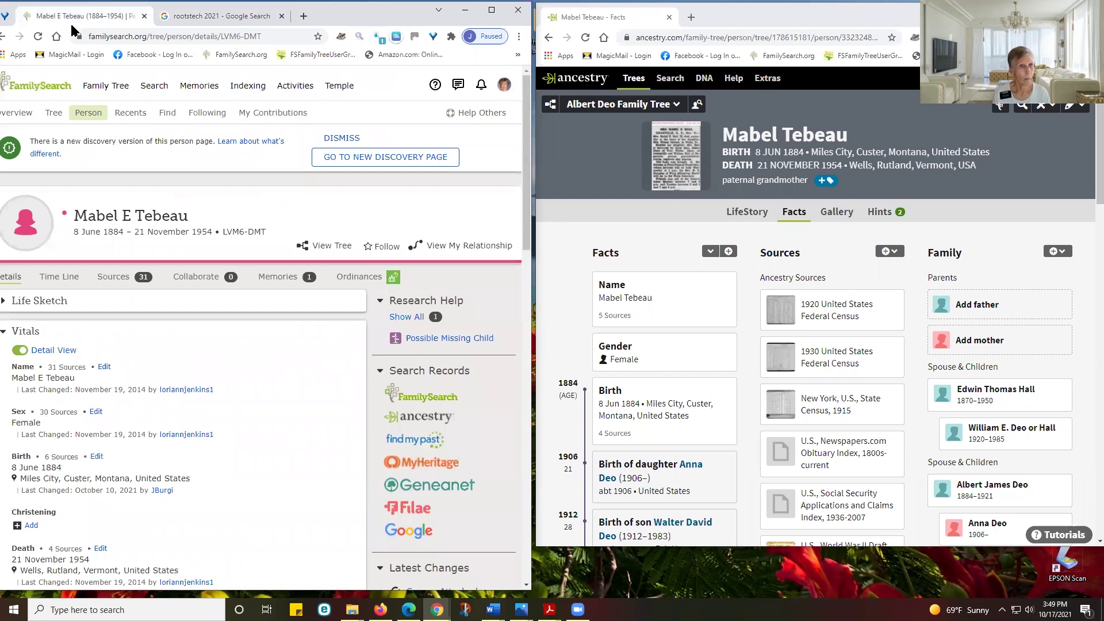
- Bring the Ancestry window forward and look through the pinned OneTab list of 36 saved pages
scroll(132, 147, "down", 10)
scroll(132, 147, "down", 3)
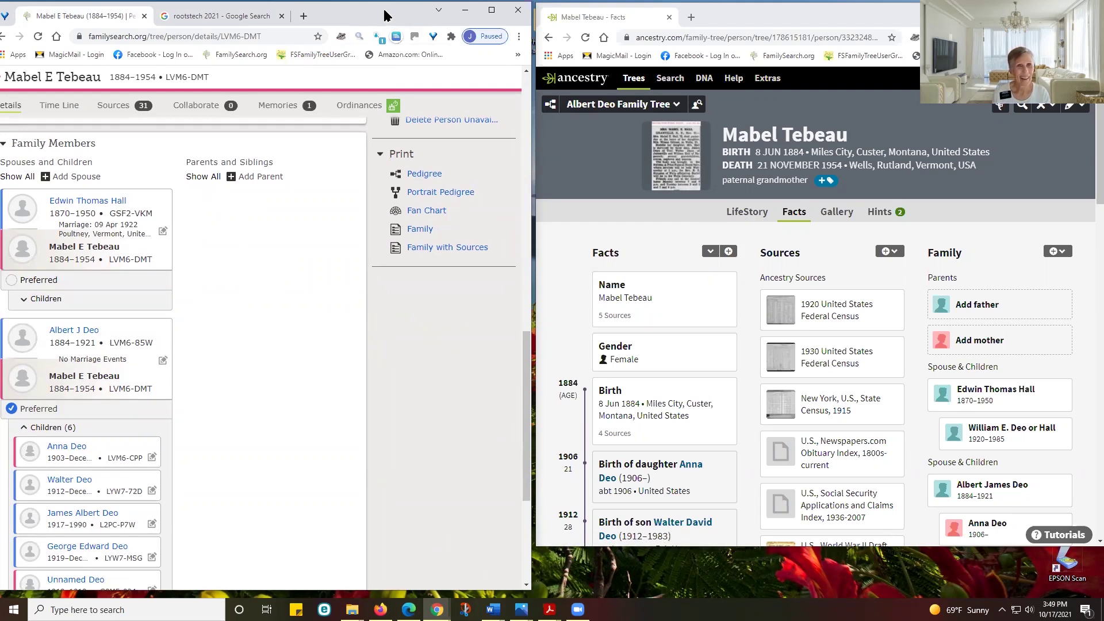
left_click_drag(384, 9, 387, 7)
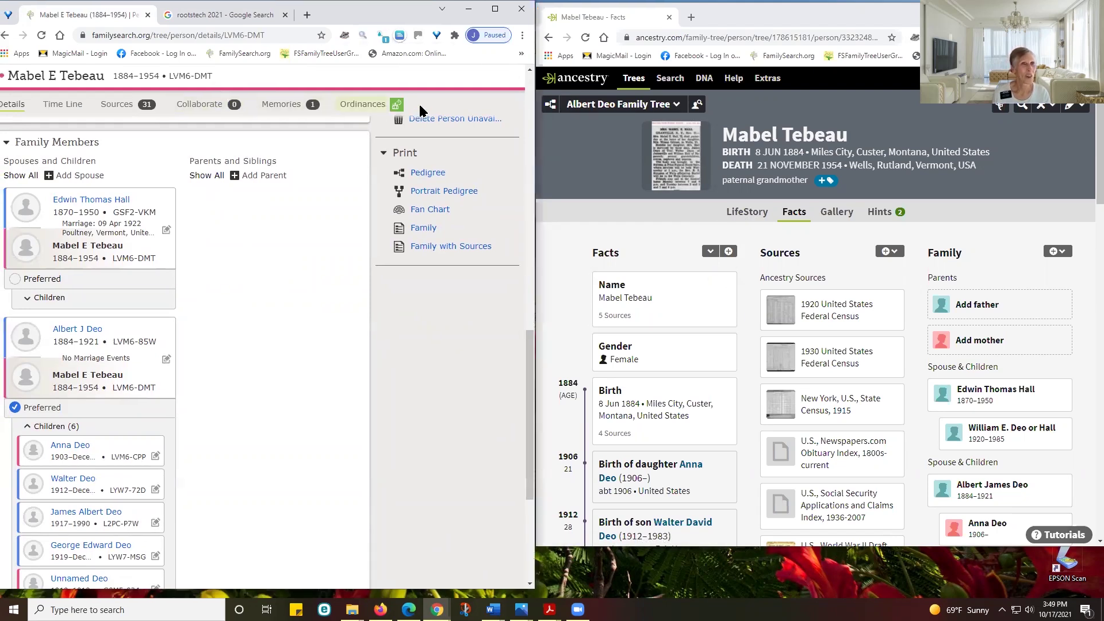
left_click(727, 15)
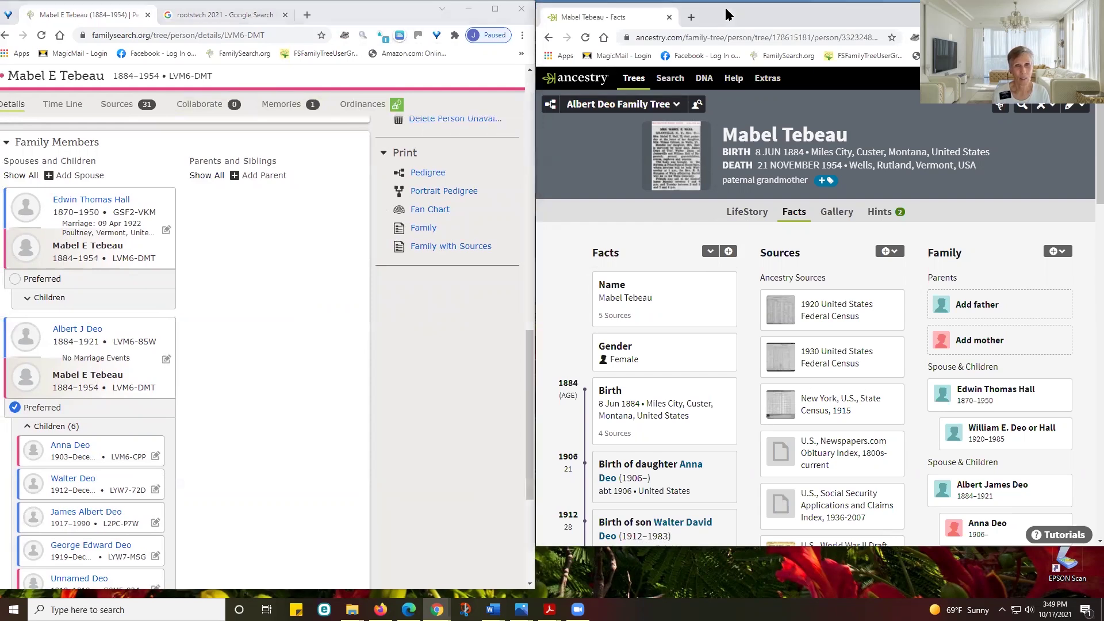
left_click_drag(730, 13, 731, 11)
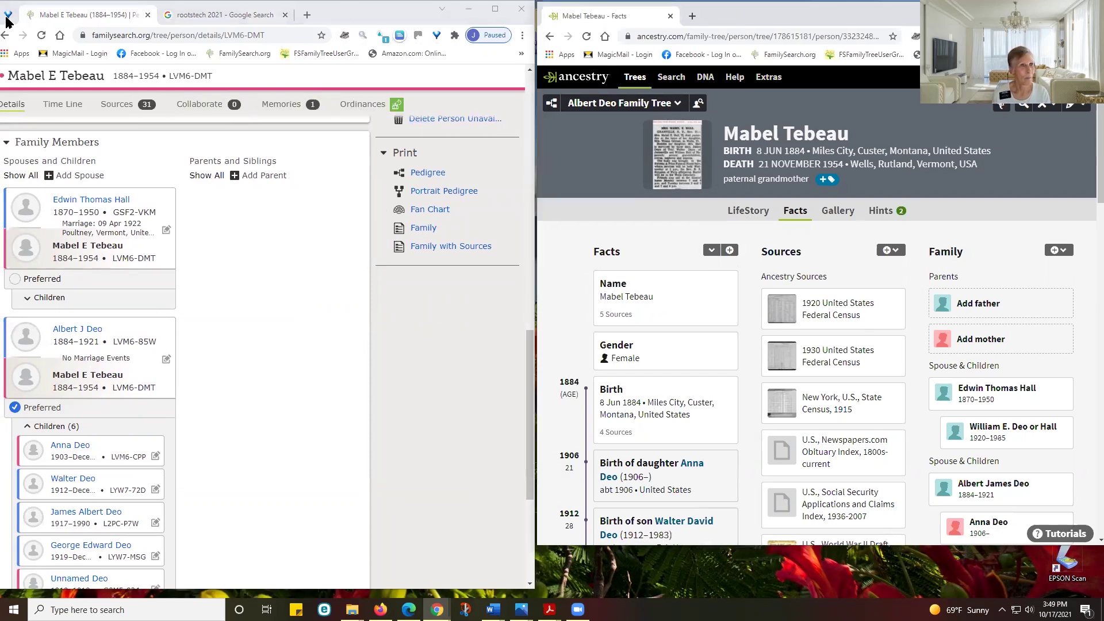
left_click(8, 14)
scroll(157, 202, "down", 3)
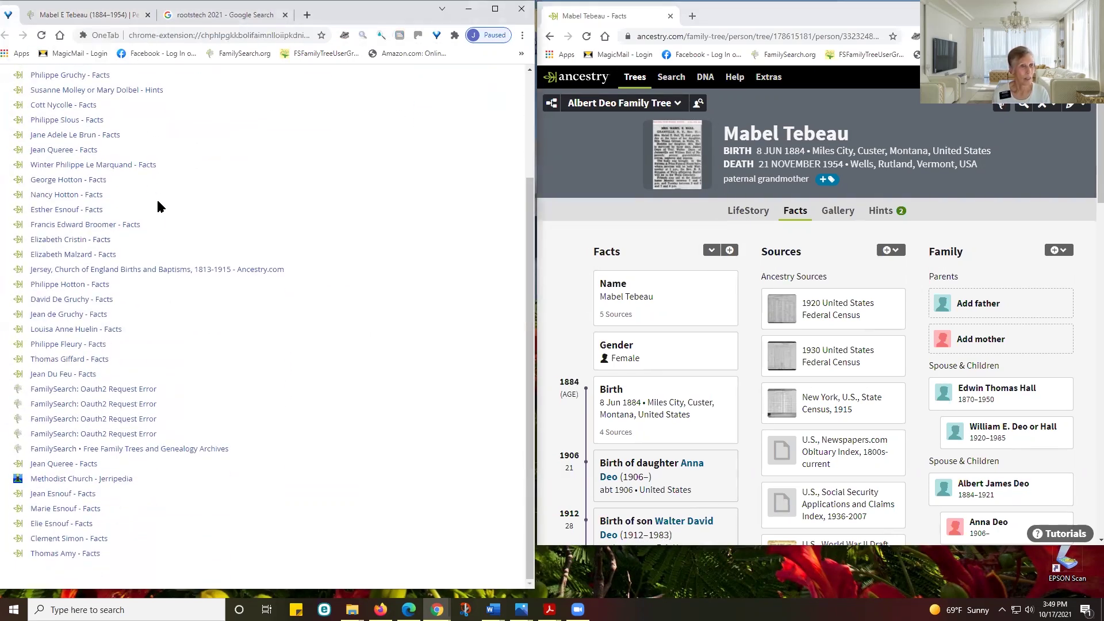
scroll(209, 202, "up", 3)
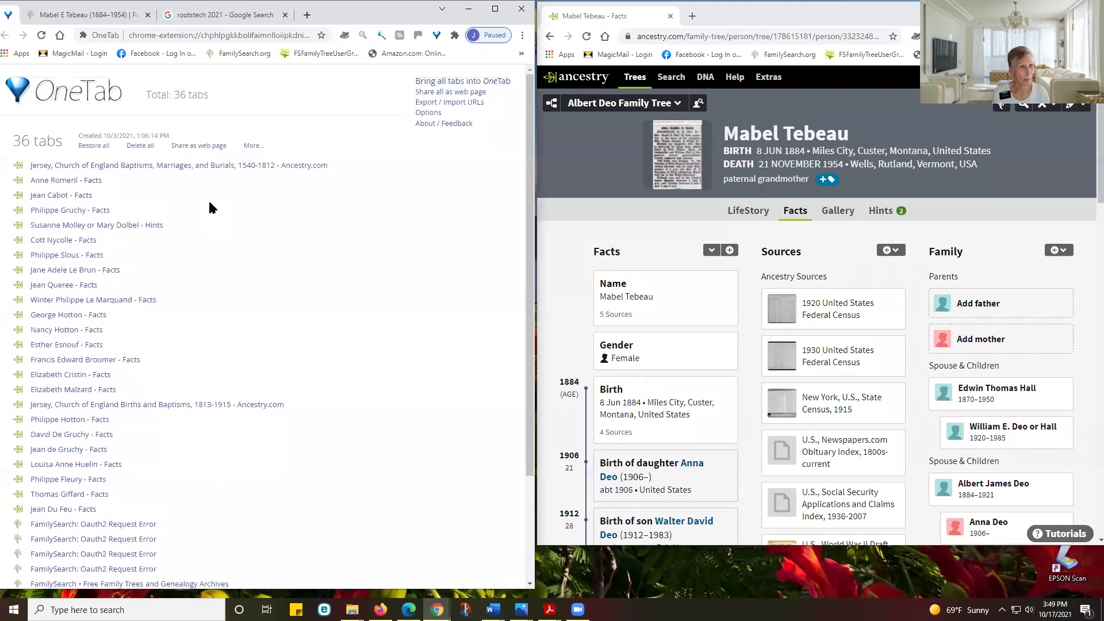
scroll(209, 207, "down", 3)
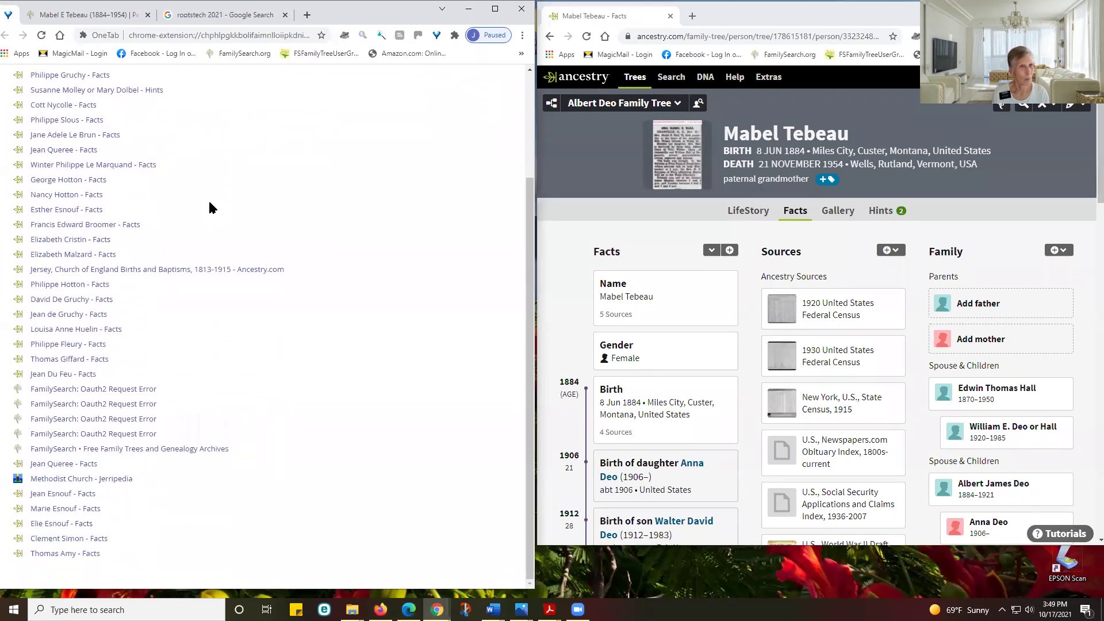
scroll(209, 207, "up", 1)
scroll(209, 207, "up", 2)
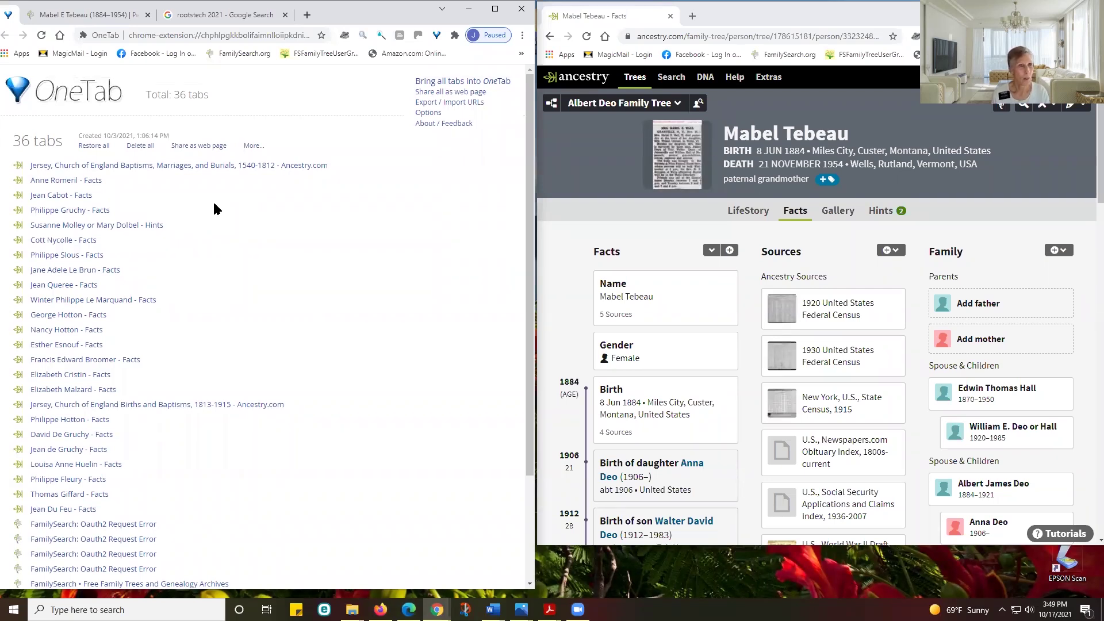
left_click(83, 16)
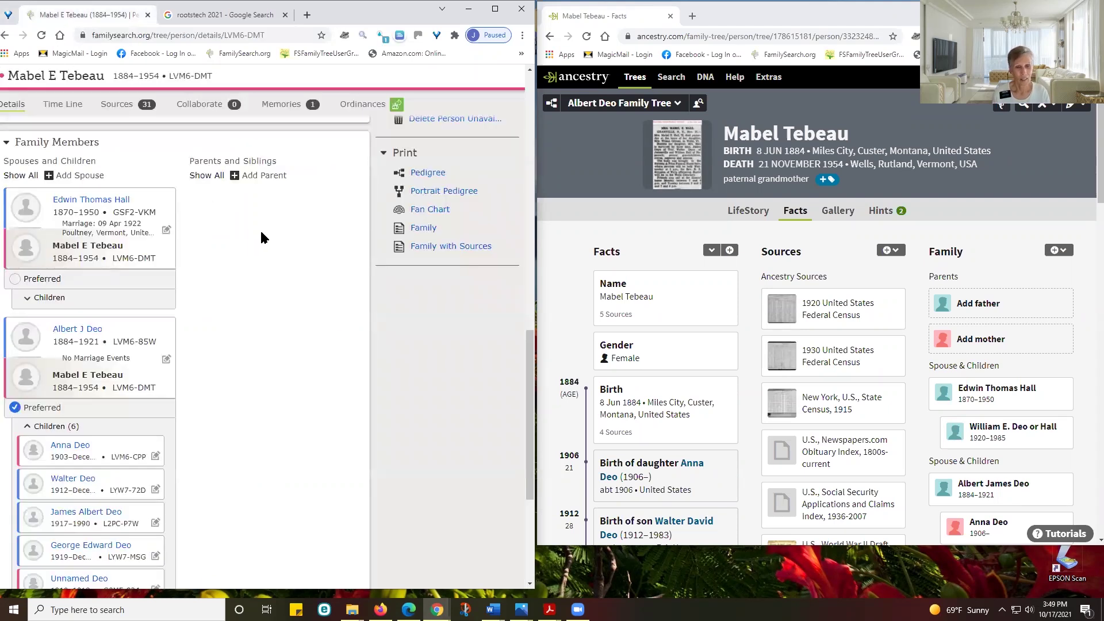
scroll(278, 254, "down", 4)
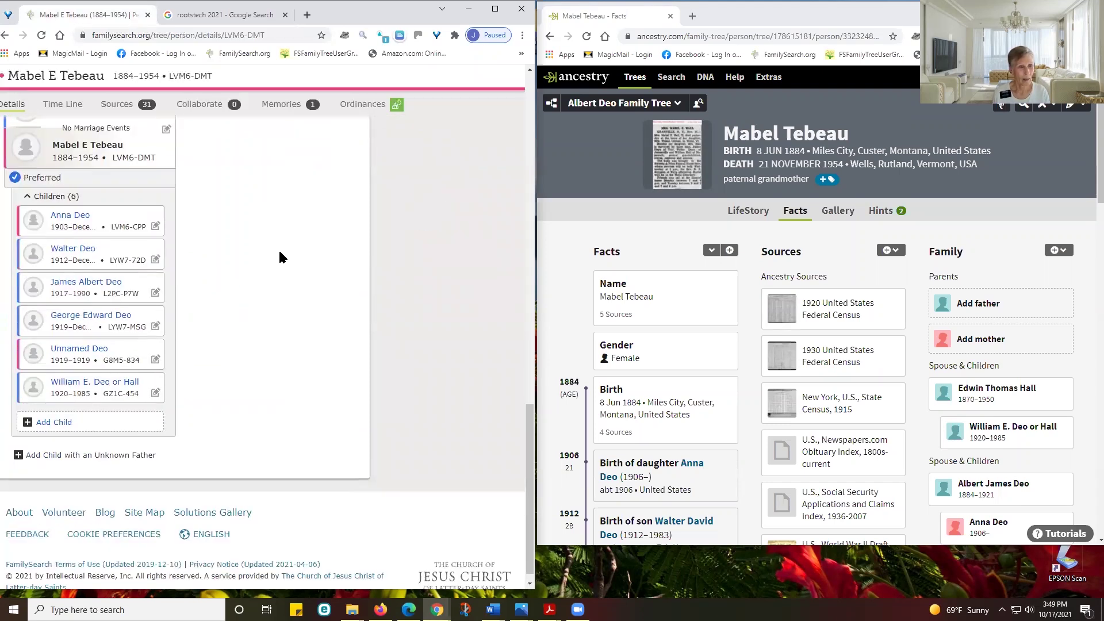
scroll(281, 257, "up", 4)
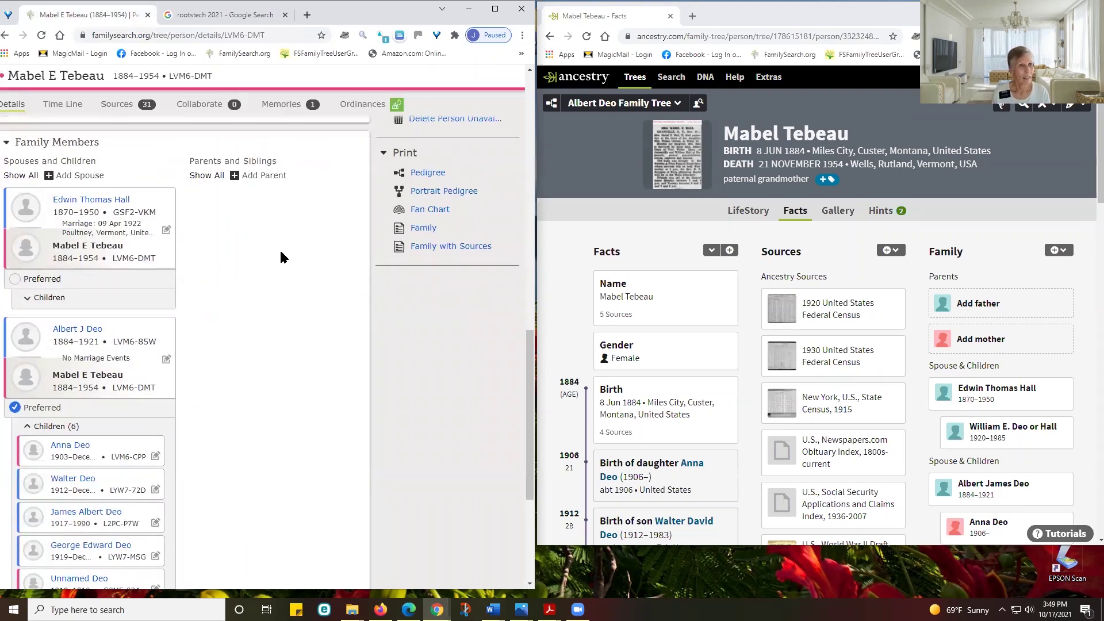
scroll(280, 253, "up", 2)
scroll(279, 254, "down", 4)
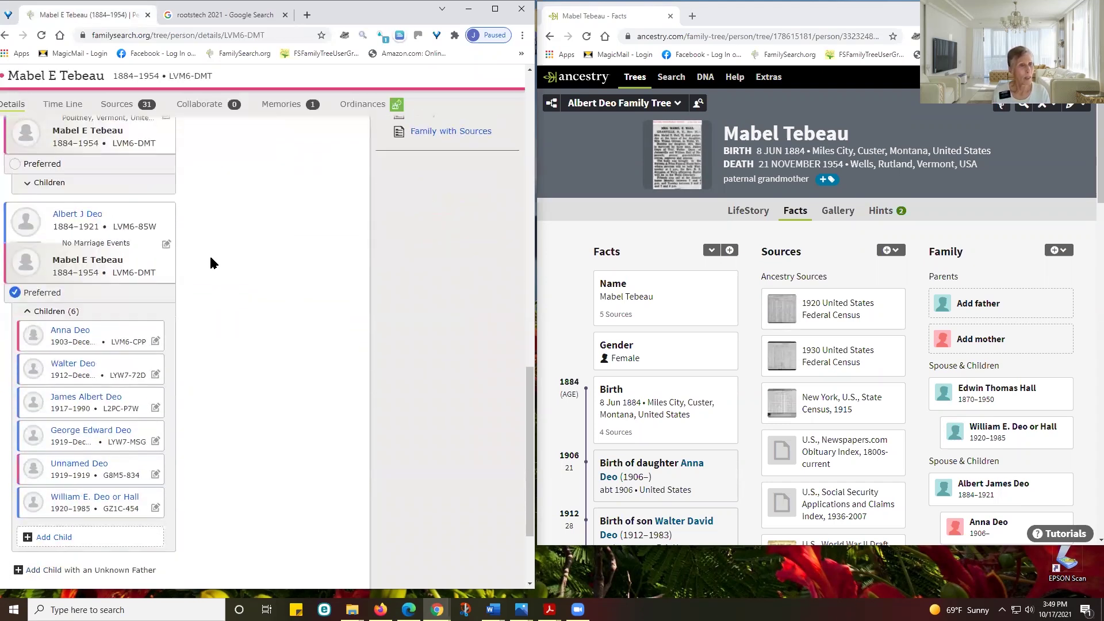
scroll(124, 238, "up", 3)
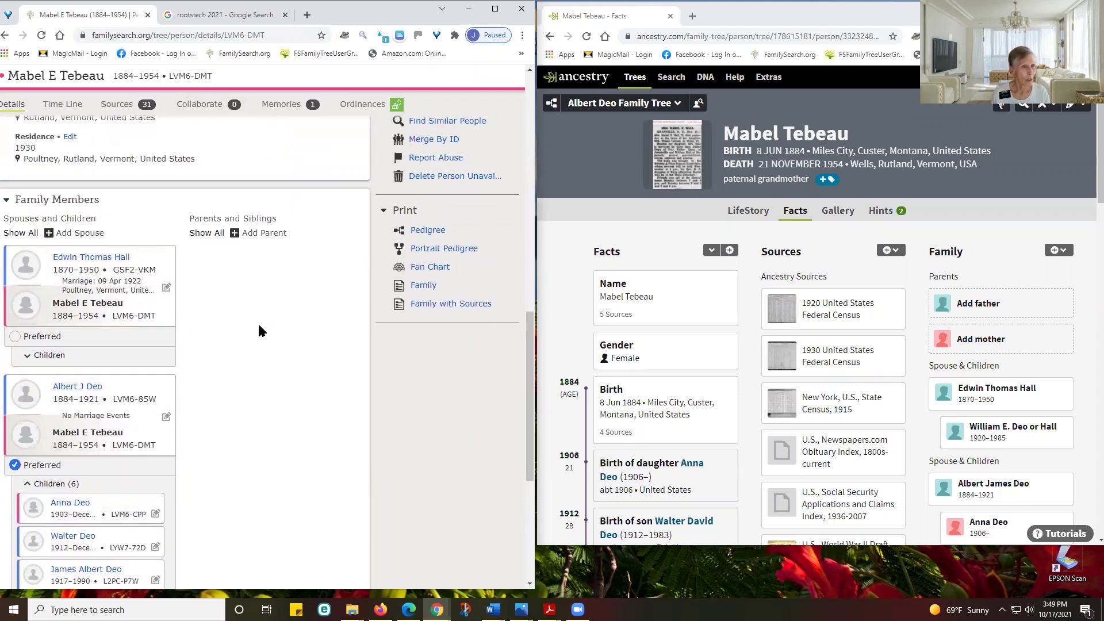
scroll(258, 328, "down", 3)
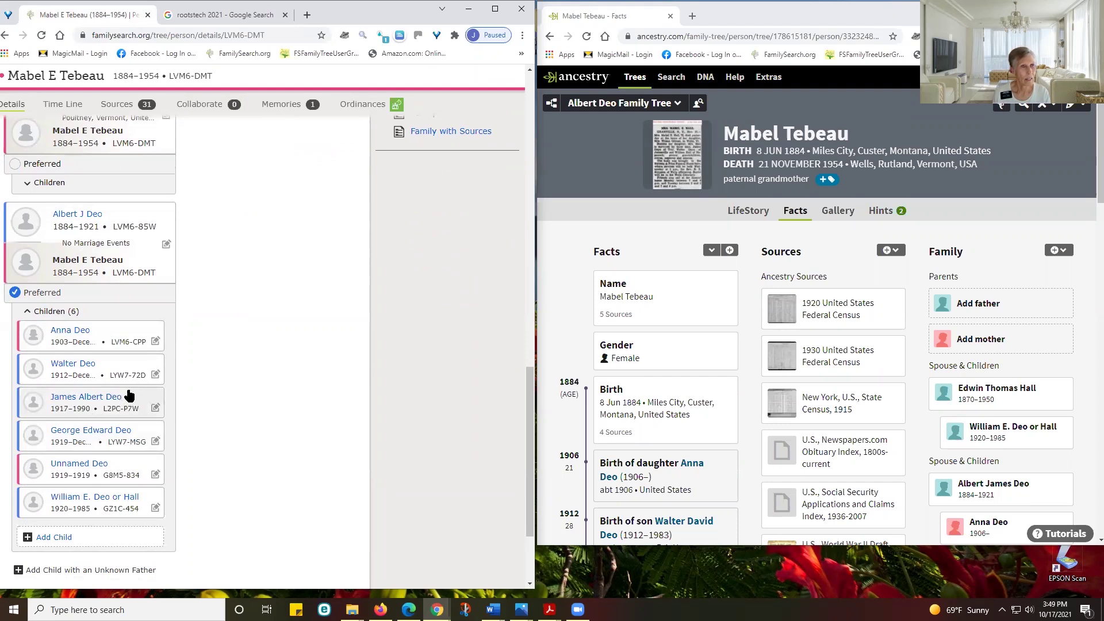
right_click(81, 433)
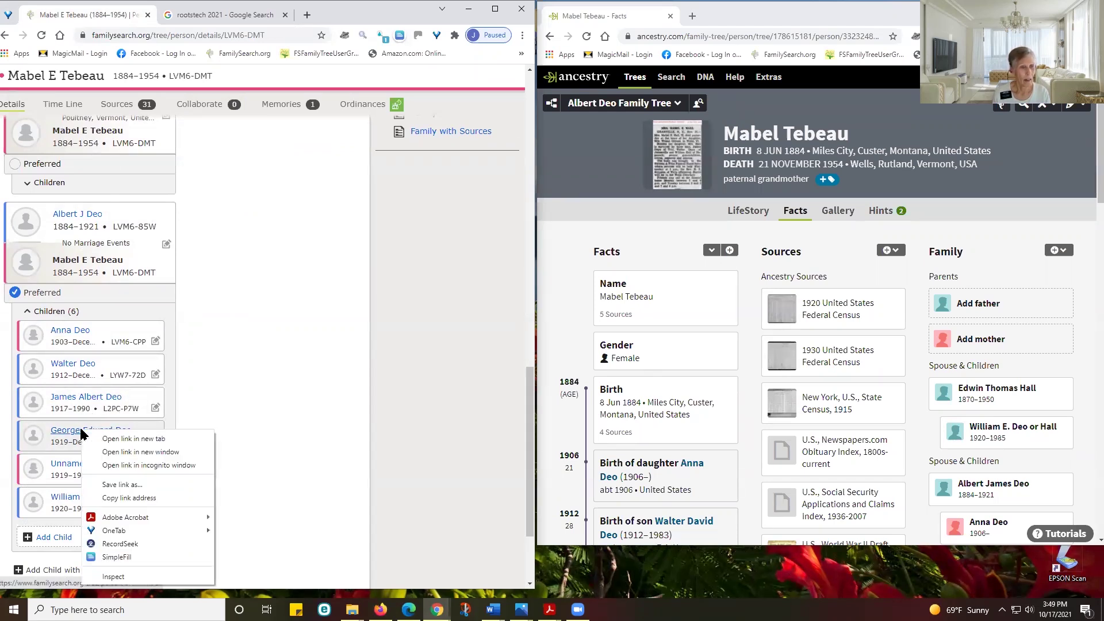
left_click(133, 440)
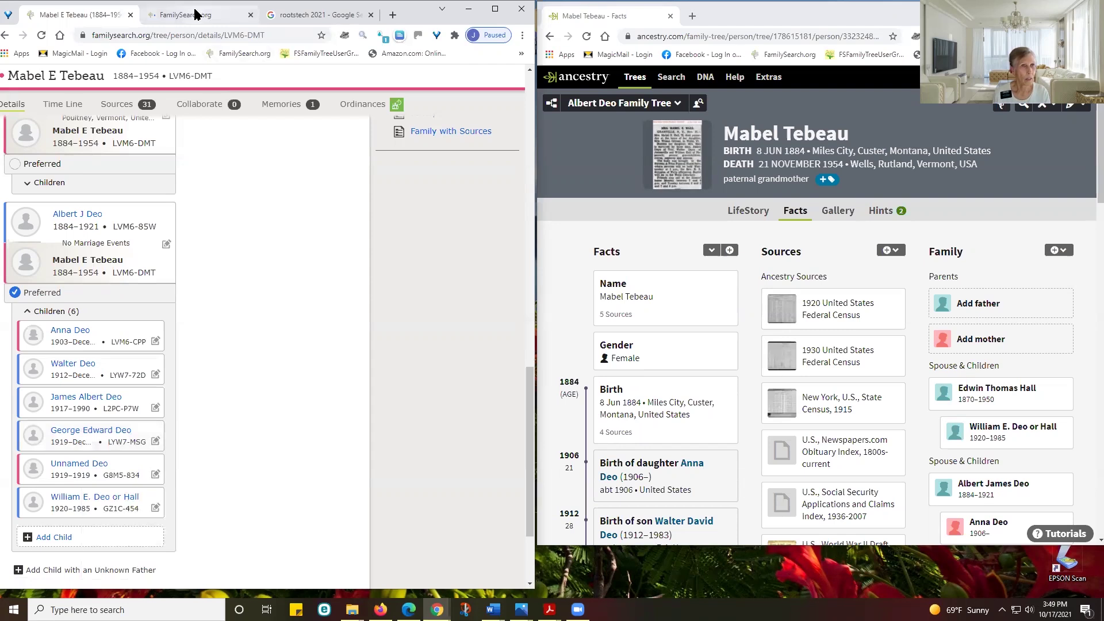
left_click(194, 15)
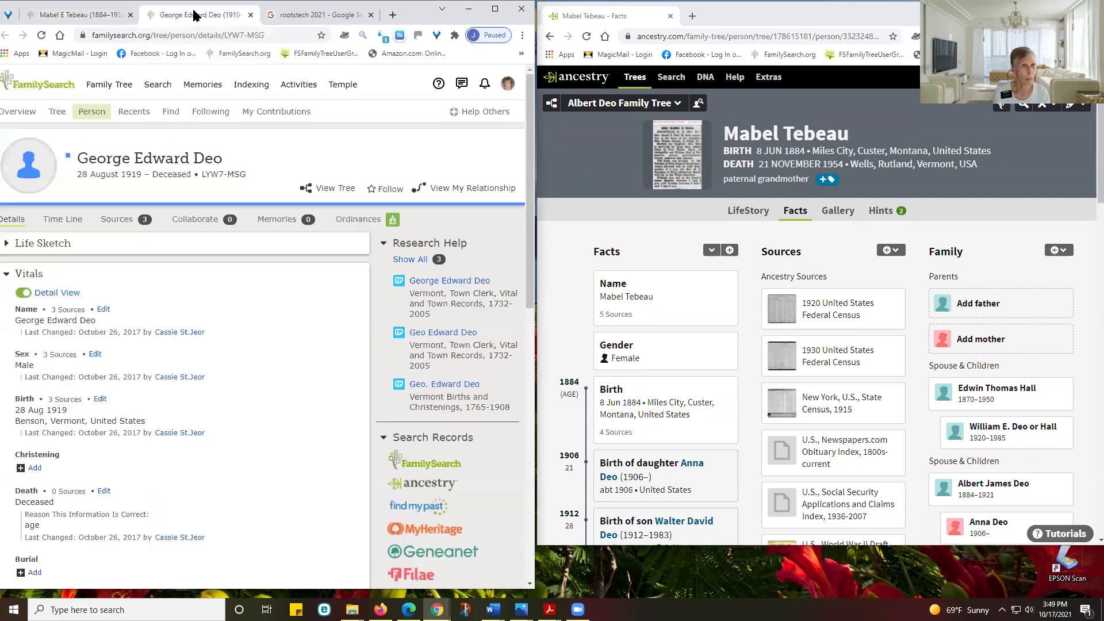
left_click(57, 16)
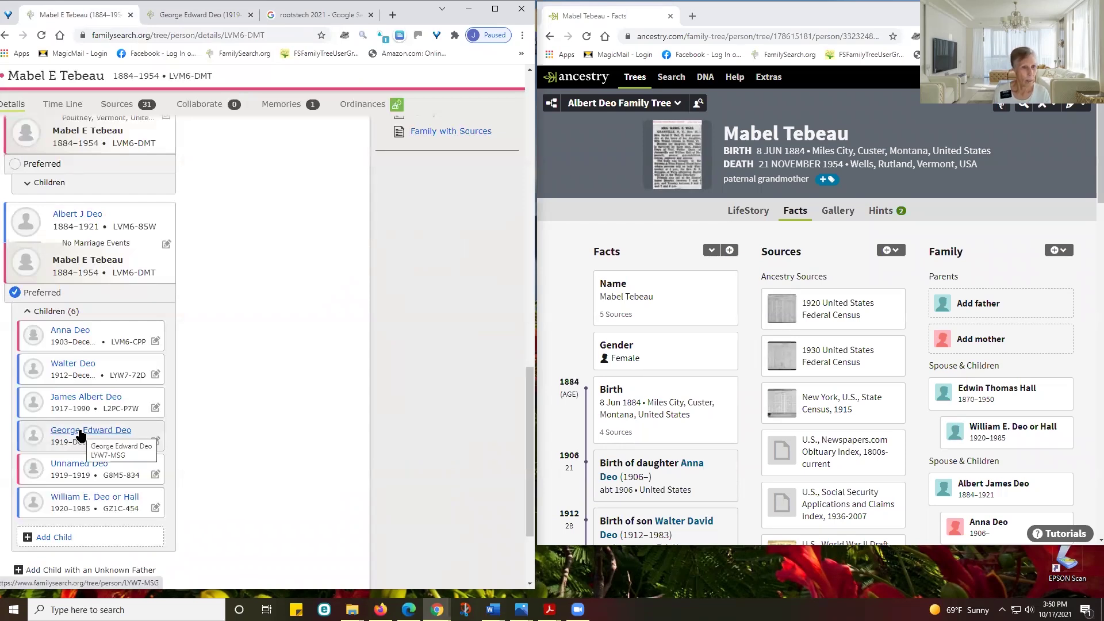
mouse_move(80, 435)
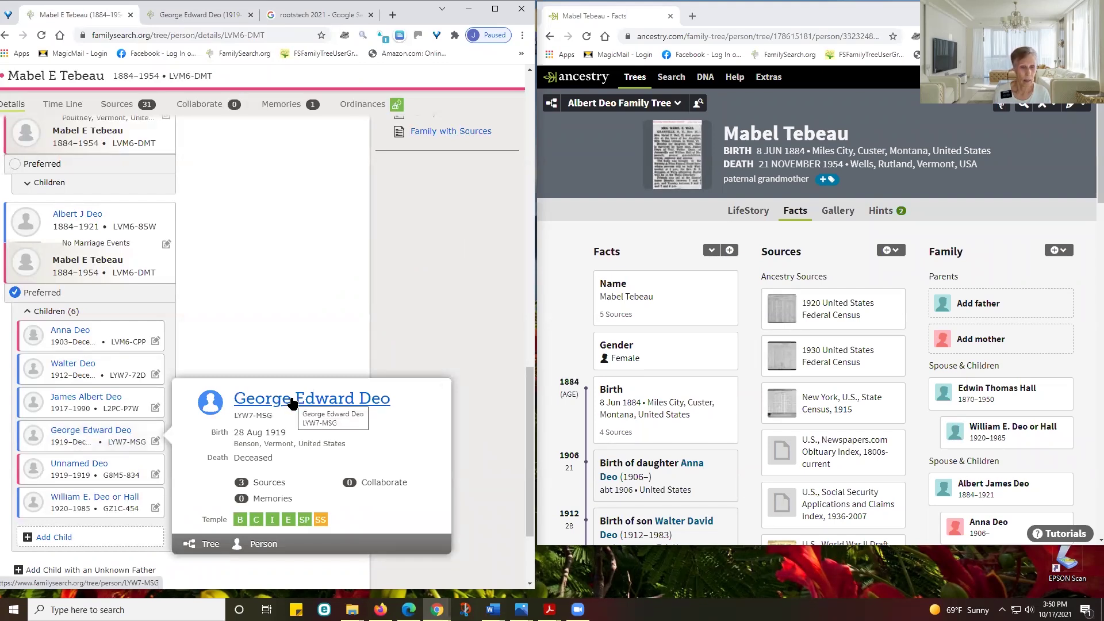
right_click(264, 540)
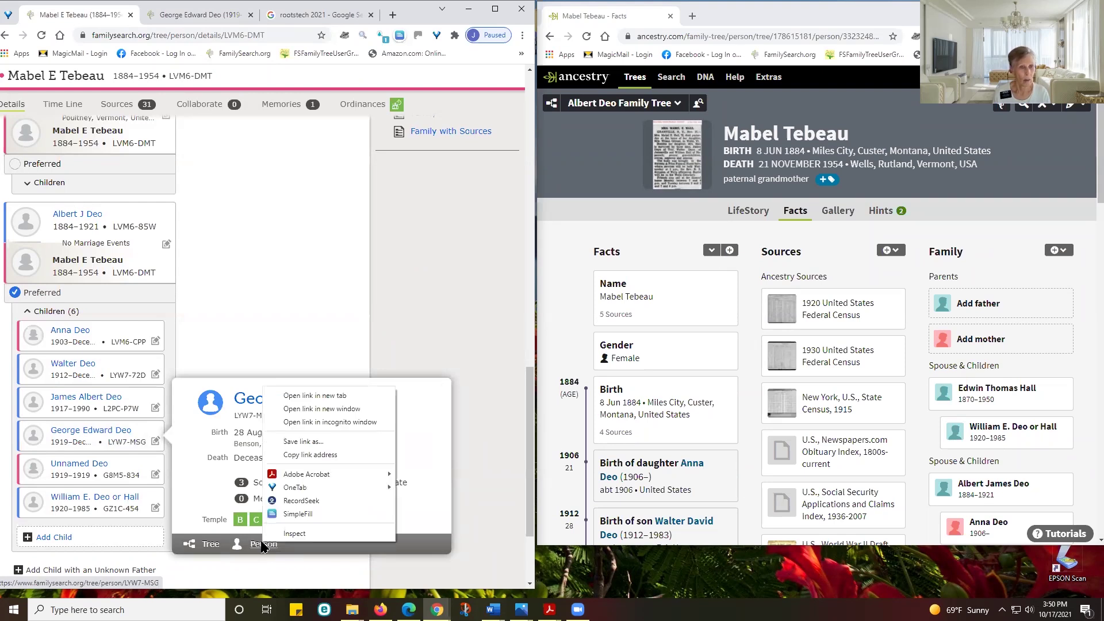
left_click(302, 397)
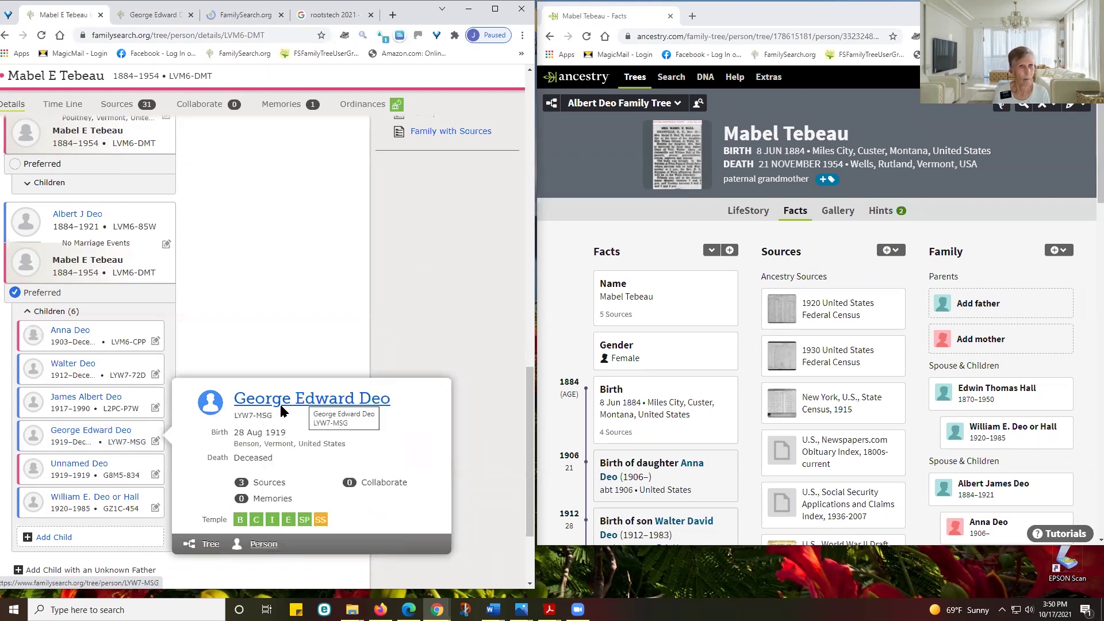
left_click(237, 15)
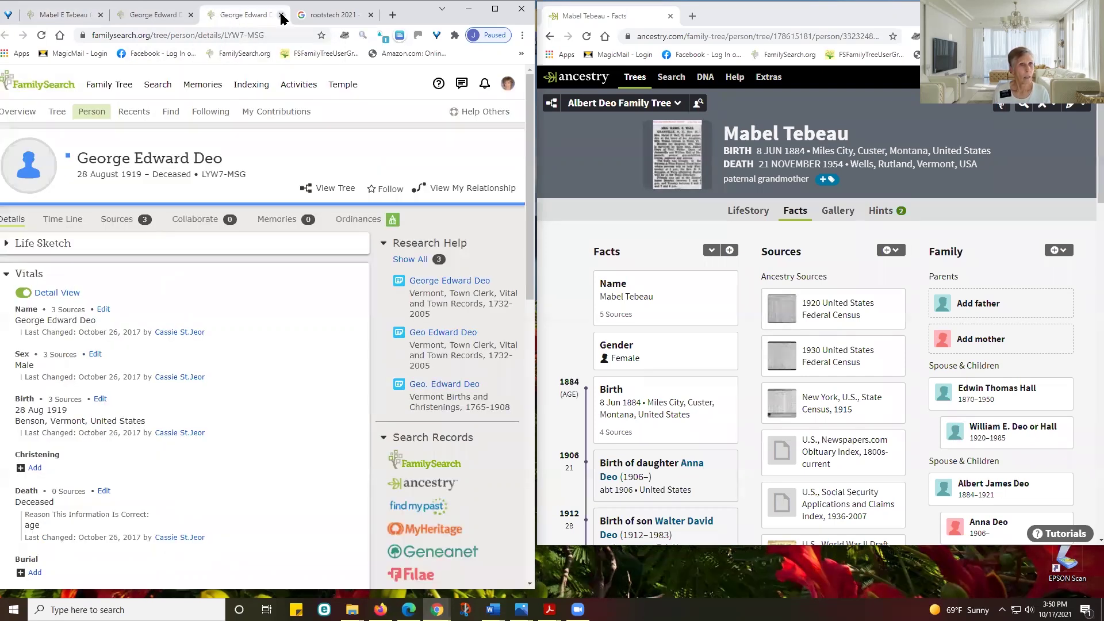
left_click(280, 15)
left_click(54, 13)
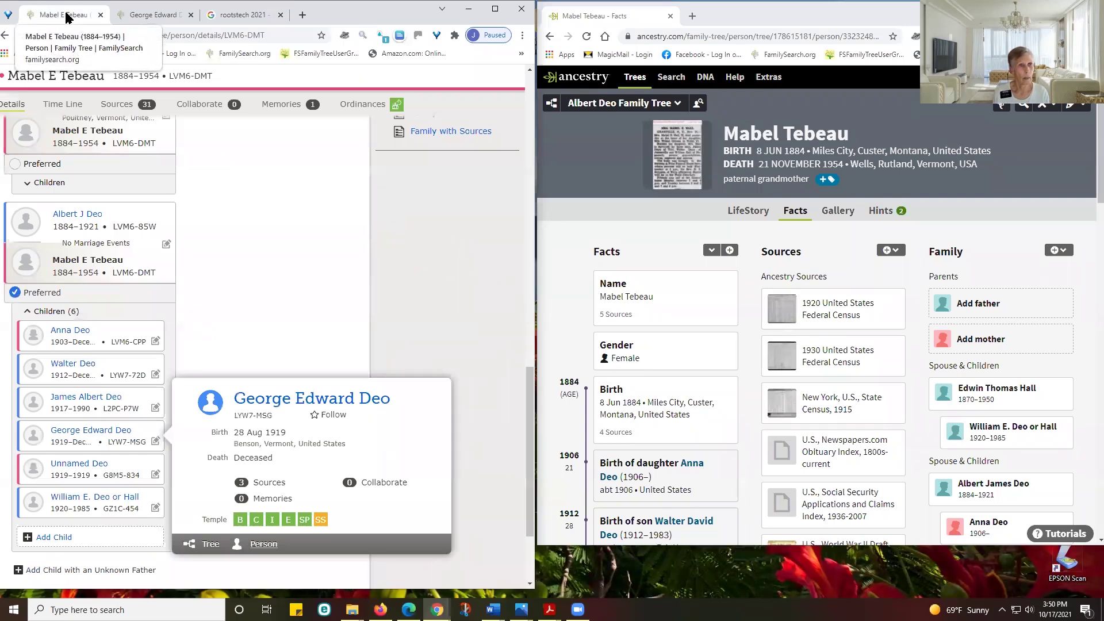
right_click(68, 18)
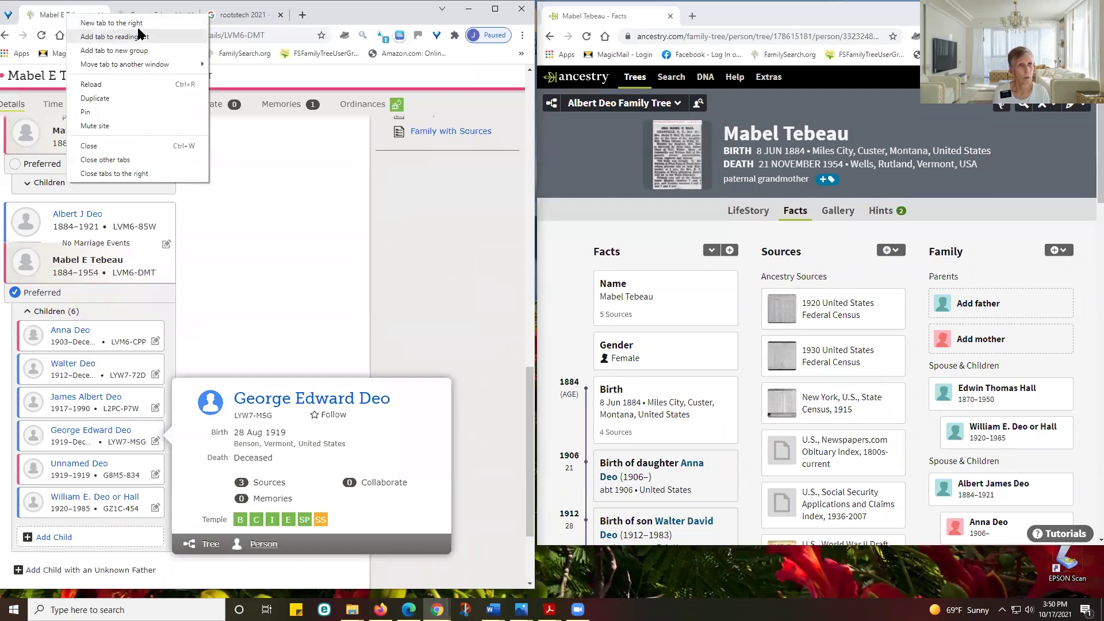
left_click(95, 99)
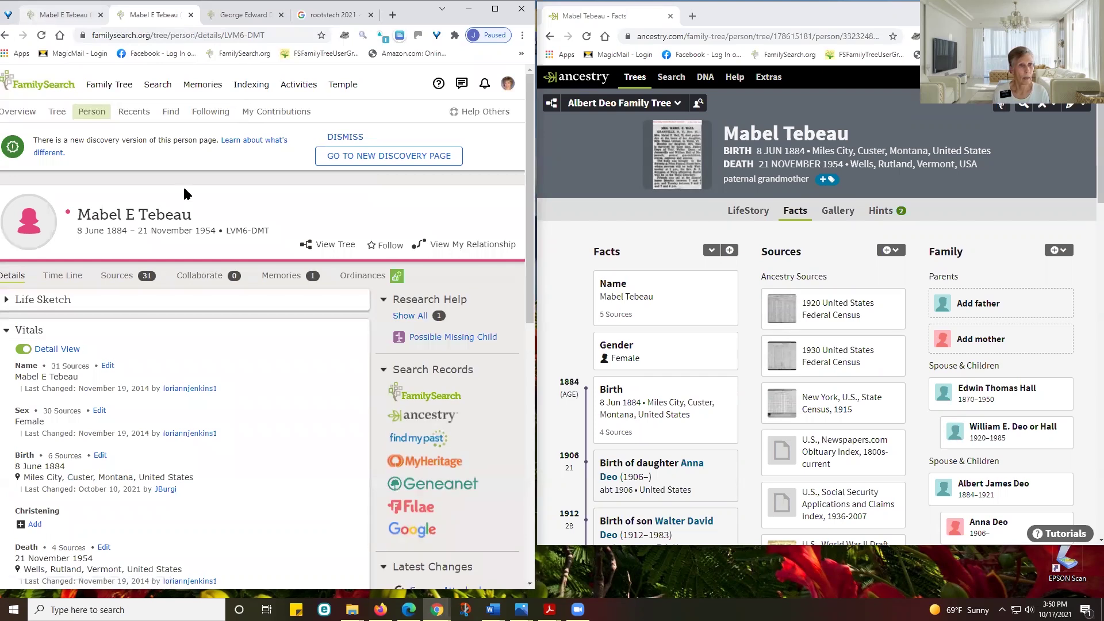
scroll(185, 193, "down", 15)
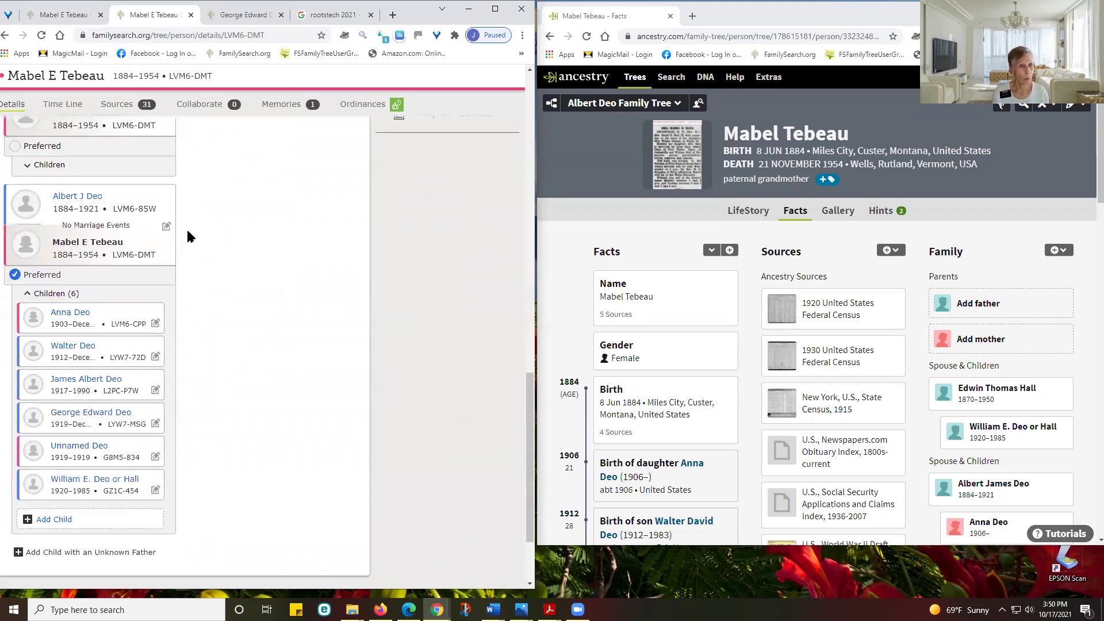
scroll(92, 207, "up", 2)
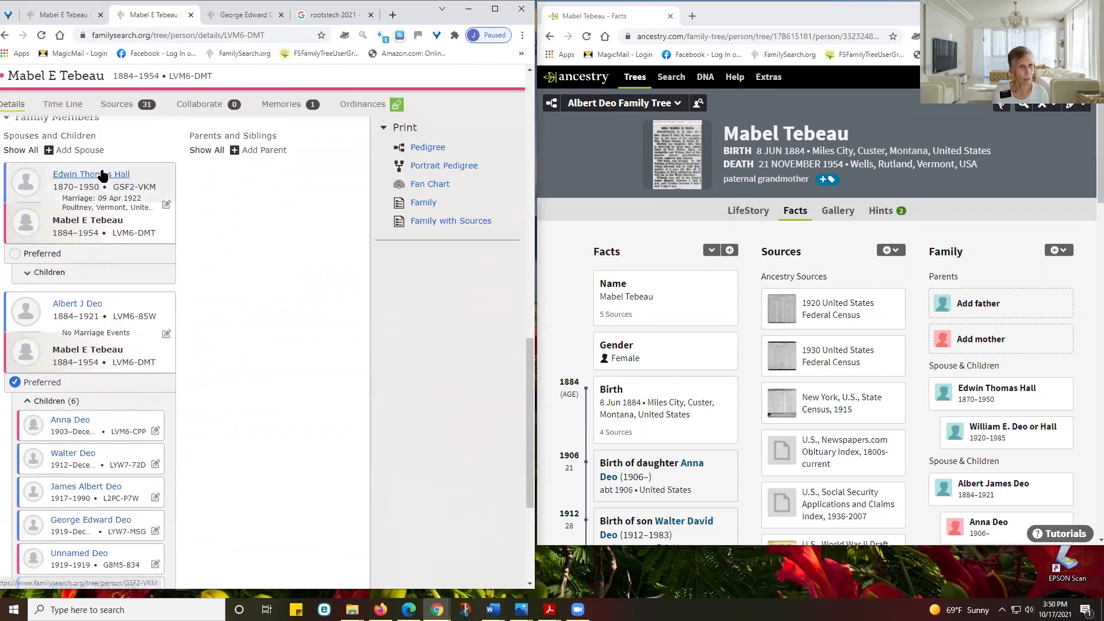
scroll(78, 288, "down", 2)
left_click(83, 374)
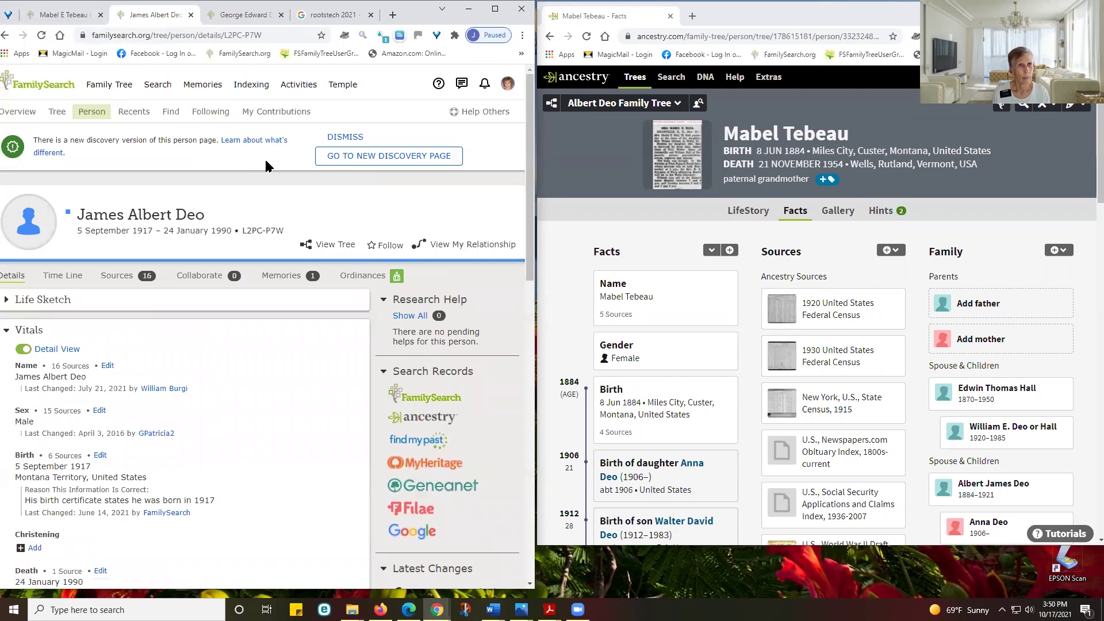
- Switch to the rootstech 2021 Google results and scroll through them
left_click(319, 16)
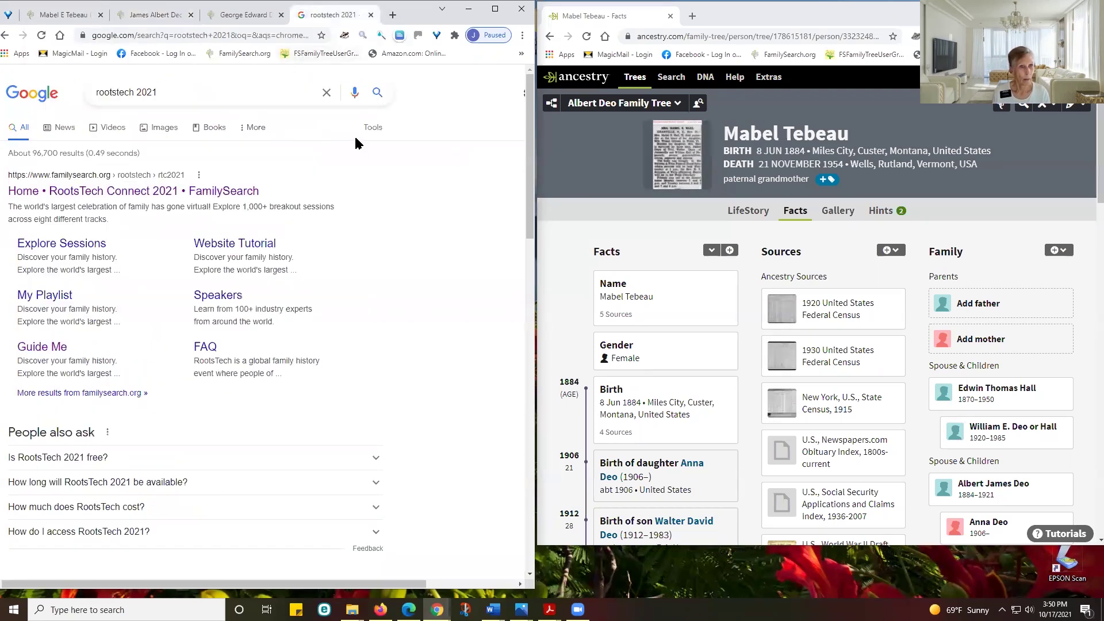
scroll(339, 161, "down", 2)
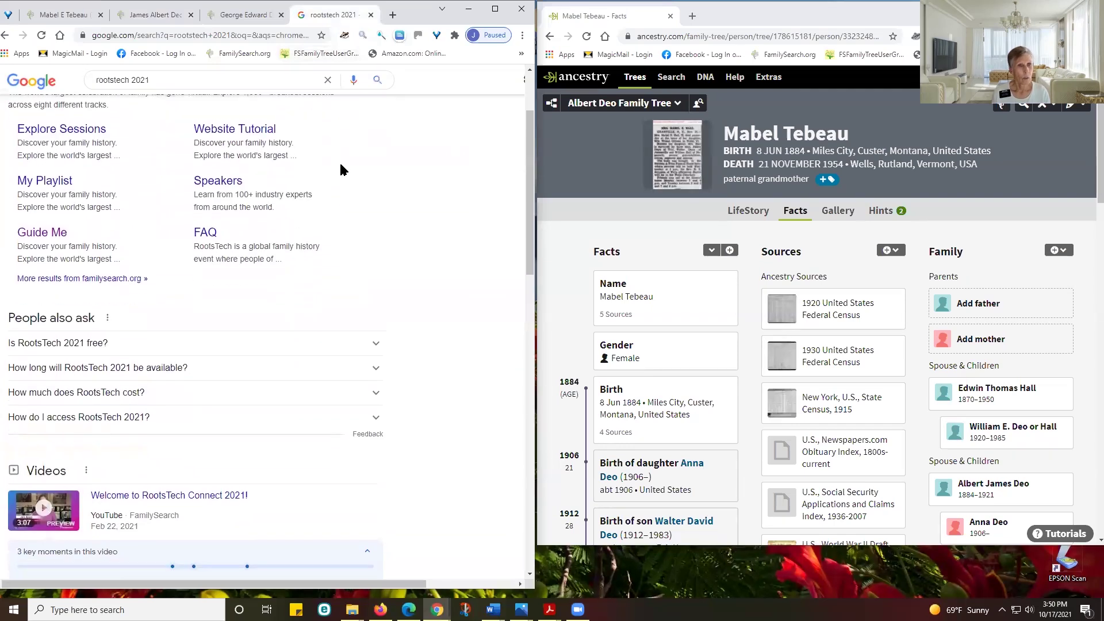
scroll(347, 207, "up", 2)
scroll(341, 228, "down", 2)
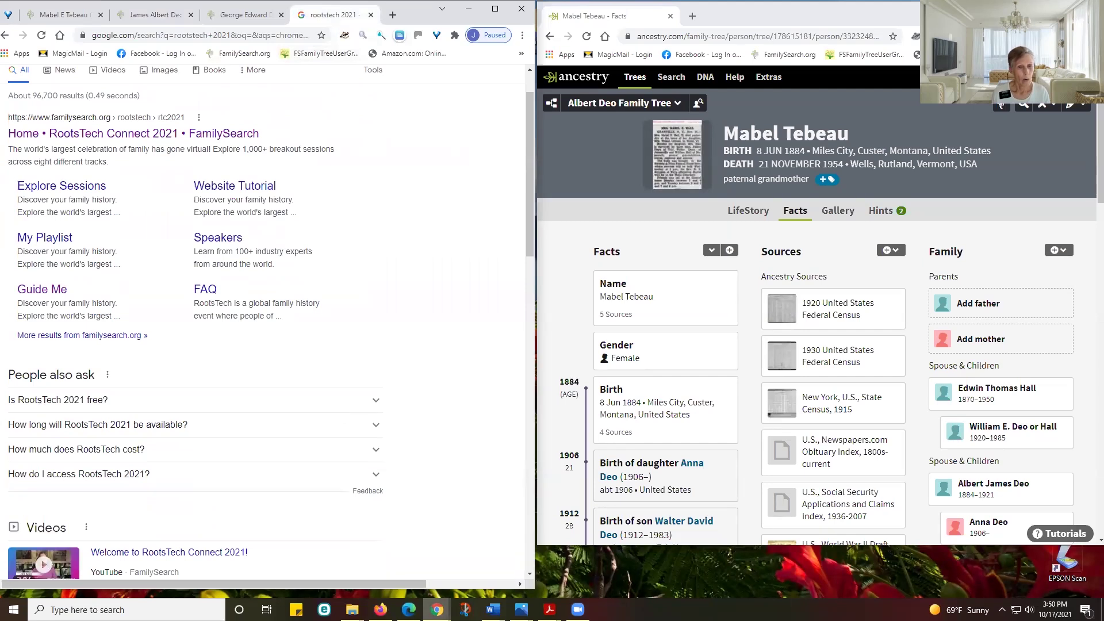
mouse_move(522, 608)
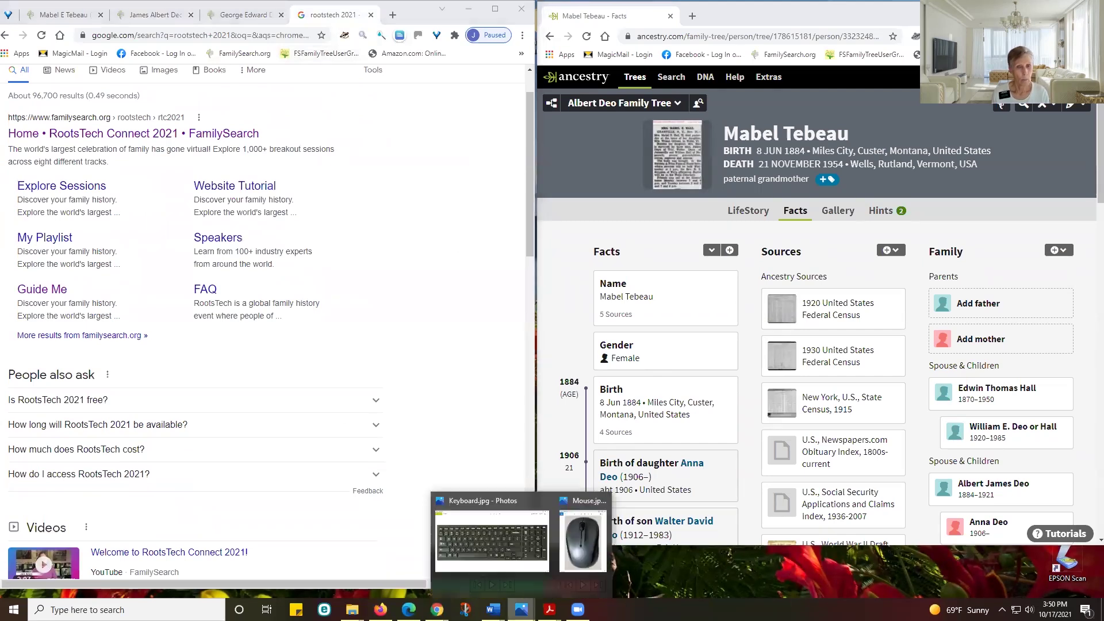
left_click(493, 546)
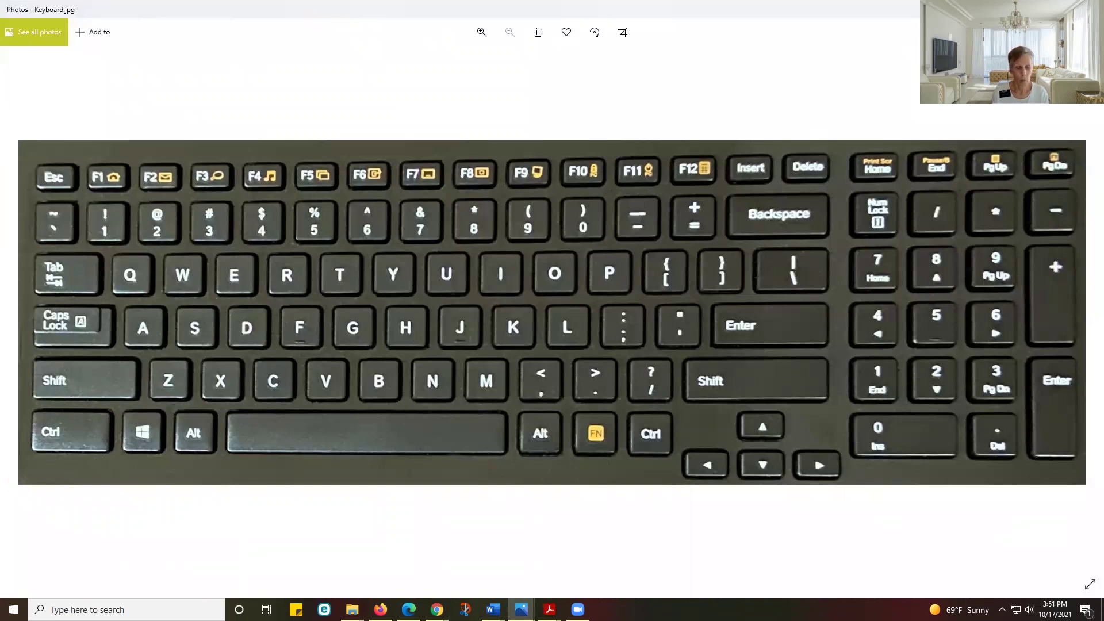
key("alt+F4")
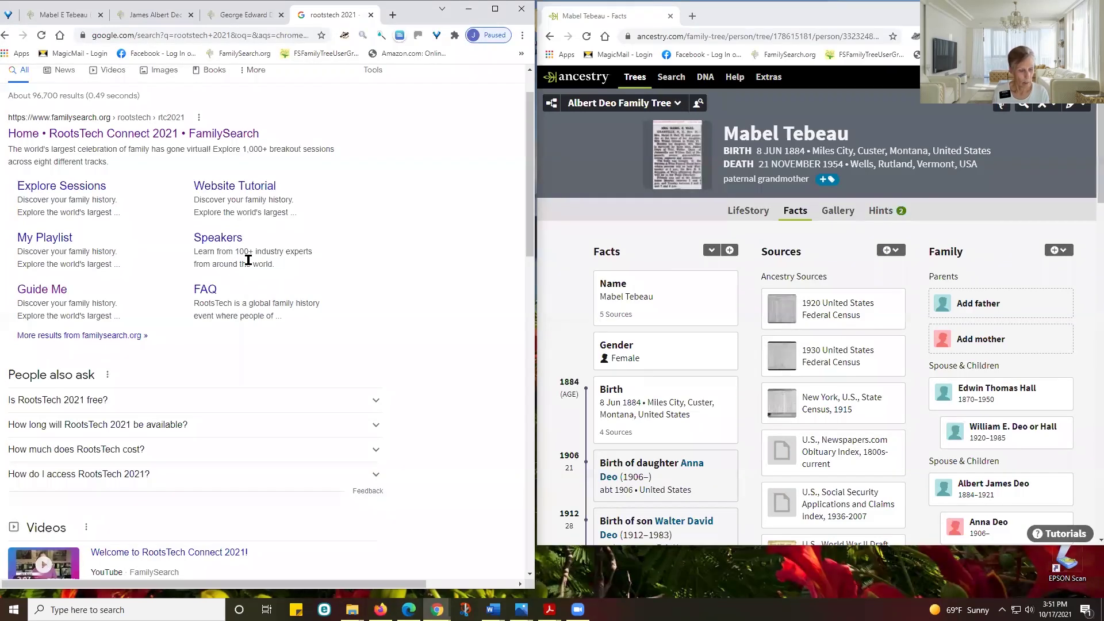
scroll(247, 262, "up", 8)
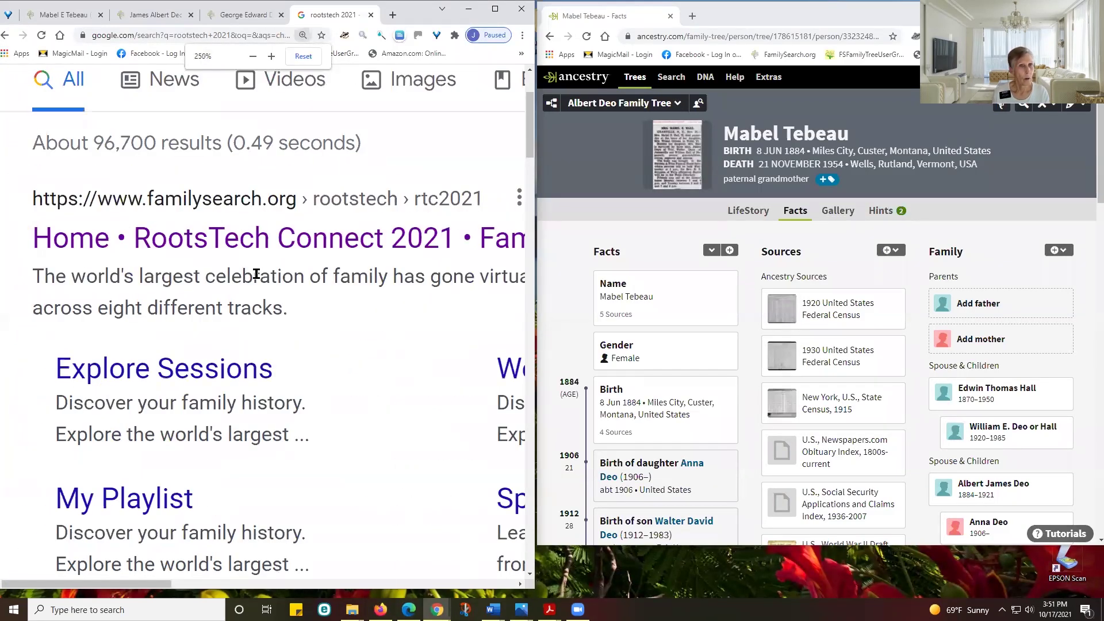
scroll(256, 275, "up", 1)
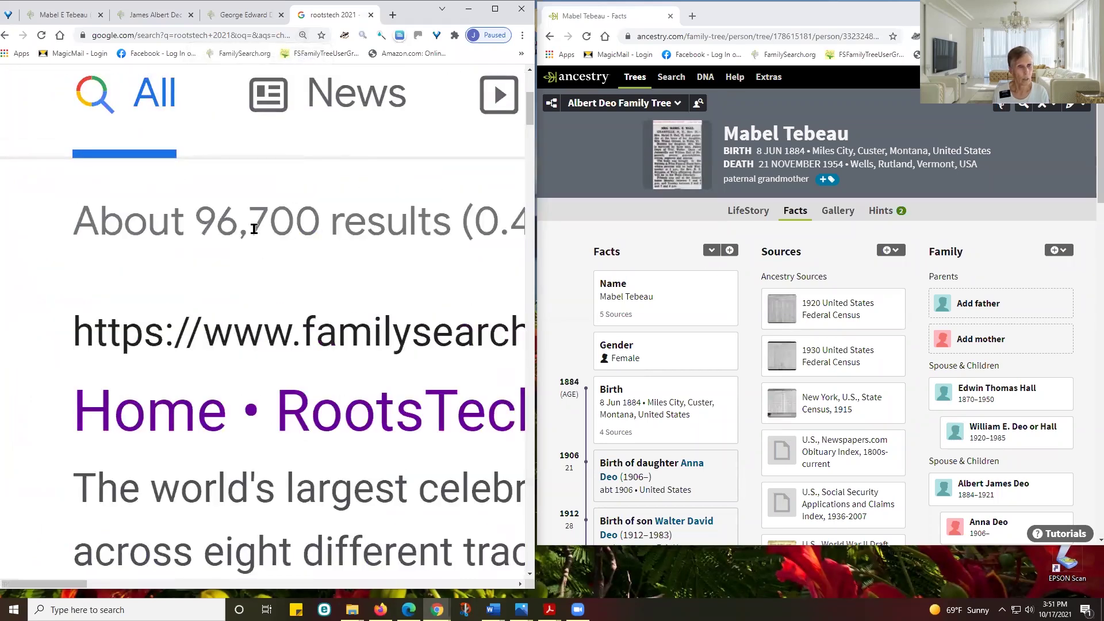
scroll(254, 233, "down", 2)
scroll(254, 233, "down", 4)
scroll(267, 258, "up", 8)
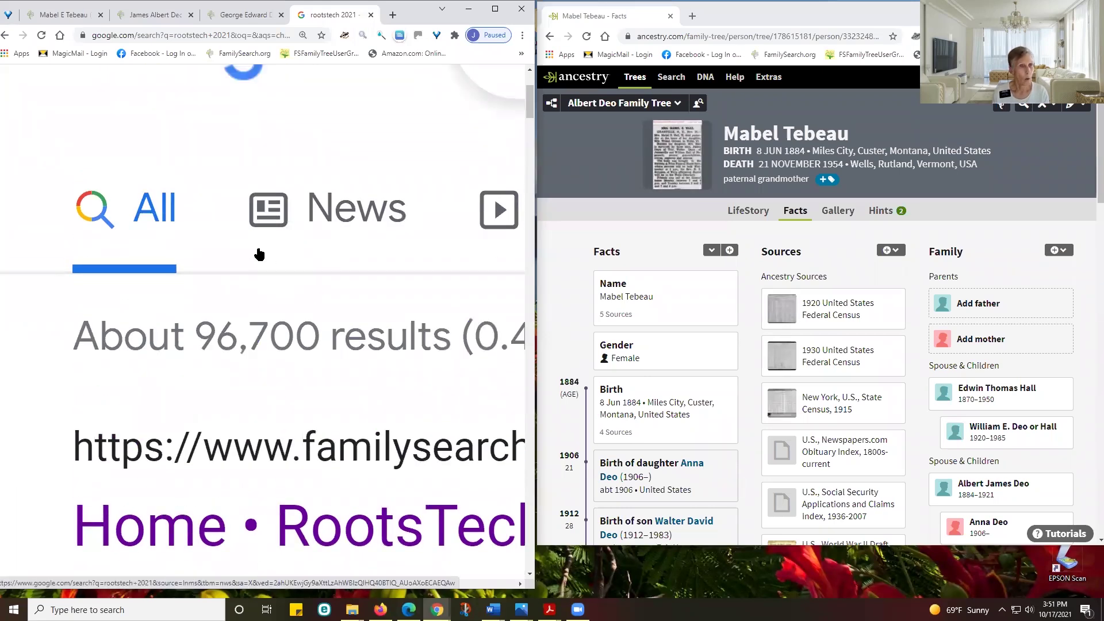
scroll(260, 254, "down", 6)
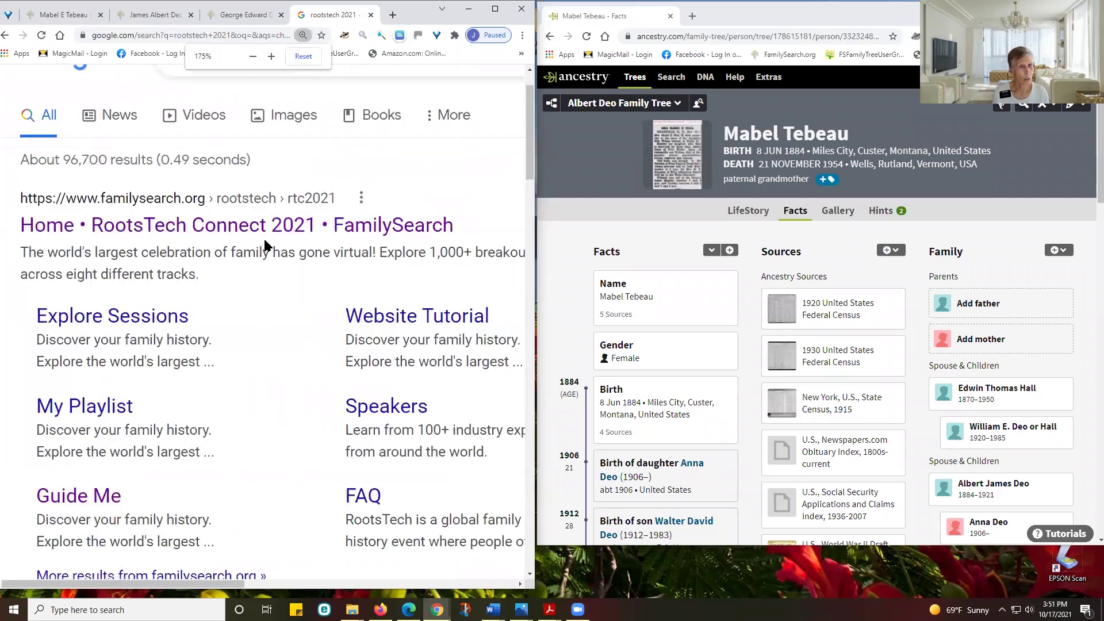
scroll(263, 240, "down", 8)
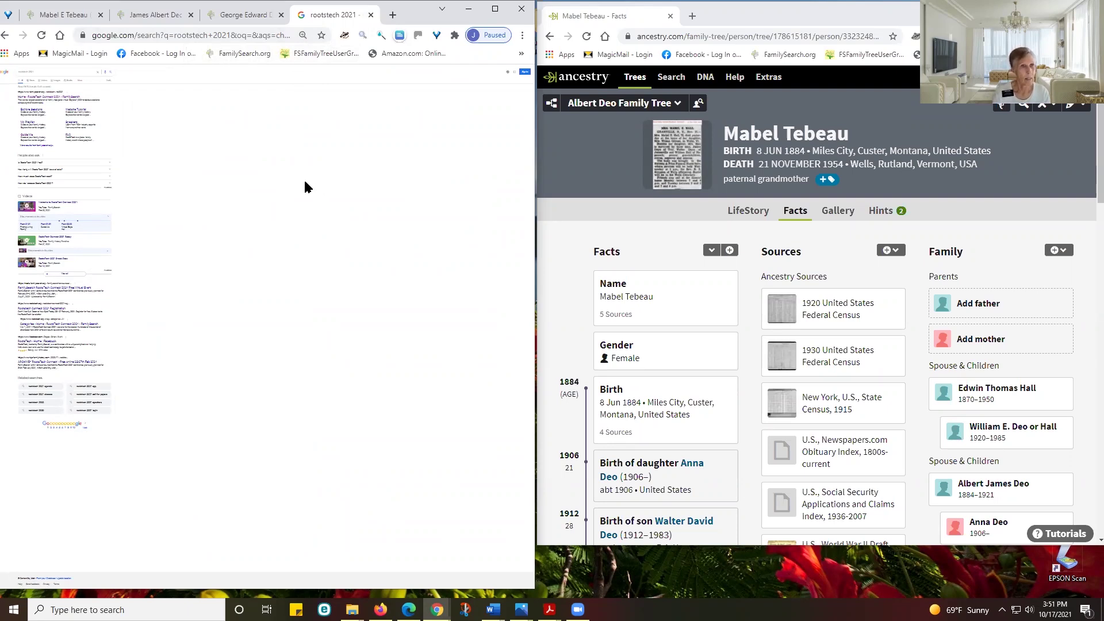
key("ctrl+0")
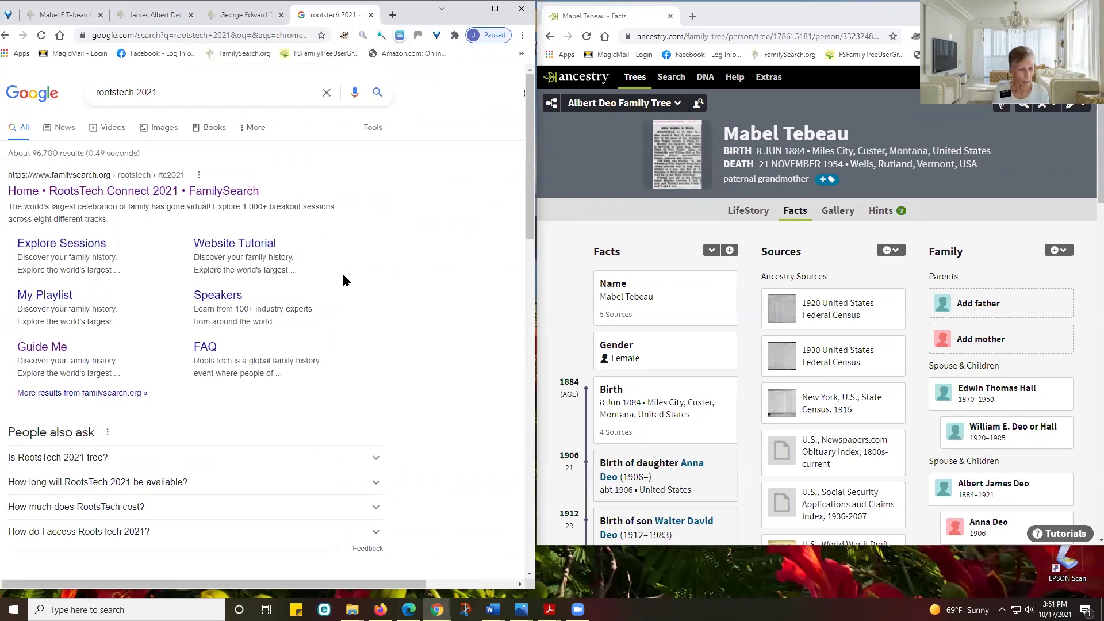
scroll(343, 275, "up", 9)
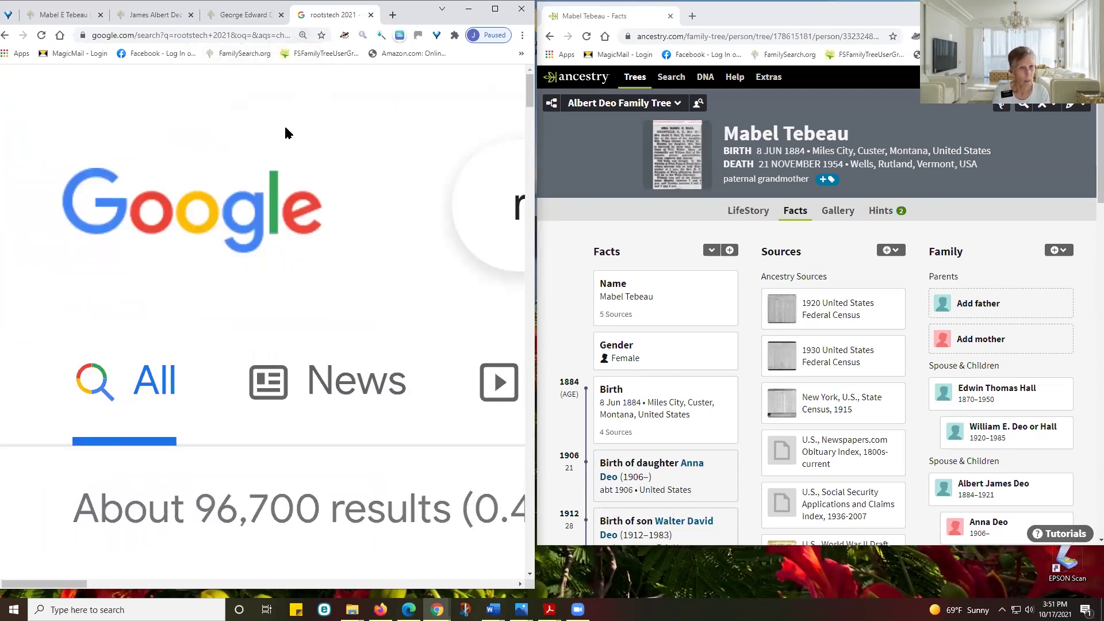
key("ctrl+0")
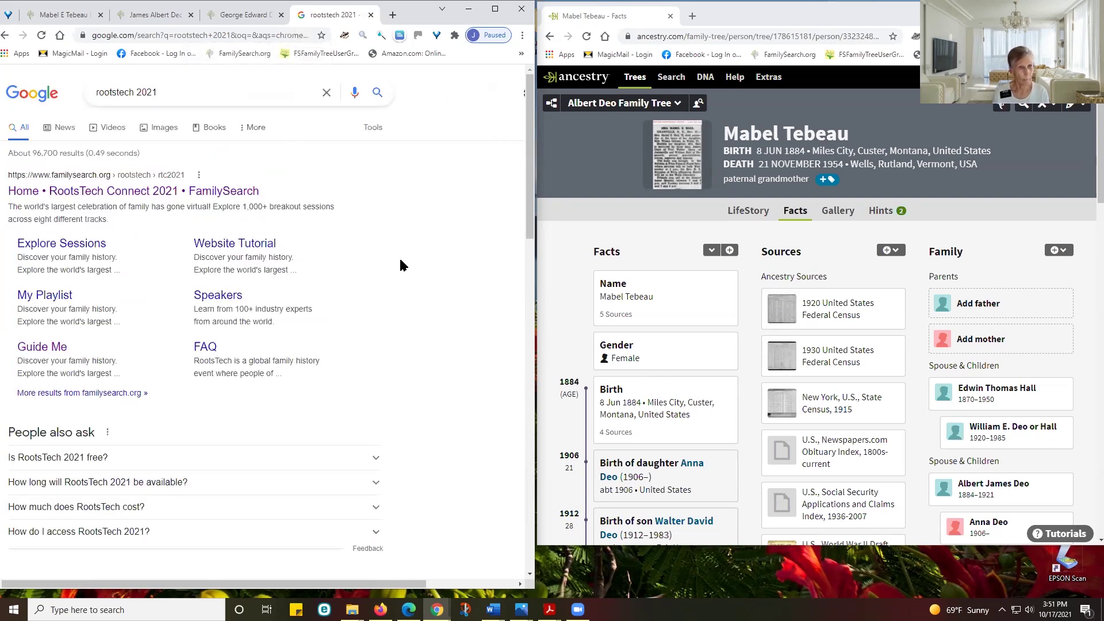
scroll(331, 319, "down", 3)
scroll(339, 312, "up", 3)
right_click(98, 193)
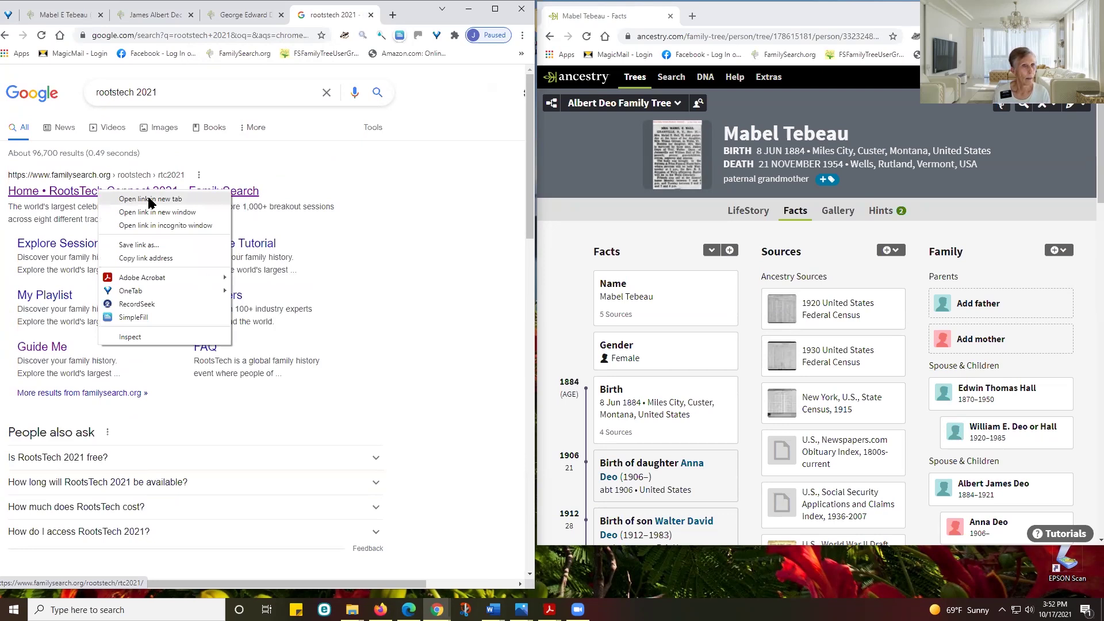
left_click(402, 213)
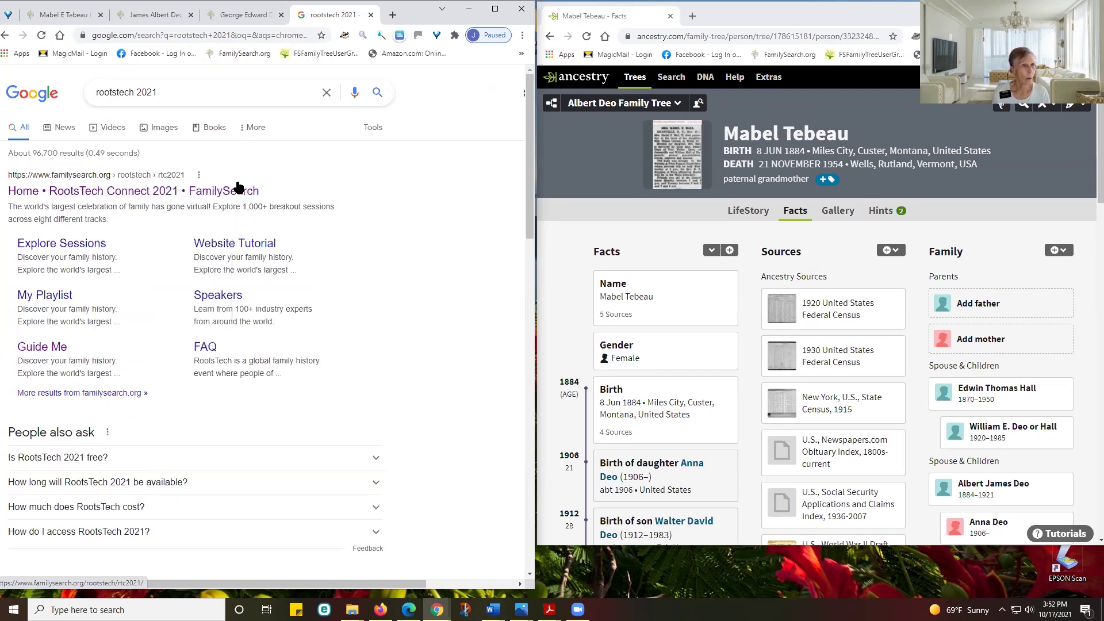
left_click(118, 191)
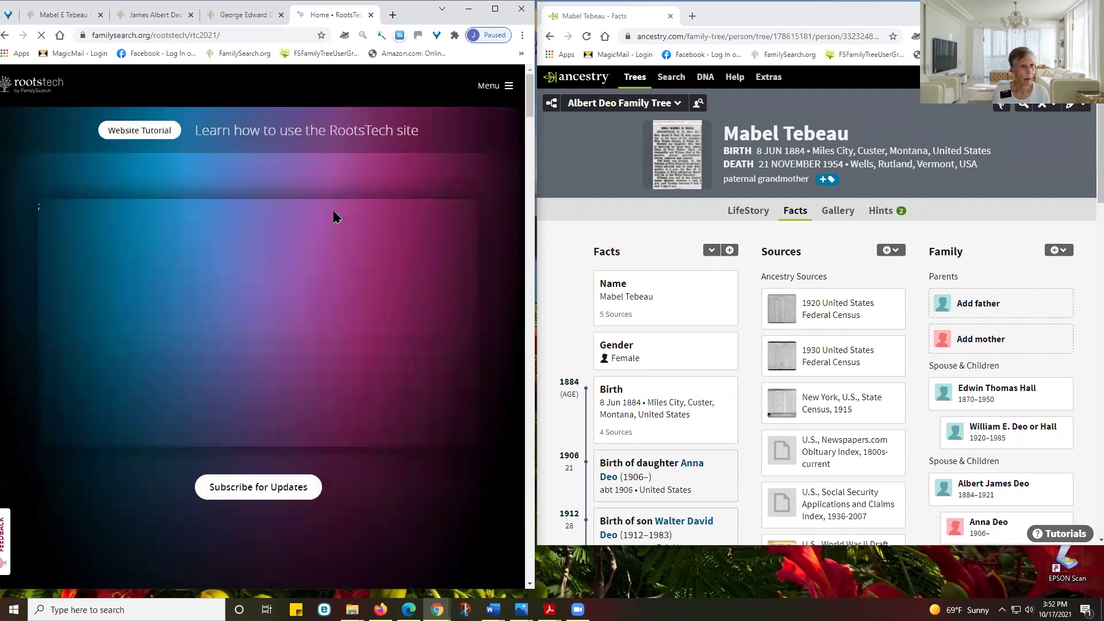
scroll(333, 212, "down", 6)
scroll(335, 216, "down", 7)
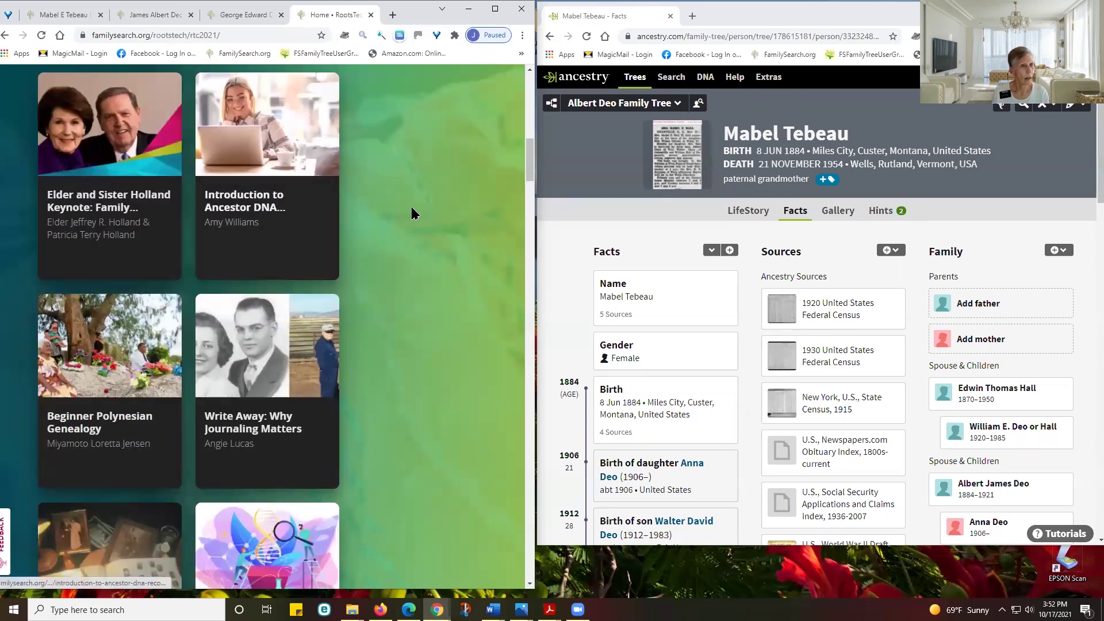
scroll(357, 248, "down", 6)
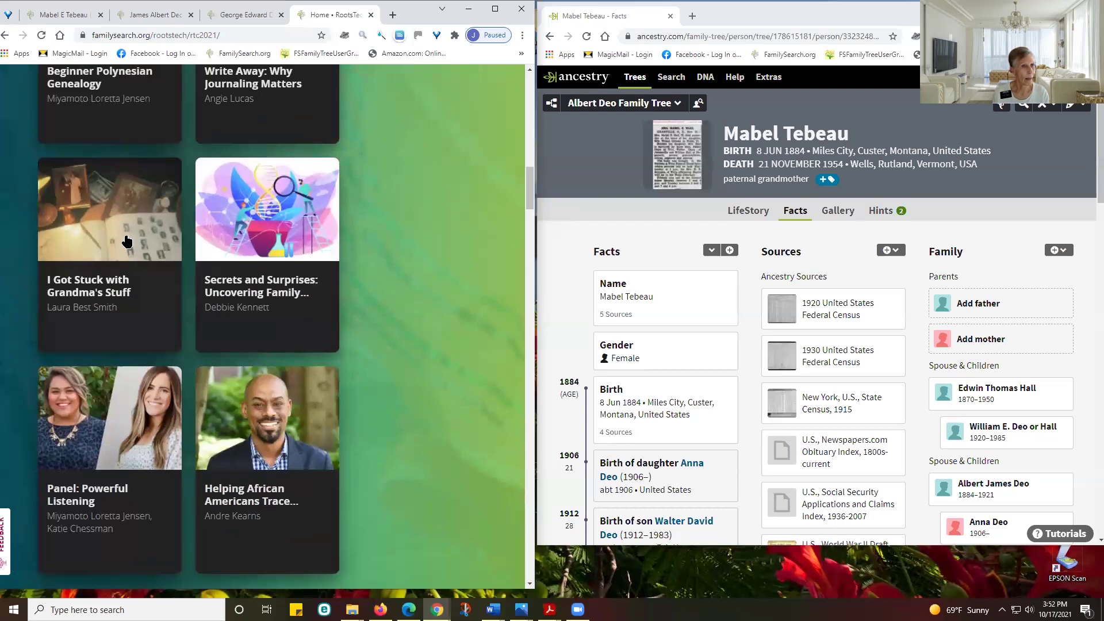
left_click(124, 233)
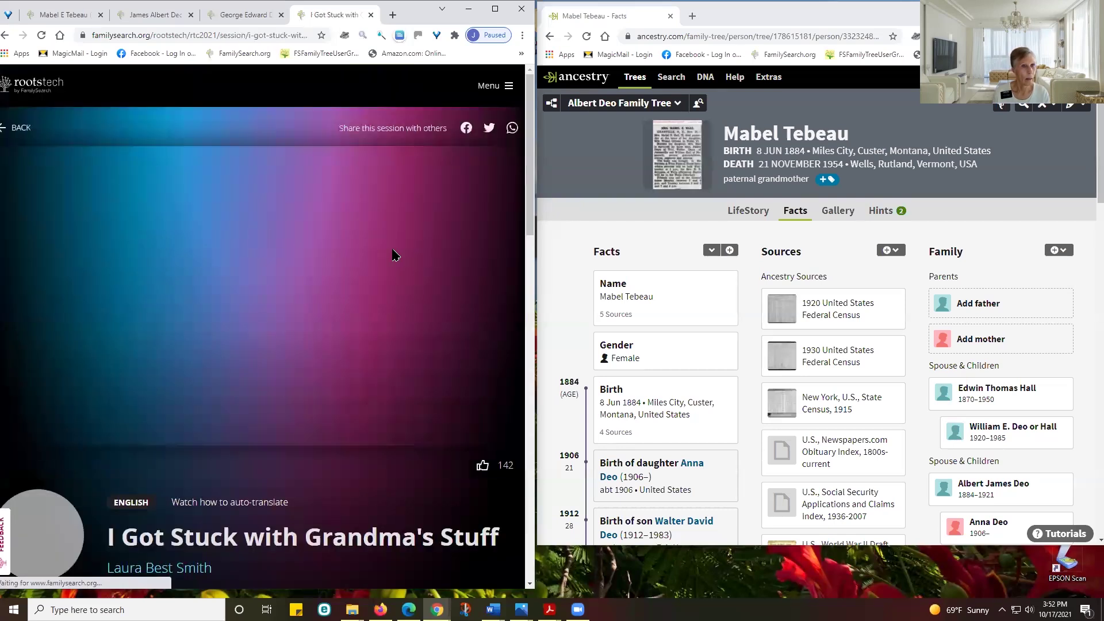
scroll(394, 254, "down", 3)
scroll(394, 254, "down", 5)
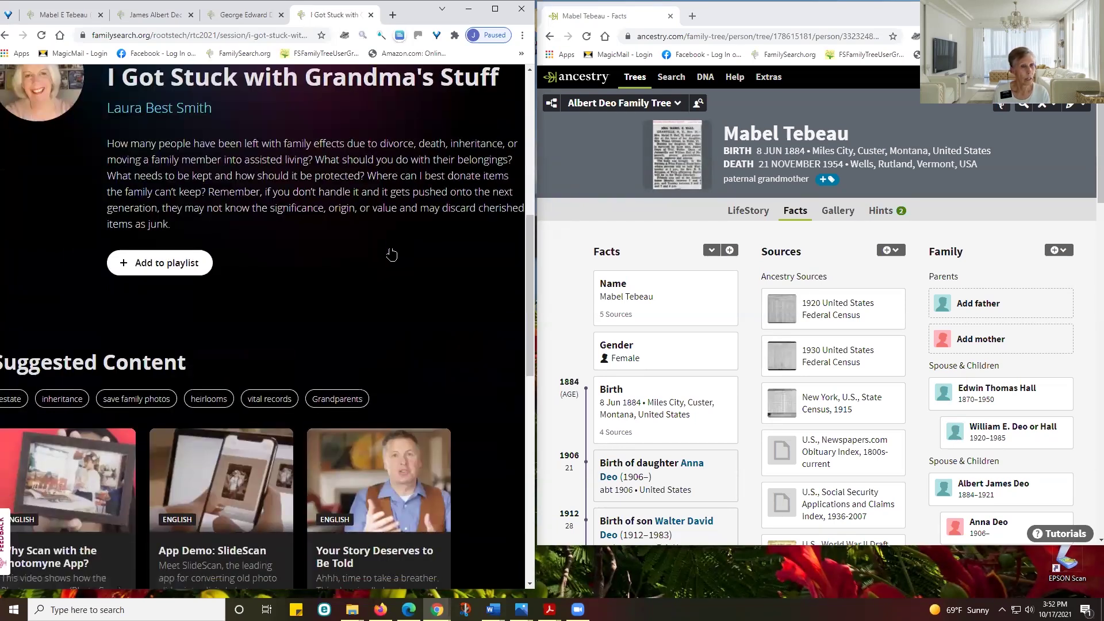
scroll(291, 123, "up", 5)
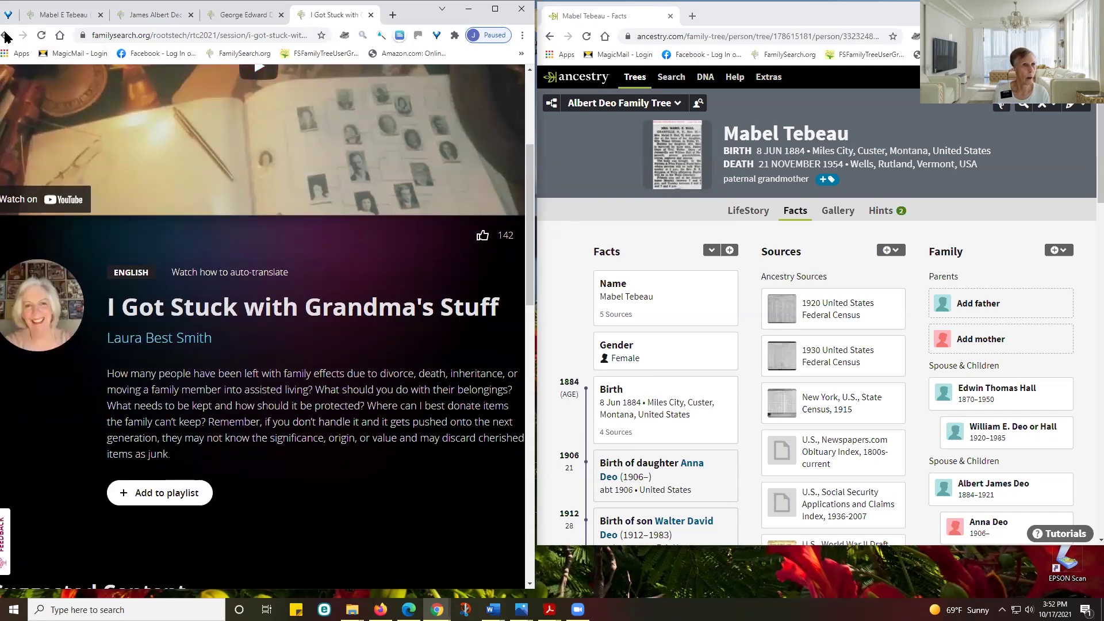
left_click(5, 35)
left_click(5, 35)
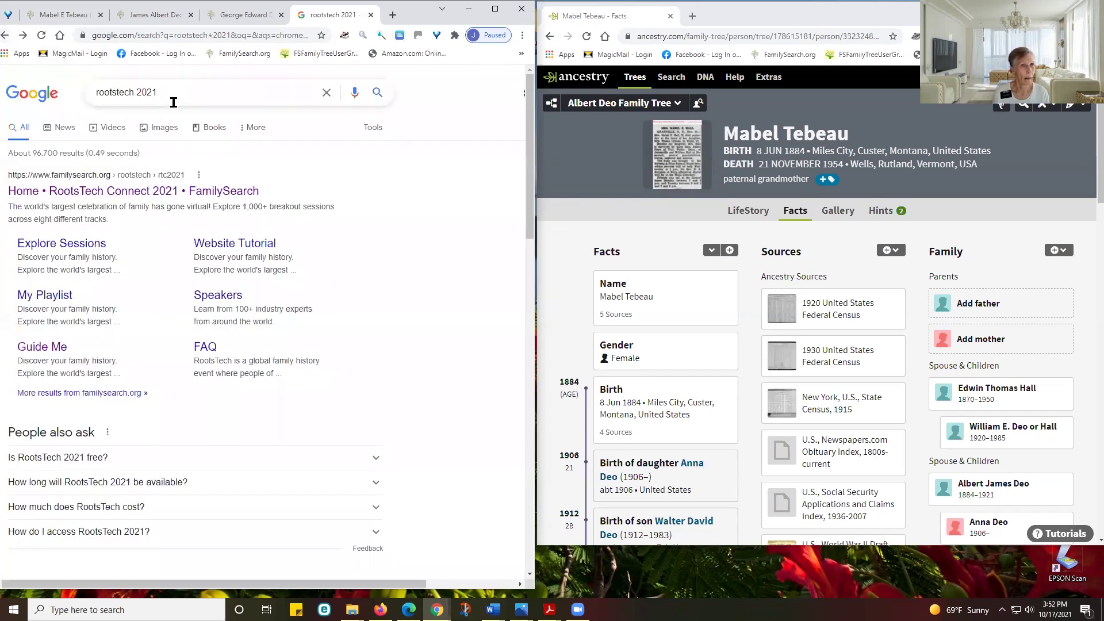
- Open the RootsTech result in a new tab from its link menu, view it, then close it
left_click_drag(412, 11, 416, 11)
right_click(158, 186)
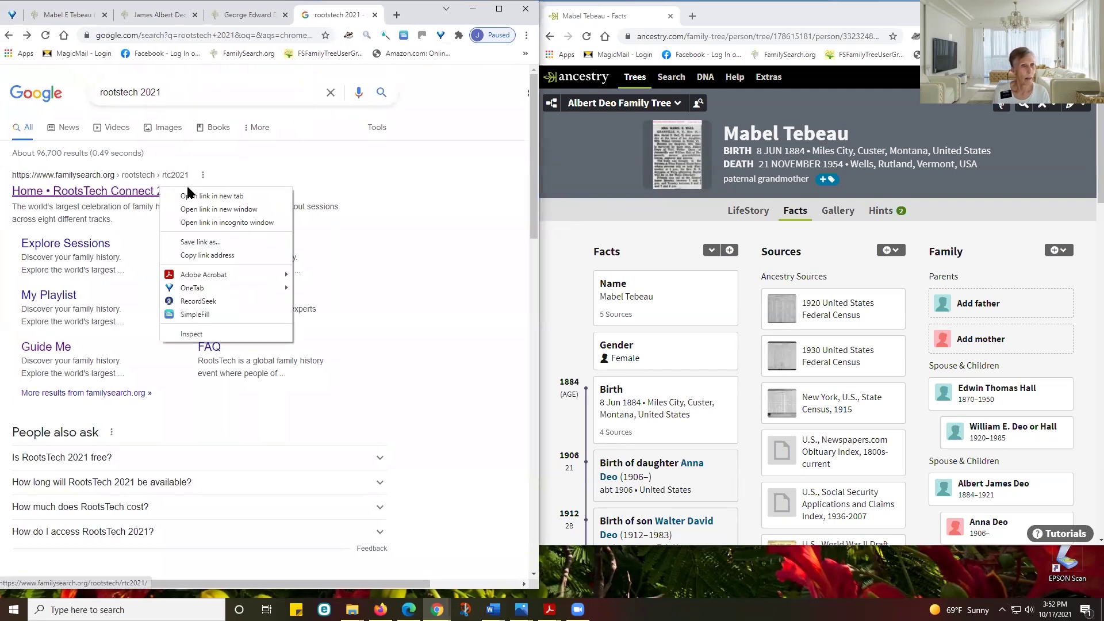
left_click(212, 195)
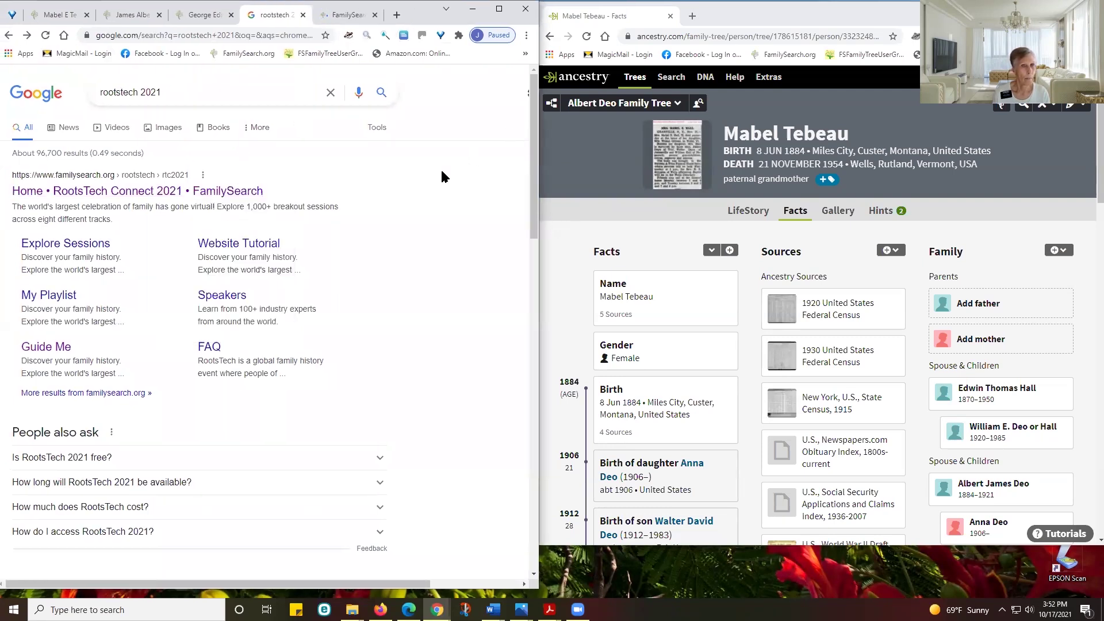
left_click(331, 15)
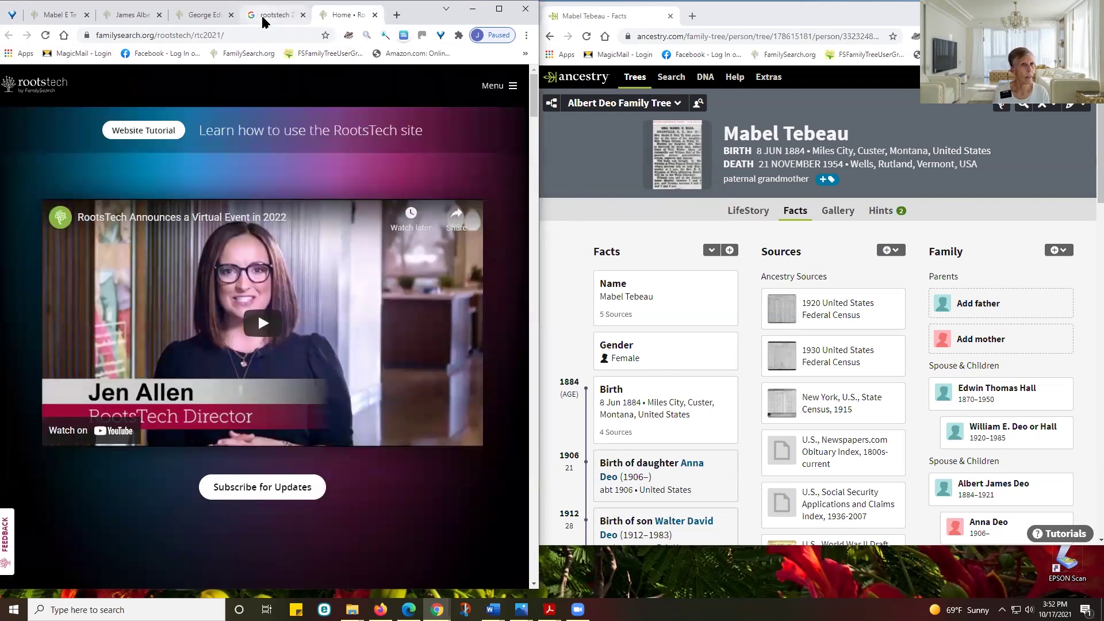
left_click(375, 15)
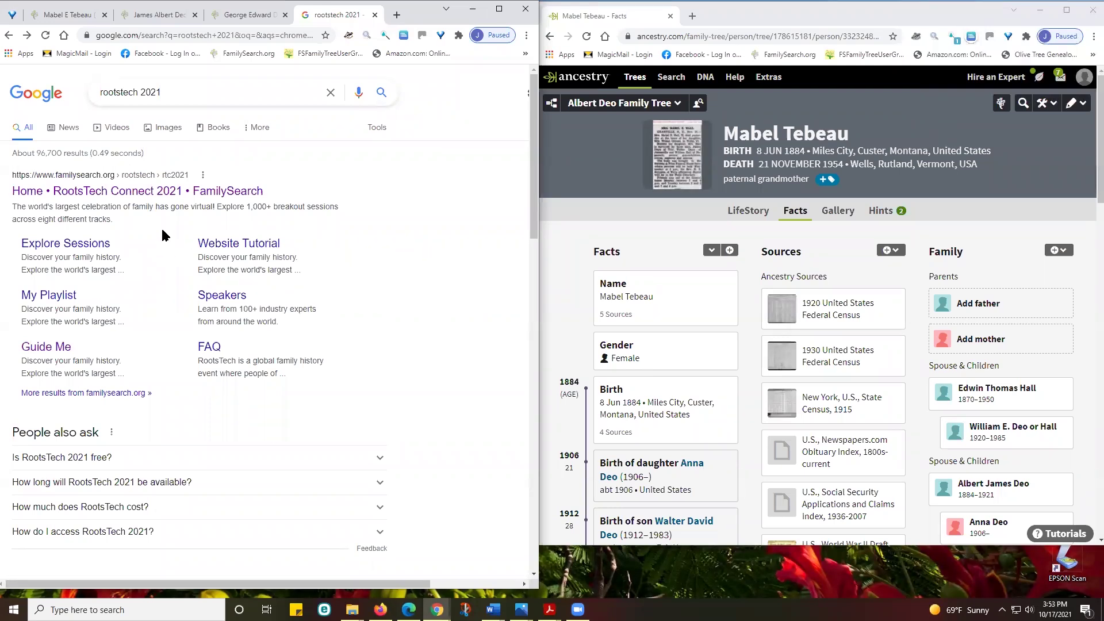
- Open the RootsTech, My Playlist and FAQ results in background tabs, then close the extra tabs
middle_click(139, 196)
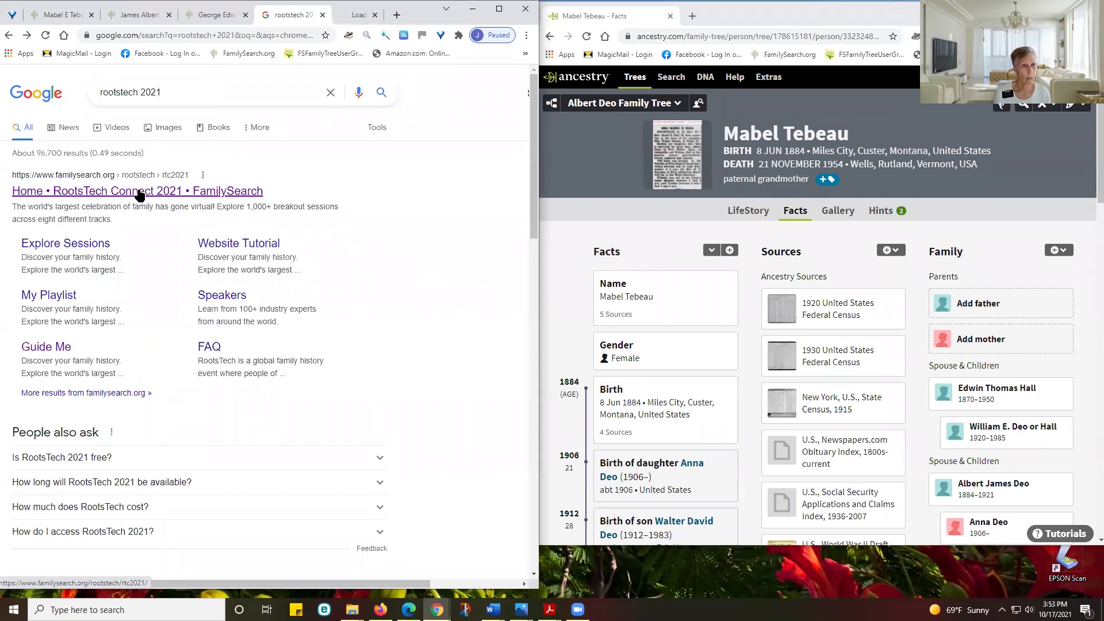
left_click(347, 17)
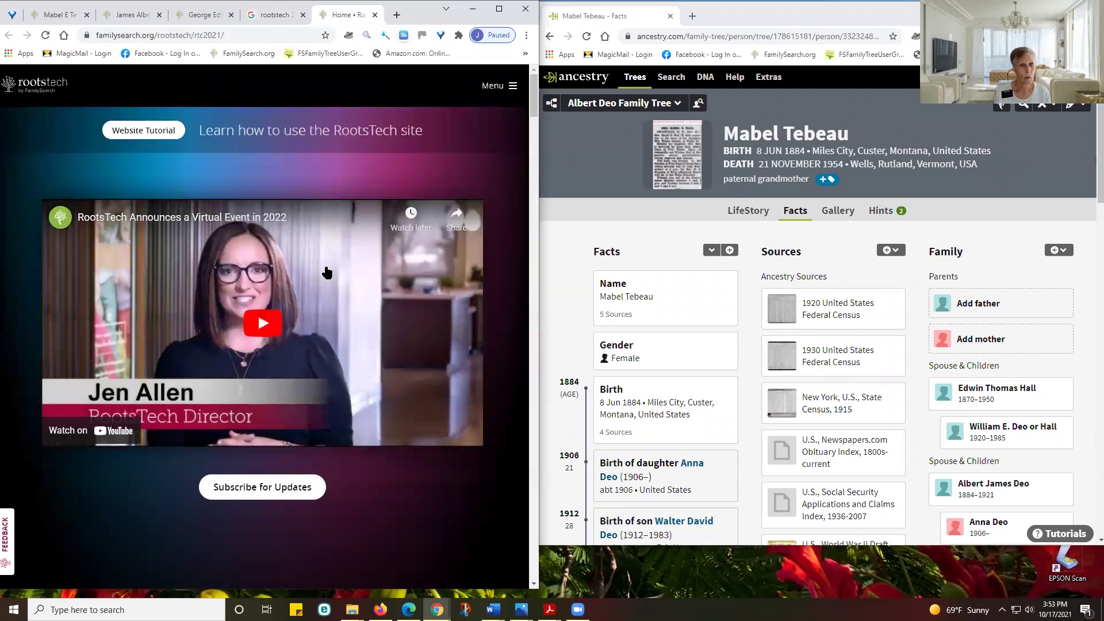
left_click(270, 15)
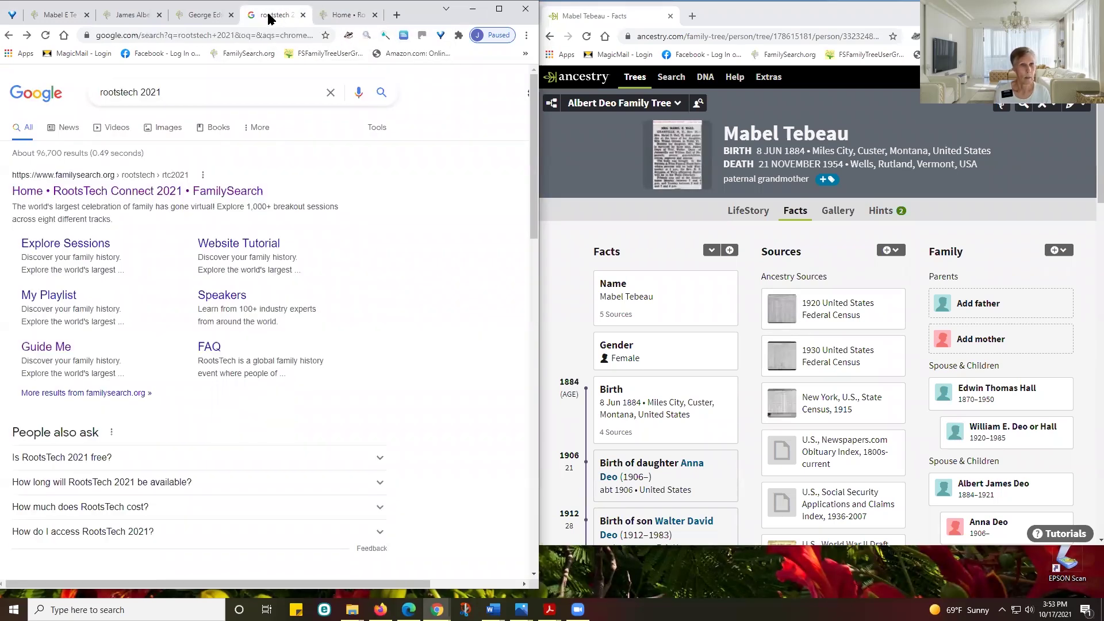
middle_click(52, 296)
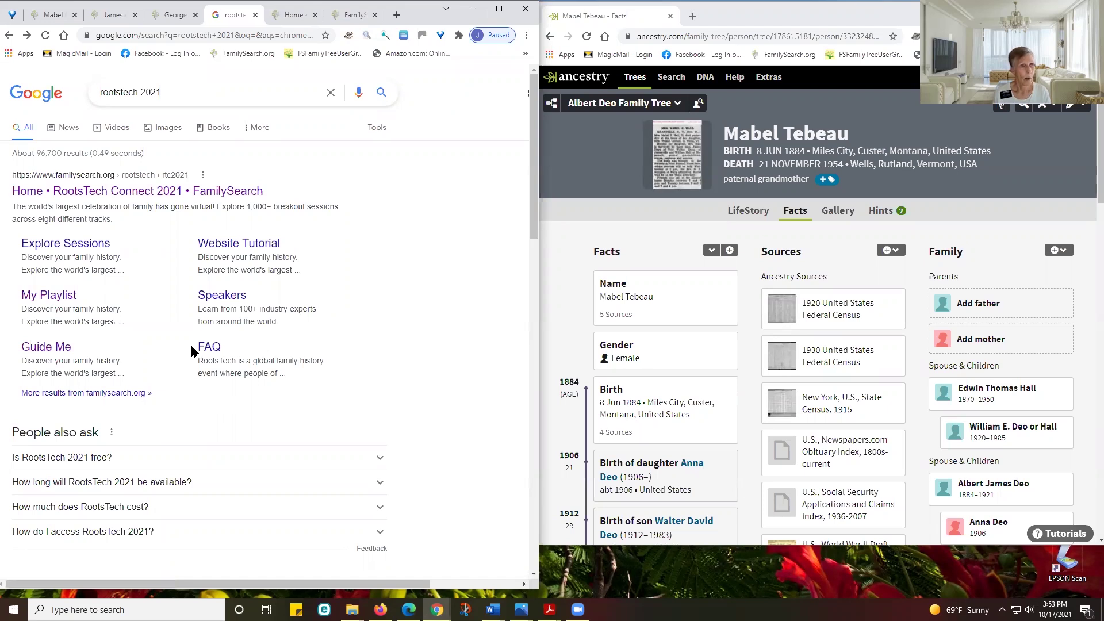
middle_click(210, 348)
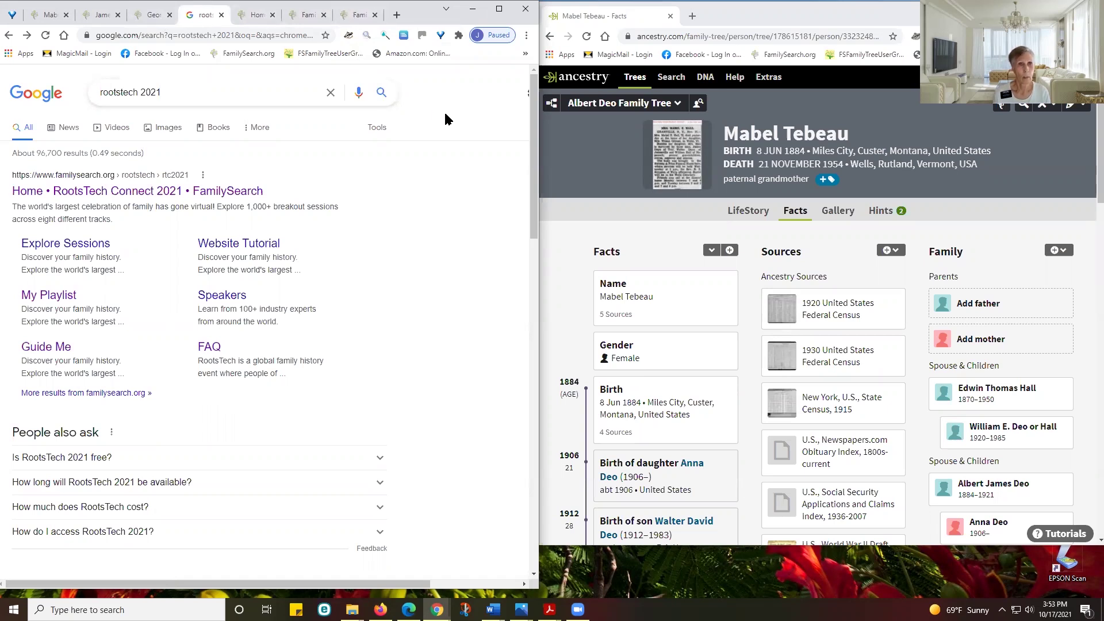
left_click(374, 15)
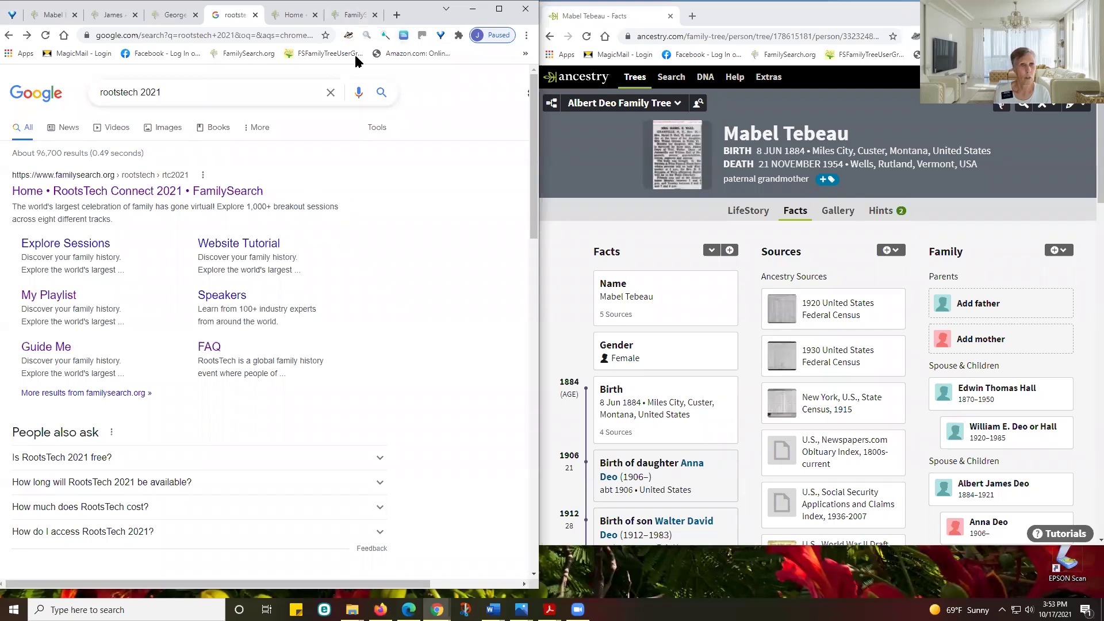
middle_click(345, 15)
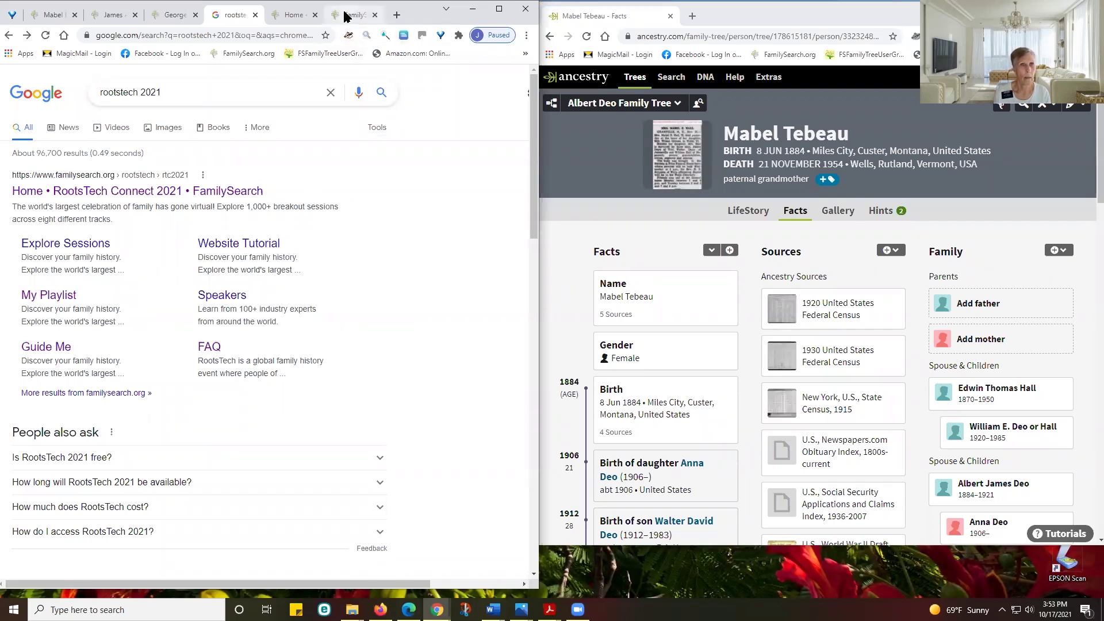
middle_click(345, 14)
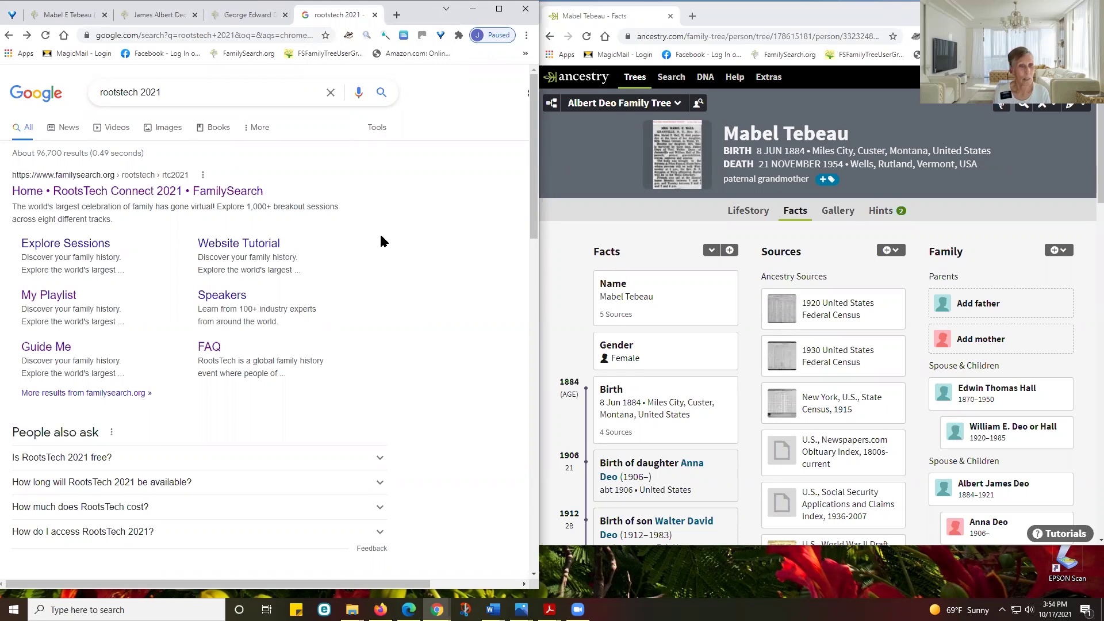
- Open the Website Tutorial and Speakers results in background tabs, then close the Speakers tab
middle_click(373, 251)
middle_click(374, 251)
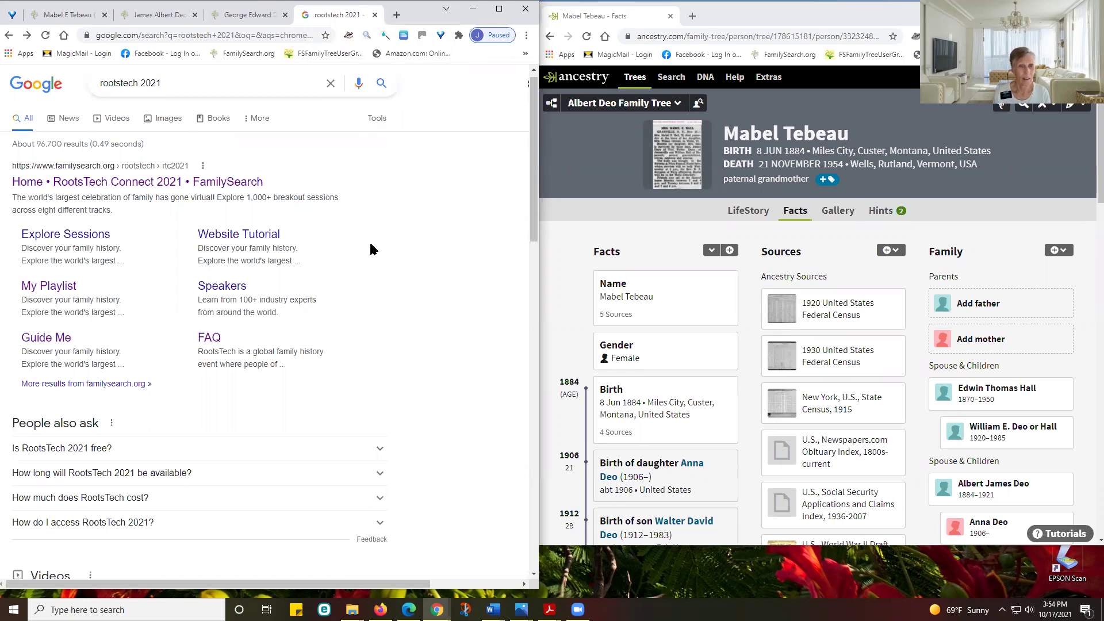
middle_click(223, 236)
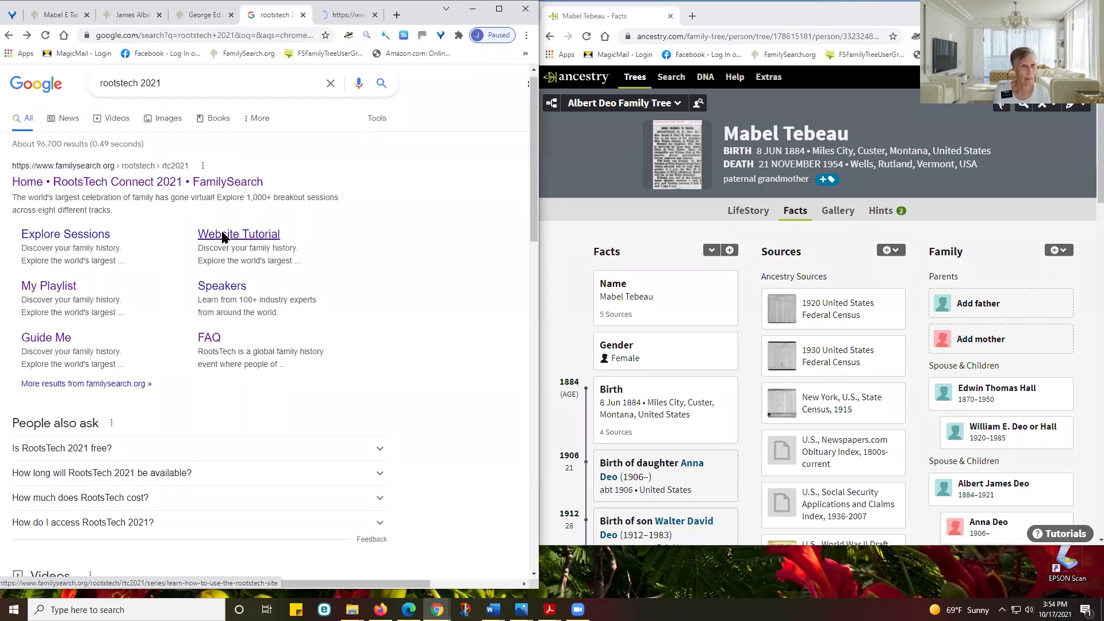
middle_click(218, 286)
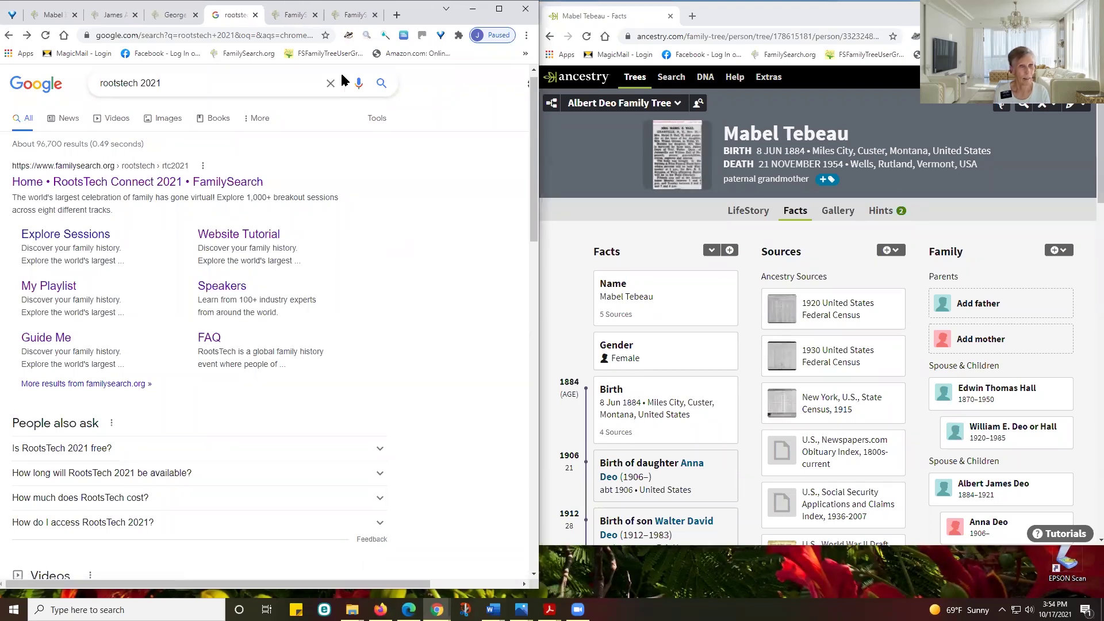
middle_click(353, 15)
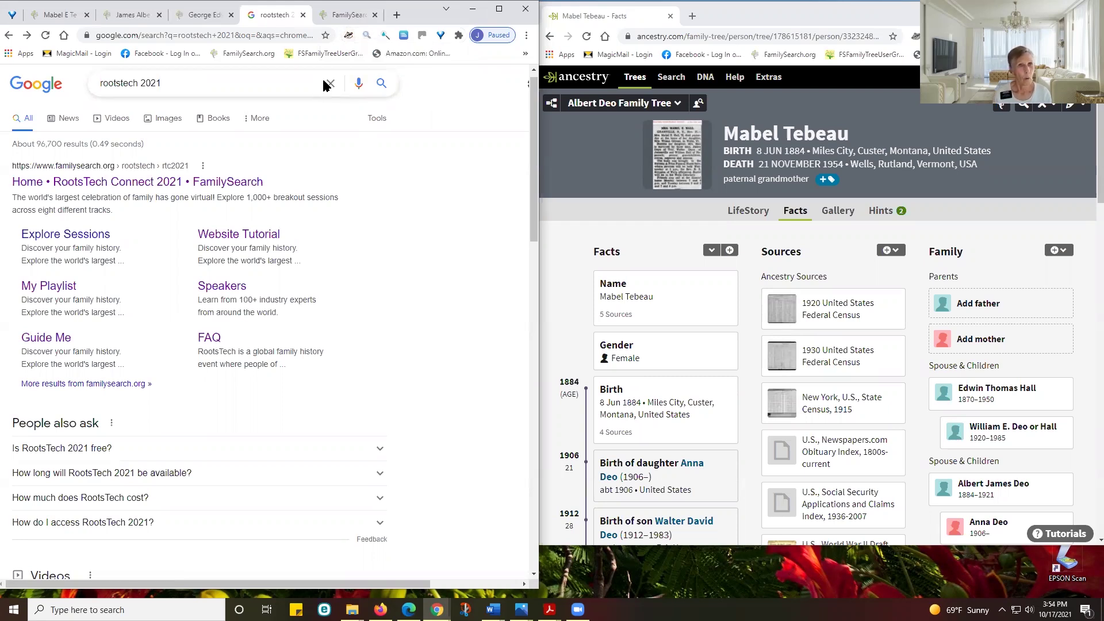
- Search 'archives en ligne val de marne' from the tutorial tab's address bar, declining to translate the results
left_click(345, 15)
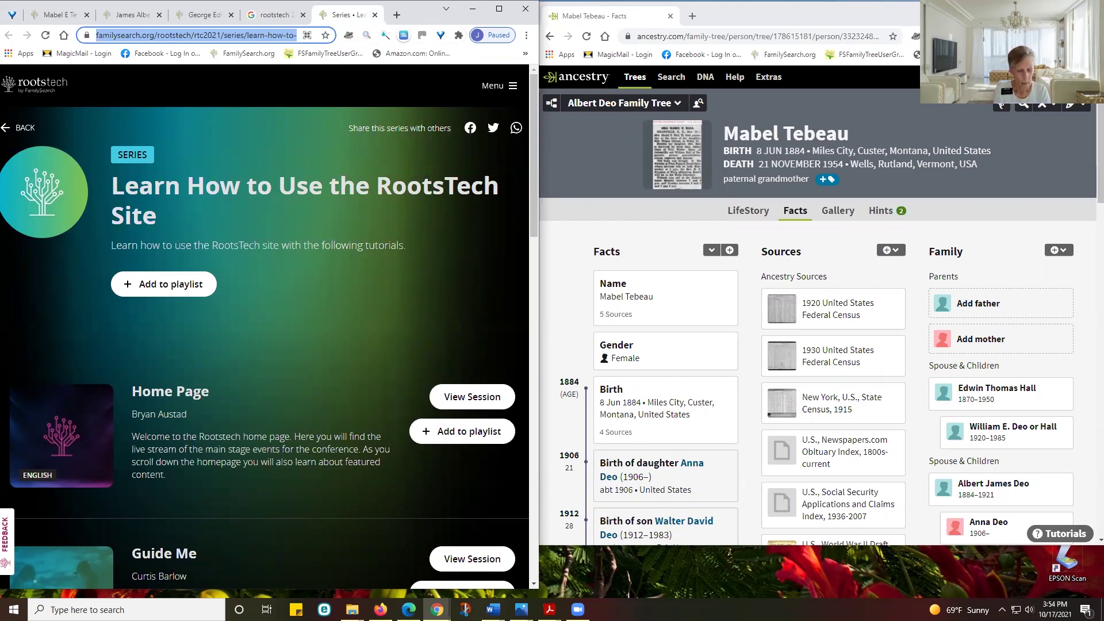
type("a")
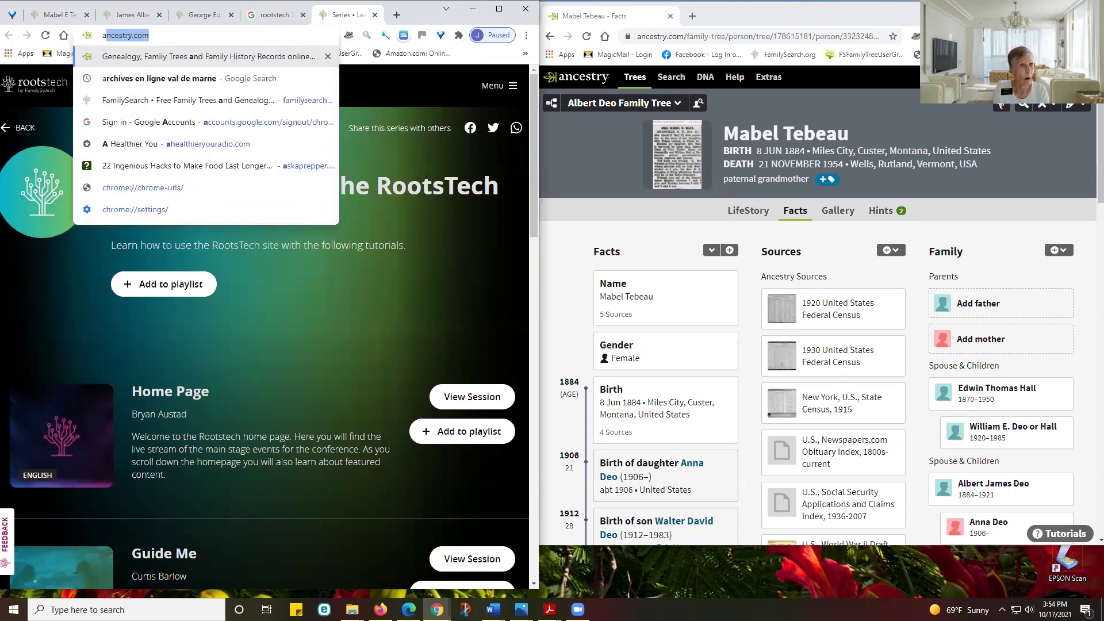
type("r")
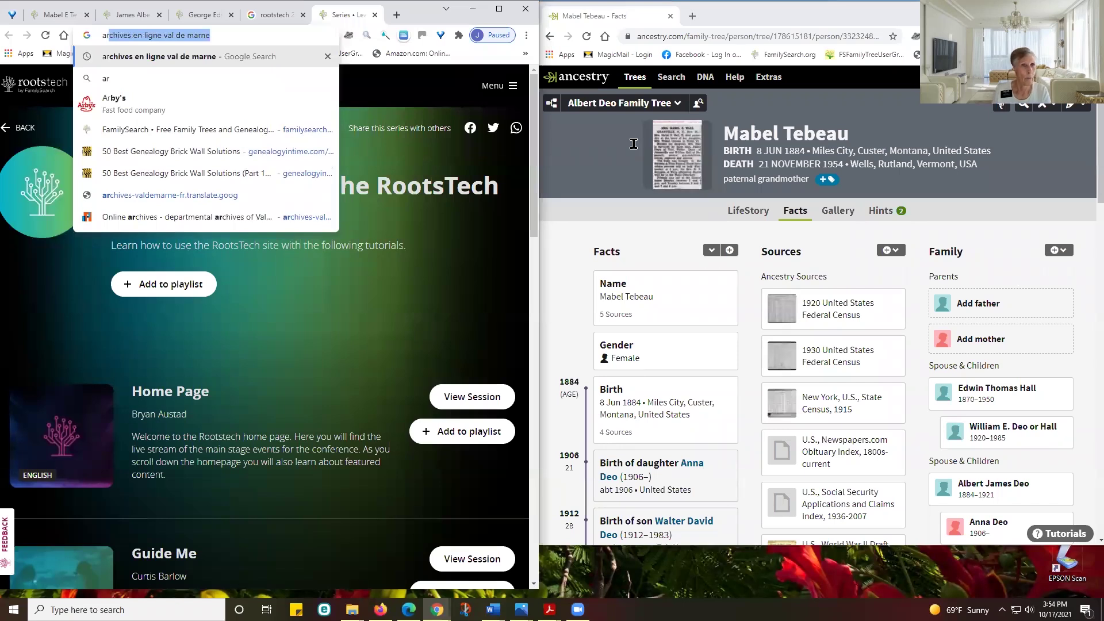
left_click(162, 55)
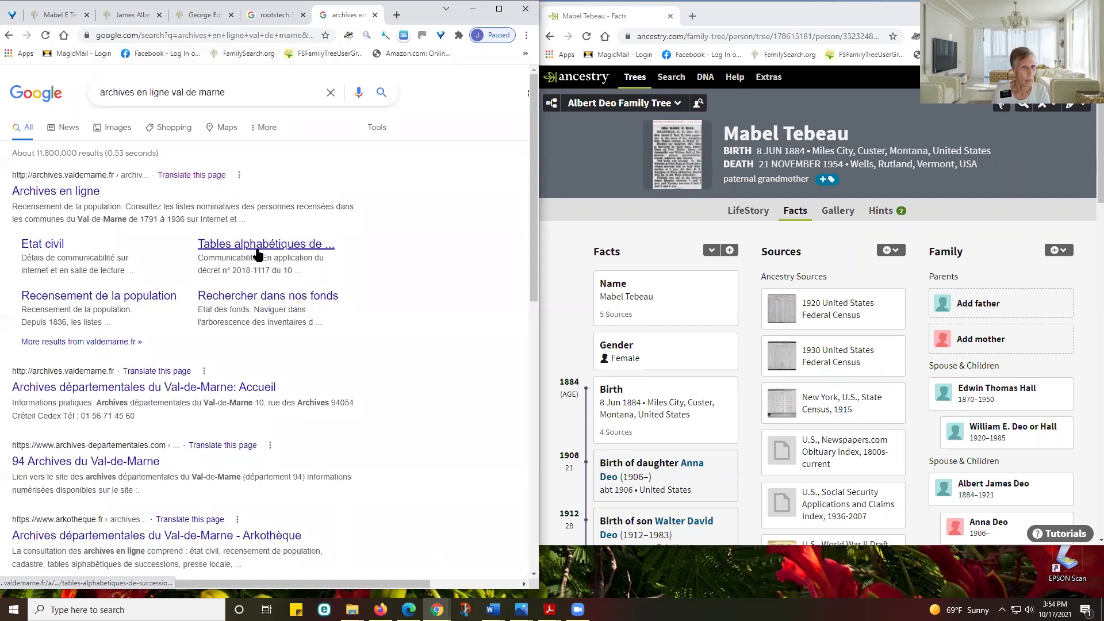
scroll(264, 282, "down", 5)
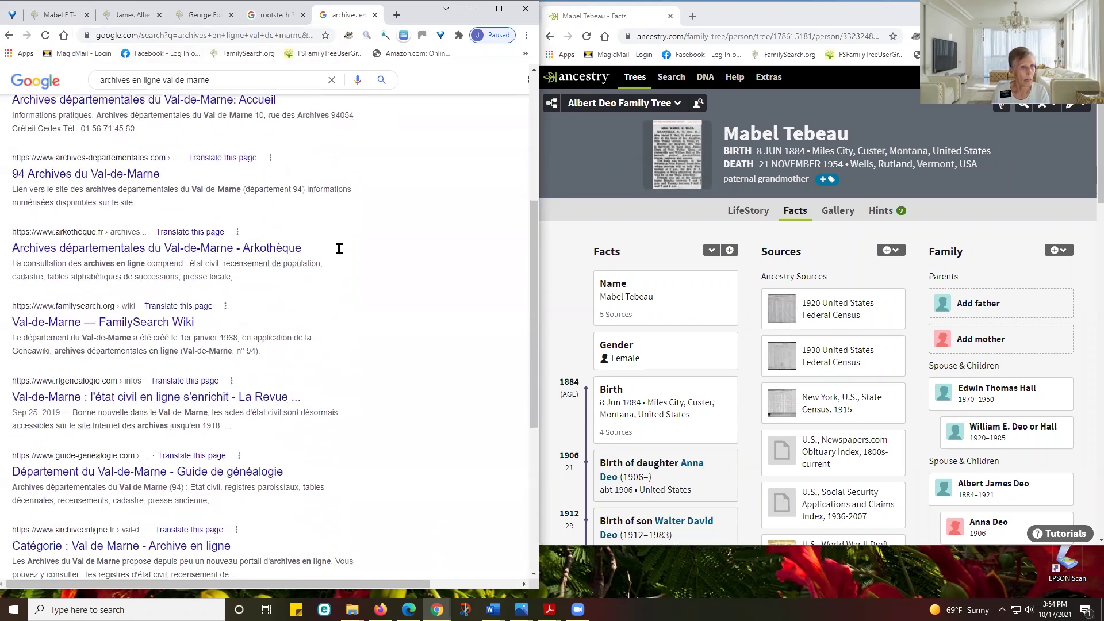
scroll(345, 249, "down", 3)
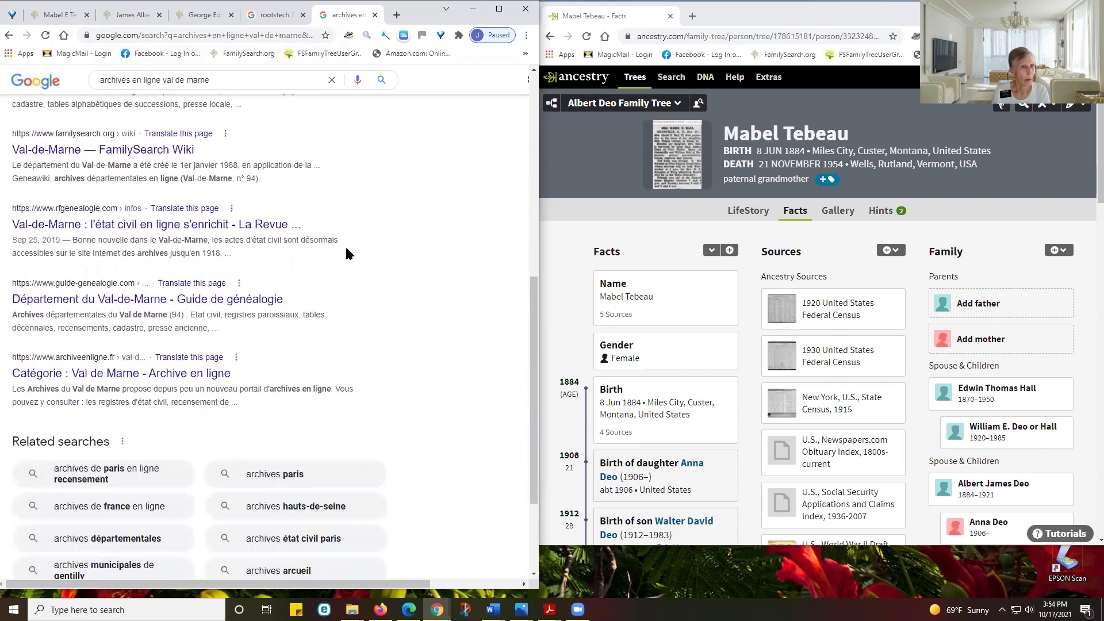
scroll(346, 253, "up", 3)
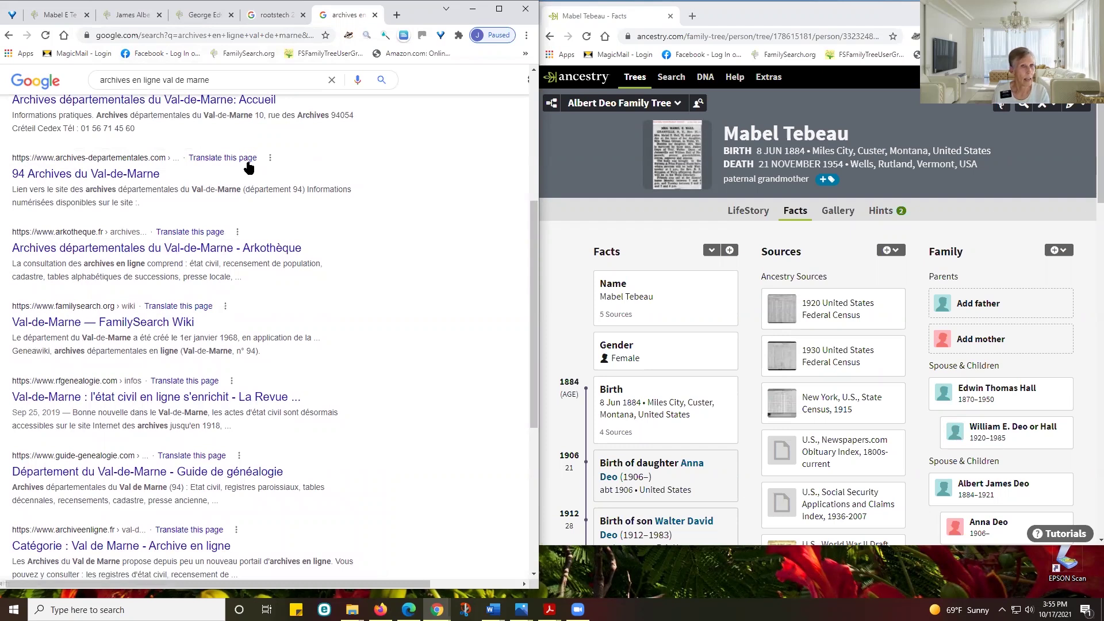
right_click(380, 181)
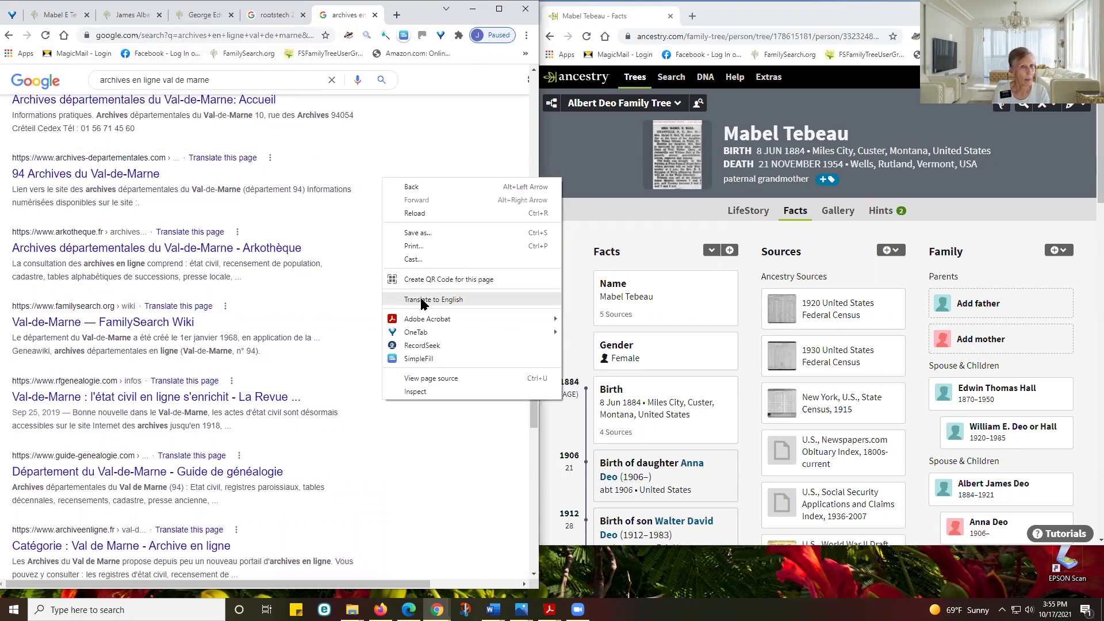
left_click(369, 122)
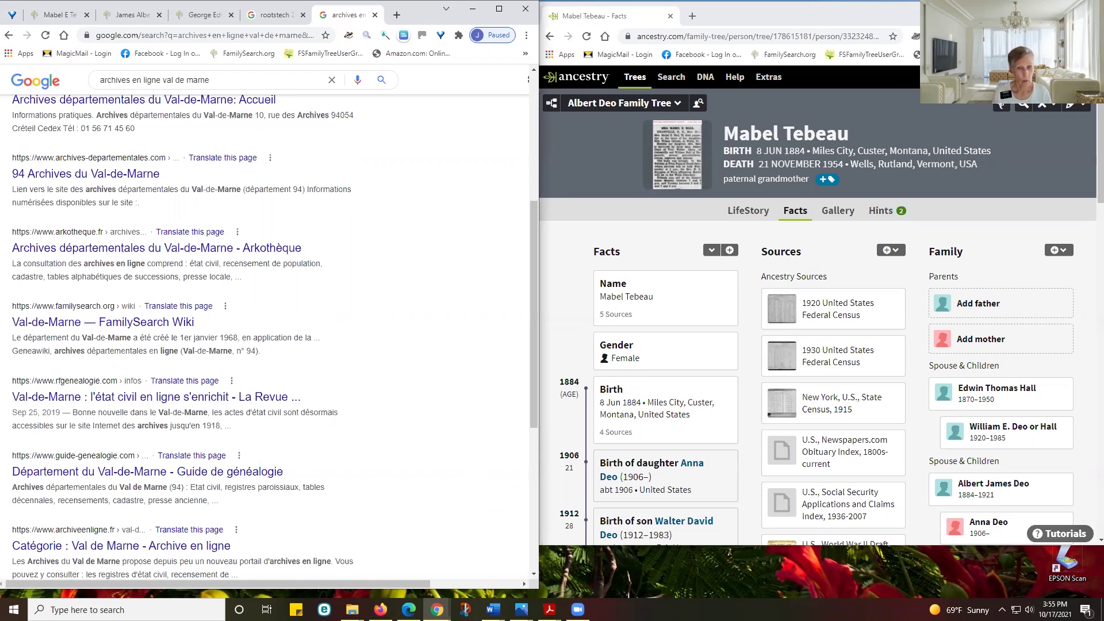
left_click(521, 609)
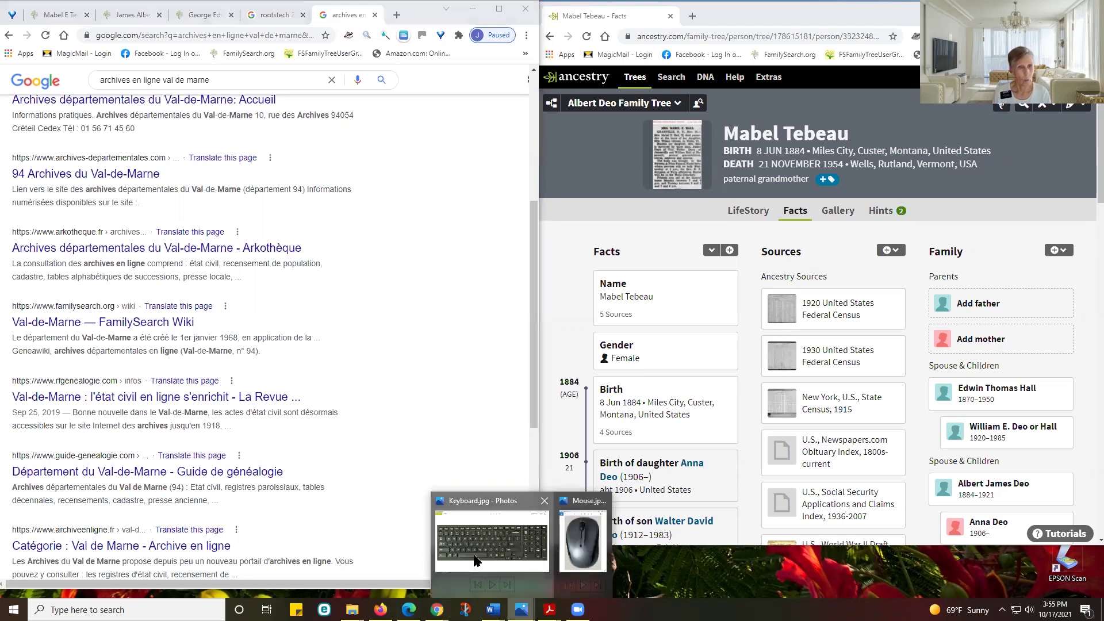
left_click(478, 561)
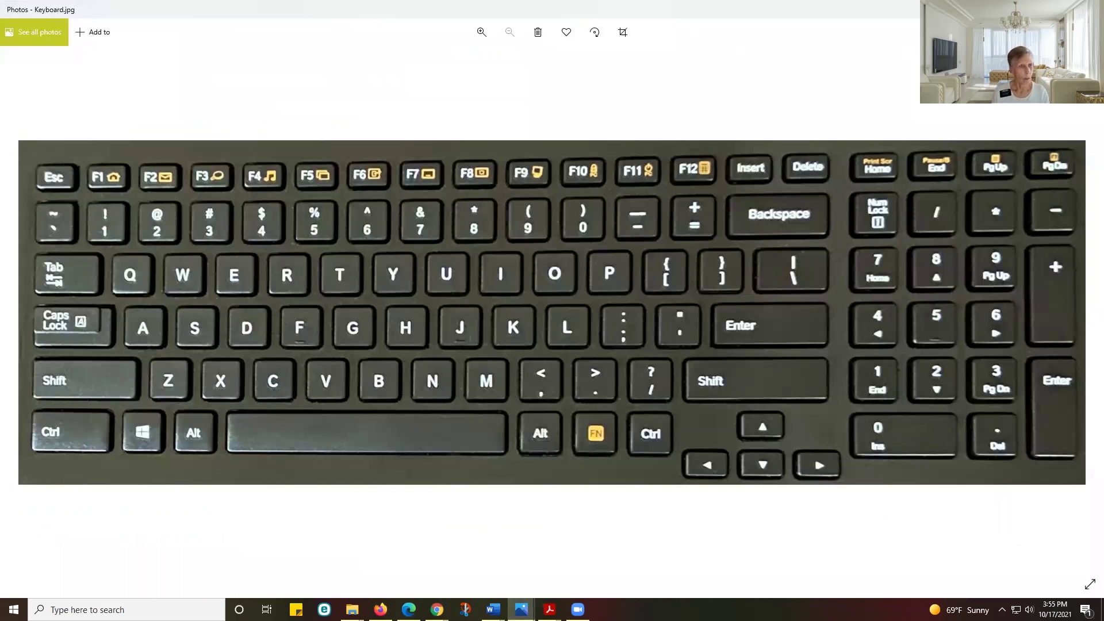
key("super+Down")
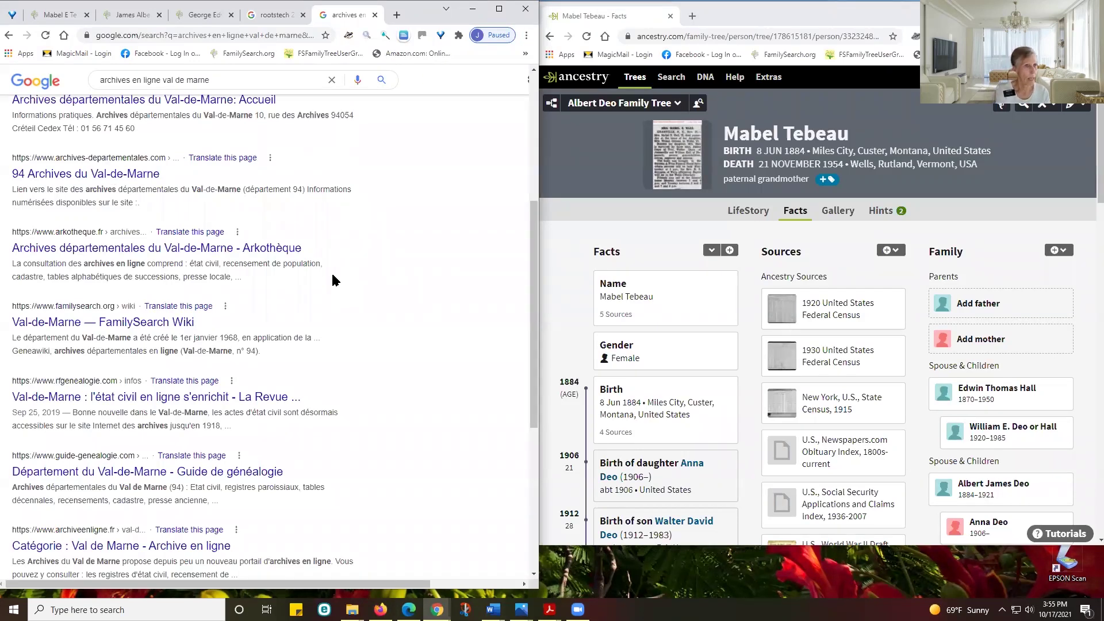
- Press Ctrl+A on the Val-de-Marne archives results and scroll to confirm everything is selected
key("ctrl+a")
scroll(339, 298, "down", 6)
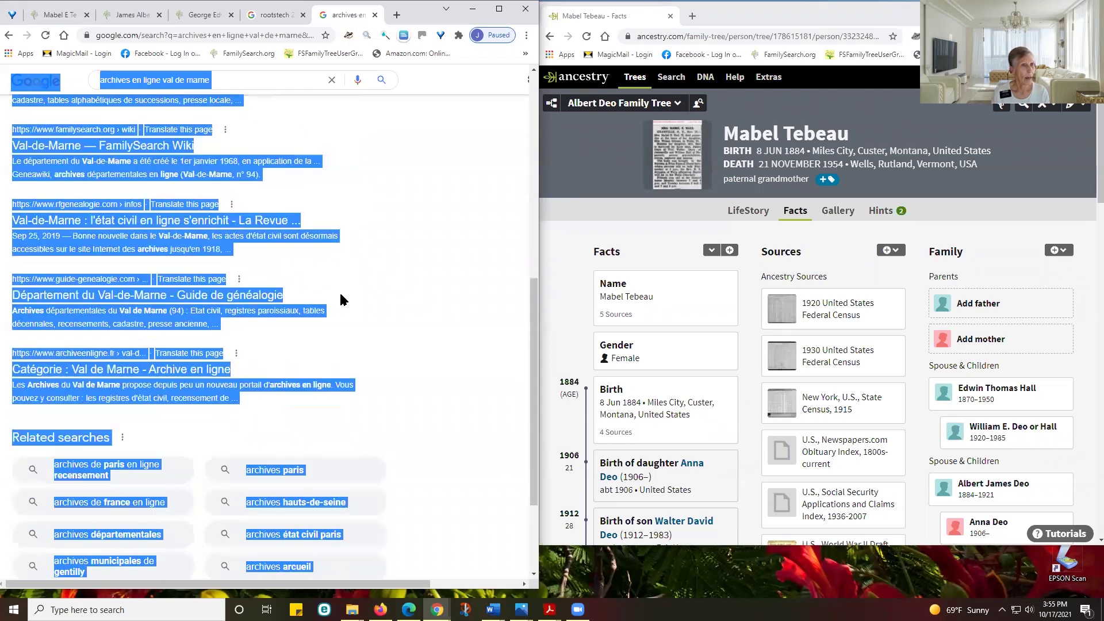
scroll(388, 306, "up", 10)
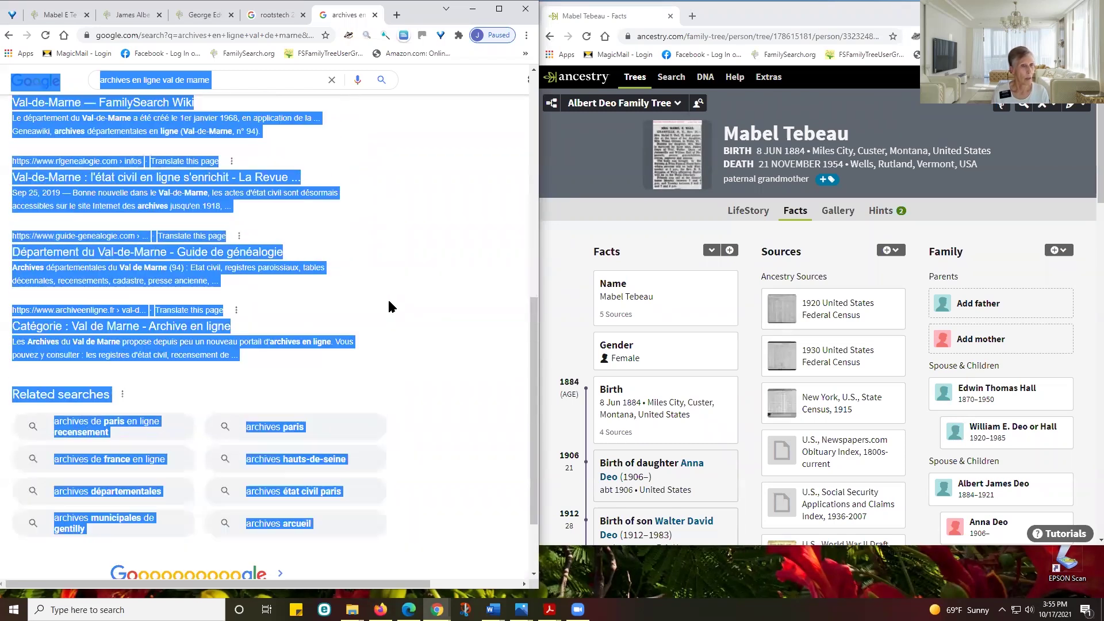
scroll(407, 310, "down", 1)
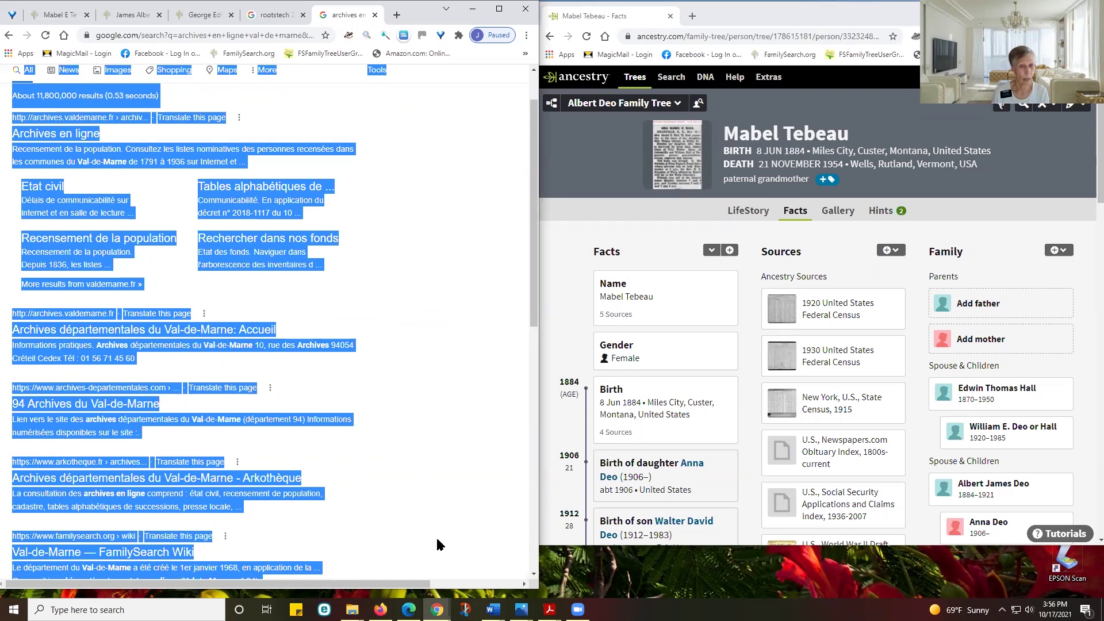
left_click(493, 610)
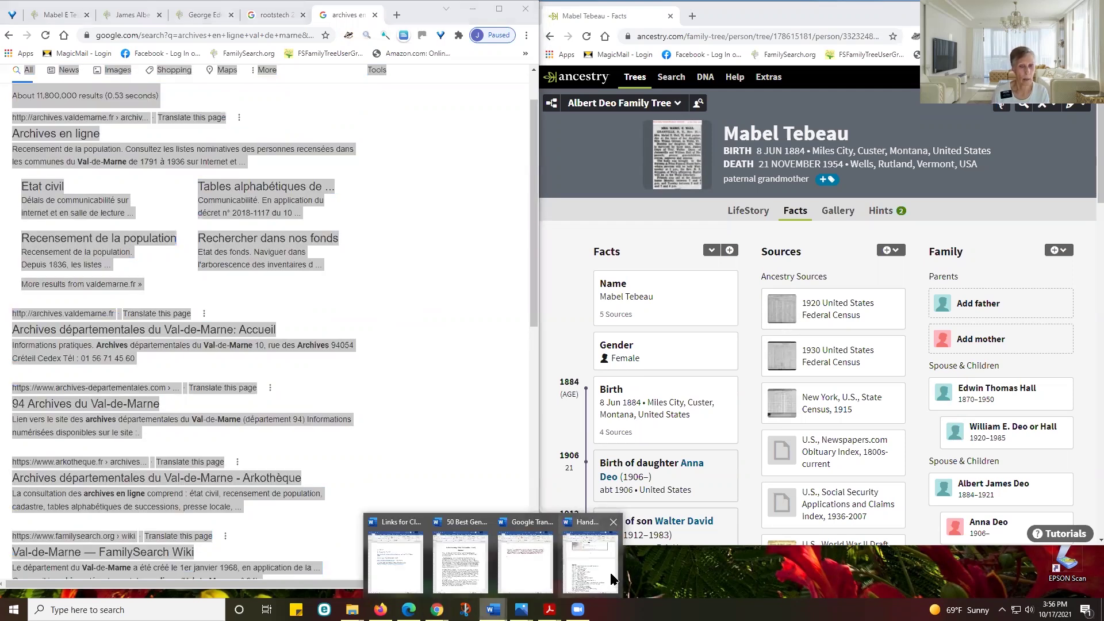
- Bring up the '50 Best Genealogy Brick Wall Solutions' document and raise its window, clearing the browser selection
left_click(466, 580)
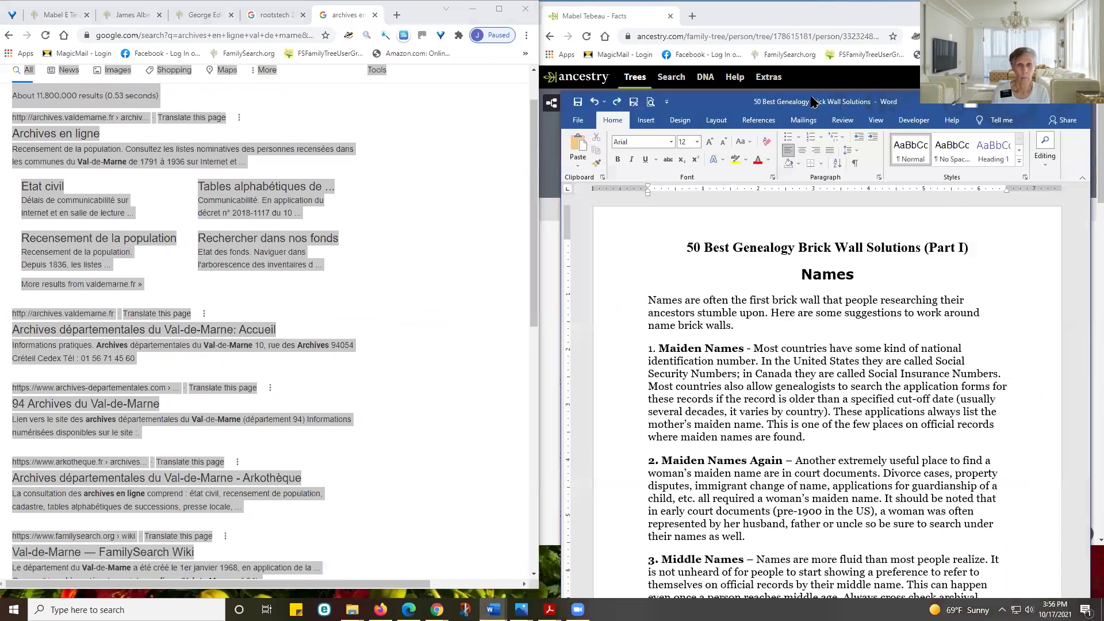
left_click_drag(812, 101, 811, 24)
left_click(419, 275)
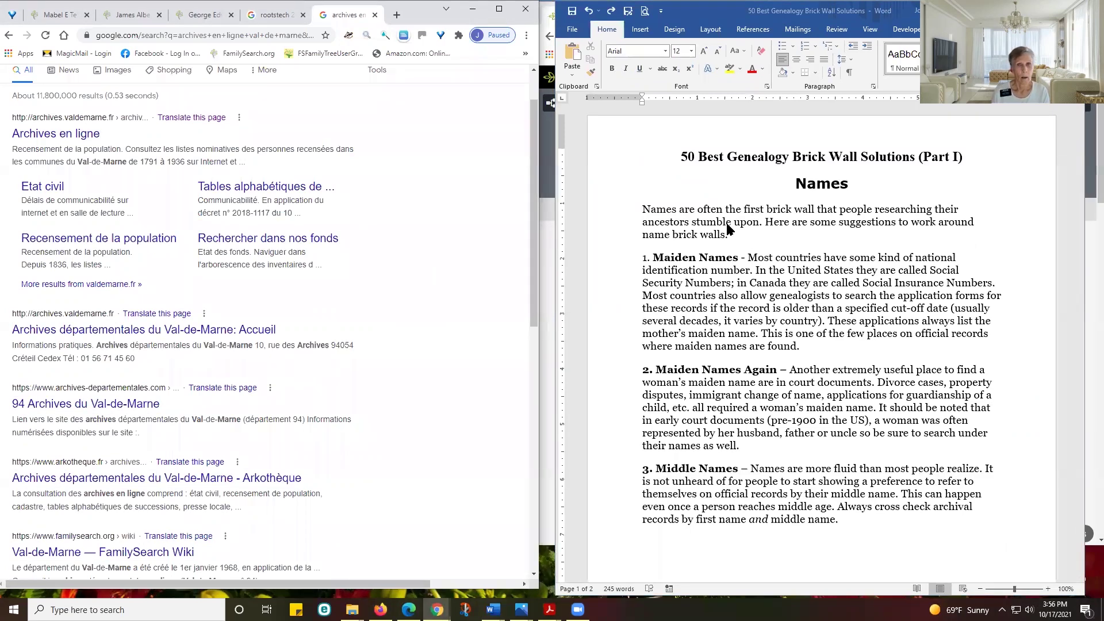
scroll(756, 259, "down", 2)
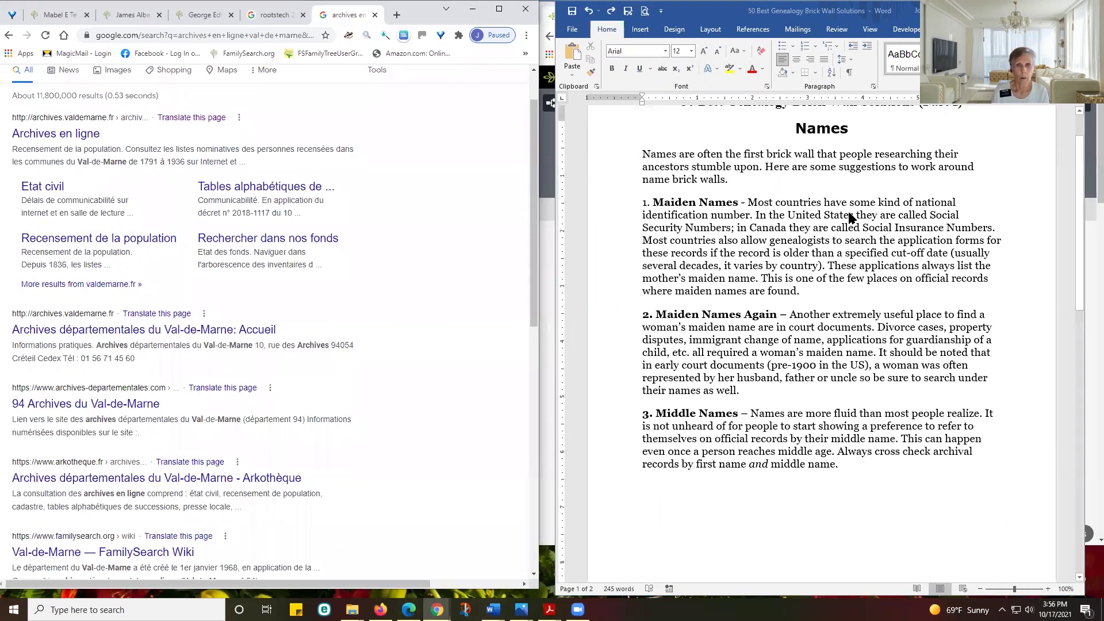
scroll(853, 218, "up", 2)
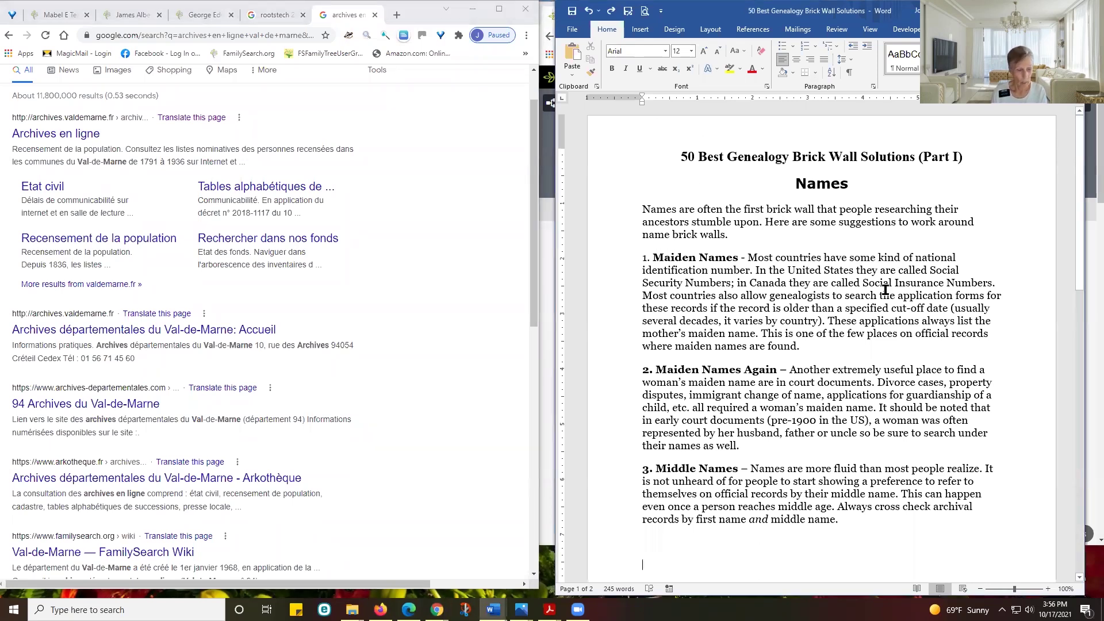
- Copy the whole brick-wall article with Ctrl+A and Copy, then left-align the empty line after it
key("ctrl+a")
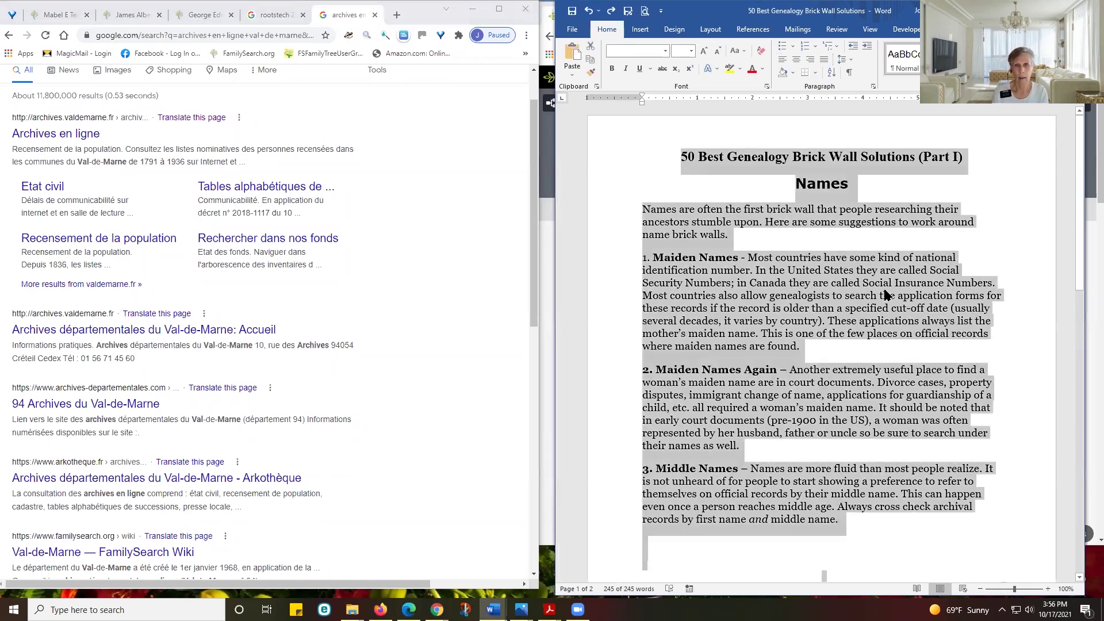
scroll(889, 293, "down", 1)
scroll(891, 294, "down", 1)
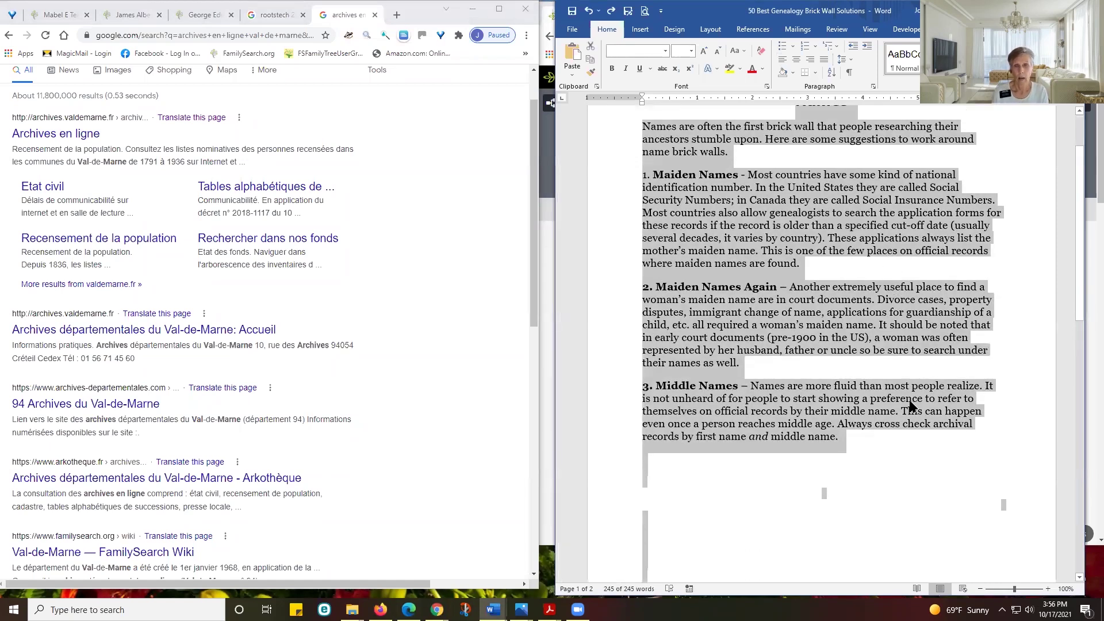
scroll(907, 402, "down", 1)
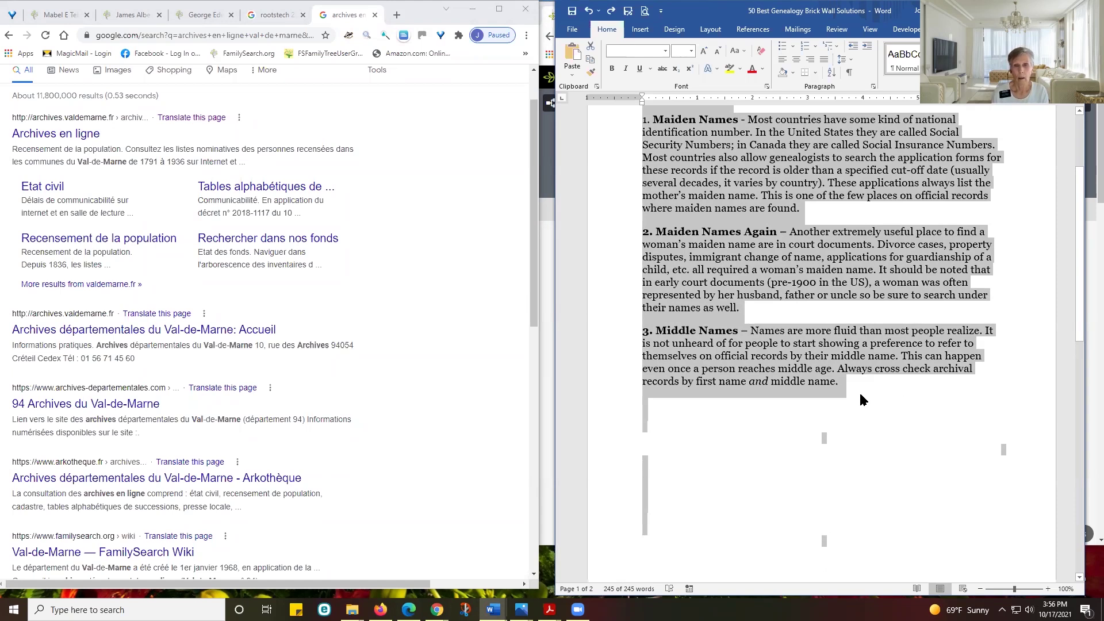
right_click(757, 242)
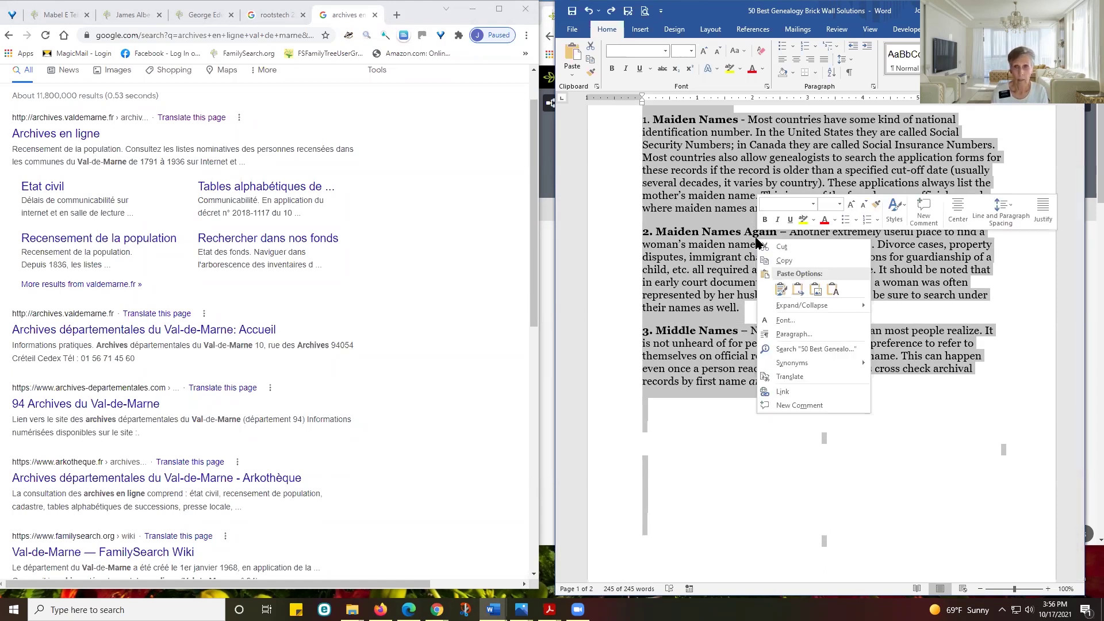
left_click(784, 261)
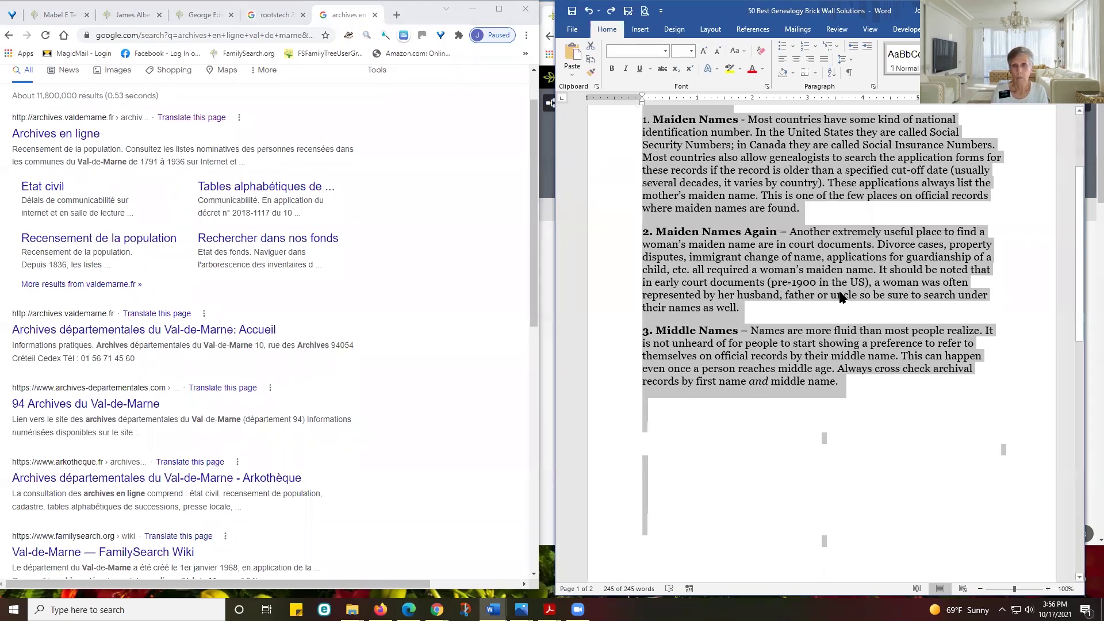
scroll(830, 345, "down", 4)
left_click(721, 286)
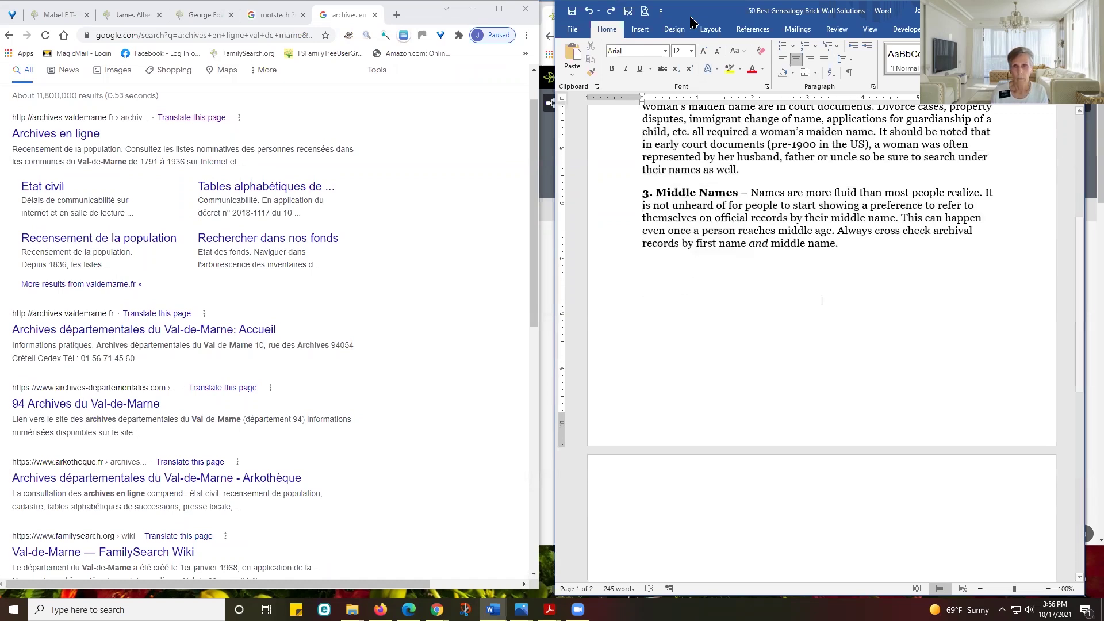
left_click(781, 60)
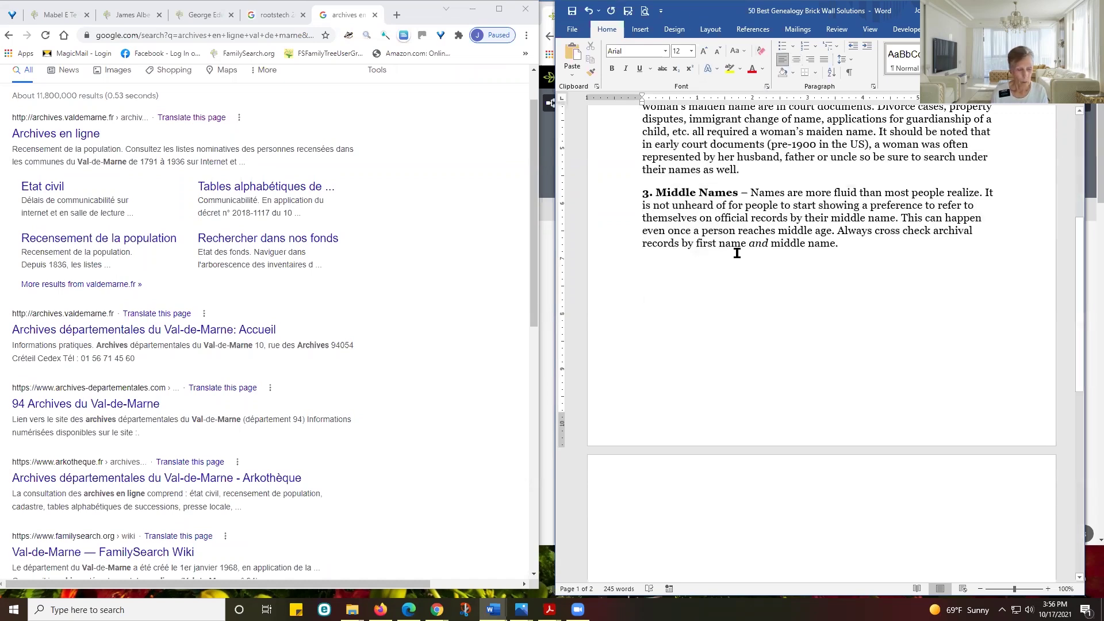
- Paste a second copy of the article on the empty line and scroll through the three pages
right_click(716, 291)
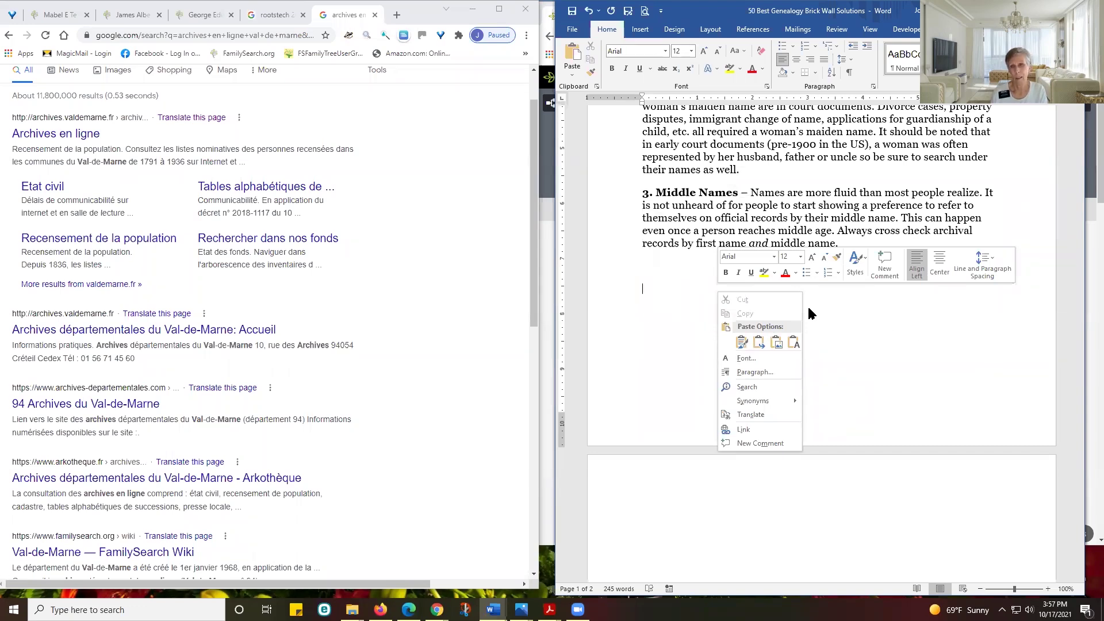
left_click(955, 303)
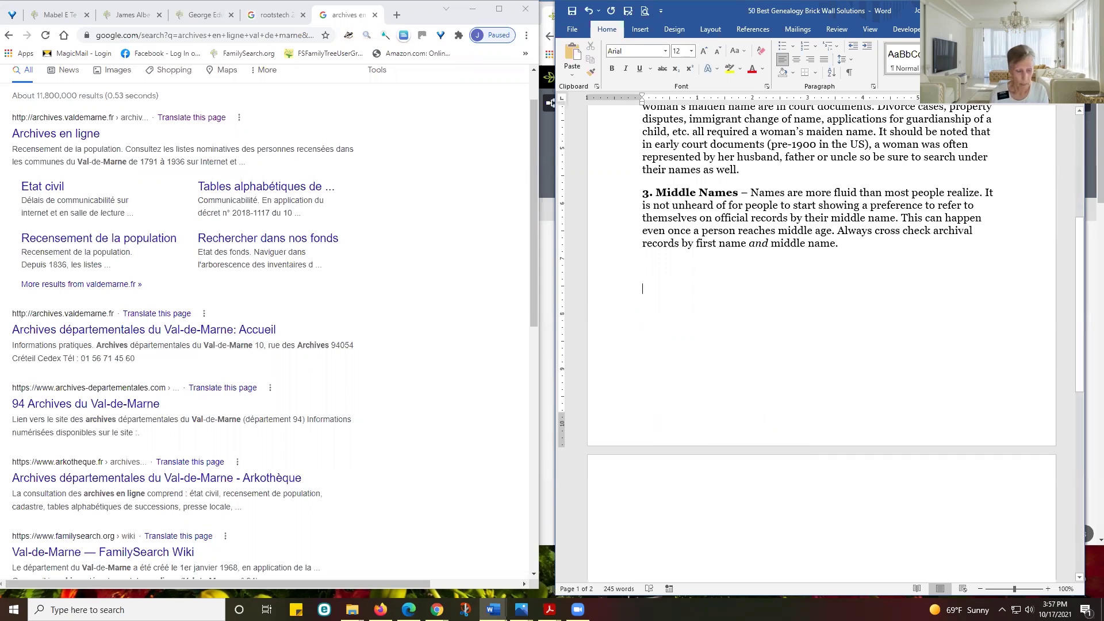
key("ctrl+v")
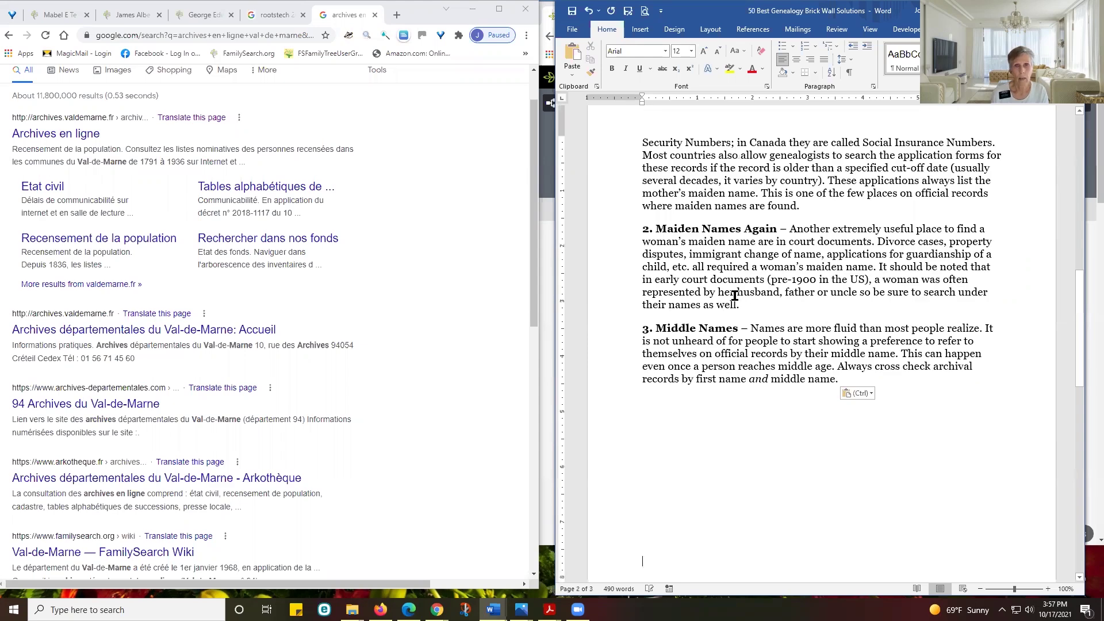
scroll(736, 290, "up", 8)
scroll(814, 253, "down", 10)
scroll(815, 248, "down", 1)
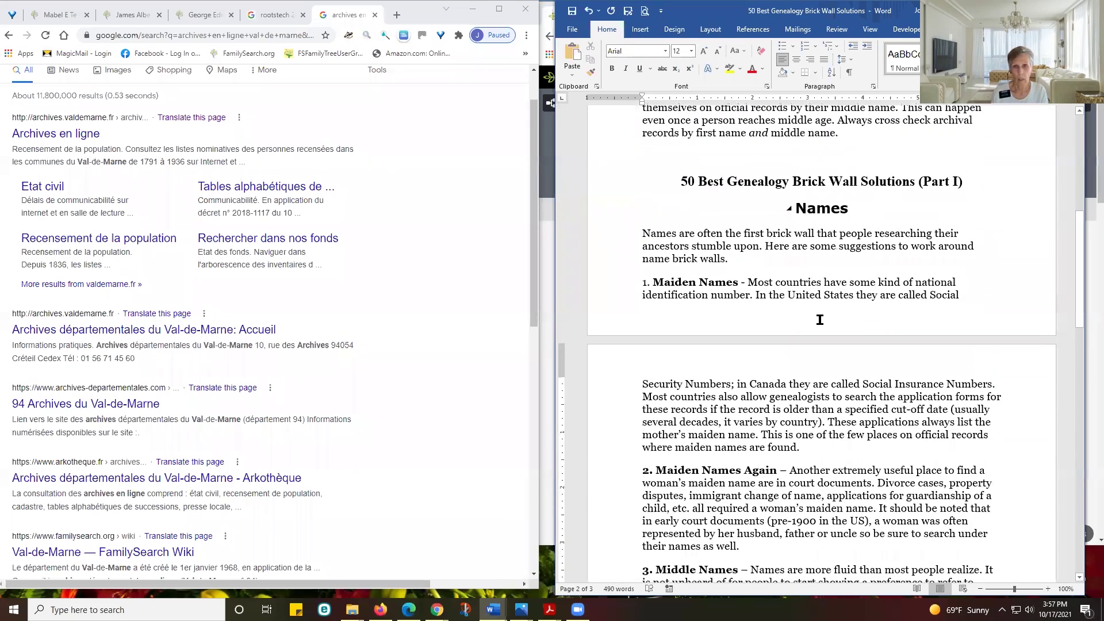
scroll(821, 284, "down", 4)
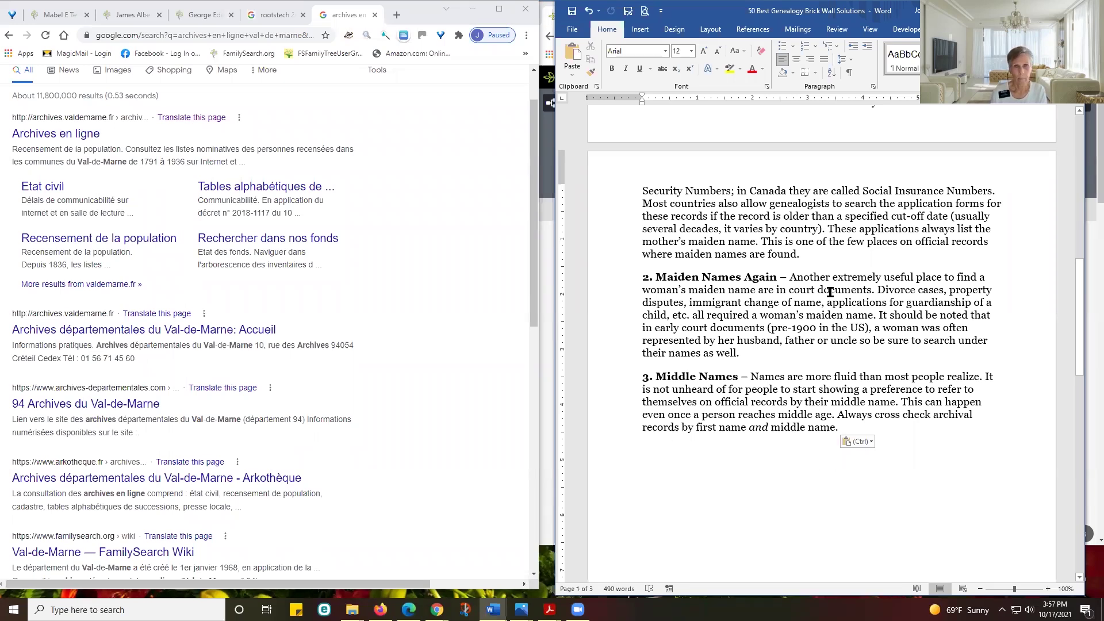
scroll(829, 293, "up", 4)
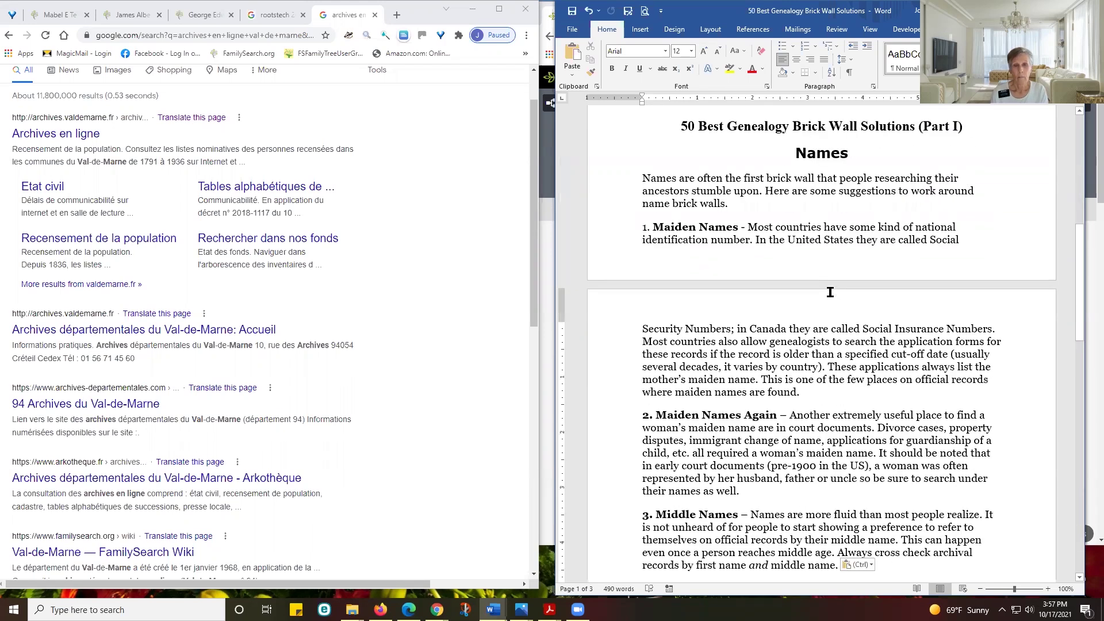
scroll(826, 288, "down", 4)
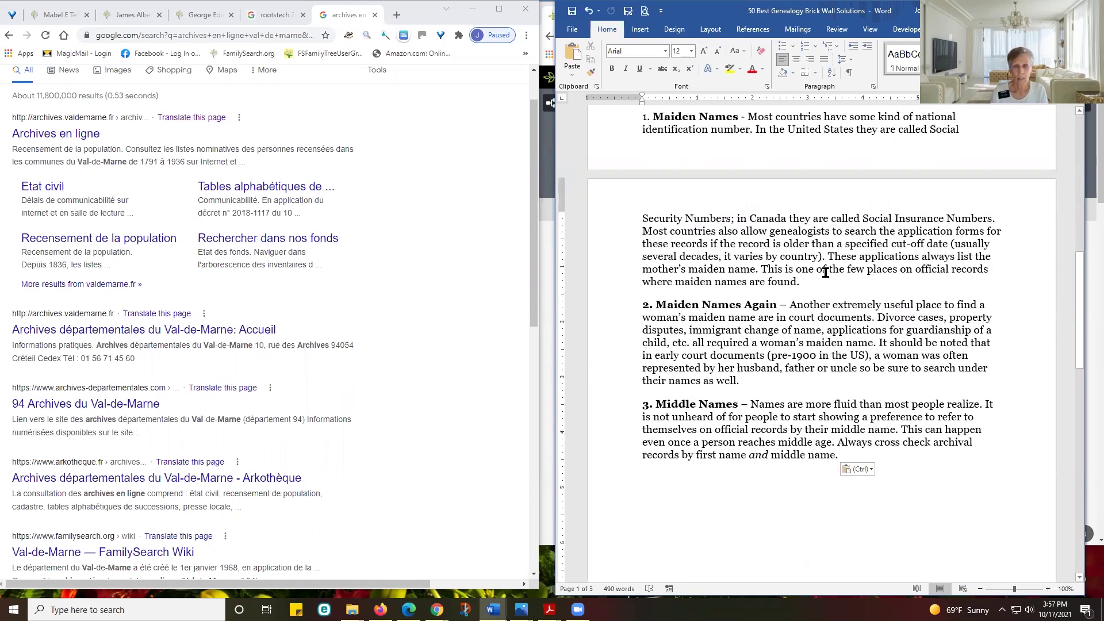
scroll(824, 276, "up", 6)
scroll(825, 269, "up", 2)
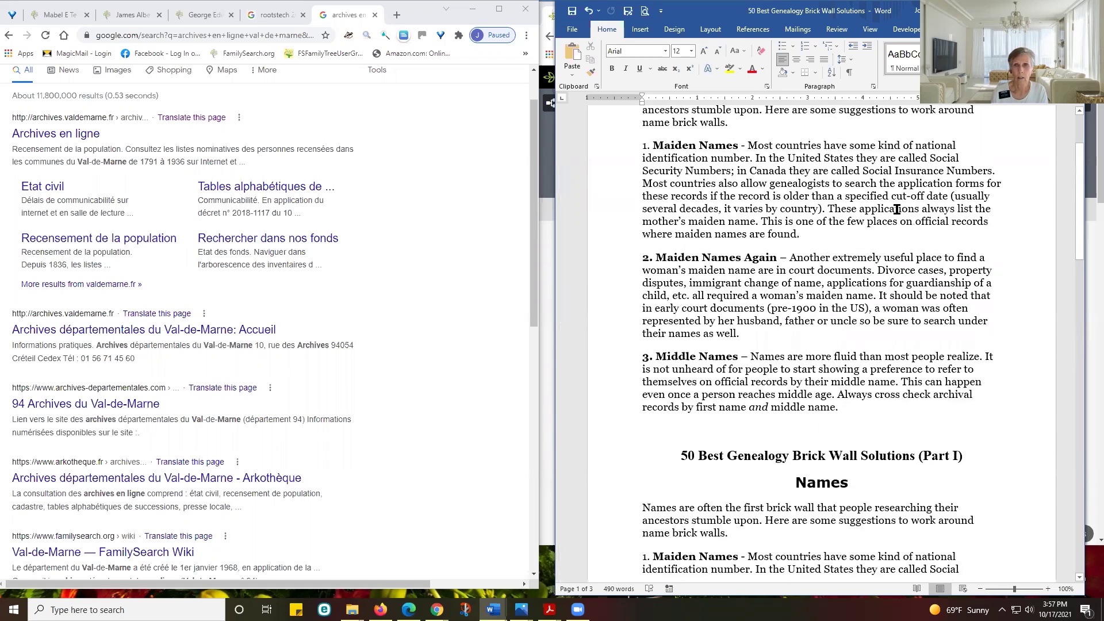
scroll(940, 274, "up", 2)
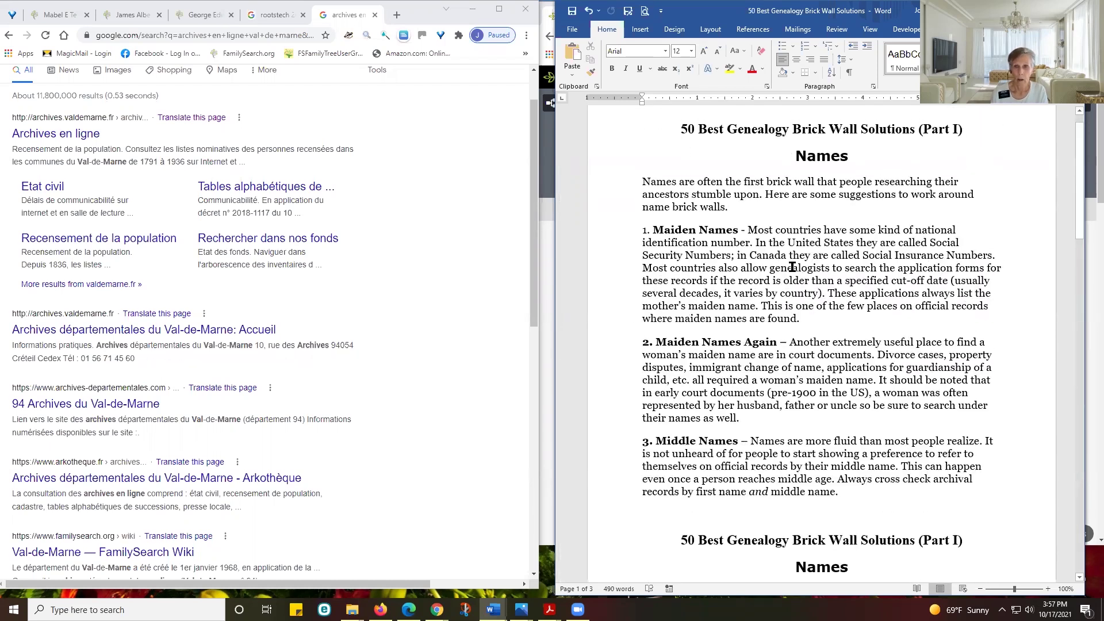
scroll(792, 267, "down", 5)
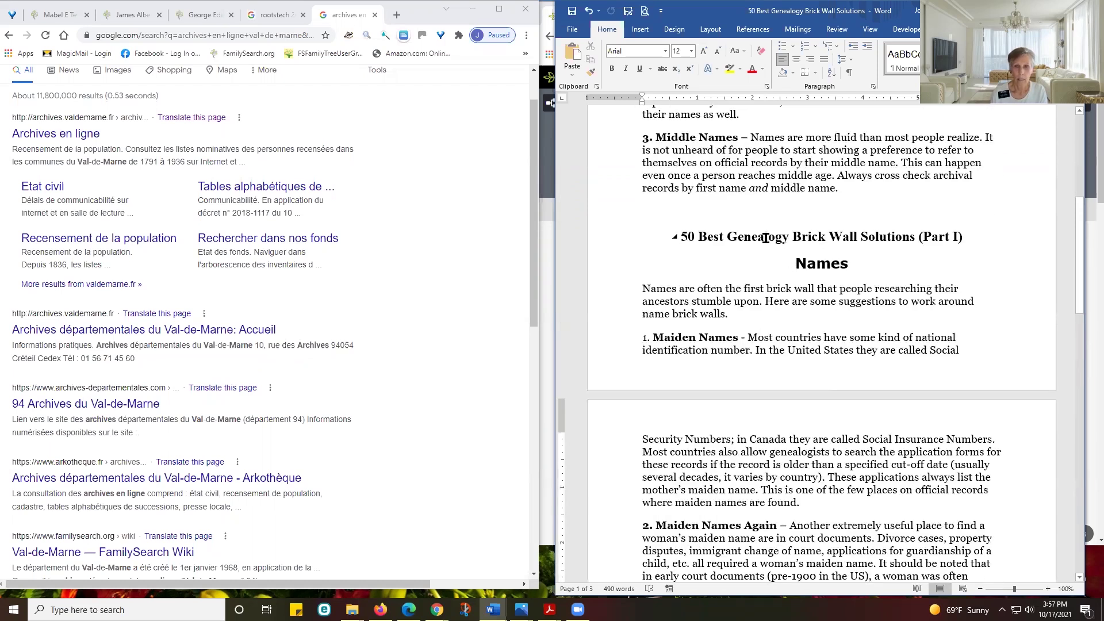
scroll(789, 254, "down", 2)
scroll(788, 255, "down", 1)
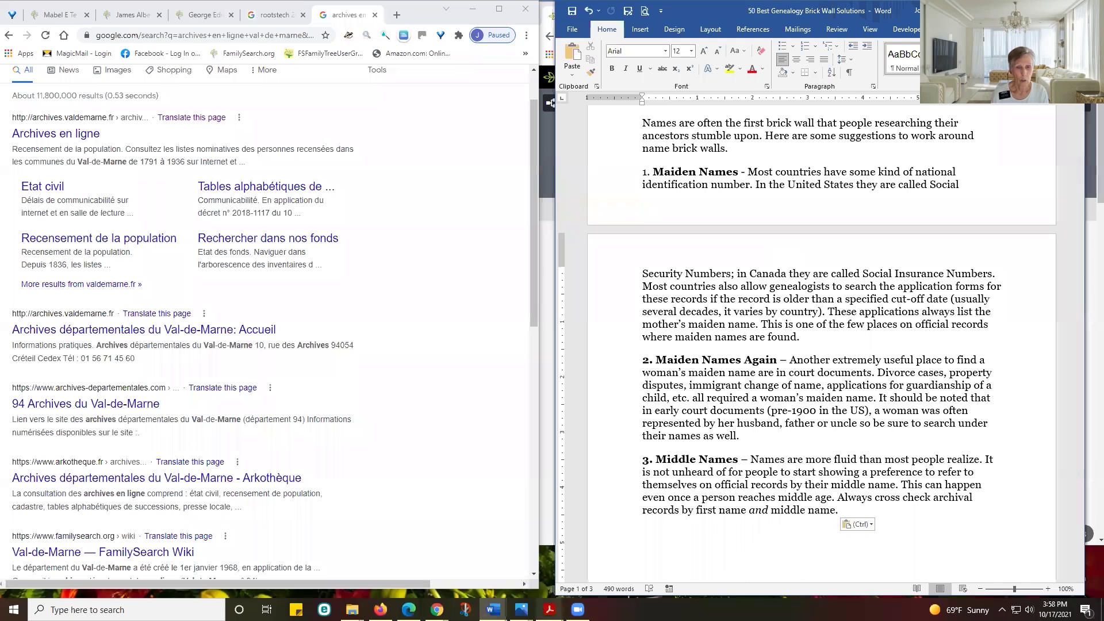
- Bring the Acrobat handwritten letter forward and start saving it as a new PDF
mouse_move(549, 610)
left_click(478, 564)
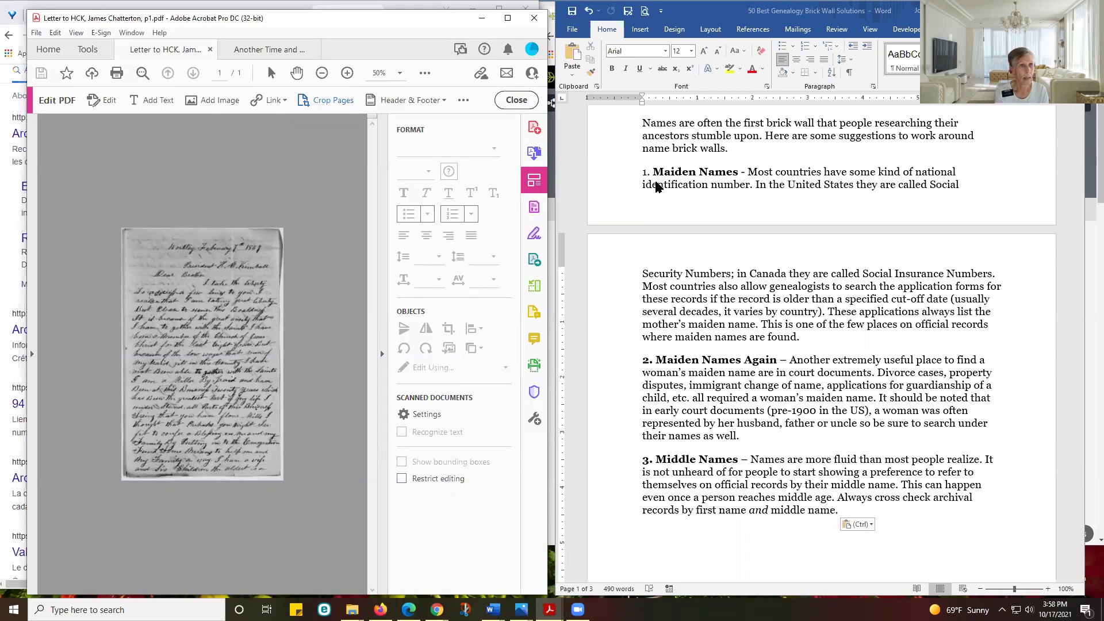
key("ctrl+shift+s")
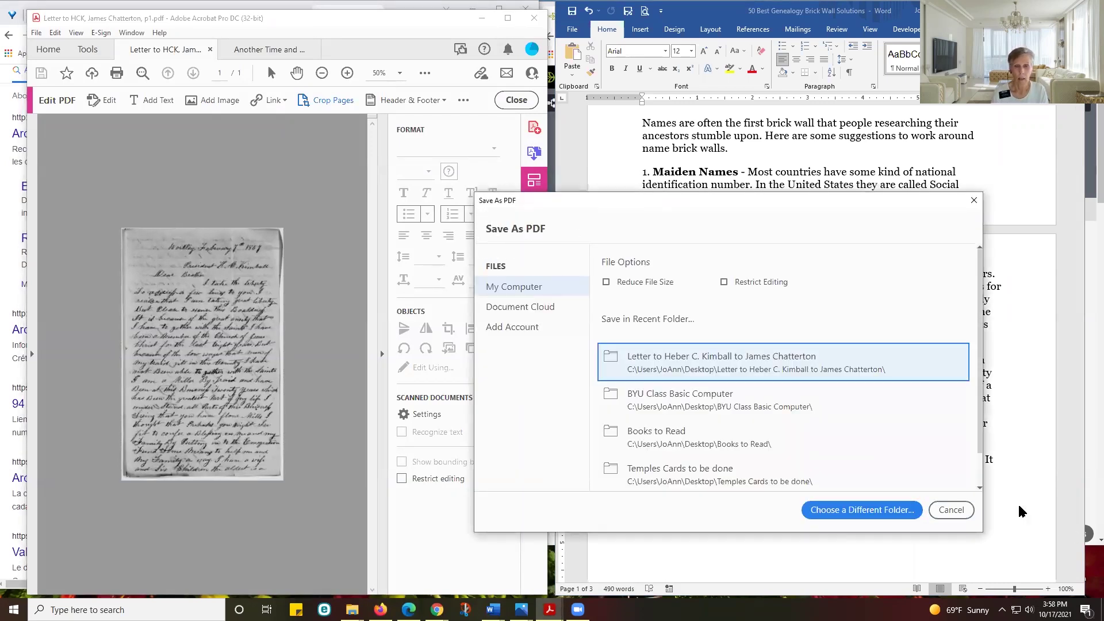
- Pick the letter's recent folder, cancel the save, and return to the Word document
left_click(762, 365)
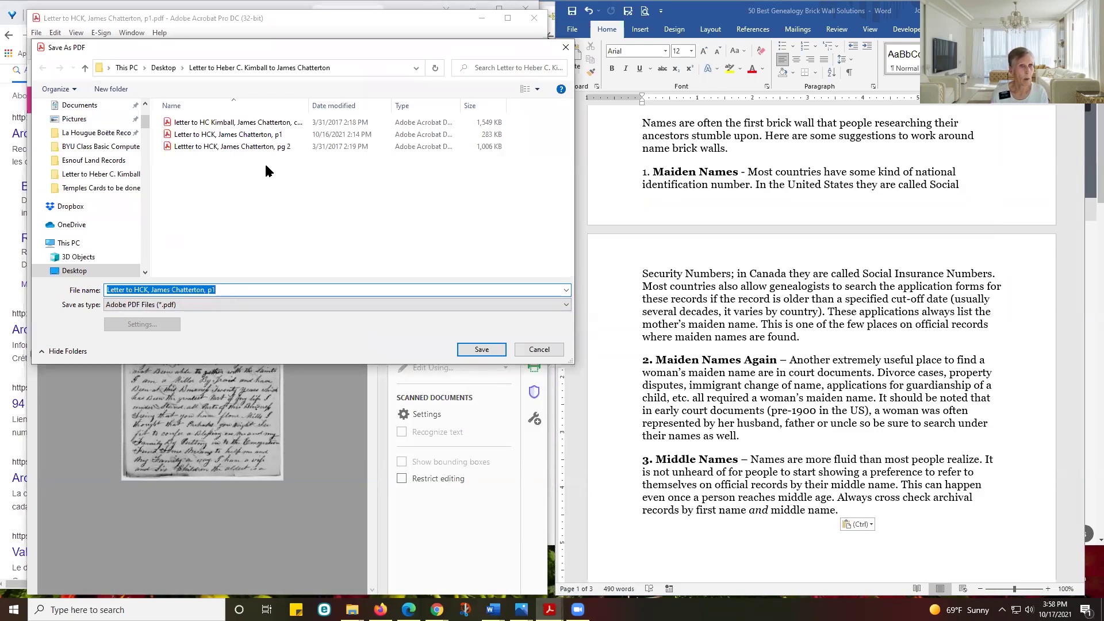
left_click(539, 351)
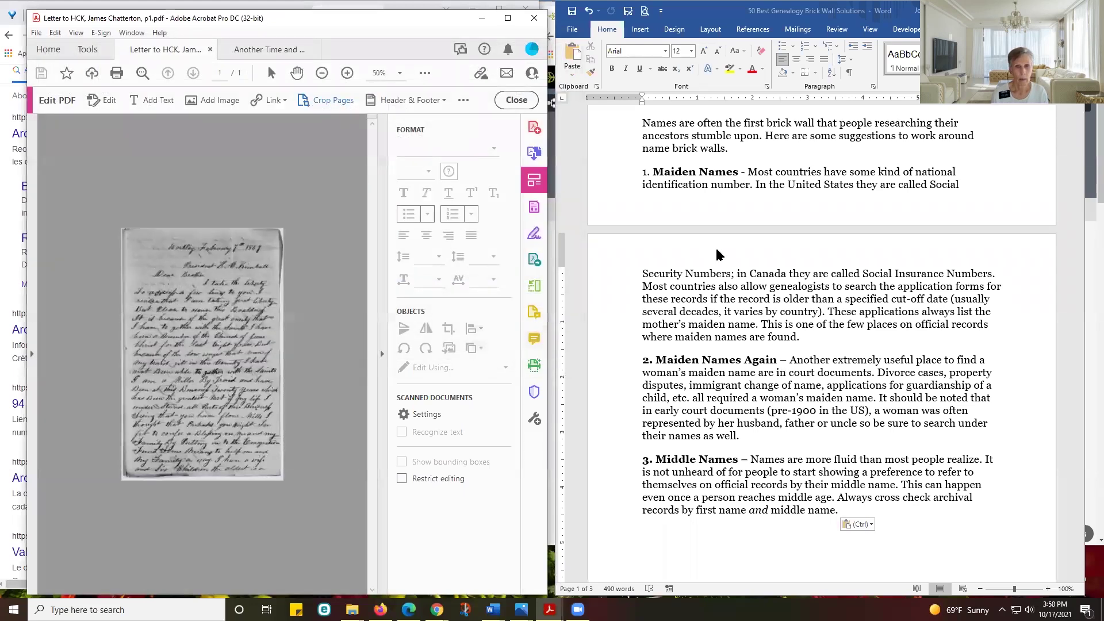
left_click(718, 255)
- Minimize the Acrobat letter, view Keyboard.jpg full screen from Photos, then close it
left_click(482, 18)
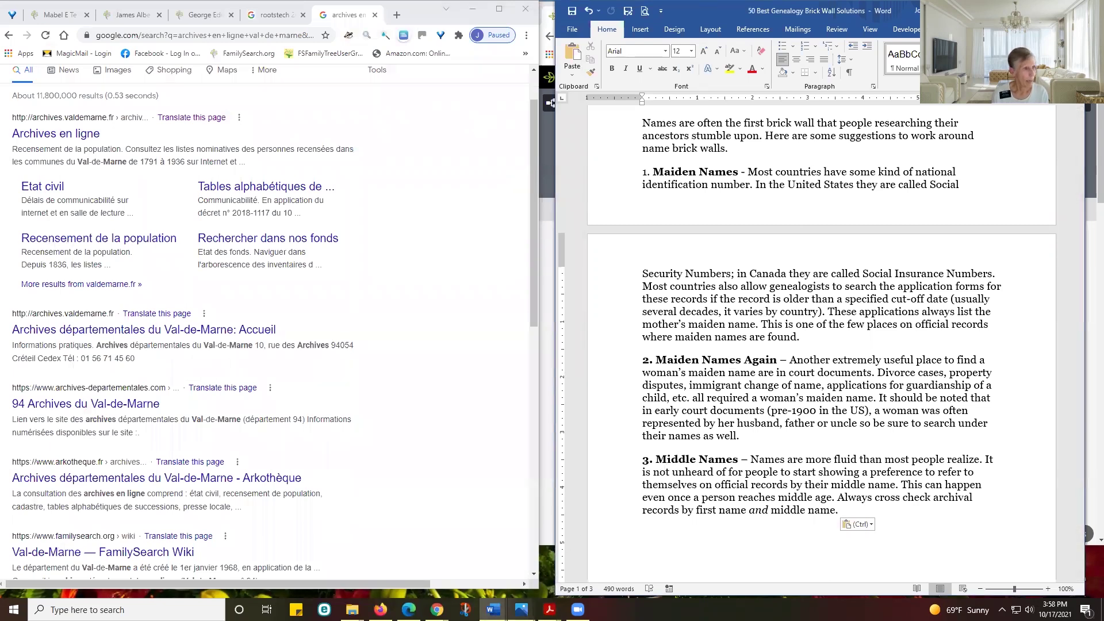
mouse_move(521, 610)
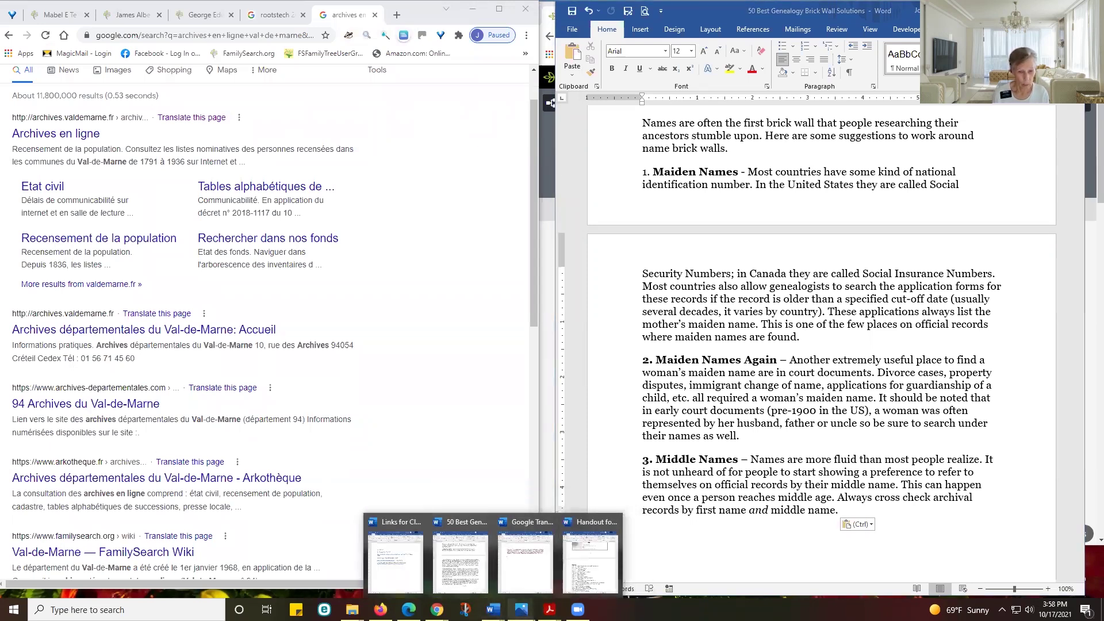
left_click(498, 534)
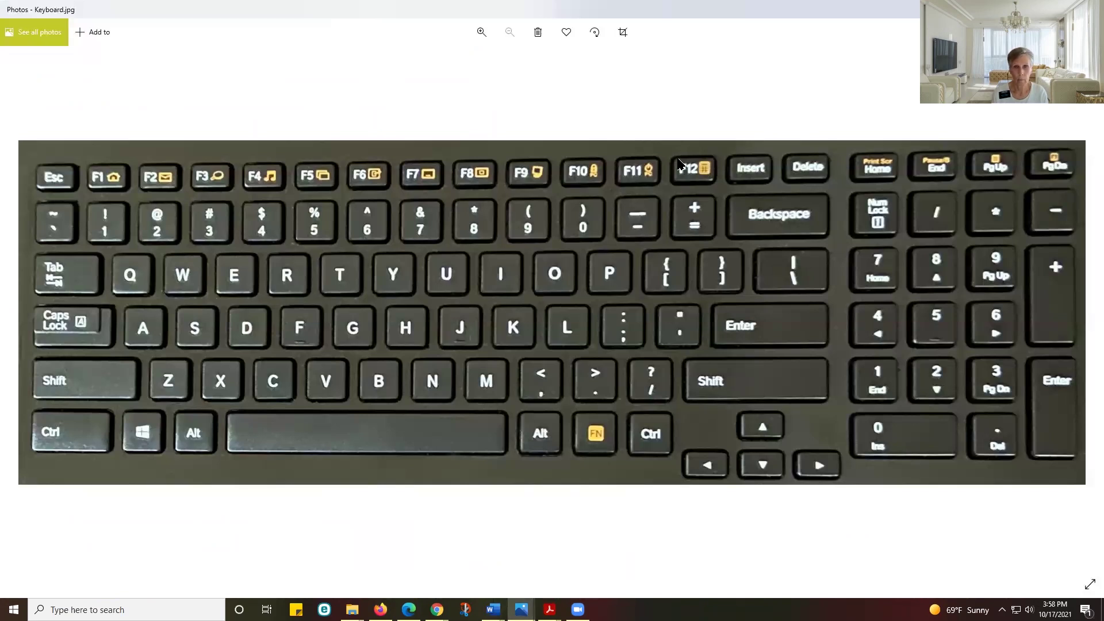
key("alt+F4")
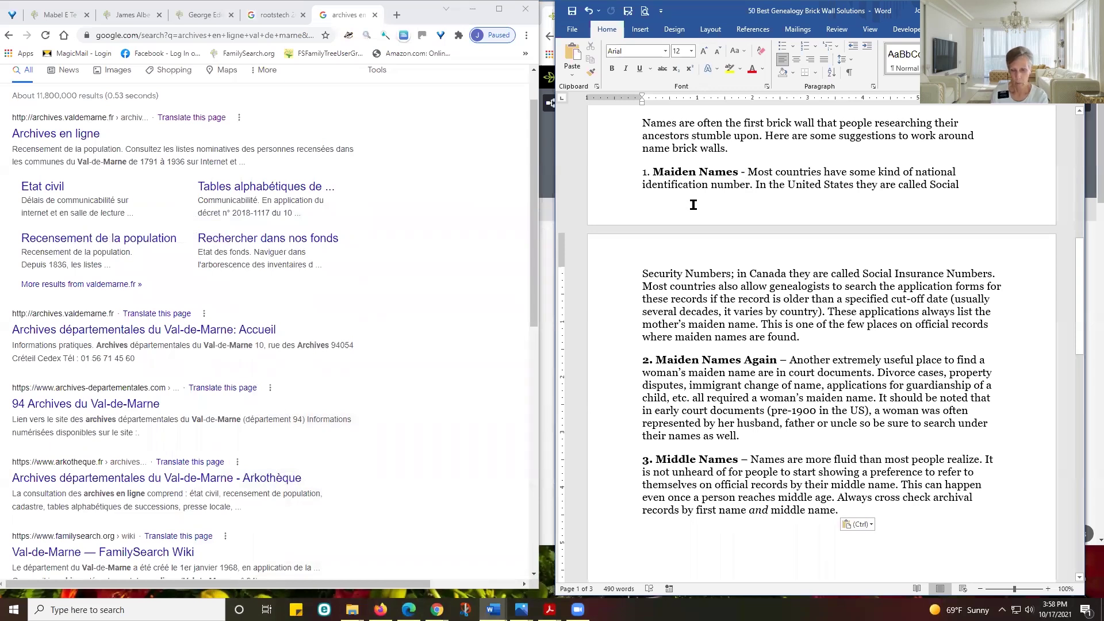
key("F12")
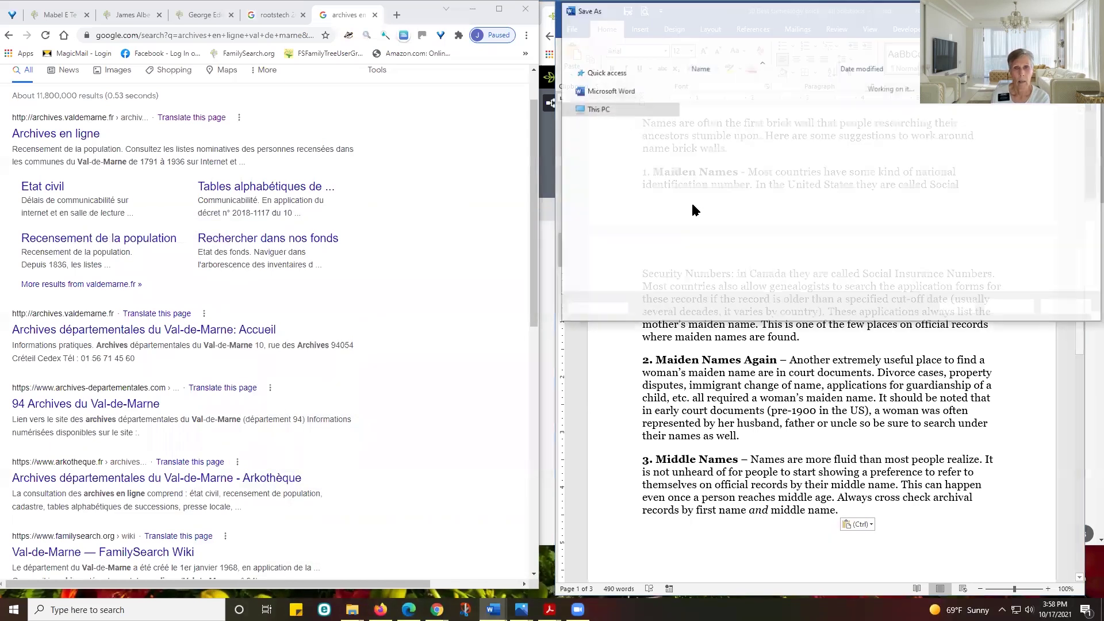
left_click_drag(580, 12, 577, 13)
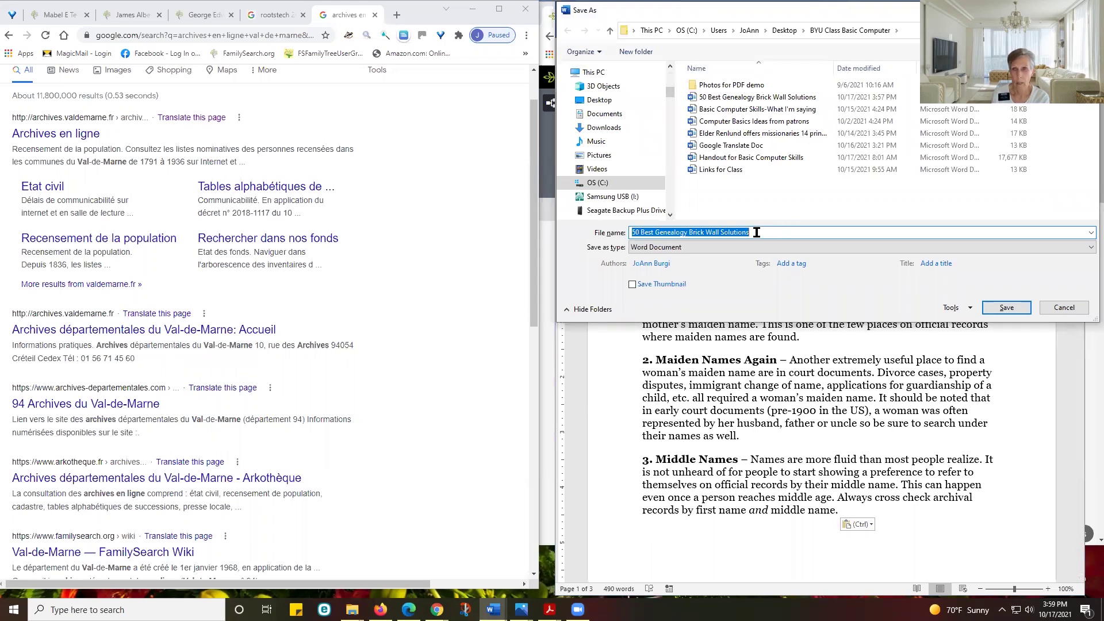
left_click(1063, 308)
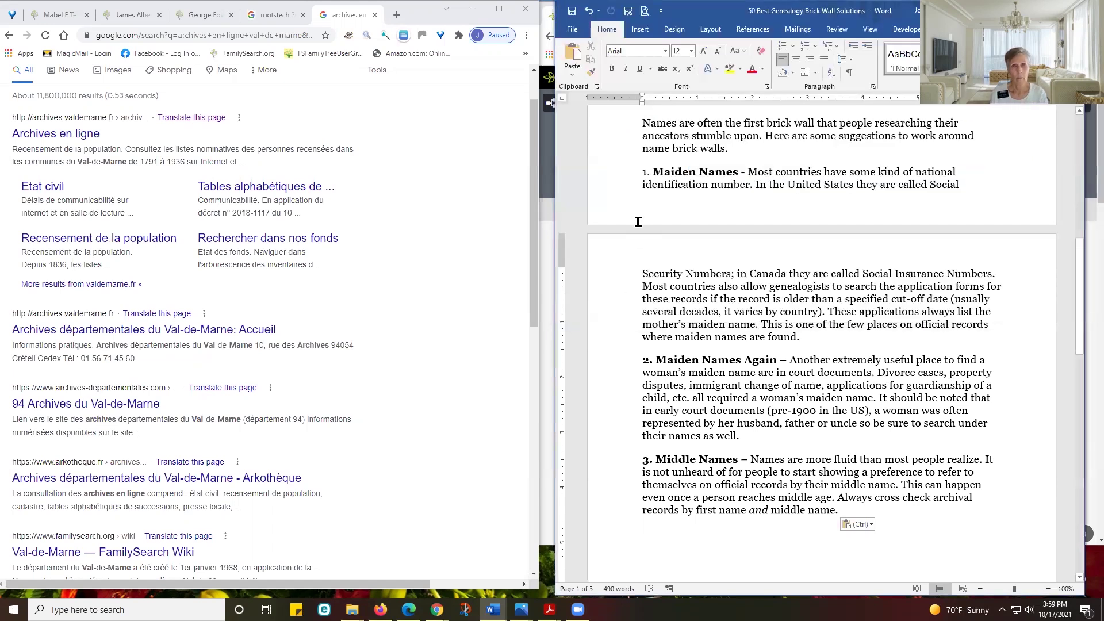
- Select the pasted copy's title line and undo the duplicated article paste
scroll(661, 236, "down", 2)
scroll(747, 195, "up", 5)
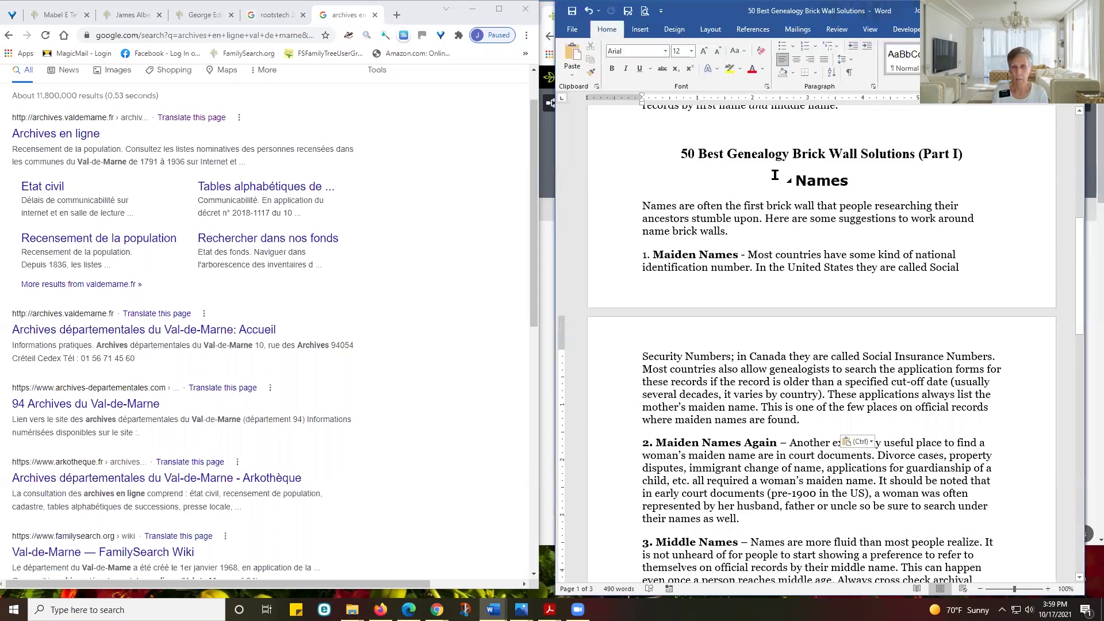
scroll(796, 271, "down", 3)
scroll(759, 266, "up", 4)
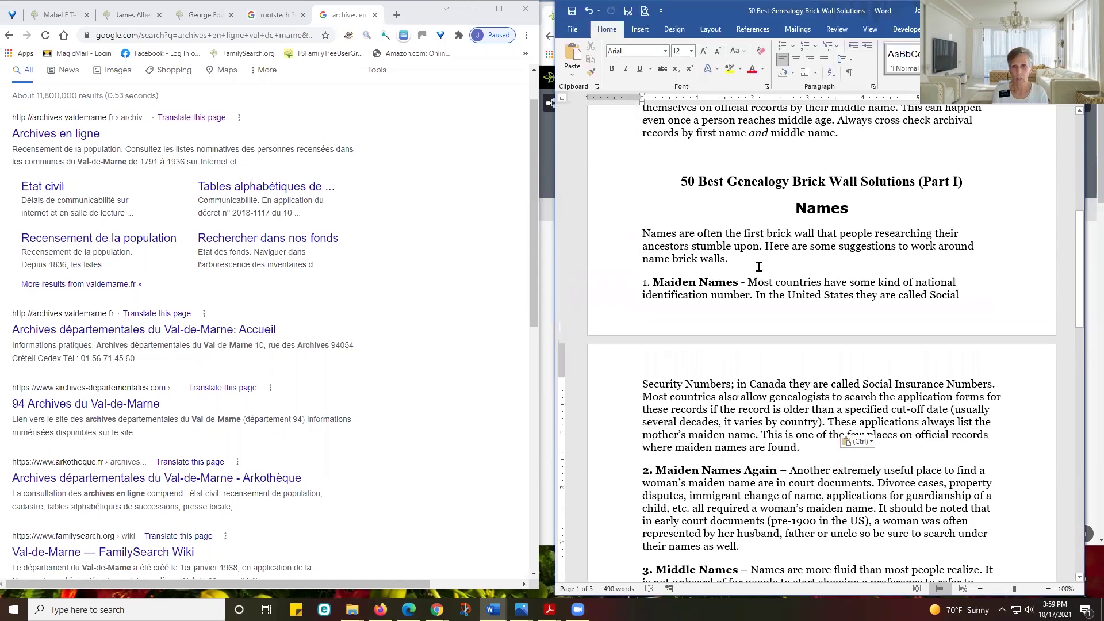
scroll(758, 267, "up", 3)
left_click(626, 246)
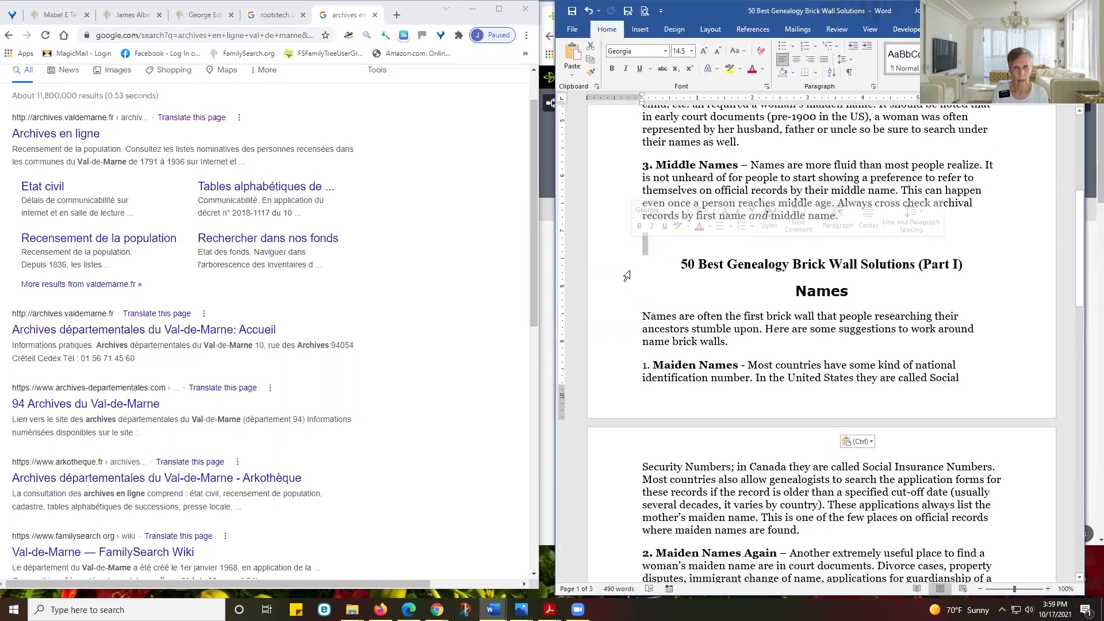
left_click(627, 275)
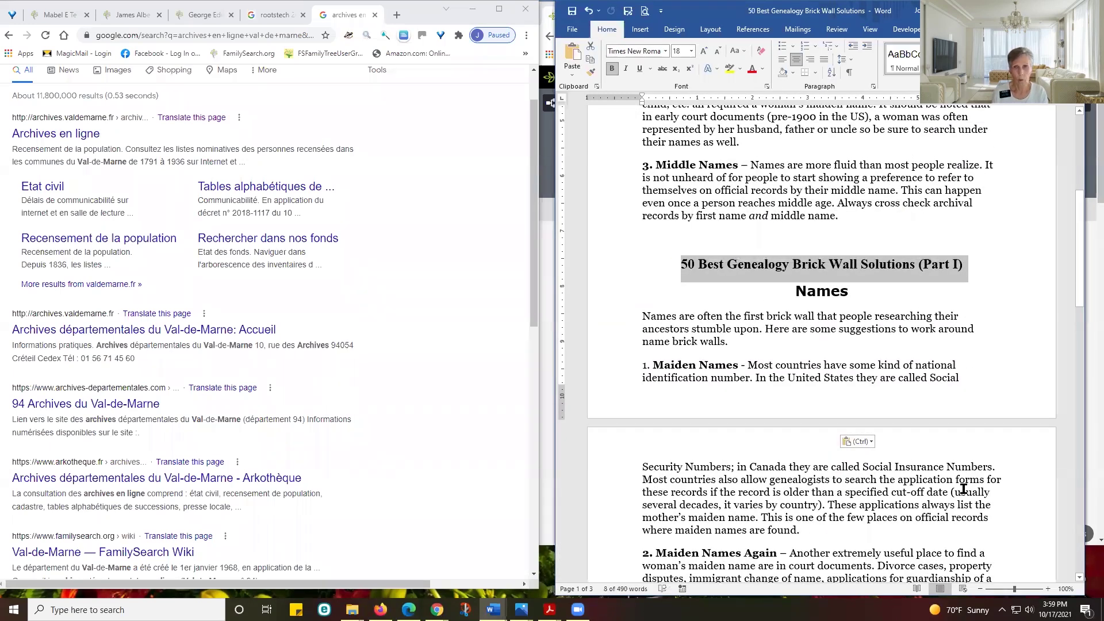
key("ctrl+z")
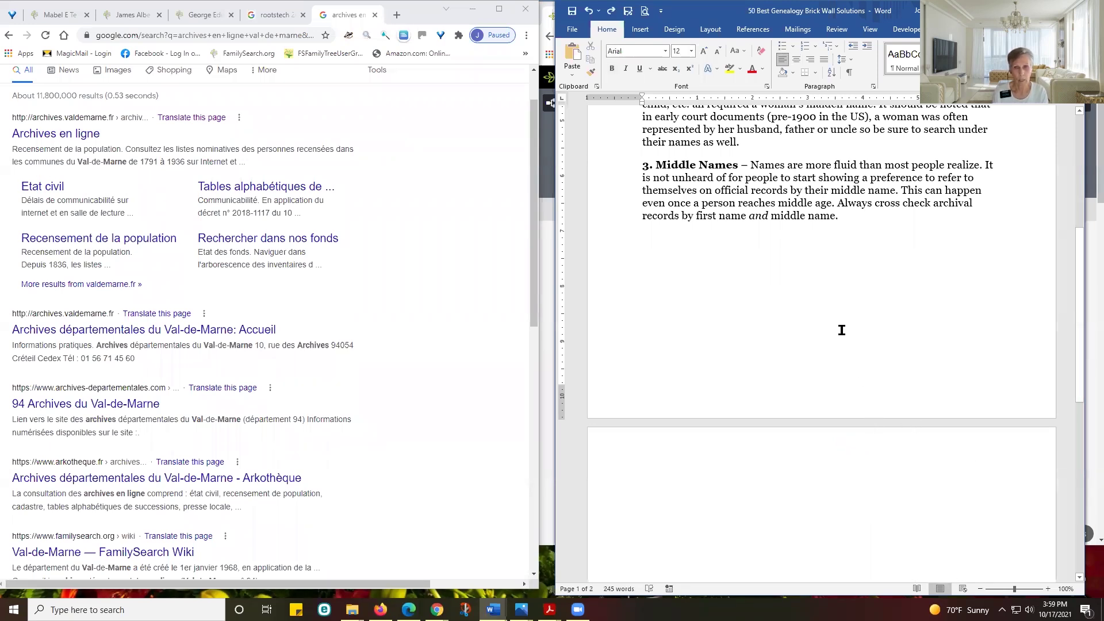
- Add a new line after the last paragraph and paste the copied article below it
scroll(841, 330, "up", 3)
key("Return")
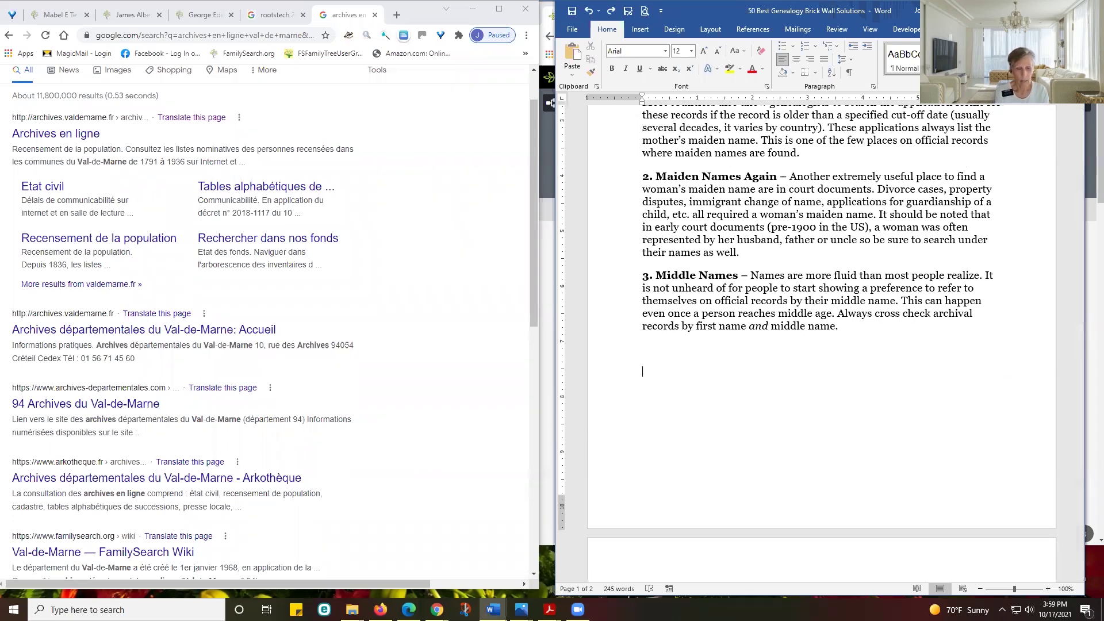
key("ctrl+v")
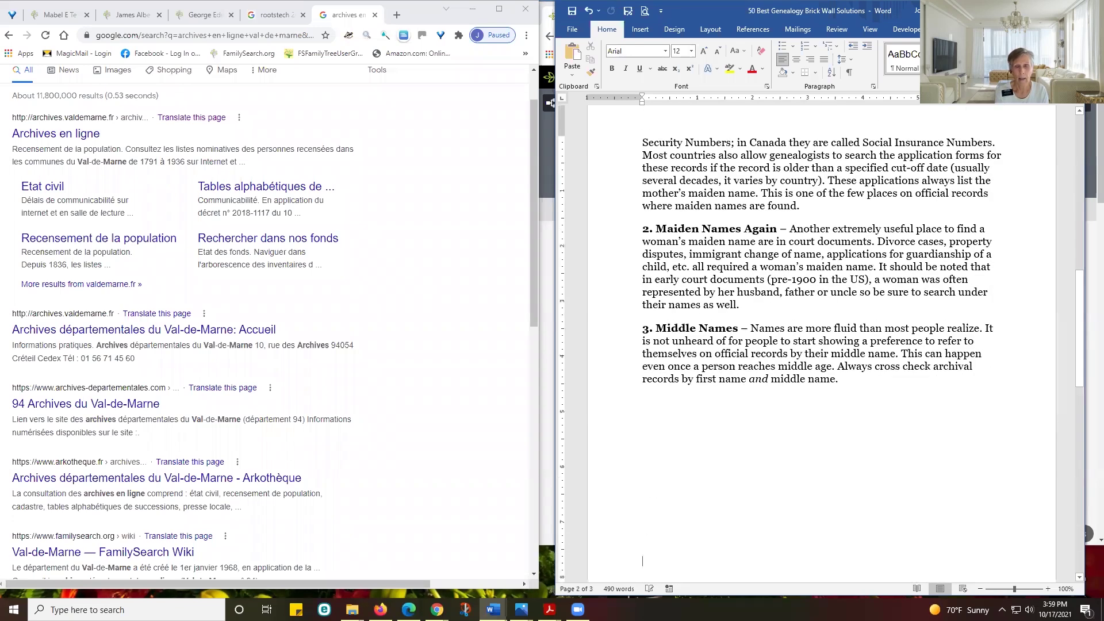
scroll(791, 357, "up", 4)
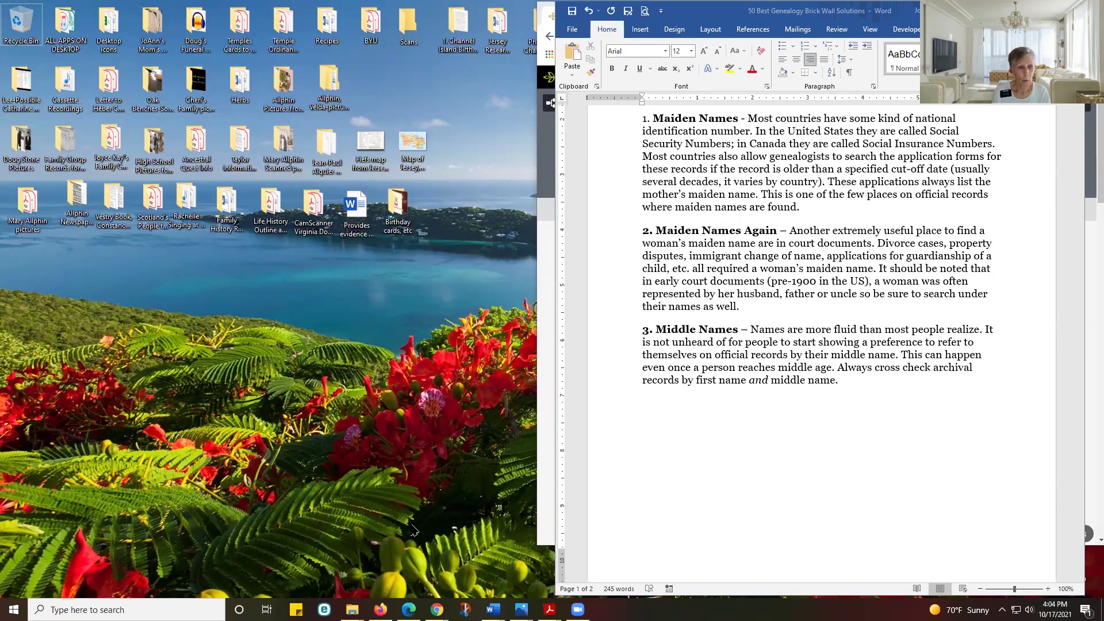
mouse_move(437, 610)
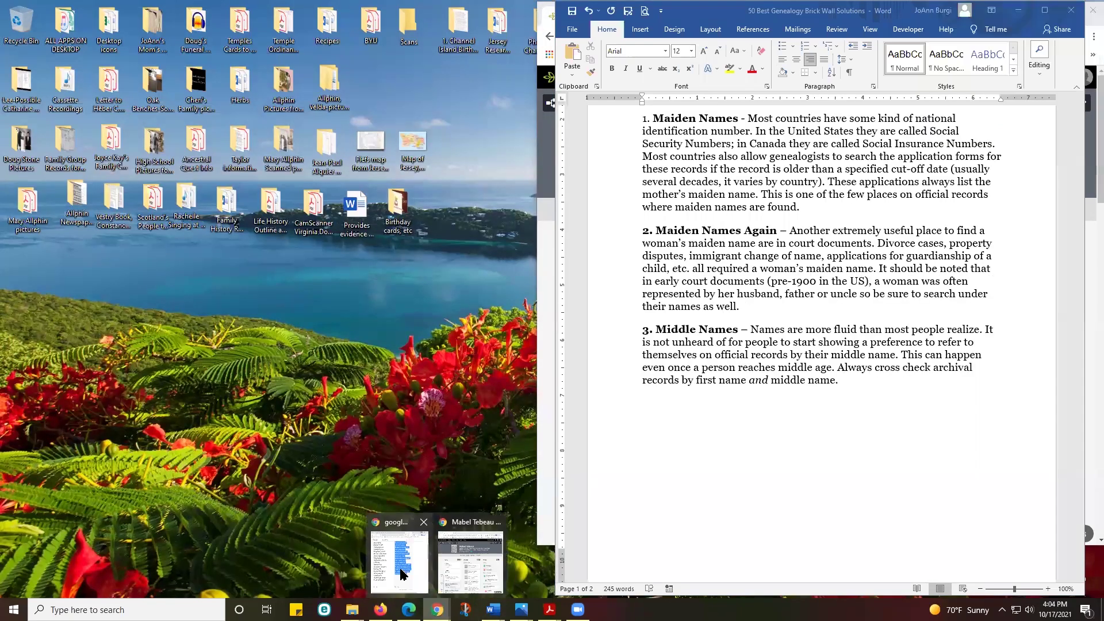
left_click(402, 573)
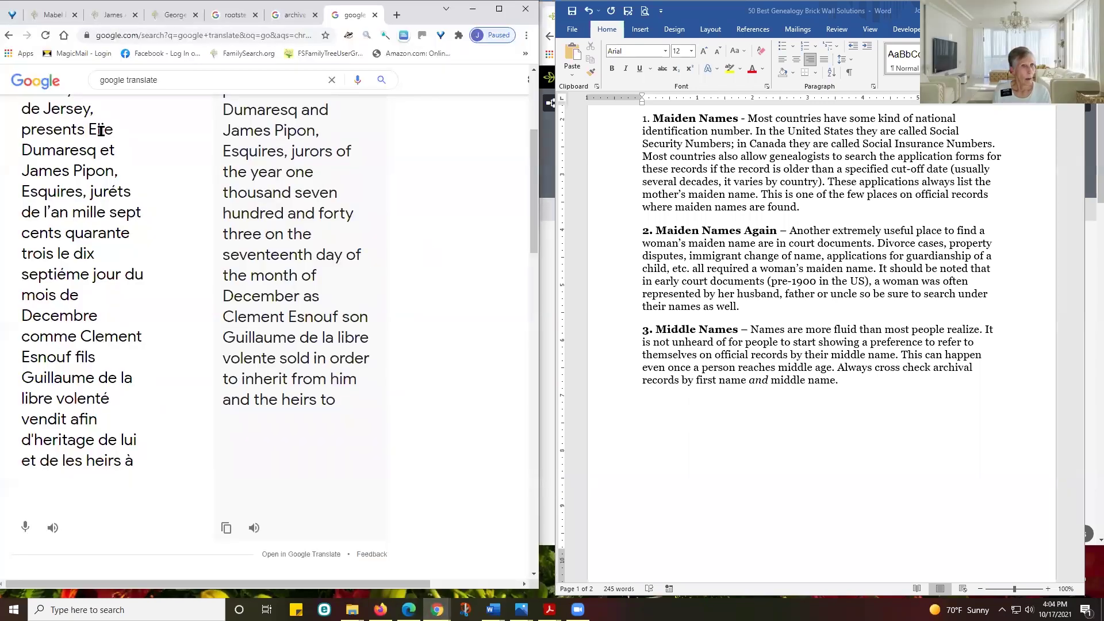
left_click(50, 15)
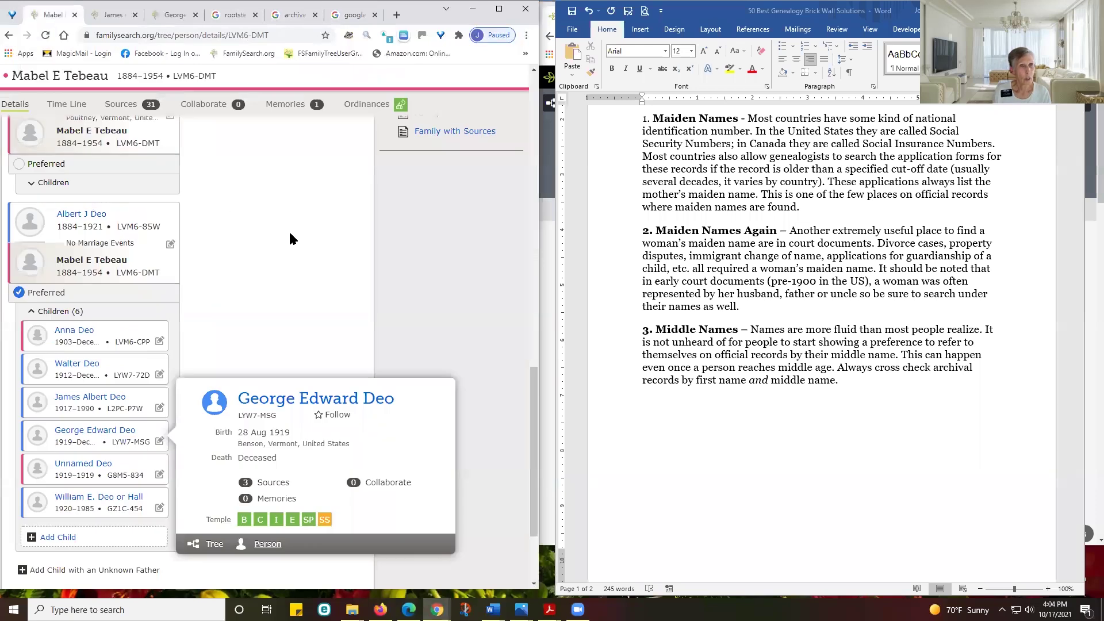
scroll(222, 239, "up", 7)
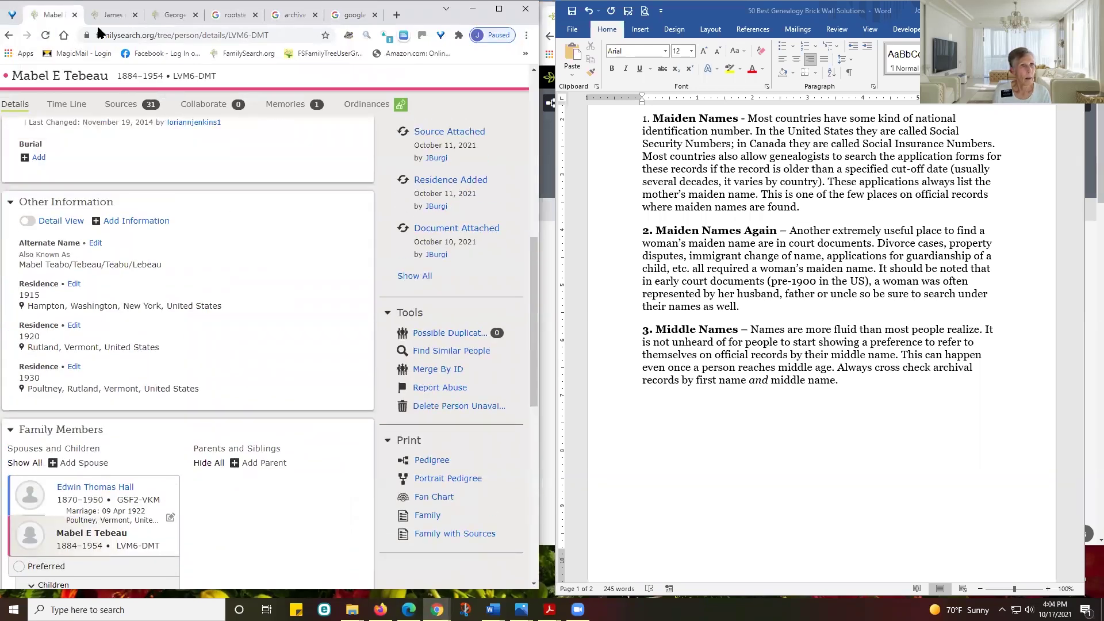
left_click(175, 15)
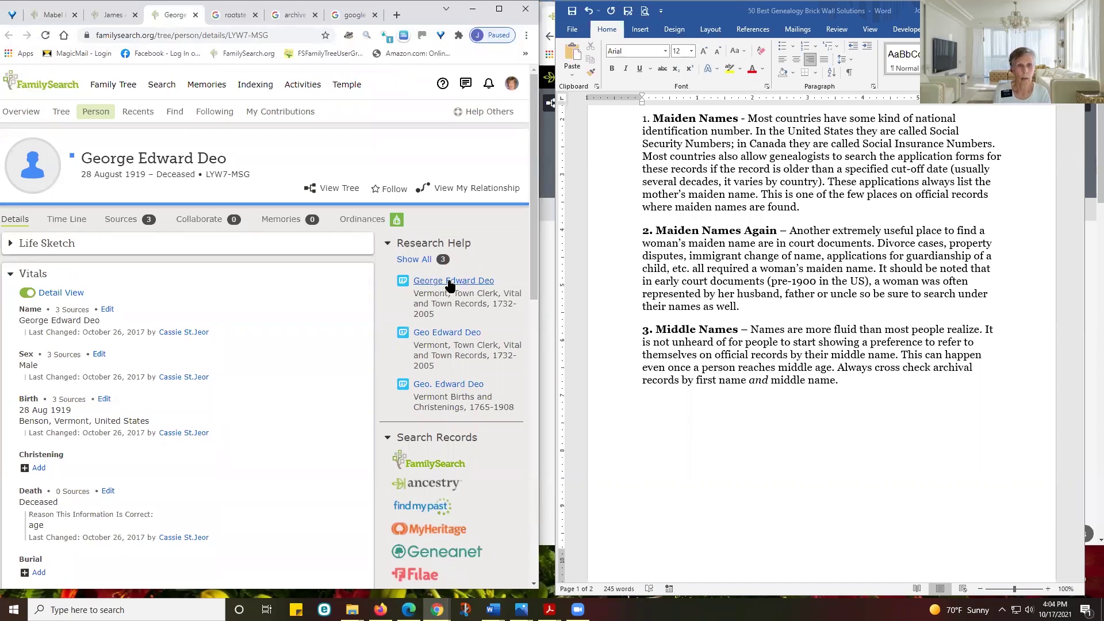
left_click(448, 282)
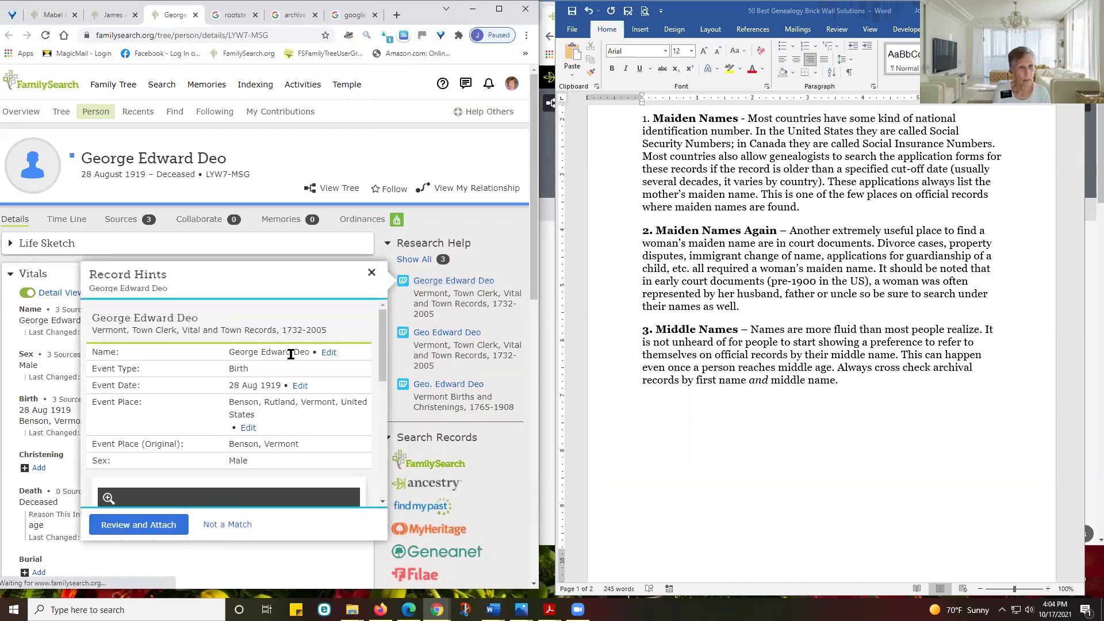
scroll(278, 352, "down", 2)
scroll(275, 351, "down", 4)
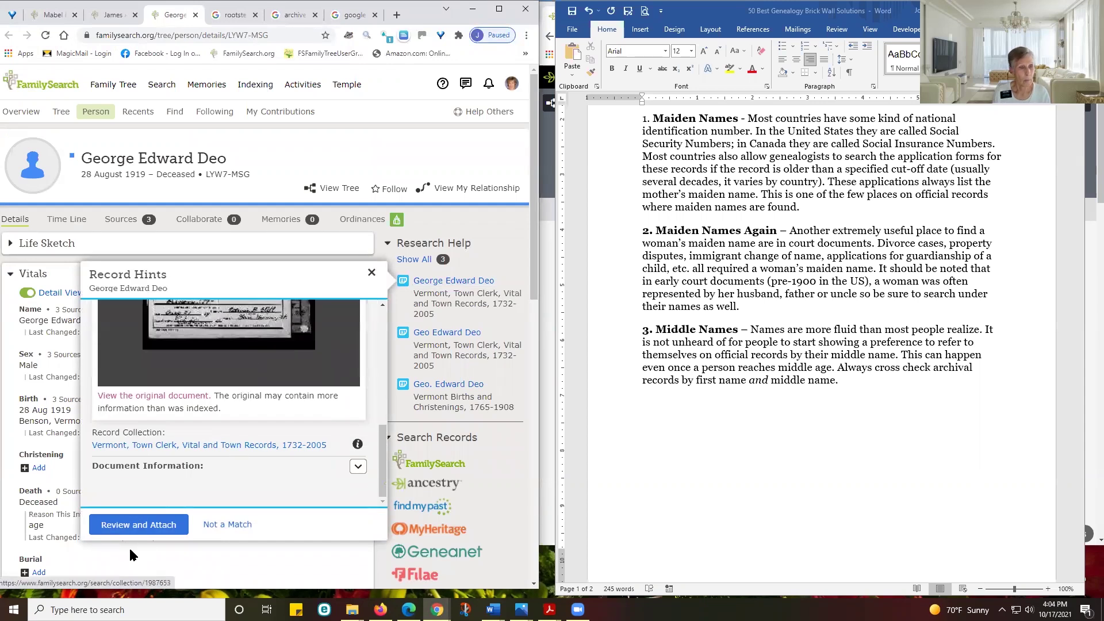
left_click(133, 526)
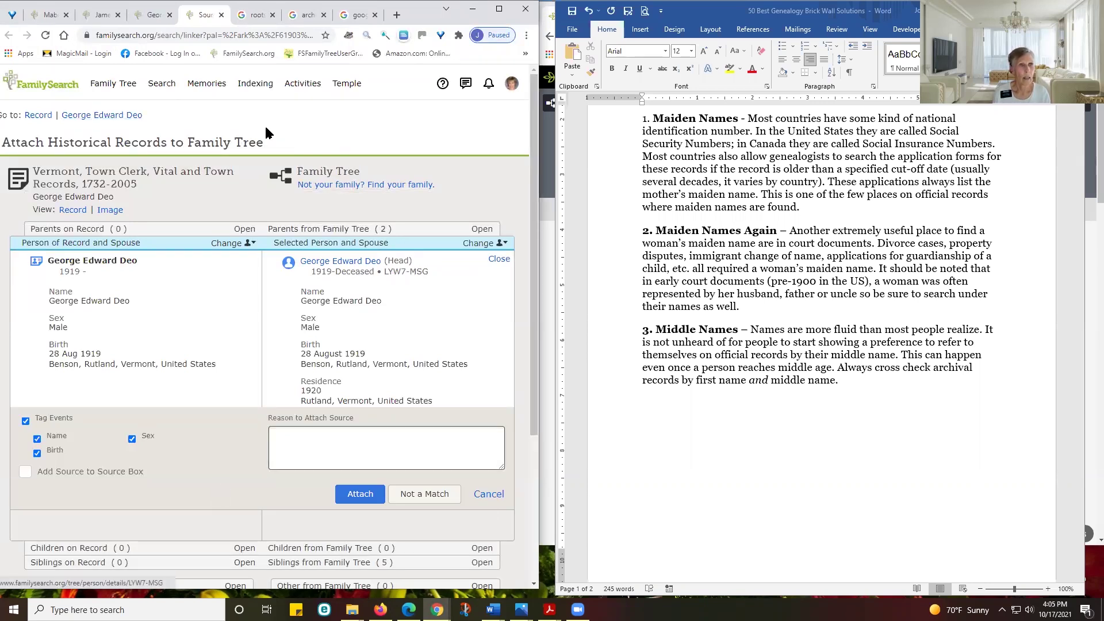
left_click(100, 118)
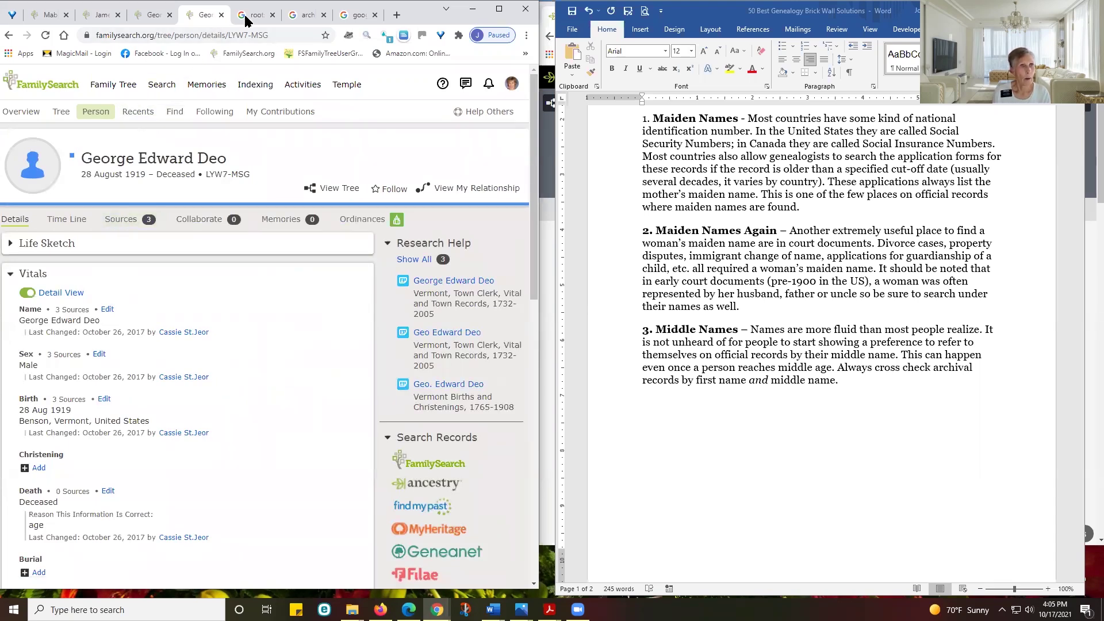
- Close the duplicate George tab, open the record's attach page, and dismiss Record Hints on his page
left_click(221, 15)
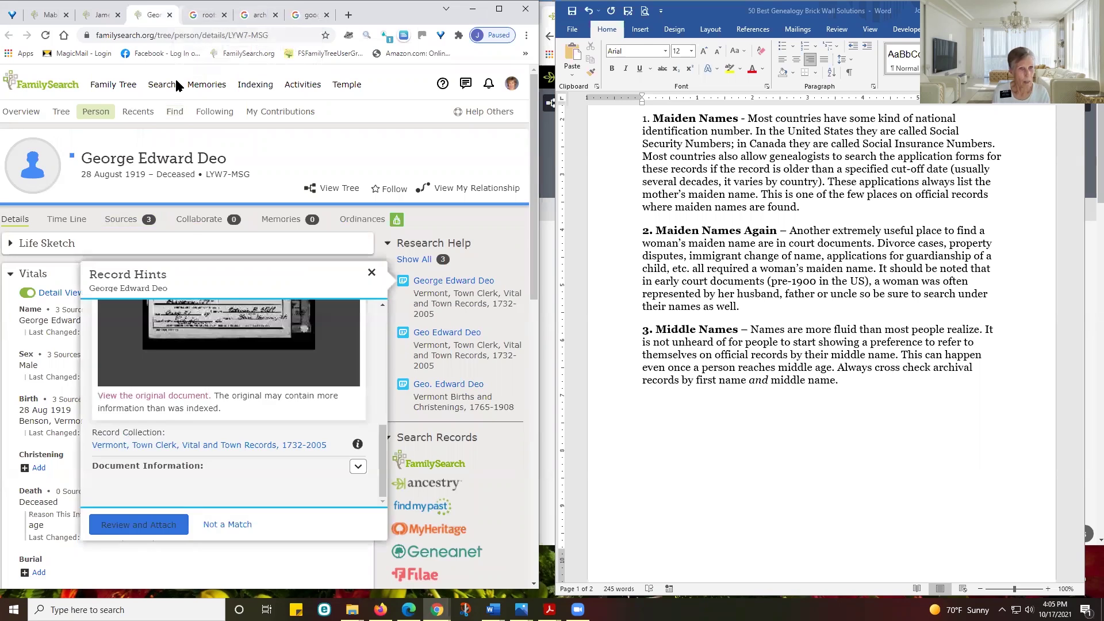
left_click(144, 521)
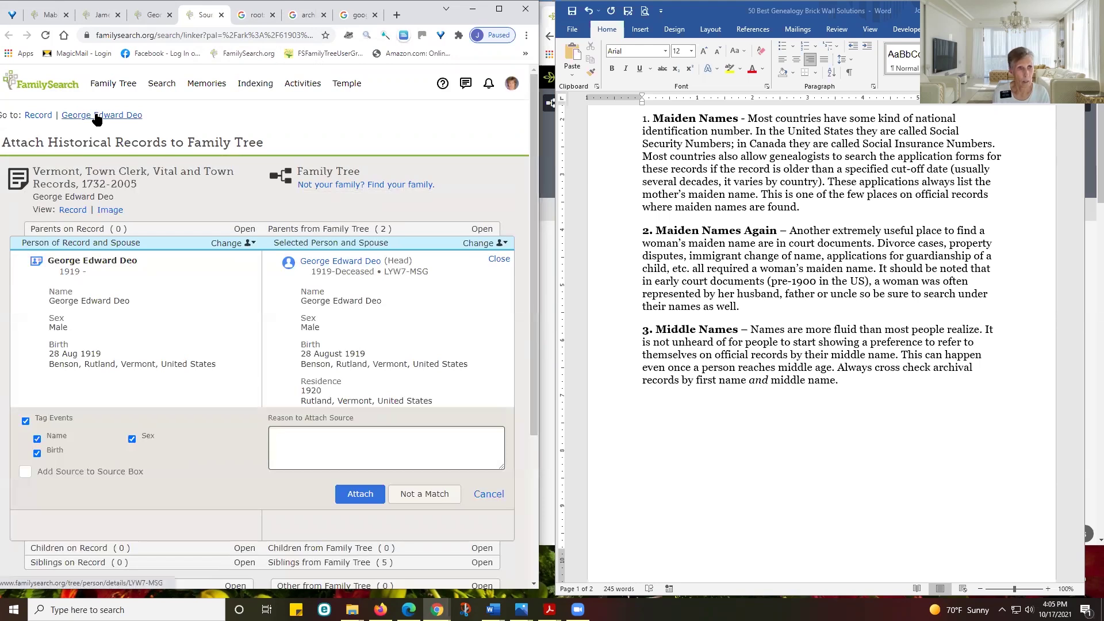
left_click(144, 17)
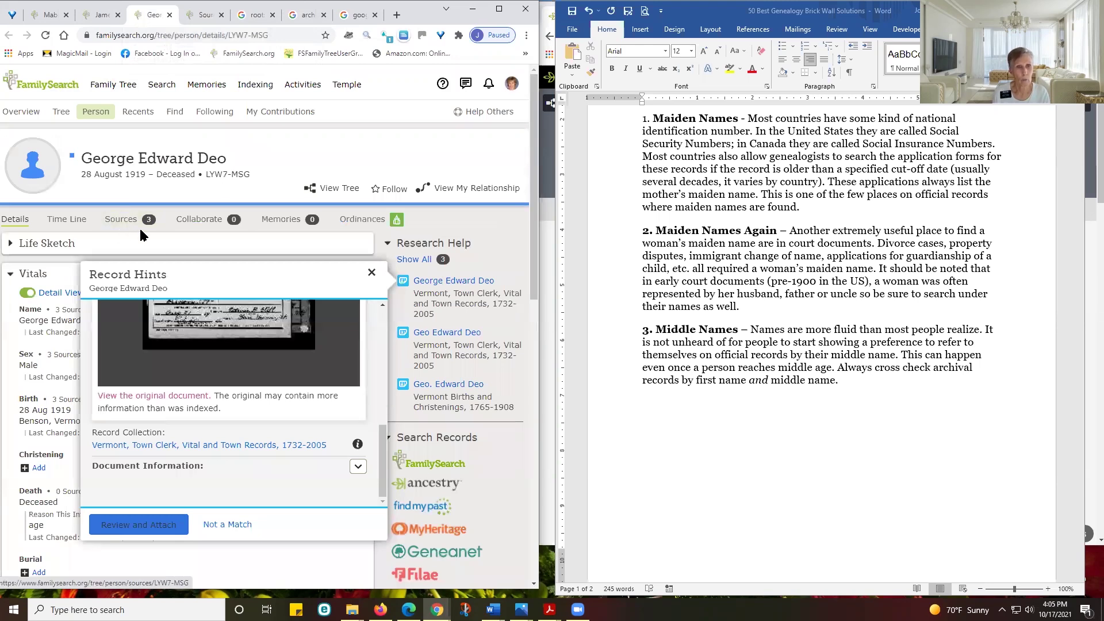
left_click(371, 275)
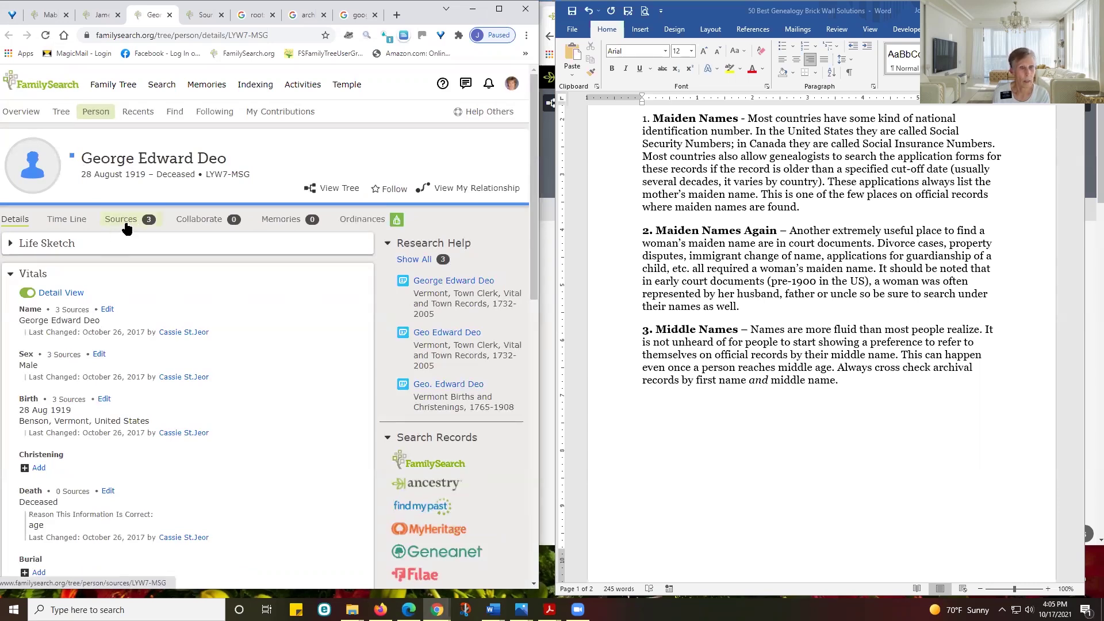
left_click(549, 167)
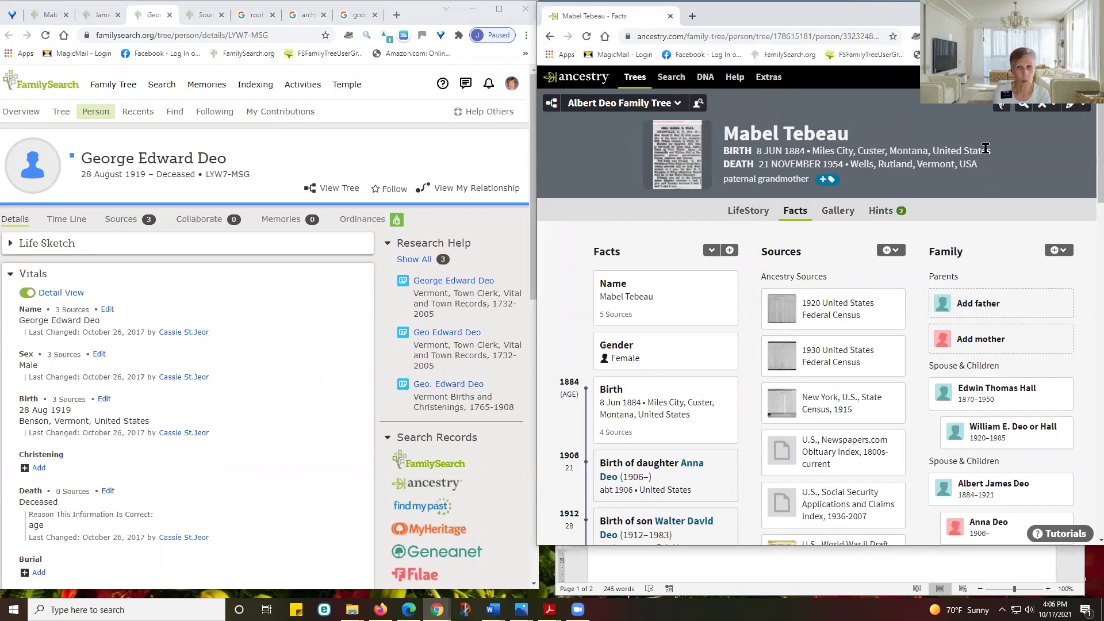
scroll(742, 379, "down", 9)
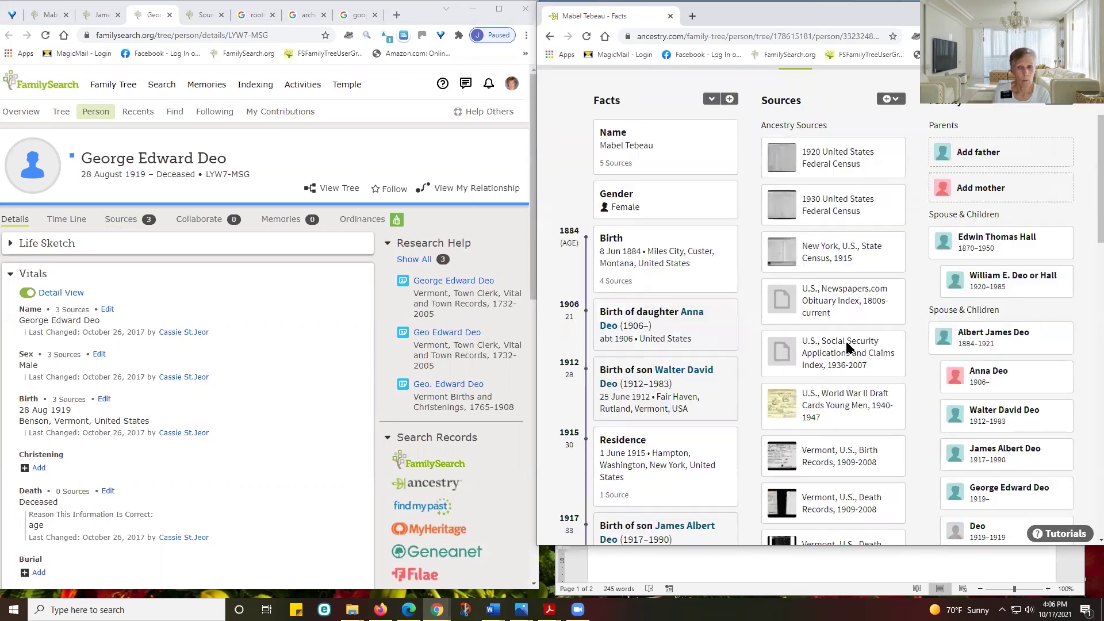
scroll(865, 331, "up", 10)
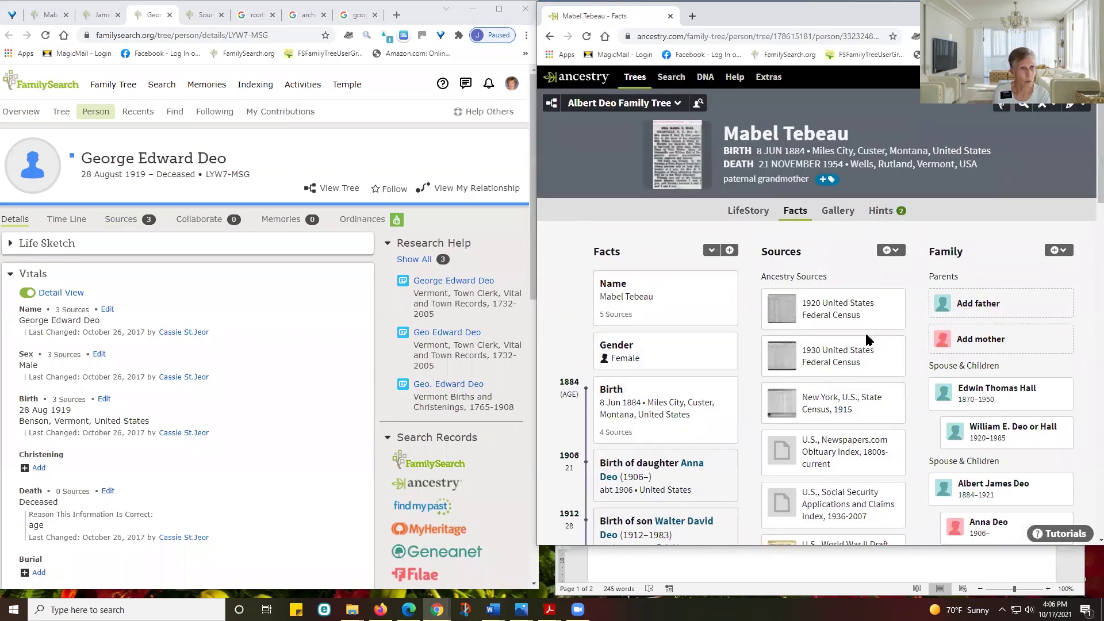
left_click(43, 15)
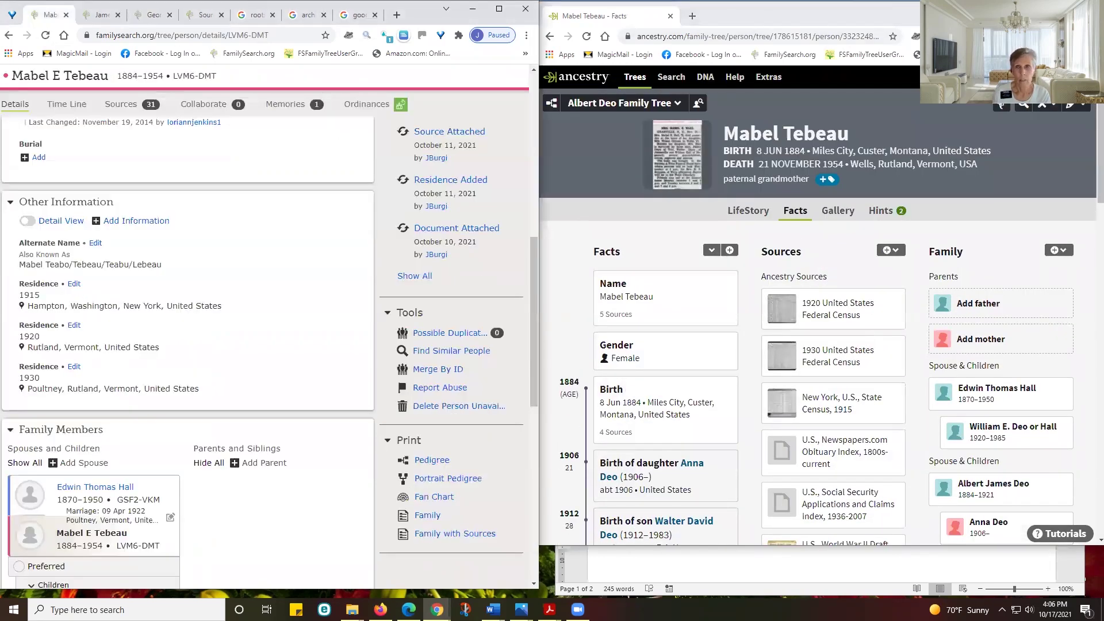
left_click(683, 335)
left_click(683, 332)
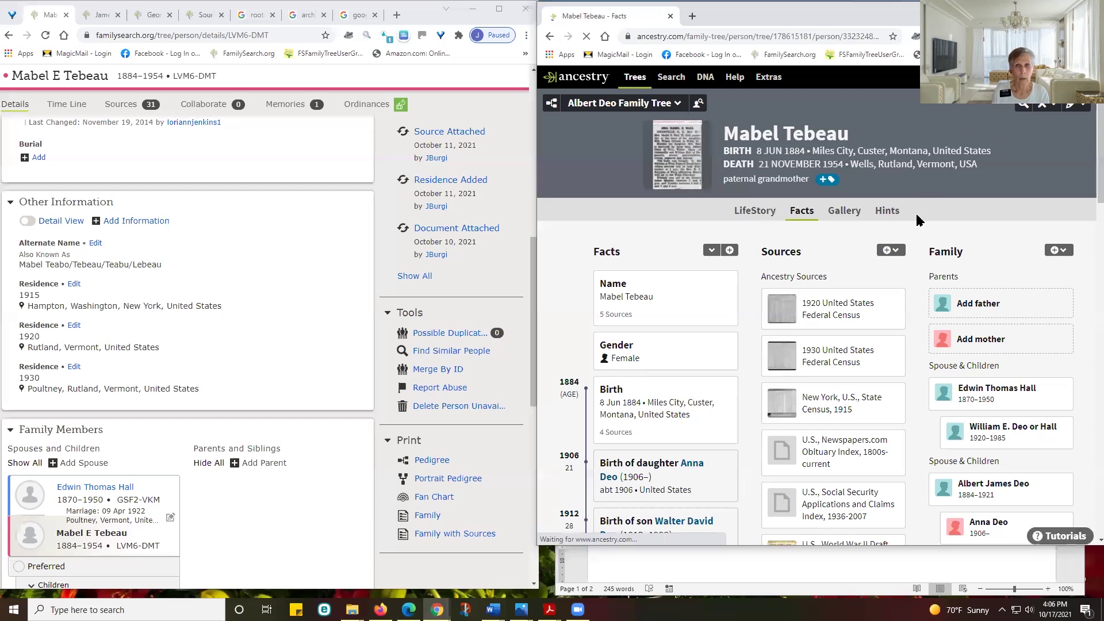
- Compare her on FamilySearch, tick the U.S. Social Security Applications and Claims Index source, and save
left_click(985, 106)
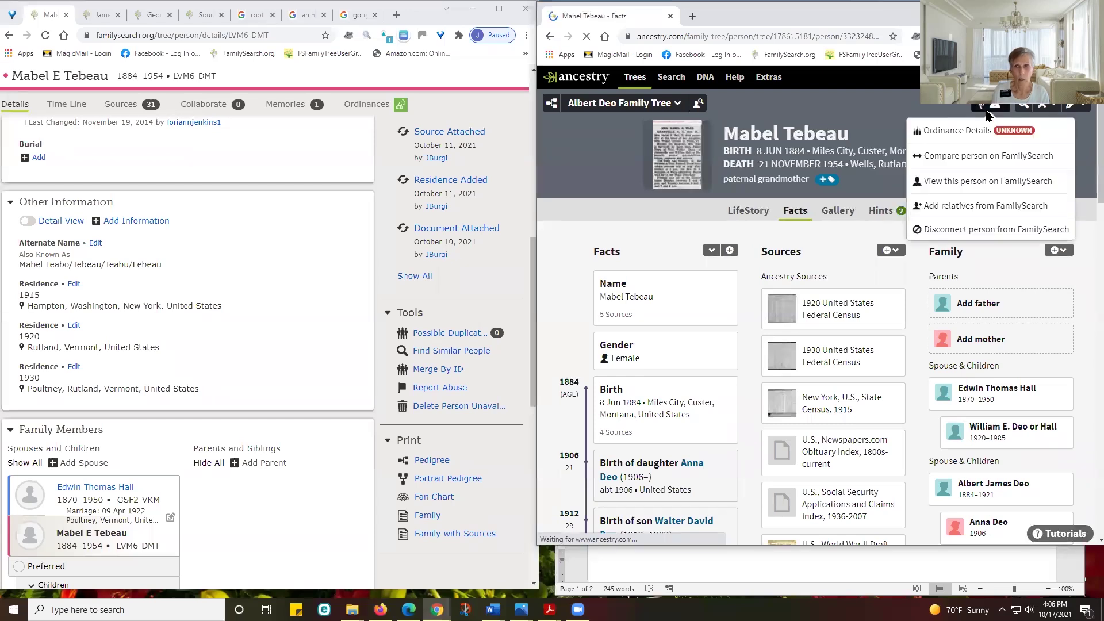
left_click(971, 161)
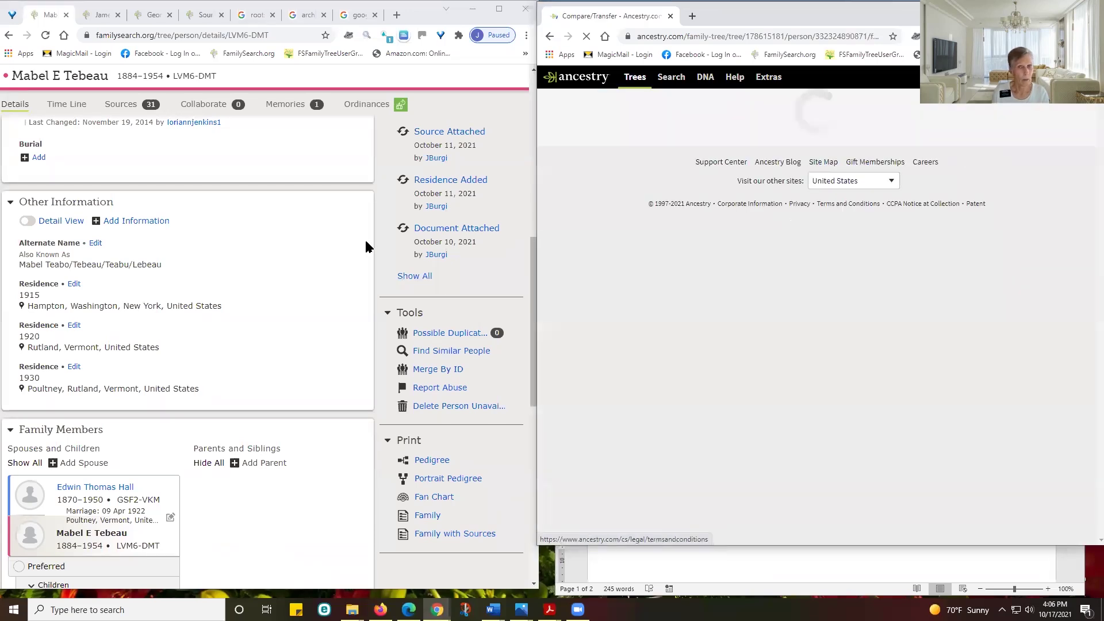
scroll(842, 271, "down", 15)
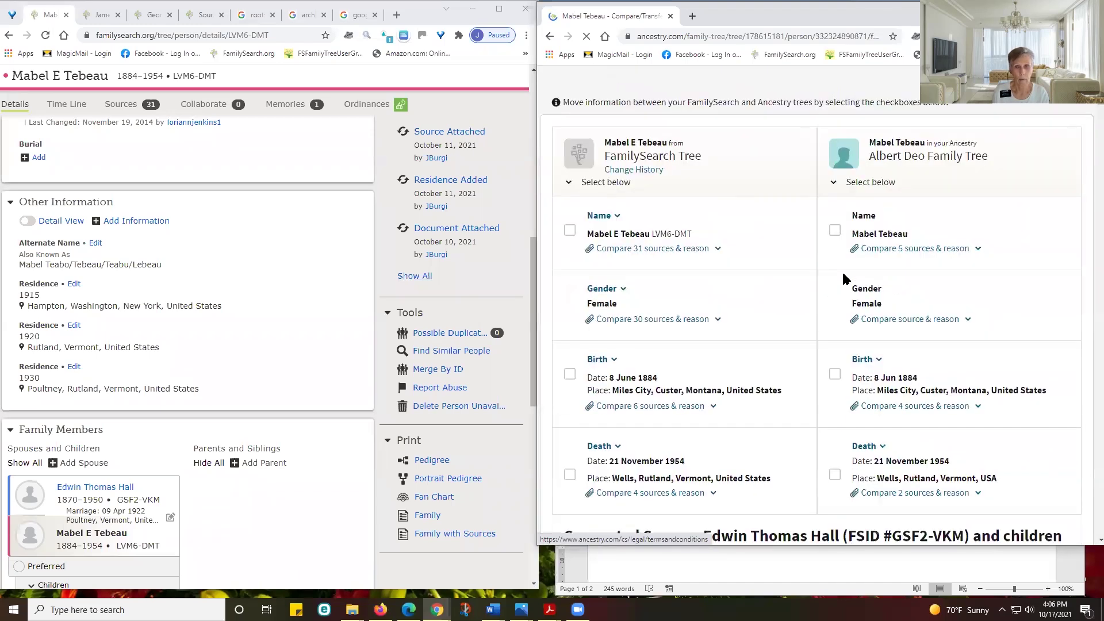
scroll(842, 274, "down", 15)
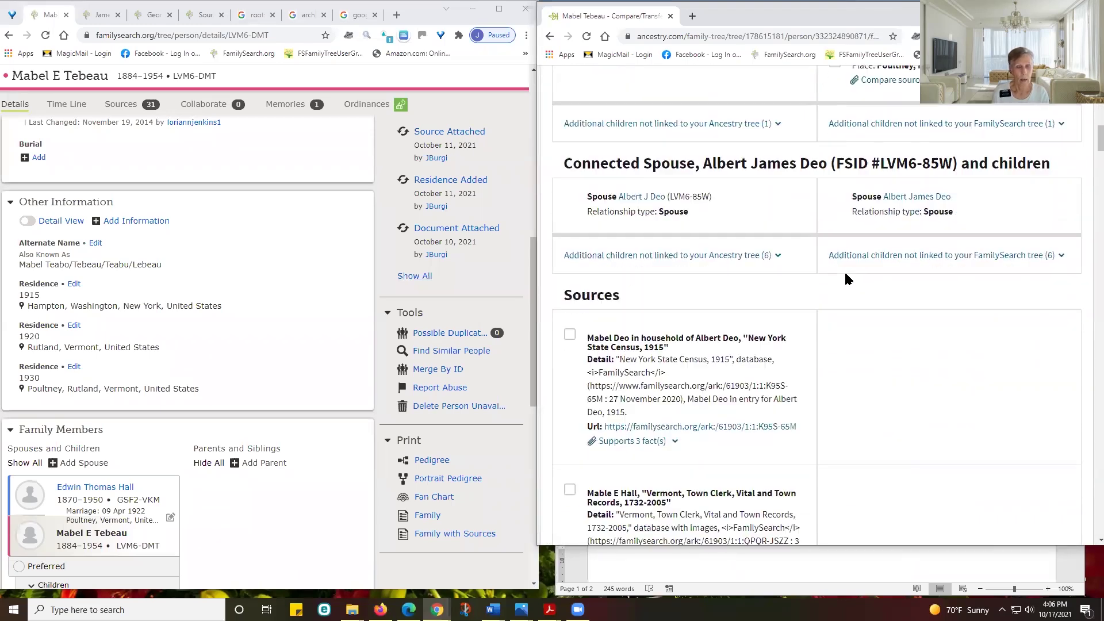
scroll(922, 273, "down", 10)
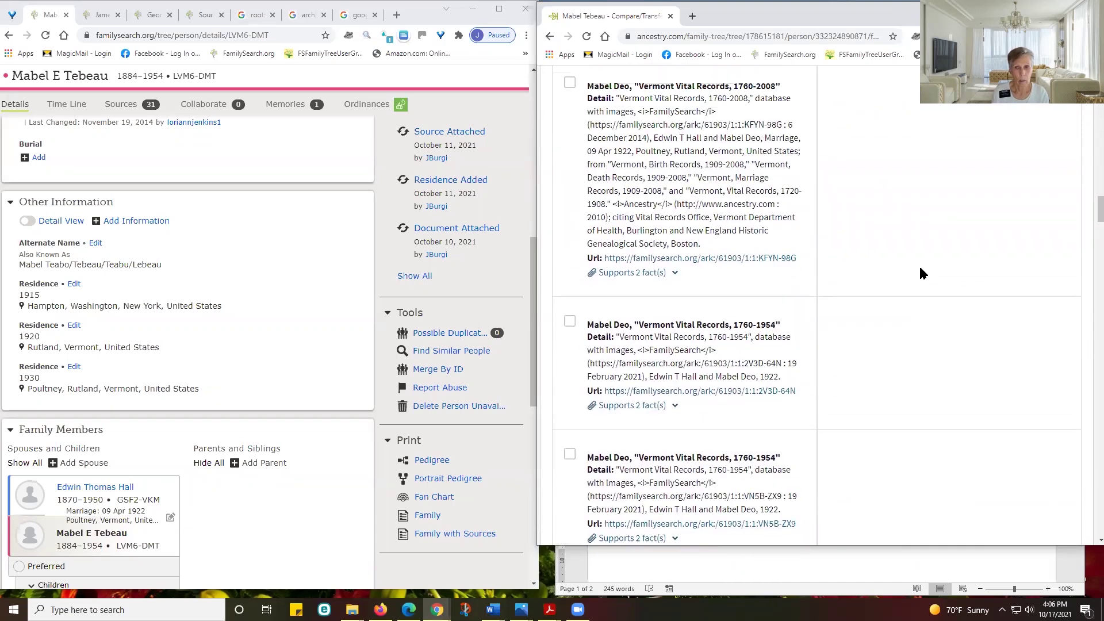
scroll(914, 271, "down", 10)
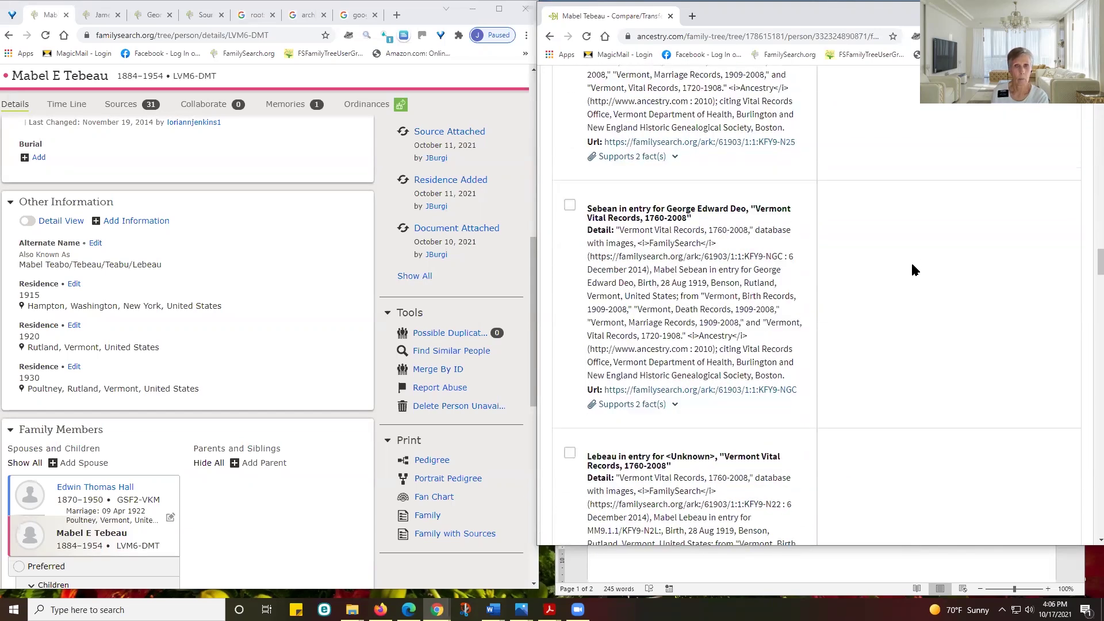
scroll(910, 271, "down", 10)
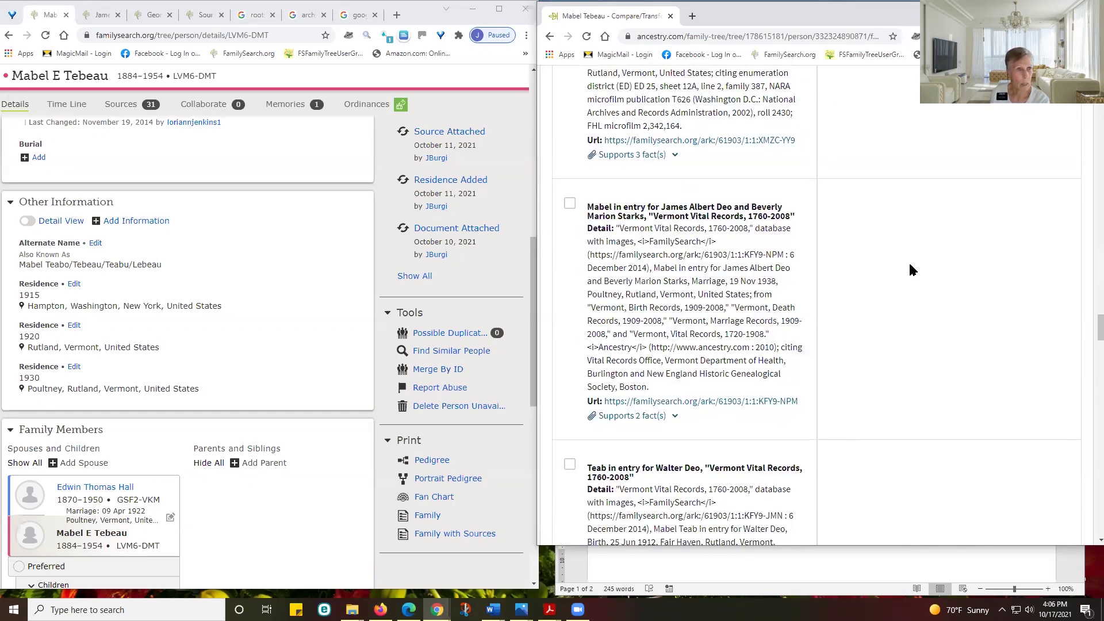
scroll(928, 277, "down", 10)
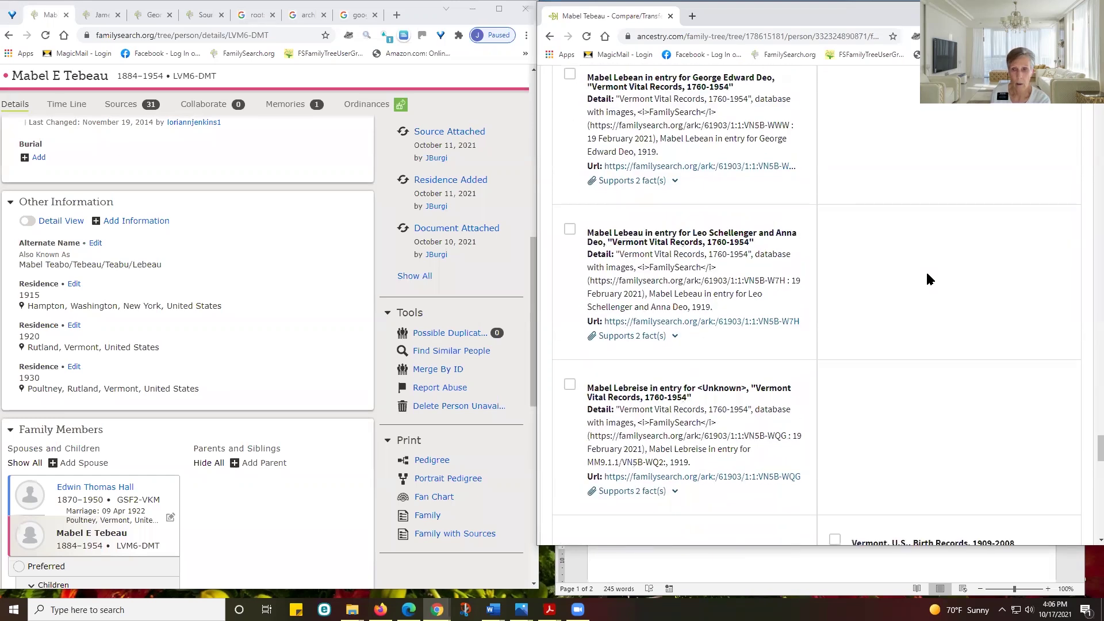
scroll(942, 276, "down", 5)
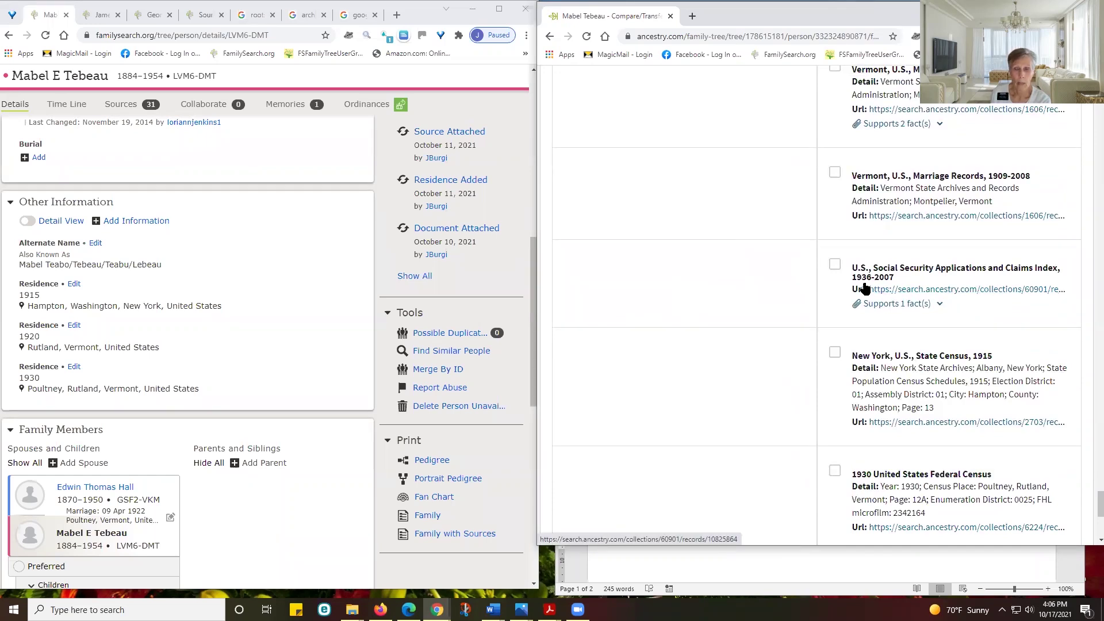
left_click(834, 266)
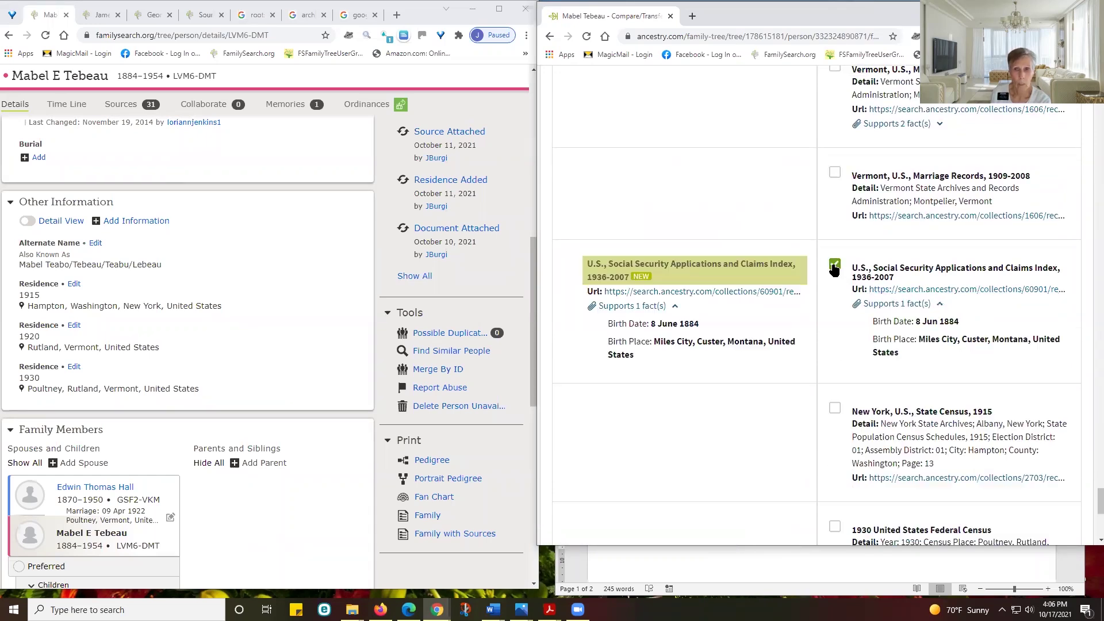
scroll(821, 354, "down", 3)
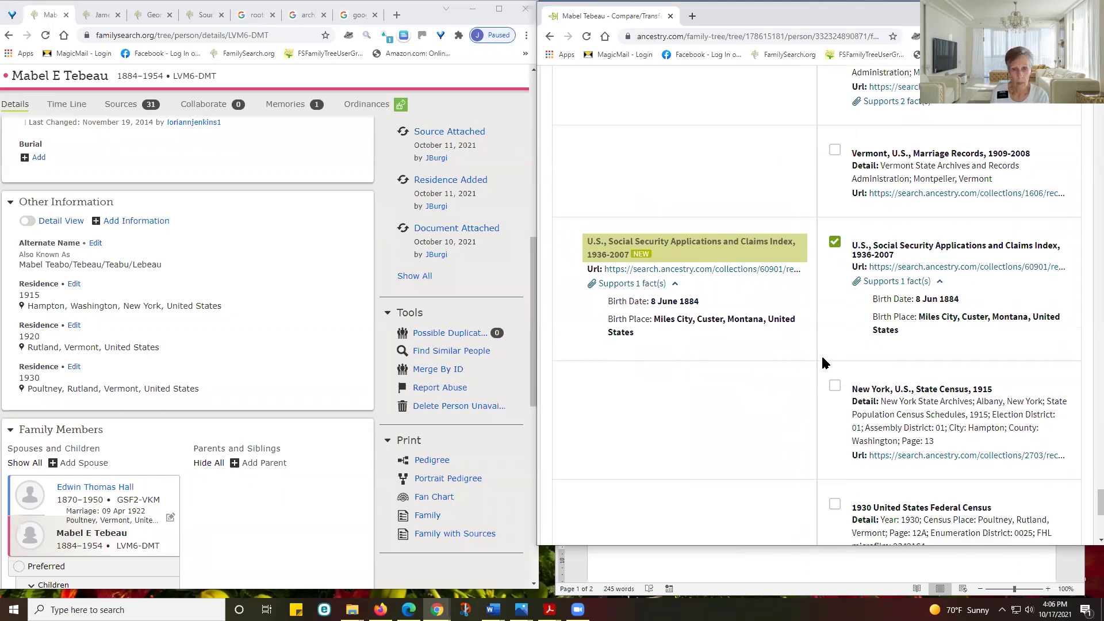
scroll(819, 366, "down", 3)
left_click(586, 436)
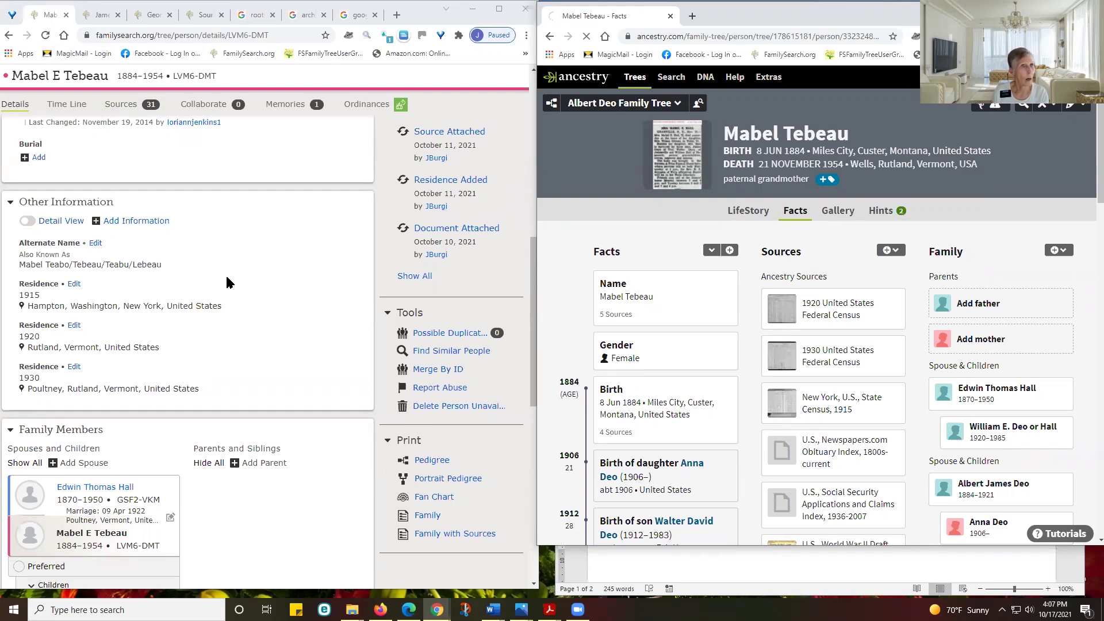
left_click(293, 163)
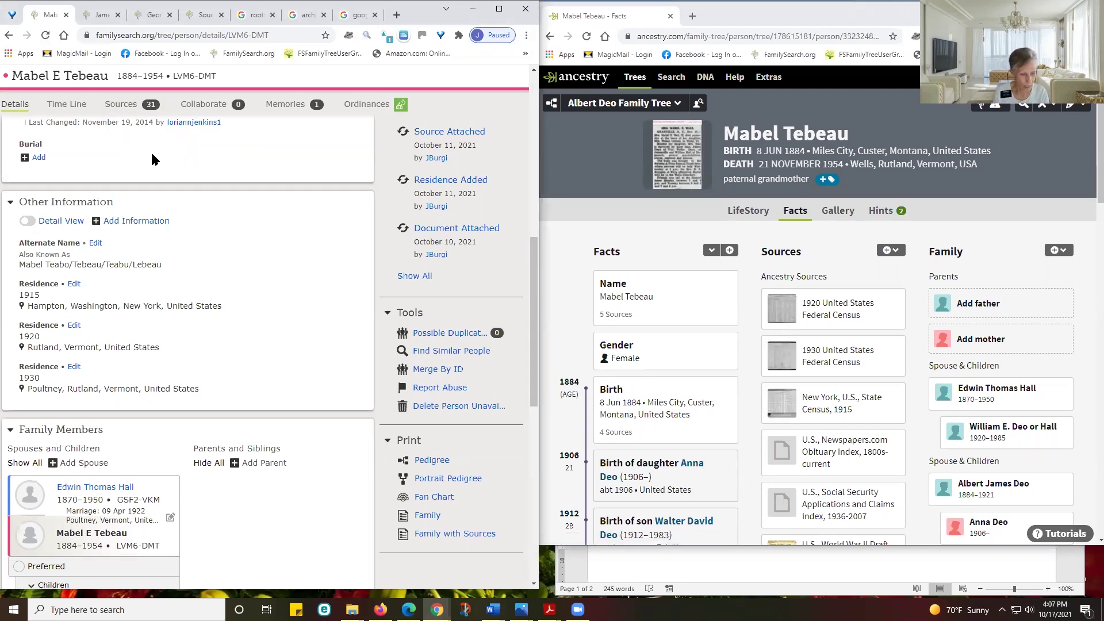
key("F5")
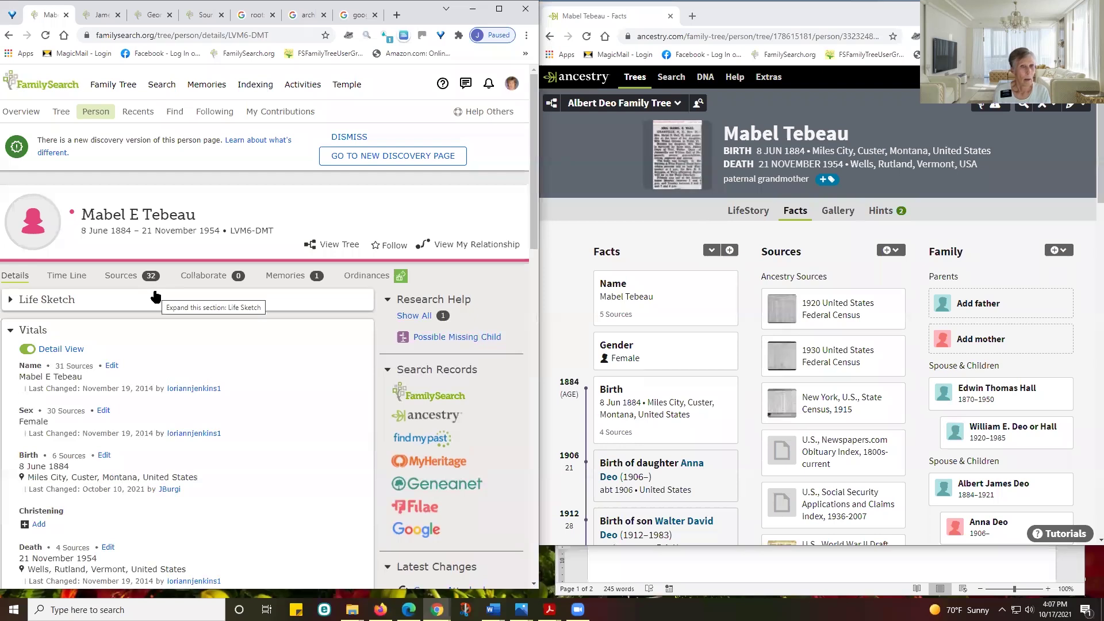
scroll(156, 296, "down", 1)
scroll(155, 296, "up", 1)
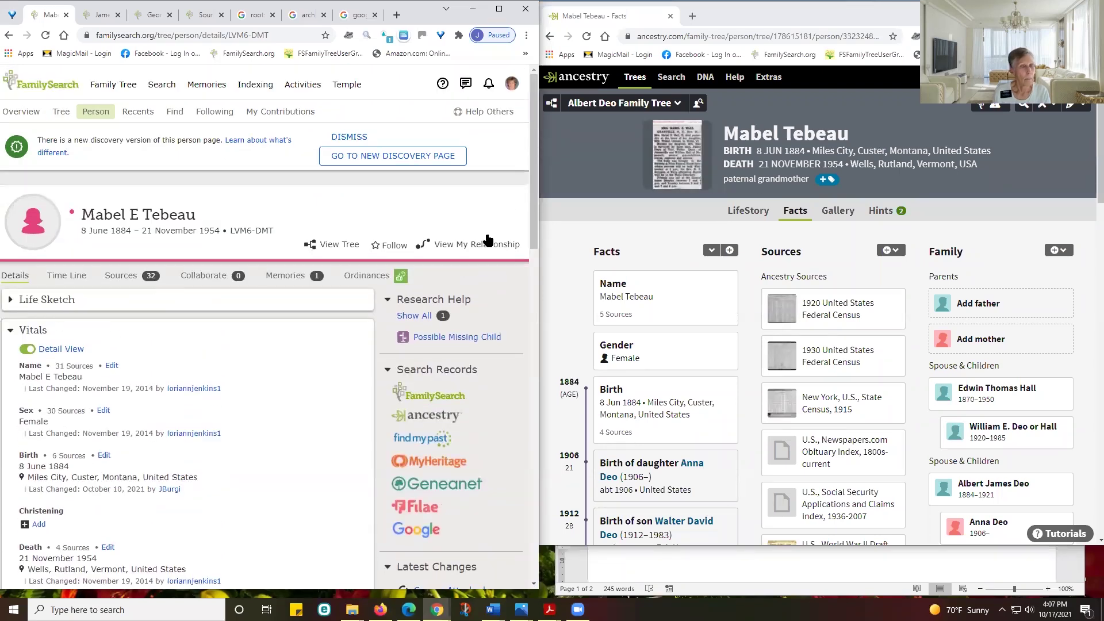
scroll(999, 304, "down", 1)
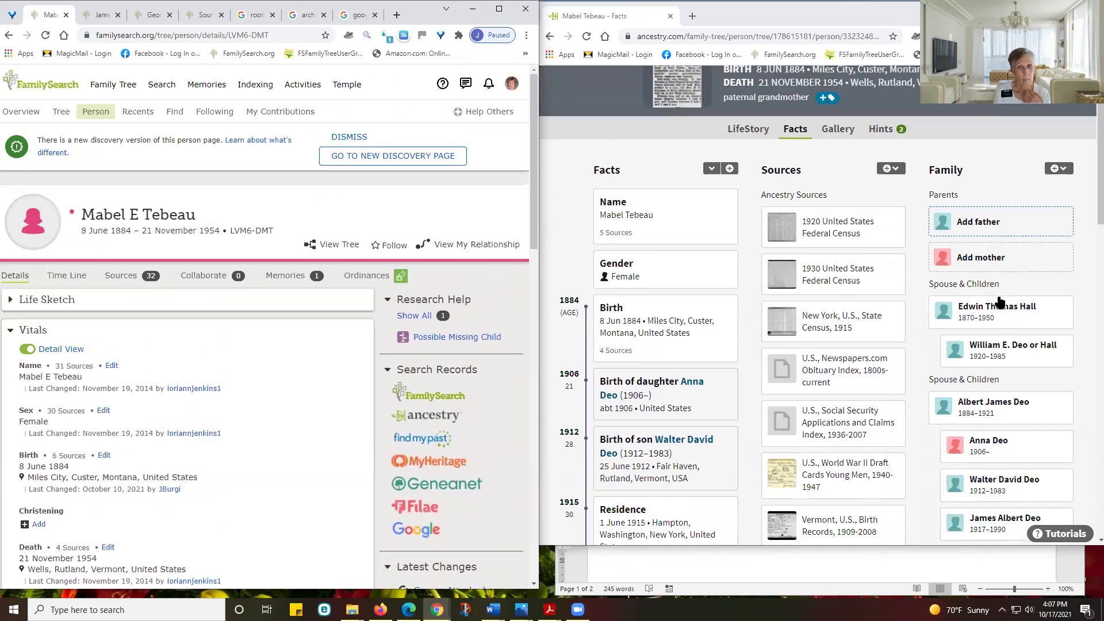
scroll(999, 304, "down", 2)
scroll(999, 304, "up", 2)
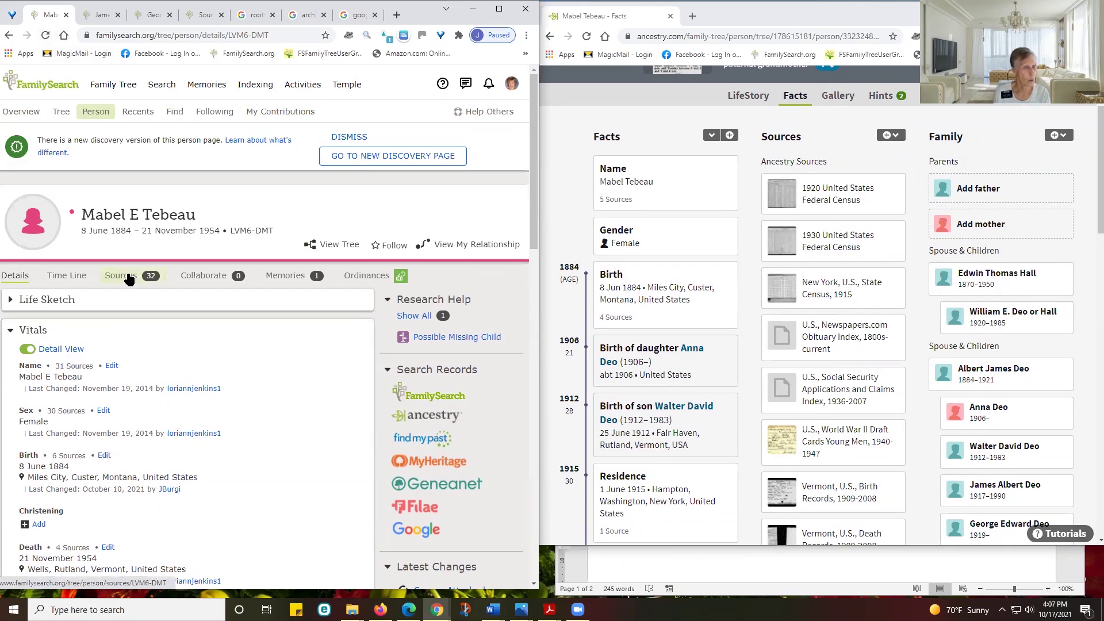
scroll(136, 284, "down", 1)
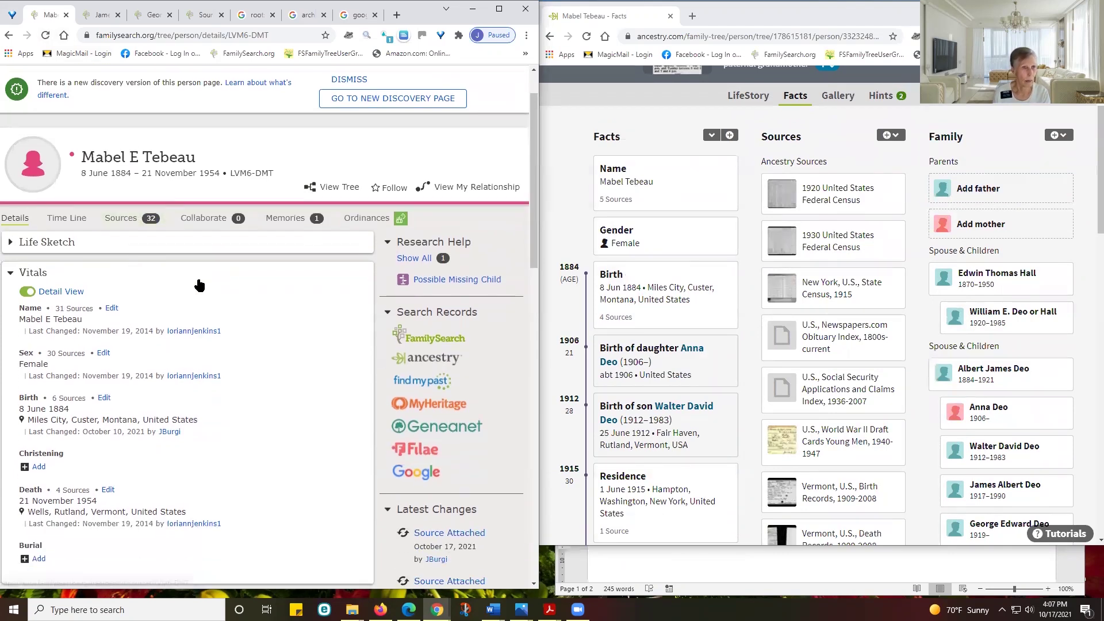
scroll(197, 283, "down", 1)
scroll(199, 282, "up", 2)
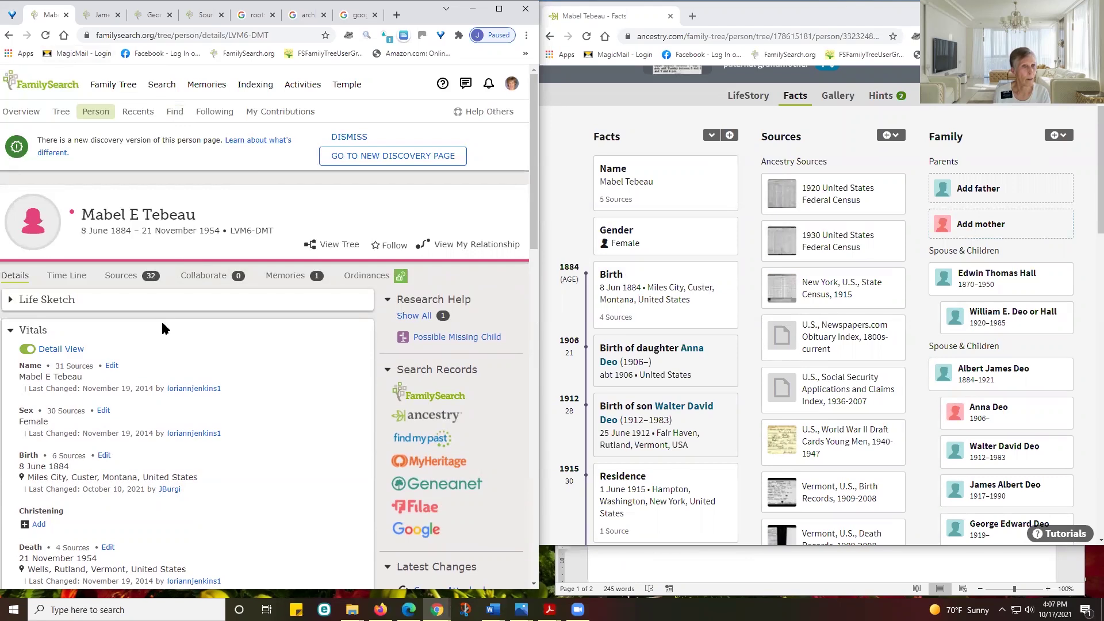
scroll(172, 286, "down", 2)
scroll(172, 286, "up", 2)
left_click(493, 609)
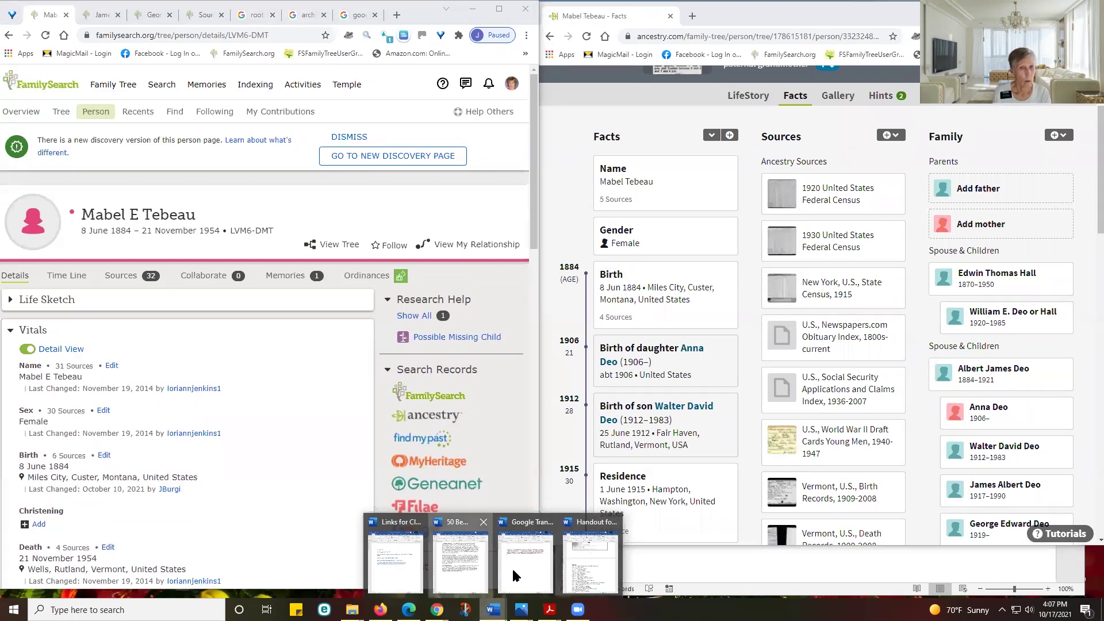
- Bring up the brick wall solutions document, then return to the FamilySearch page
left_click(459, 560)
scroll(345, 212, "down", 1)
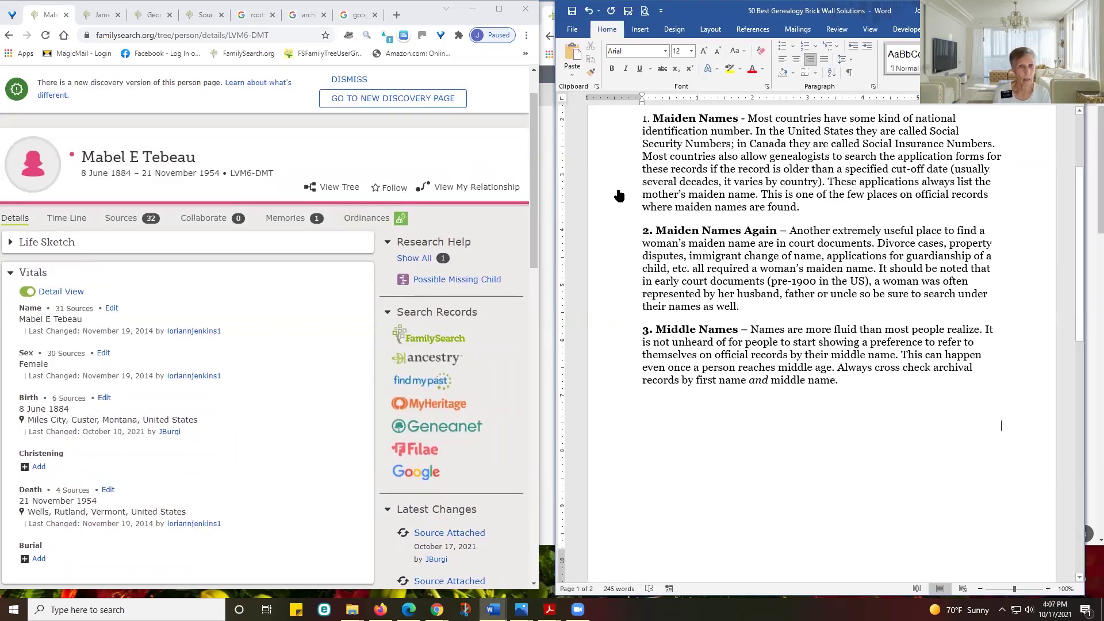
left_click(322, 136)
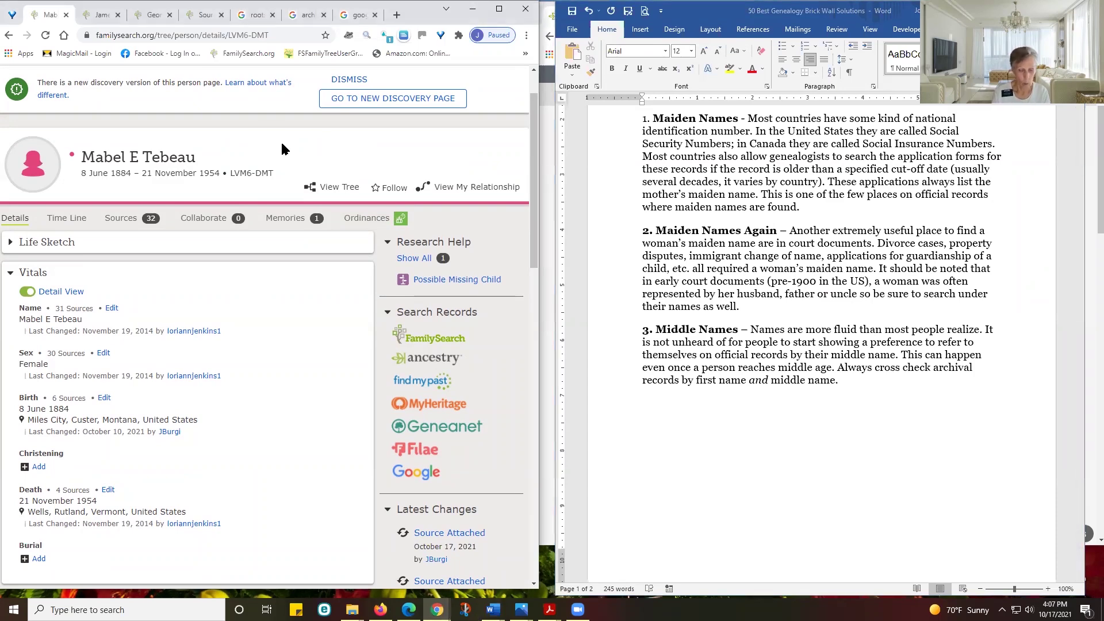
key("ctrl+p")
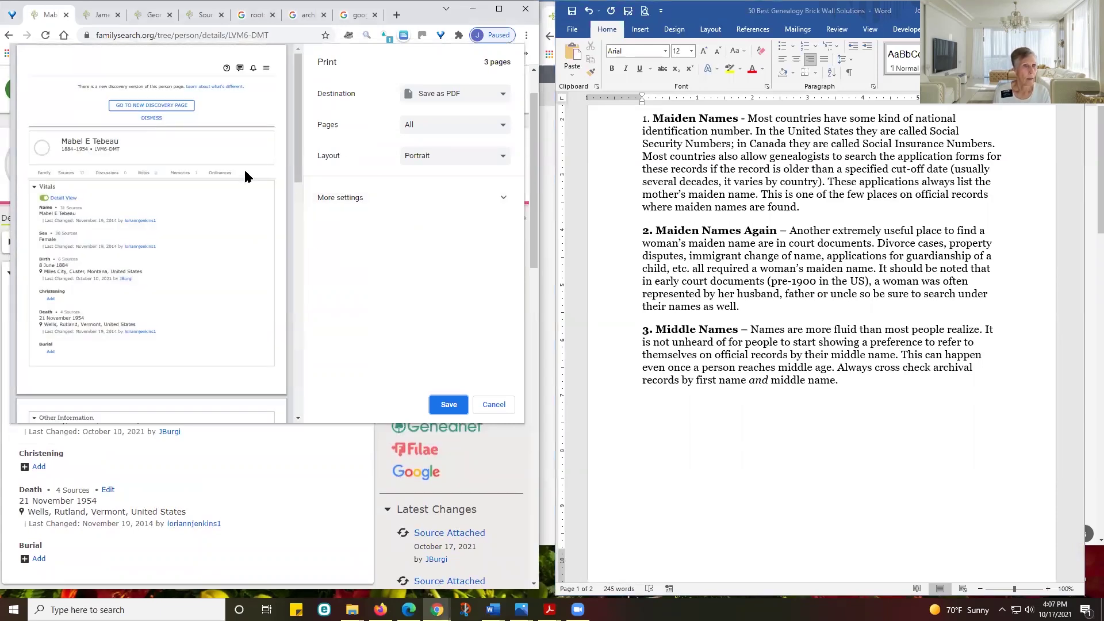
scroll(246, 176, "down", 6)
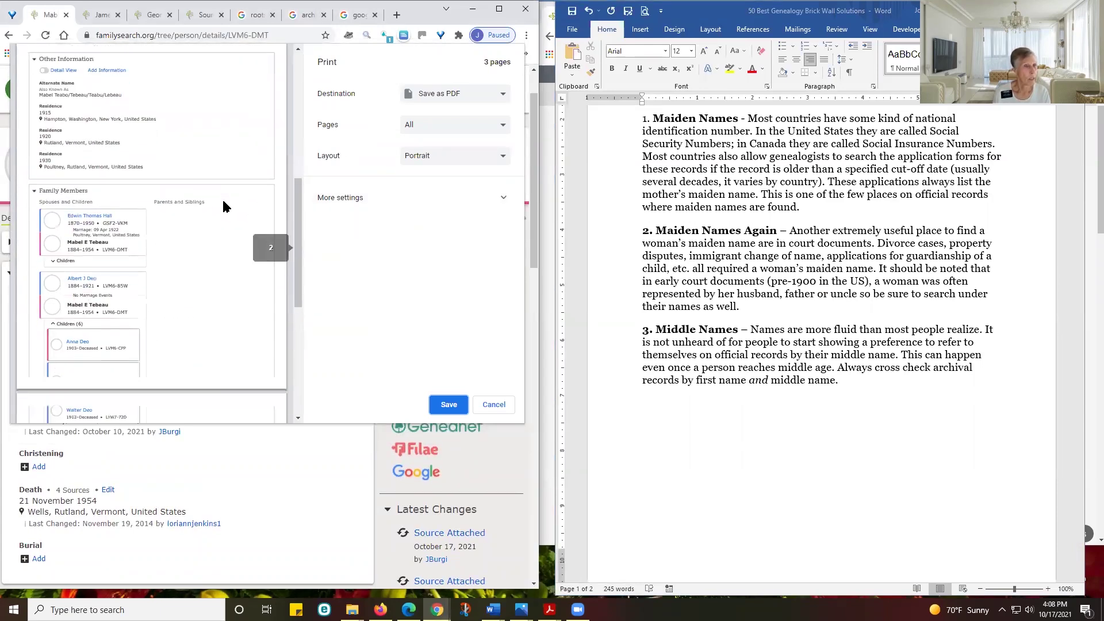
scroll(223, 201, "down", 5)
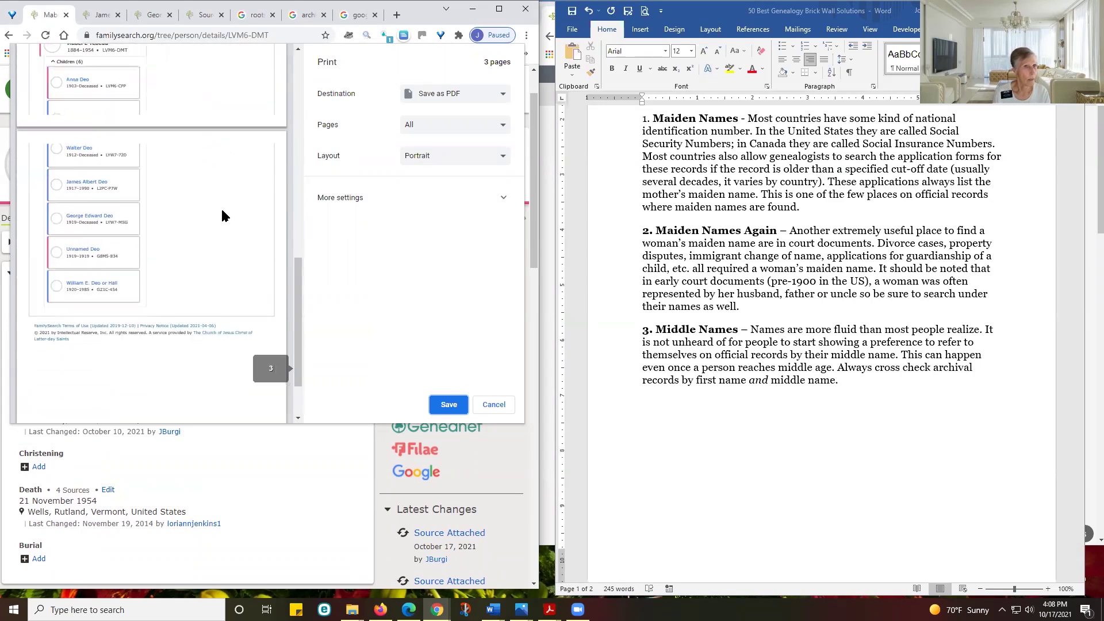
scroll(223, 216, "up", 10)
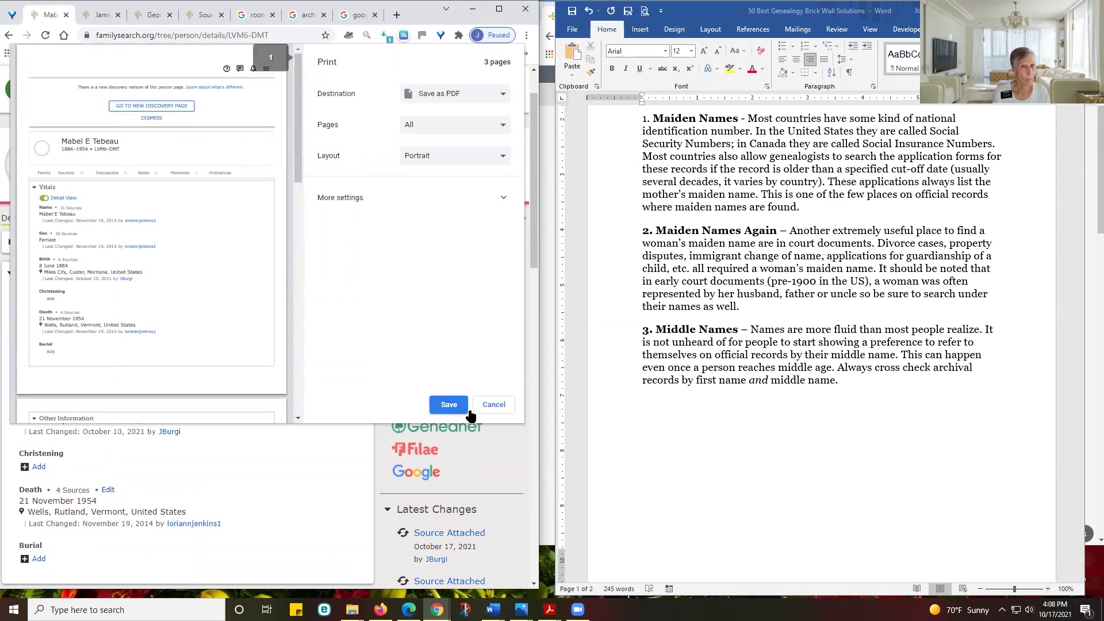
left_click(489, 405)
left_click(734, 444)
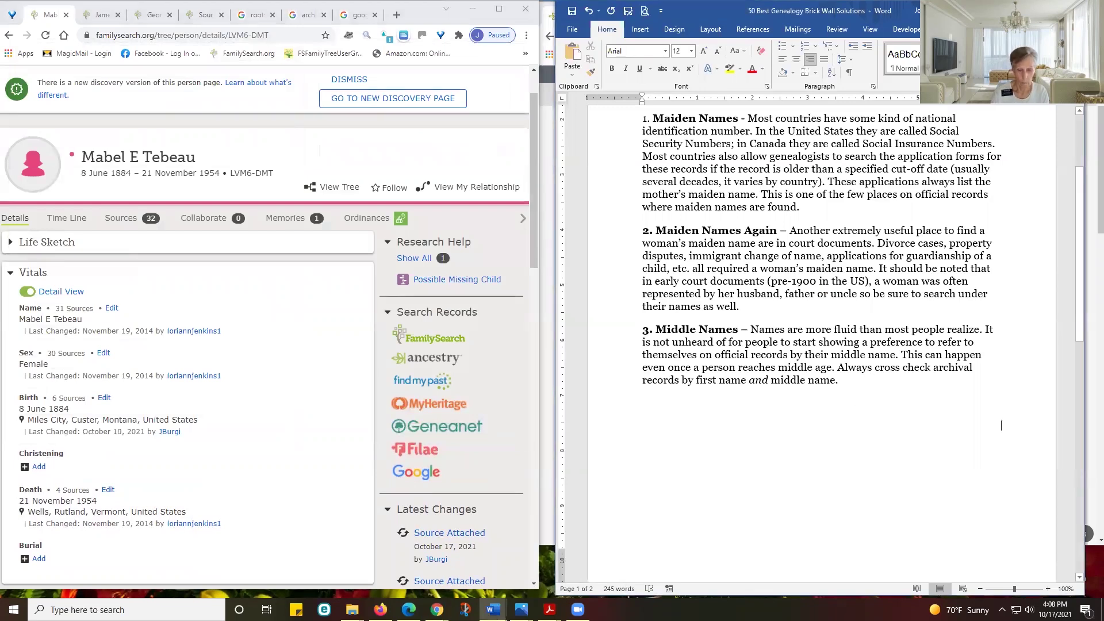
key("ctrl+p")
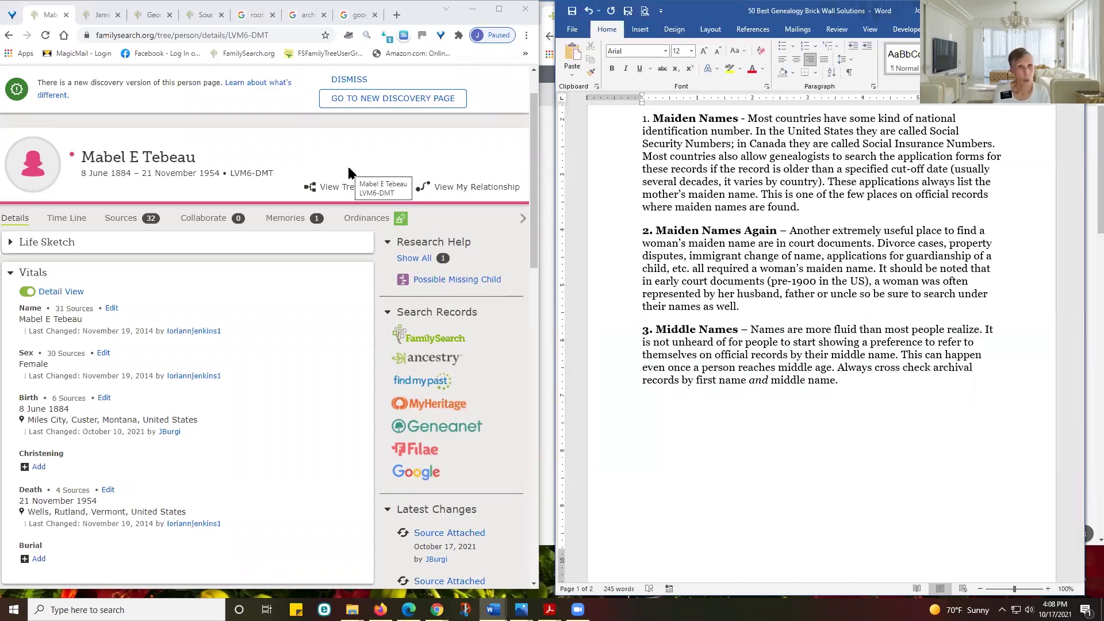
- Close the Google Translate tab and check Chrome's recently closed tabs under History
left_click(351, 16)
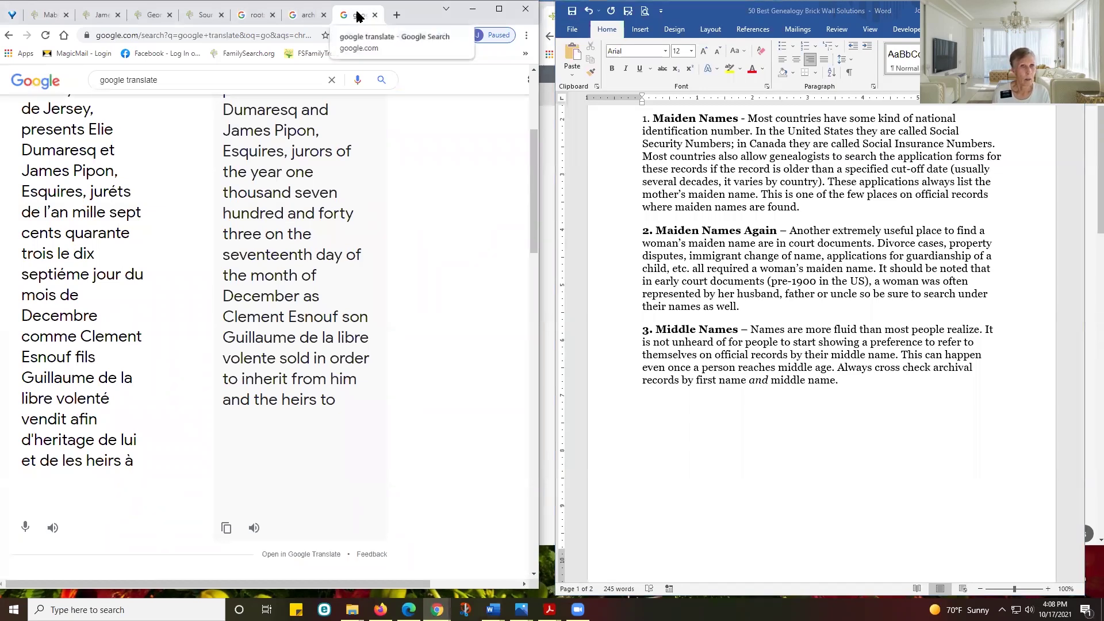
left_click(375, 14)
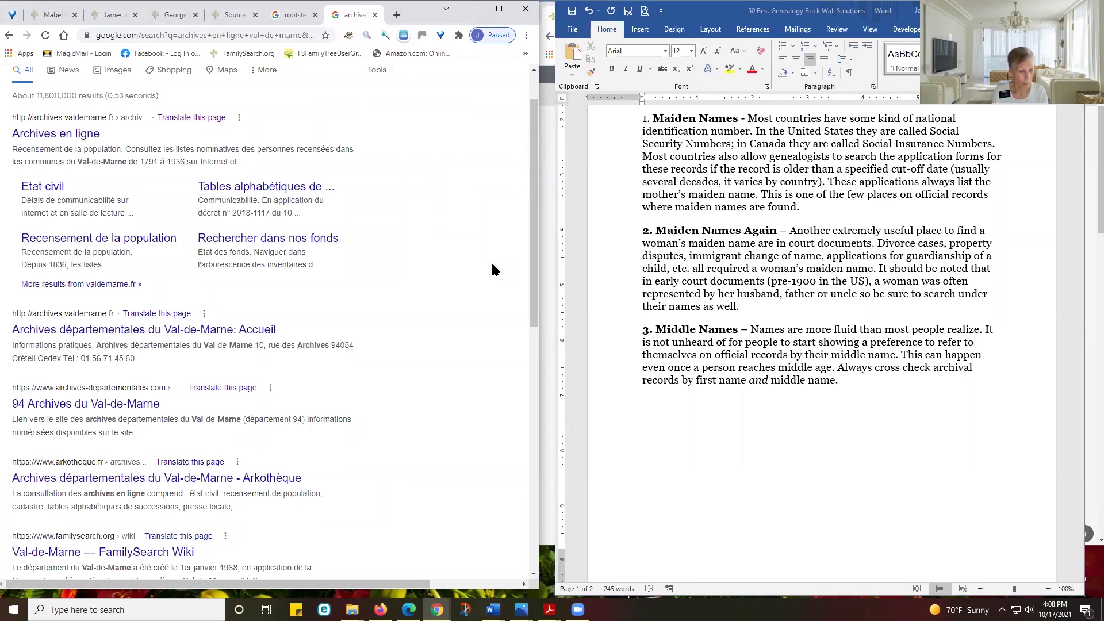
left_click(526, 35)
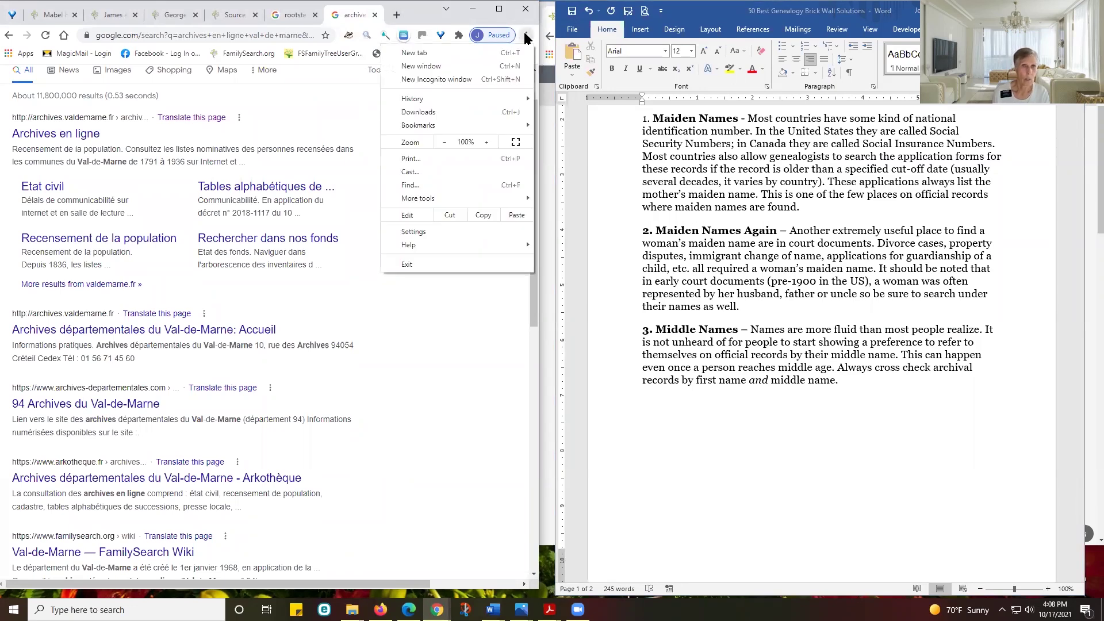
mouse_move(433, 97)
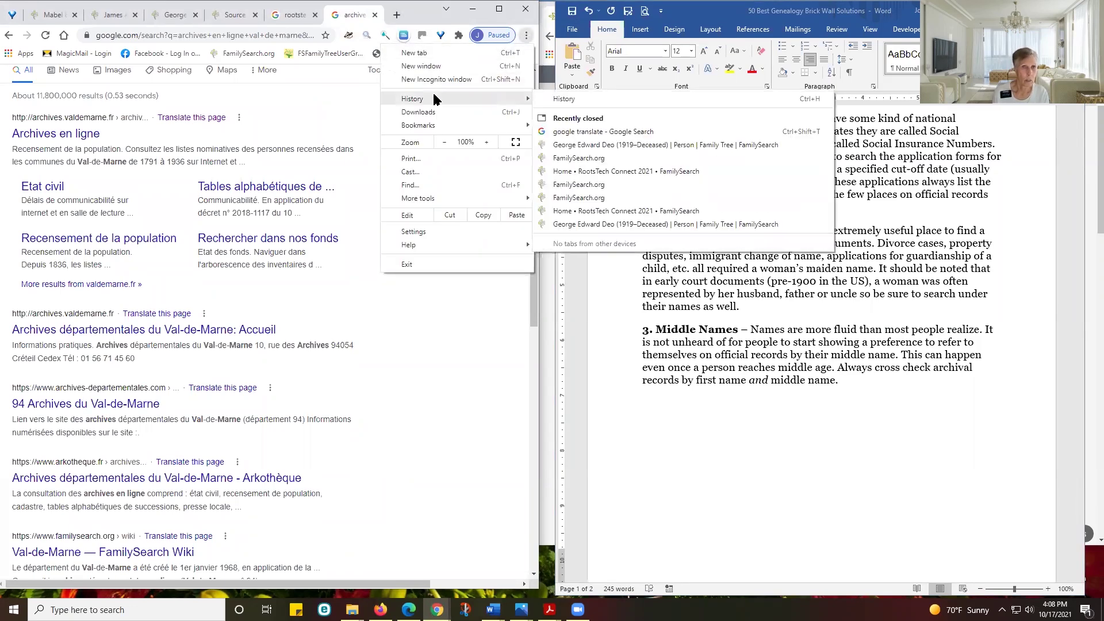
left_click(410, 331)
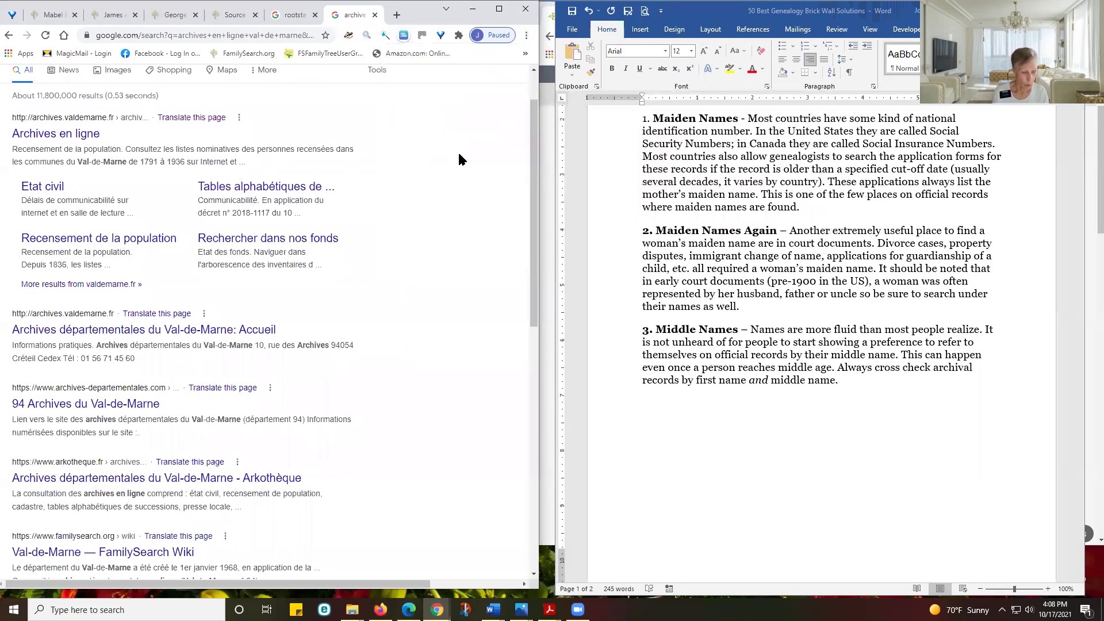
- Reopen the closed Google Translate tab with Ctrl+Shift+T and review the French-to-English translation
key("ctrl+shift+t")
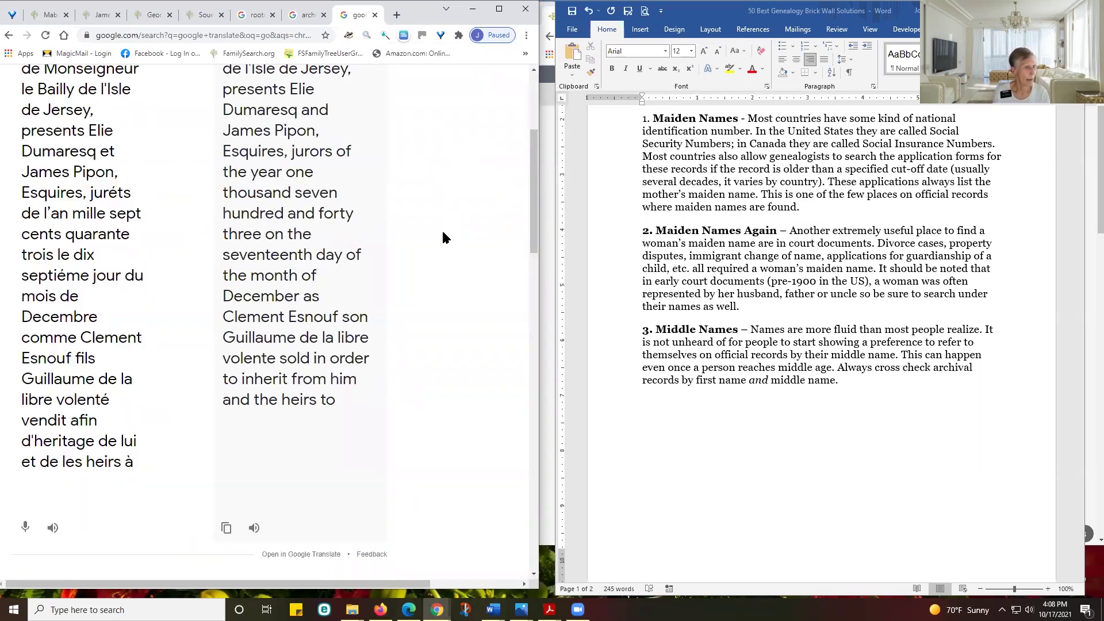
scroll(442, 238, "up", 4)
scroll(443, 237, "down", 4)
scroll(442, 237, "up", 4)
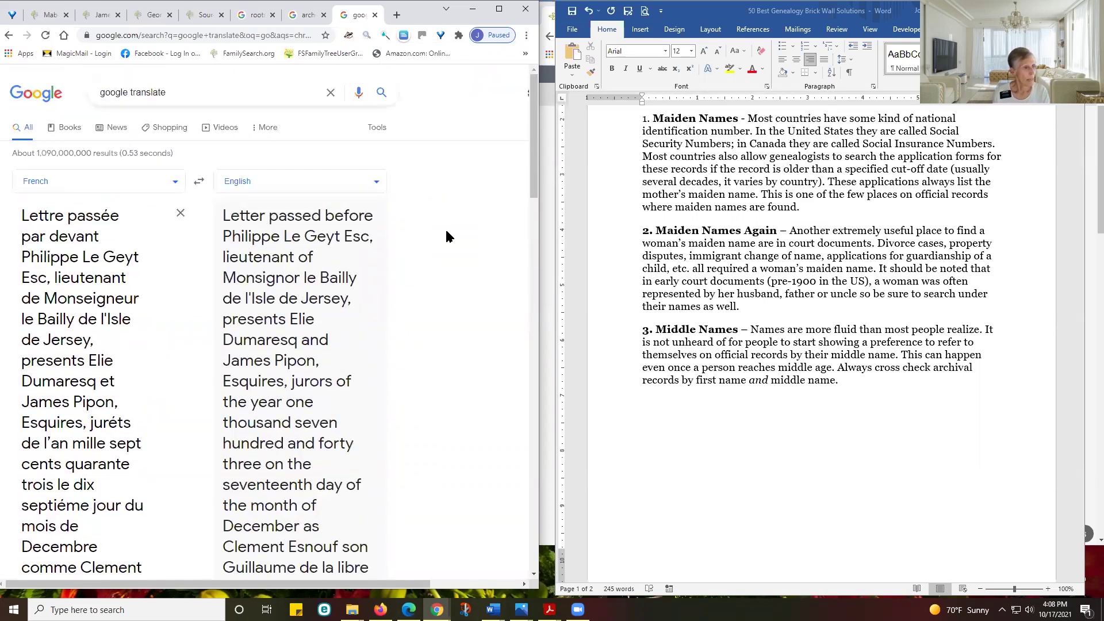
scroll(451, 236, "down", 3)
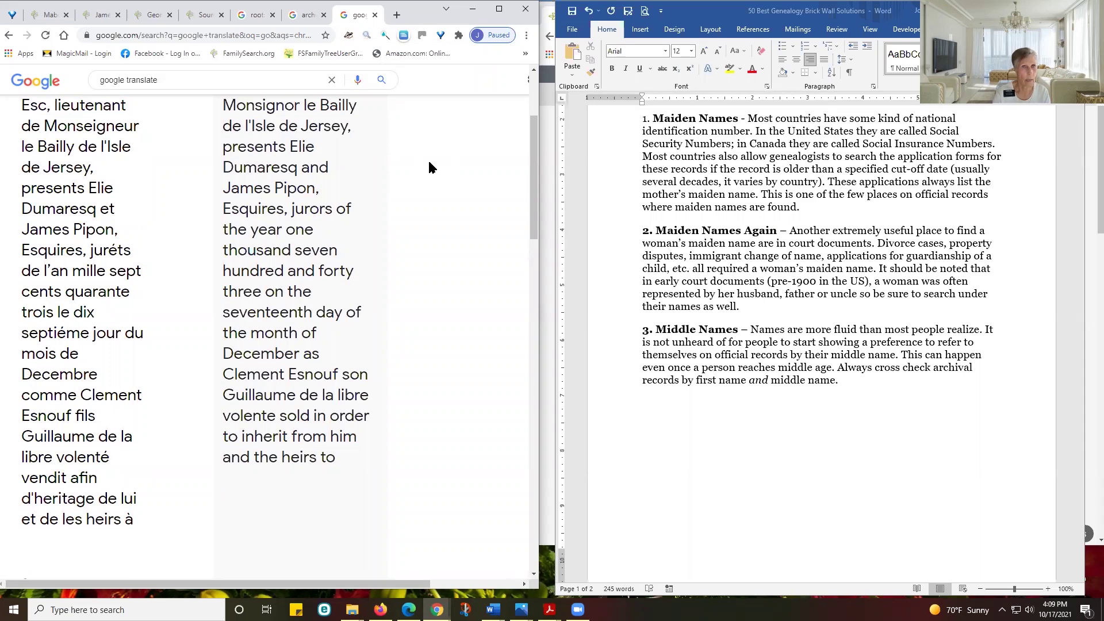
key("ctrl+n")
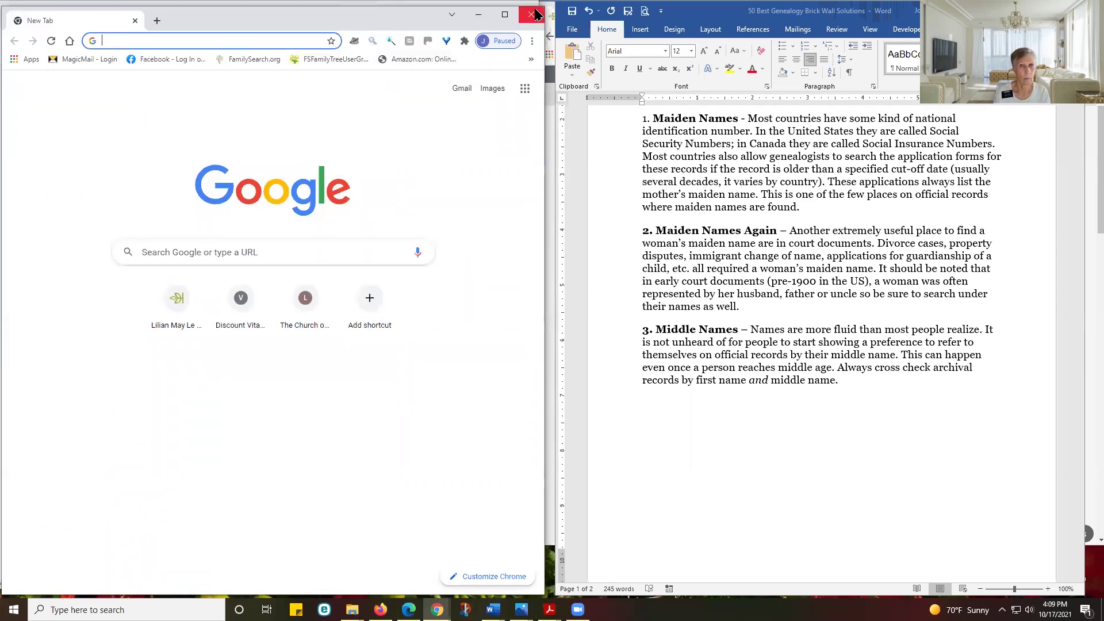
left_click(530, 14)
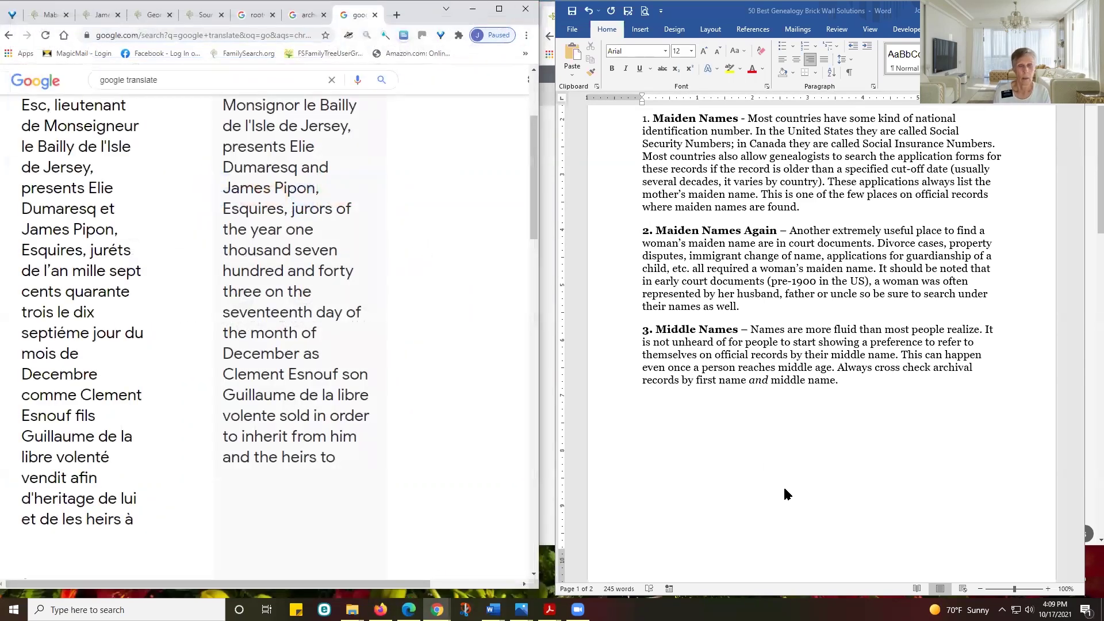
left_click(773, 422)
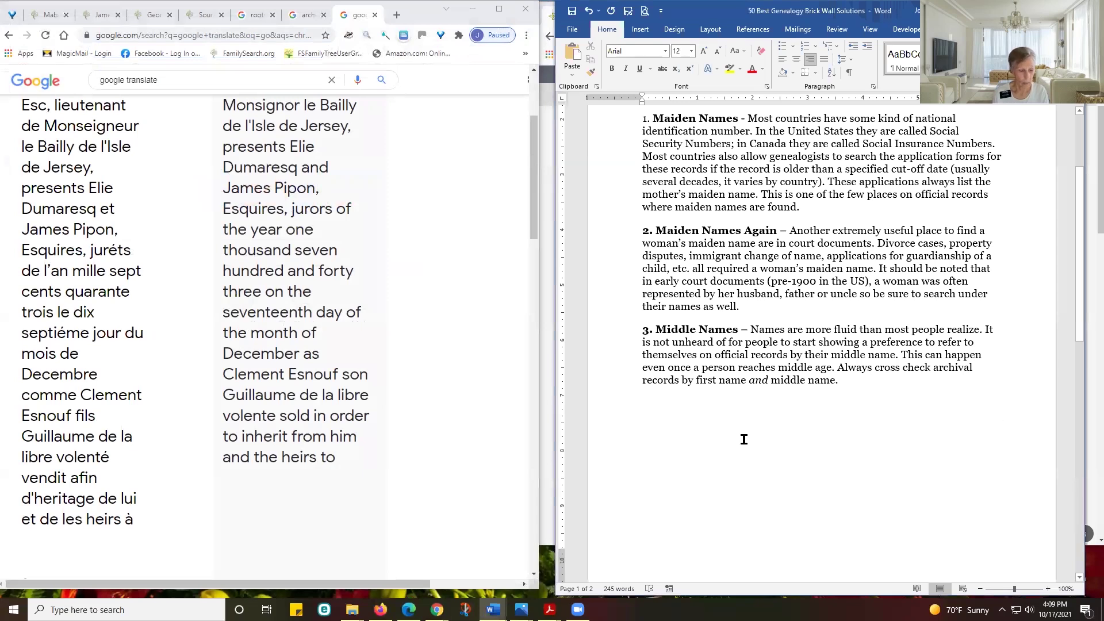
key("ctrl+n")
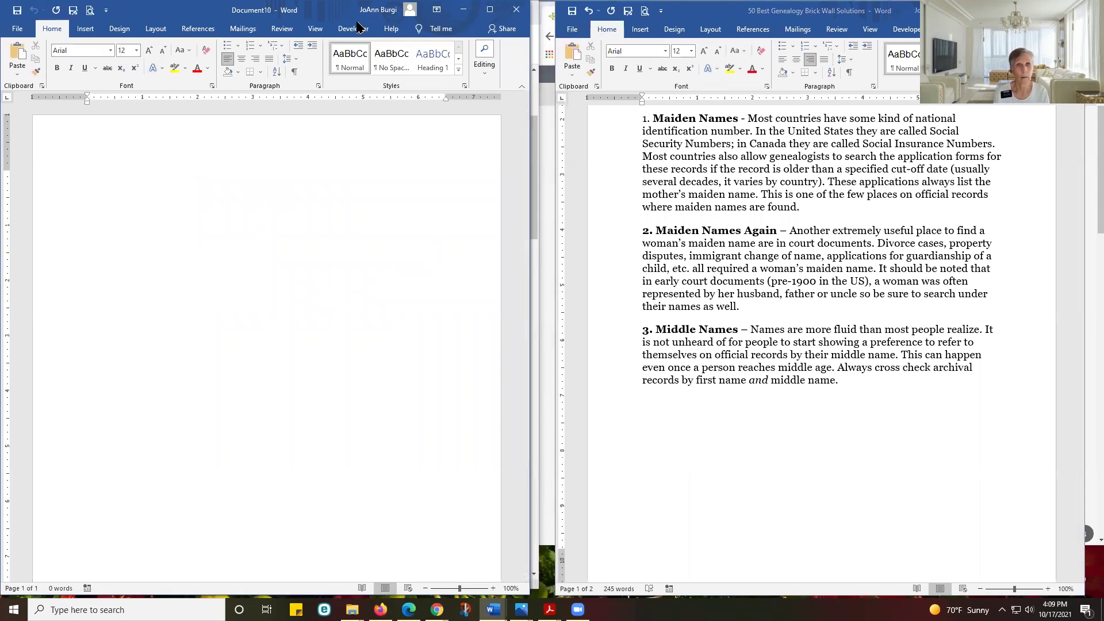
left_click(511, 15)
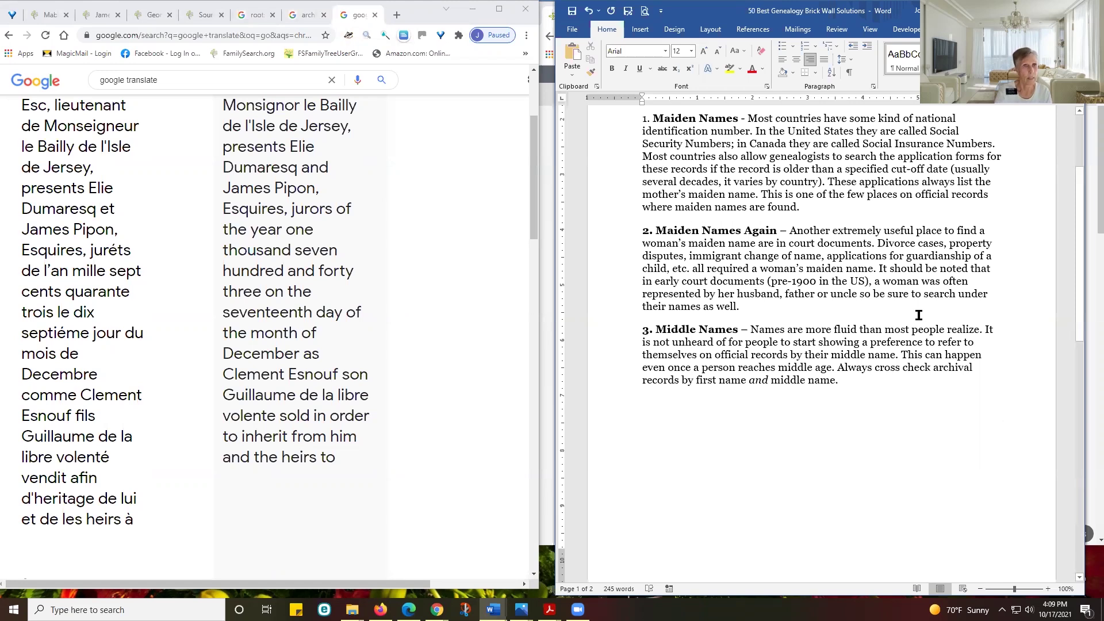
- Bring Chrome forward and close the RootsTech Speakers and attach-records source tabs
left_click(426, 197)
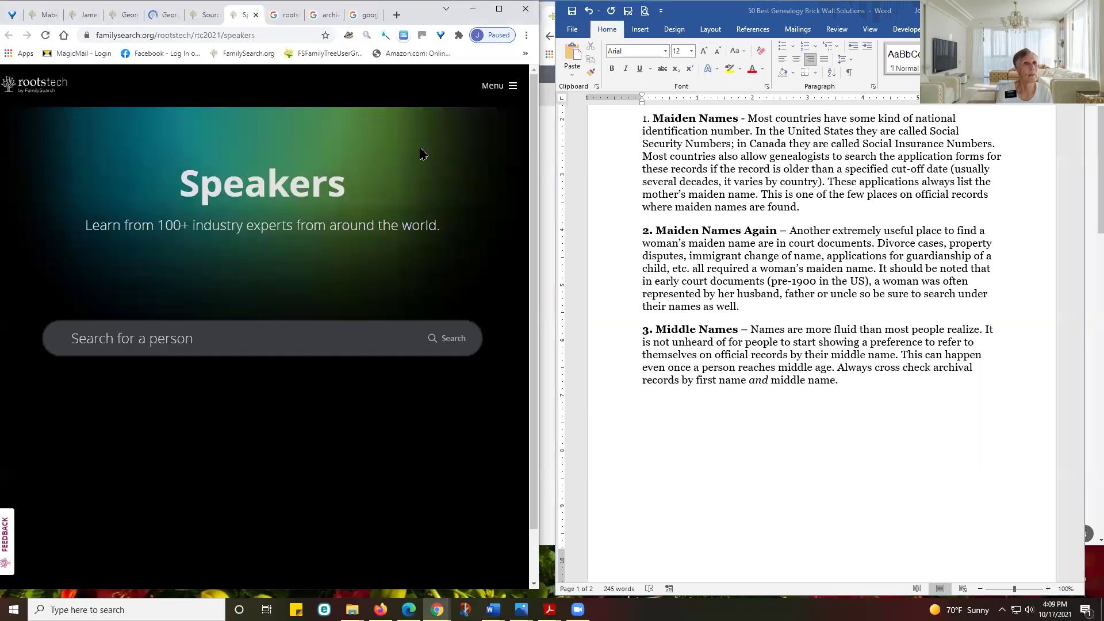
left_click(256, 15)
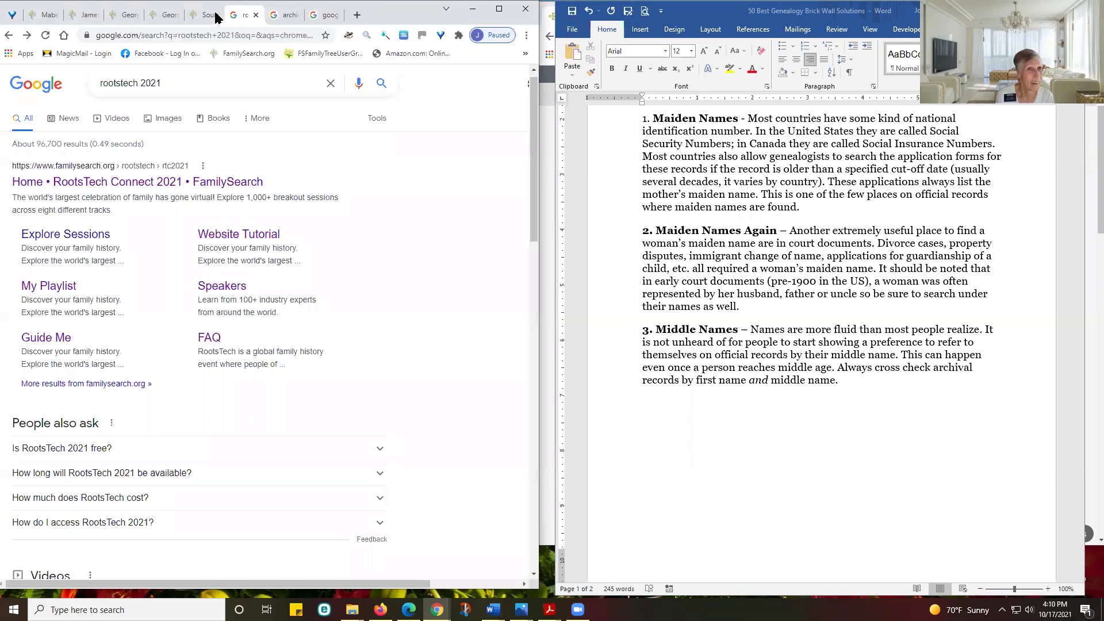
left_click(215, 16)
left_click(215, 16)
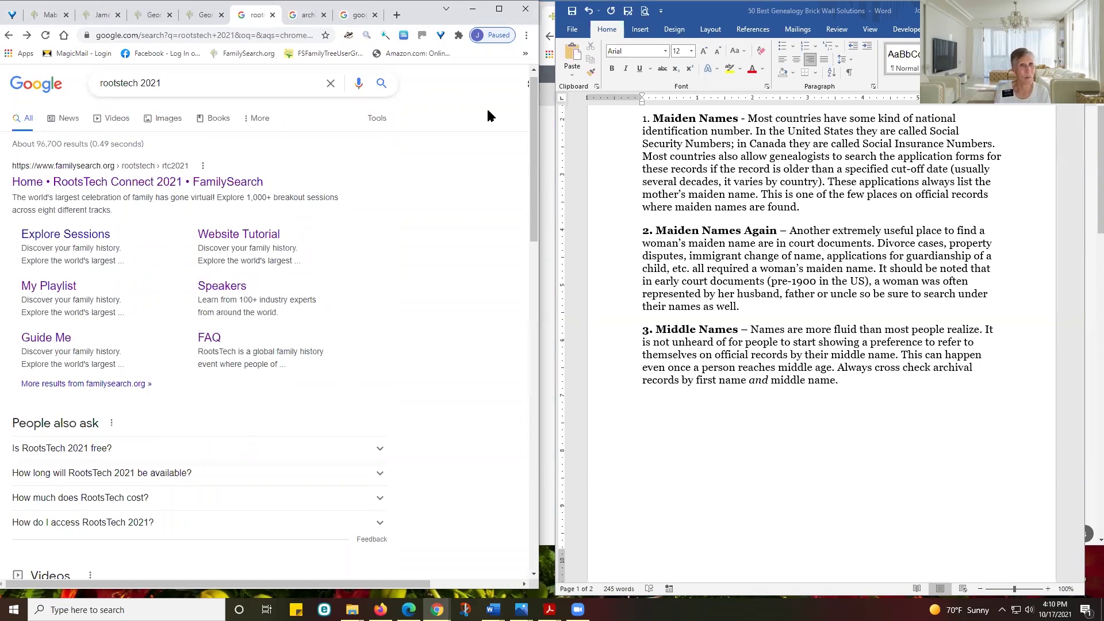
- From Google Translate, cycle left with Ctrl+Shift+Tab through the person pages to the OneTab list
left_click(359, 15)
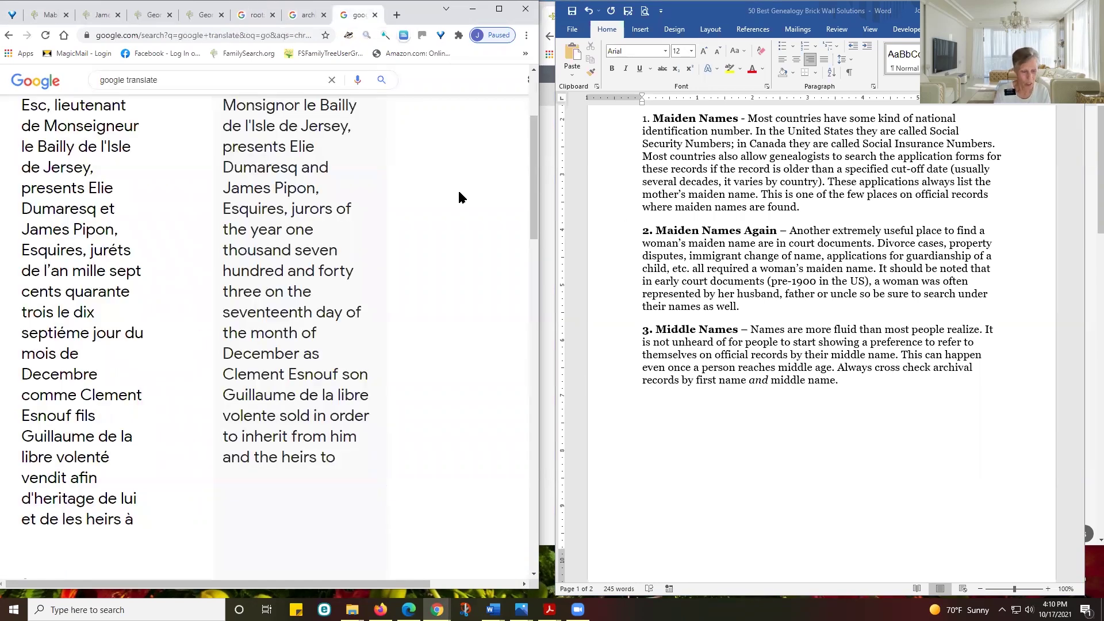
key("ctrl+shift+Tab")
key("ctrl+shift+Tab")
key("ctrl+shift+Tab")
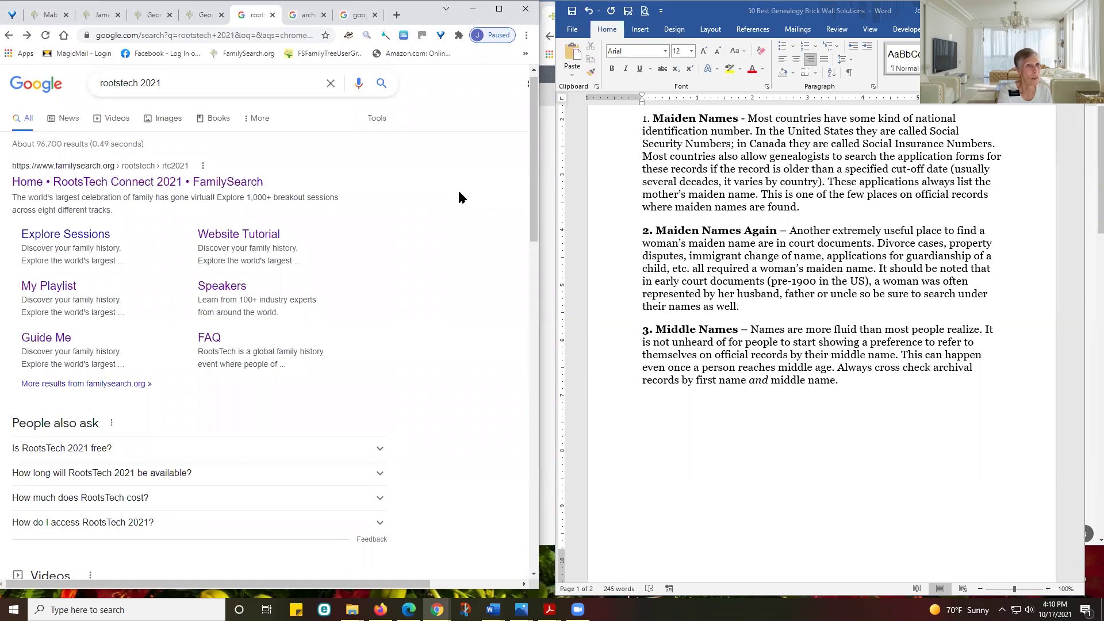
key("ctrl+shift+Tab")
key("ctrl+shift+Tab")
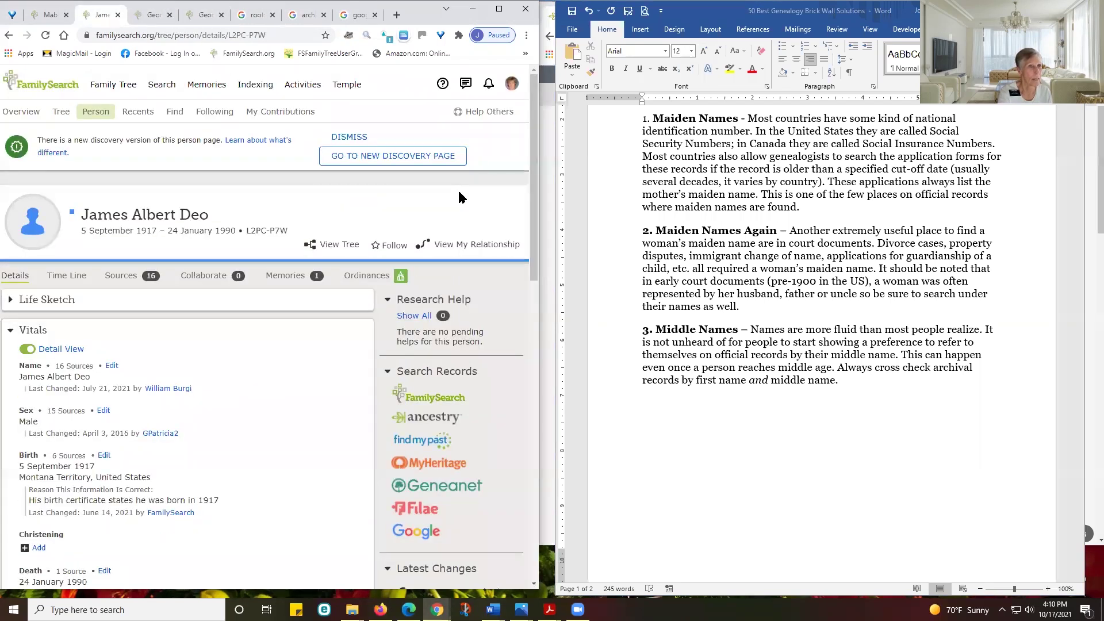
key("ctrl+shift+Tab")
key("ctrl+shift+Tab")
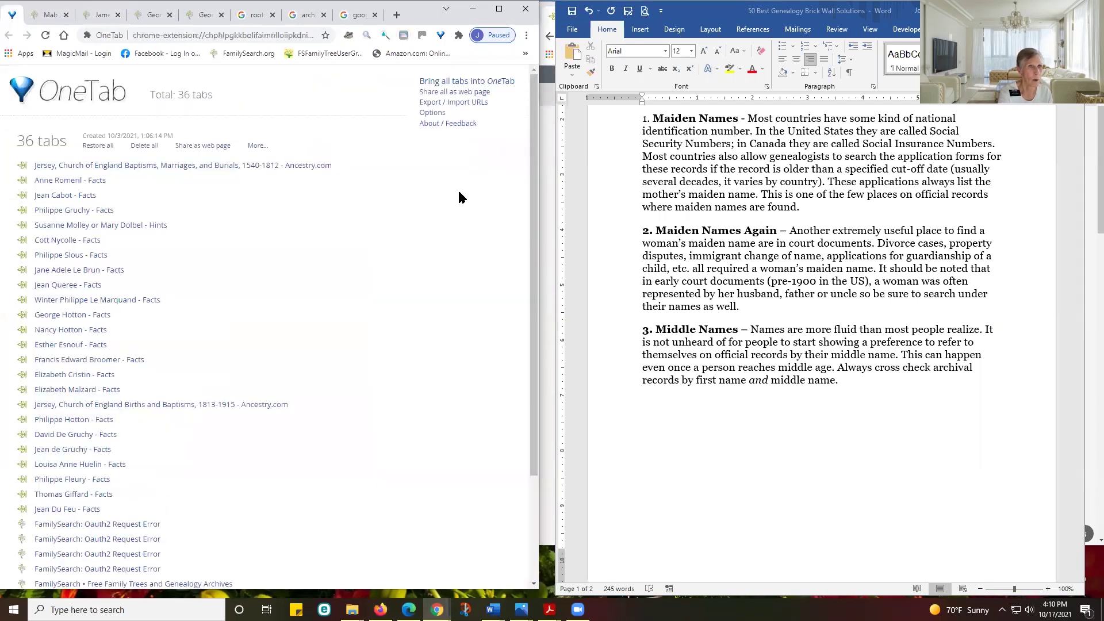
key("ctrl+shift+Tab")
key("ctrl+shift+Tab")
key("ctrl+shift+Tab")
key("ctrl+shift+Tab")
key("ctrl+shift+Tab")
key("ctrl+shift+Tab")
key("ctrl+shift+Tab")
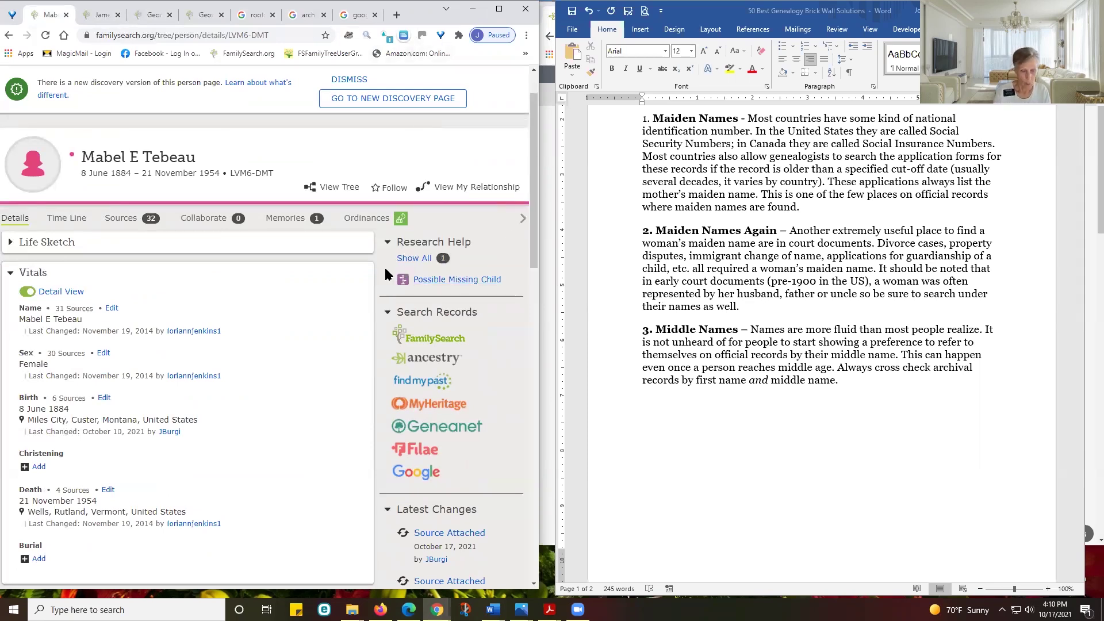
- Open a new browser window with Ctrl+N, close it with Ctrl+W, then bring the Word article forward
key("ctrl+n")
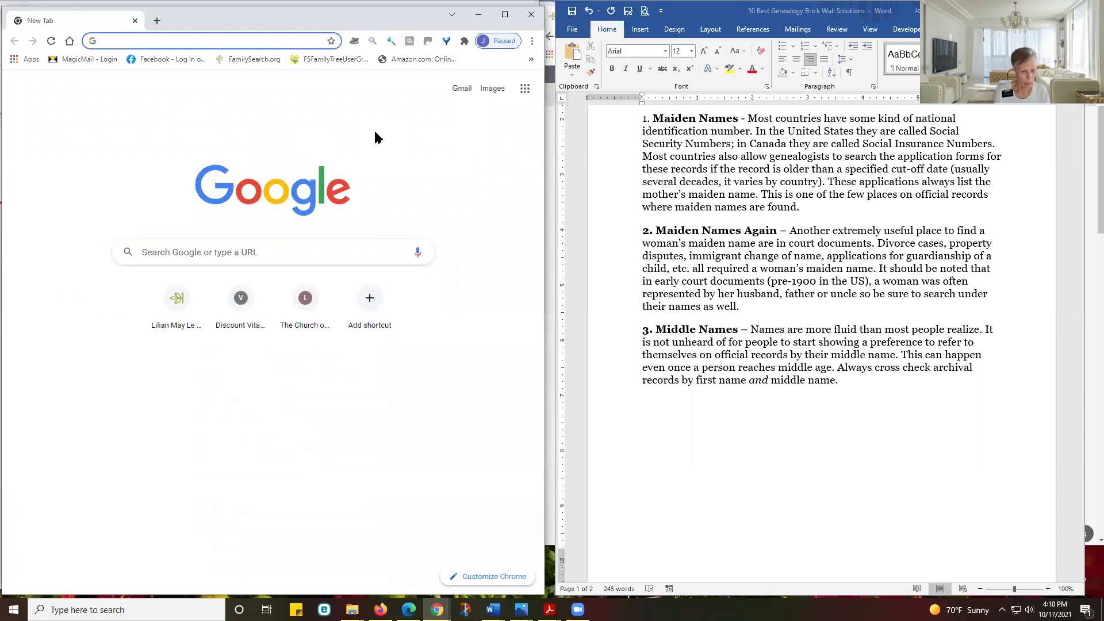
key("ctrl+w")
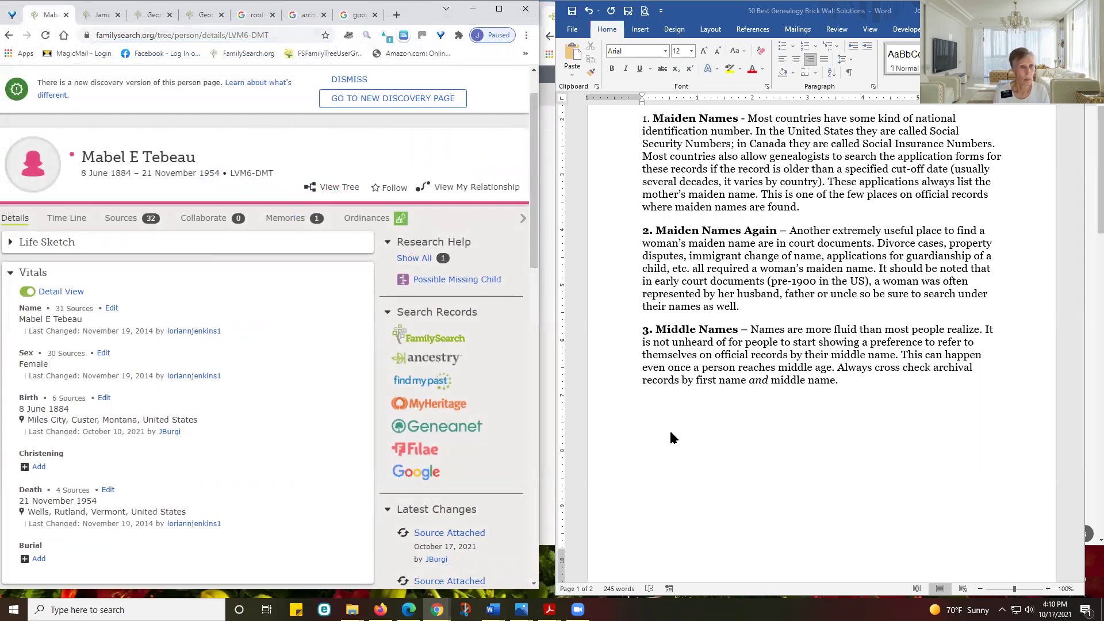
left_click(692, 431)
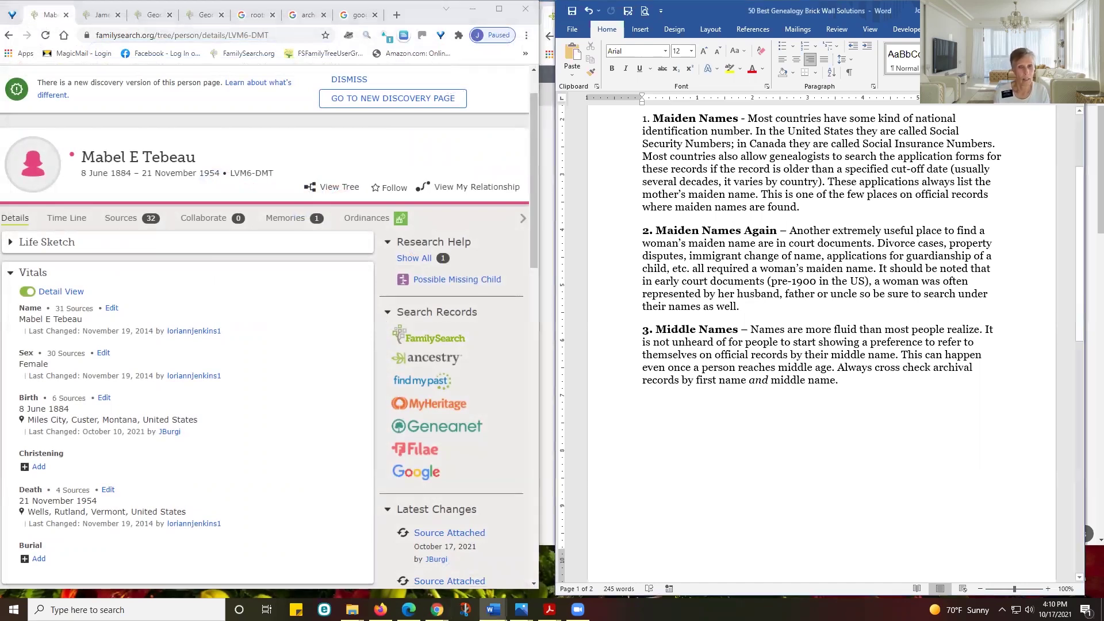
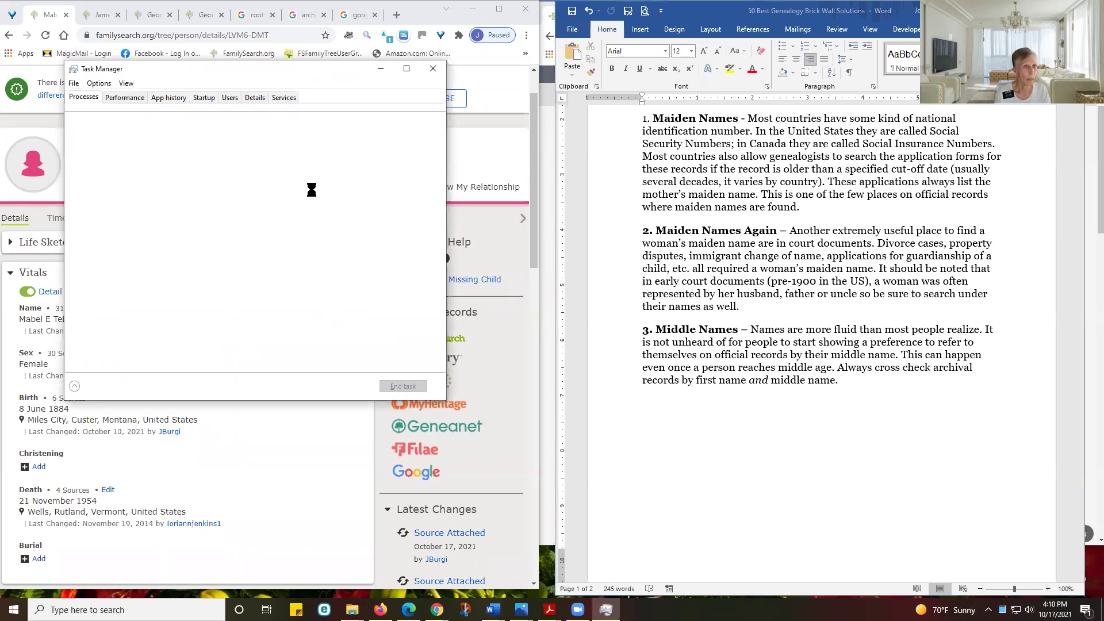
- Look over Windows Explorer and Adobe Acrobat DC in Task Manager, then close it, reopen it from the taskbar, and close it again
left_click(129, 214)
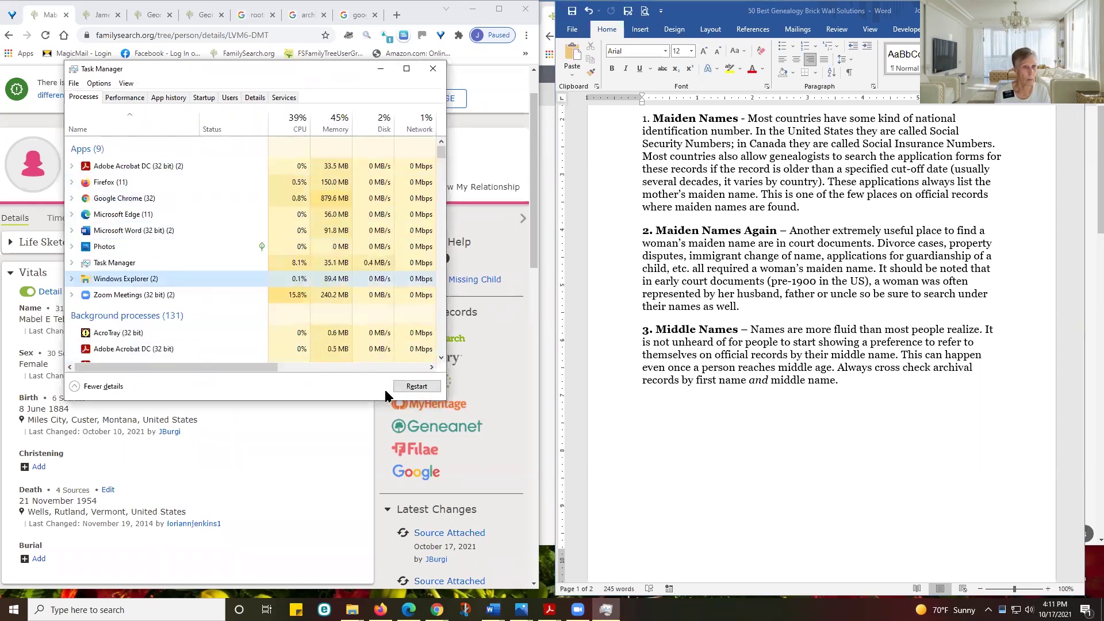
left_click(123, 168)
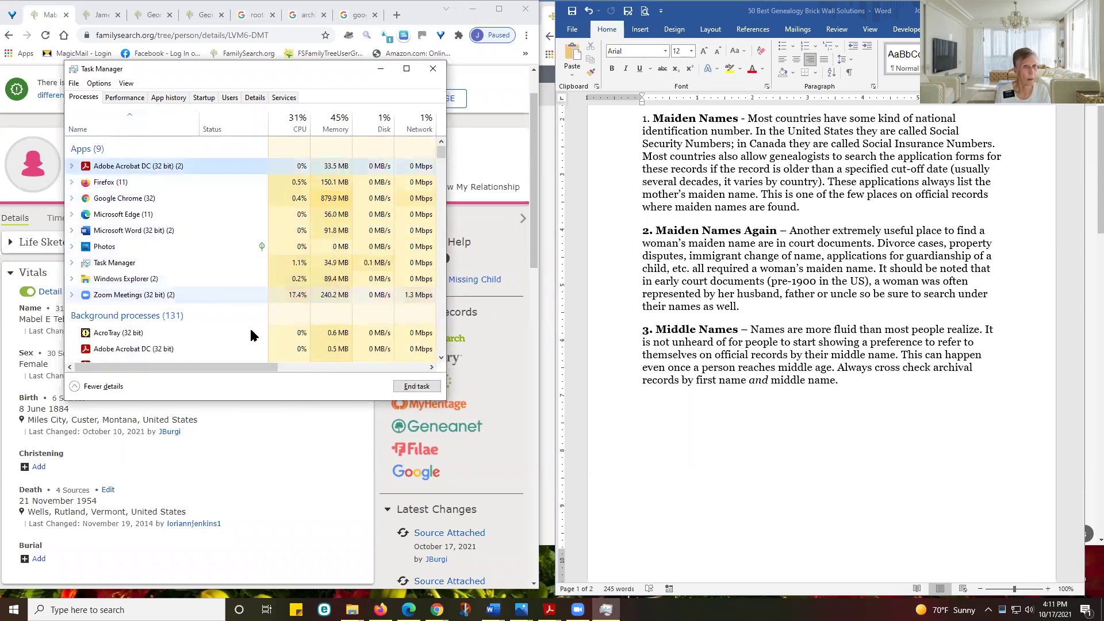
left_click(433, 68)
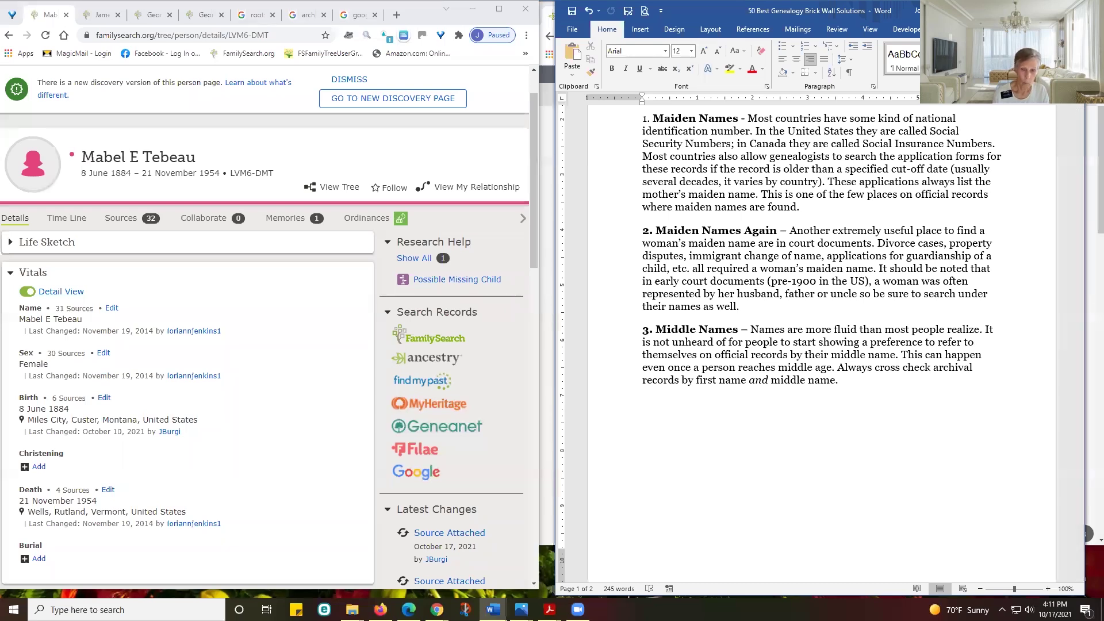
right_click(688, 609)
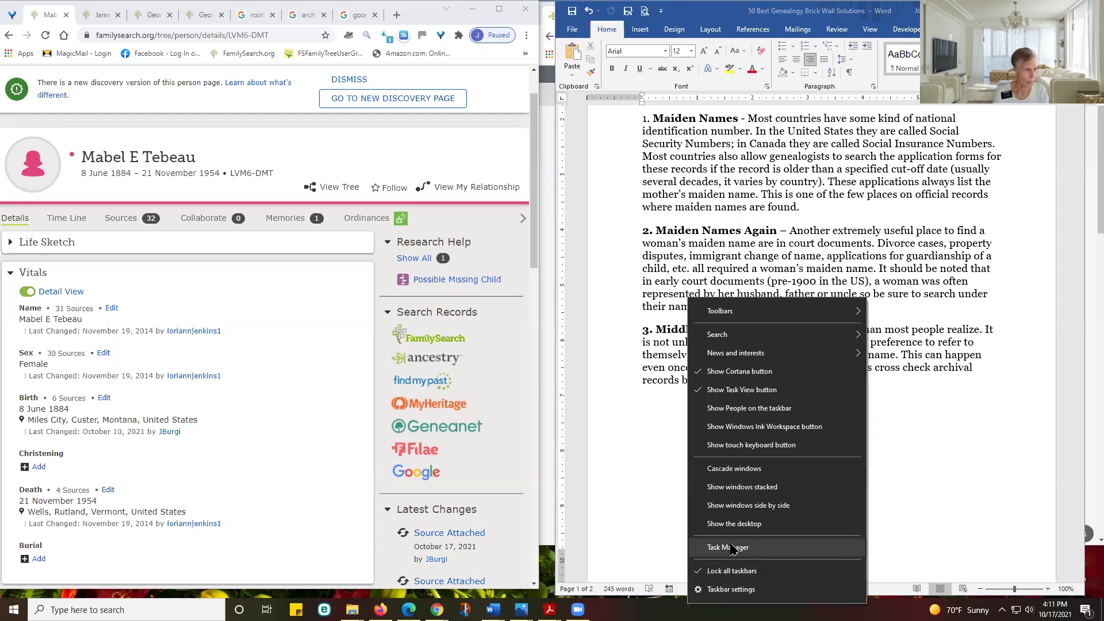
left_click(733, 548)
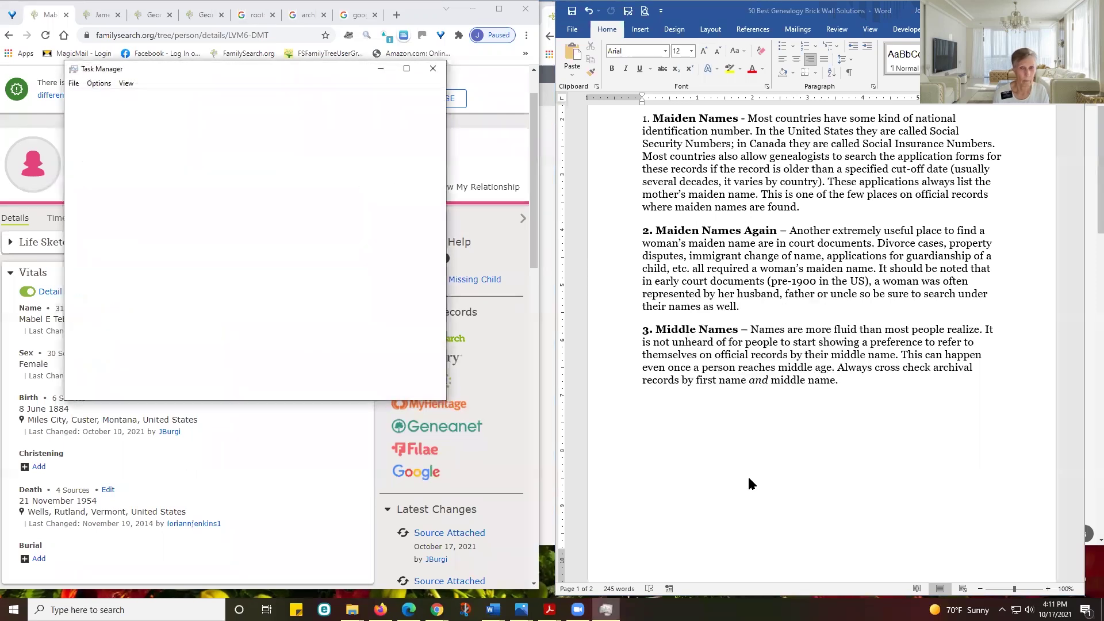
left_click(432, 70)
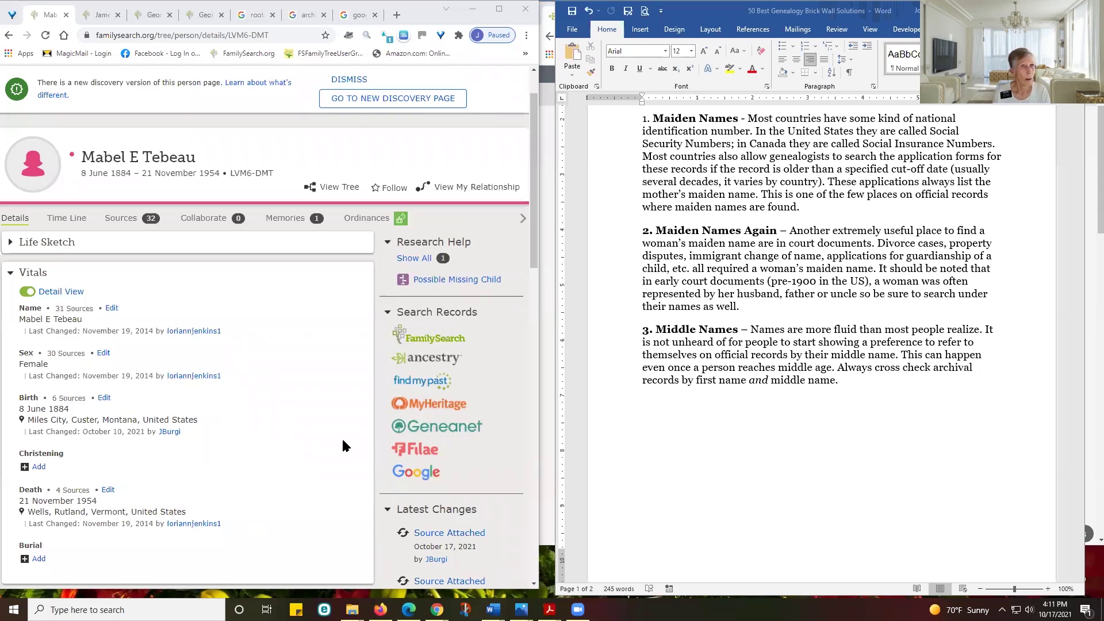
- On the tab for the man born 1917, open FamilySearch's Search > Records page
left_click(99, 17)
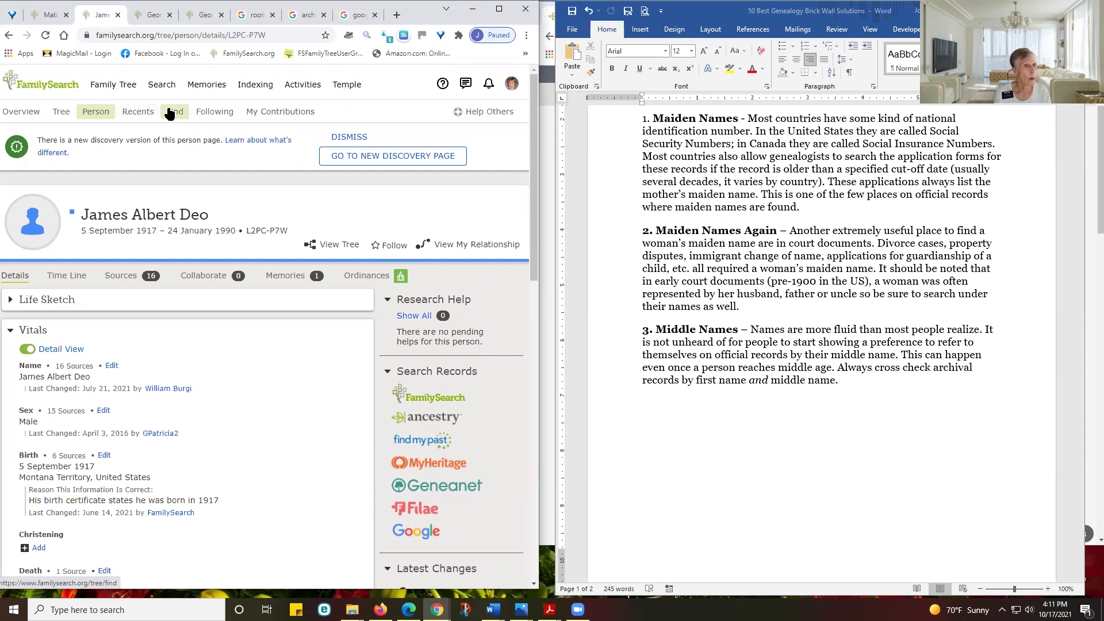
mouse_move(160, 85)
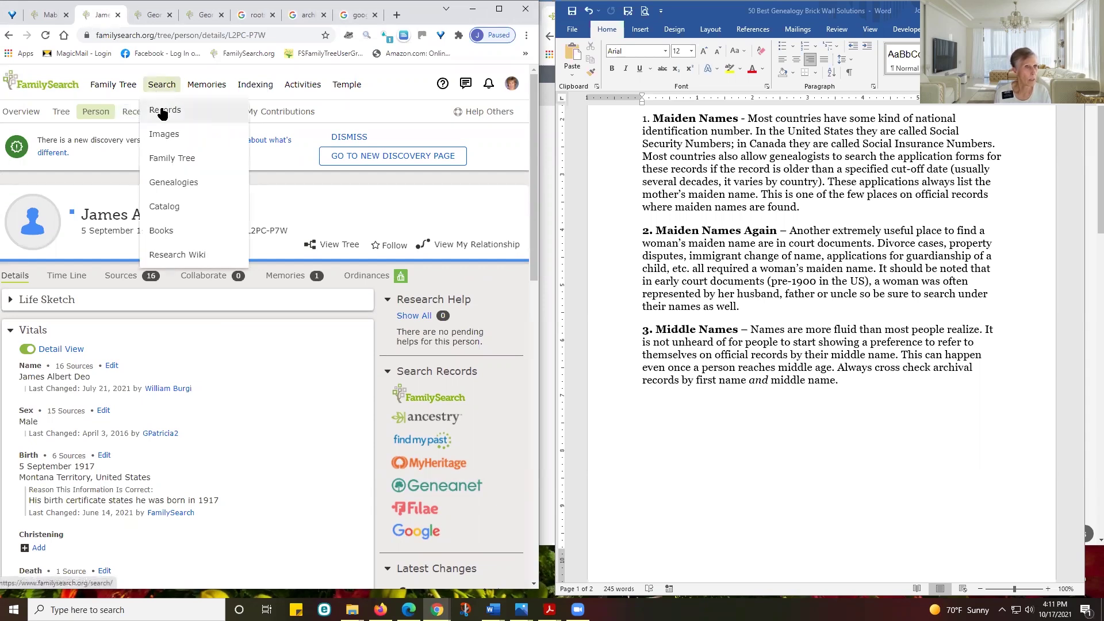
left_click(162, 111)
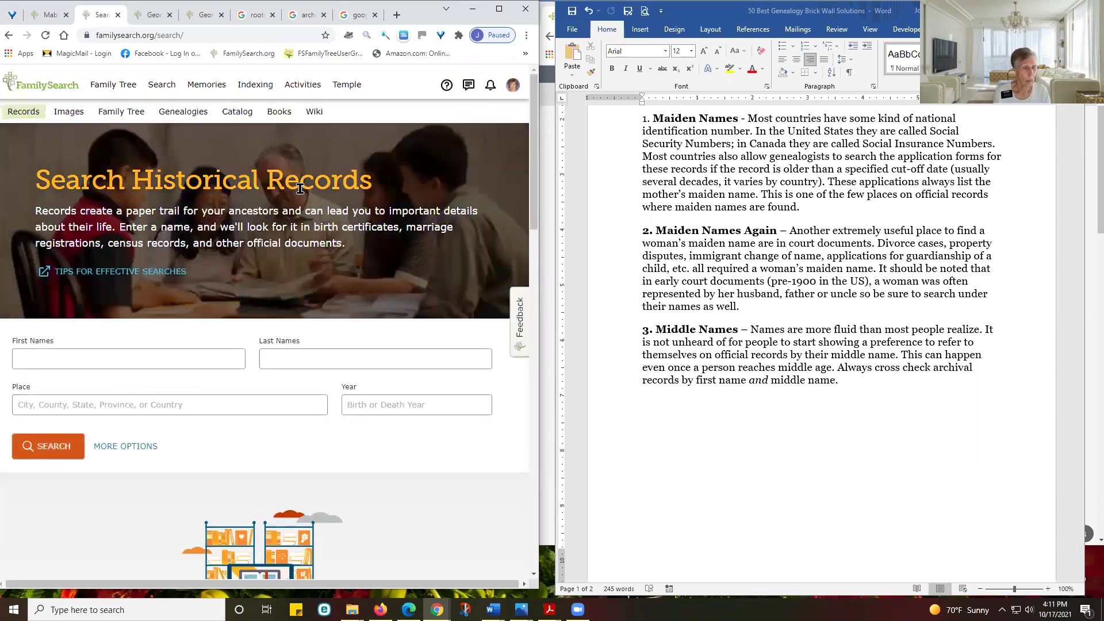
- Step through the First Names, Last Names, Place and Year fields of the records search form
left_click(111, 362)
left_click(287, 361)
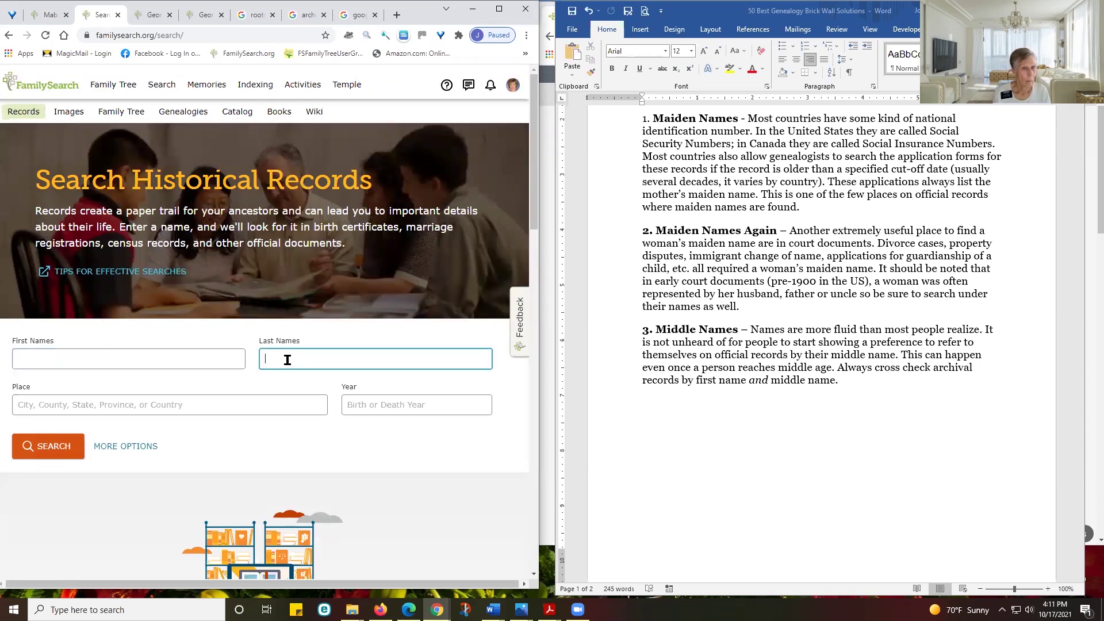
left_click(372, 404)
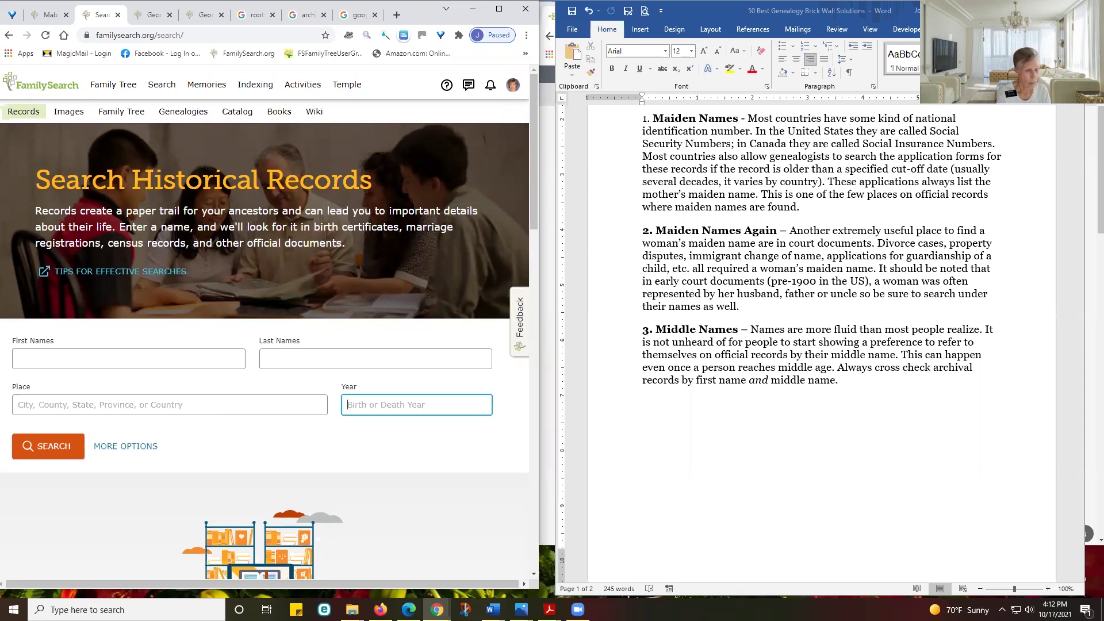
key("shift+Tab")
key("shift+Tab")
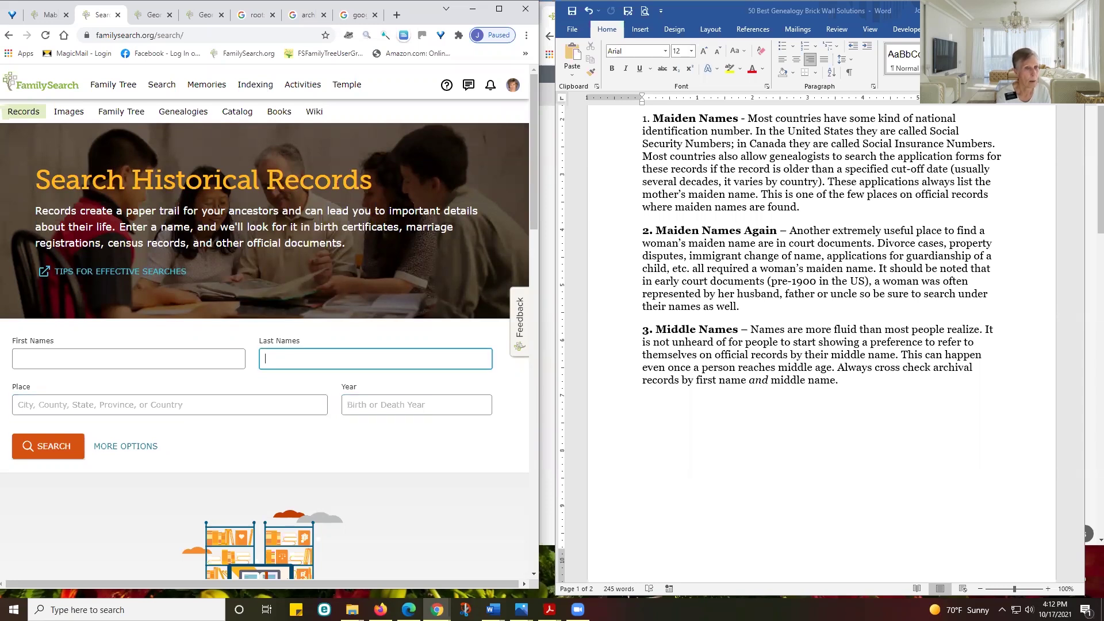
key("shift+Tab")
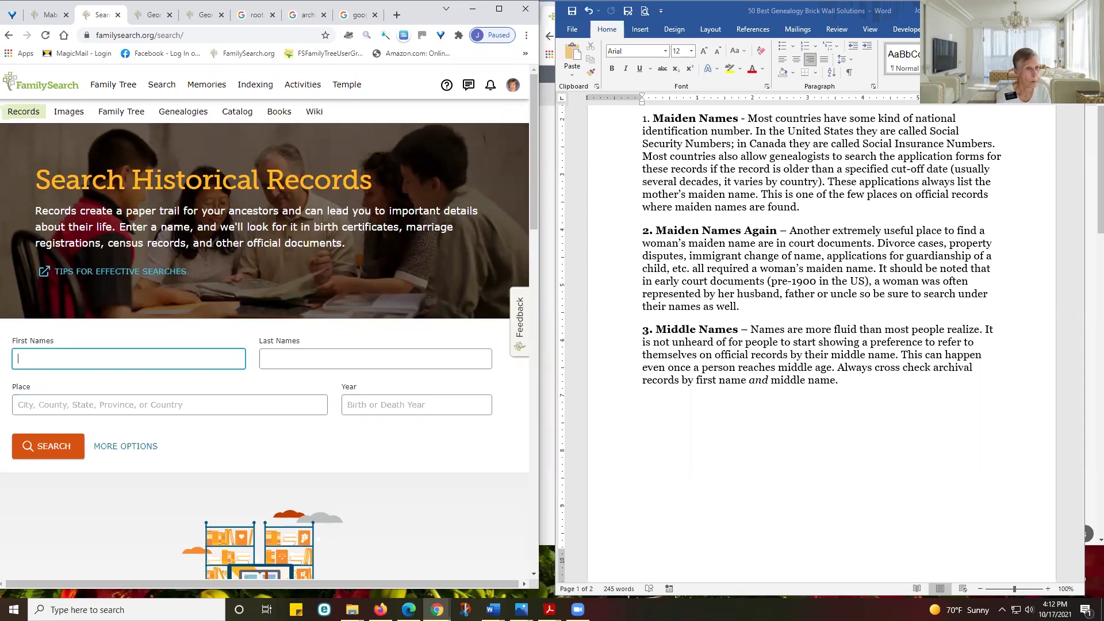
key("shift+Tab")
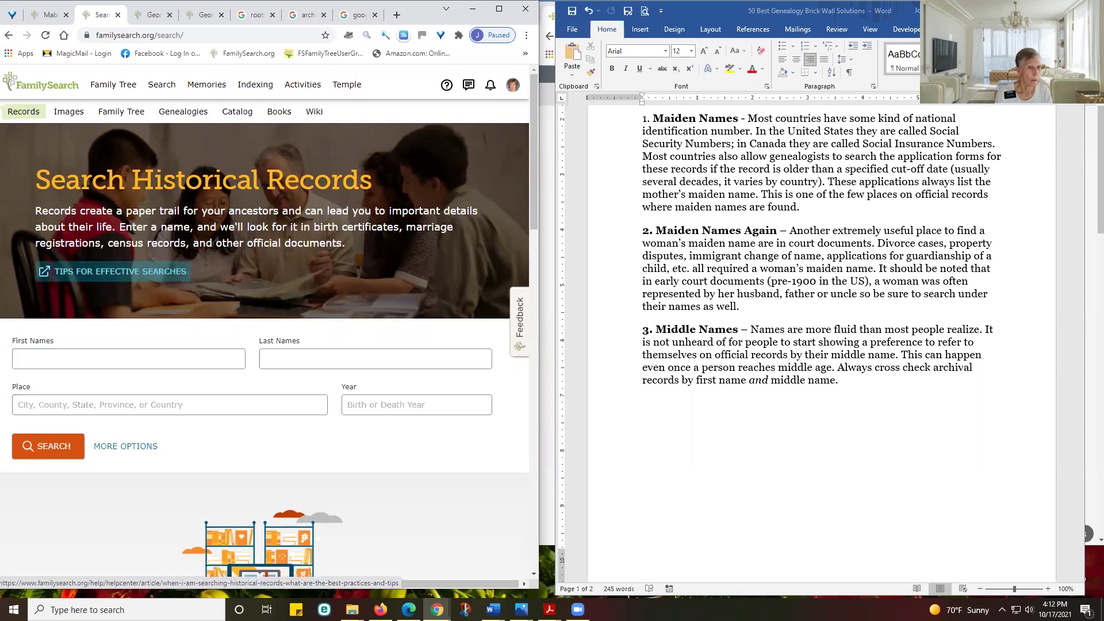
left_click(420, 411)
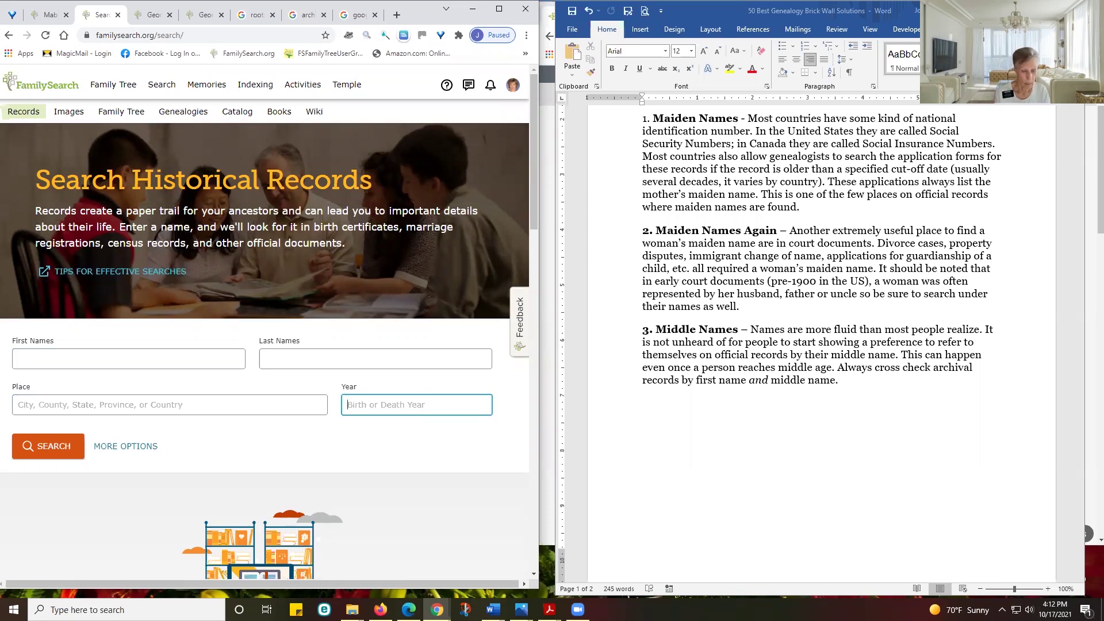
left_click(169, 405)
left_click(376, 359)
left_click(129, 358)
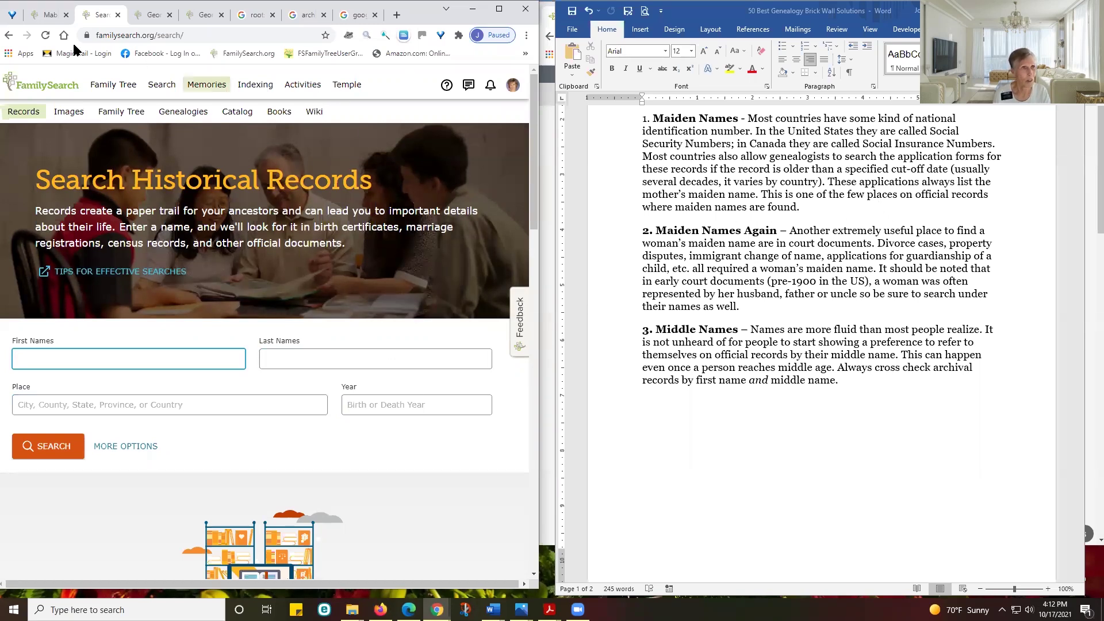
scroll(238, 415, "down", 4)
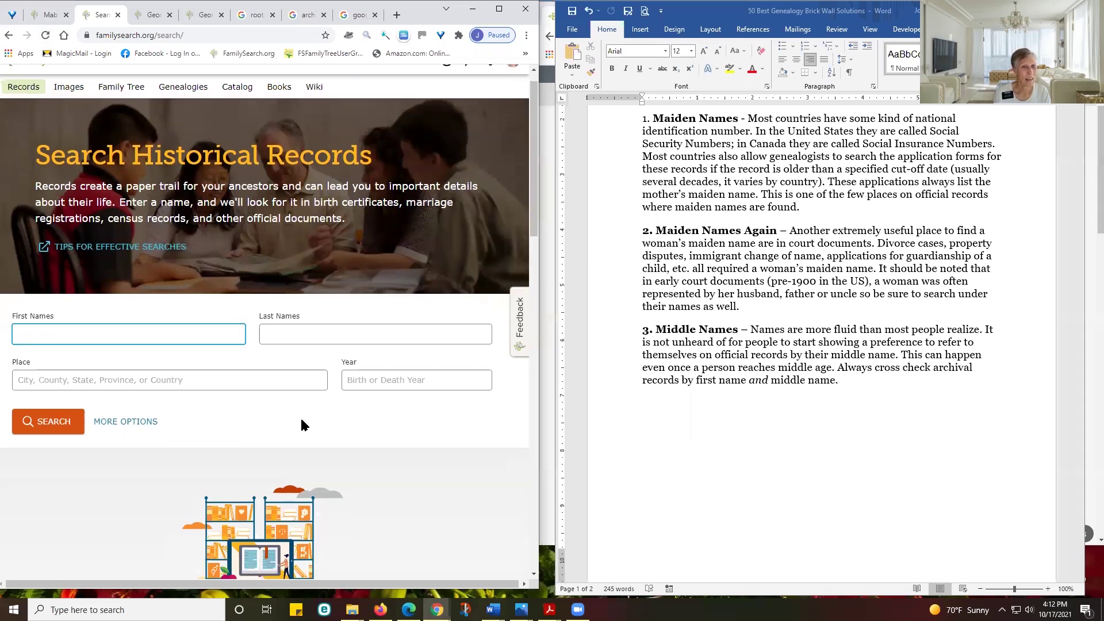
scroll(682, 330, "down", 2)
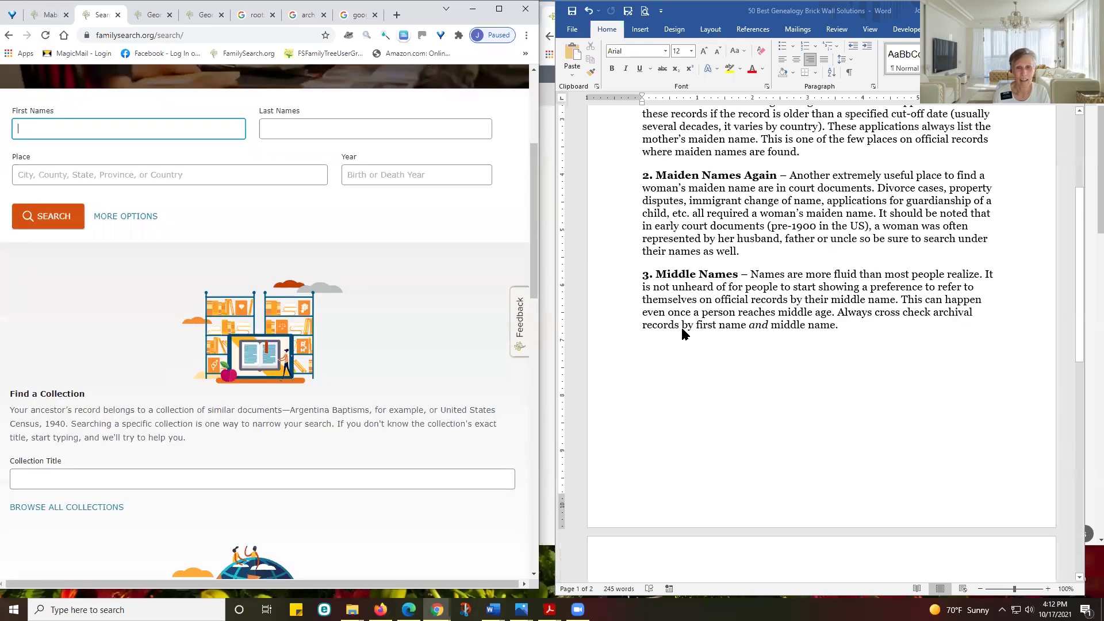
left_click(648, 355)
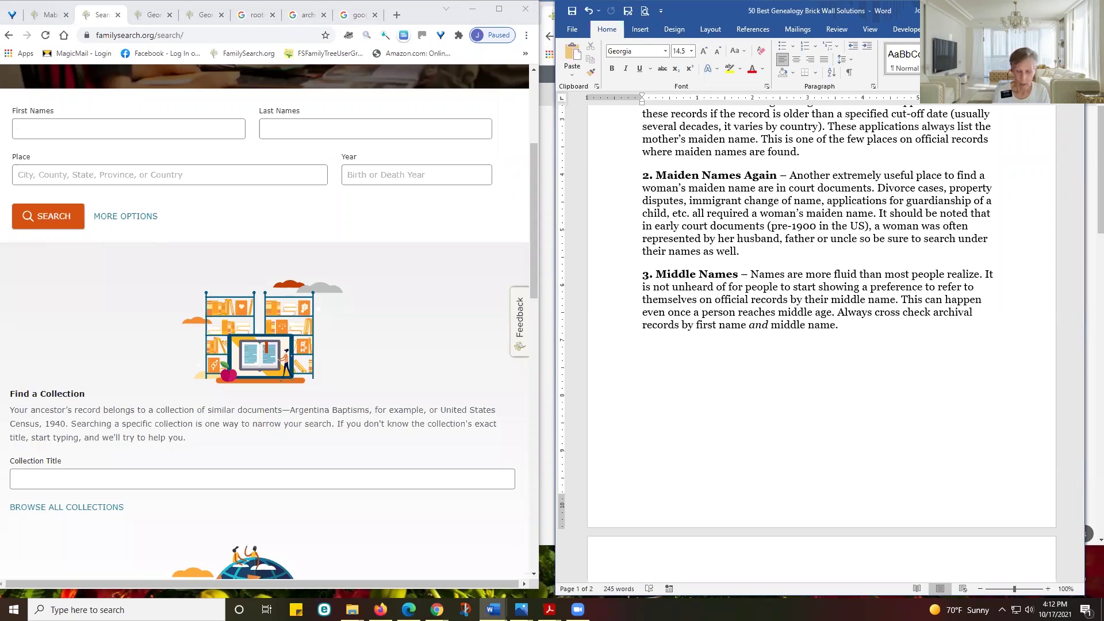
key("super+period")
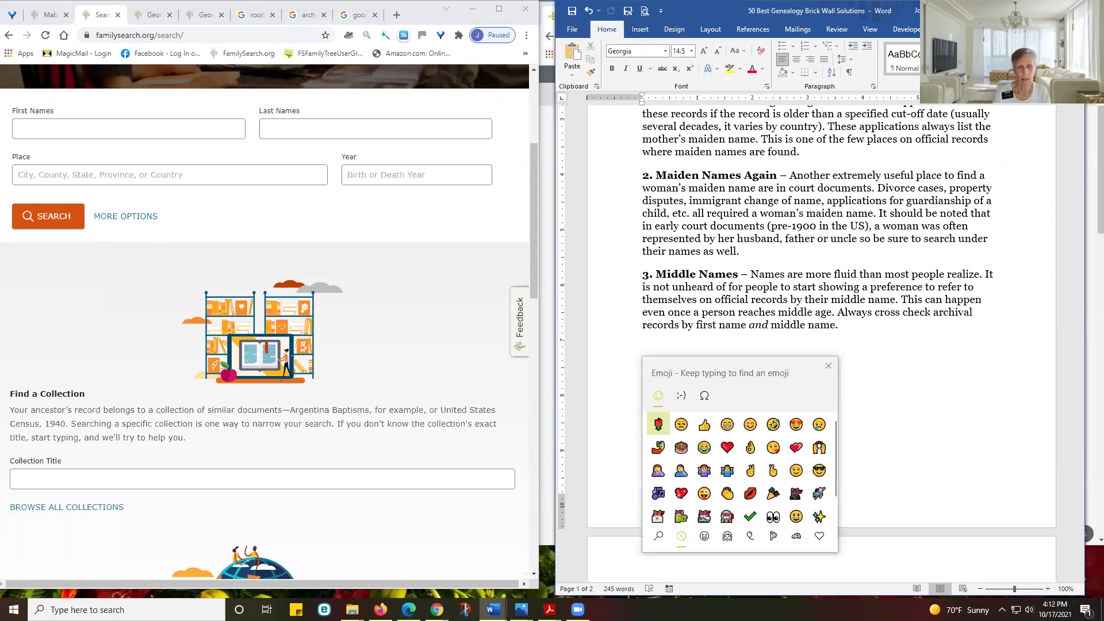
left_click_drag(717, 373, 828, 358)
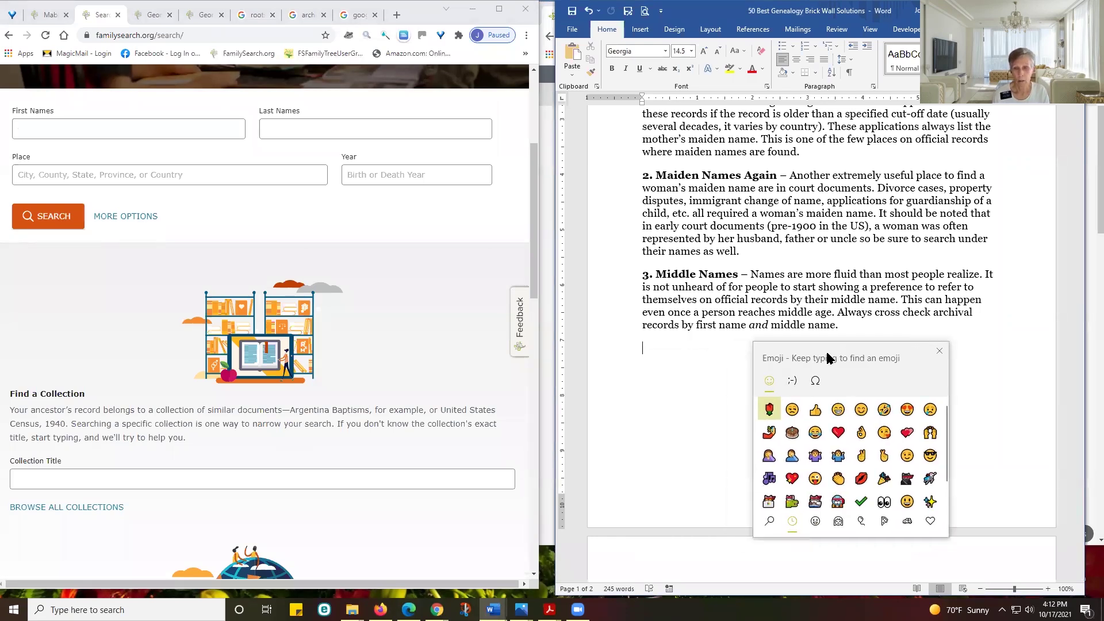
left_click(791, 409)
left_click(837, 409)
left_click(860, 409)
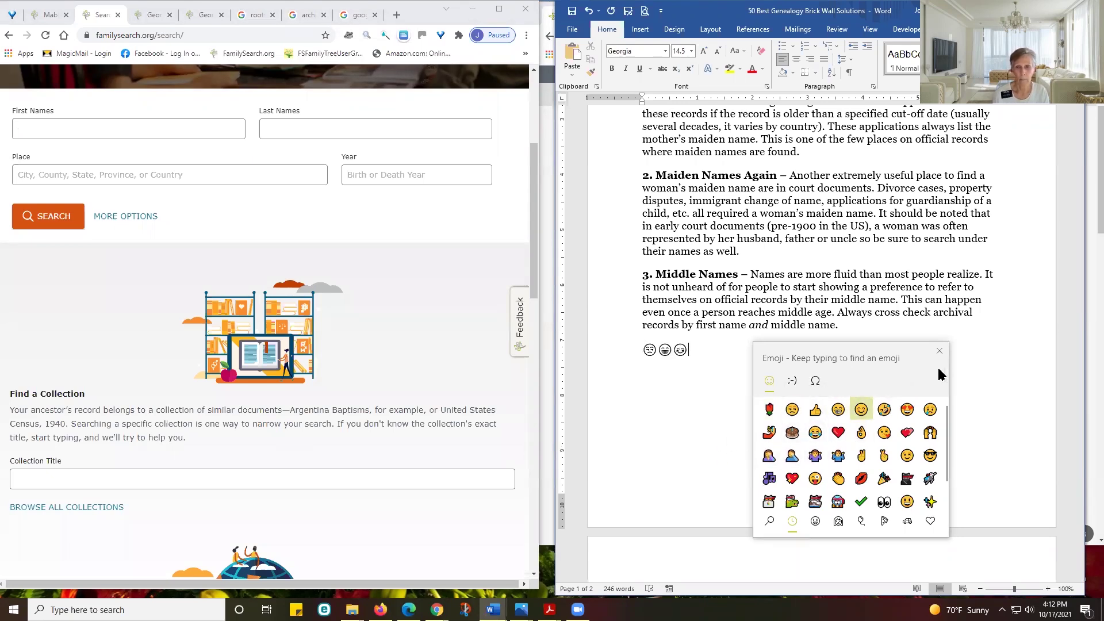
left_click(940, 351)
key("BackSpace")
key("BackSpace")
key("BackSpace")
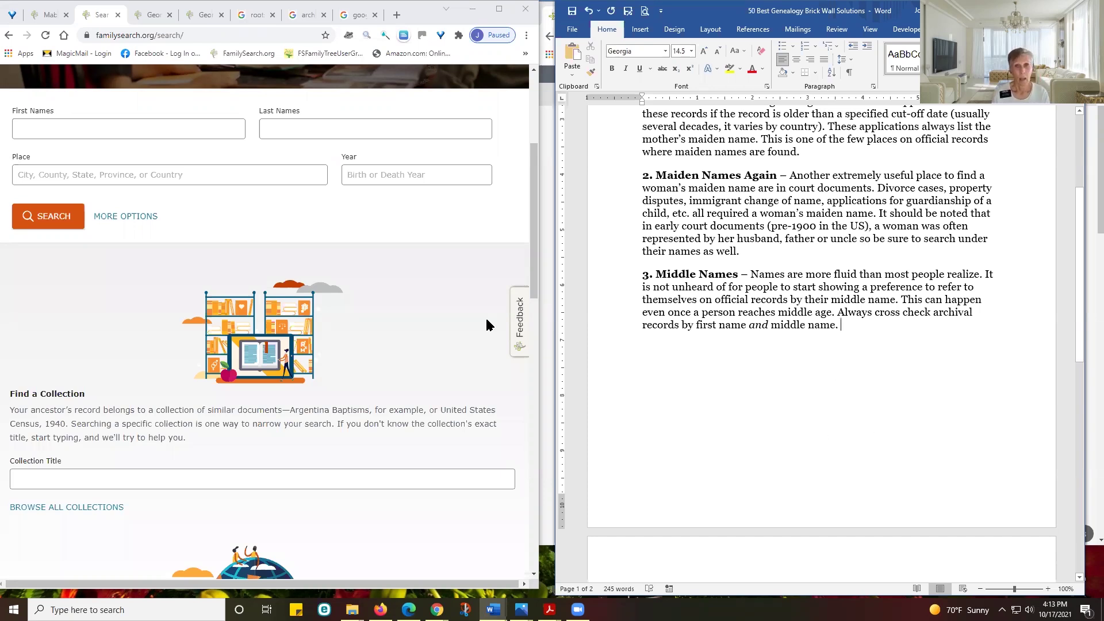
- Maximize Chrome and show the person page of the woman born 1884
left_click(499, 9)
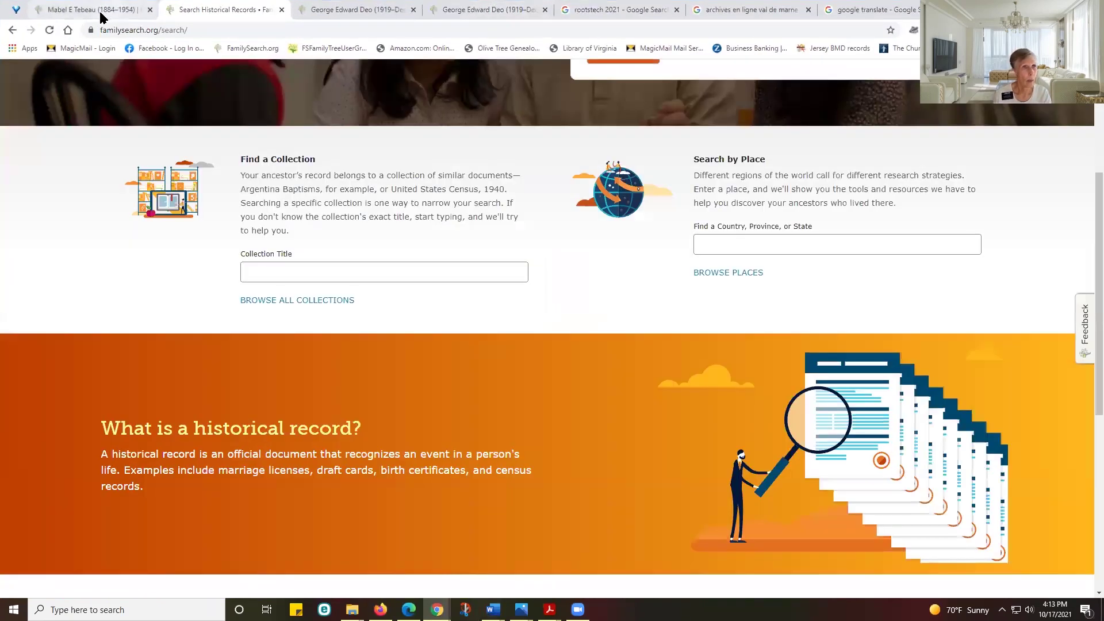
left_click(109, 10)
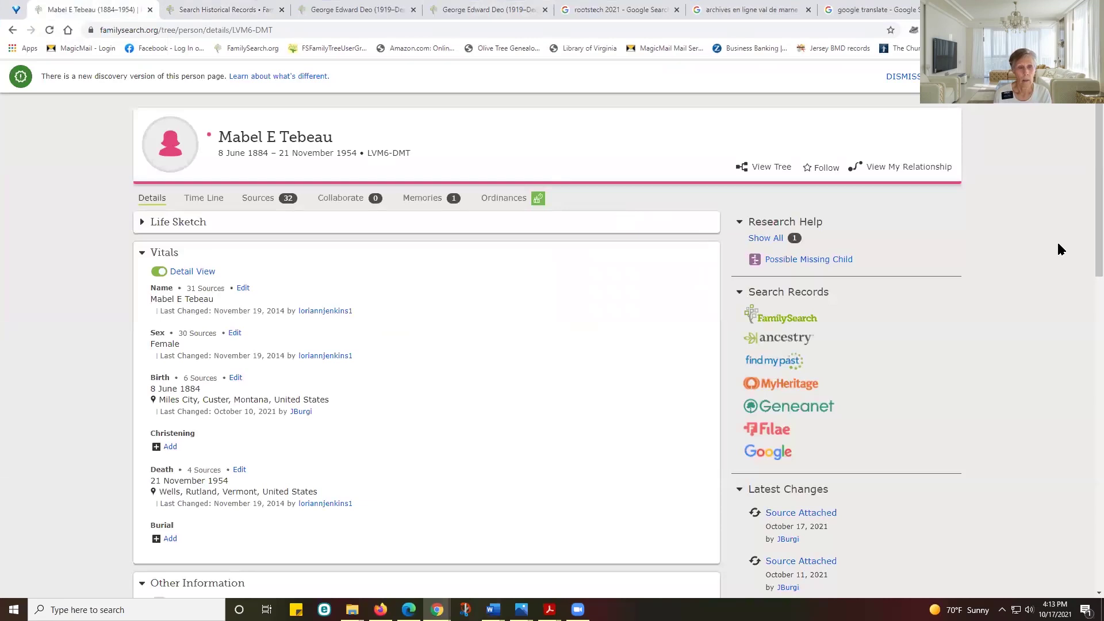
scroll(1057, 249, "up", 1)
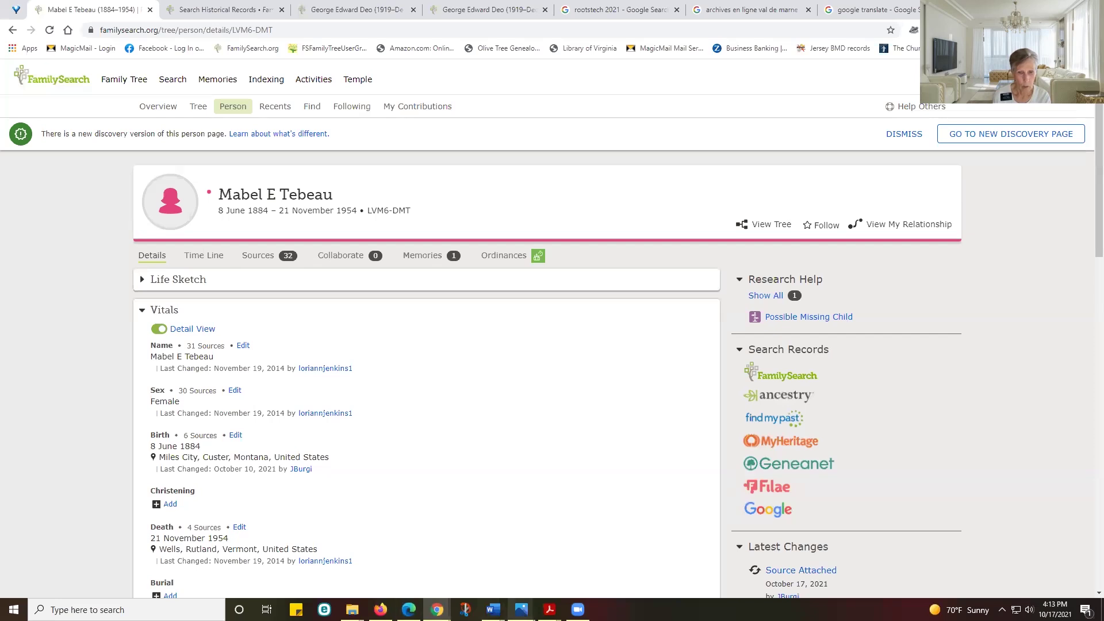
- Glance at Keyboard.jpg, toggle full screen on and off, and snap the browser left
mouse_move(521, 610)
left_click(492, 564)
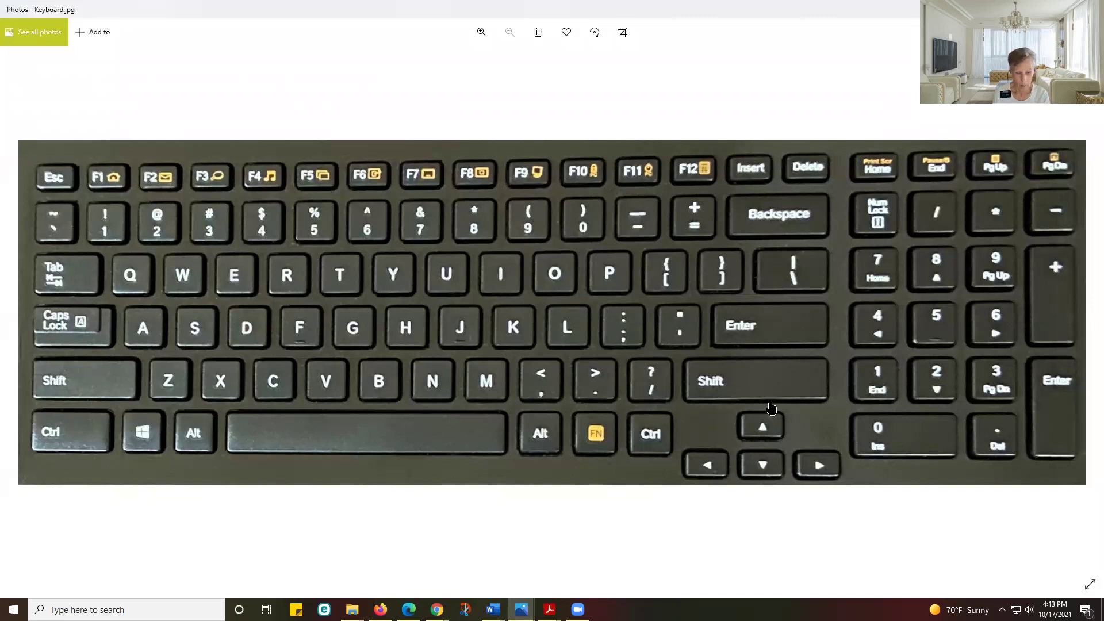
key("alt+Tab")
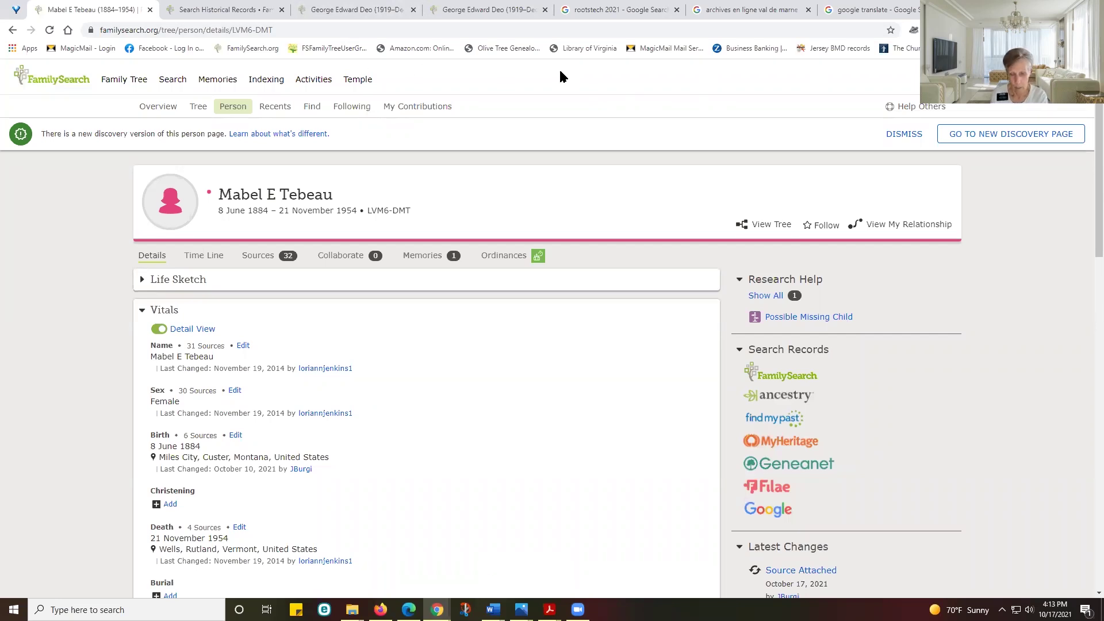
key("F11")
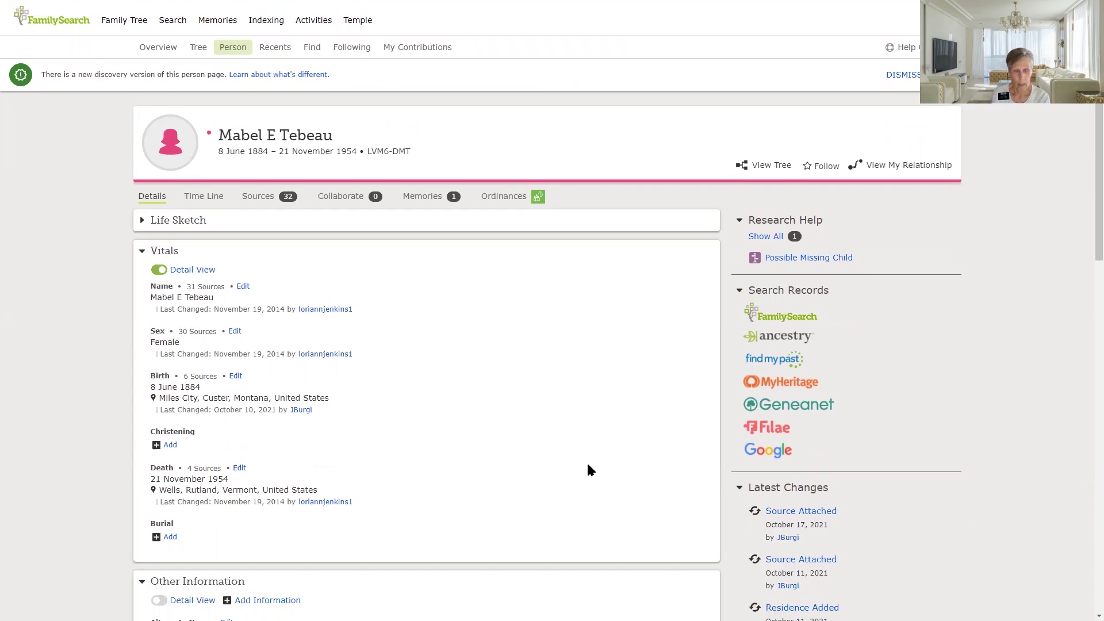
key("F11")
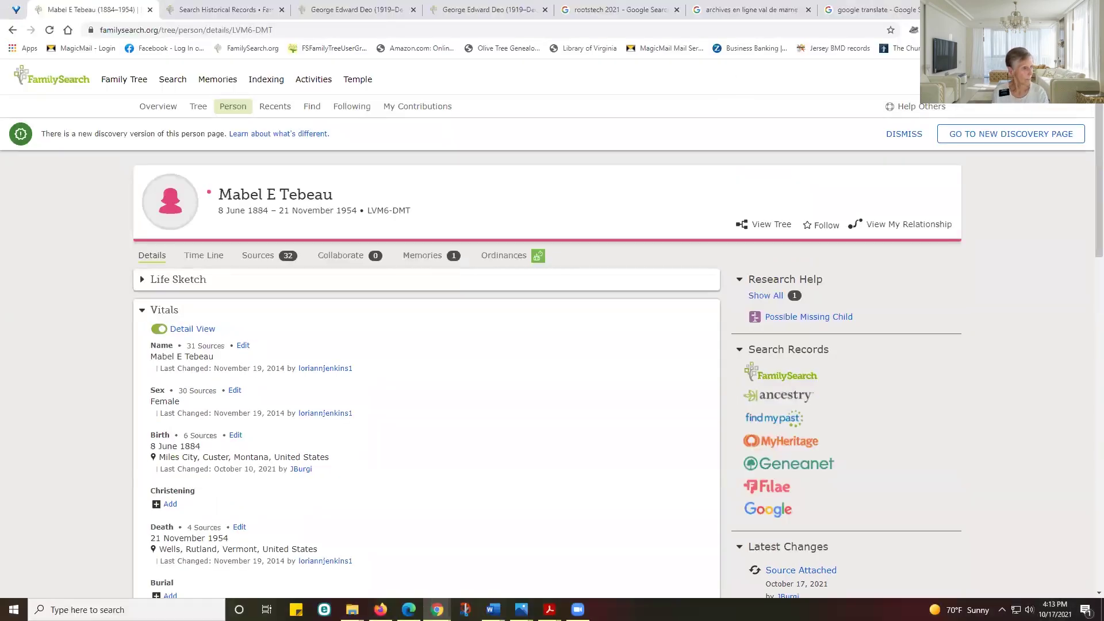
key("super+Left")
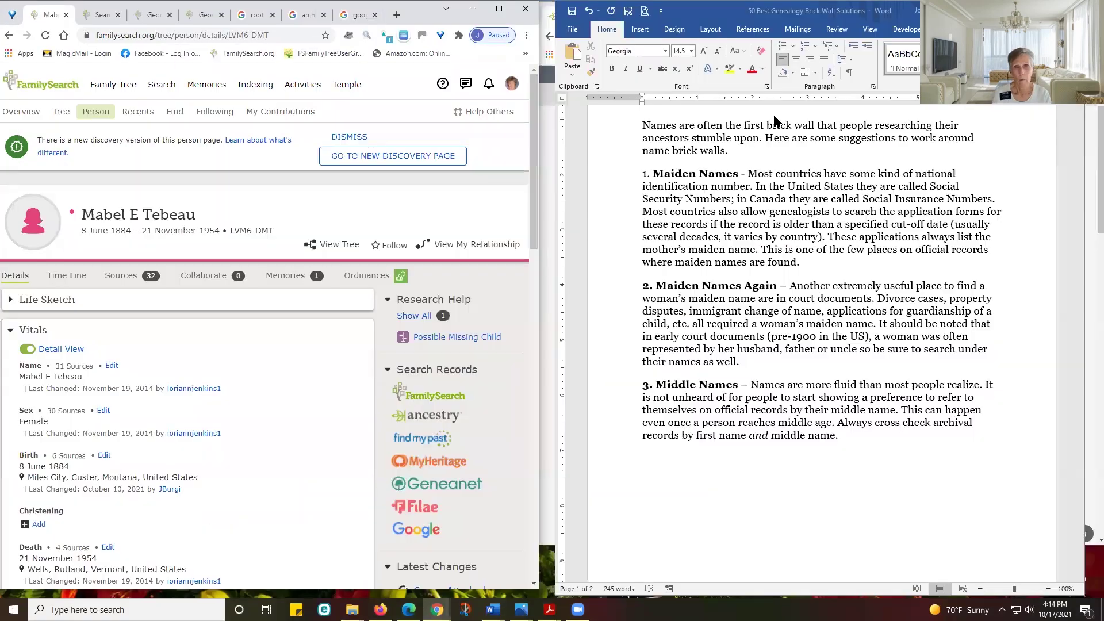
- Position the Word window on the right, beside the FamilySearch person page on the left
left_click(762, 14)
left_click_drag(762, 14, 667, 14)
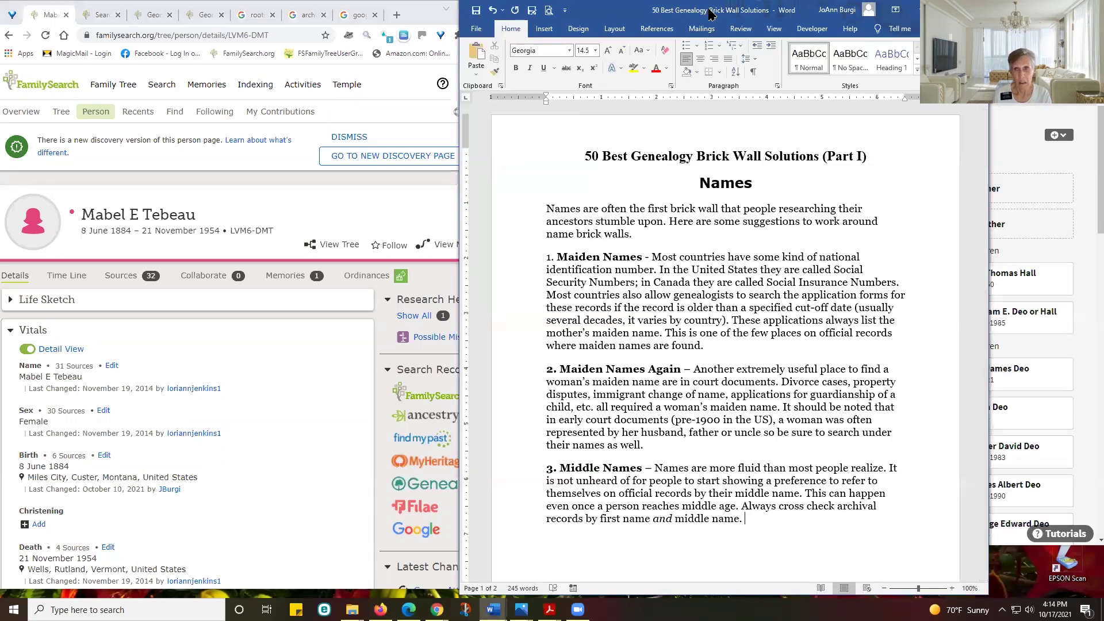
left_click_drag(712, 14, 808, 14)
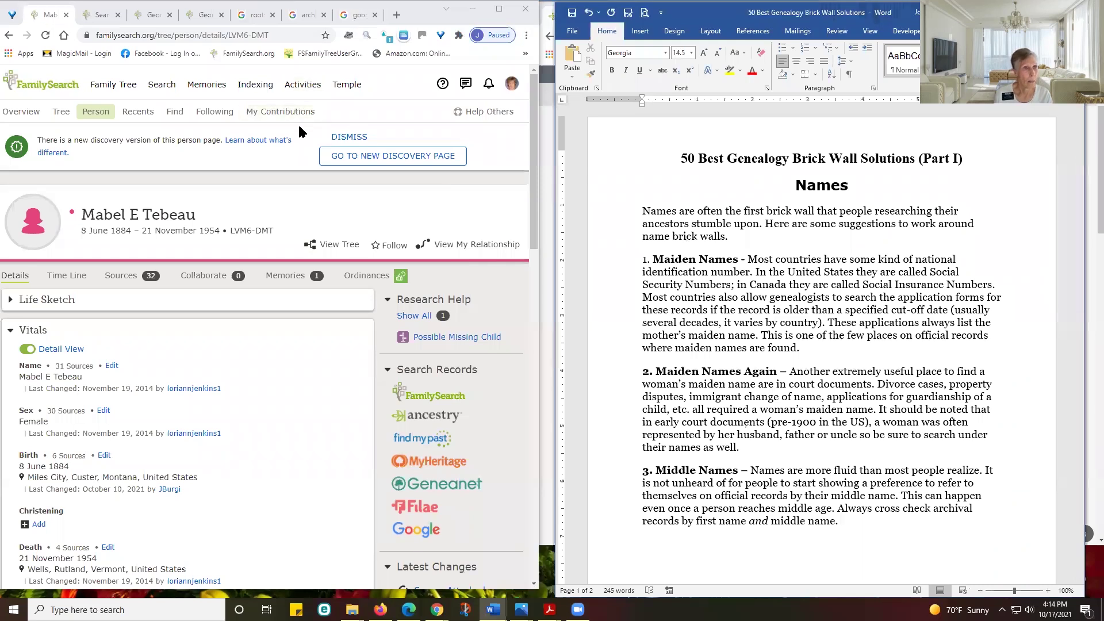
scroll(295, 174, "down", 3)
scroll(295, 180, "down", 3)
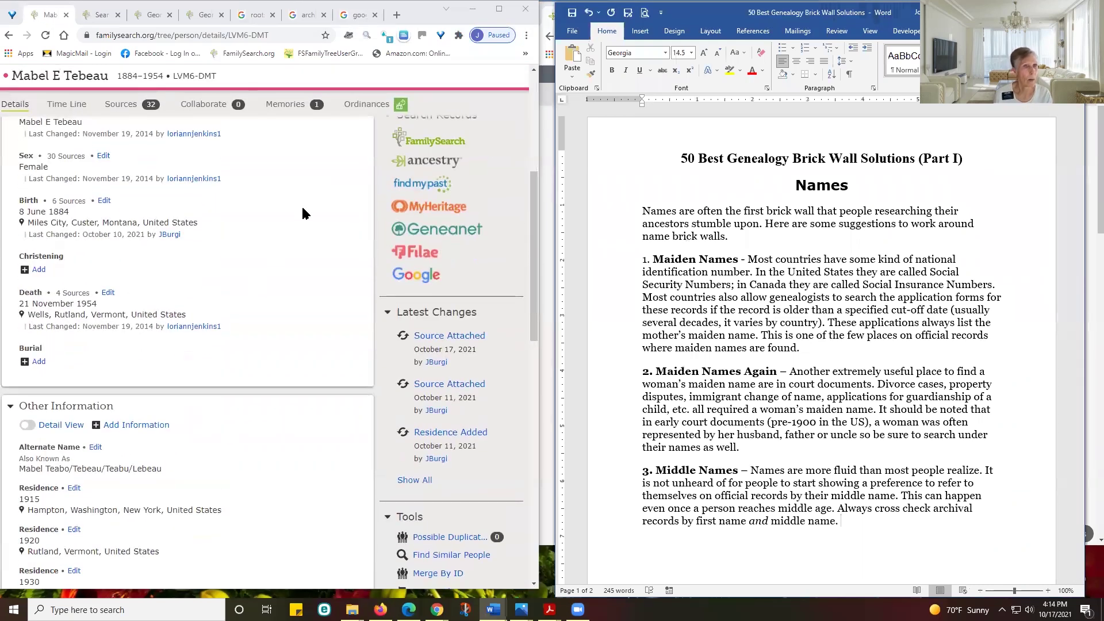
left_click(300, 209)
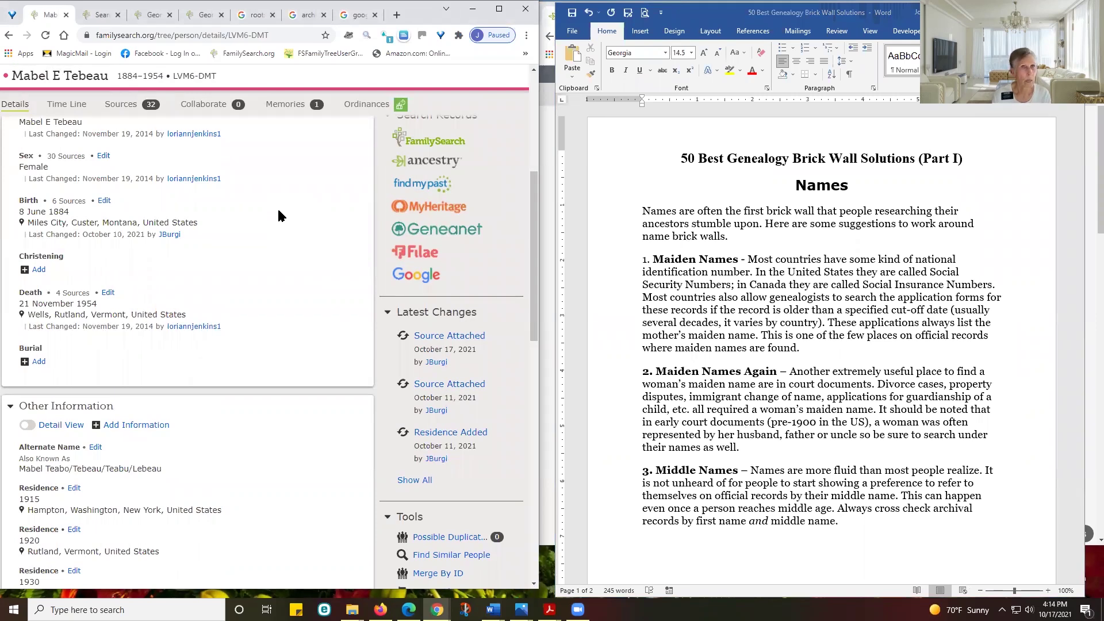
scroll(788, 237, "down", 15)
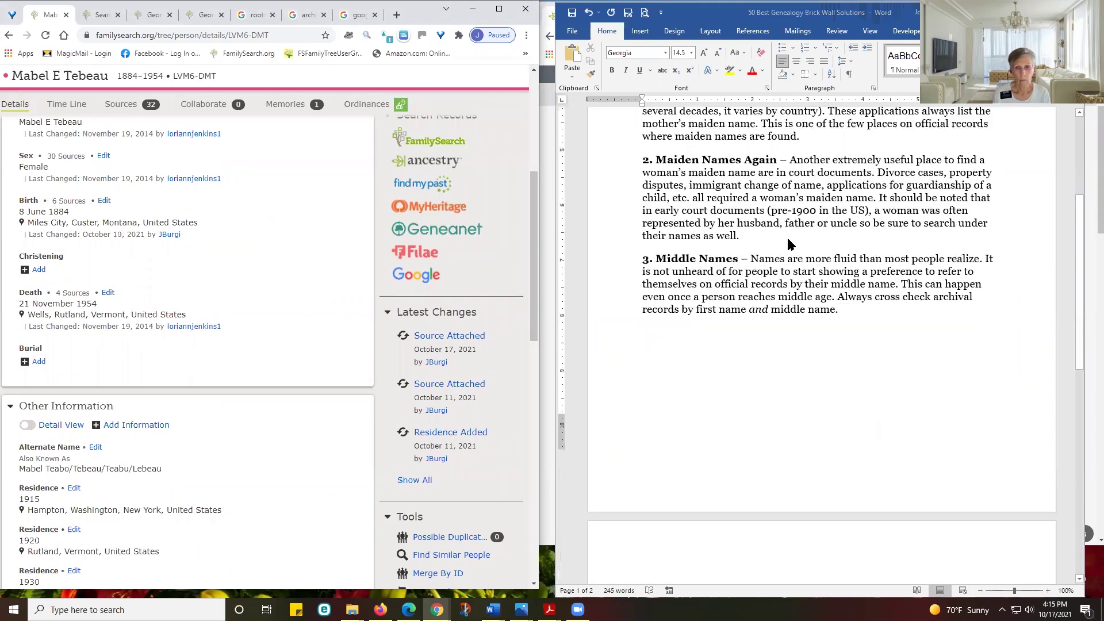
left_click(684, 202)
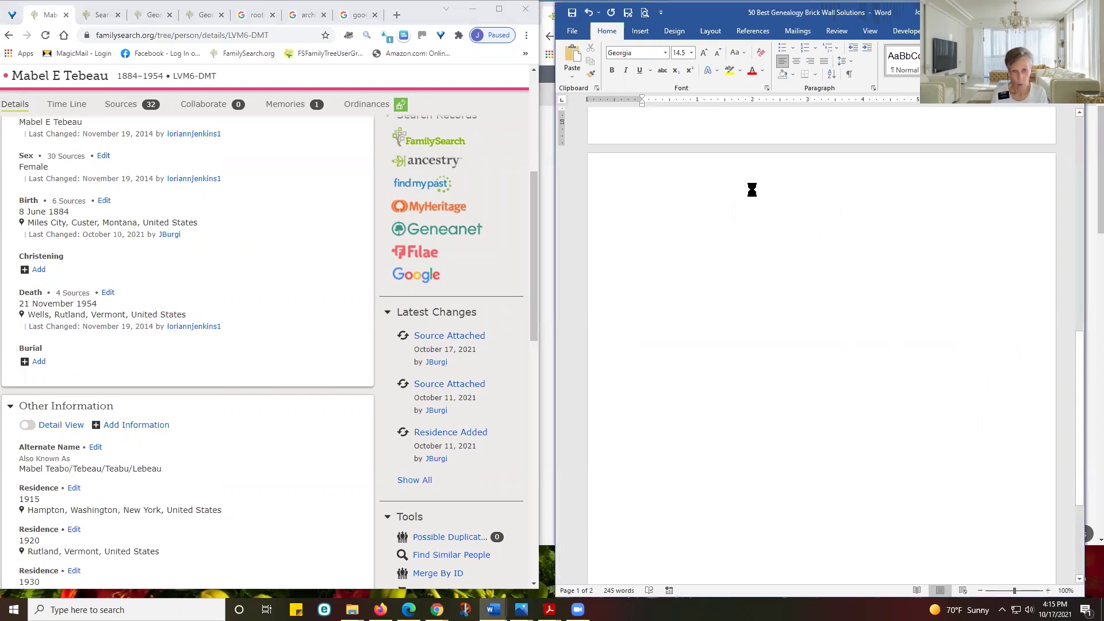
- Crop the right side off the pasted screenshot and move it below the last paragraph
scroll(781, 249, "up", 3)
scroll(785, 250, "up", 7)
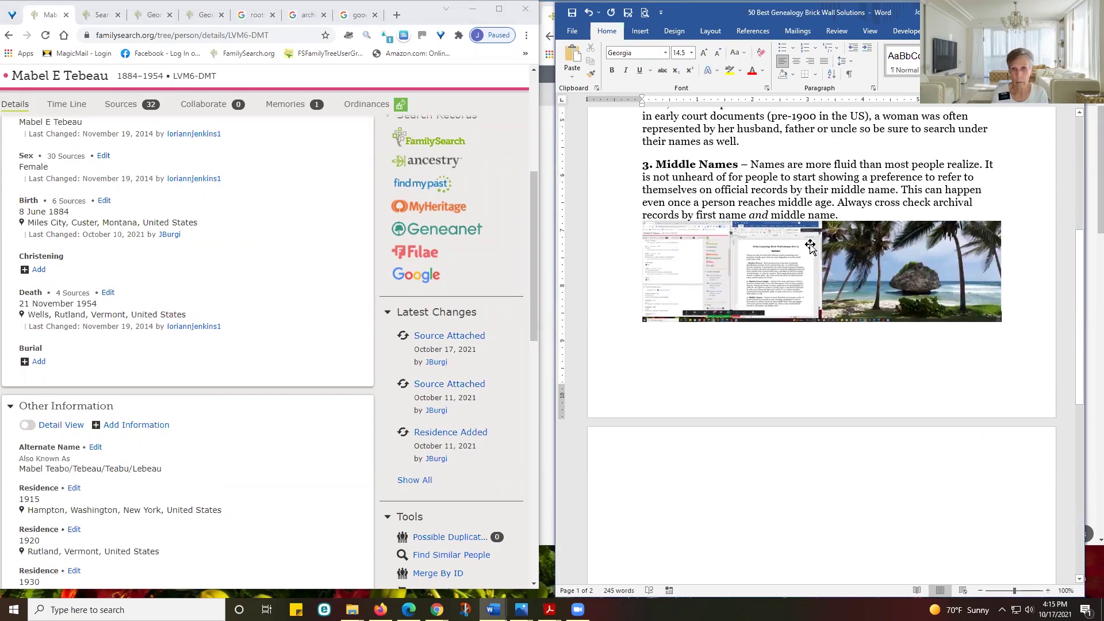
left_click(903, 265)
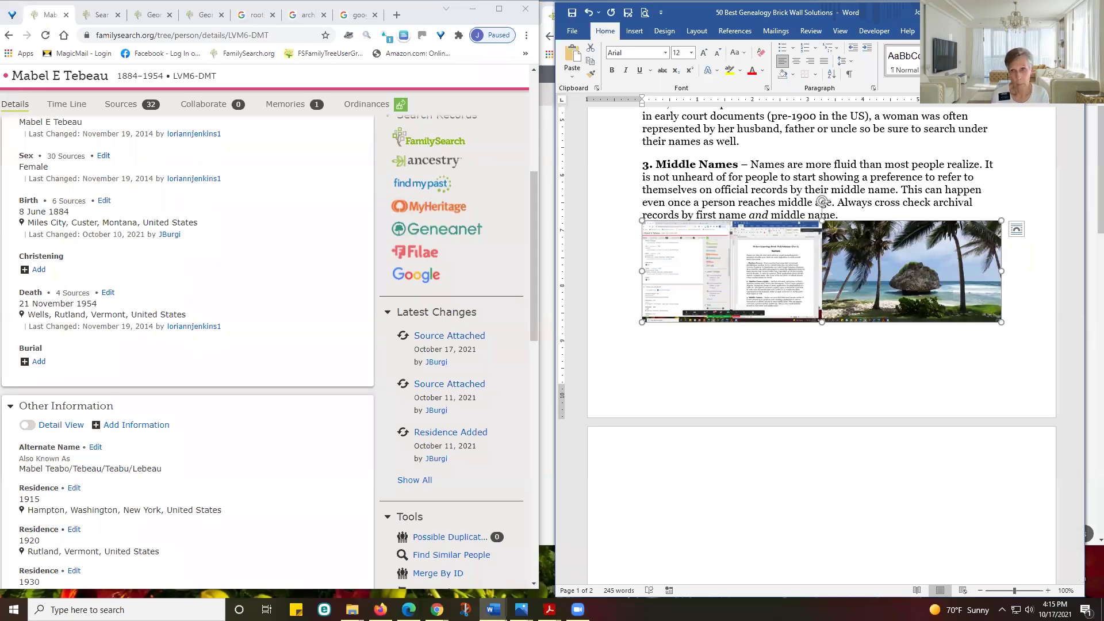
right_click(938, 252)
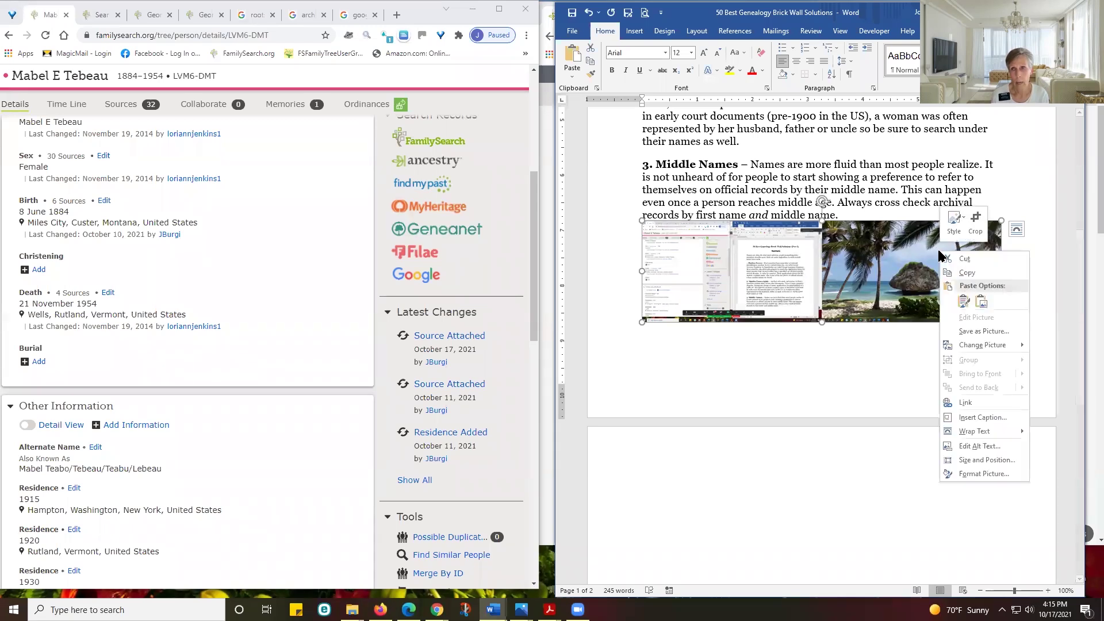
left_click(981, 231)
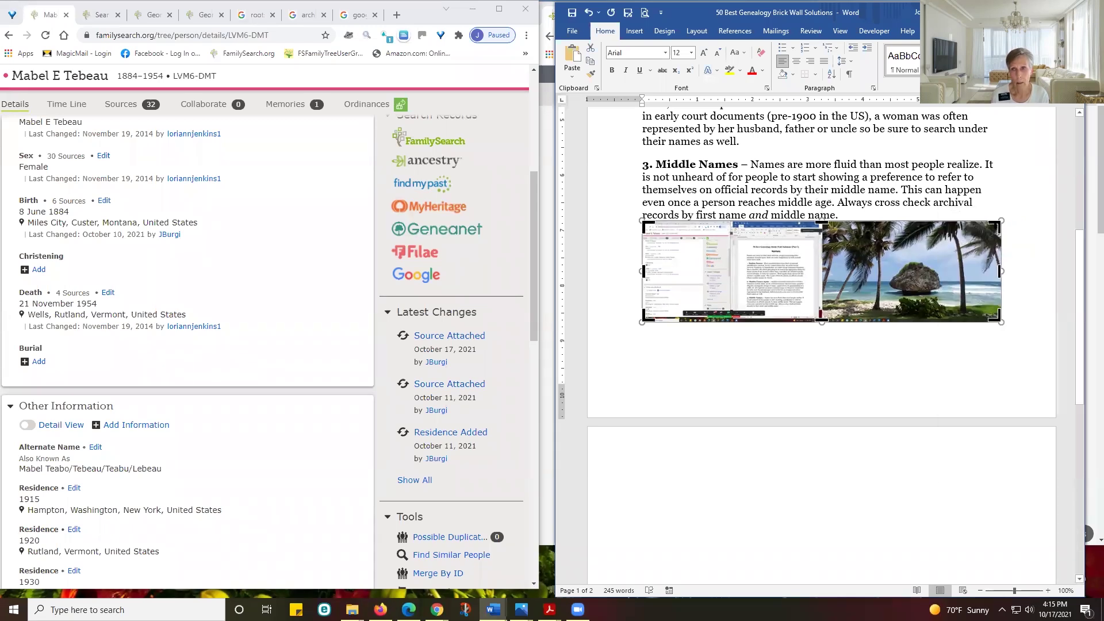
left_click_drag(995, 226, 726, 229)
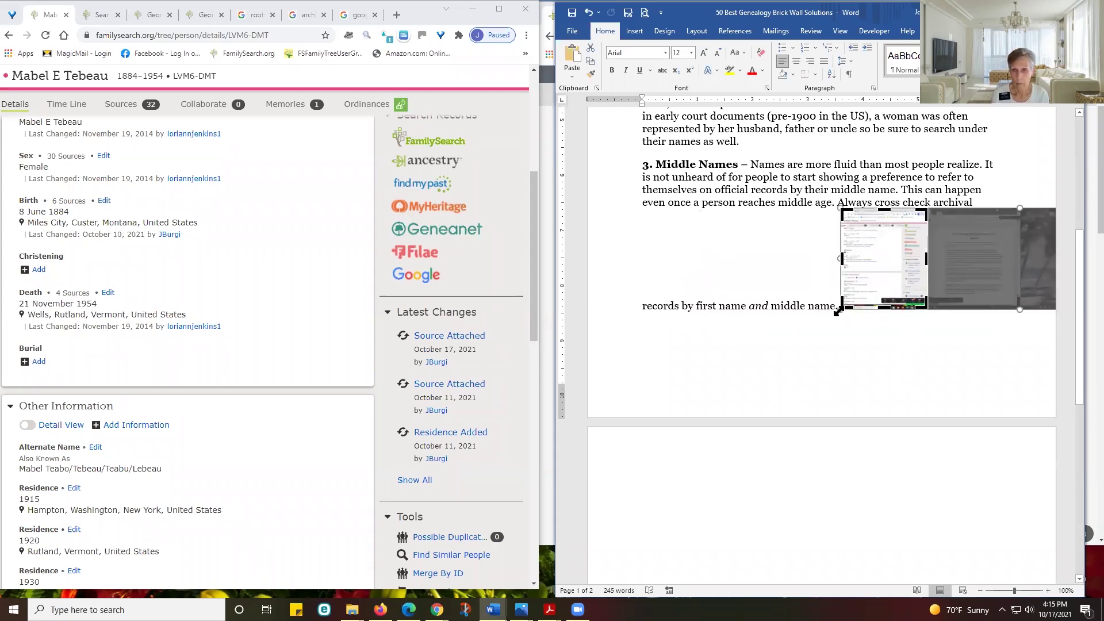
left_click_drag(829, 346, 743, 537)
scroll(855, 326, "down", 5)
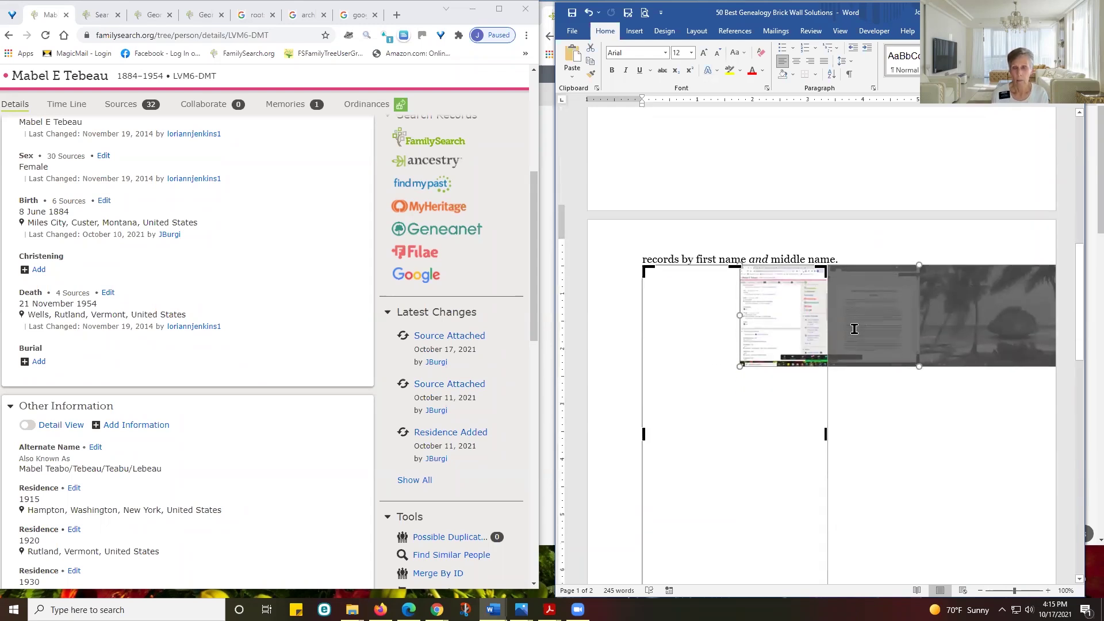
- Reposition the screenshot on the page and enlarge it by dragging its corner handle
left_click(905, 377)
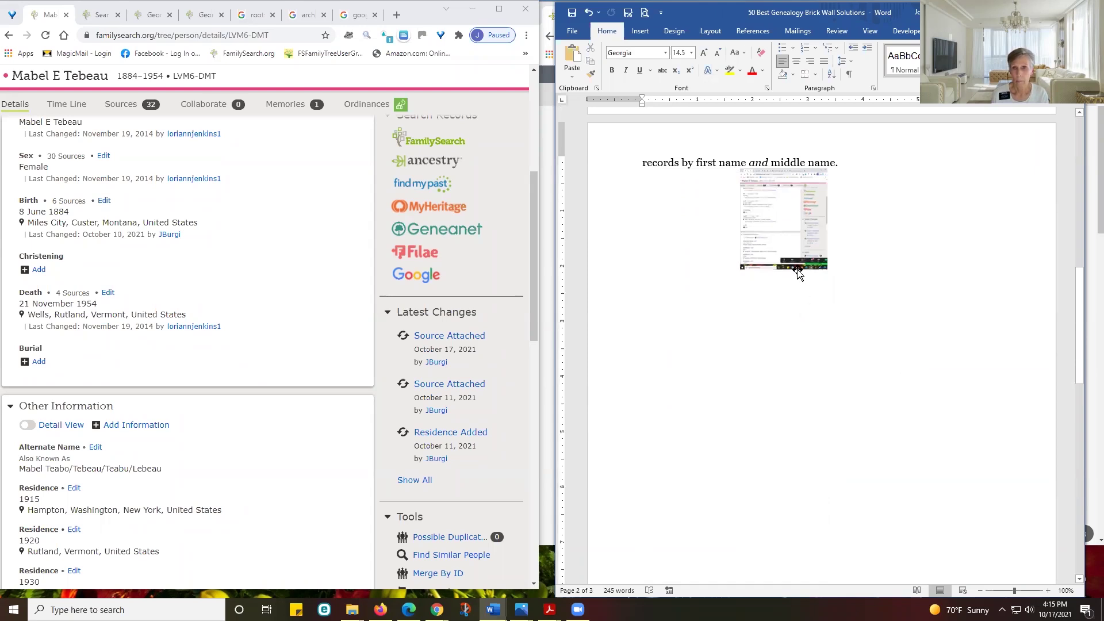
left_click(786, 241)
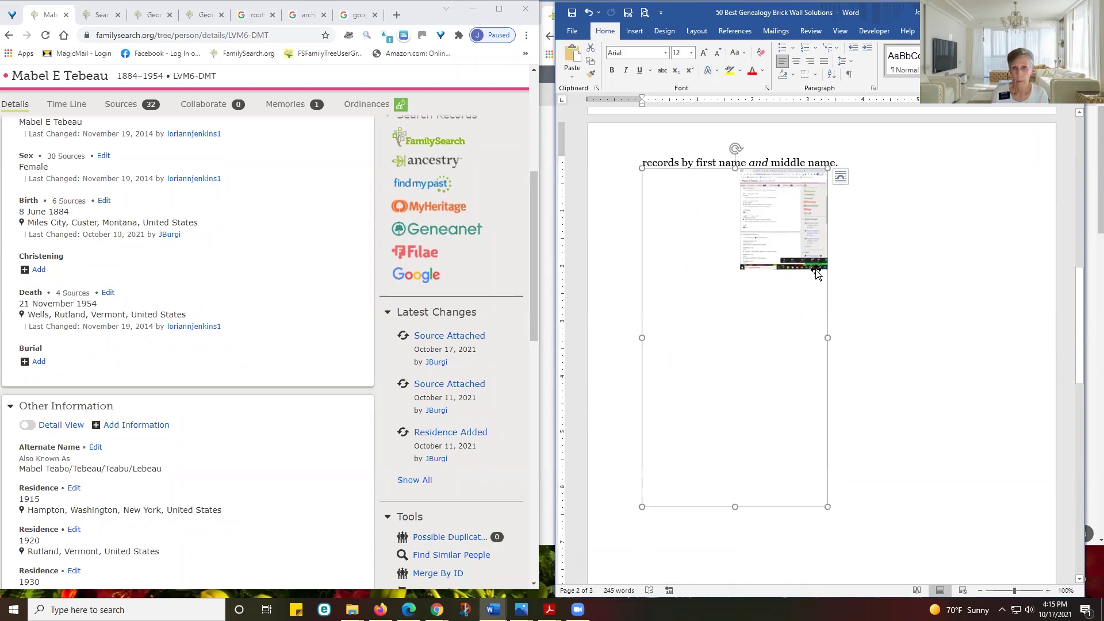
left_click(900, 306)
left_click_drag(783, 239, 884, 250)
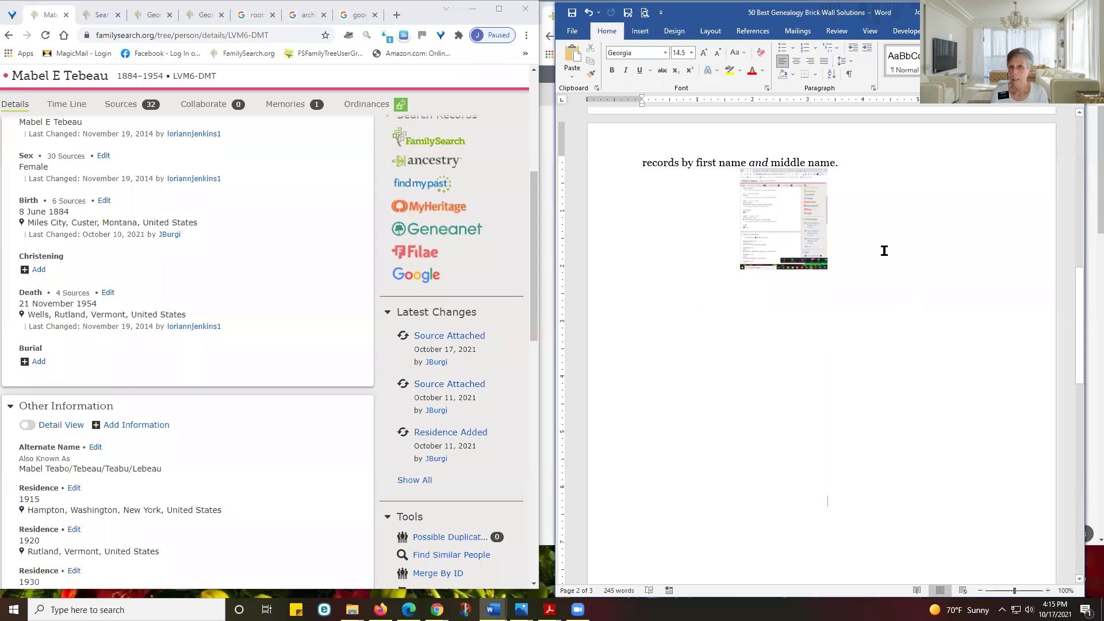
right_click(784, 195)
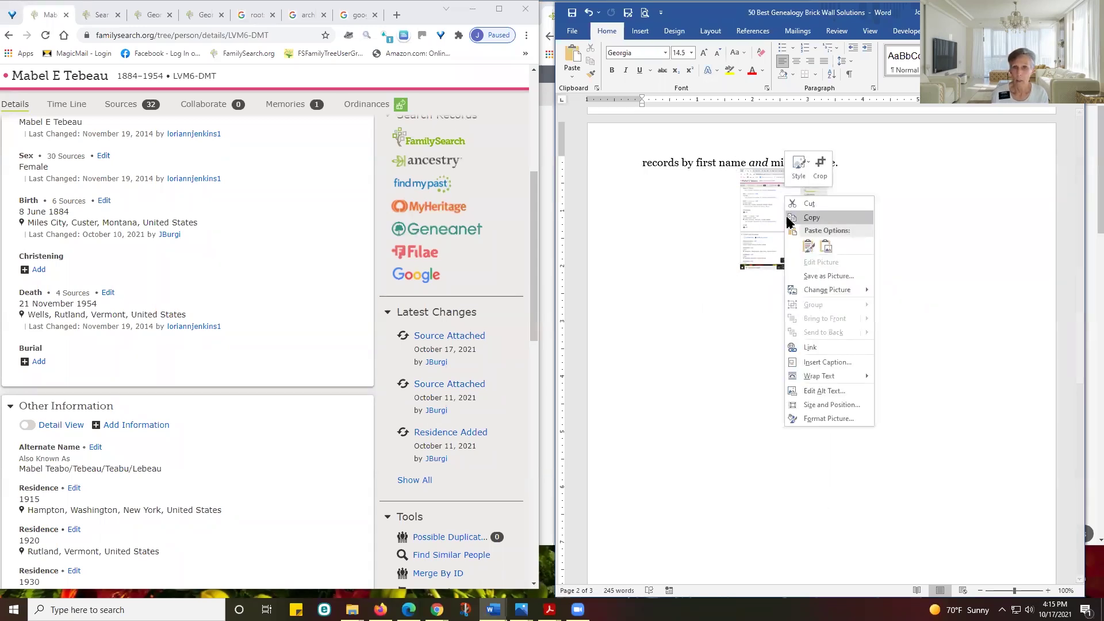
left_click(902, 217)
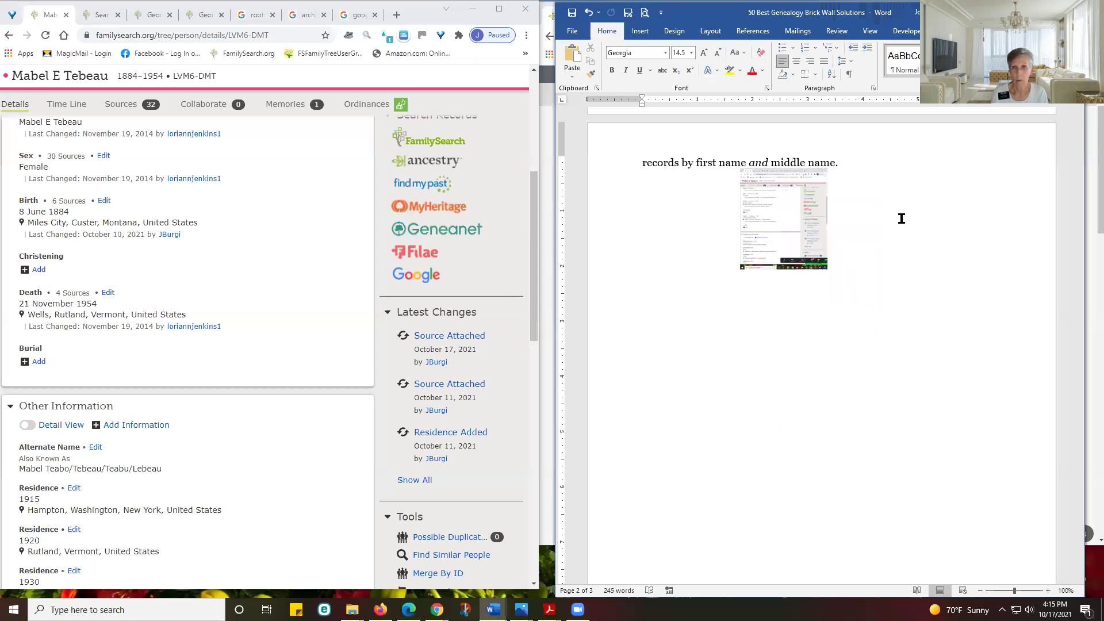
left_click(827, 266)
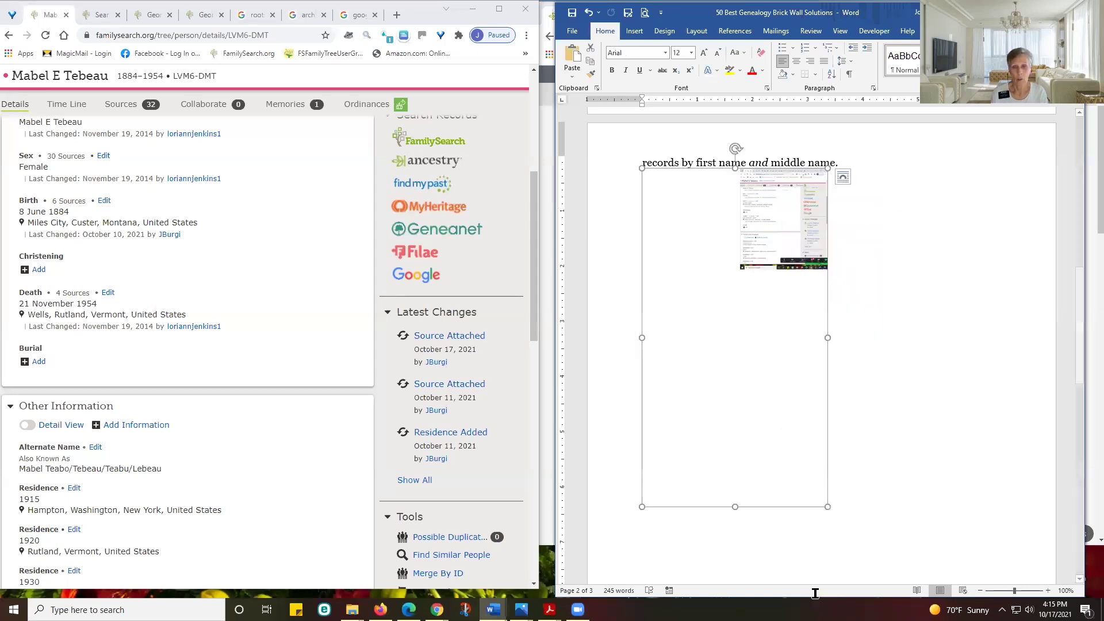
left_click_drag(828, 505, 1004, 537)
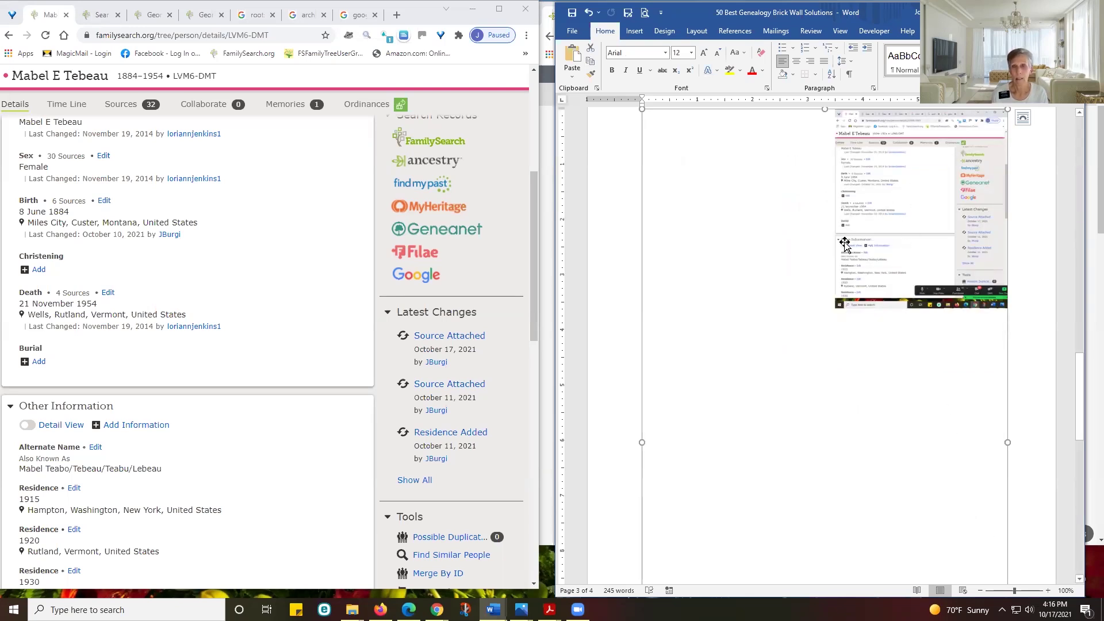
scroll(826, 363, "down", 5)
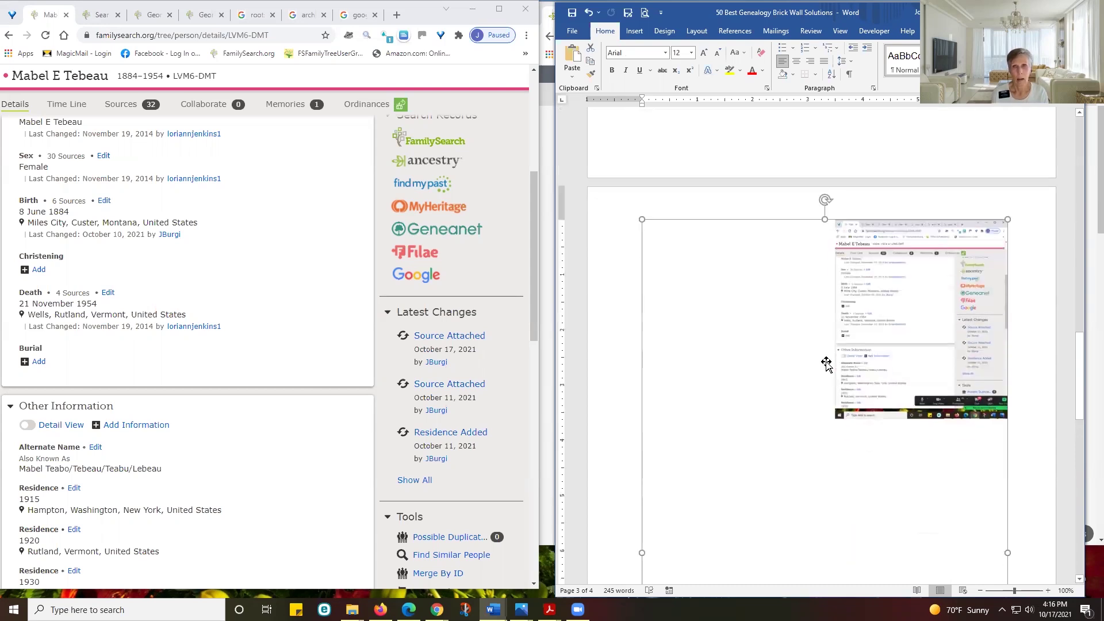
scroll(826, 362, "down", 1)
scroll(826, 363, "up", 4)
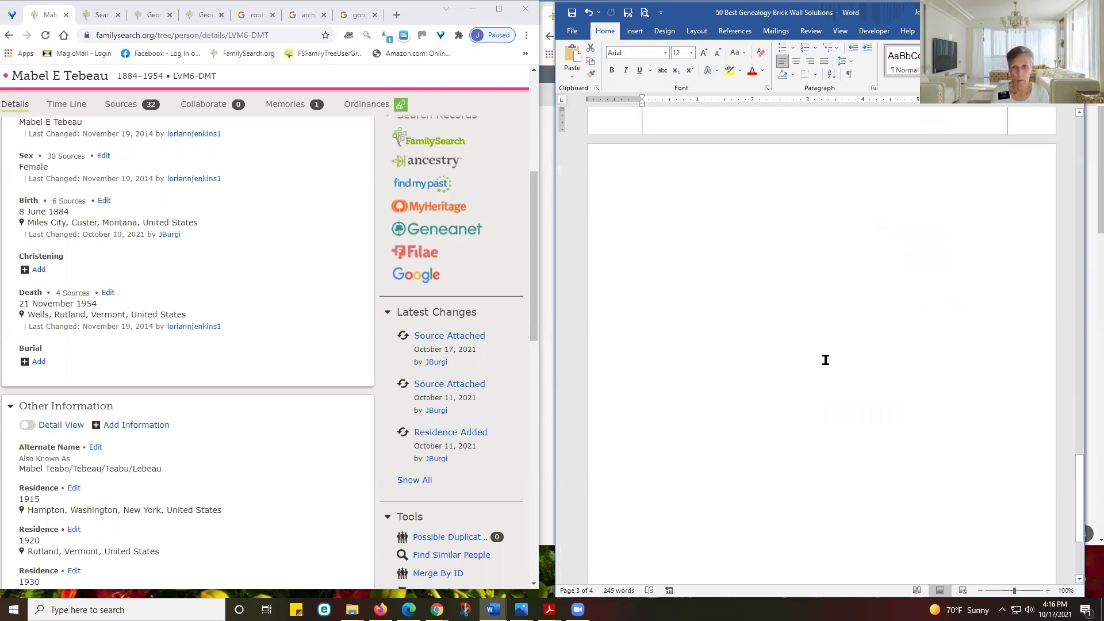
scroll(826, 362, "up", 5)
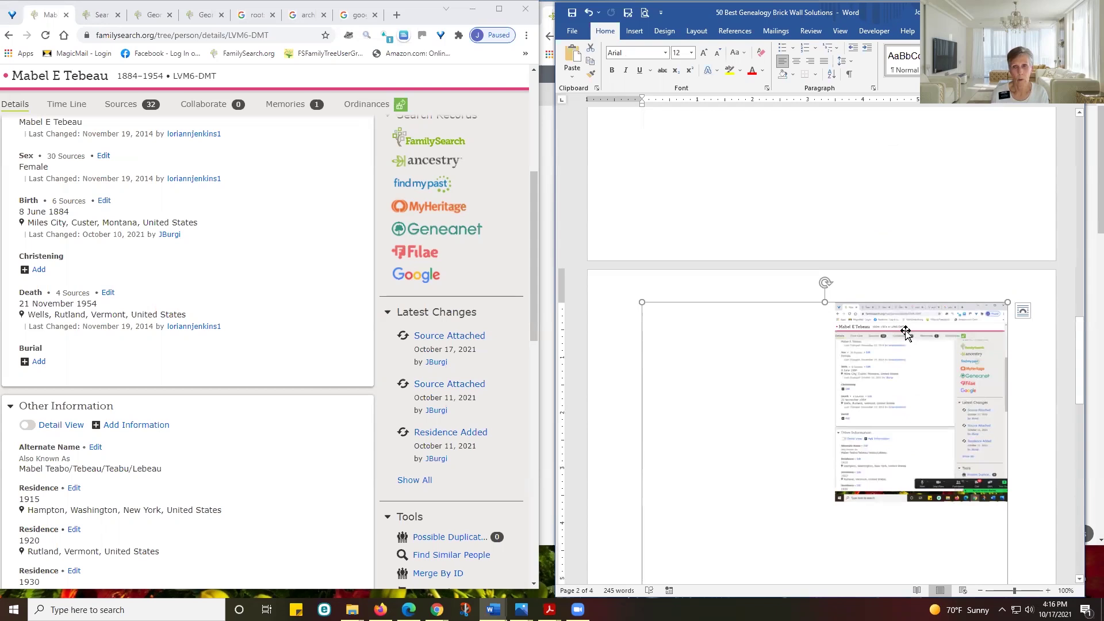
scroll(906, 333, "down", 5)
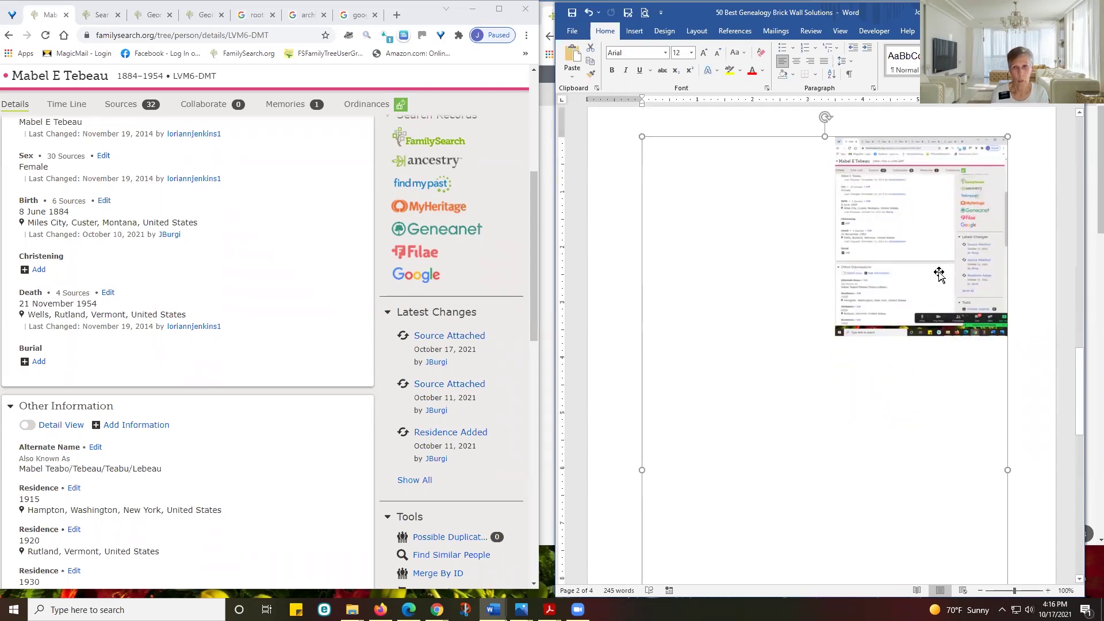
scroll(939, 271, "up", 6)
scroll(822, 345, "up", 7)
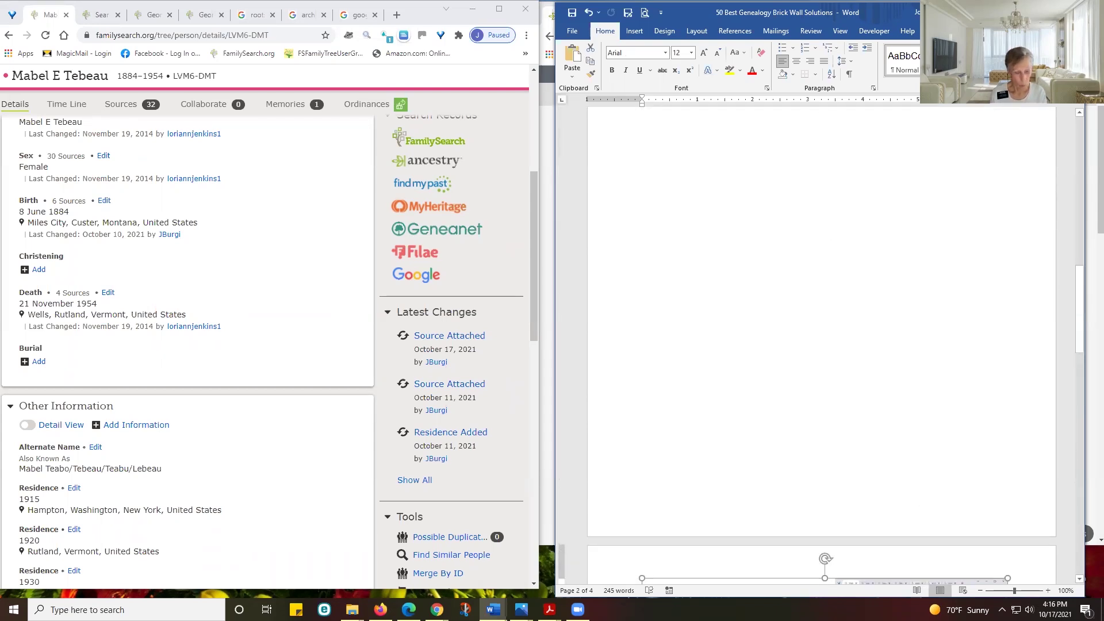
key("BackSpace")
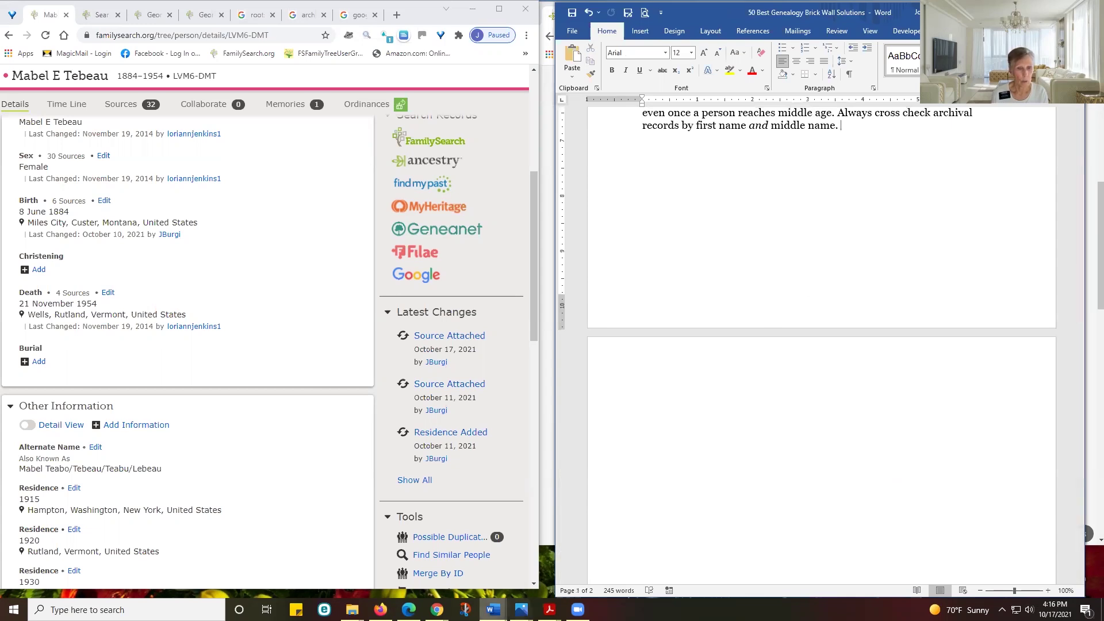
left_click(465, 609)
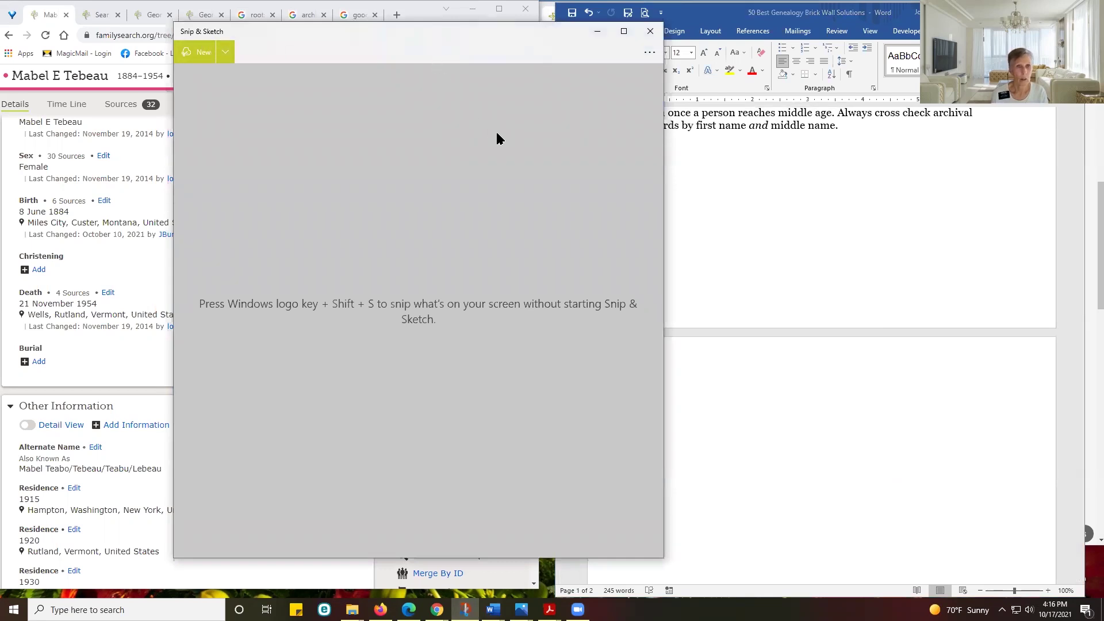
left_click(650, 31)
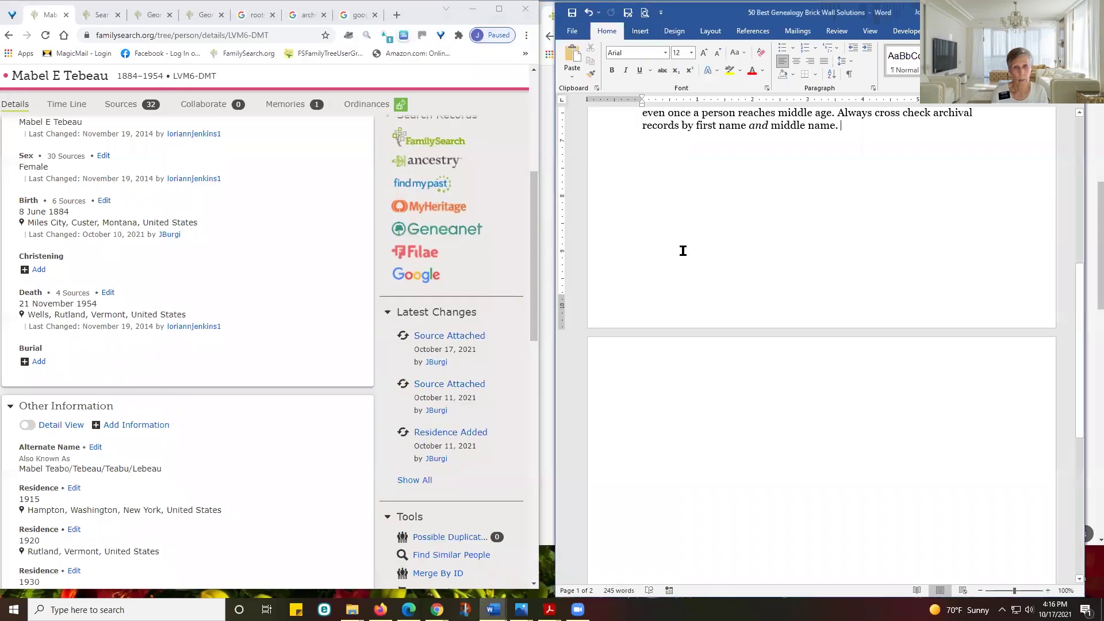
scroll(293, 269, "down", 1)
scroll(271, 284, "down", 2)
scroll(776, 280, "up", 5)
scroll(775, 279, "up", 3)
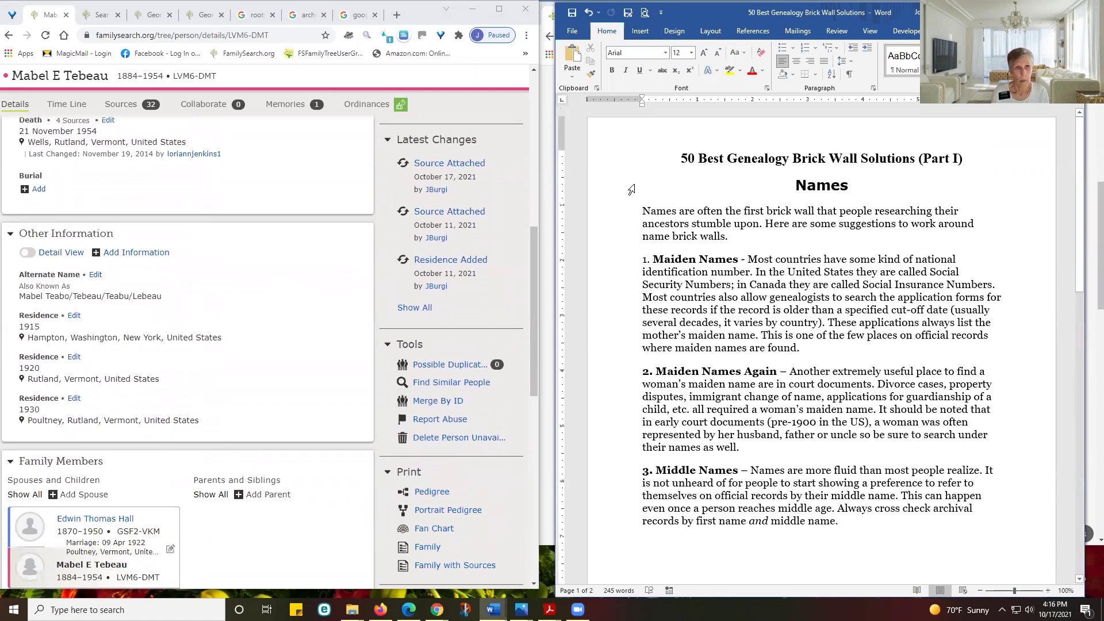
left_click(294, 16)
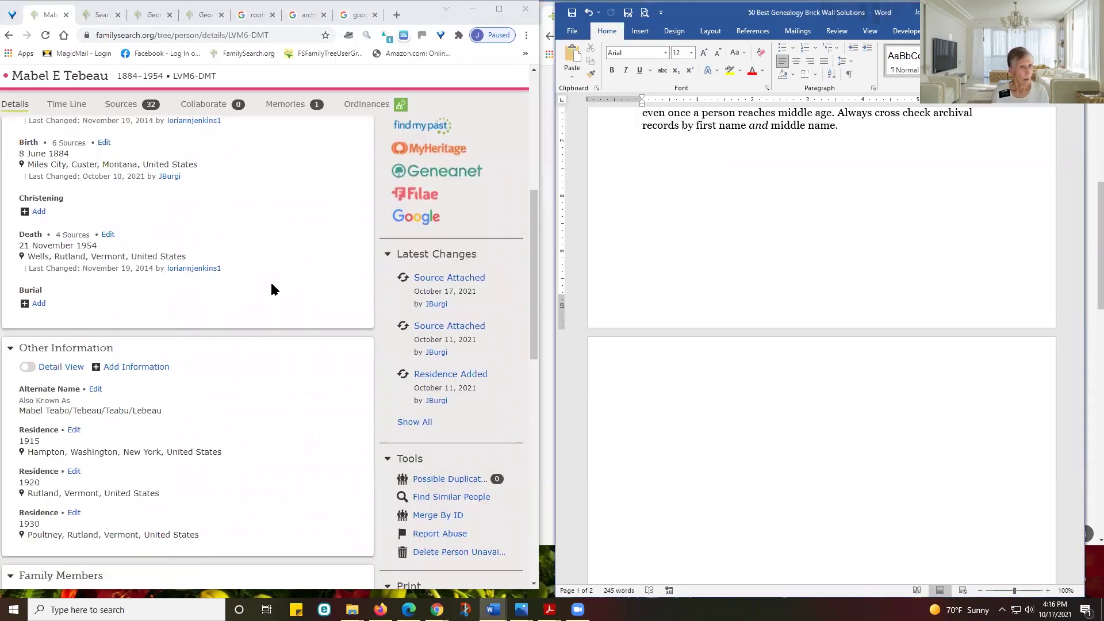
left_click(780, 241)
scroll(779, 241, "up", 10)
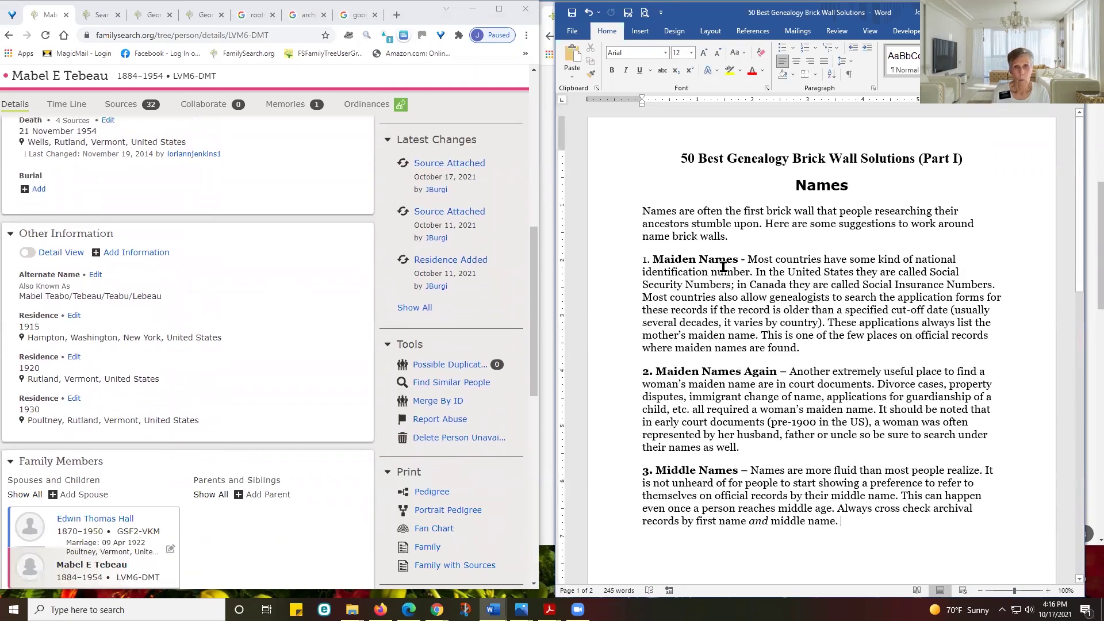
- Close the Google Translate and Val-de-Marne archives search tabs
left_click(308, 15)
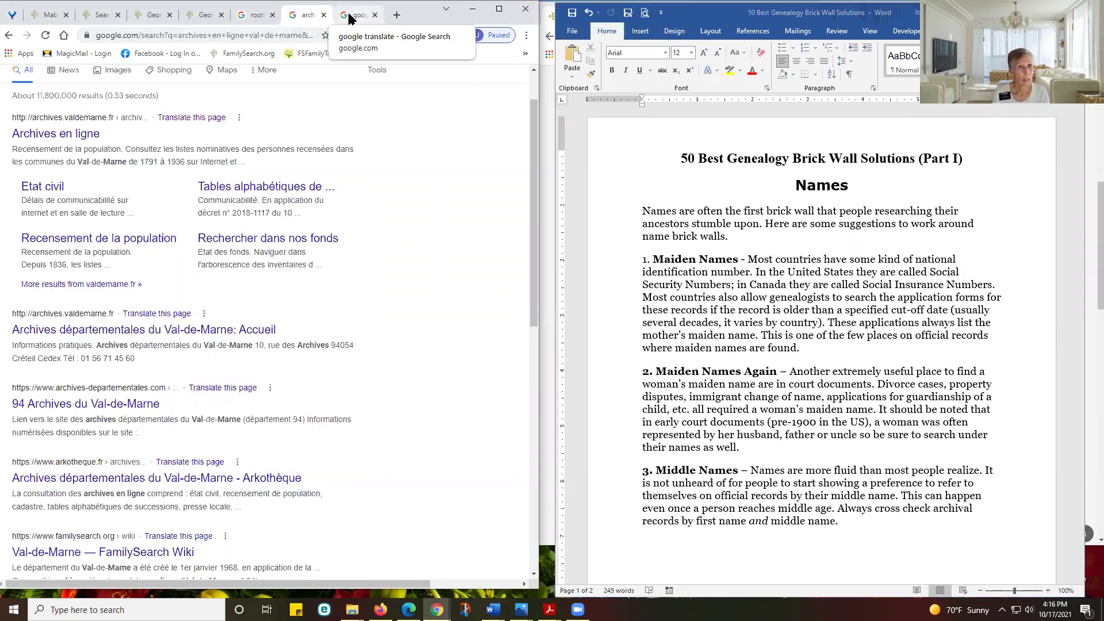
left_click(350, 18)
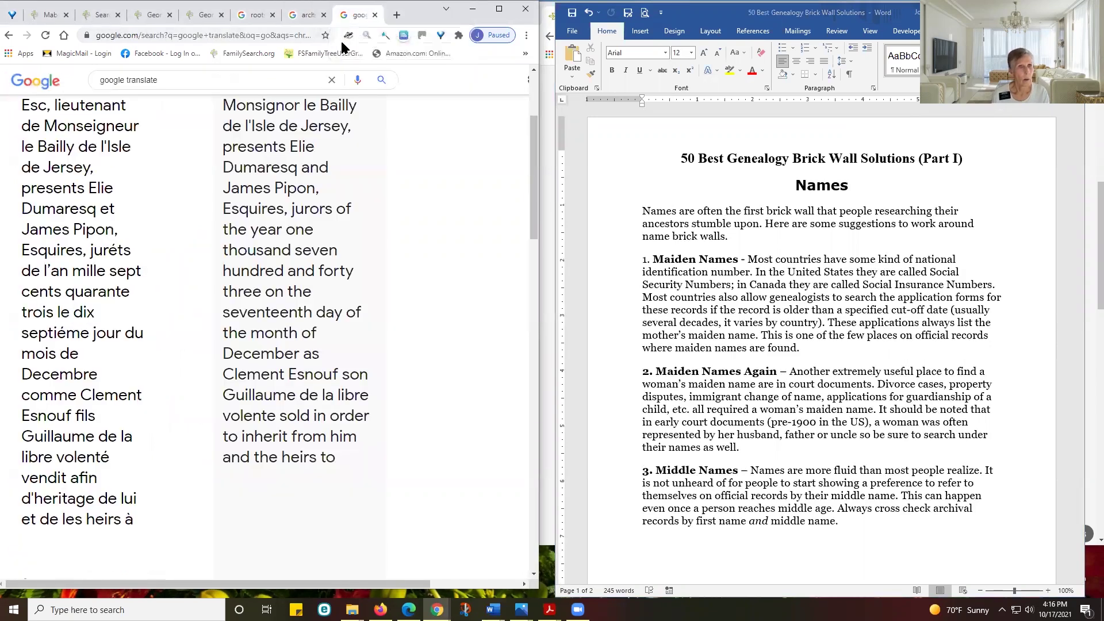
left_click(374, 16)
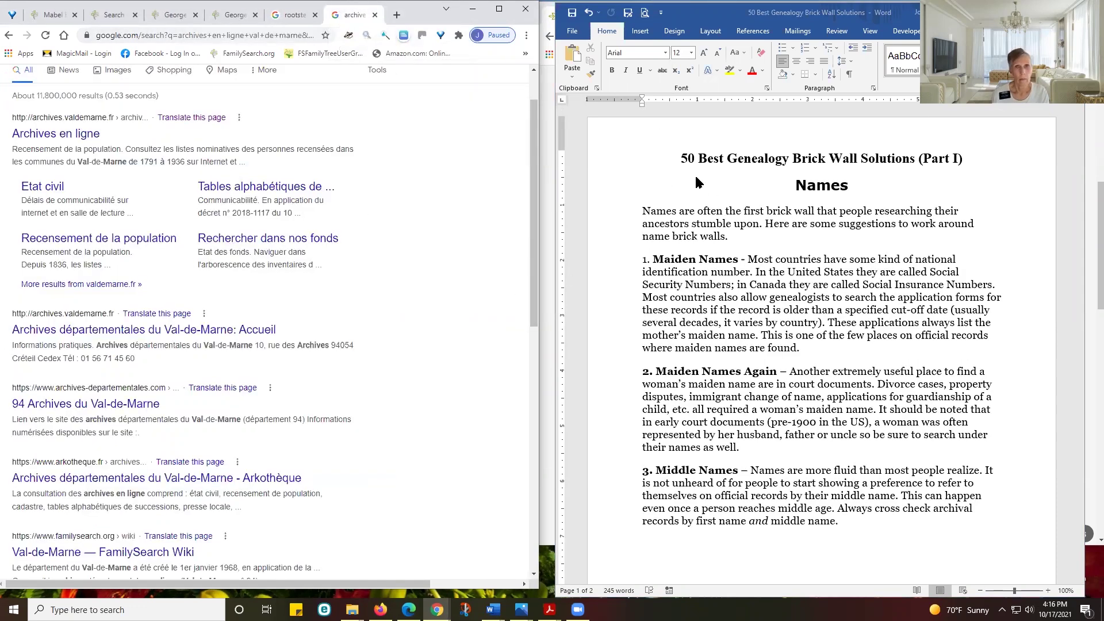
left_click(374, 15)
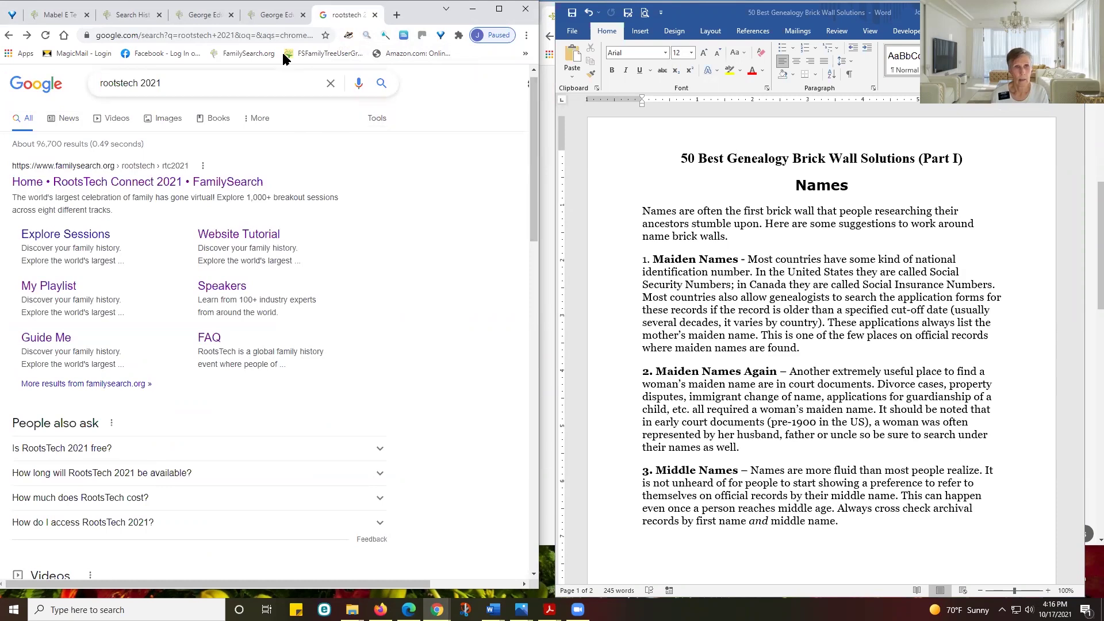
- In a new tab, search '50 best brick wall solutions' and open the GenealogyInTime article
left_click(396, 15)
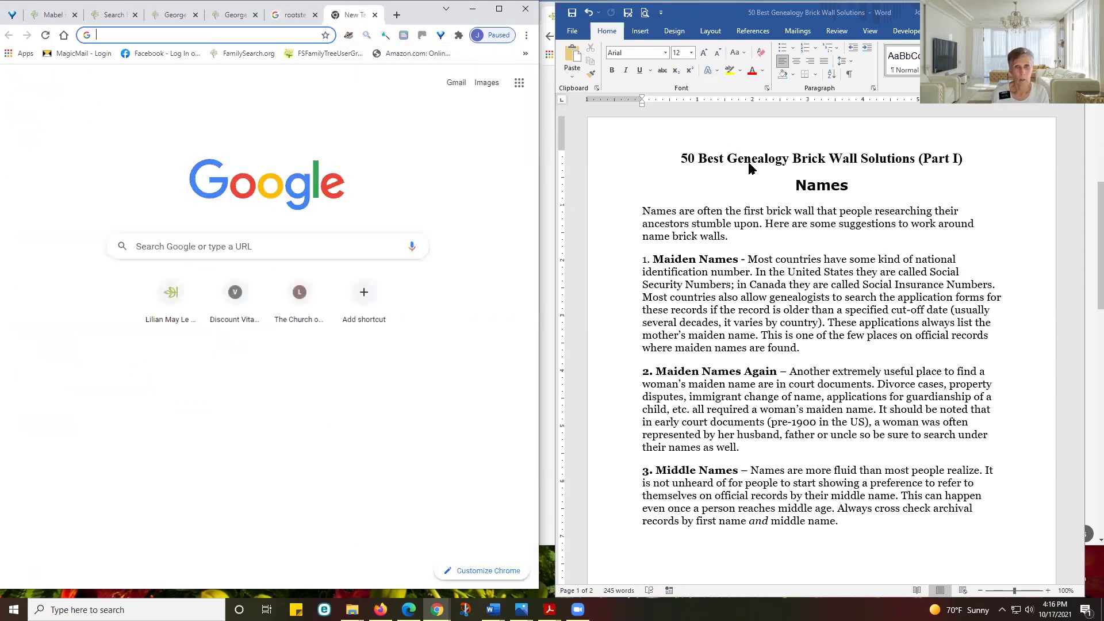
left_click(136, 33)
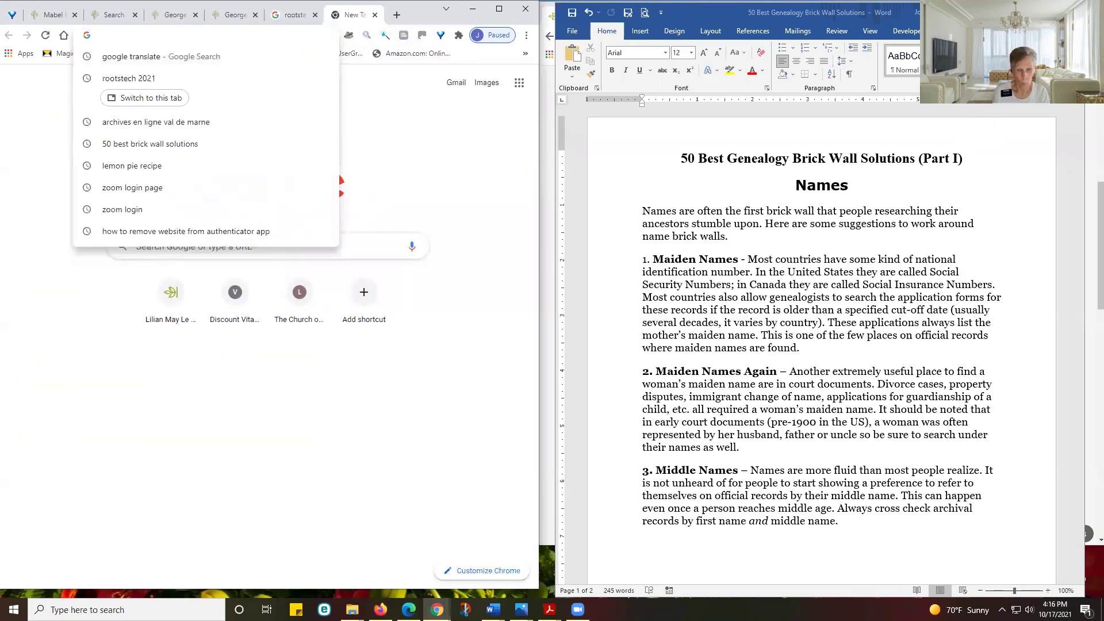
type("50 best brick wall solutions")
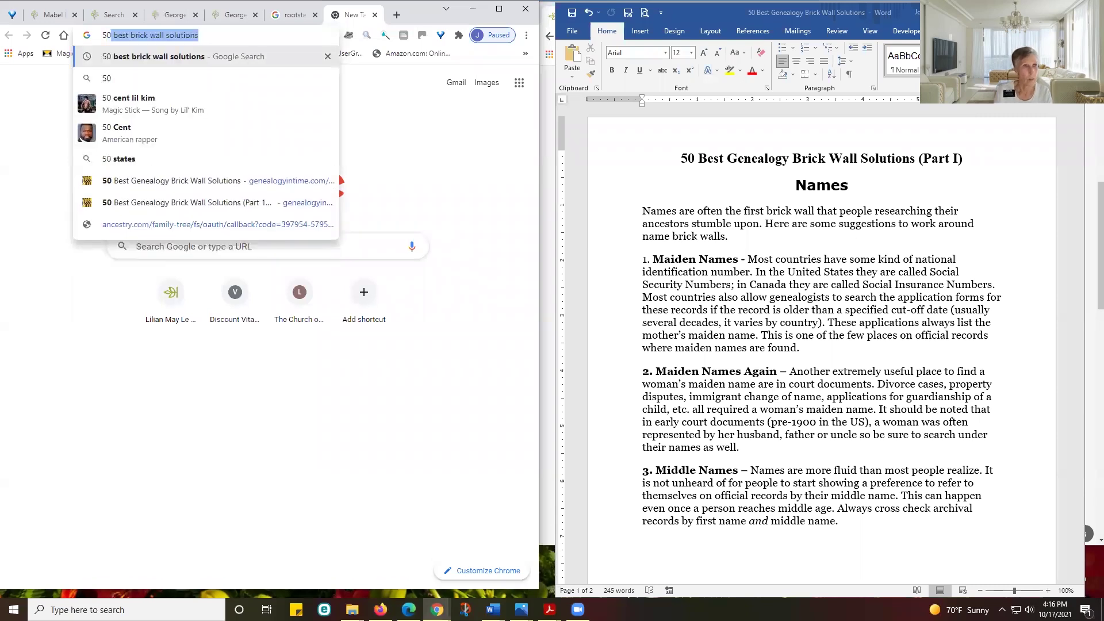
left_click(133, 57)
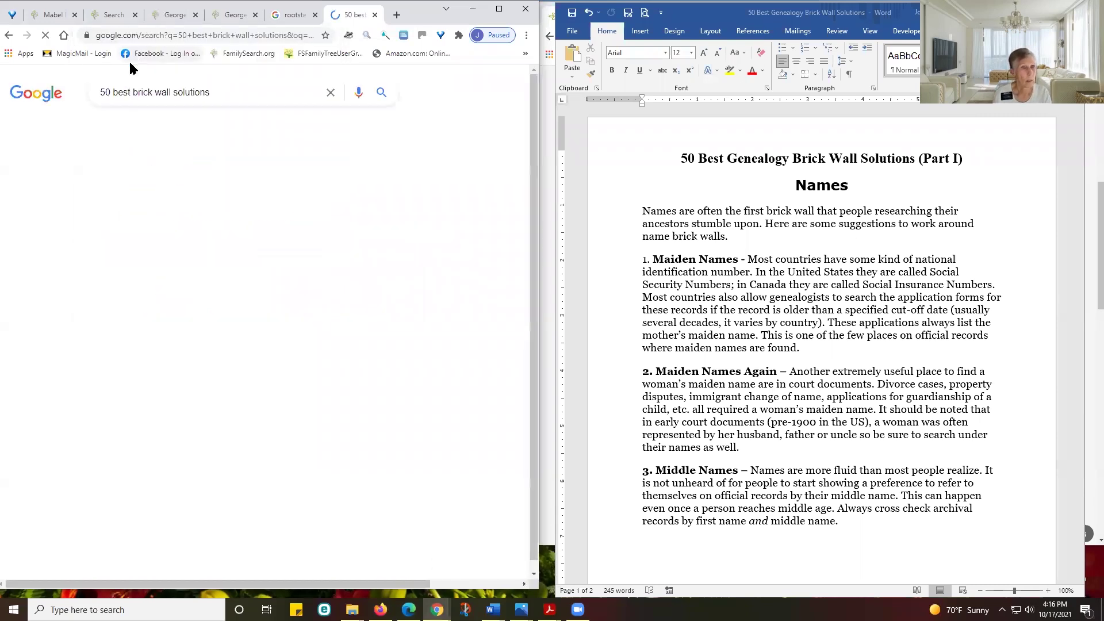
left_click(101, 192)
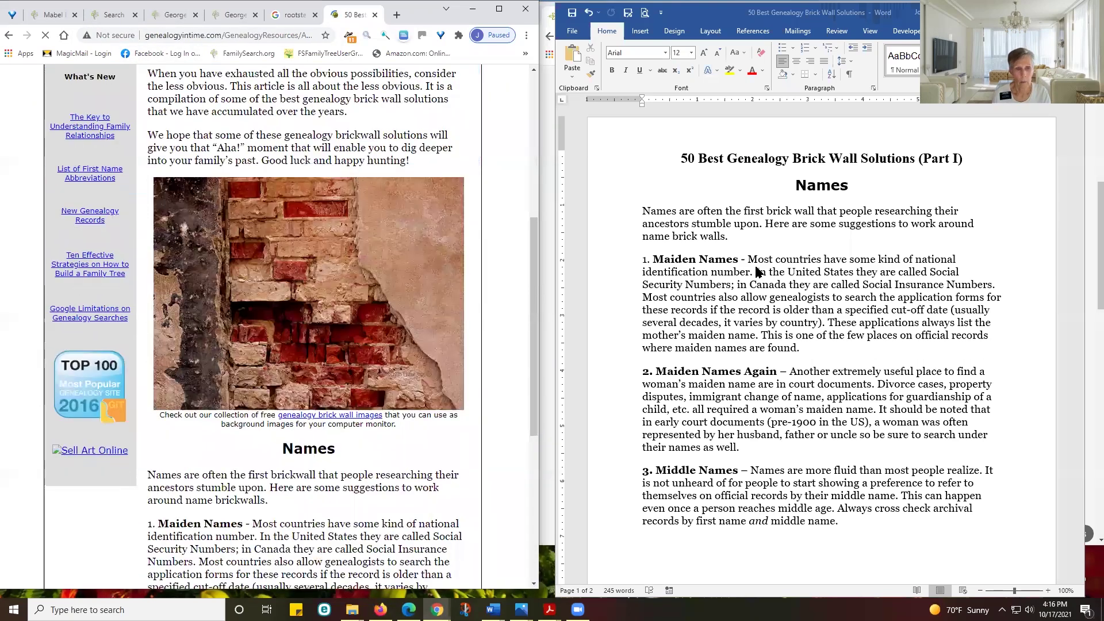
- Open page 2 of the article and highlight the '4. Common Family Names' paragraph
scroll(724, 311, "down", 3)
scroll(372, 334, "down", 7)
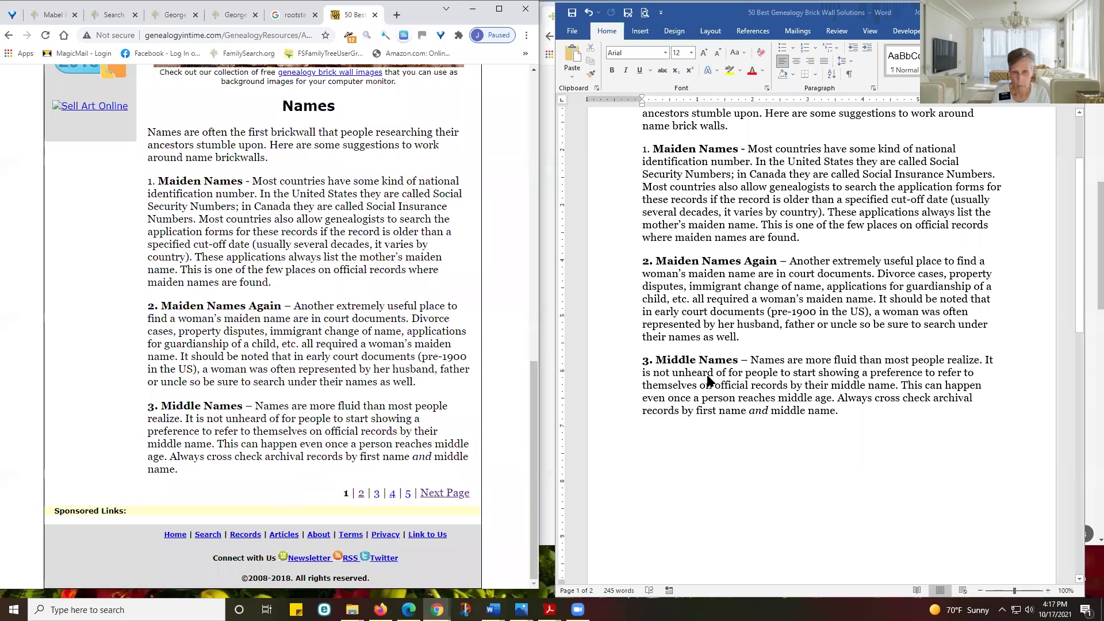
left_click(361, 494)
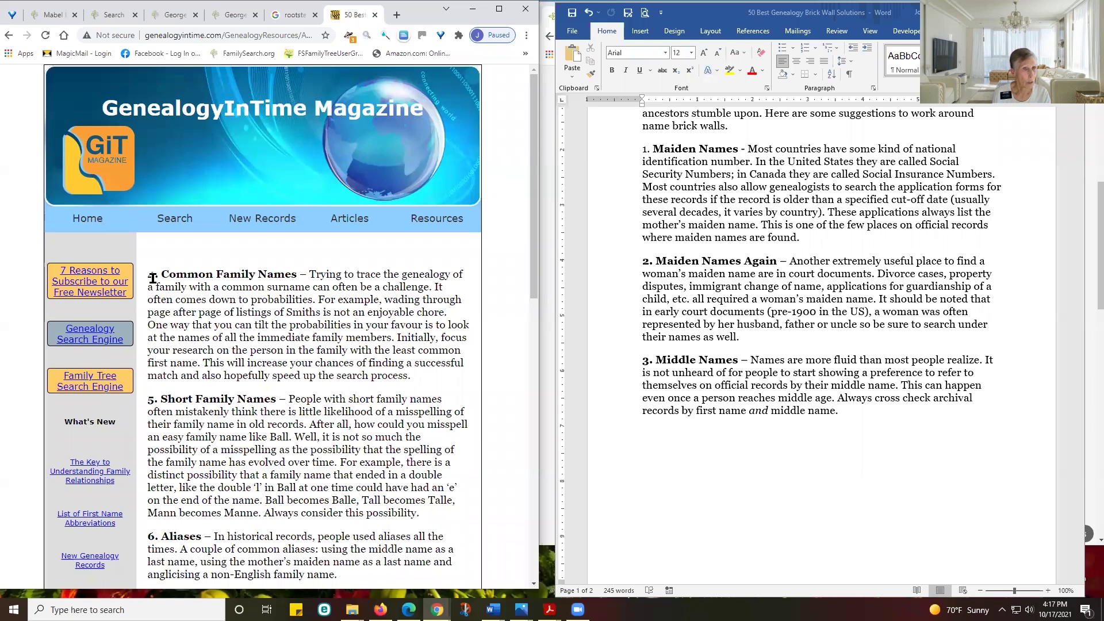
left_click_drag(148, 274, 412, 375)
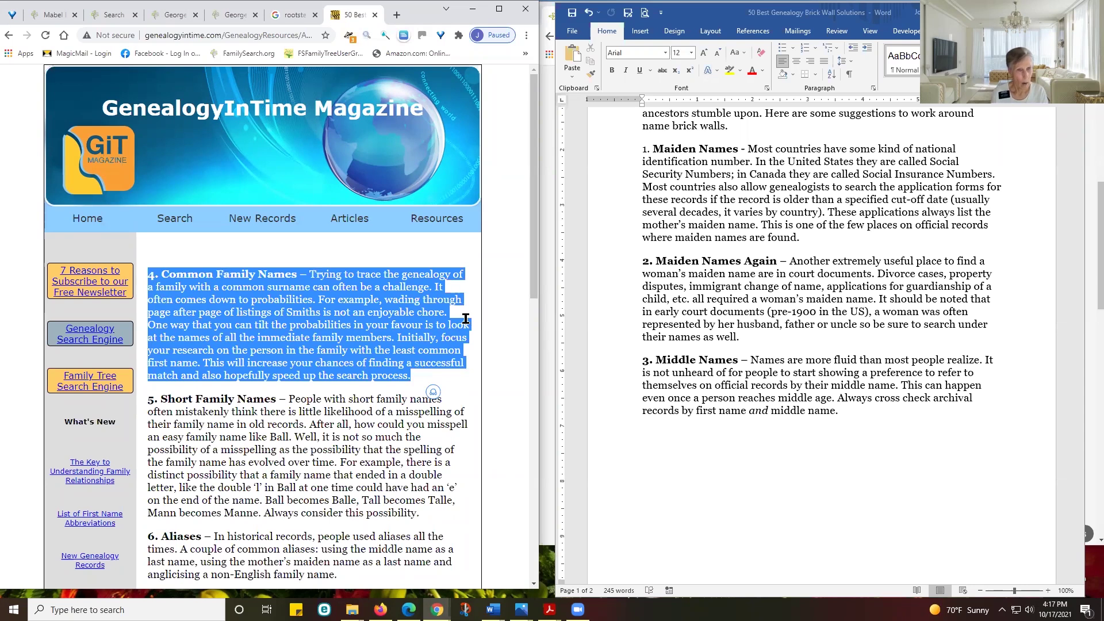
- Copy the Common Family Names paragraph and paste it as a new paragraph after item 3, Middle Names
right_click(317, 311)
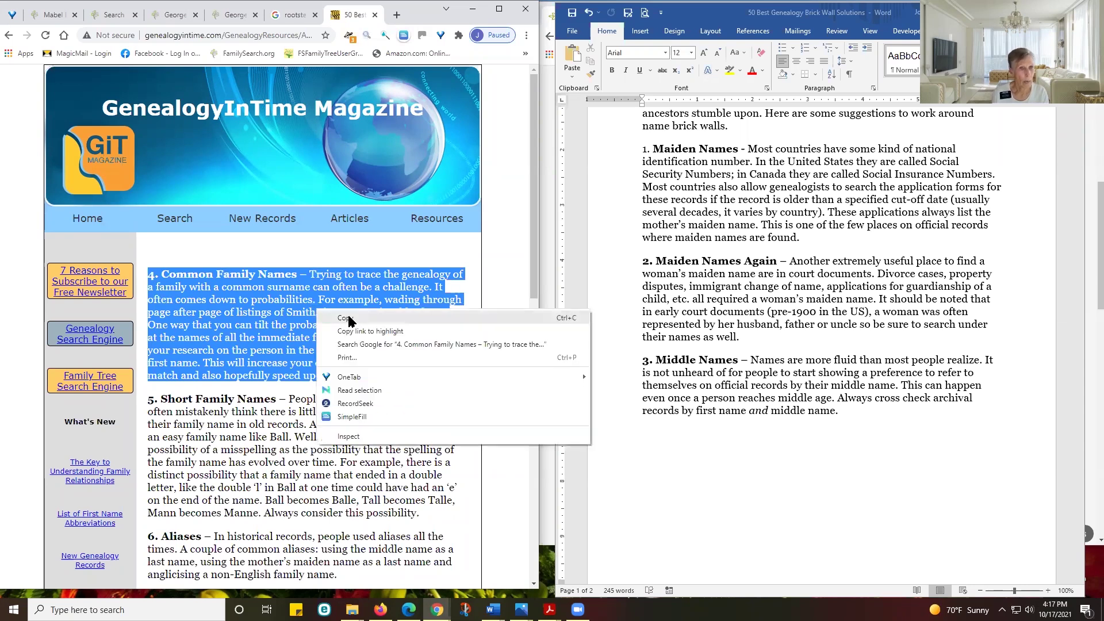
left_click(679, 446)
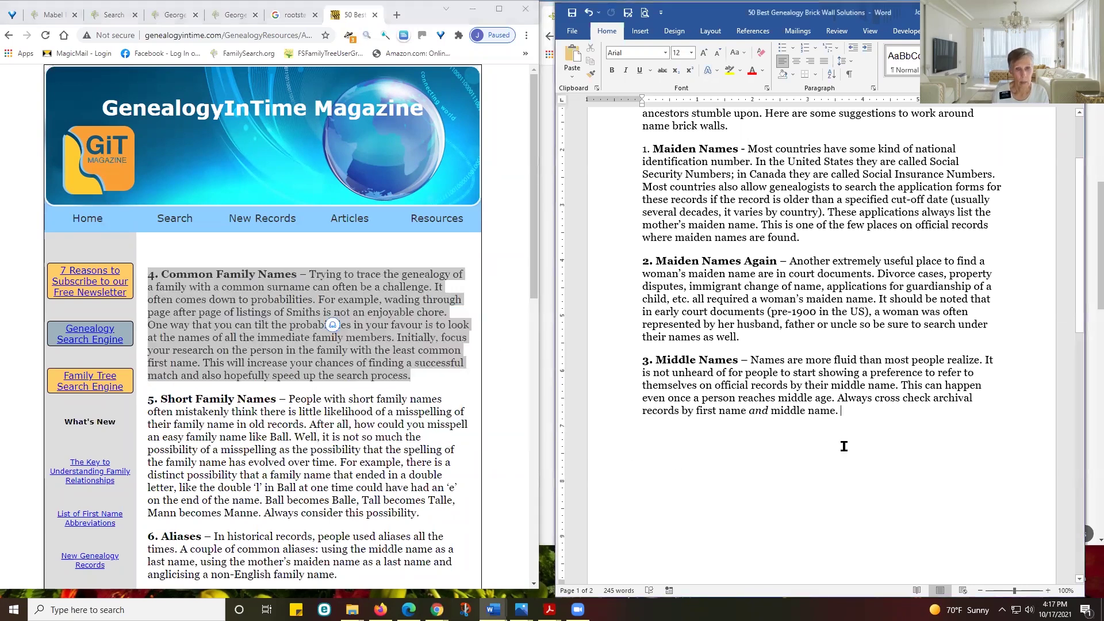
left_click(869, 411)
key("Return")
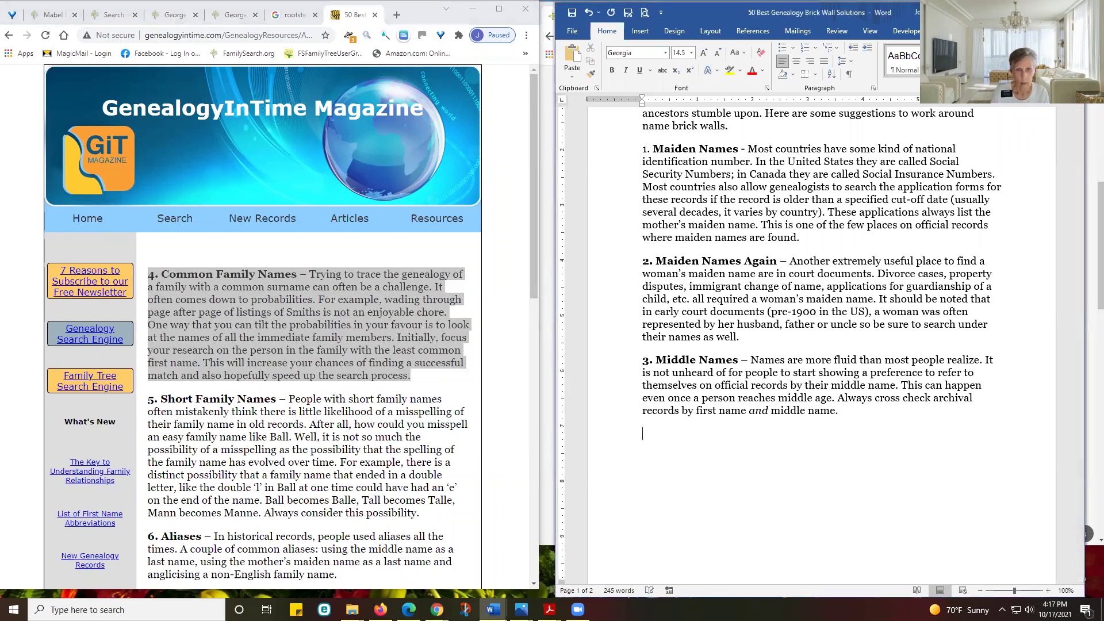
key("ctrl+v")
scroll(820, 456, "down", 3)
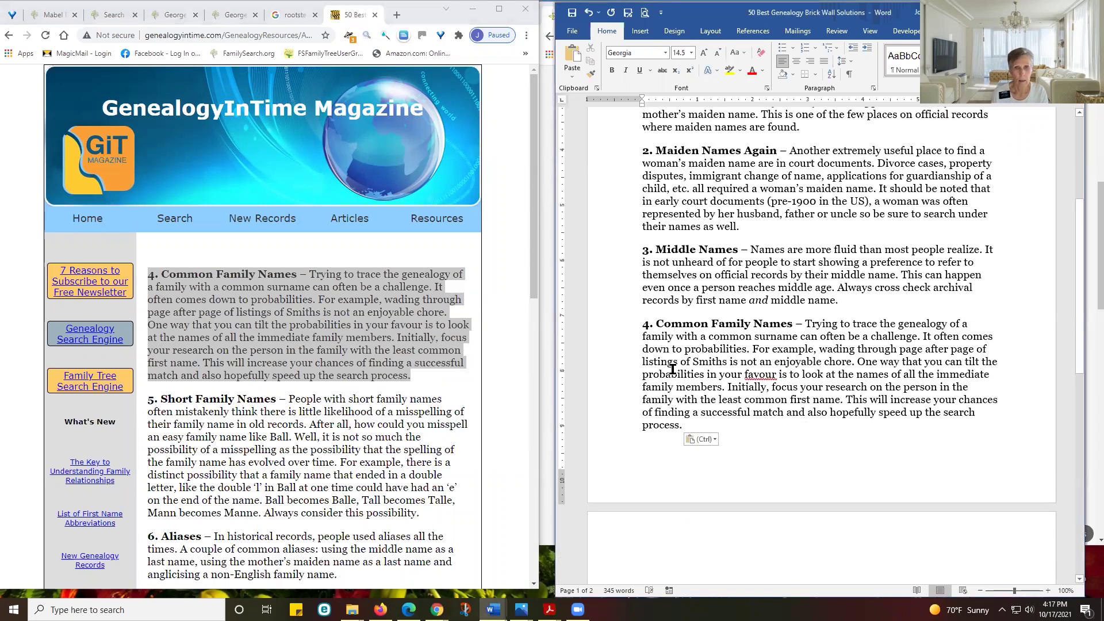
left_click(755, 442)
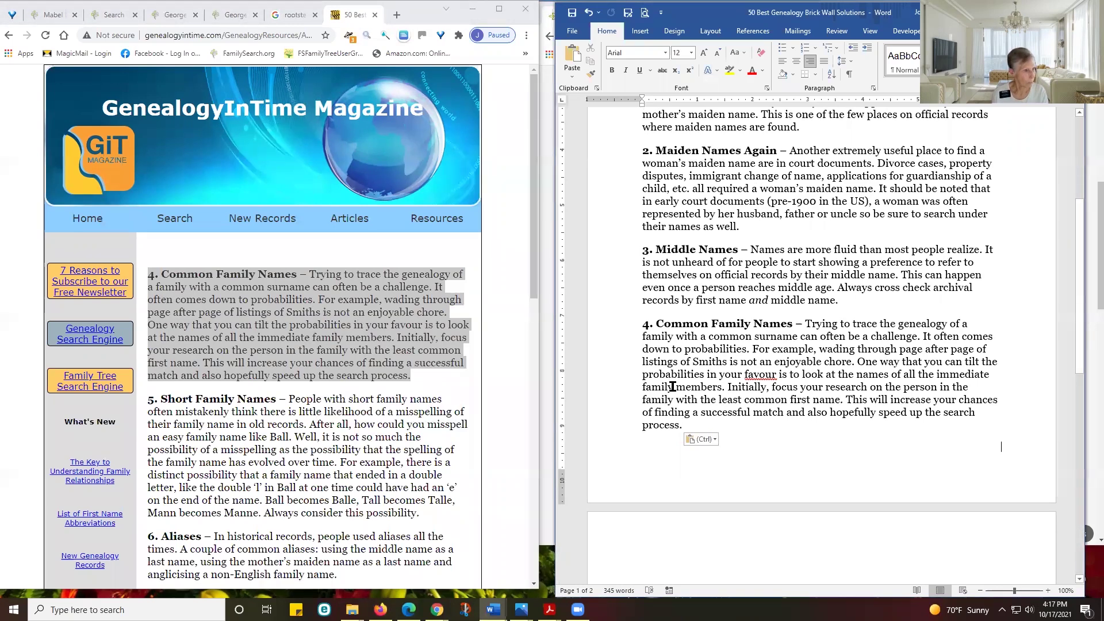
- Clear the article selection, move the Word window left, and select item 1's opening lines
scroll(667, 385, "up", 6)
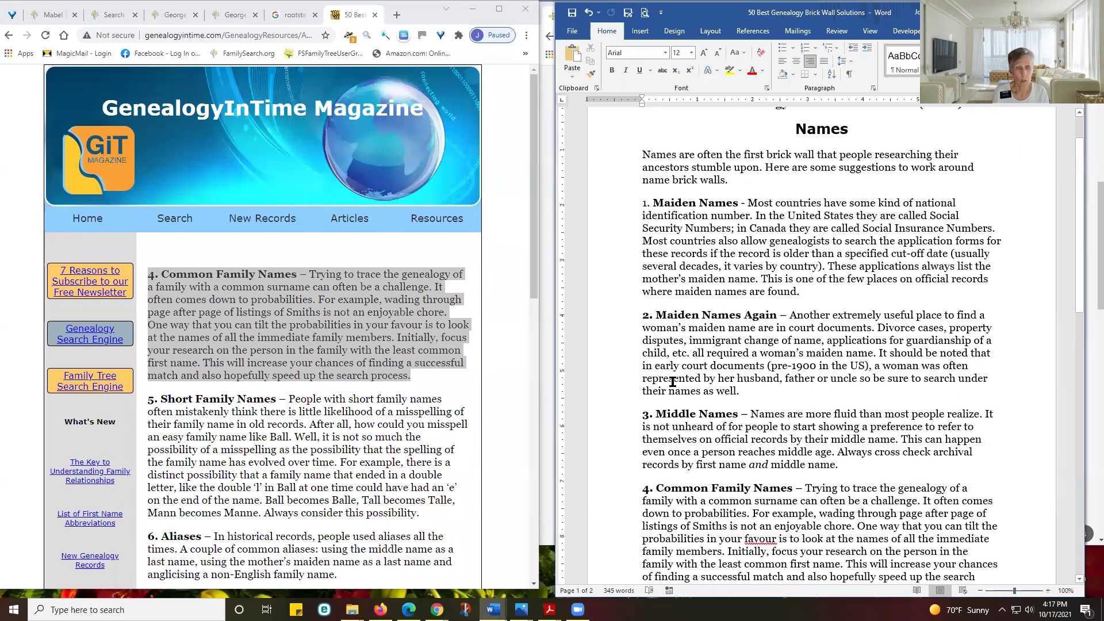
left_click(506, 312)
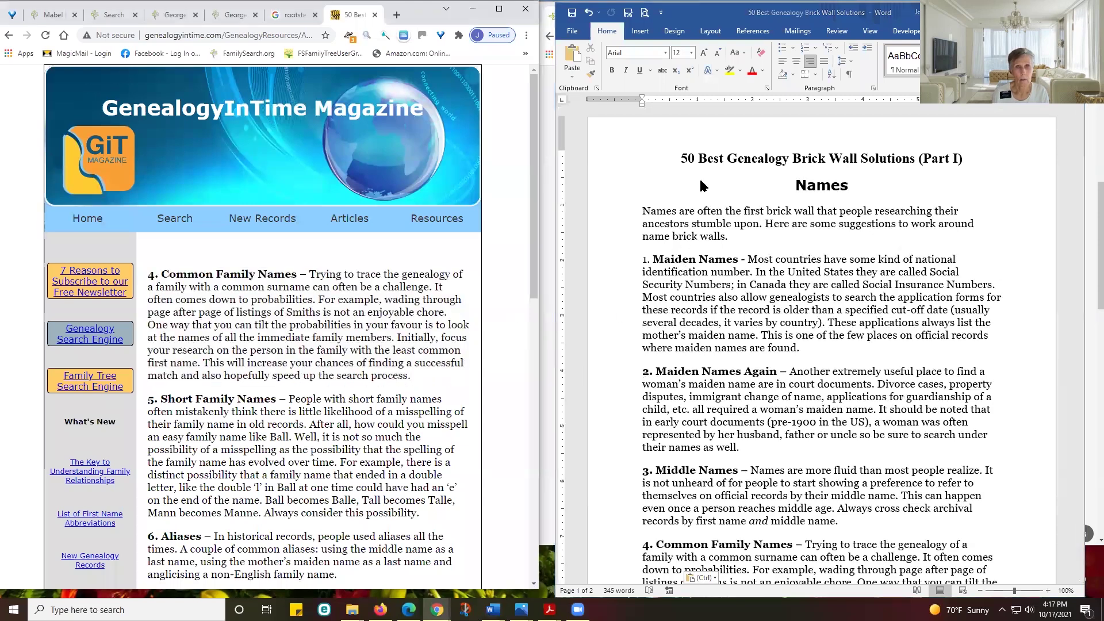
left_click(695, 16)
left_click_drag(695, 16, 568, 13)
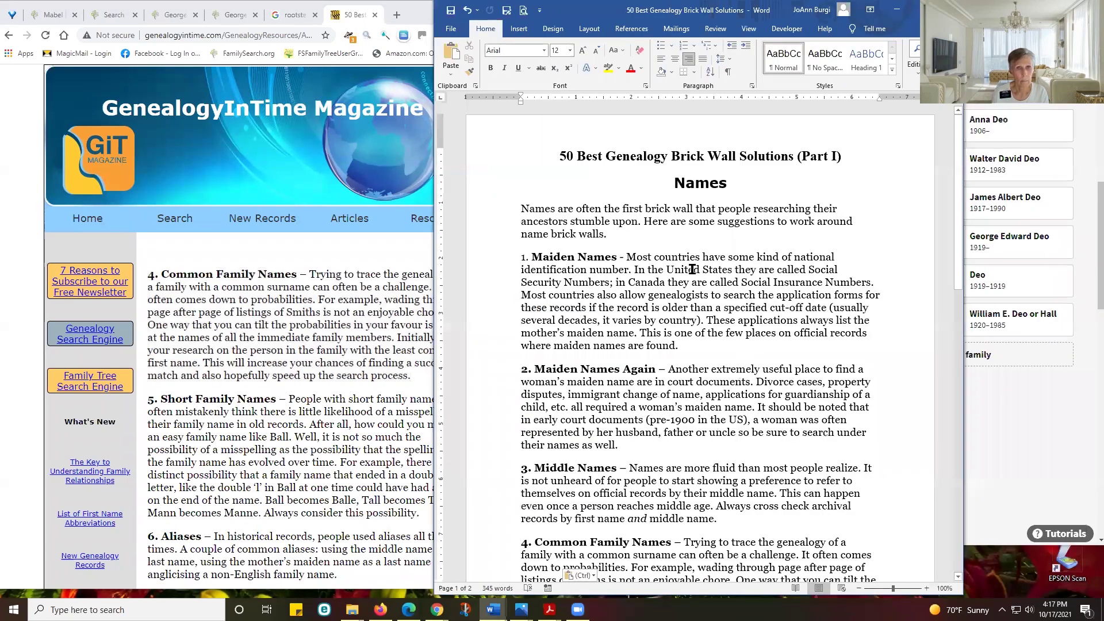
scroll(657, 269, "down", 5)
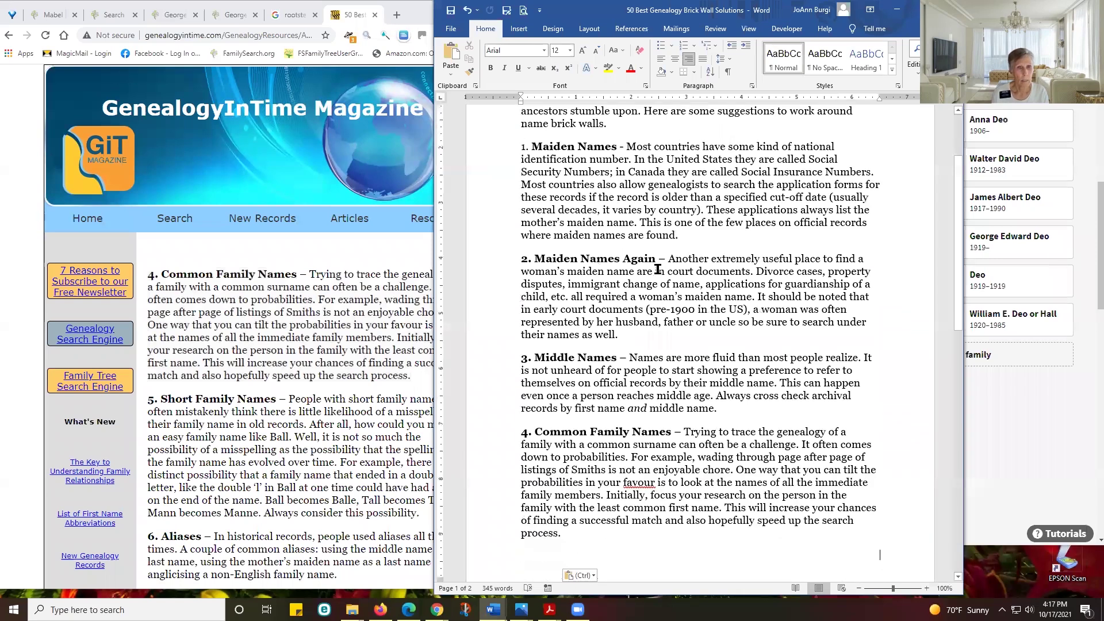
scroll(656, 268, "up", 2)
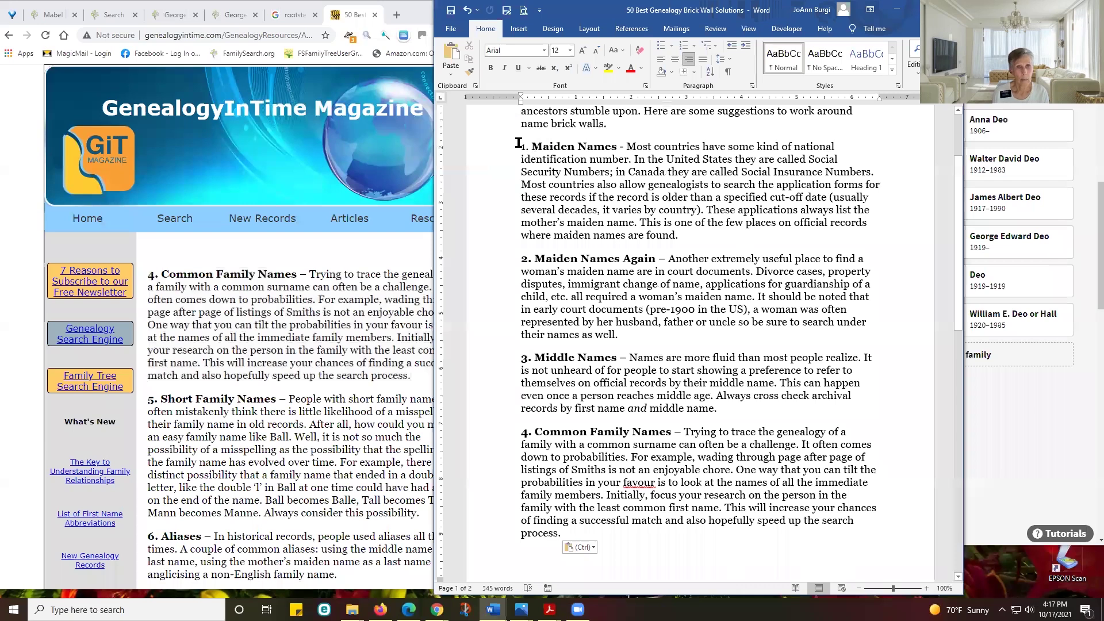
left_click_drag(519, 144, 494, 159)
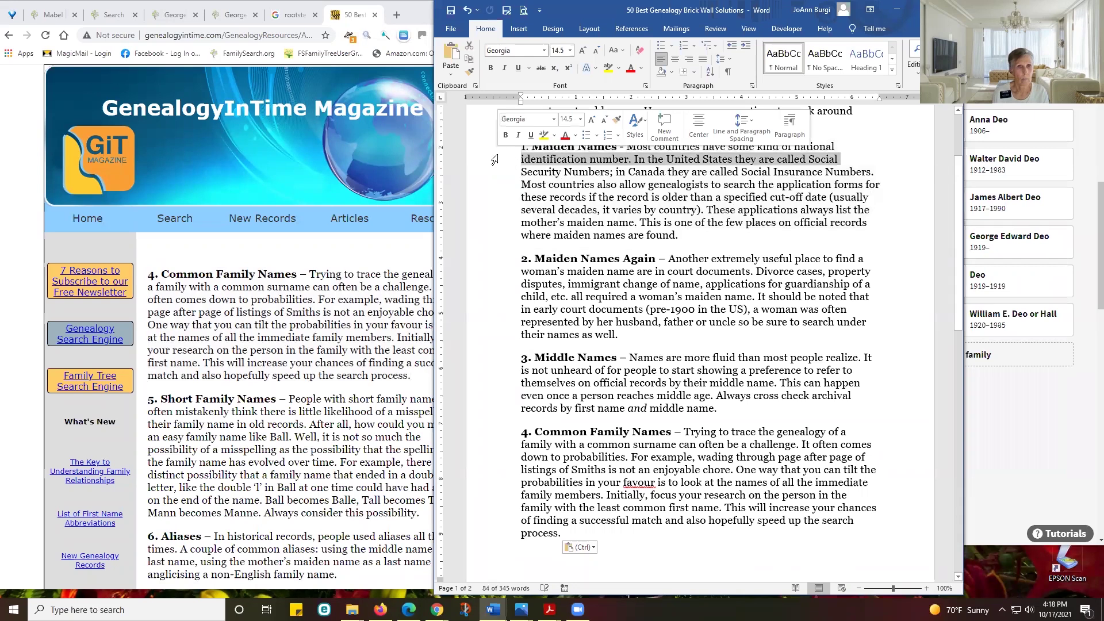
left_click(531, 146)
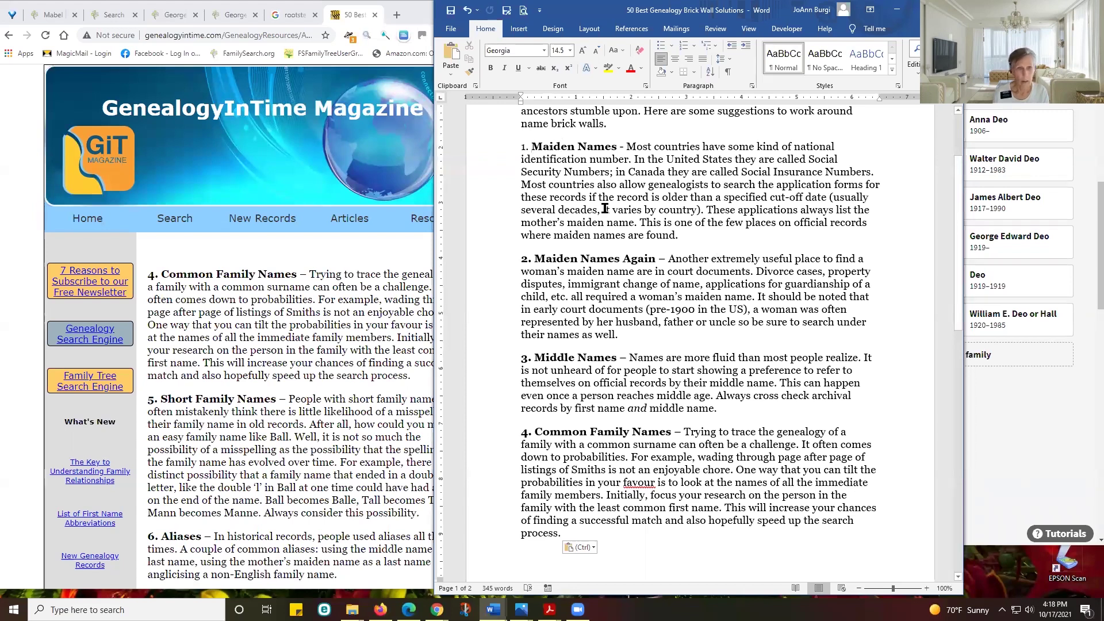
key("ctrl+shift+Right")
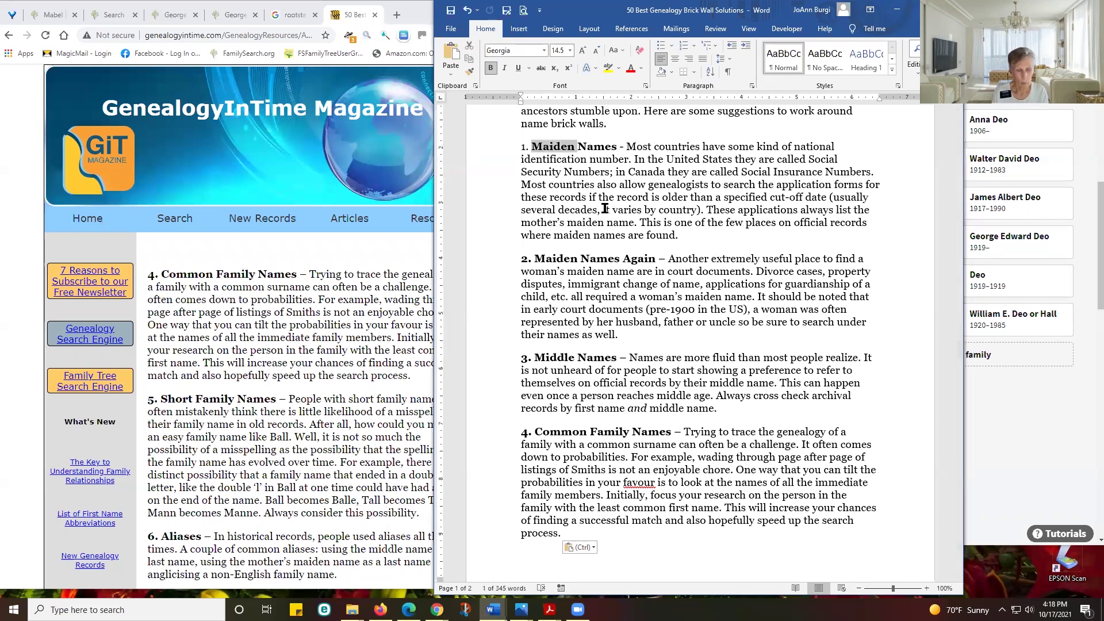
key("ctrl+shift+Right")
key("ctrl+shift+Right")
key("ctrl+shift+Right")
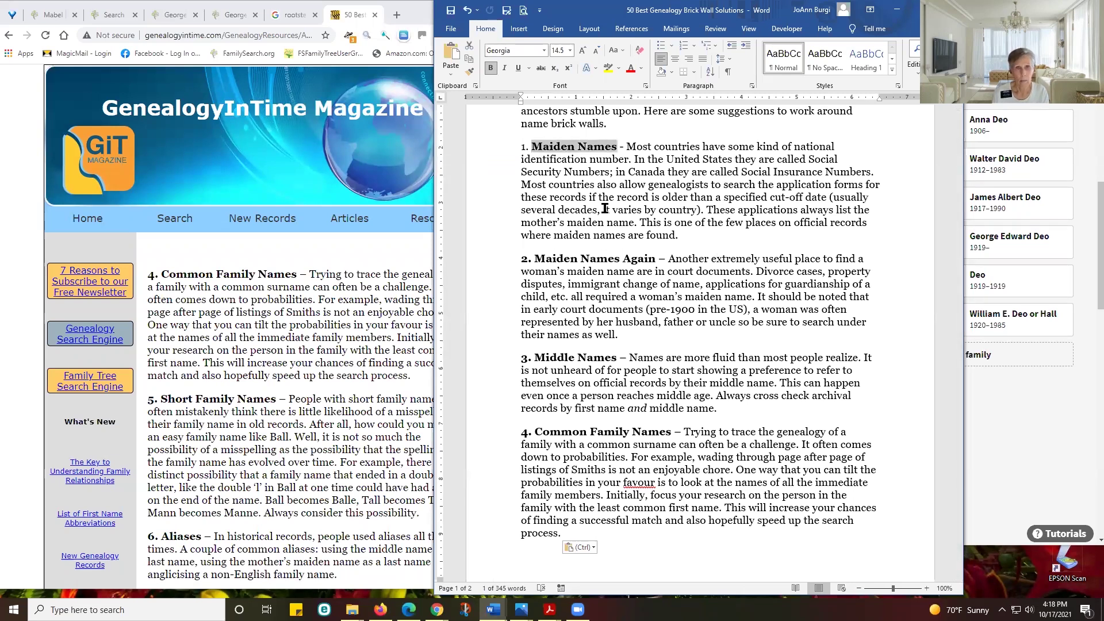
key("ctrl+shift+Right")
key("ctrl+shift+Right")
key("ctrl+shift+Right")
key("ctrl+shift+Right")
key("ctrl+shift+Right")
key("ctrl+shift+Right")
key("ctrl+shift+Right")
key("ctrl+shift+Right")
key("ctrl+shift+Right")
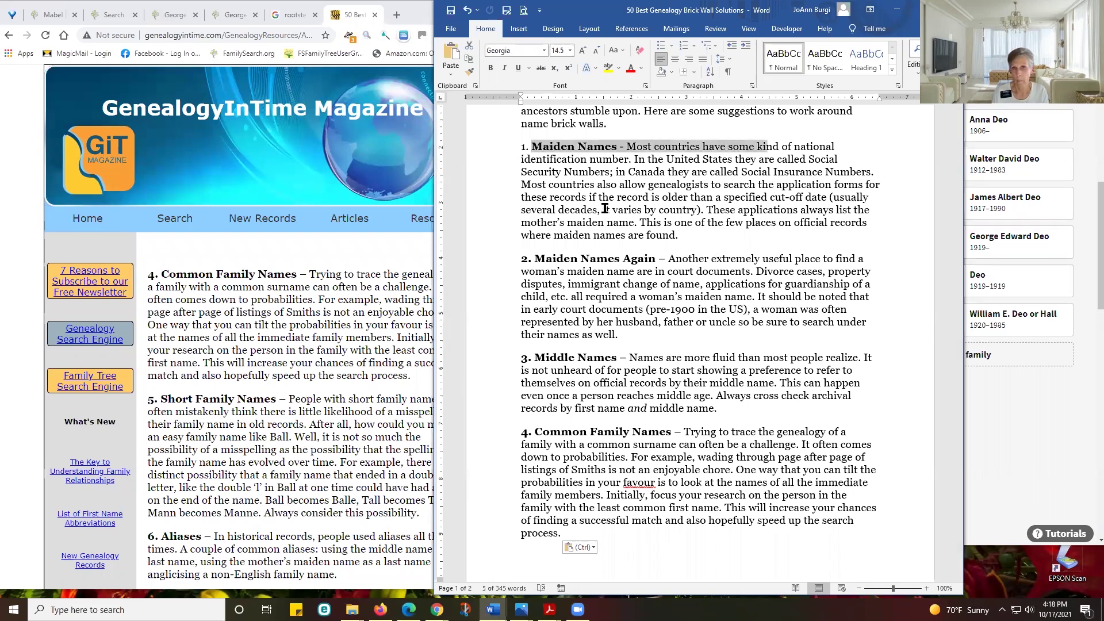
key("ctrl+shift+Right")
key("ctrl+shift+Right")
key("ctrl+shift+Right")
key("ctrl+shift+Right")
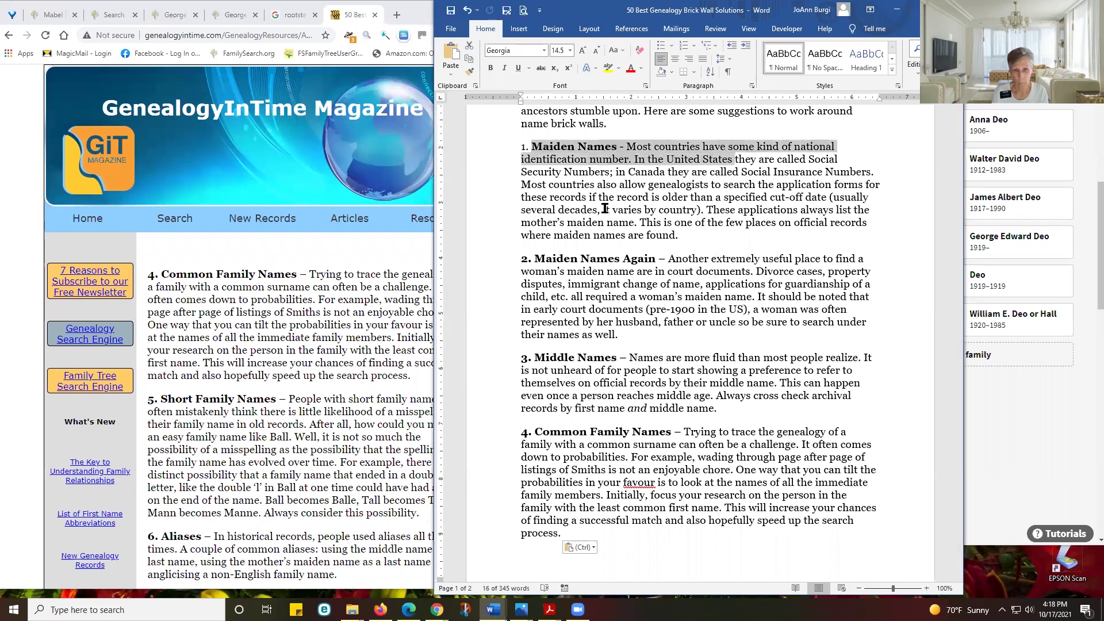
left_click(529, 147)
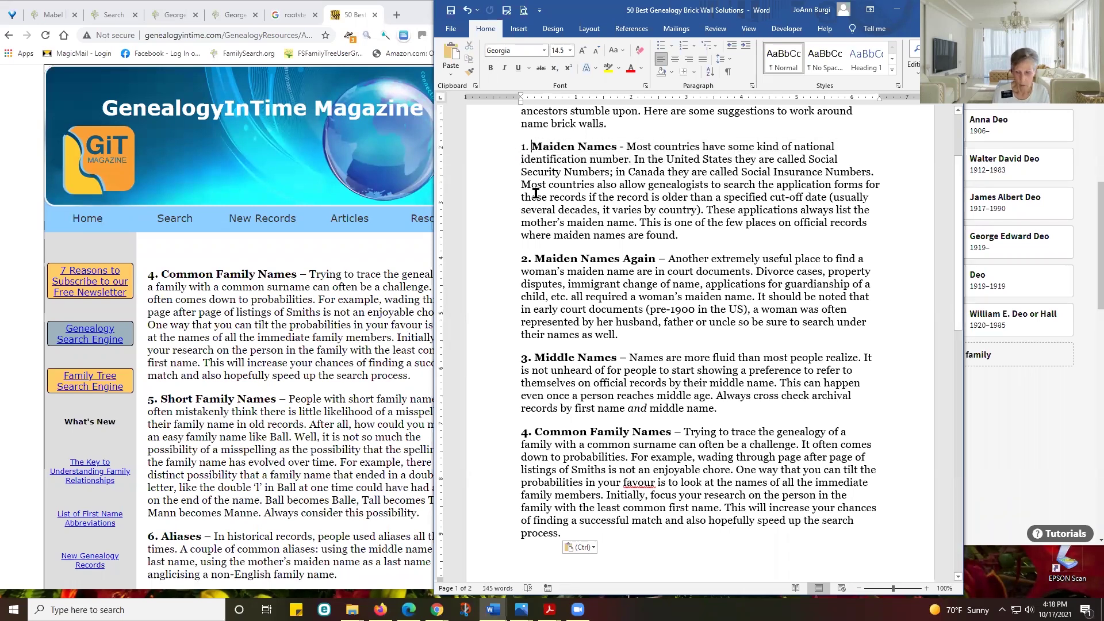
key("shift+Right")
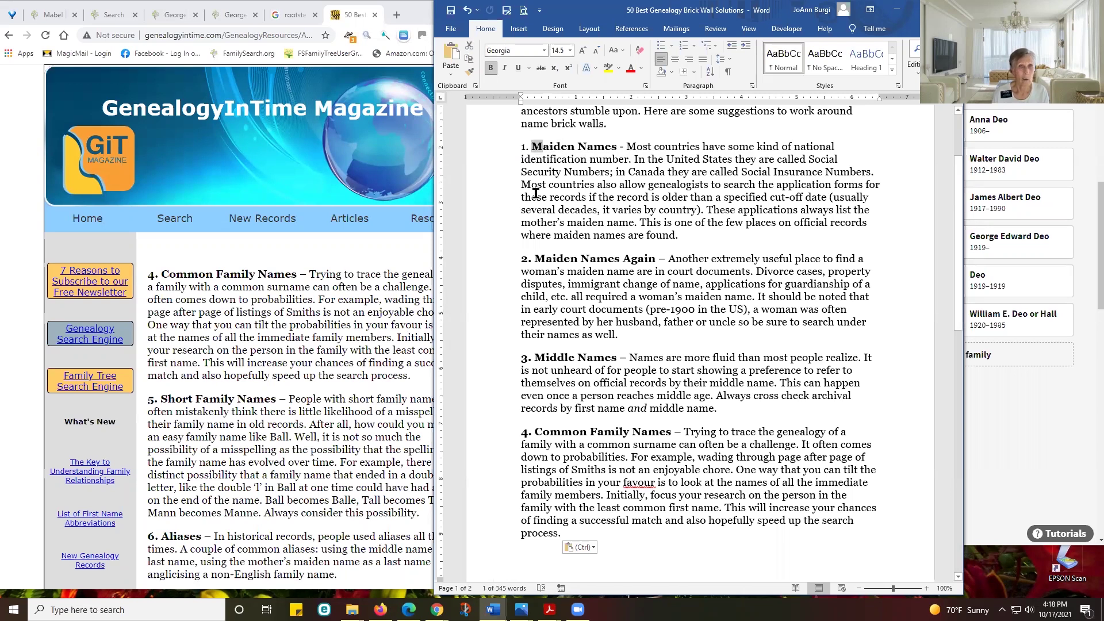
key("shift+Right")
key("shift+Right")
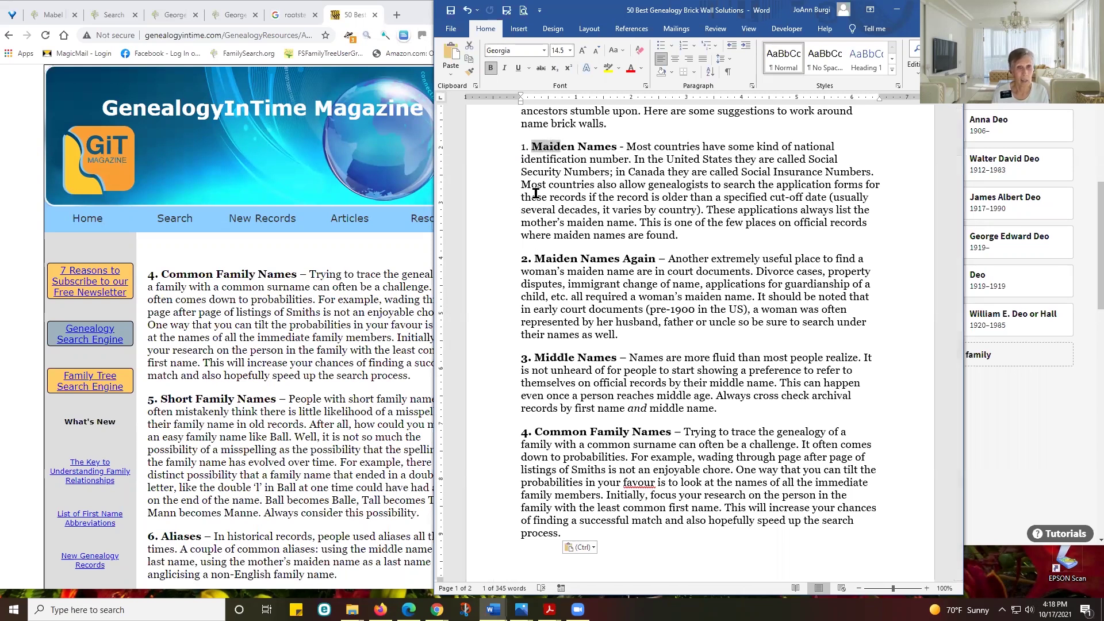
key("Home")
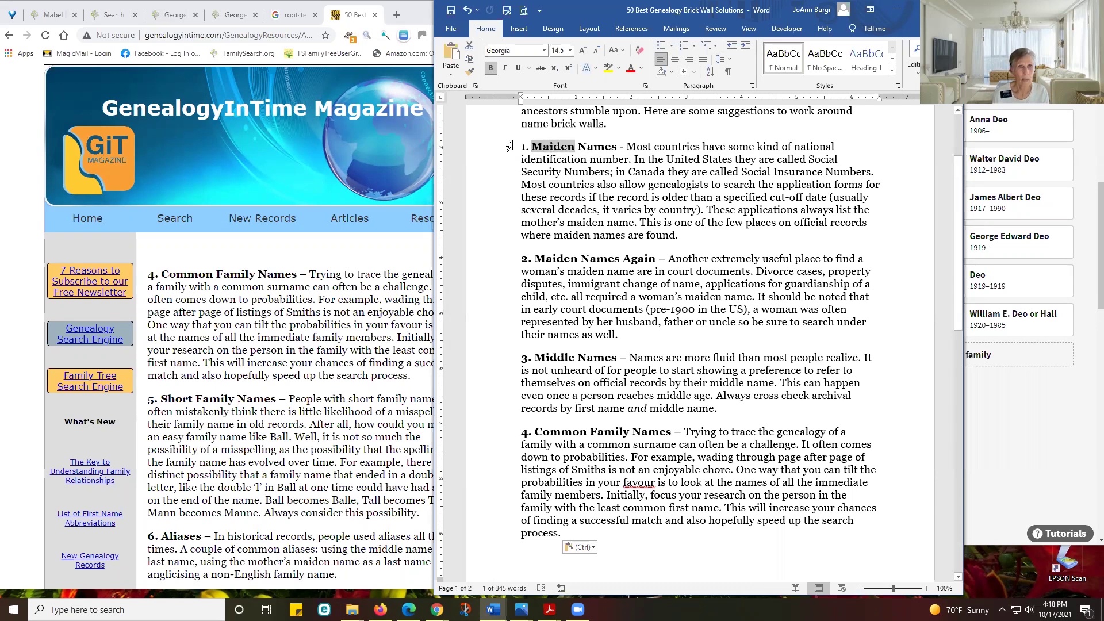
key("shift+End")
left_click(754, 231)
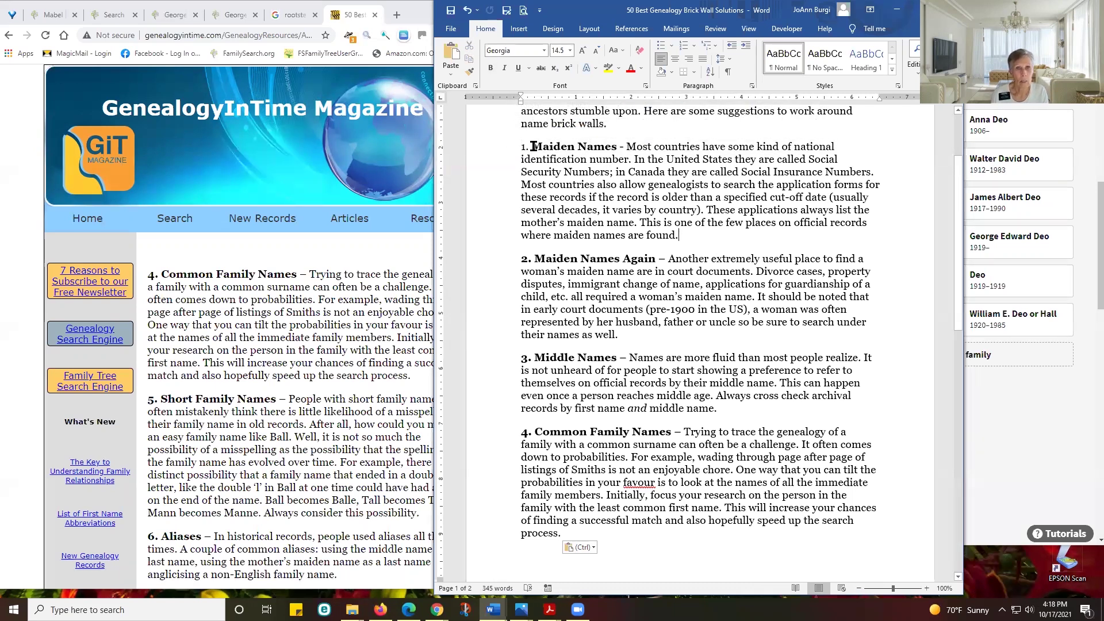
- Highlight words and lines of the Maiden Names item, then clear the selection
left_click_drag(532, 147, 573, 150)
mouse_move(577, 148)
left_mouse_down()
mouse_move(592, 149)
mouse_move(575, 148)
left_mouse_up()
left_click(485, 184)
left_click(485, 209)
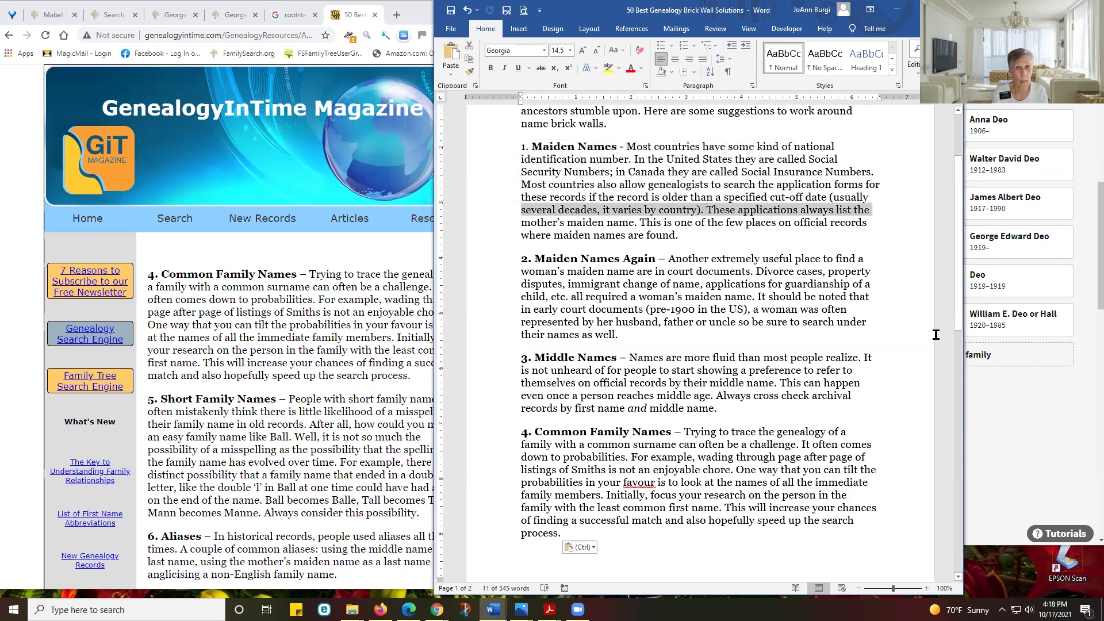
left_click(898, 268)
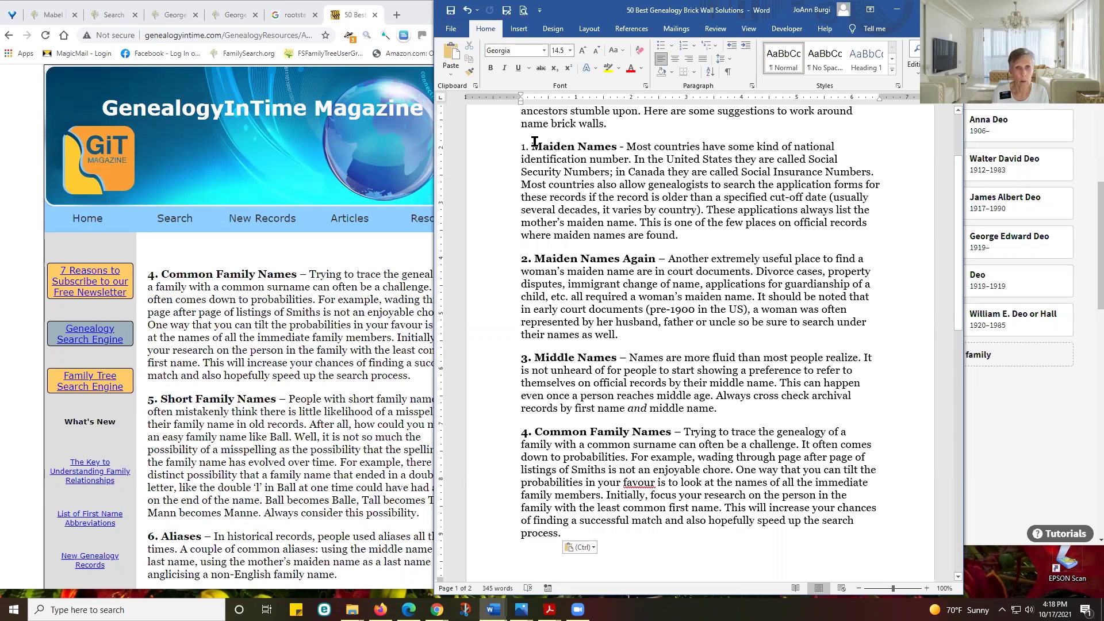
- Select 'Maiden' and 'Names', set the cursor before '1. Maiden Names', and show Keyboard.jpg in Photos
double_click(535, 145)
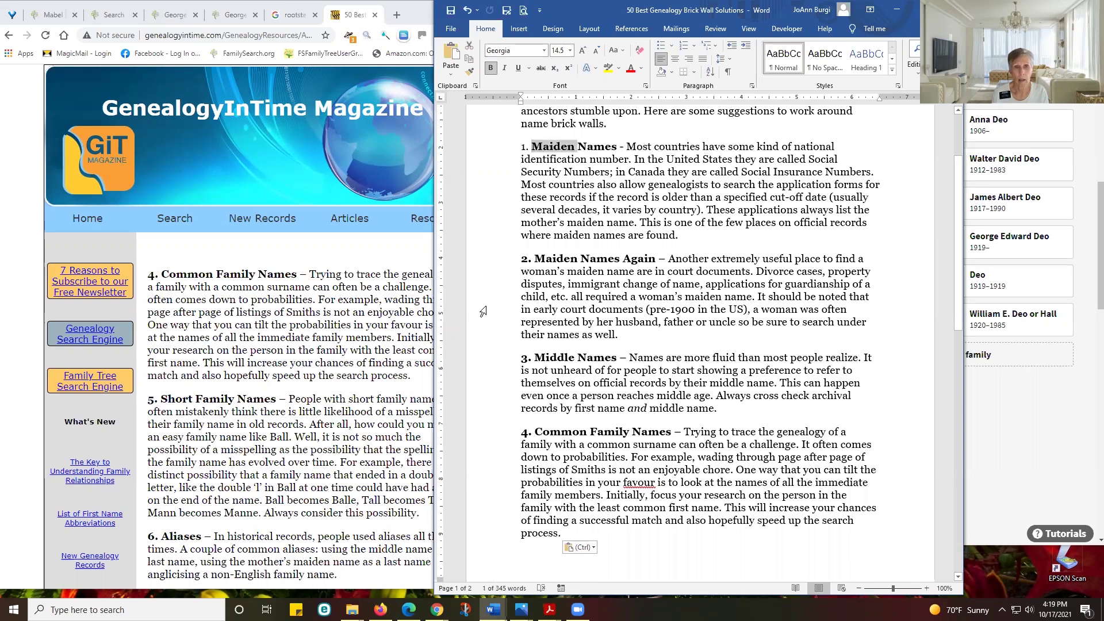
left_click(588, 144)
double_click(588, 144)
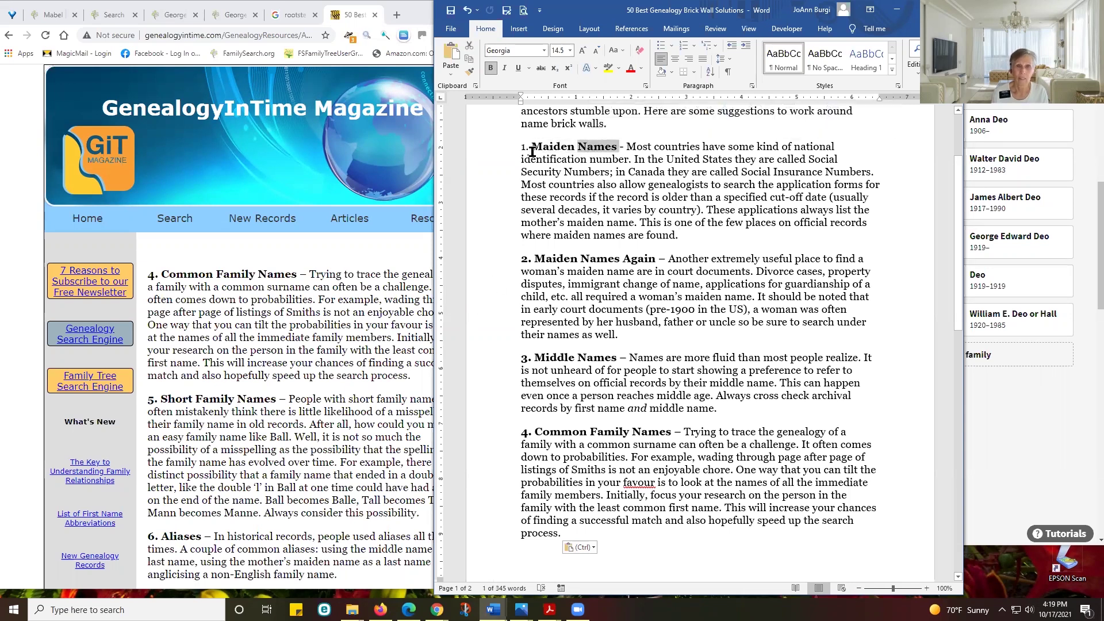
left_click(500, 172)
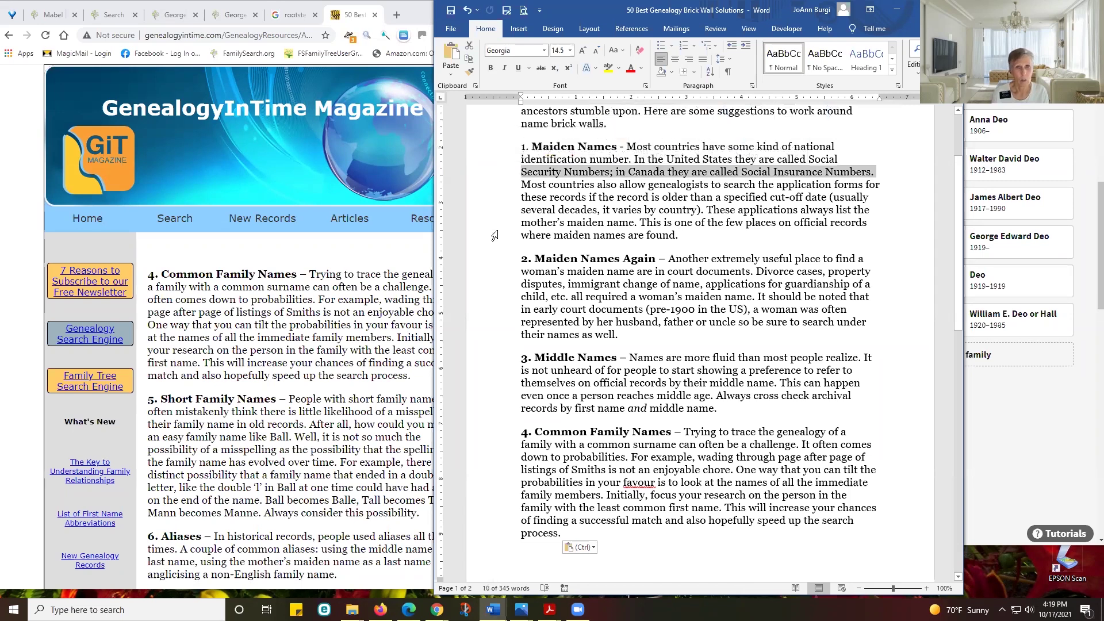
left_click(882, 240)
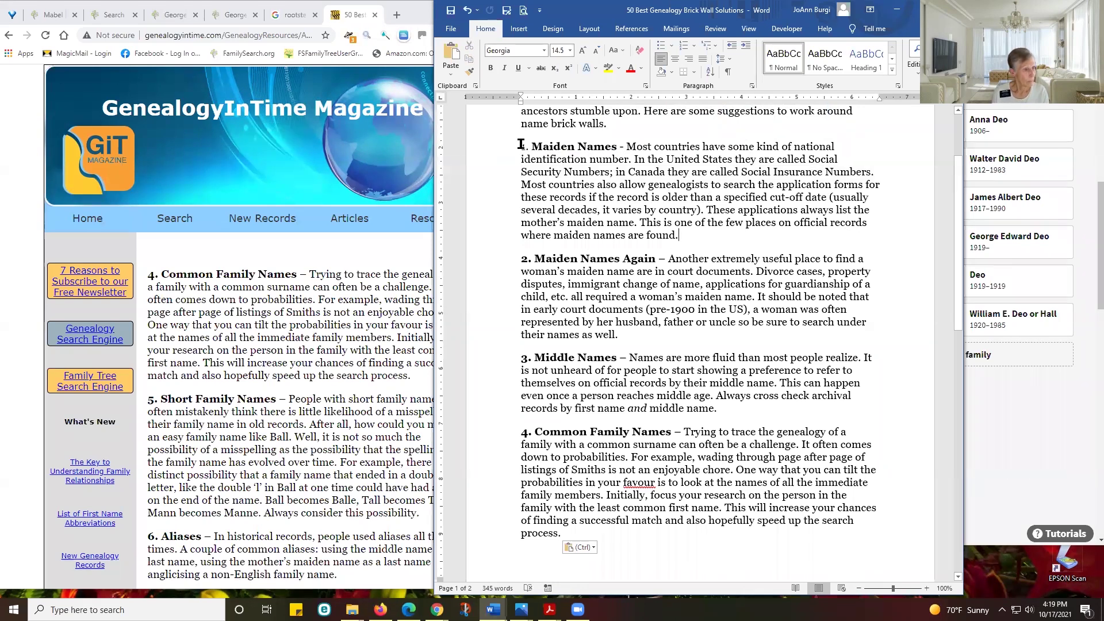
left_click(520, 145)
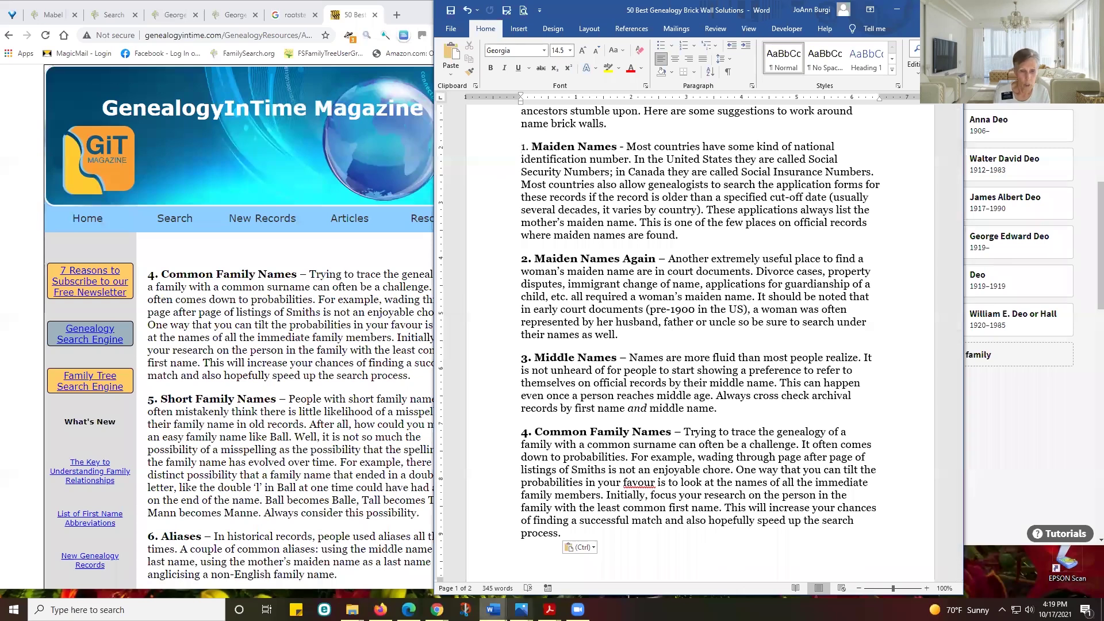
left_click(497, 560)
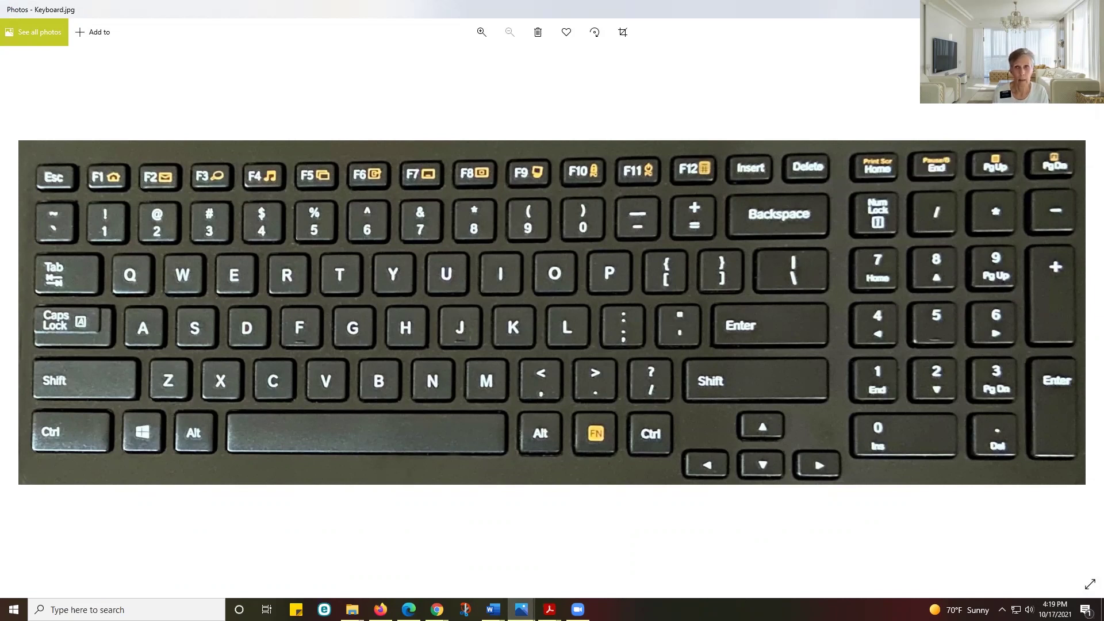
- Switch from the Photos keyboard image back to the Word document with Alt+Tab
key("alt+Tab")
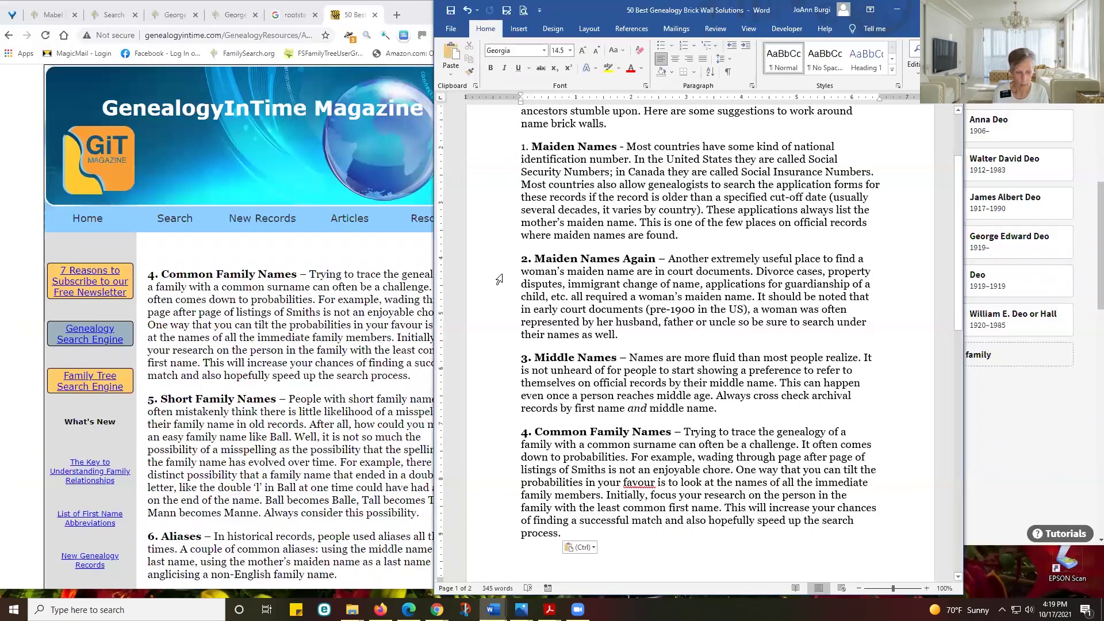
key("shift+End")
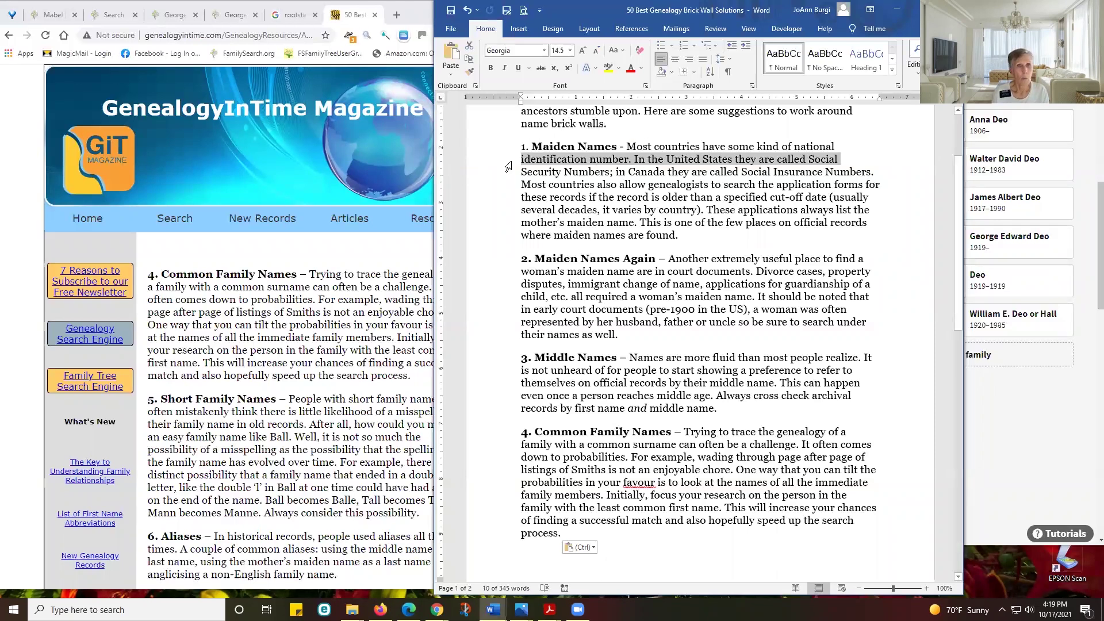
key("Right")
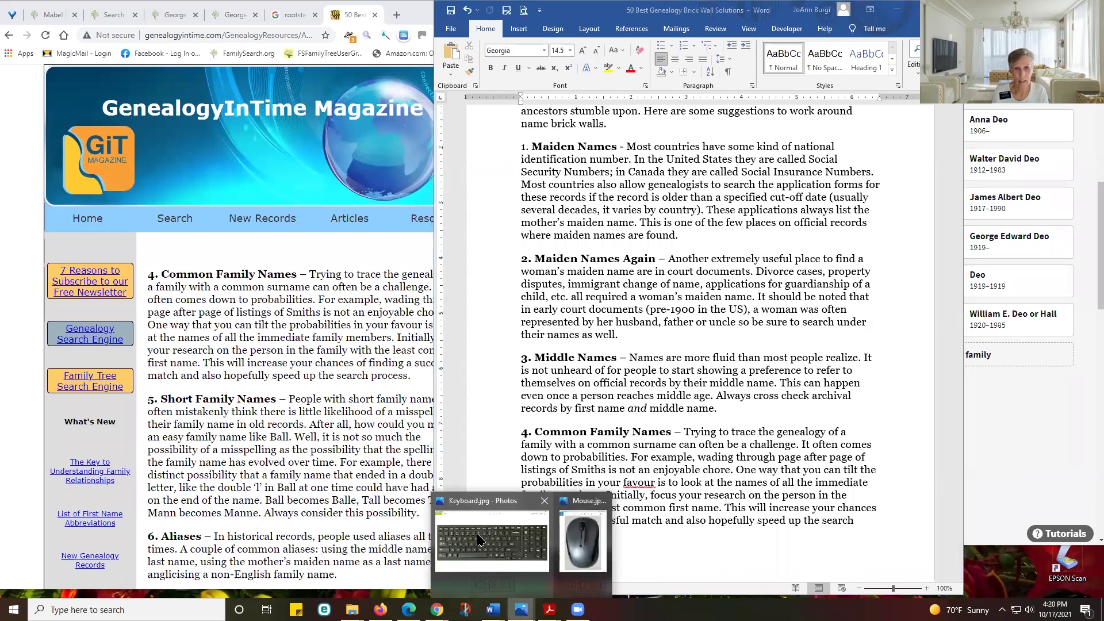
left_click(483, 544)
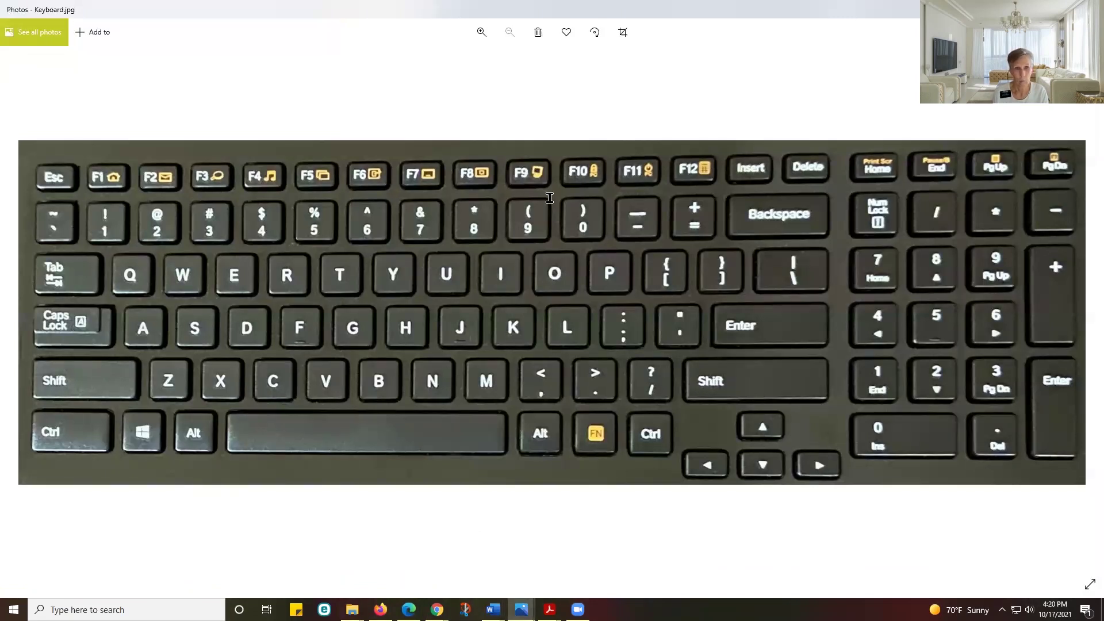
key("alt+Tab")
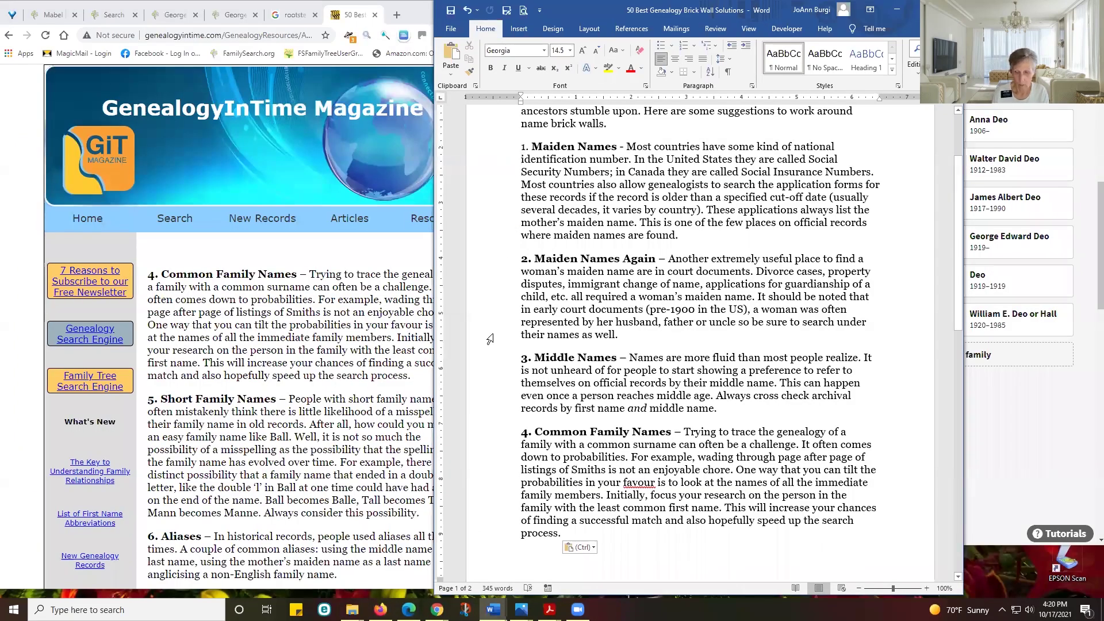
key("shift+Down")
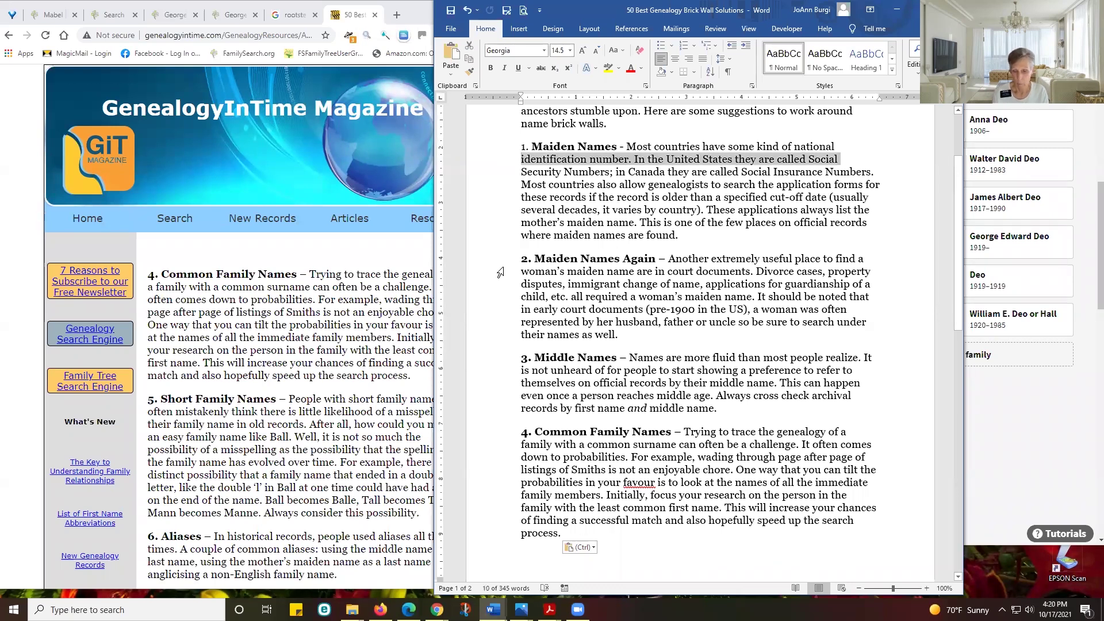
key("shift+Down")
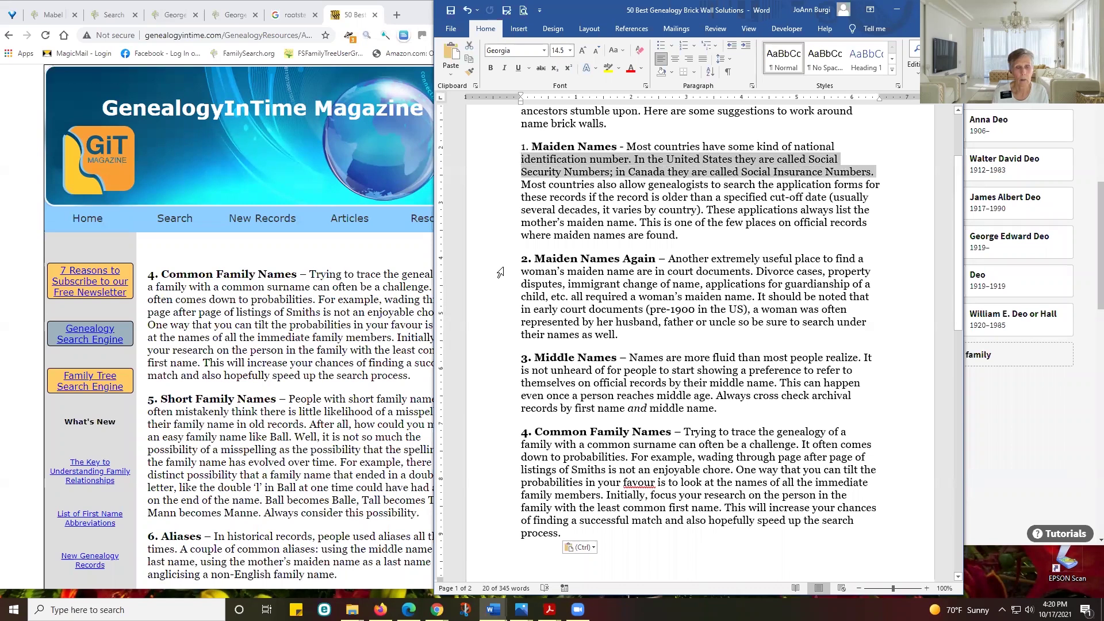
key("shift+Down")
key("shift+Down")
key("shift+Down")
key("shift+Down")
key("shift+Down")
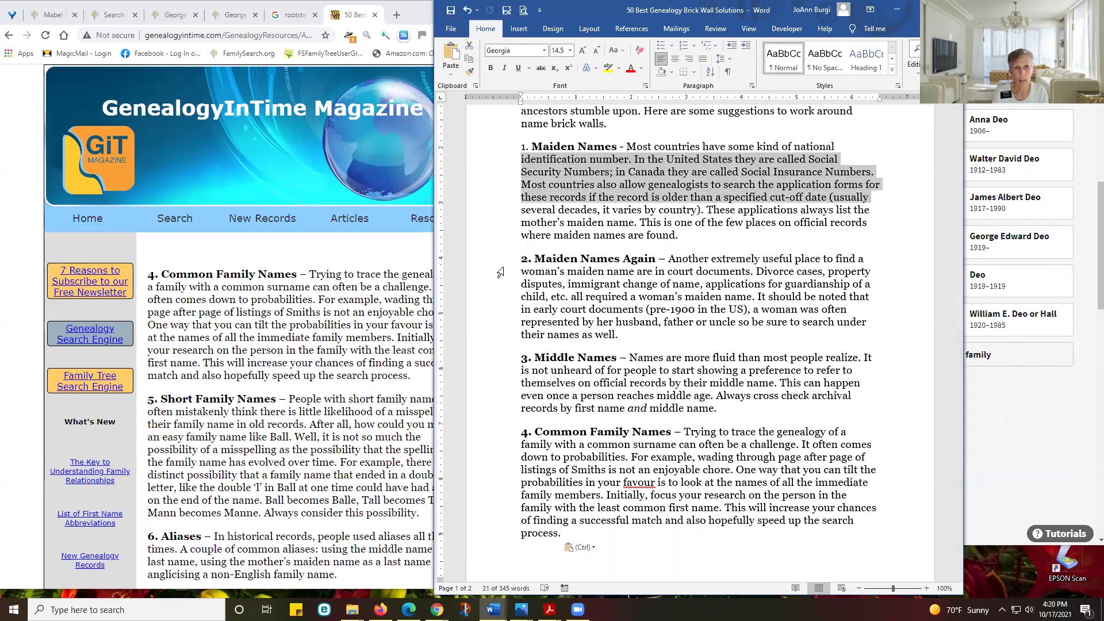
left_click(515, 185)
left_click(514, 210)
left_click(519, 160)
key("shift+Up")
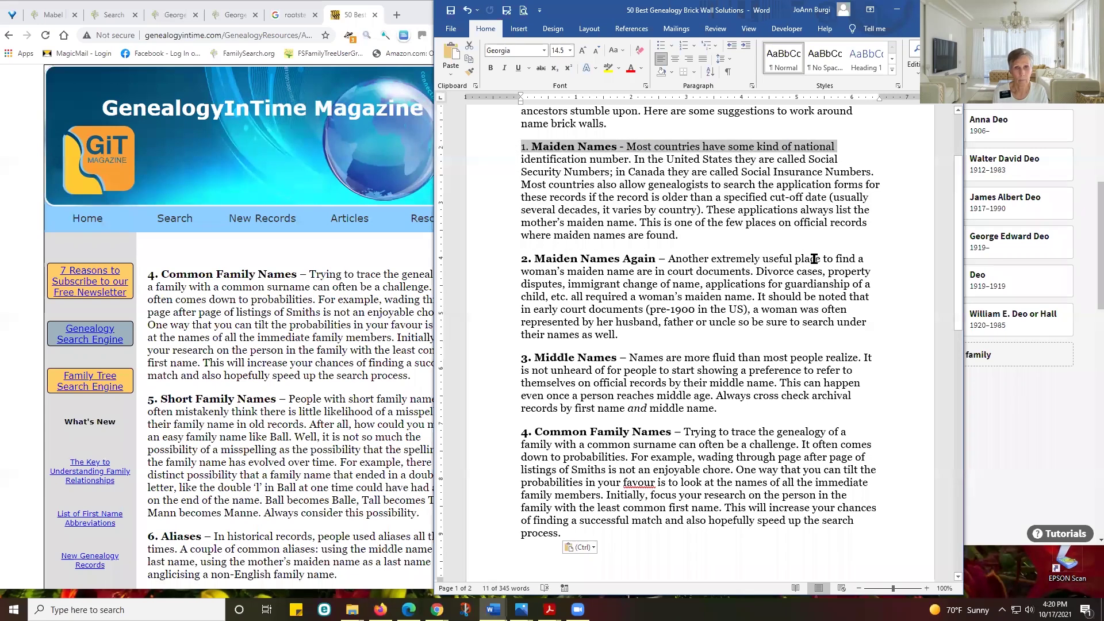
key("End")
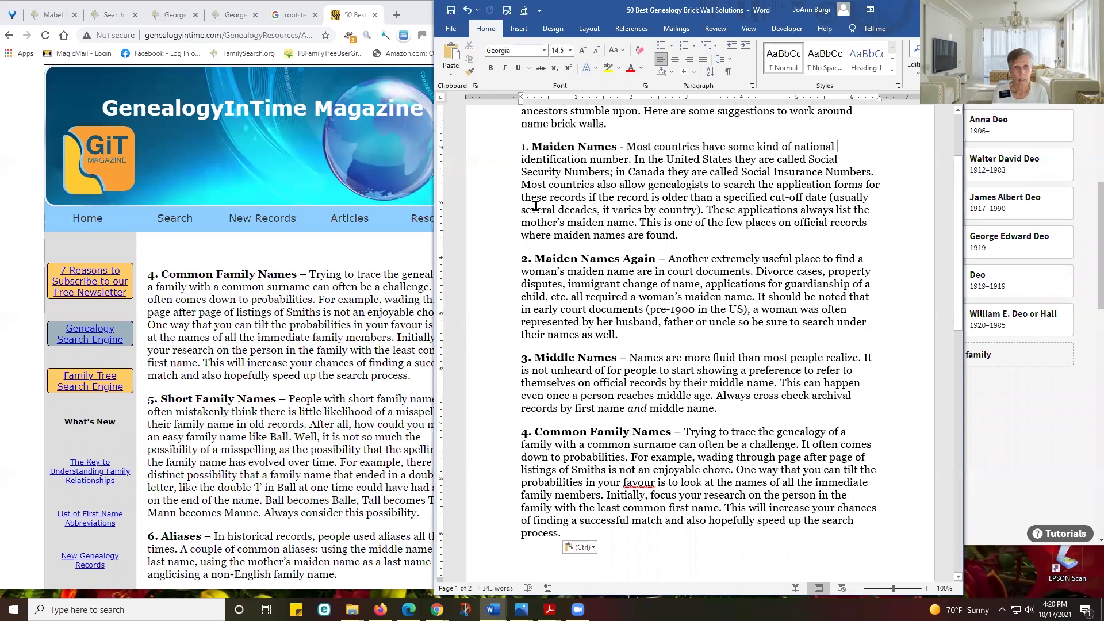
left_click(521, 147)
triple_click(519, 147)
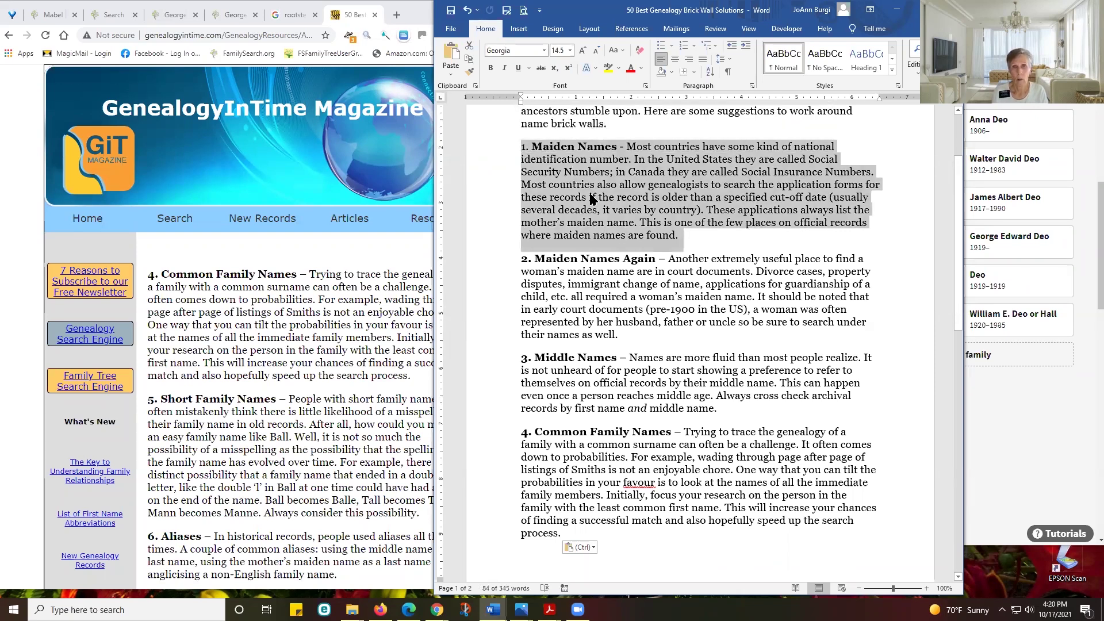
left_click(504, 183)
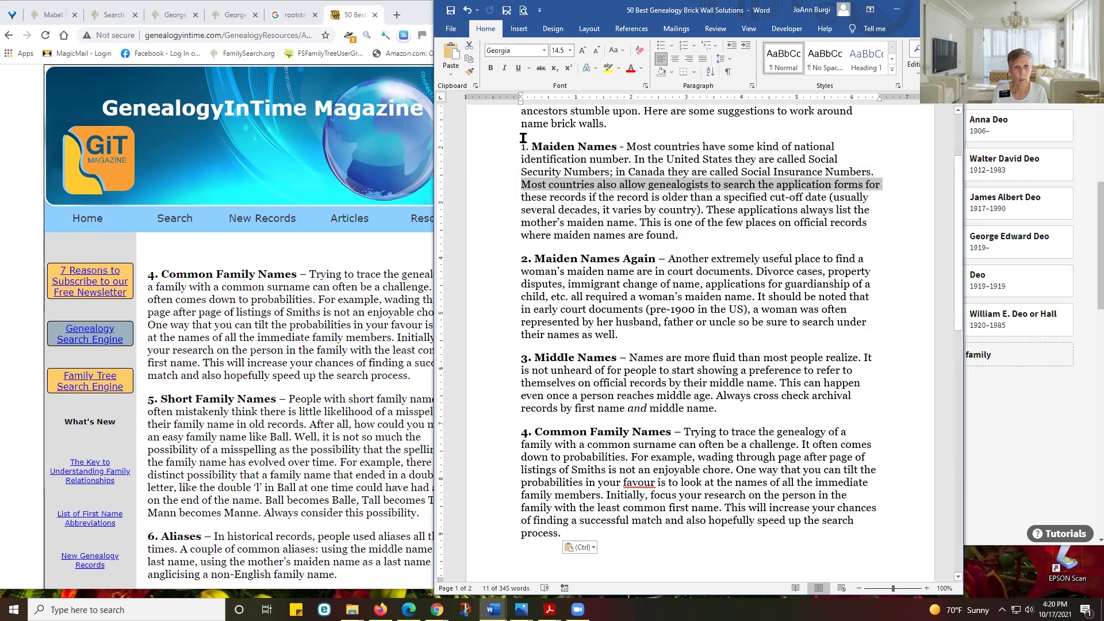
left_click(519, 145)
double_click(521, 147)
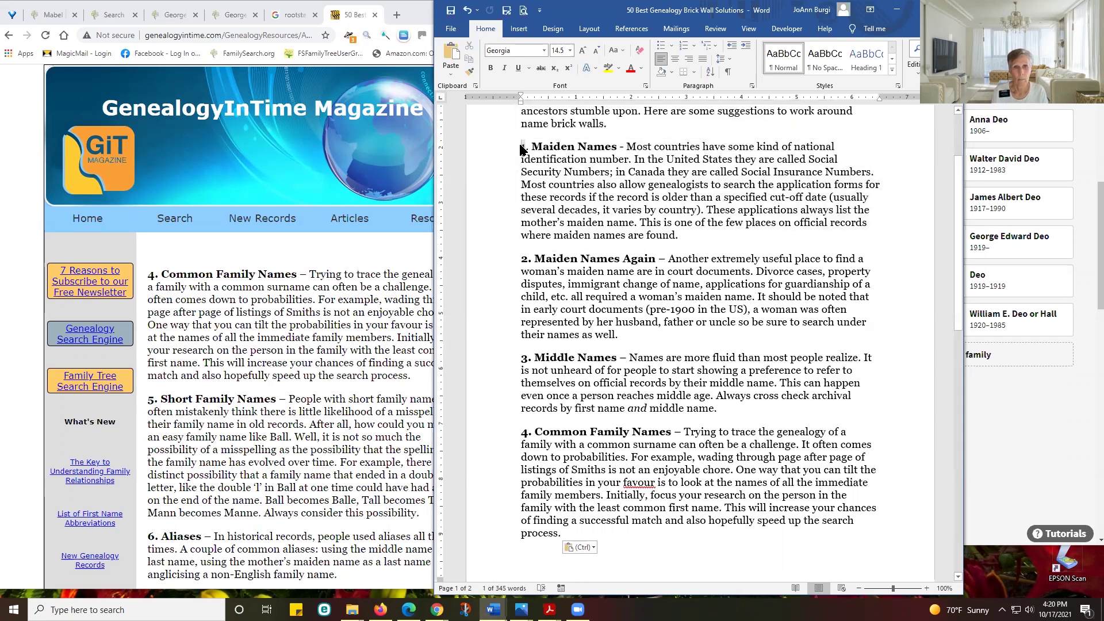
left_click(505, 148)
left_click(510, 159)
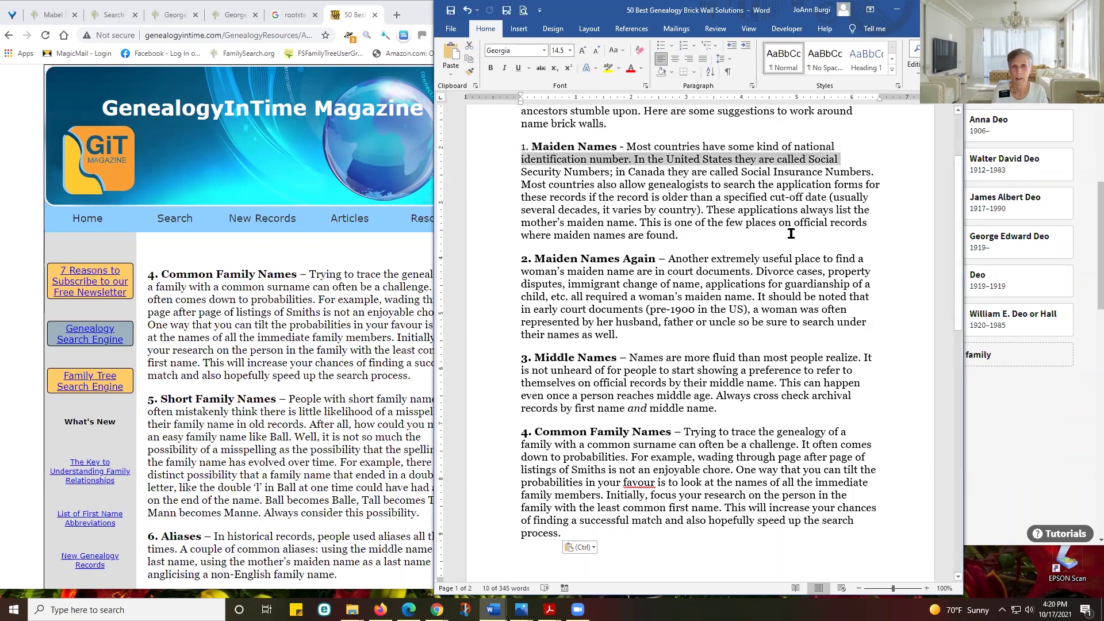
triple_click(518, 145)
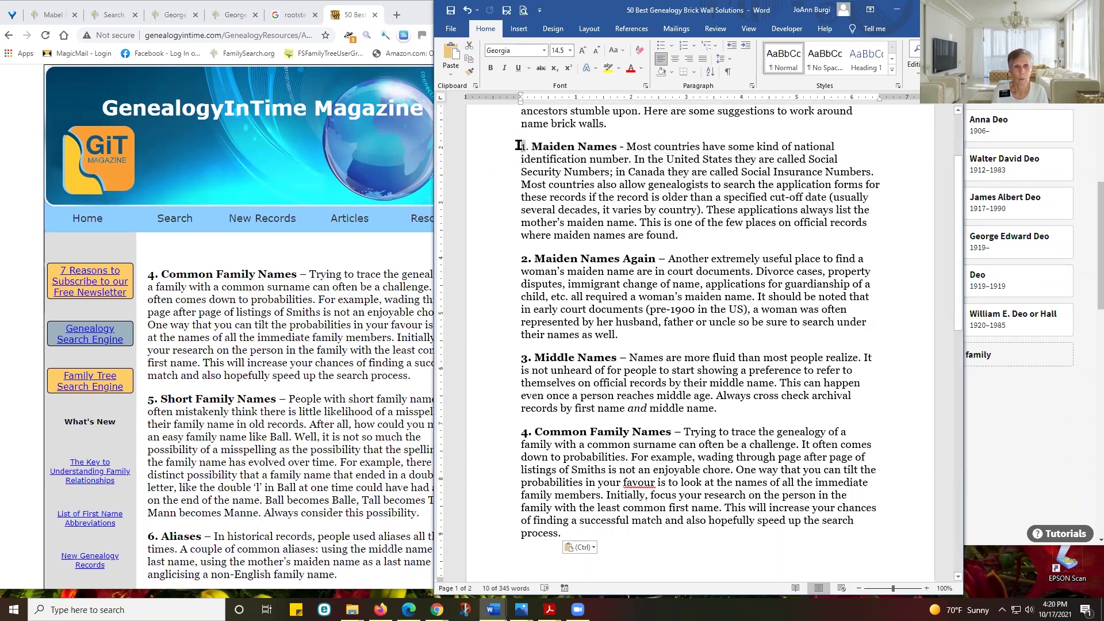
left_click(782, 234)
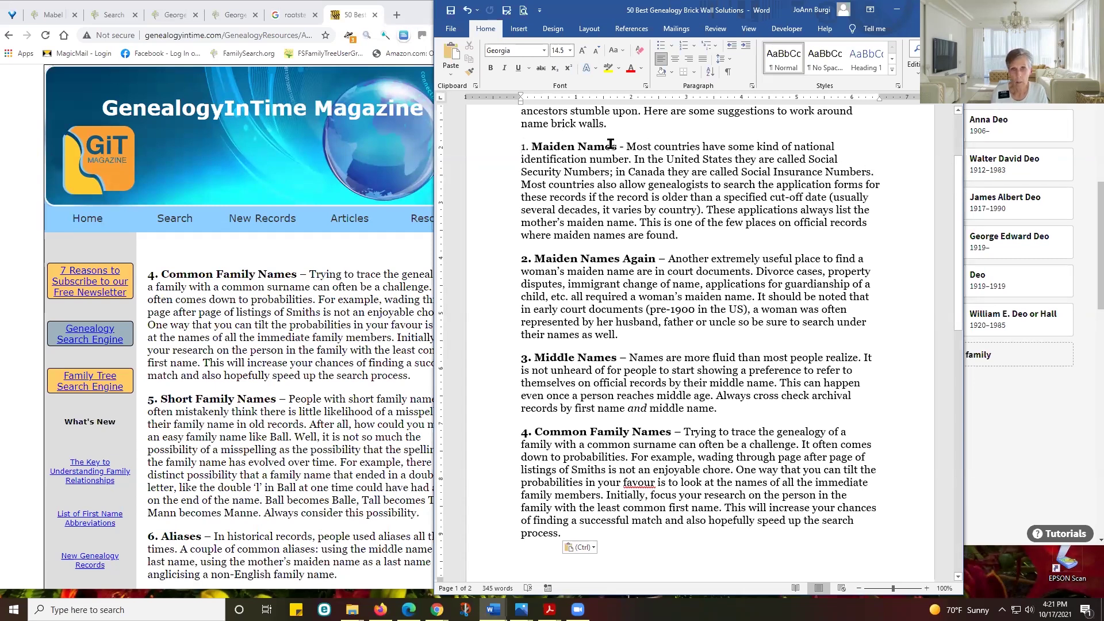
- Select the text from 'Most countries' through 'it varies by country).' in the Maiden Names tip
left_click(873, 171, "shift")
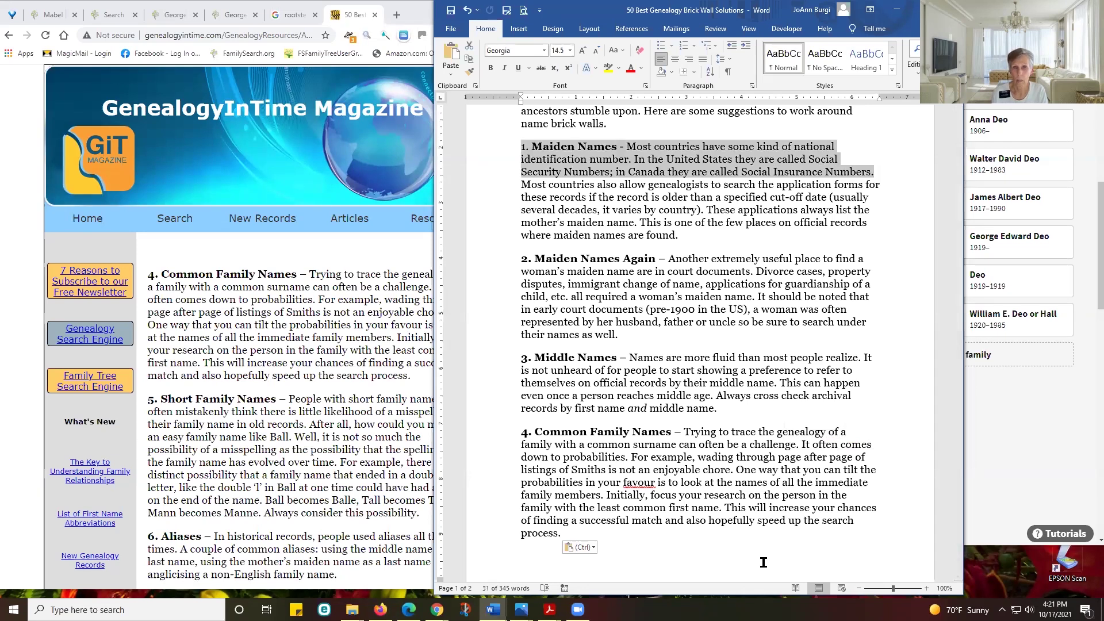
left_click(879, 138)
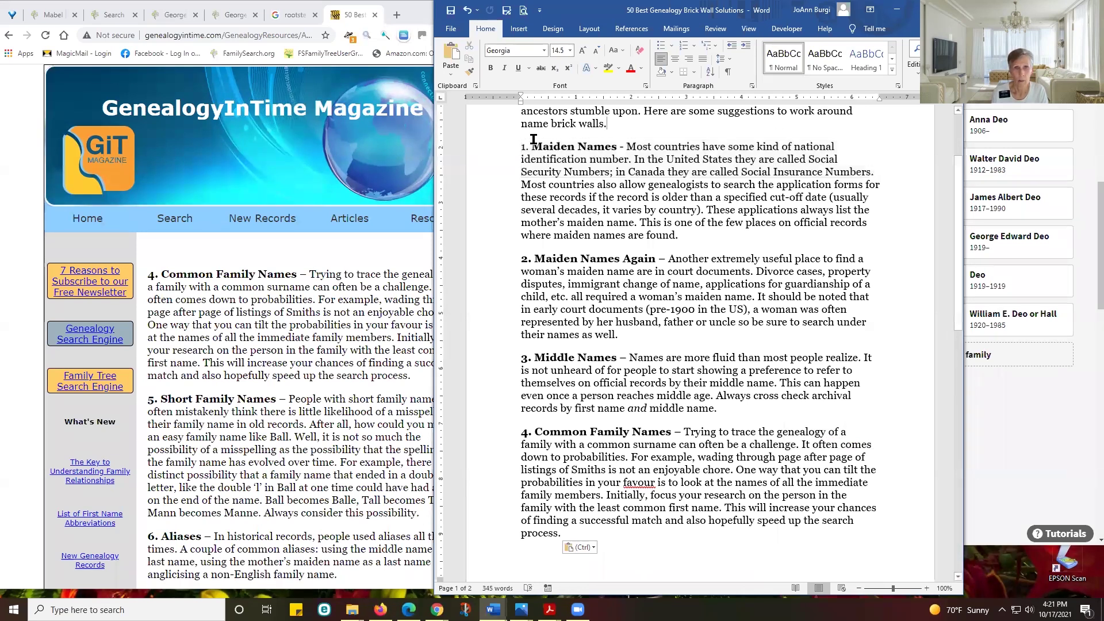
left_click(626, 146)
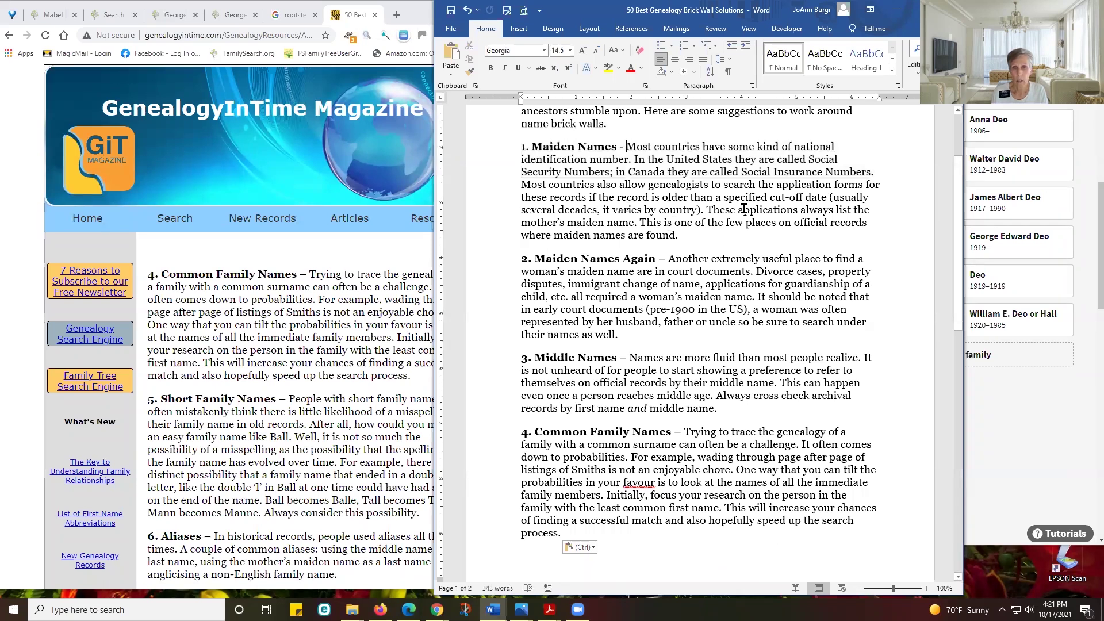
left_click(703, 208, "shift")
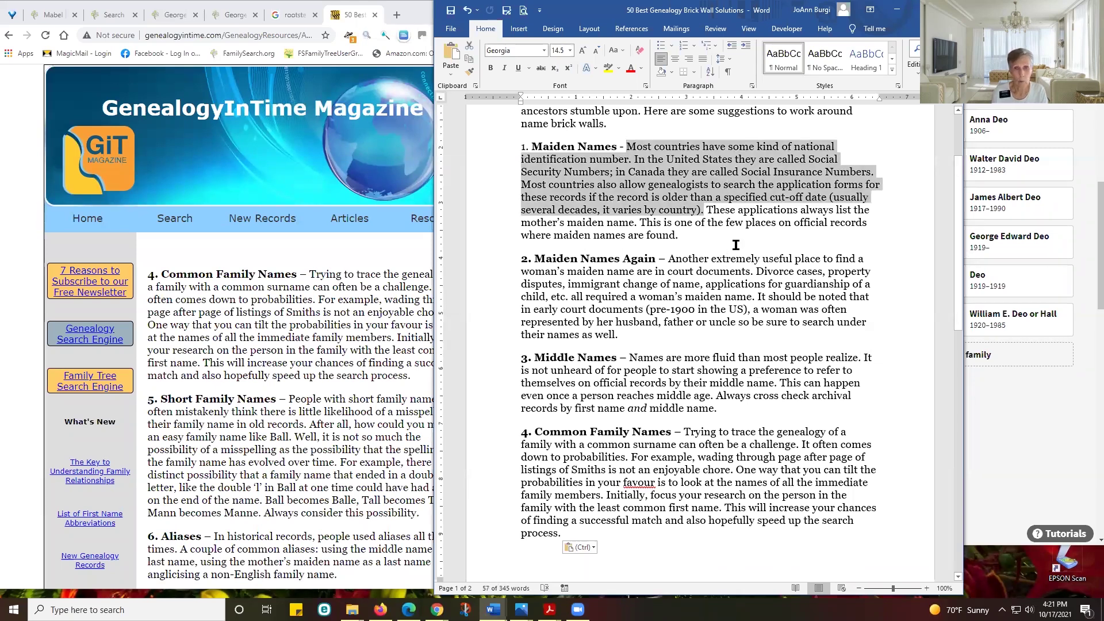
scroll(736, 245, "down", 2)
scroll(845, 327, "up", 3)
left_click(853, 207)
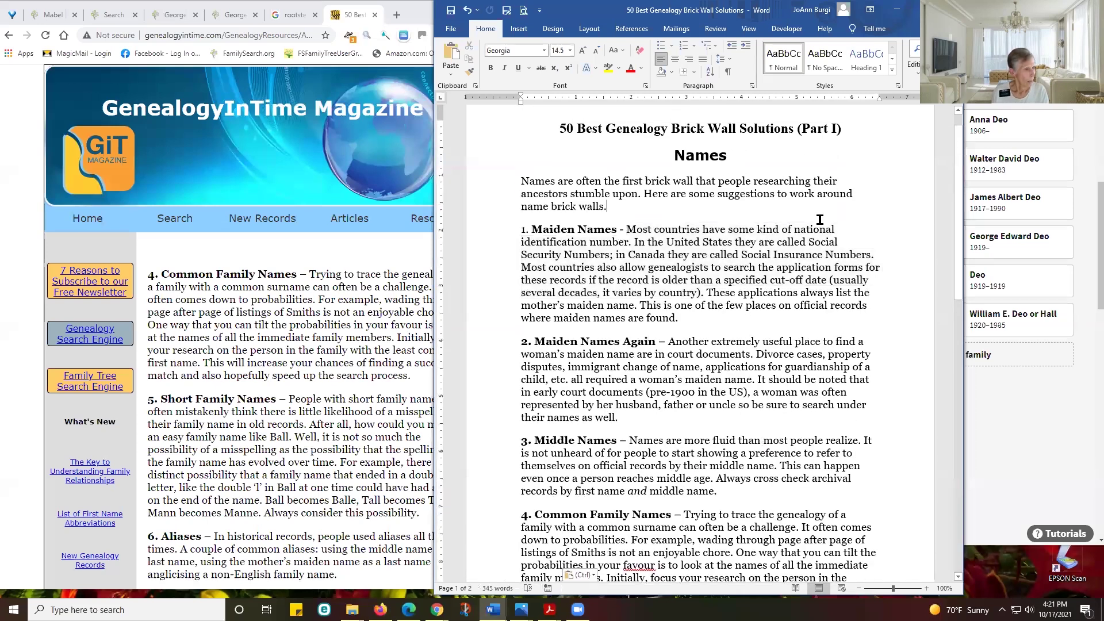
scroll(819, 220, "down", 3)
scroll(804, 219, "up", 3)
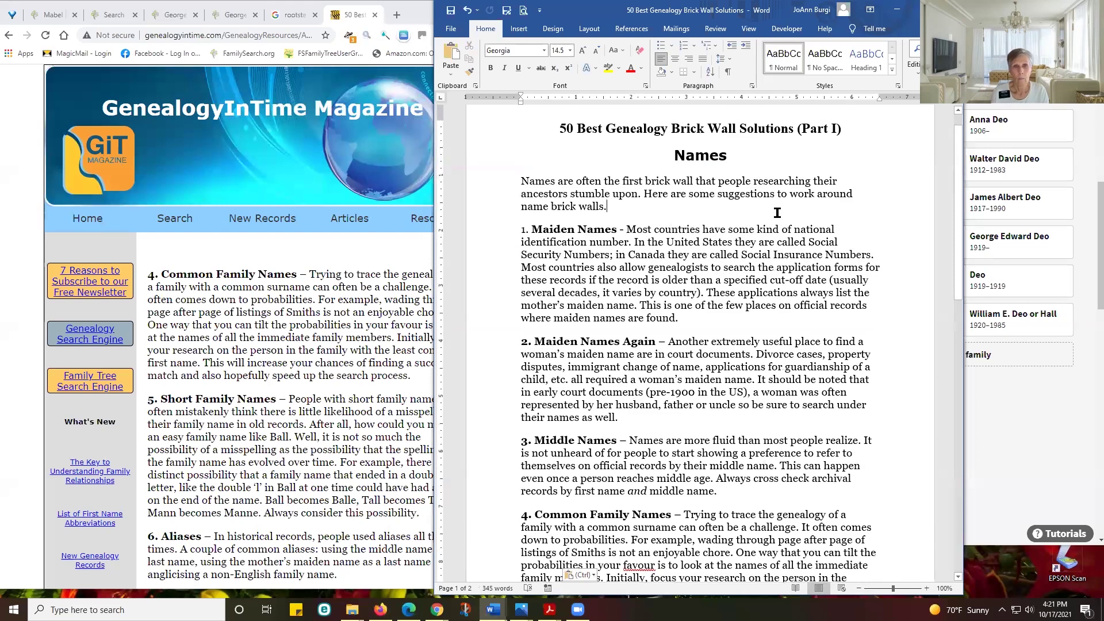
scroll(747, 216, "down", 2)
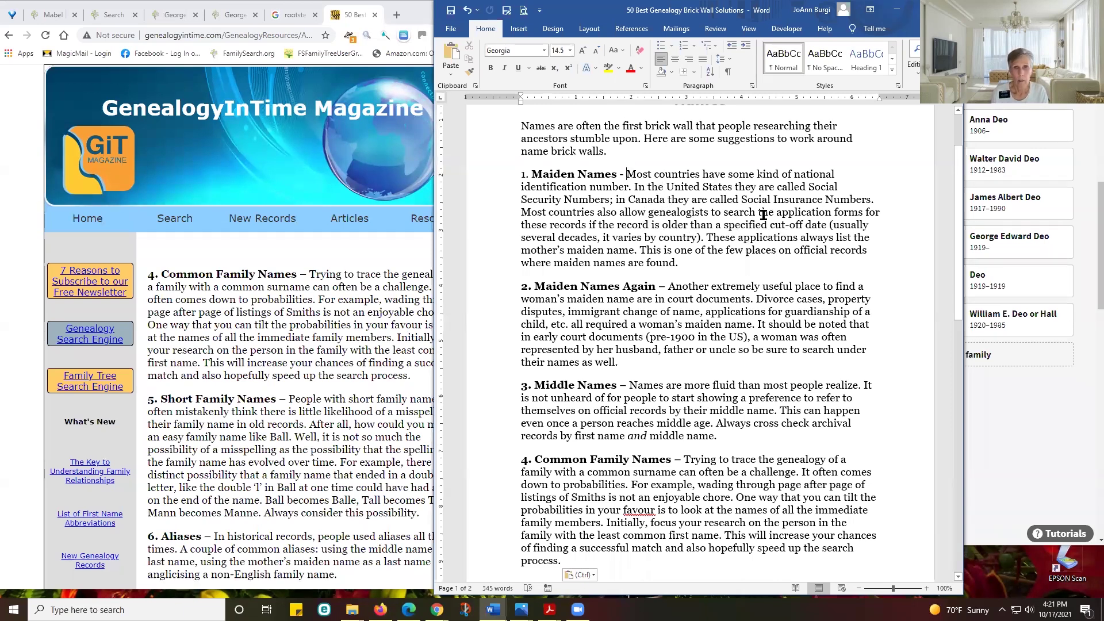
left_click(875, 199, "shift")
key("ctrl+c")
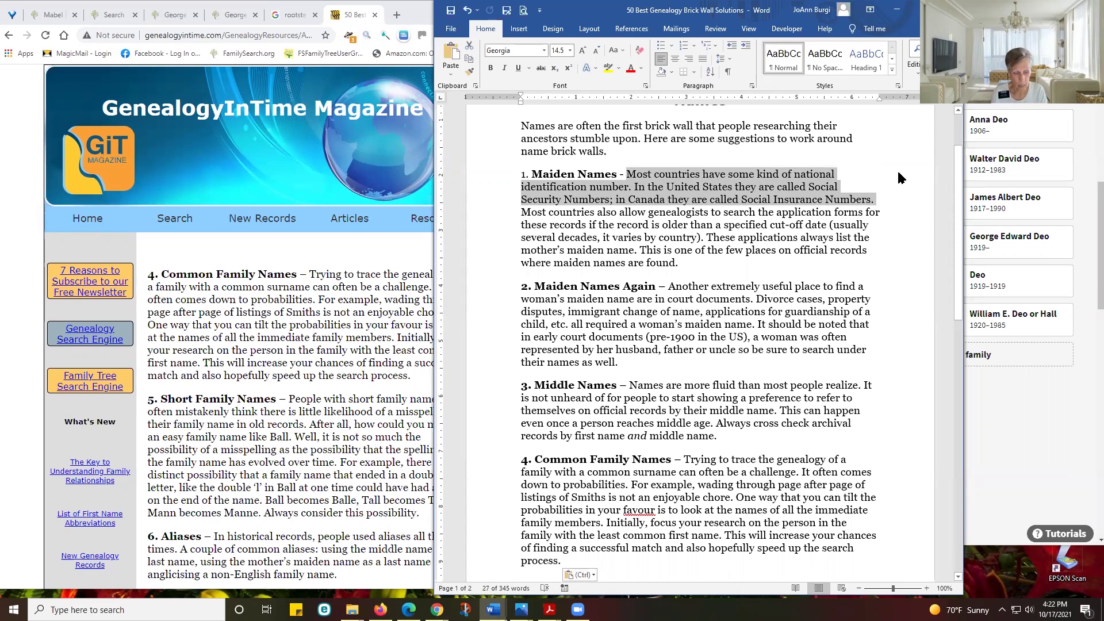
key("Delete")
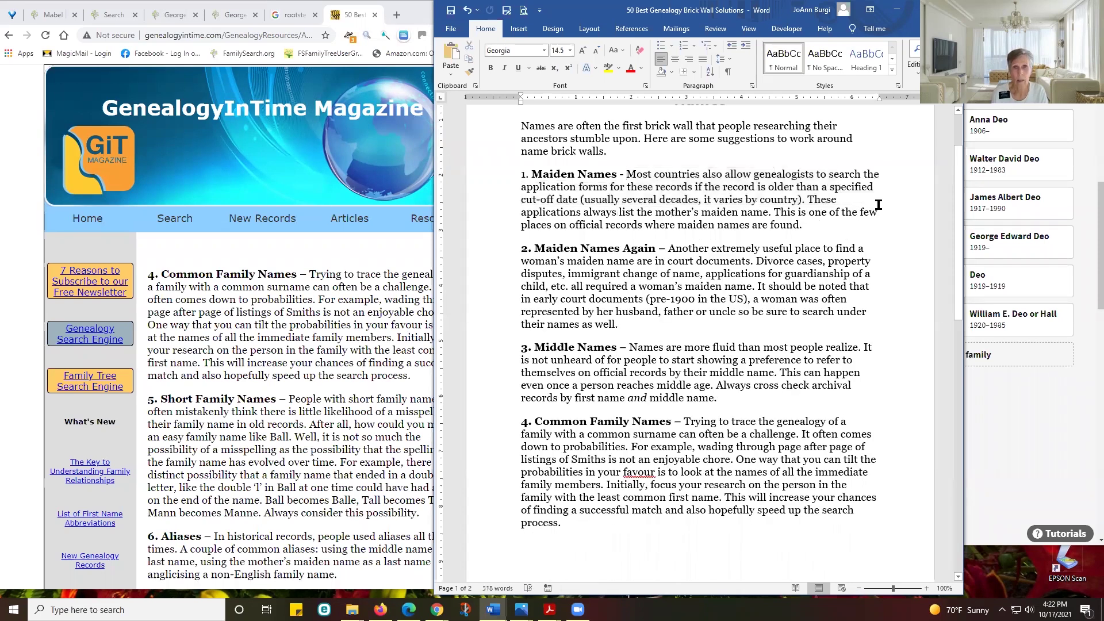
scroll(822, 211, "down", 3)
scroll(822, 210, "down", 6)
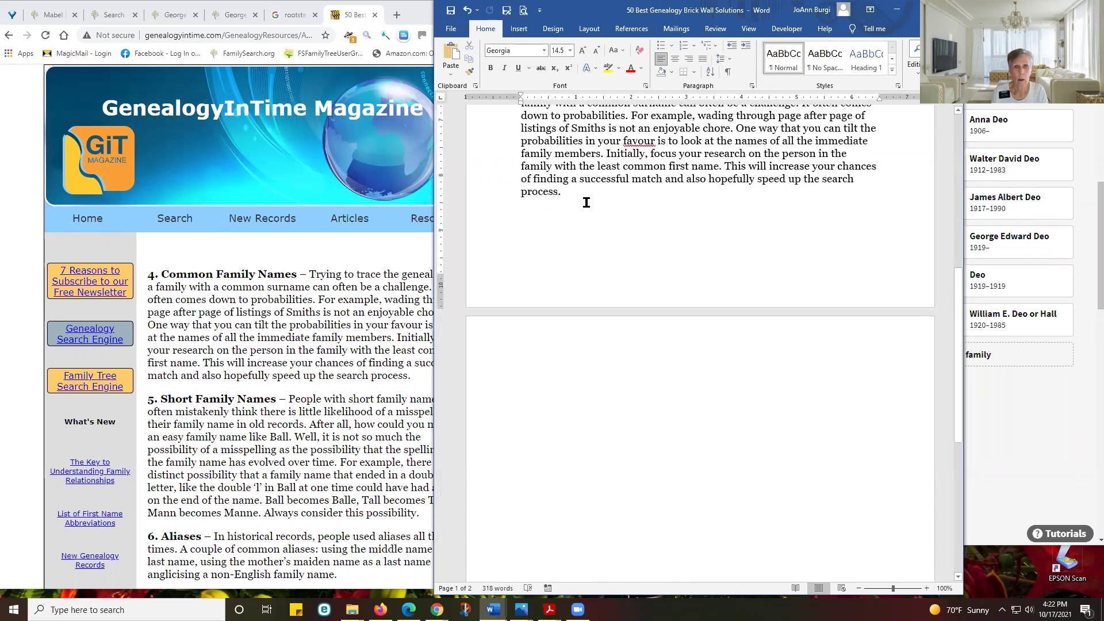
scroll(695, 178, "up", 3)
left_click(726, 179)
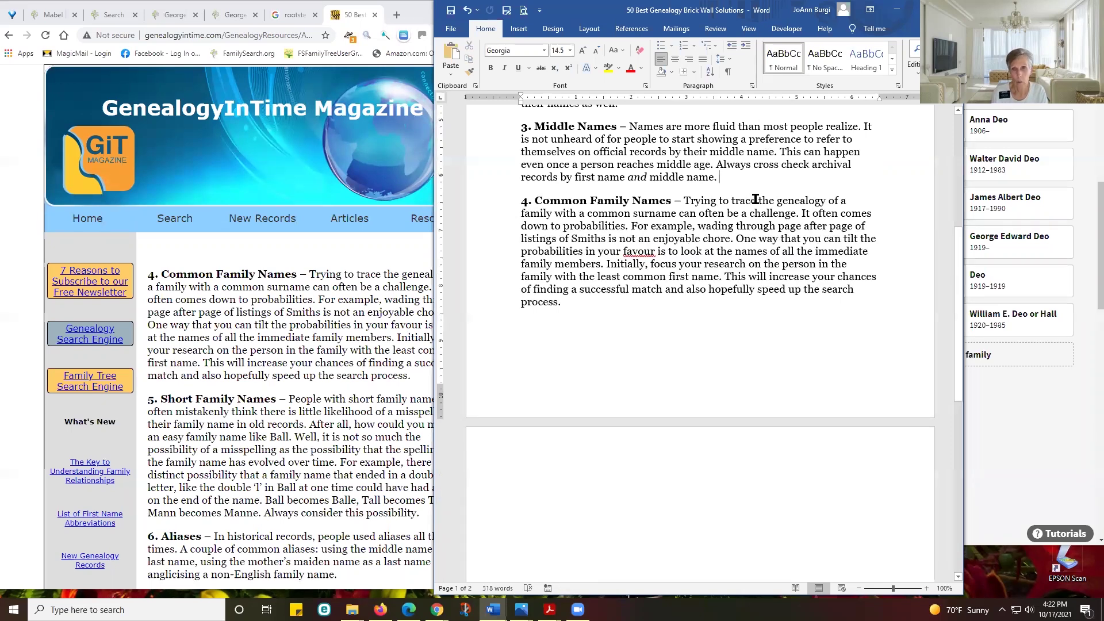
key("ctrl+v")
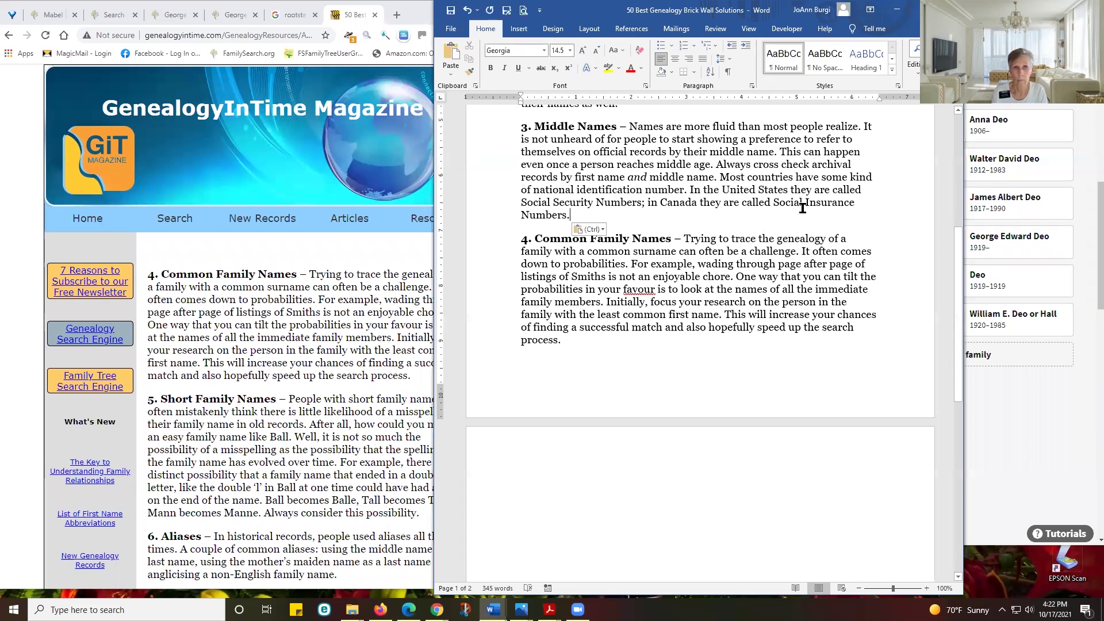
left_click(467, 11)
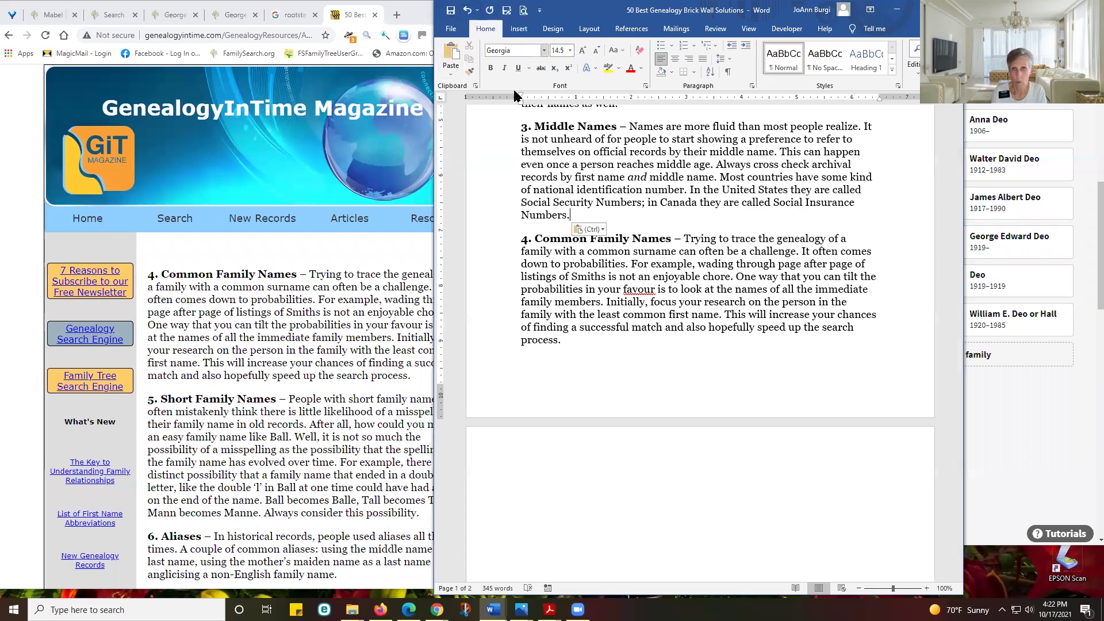
scroll(782, 258, "up", 4)
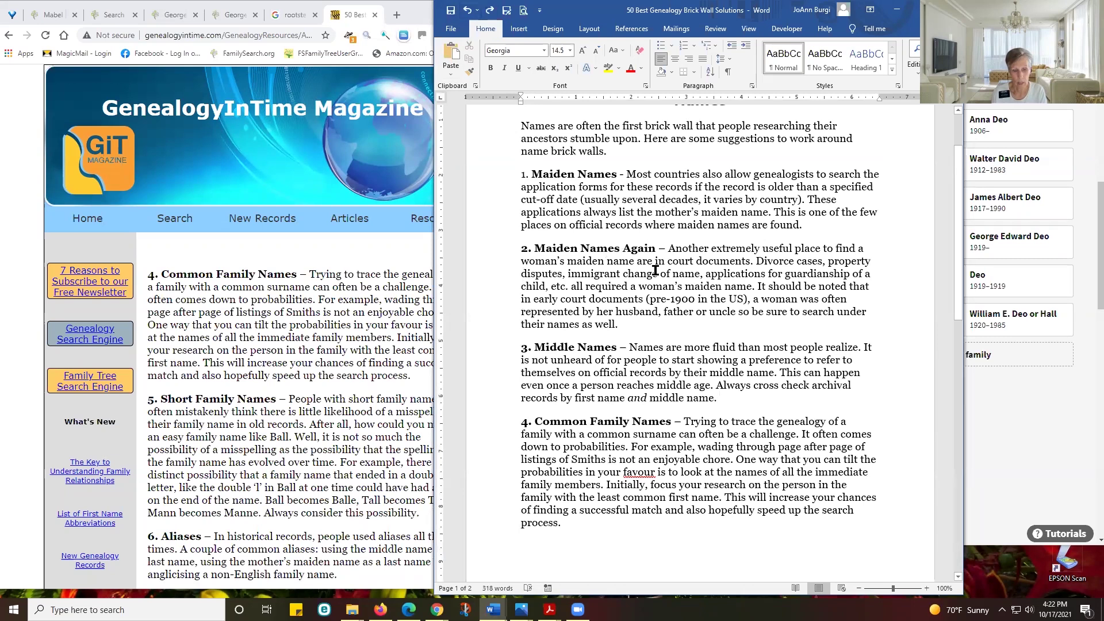
key("ctrl+z")
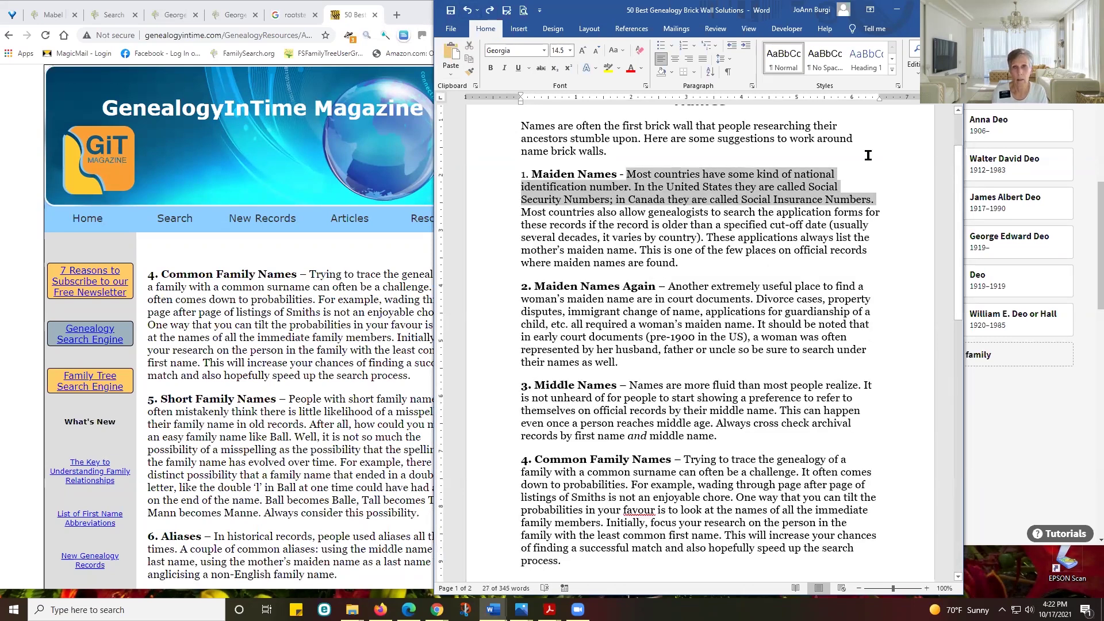
left_click(867, 154)
scroll(848, 261, "down", 1)
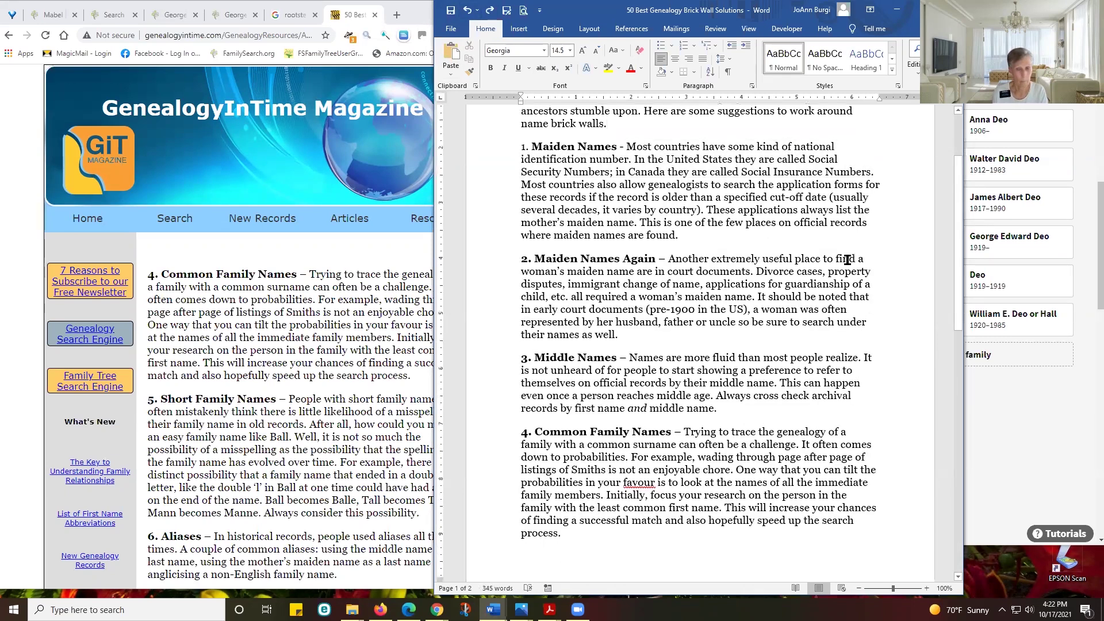
scroll(788, 262, "down", 5)
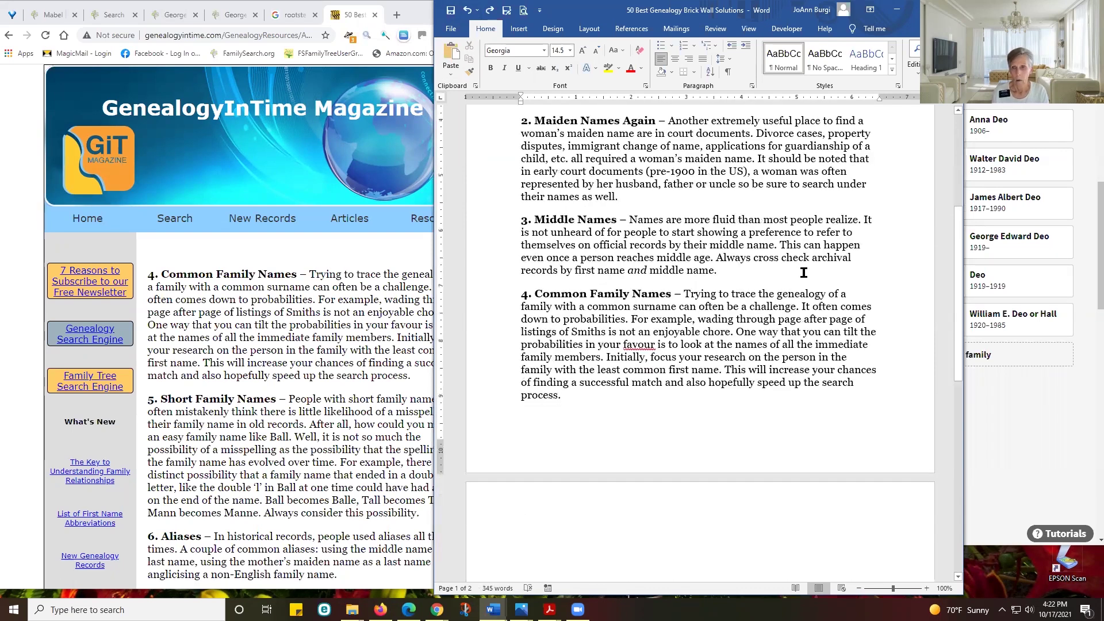
scroll(803, 272, "down", 6)
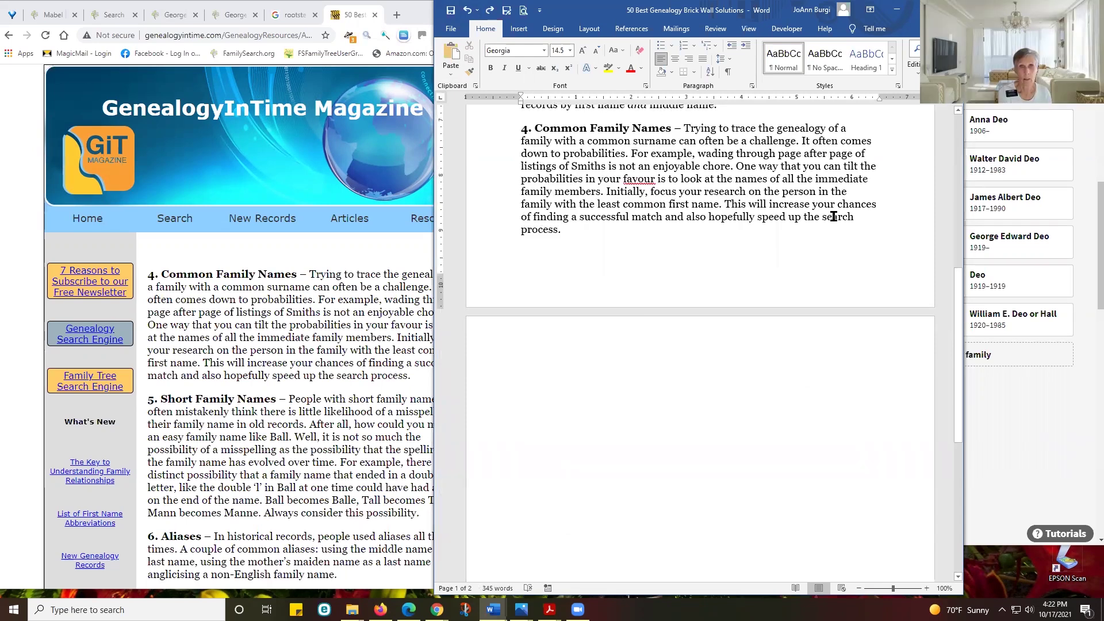
left_click_drag(742, 4, 825, 59)
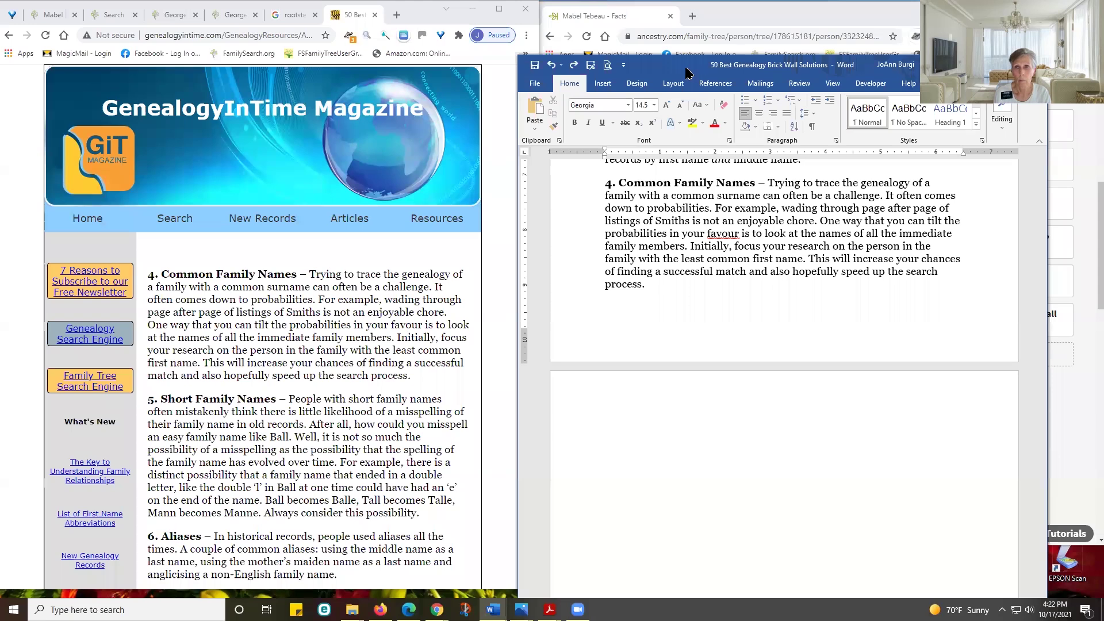
- Minimize the Word window and close the GenealogyInTime and Ancestry Chrome windows
left_click_drag(822, 69, 824, 78)
left_click(983, 78)
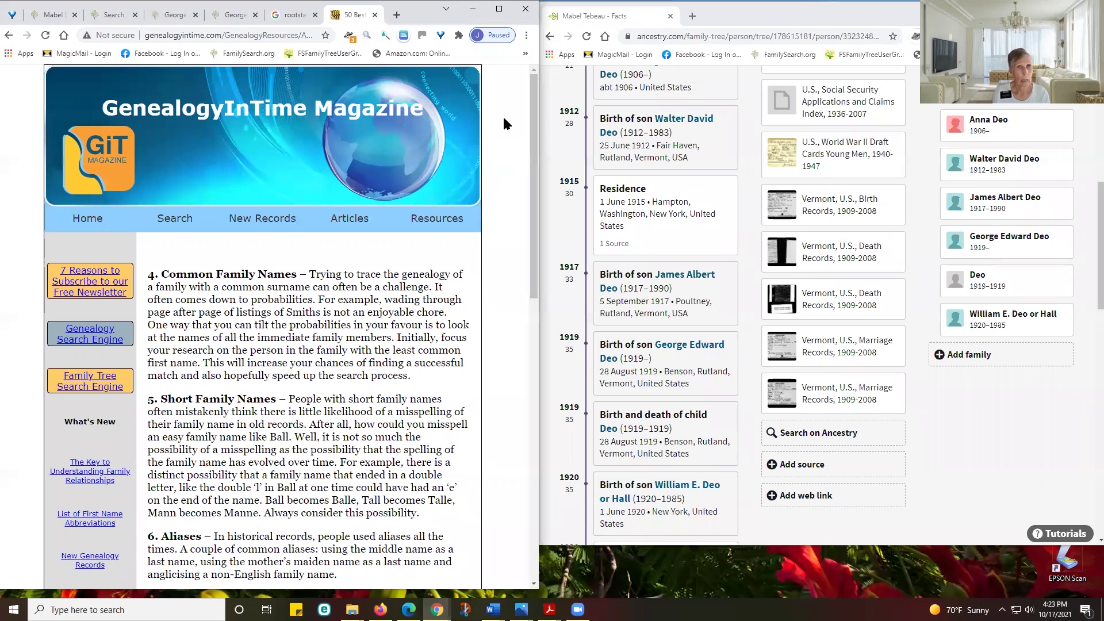
left_click(530, 11)
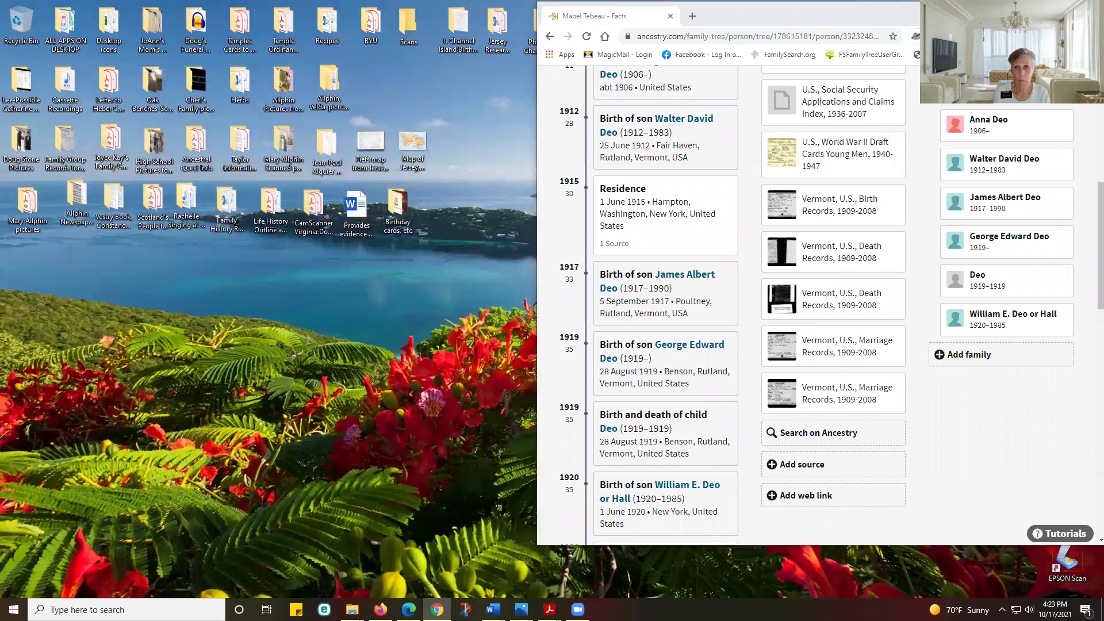
key("alt+F4")
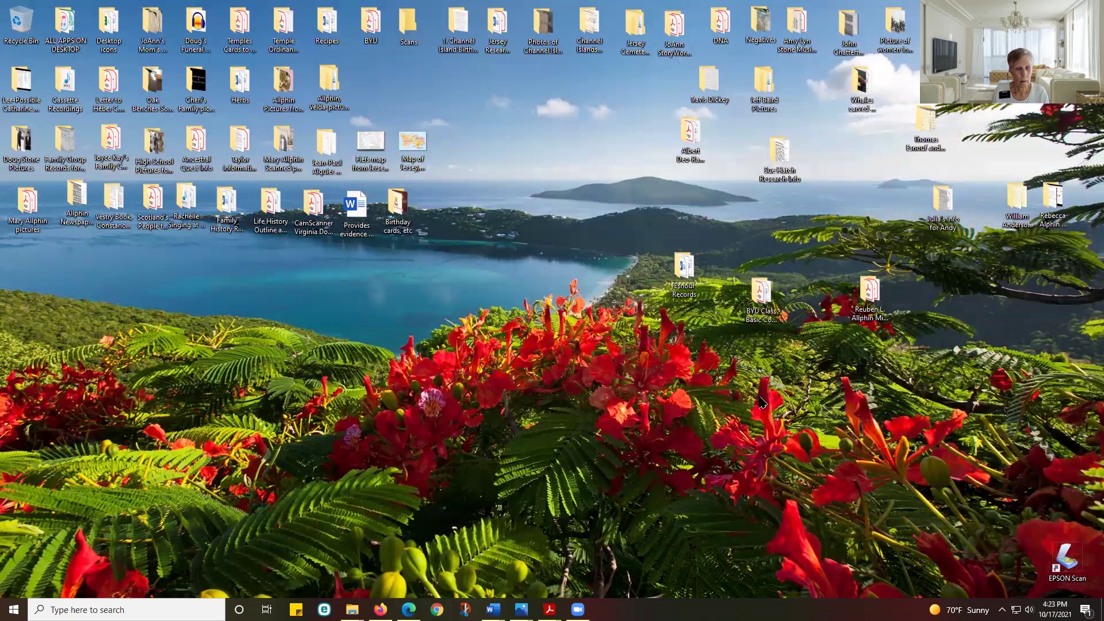
- Open Chrome and reopen the recently closed Ancestry person Facts tab from History
left_click(437, 609)
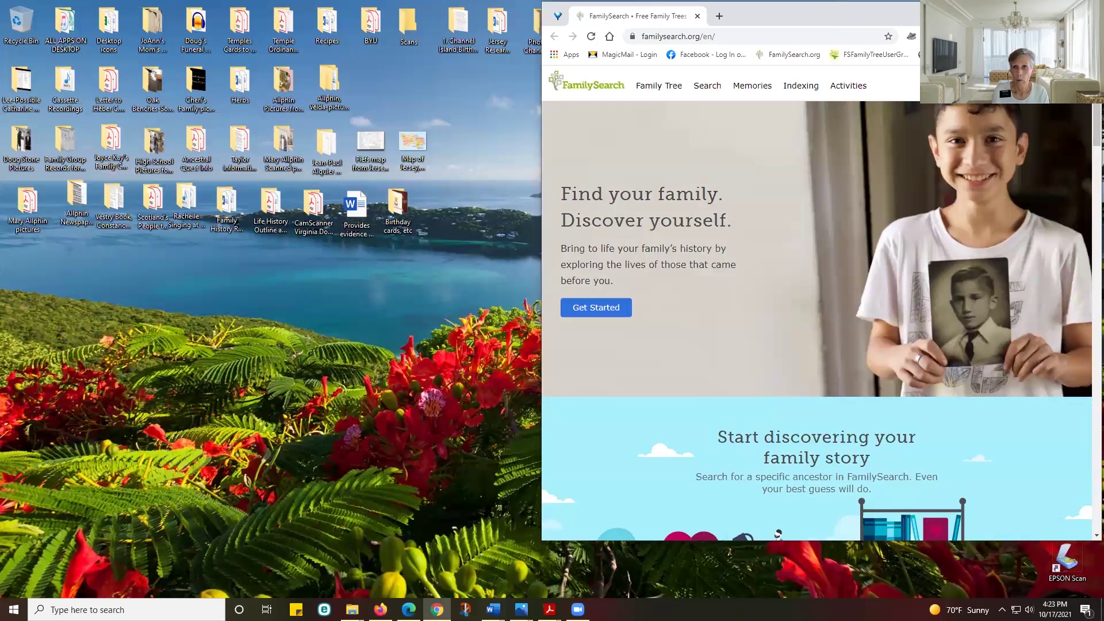
key("alt+f")
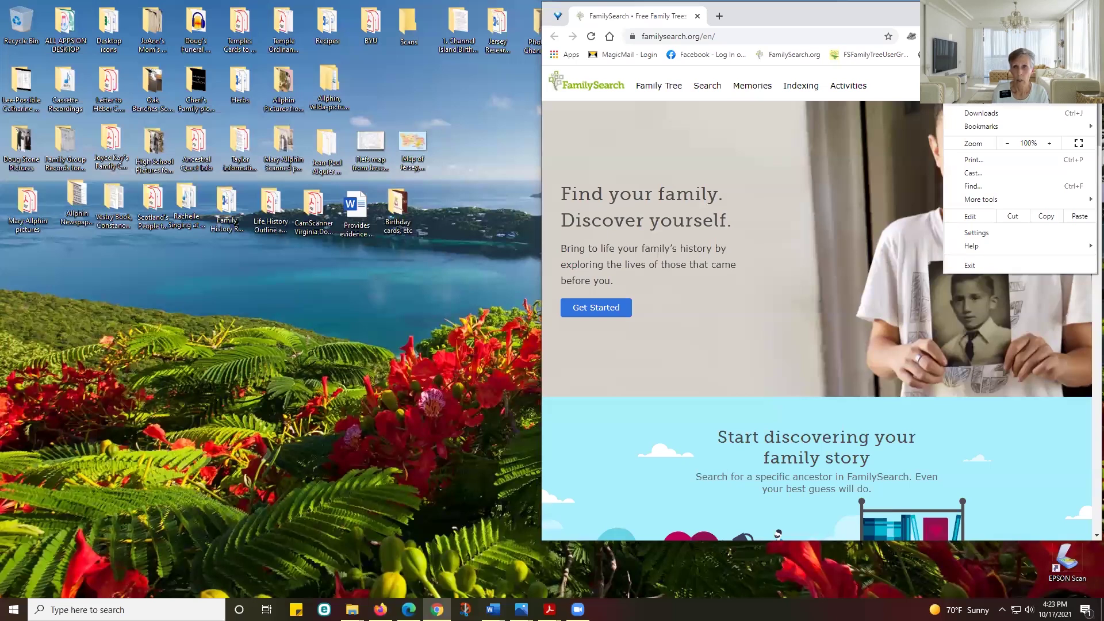
mouse_move(980, 106)
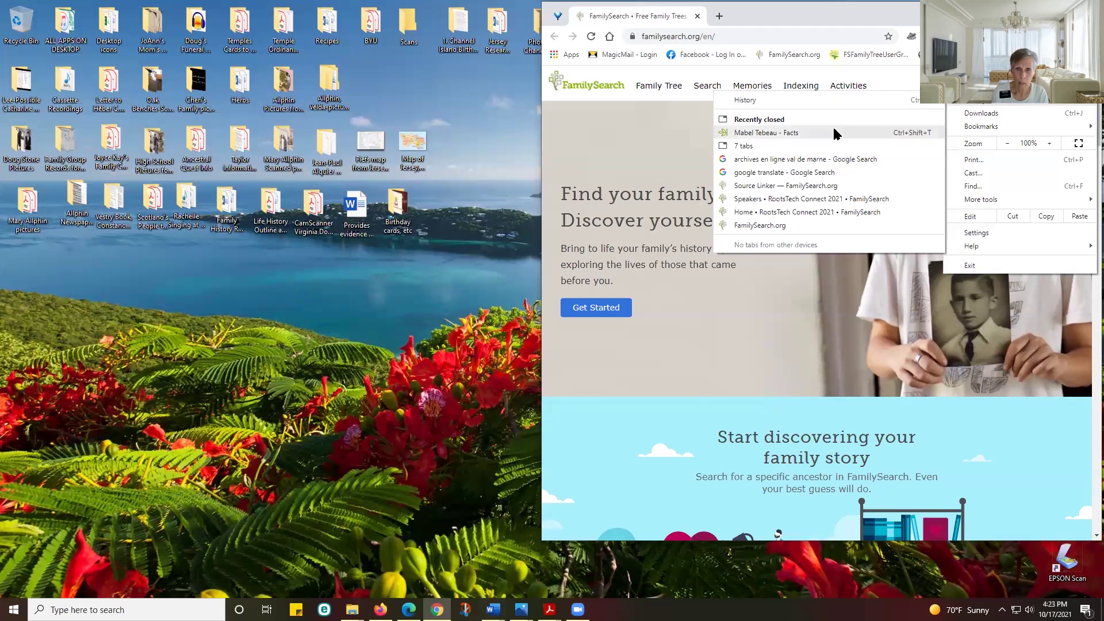
left_click(765, 133)
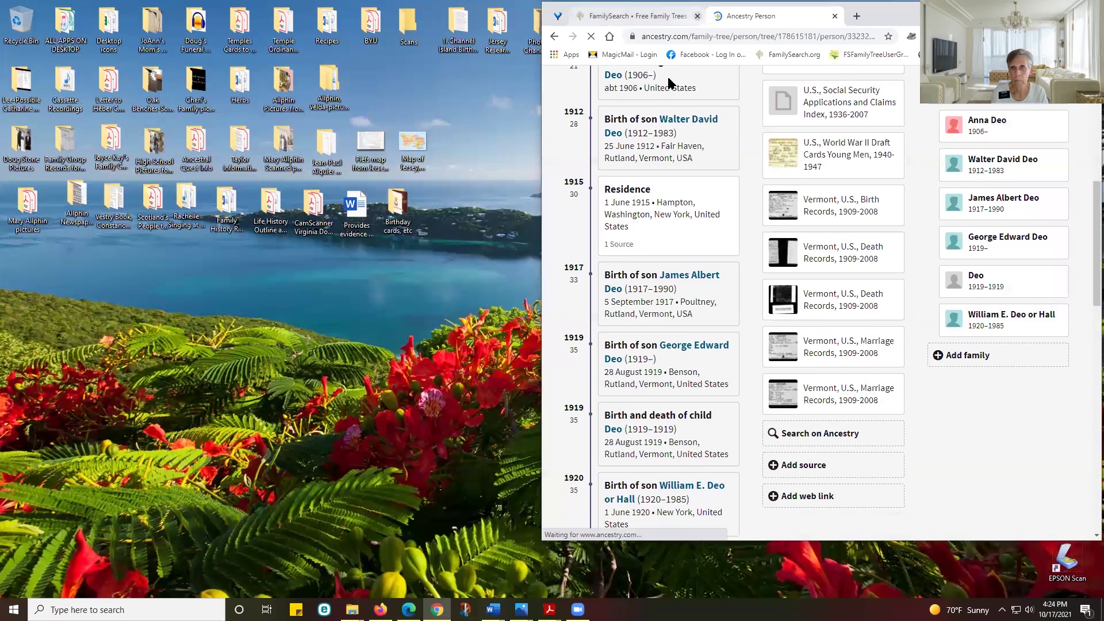
- Close the FamilySearch tab, restore the seven closed GenealogyInTime tabs, and switch to Firefox
left_click(696, 16)
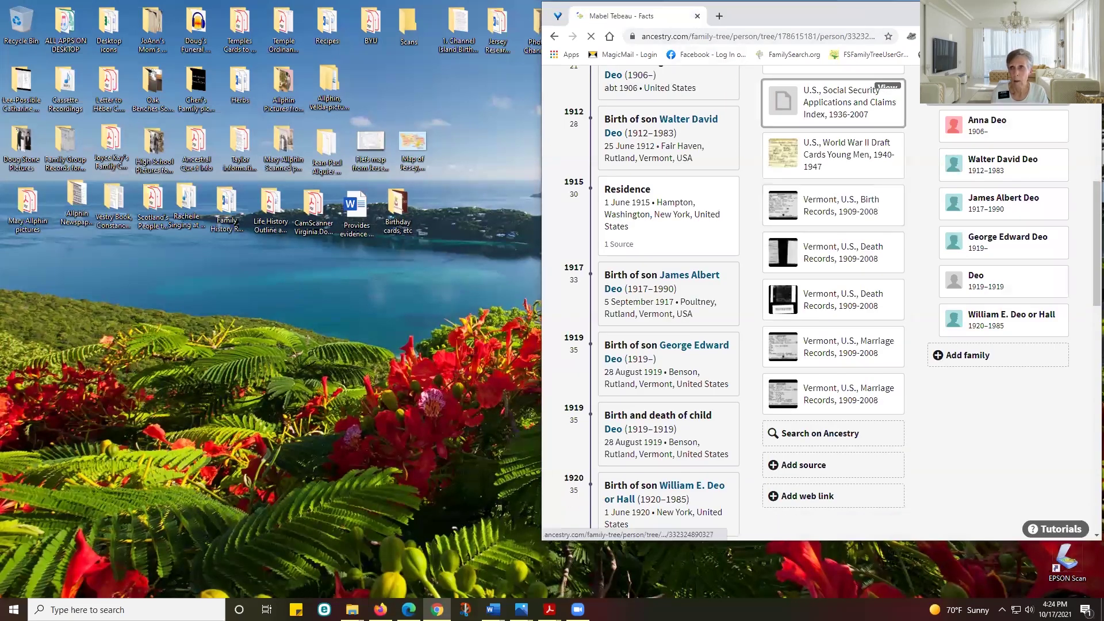
left_click(1091, 37)
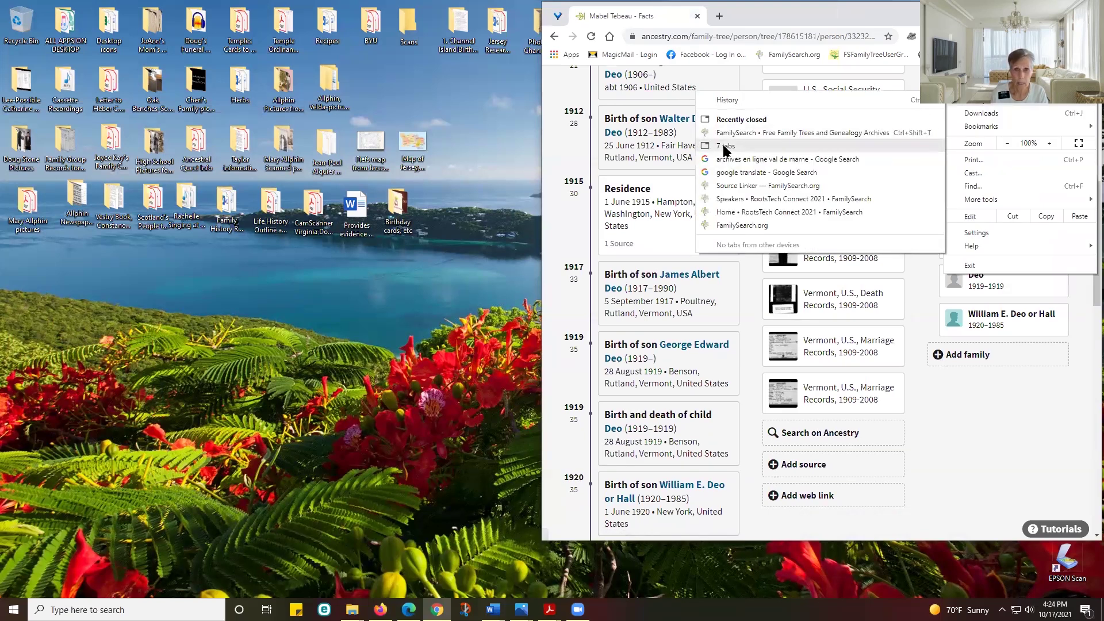
left_click(723, 146)
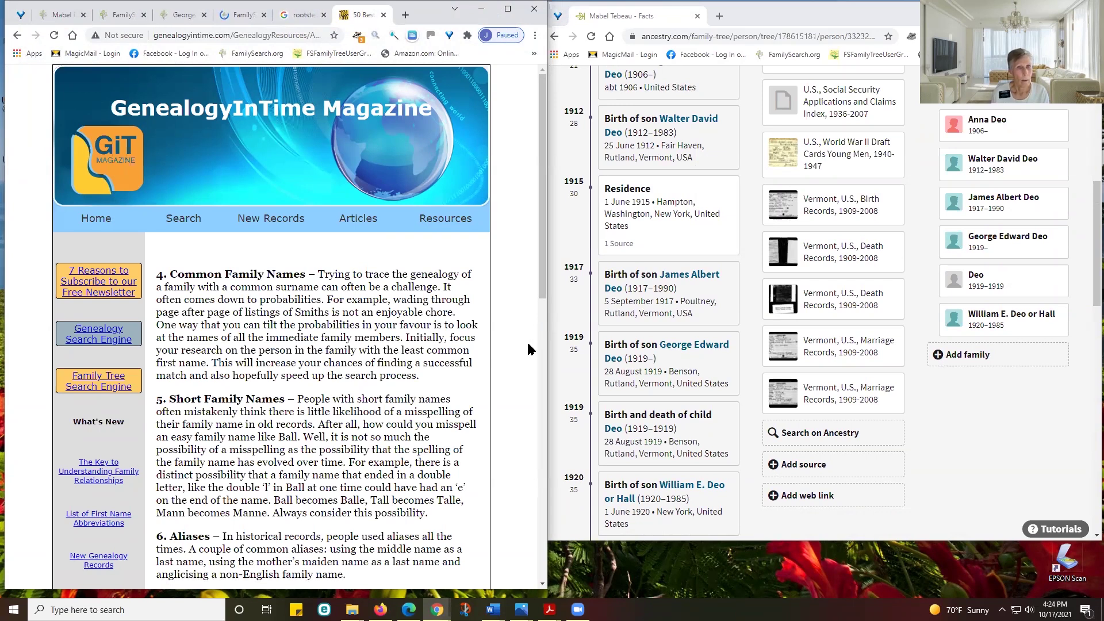
left_click(381, 610)
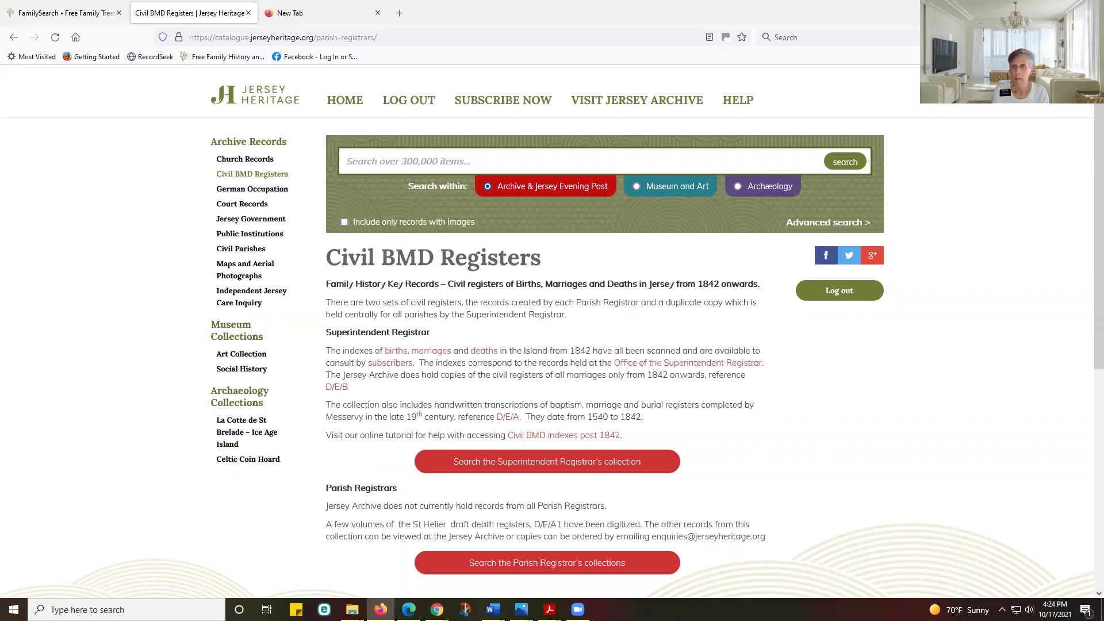
- Check Firefox's recent history, then snap the Firefox window to the left half of the screen
left_click(1090, 37)
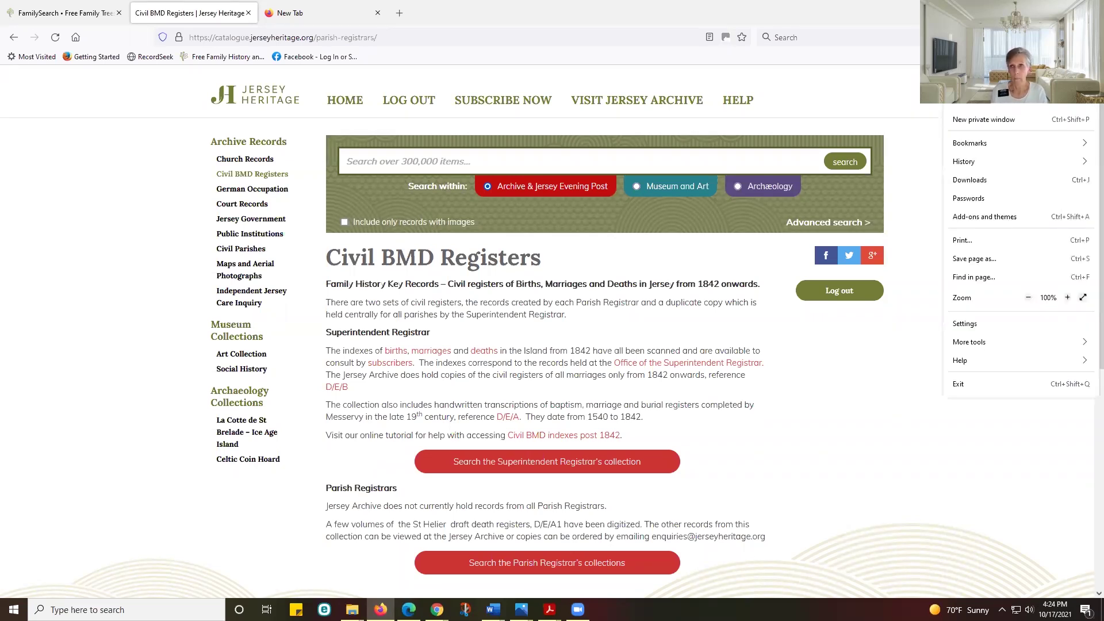
left_click(964, 161)
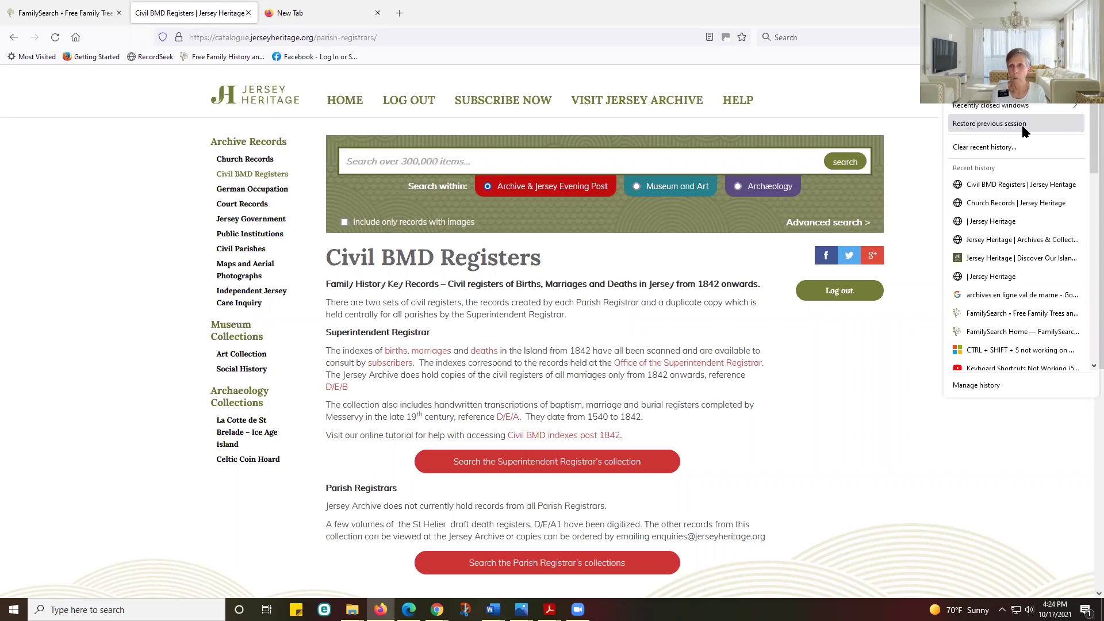
left_click(829, 92)
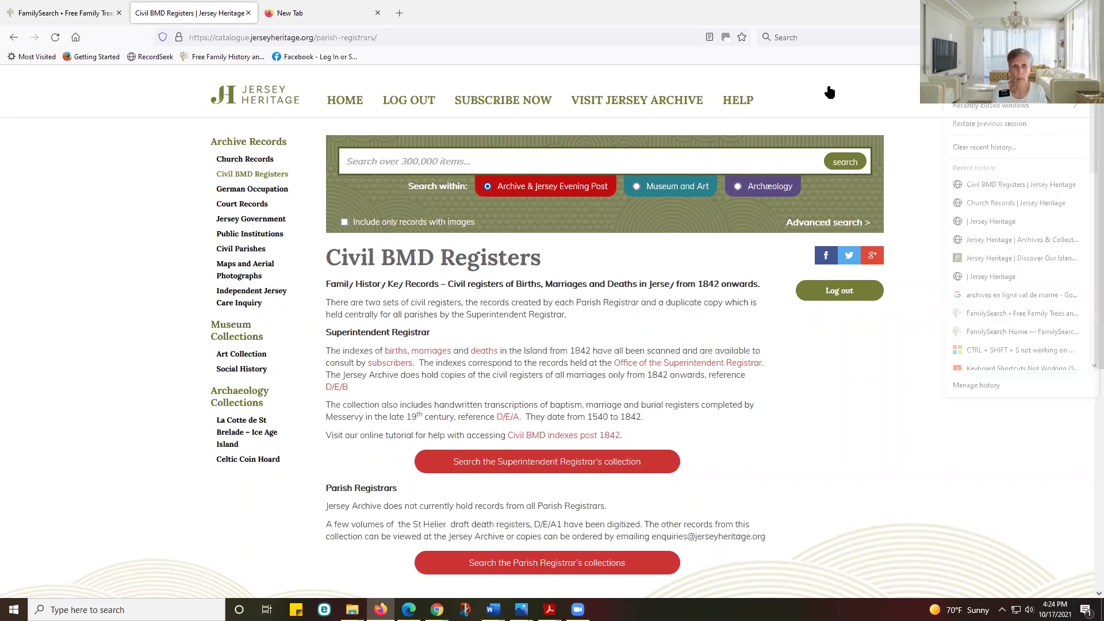
key("super+Left")
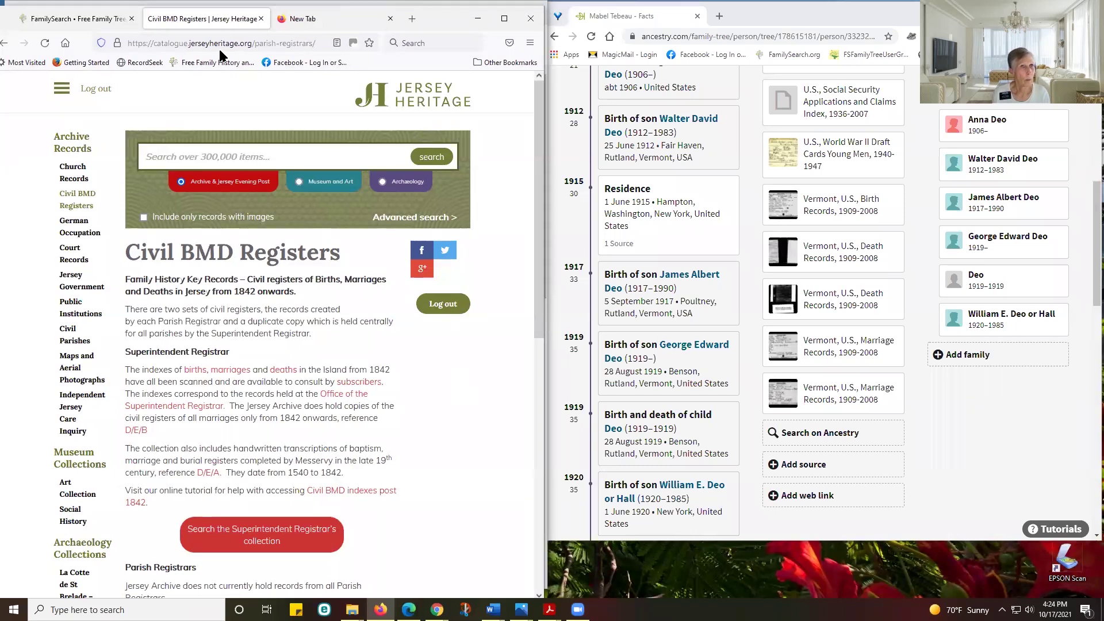
- Minimize the Jersey Heritage Firefox window and bring up the BYU Sunday Classes page
right_click(191, 19)
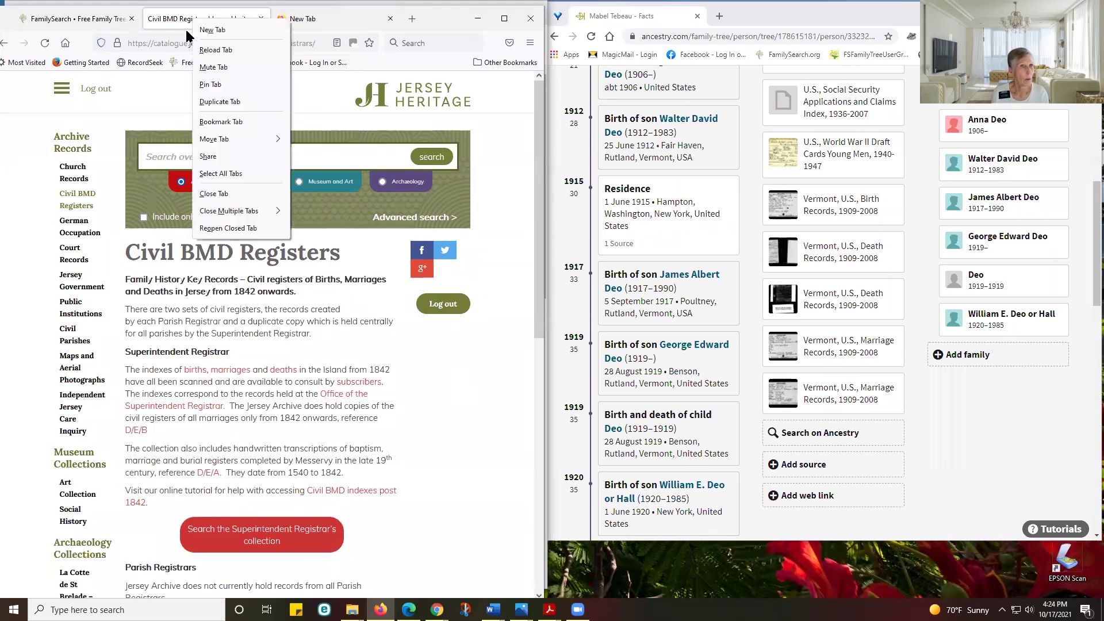
right_click(641, 13)
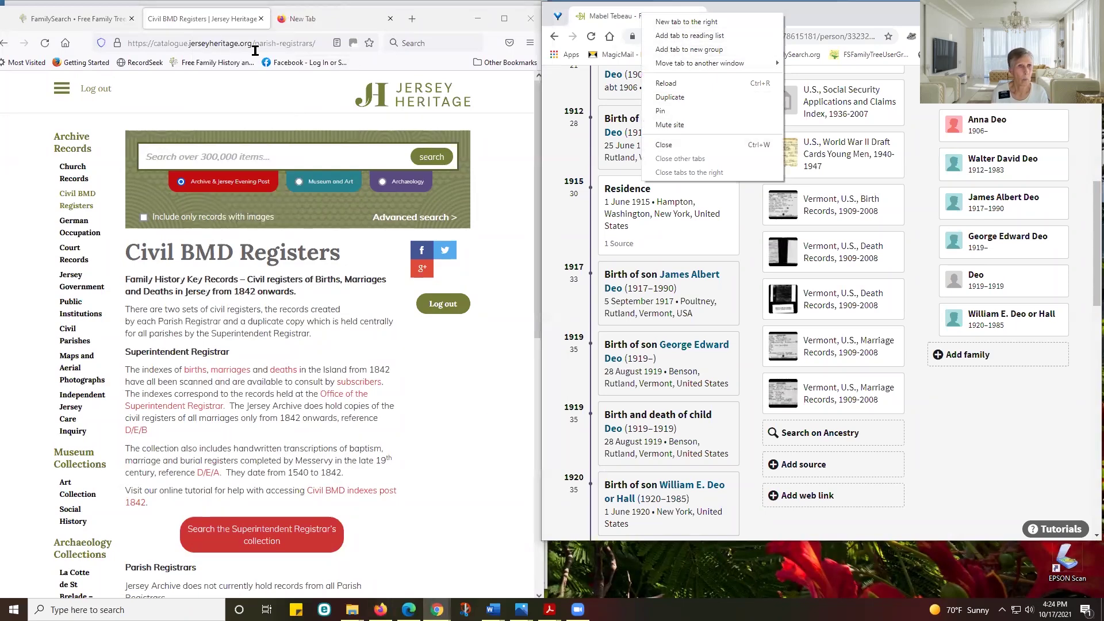
right_click(201, 18)
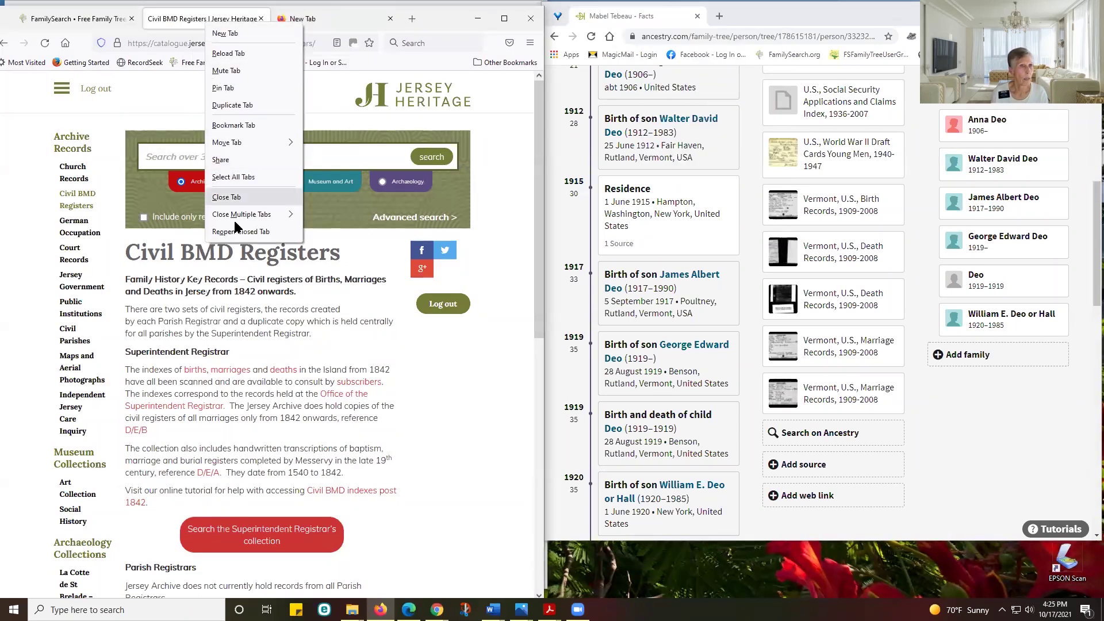
left_click(477, 25)
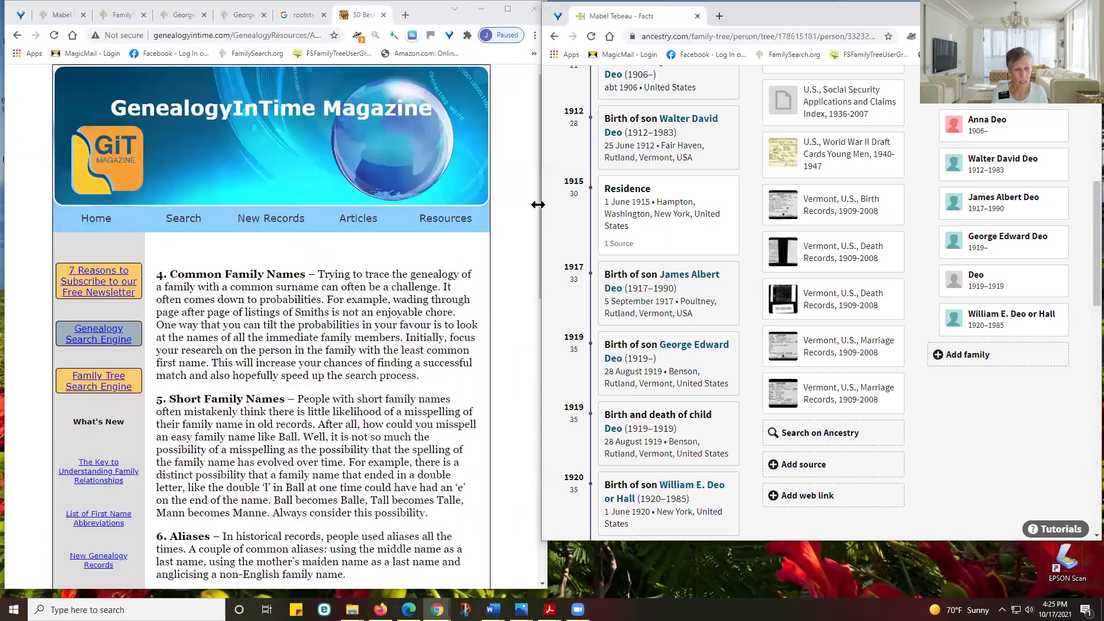
left_click(409, 609)
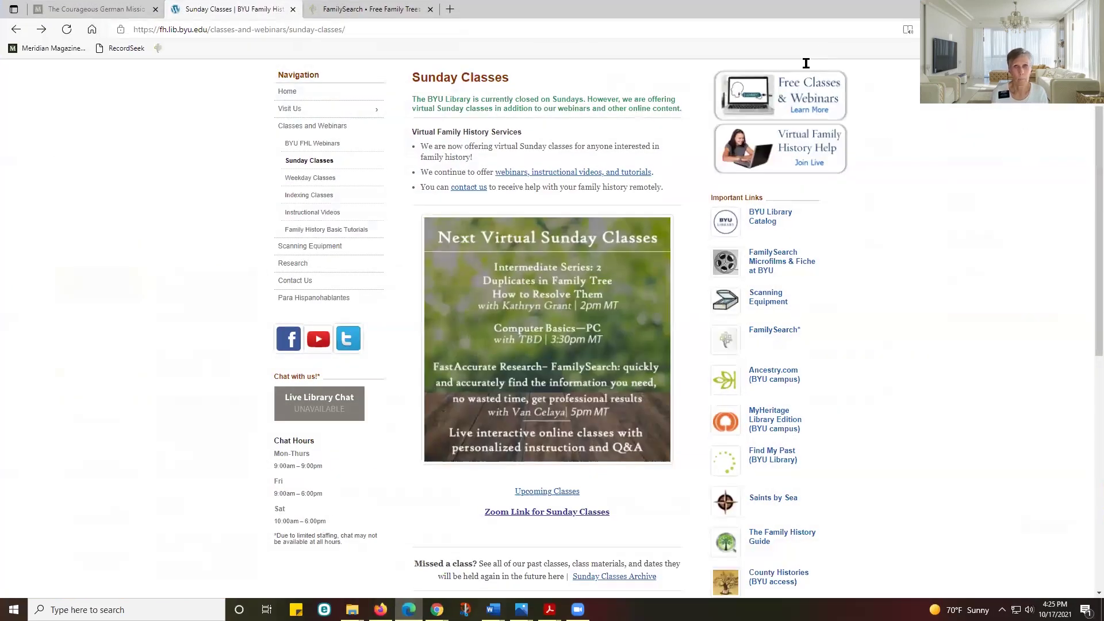
- Resize the Edge window and switch to the Meridian Magazine article tab
key("super+Down")
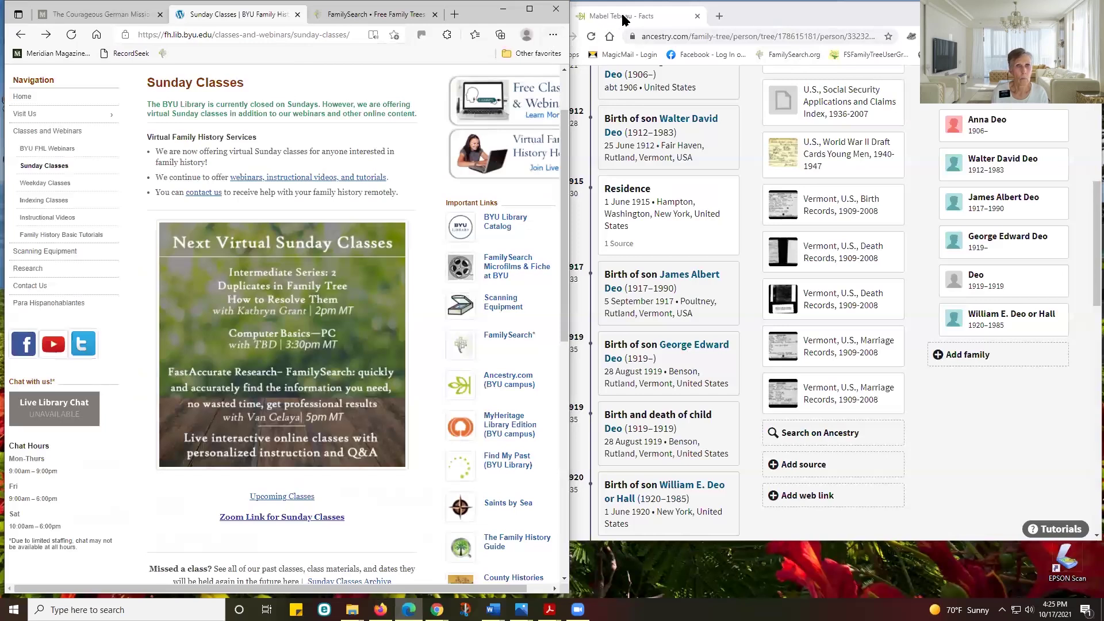
right_click(622, 16)
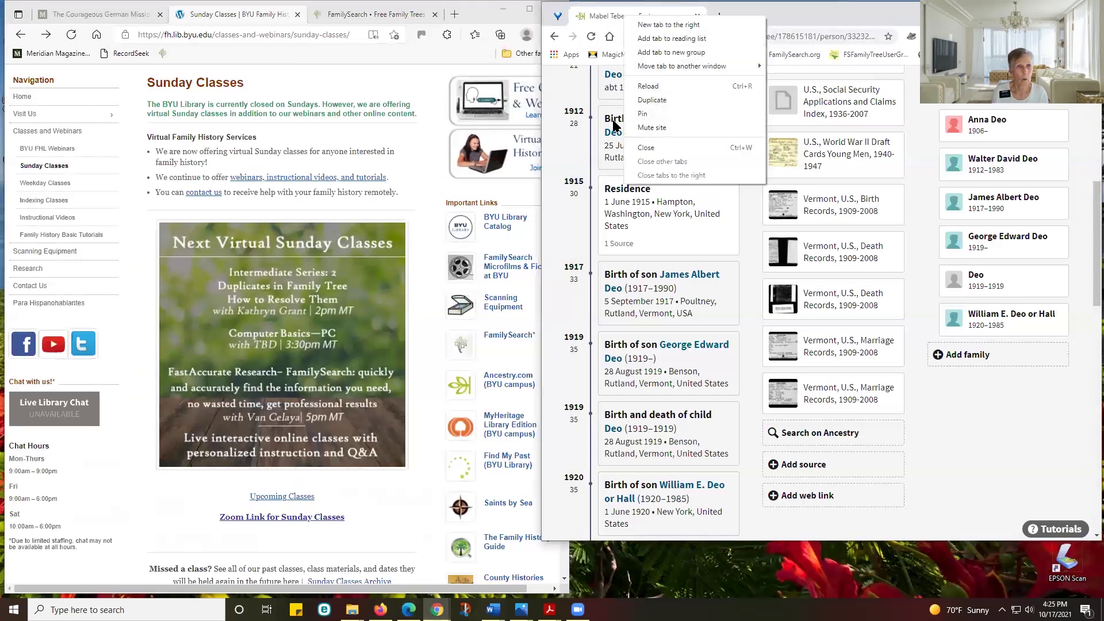
right_click(343, 16)
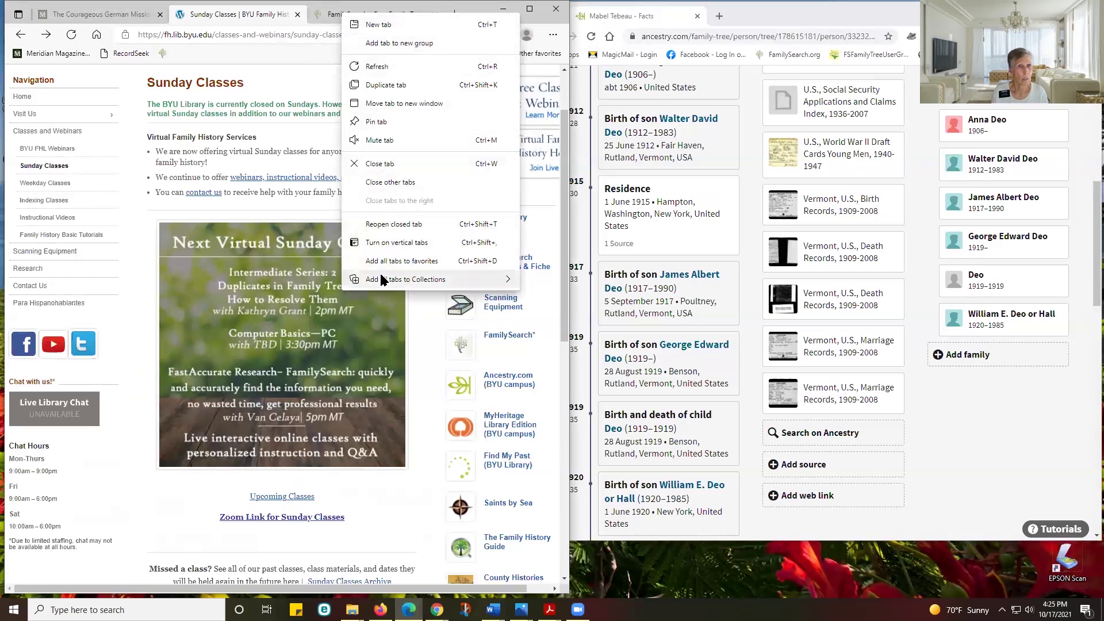
mouse_move(381, 279)
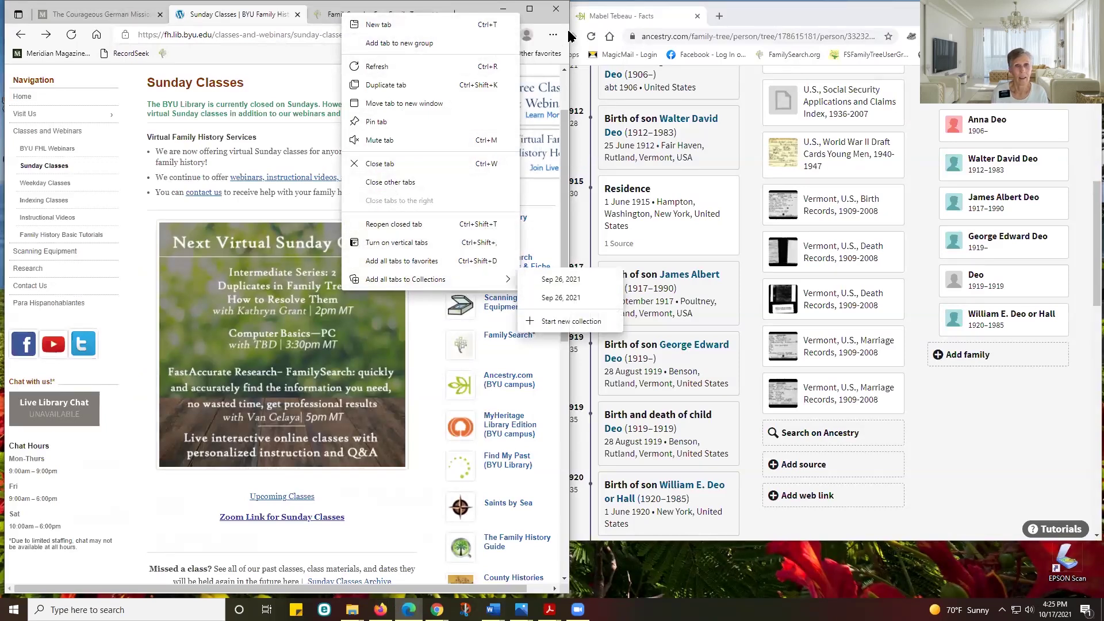
left_click(529, 8)
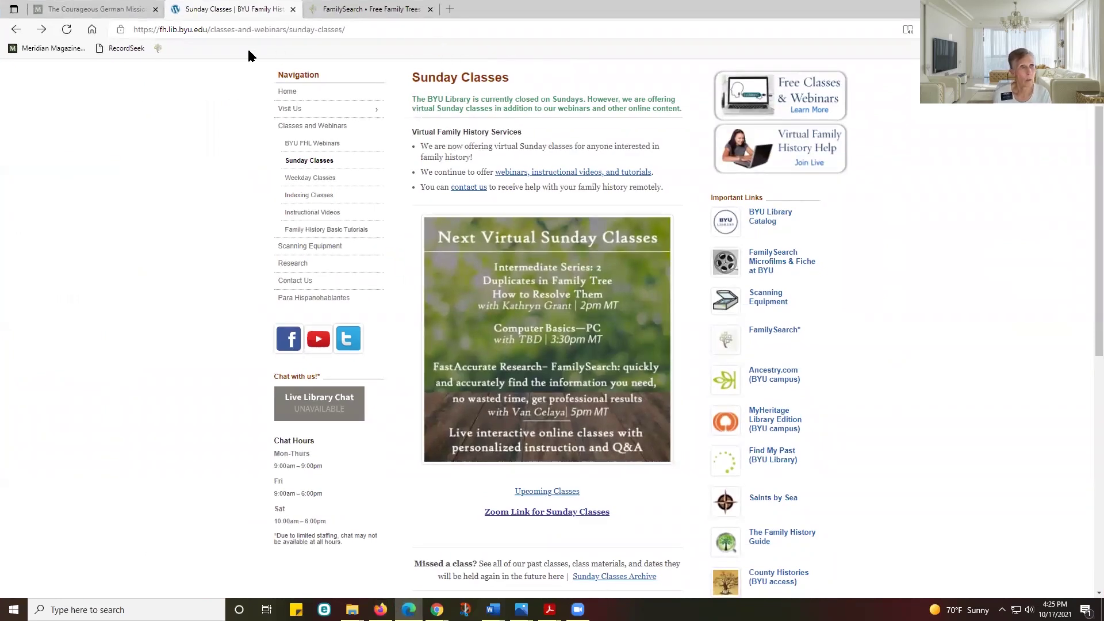
left_click(101, 16)
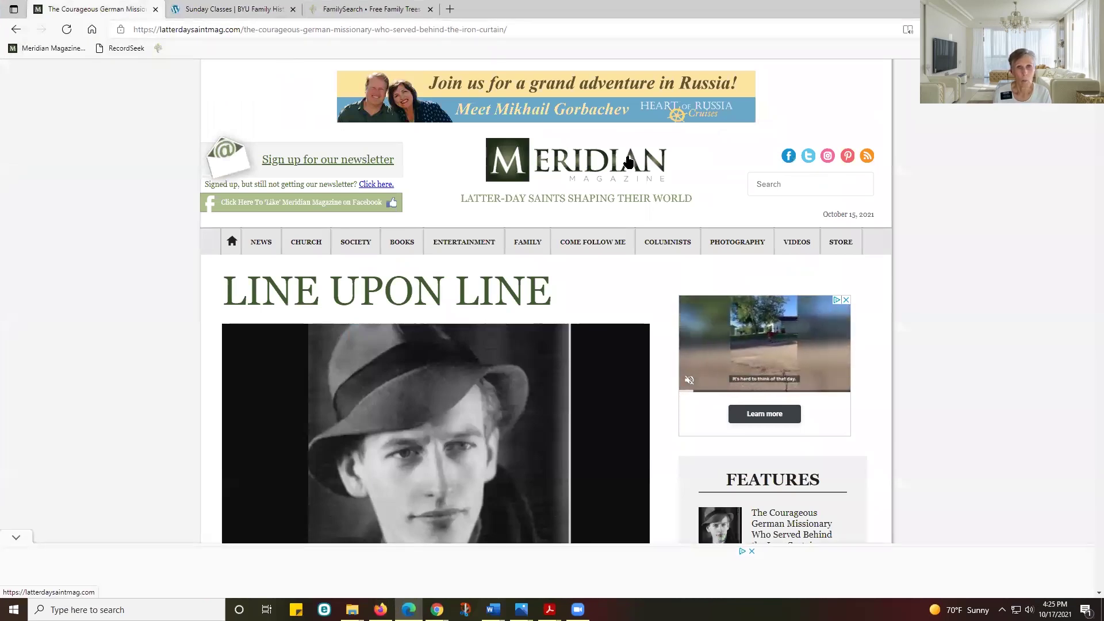
- Have the German missionary article read aloud, pause and close the narration, then close Edge
scroll(637, 166, "down", 7)
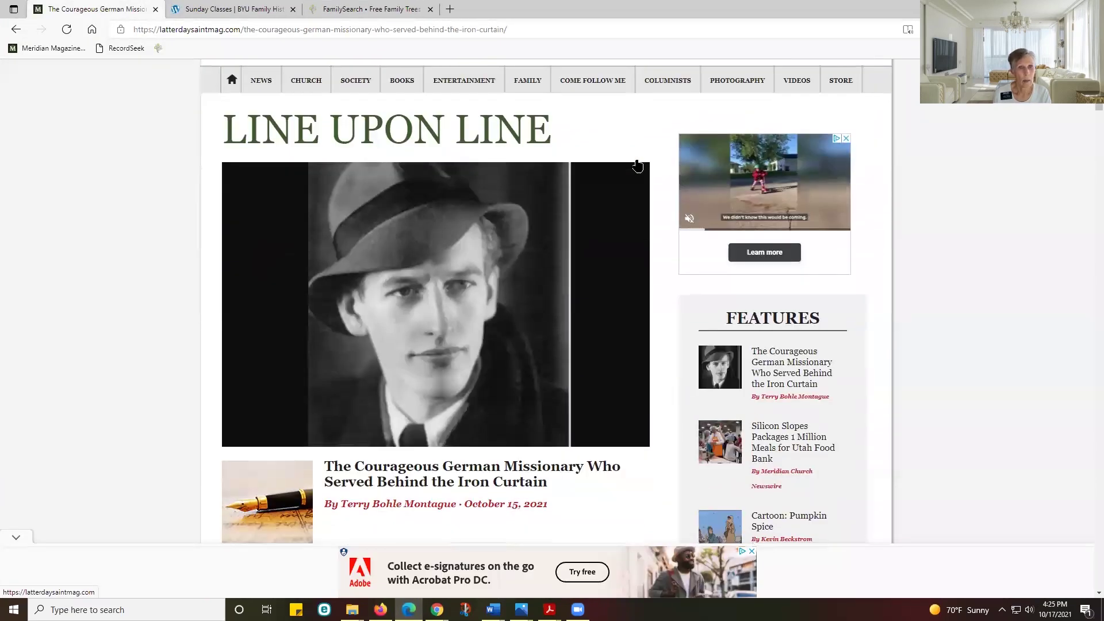
scroll(637, 167, "up", 4)
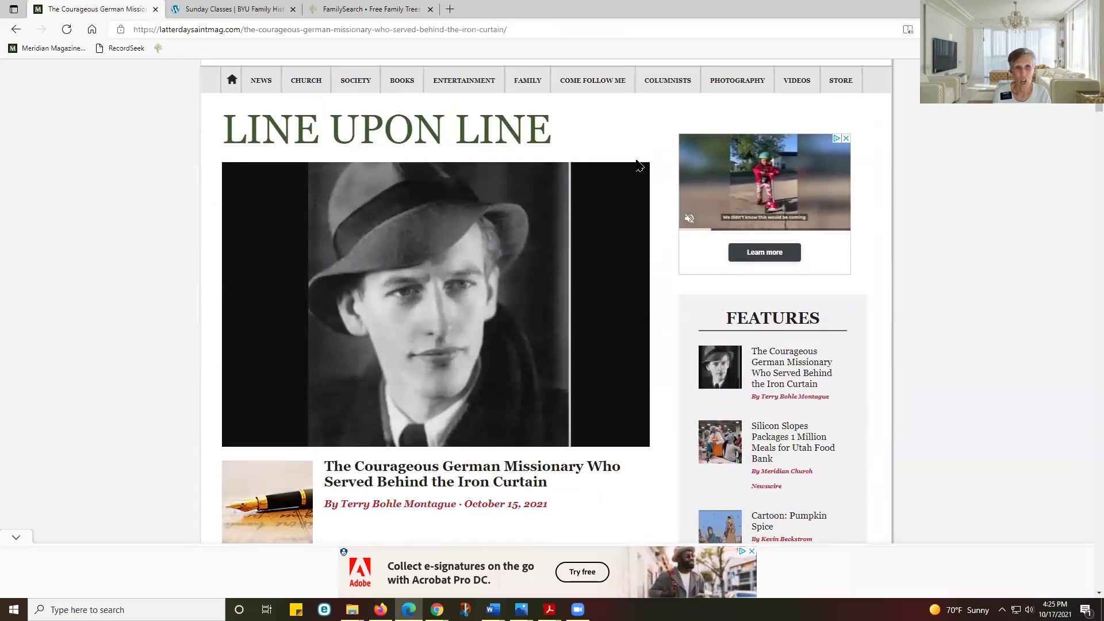
scroll(638, 166, "down", 1)
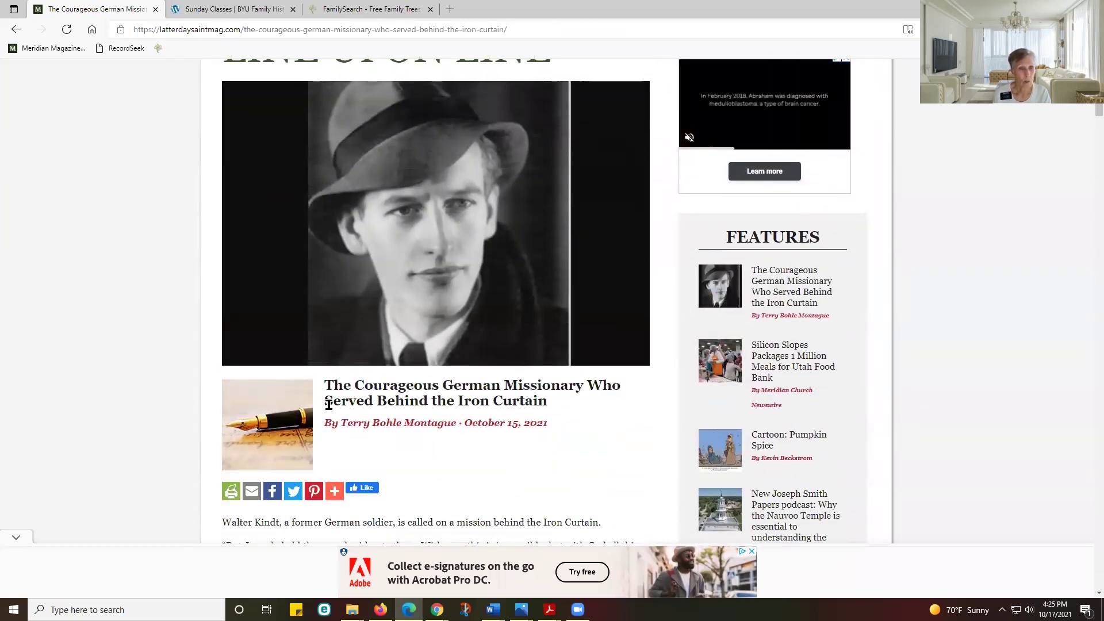
right_click(351, 390)
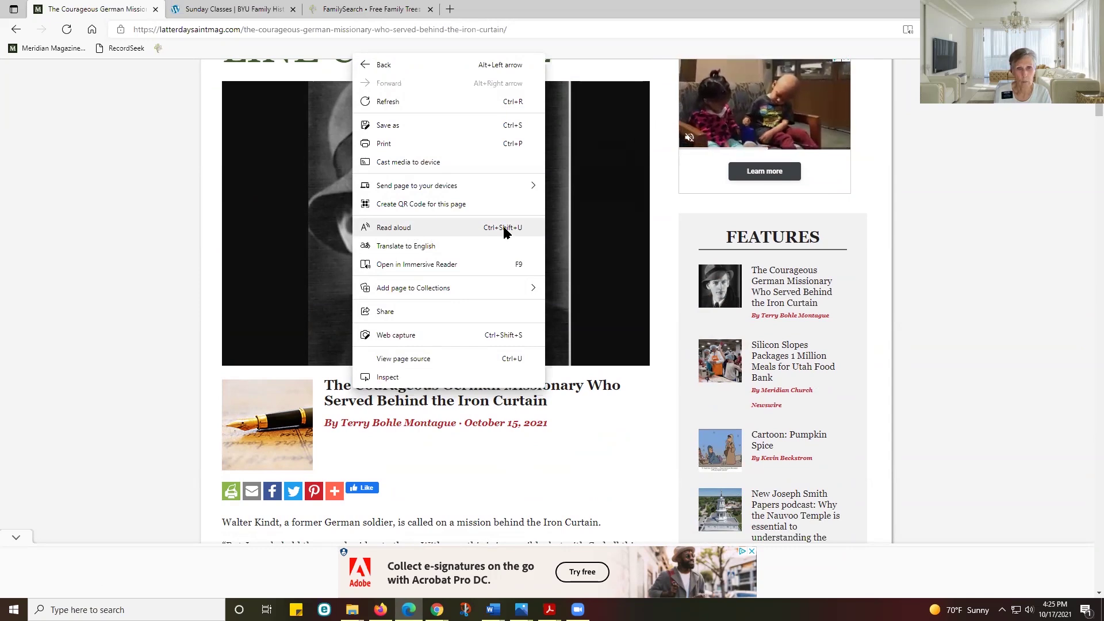
left_click(406, 228)
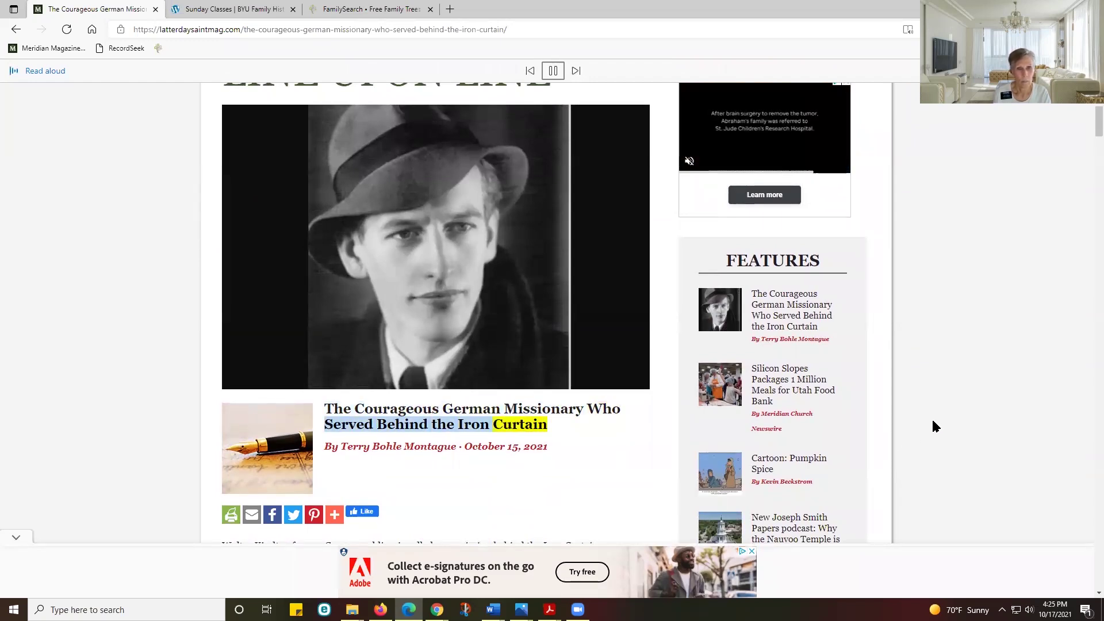
left_click(553, 71)
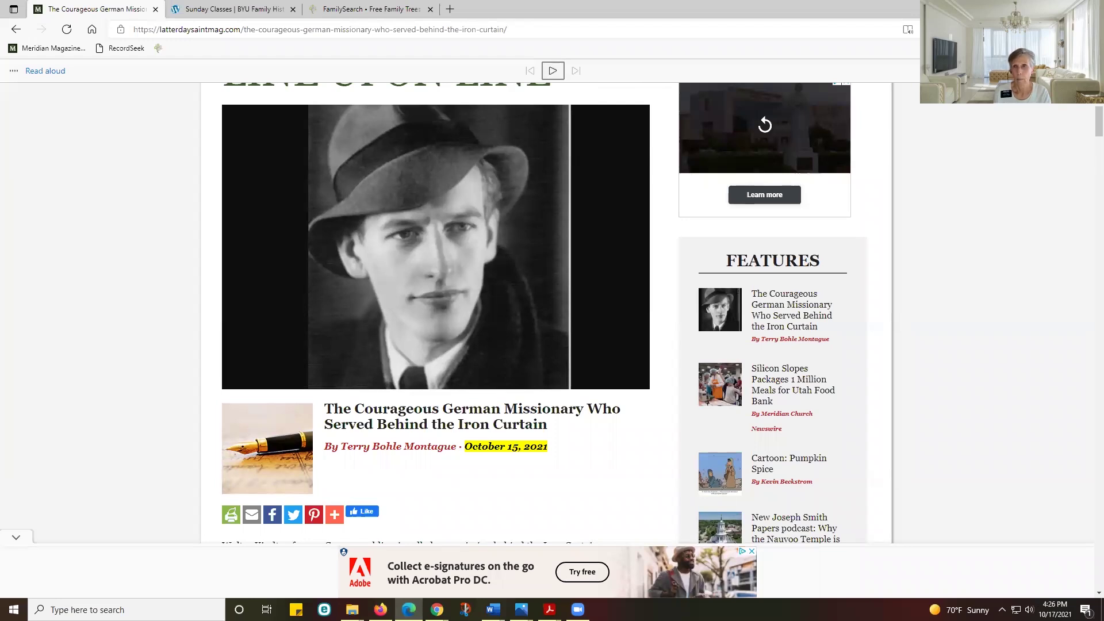
key("ctrl+shift+u")
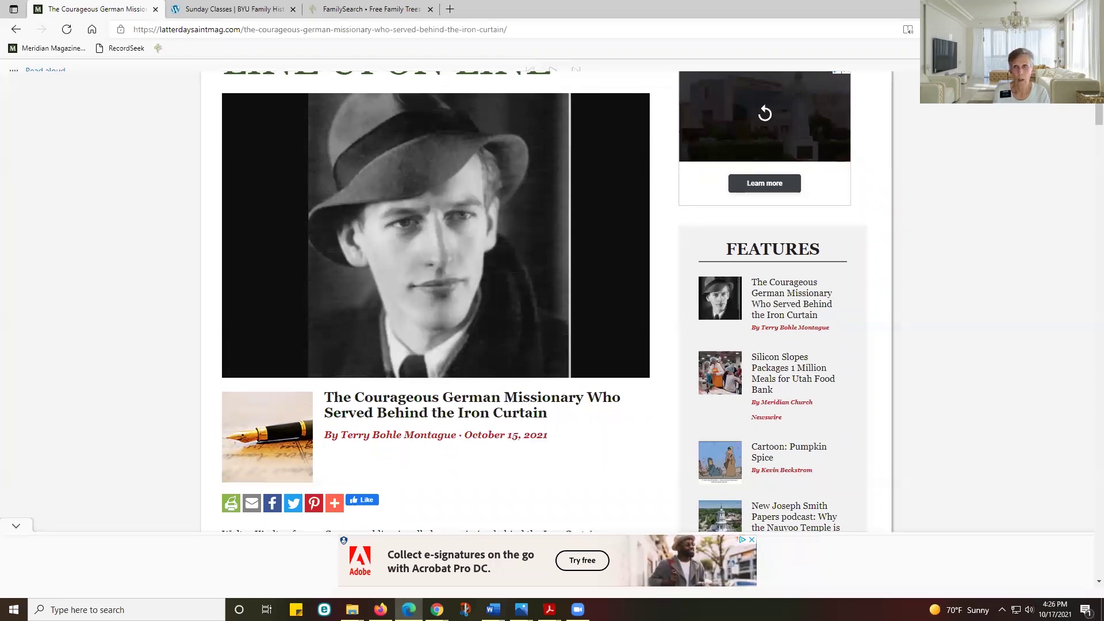
scroll(546, 305, "up", 4)
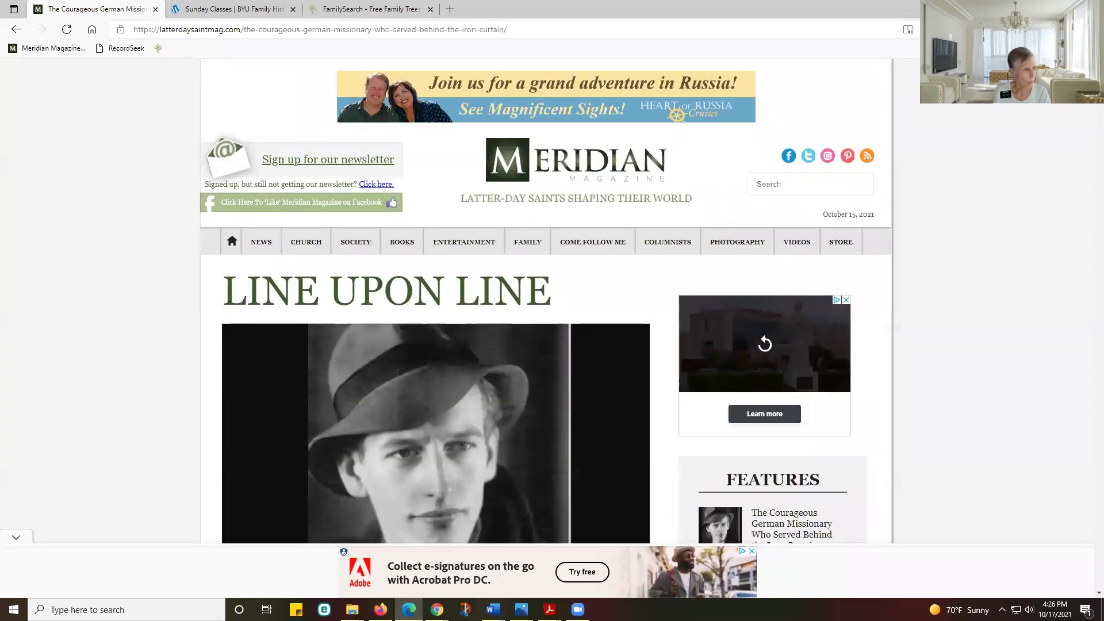
key("alt+F4")
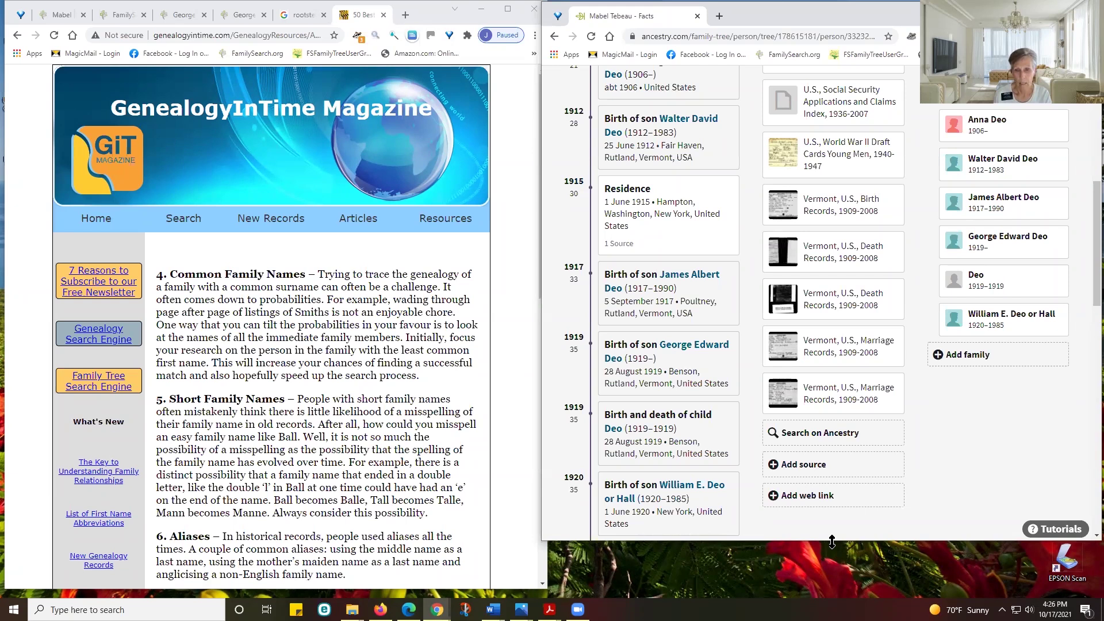
- Make the Ancestry window taller, minimize it, and bring up the brick wall Word document
left_click_drag(832, 541, 831, 589)
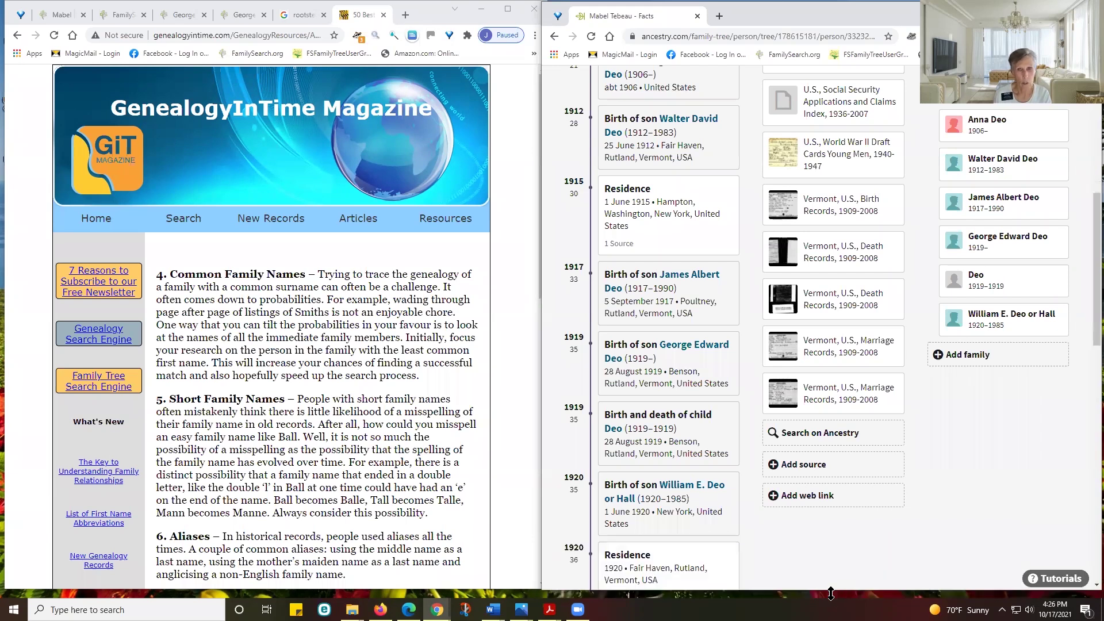
left_click(428, 14)
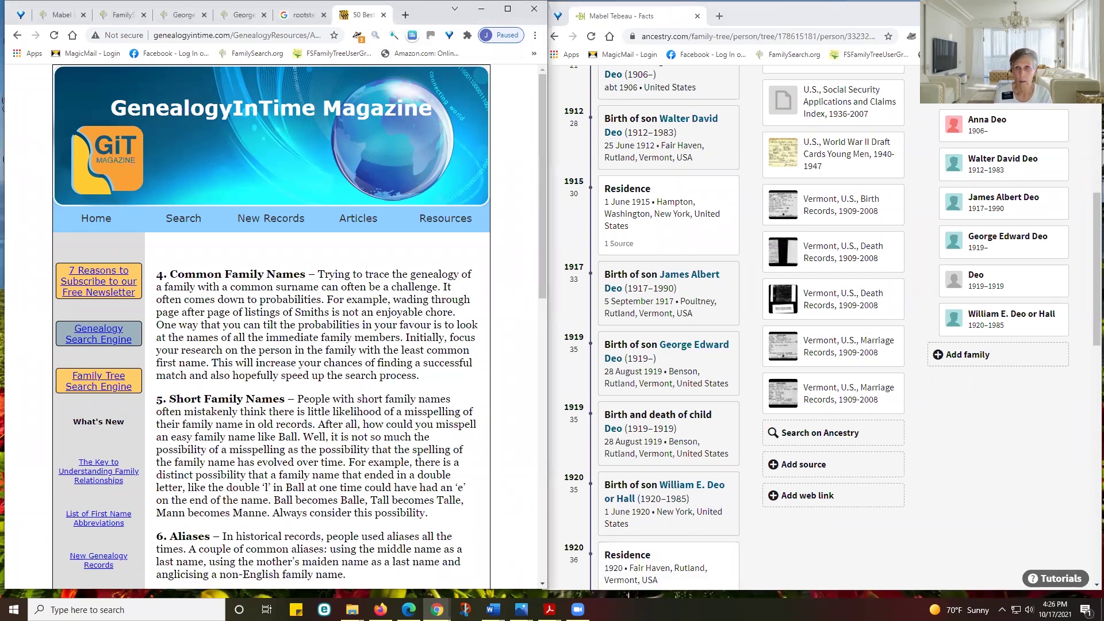
key("alt+Tab")
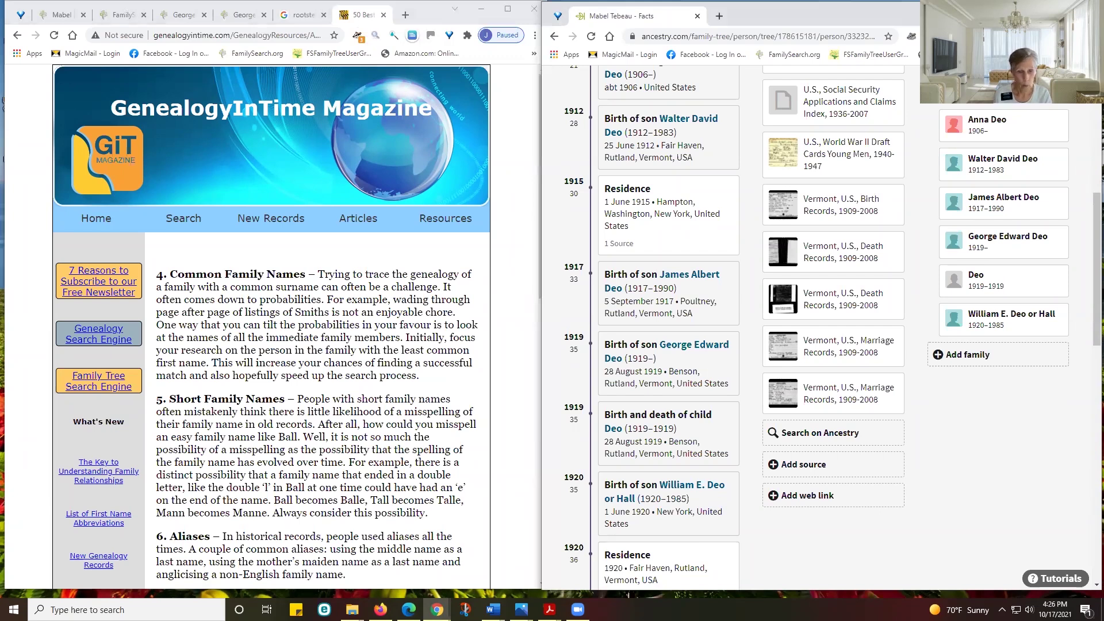
left_click(1024, 8)
mouse_move(521, 609)
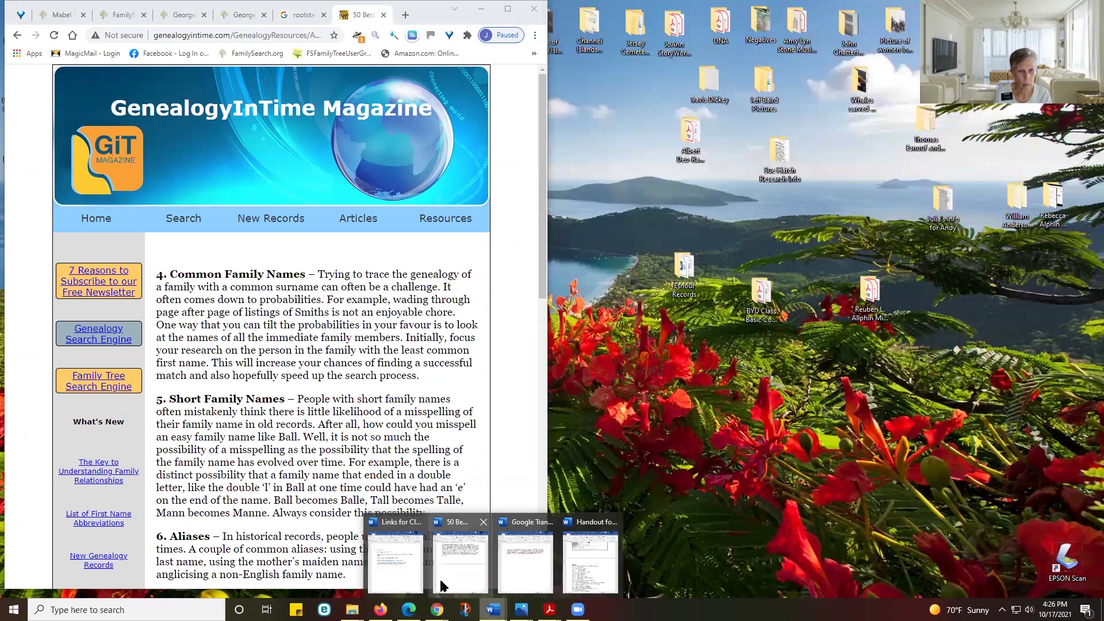
left_click(443, 586)
- Move the Word window to the screen top and widen it, showing the title and Names section
scroll(819, 312, "up", 8)
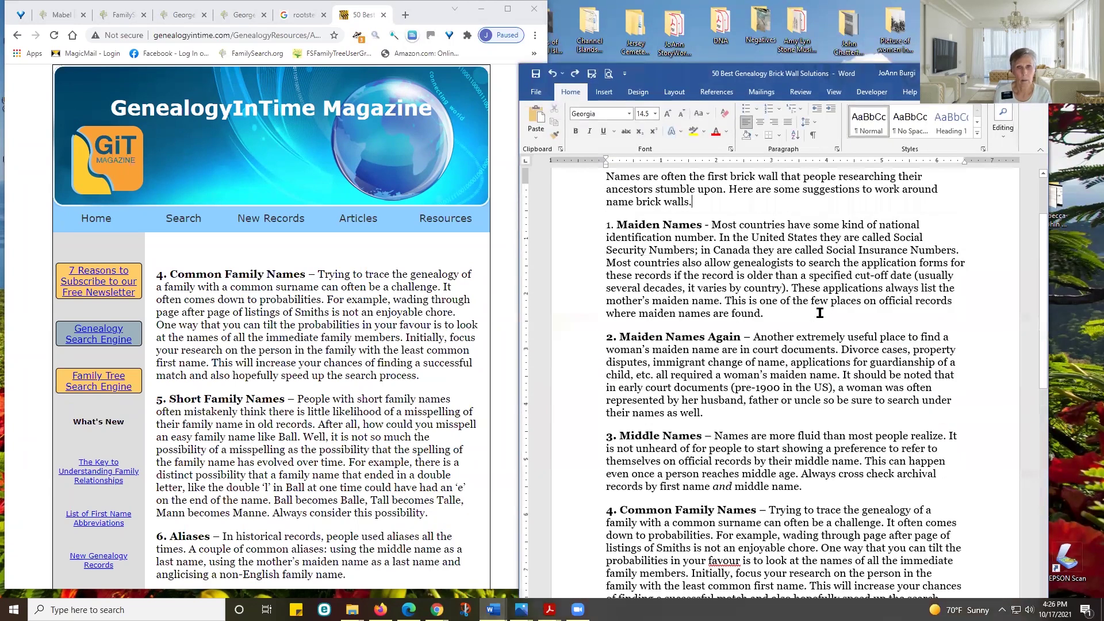
scroll(819, 312, "up", 3)
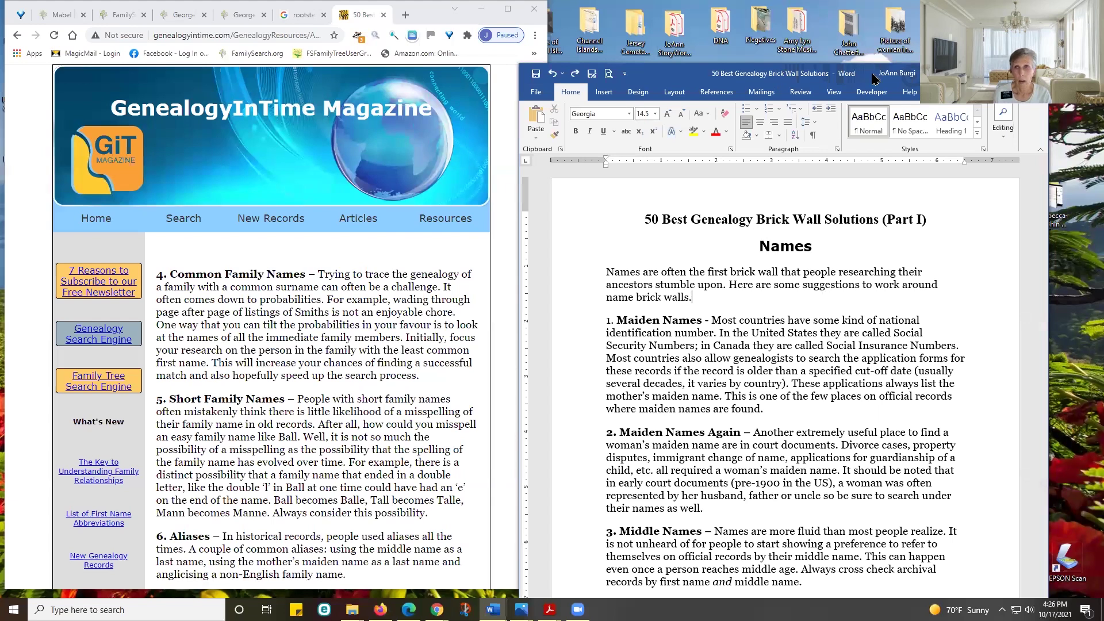
left_click_drag(780, 73, 821, 9)
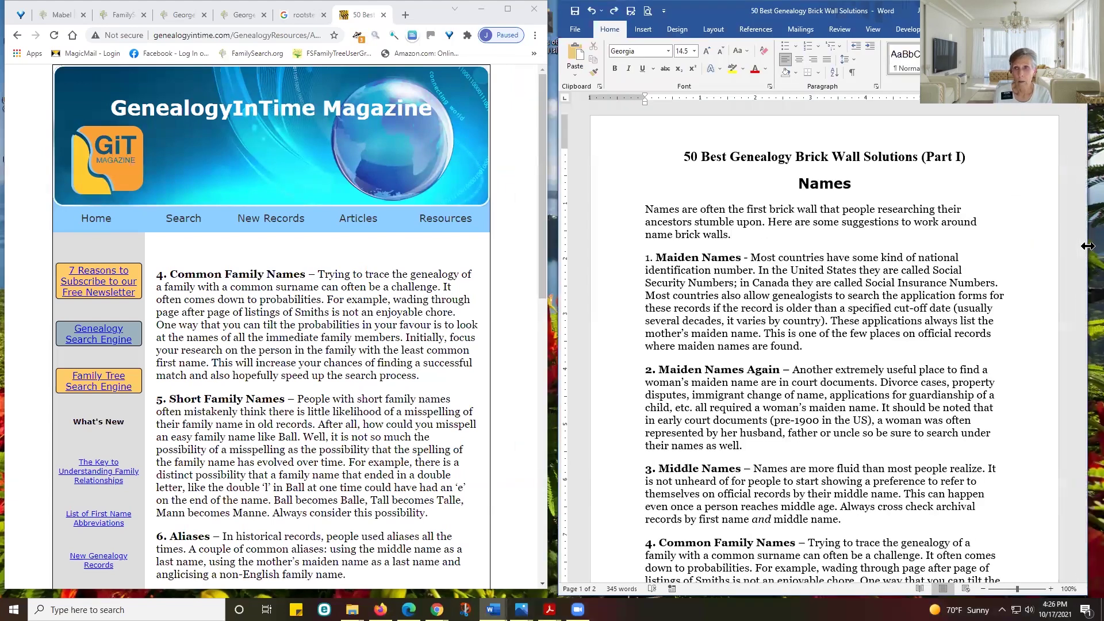
left_click_drag(1087, 246, 1099, 246)
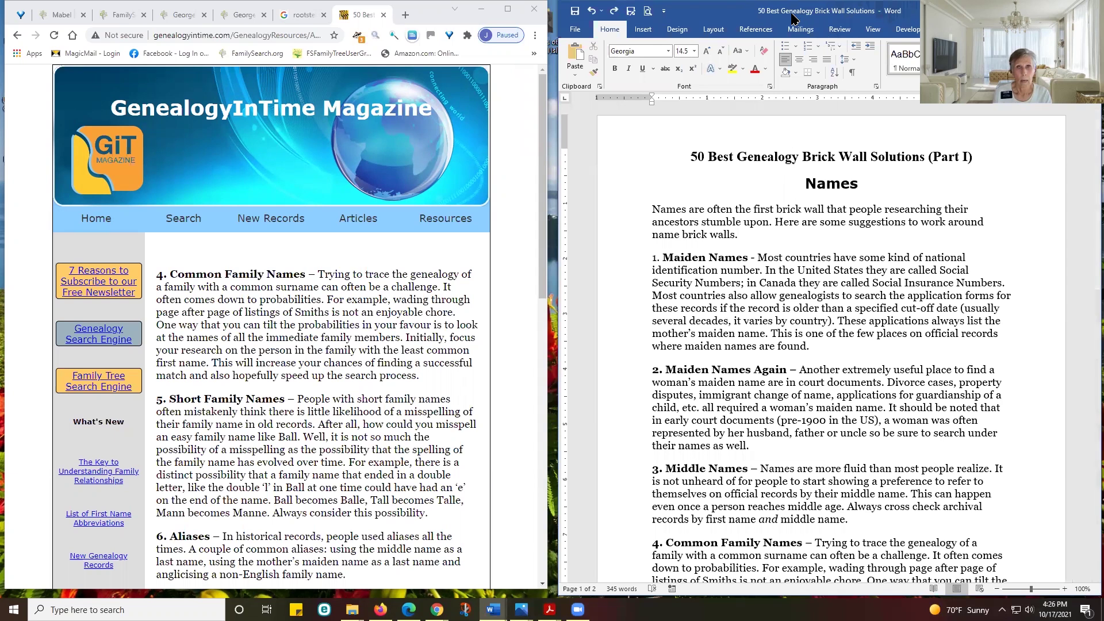
left_click_drag(792, 19, 787, 20)
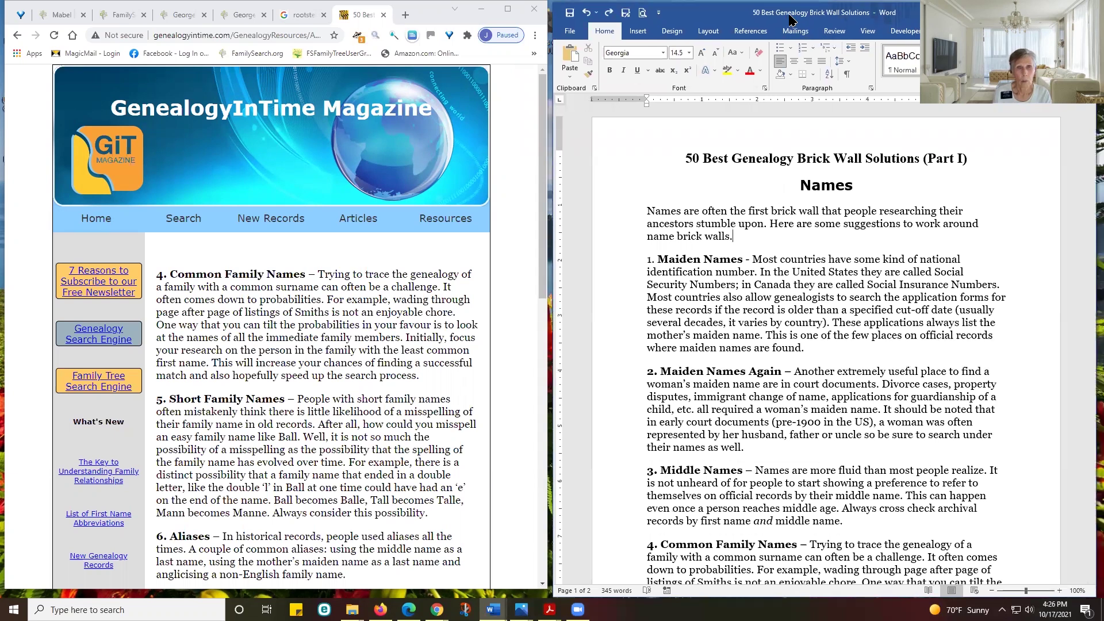
left_click(832, 204)
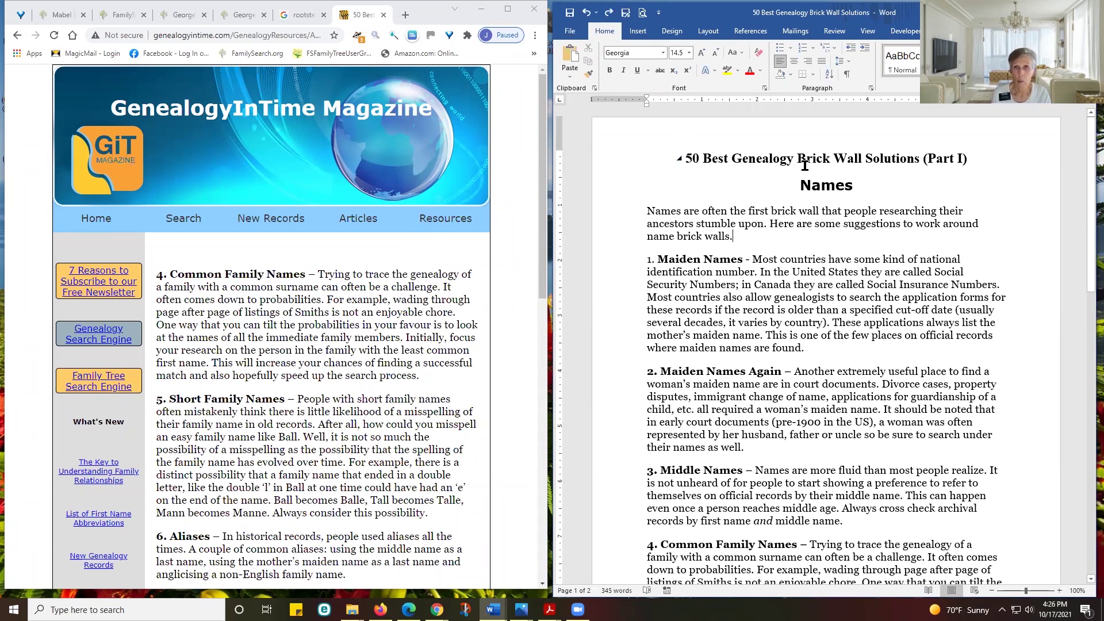
scroll(976, 204, "down", 5)
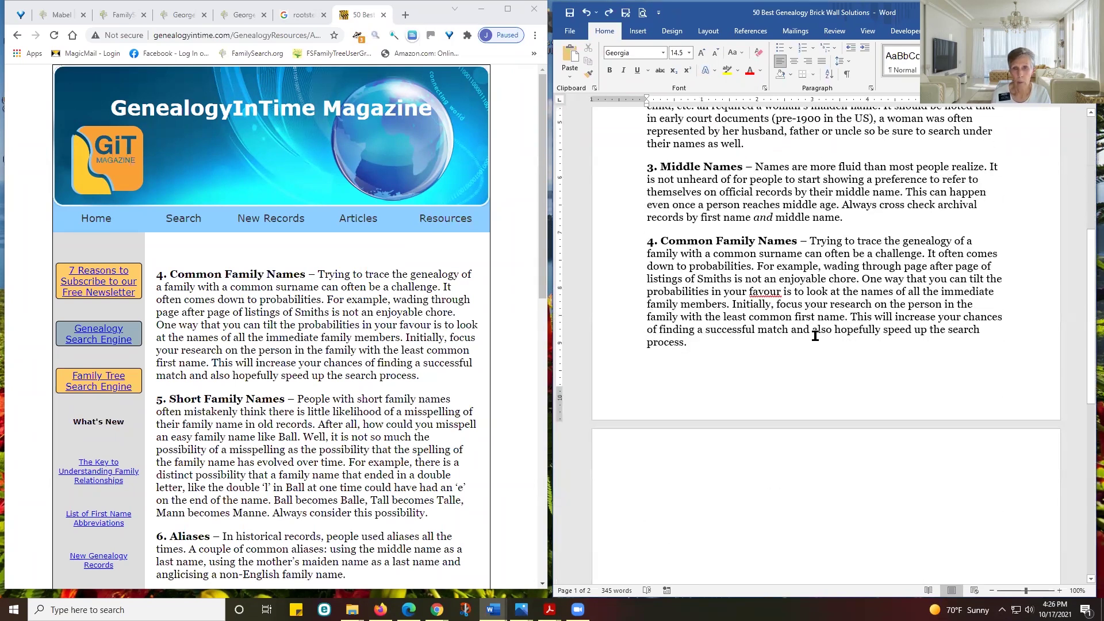
scroll(801, 302, "up", 5)
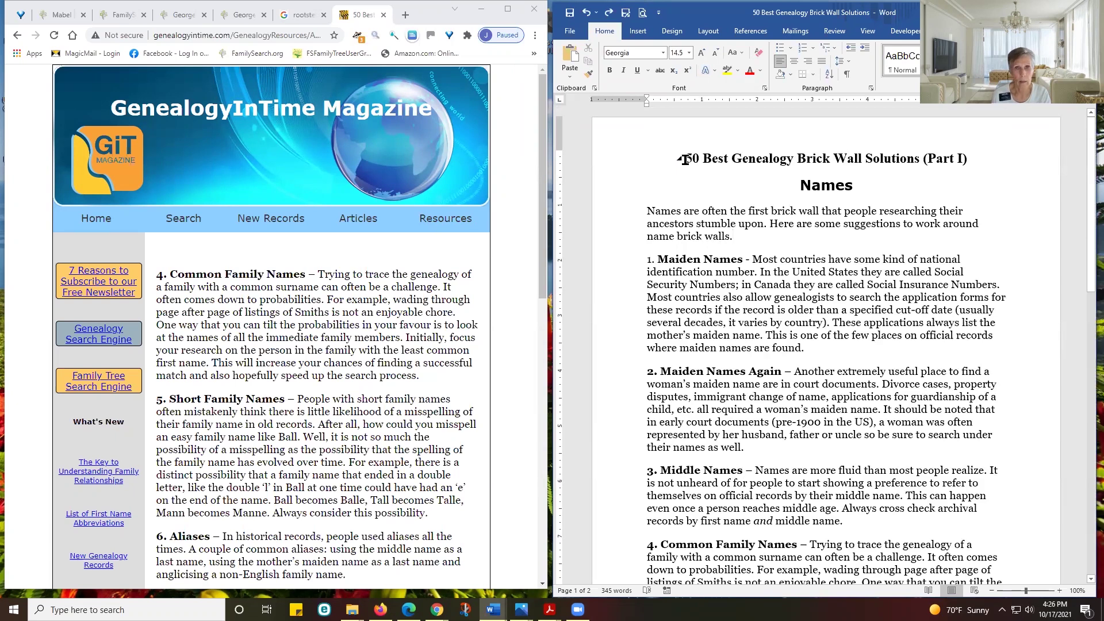
left_click_drag(684, 160, 963, 161)
left_click(963, 185)
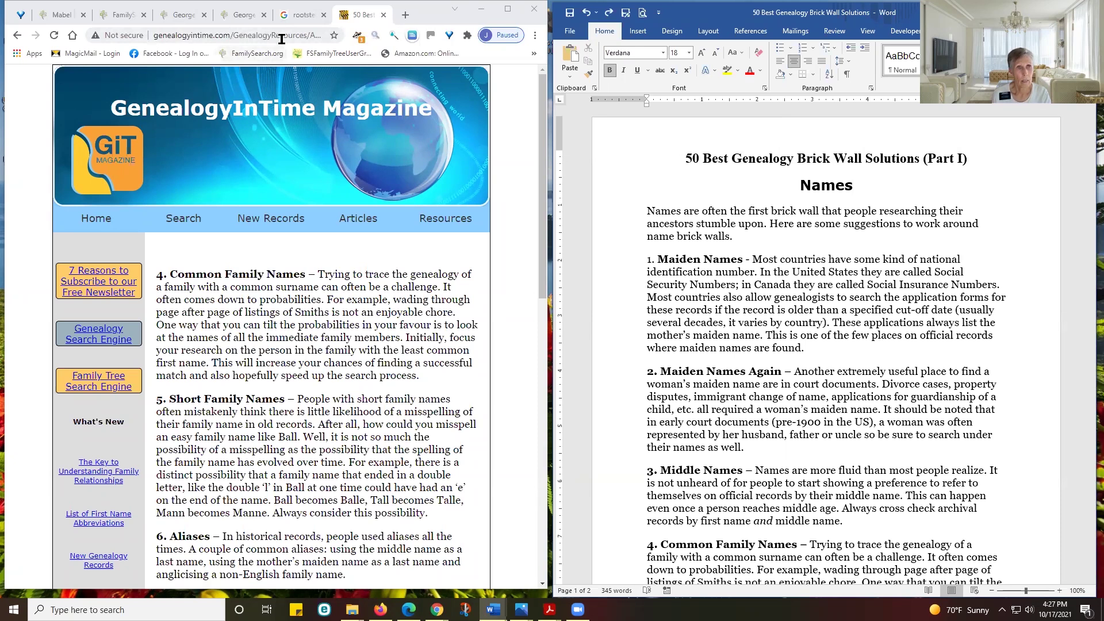
- Copy the GenealogyInTime article's address from Chrome, then select Word's title heading
left_click(154, 33)
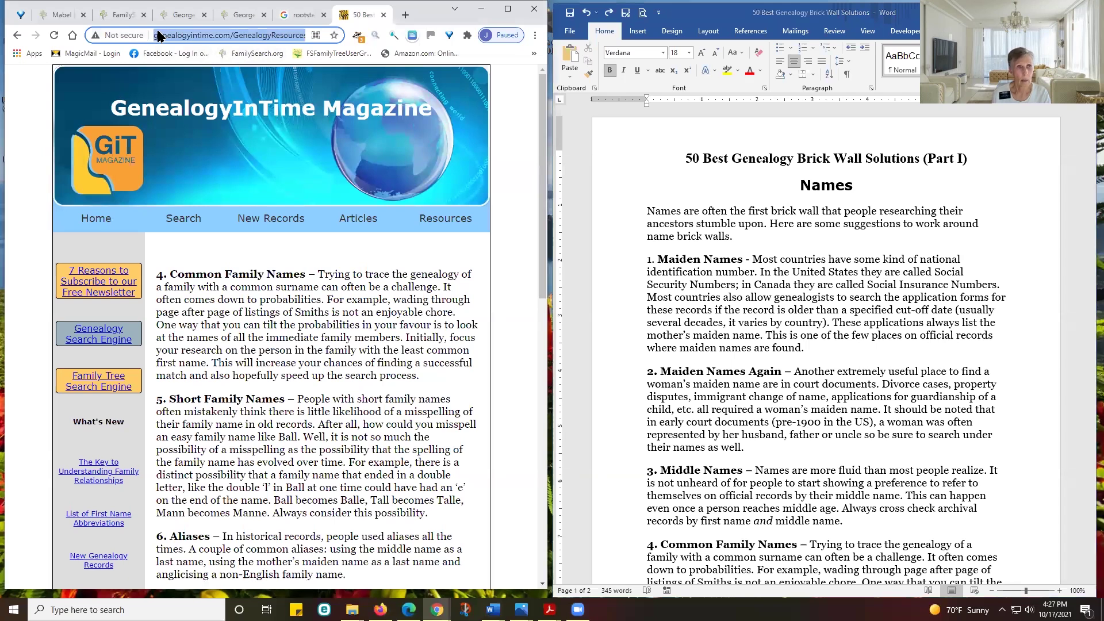
right_click(251, 41)
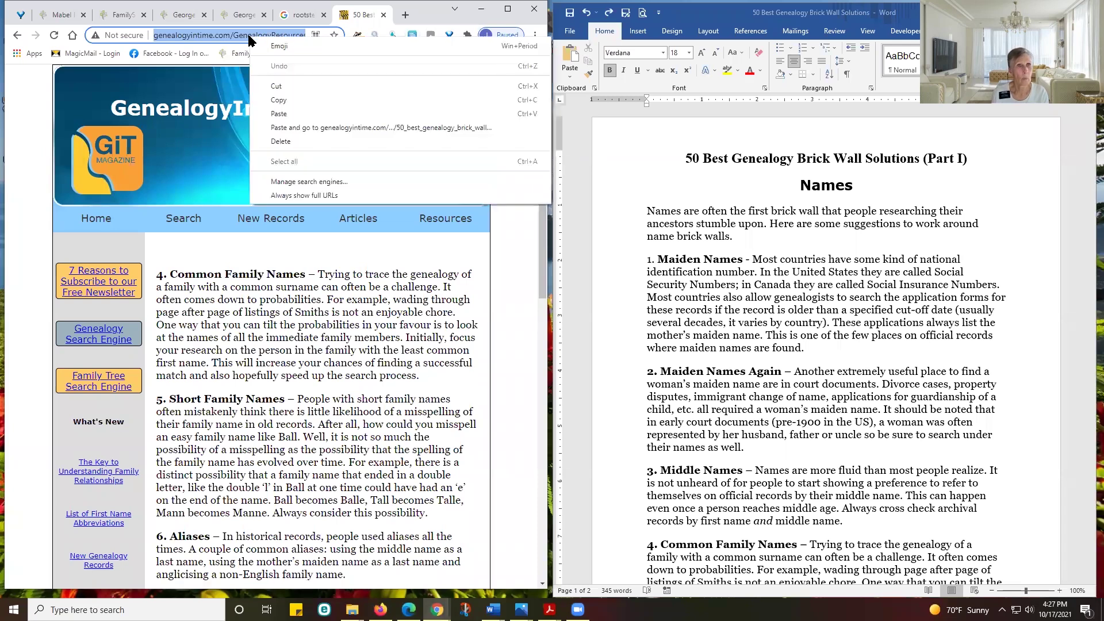
left_click(281, 101)
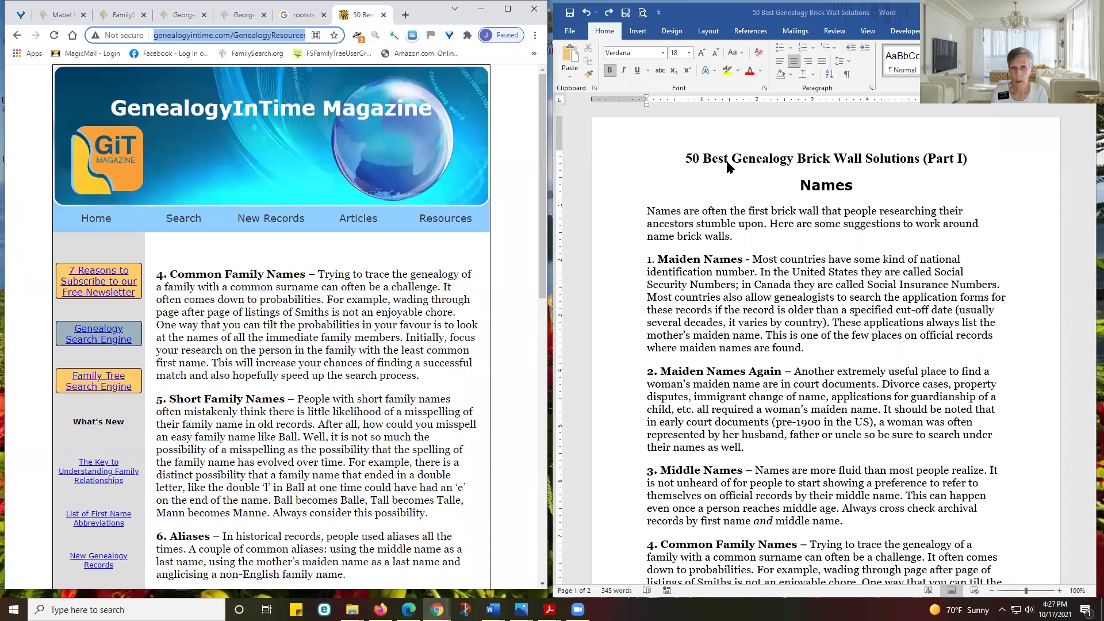
left_click(679, 148)
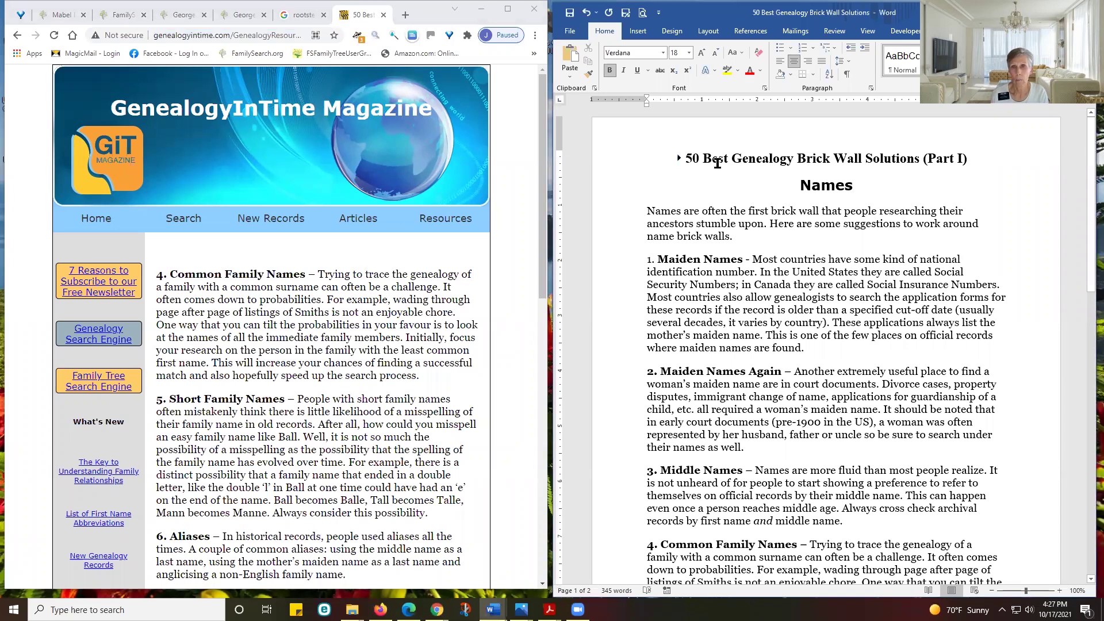
left_click_drag(687, 159, 968, 150)
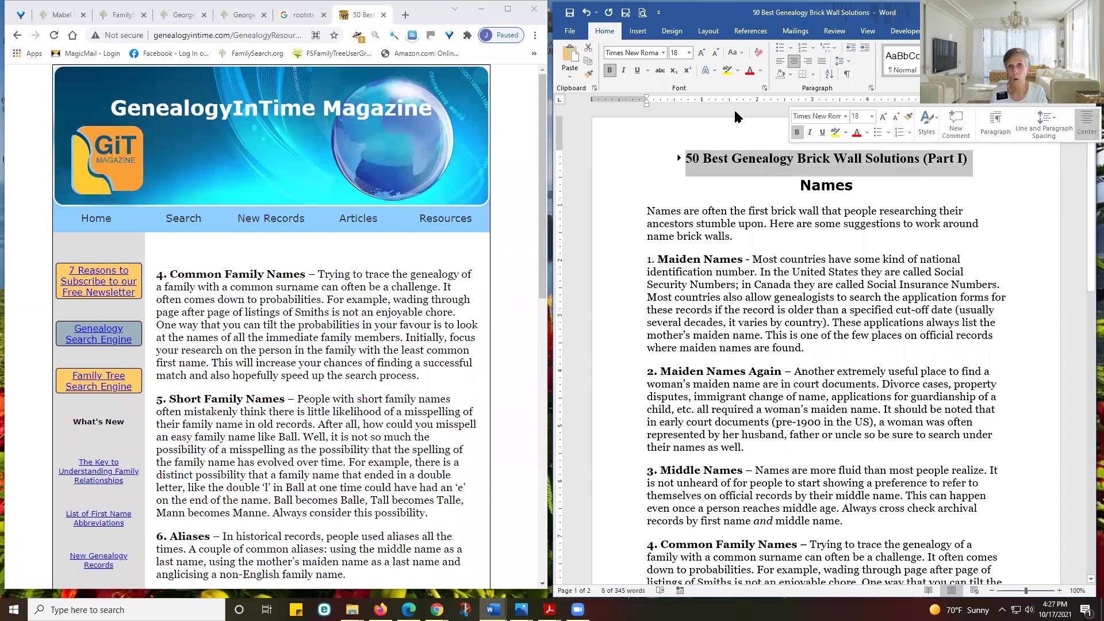
left_click(637, 31)
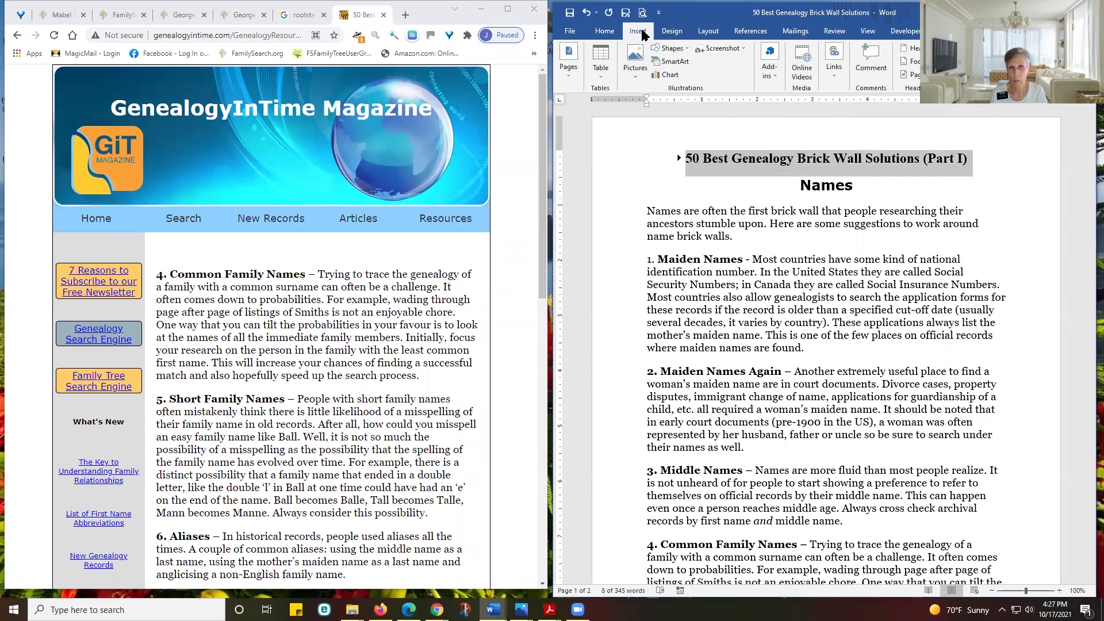
left_click(834, 68)
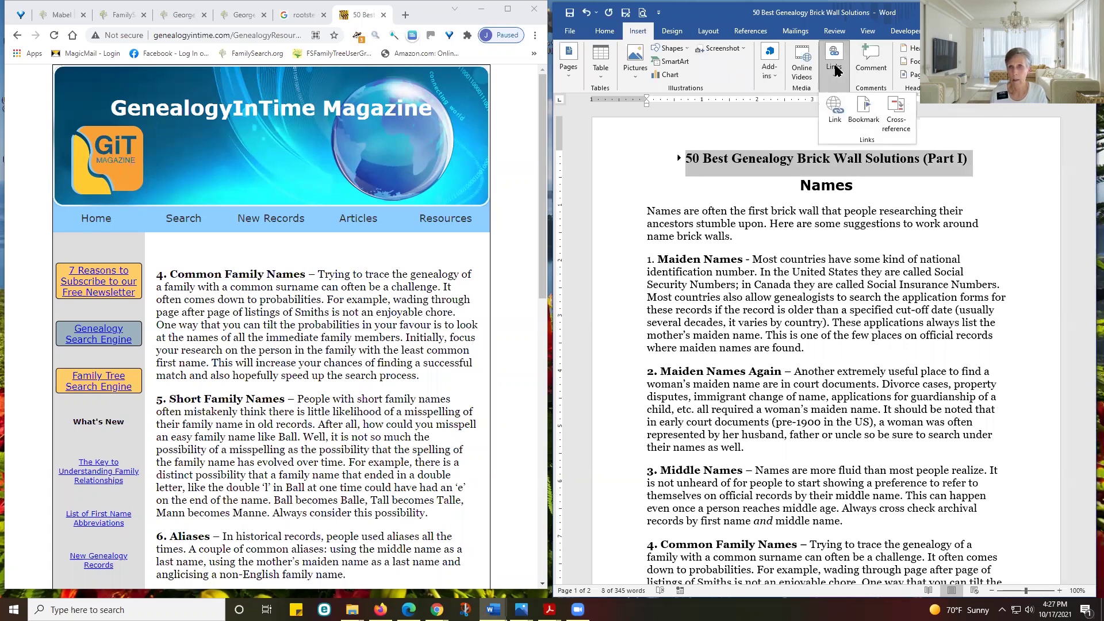
left_click(835, 105)
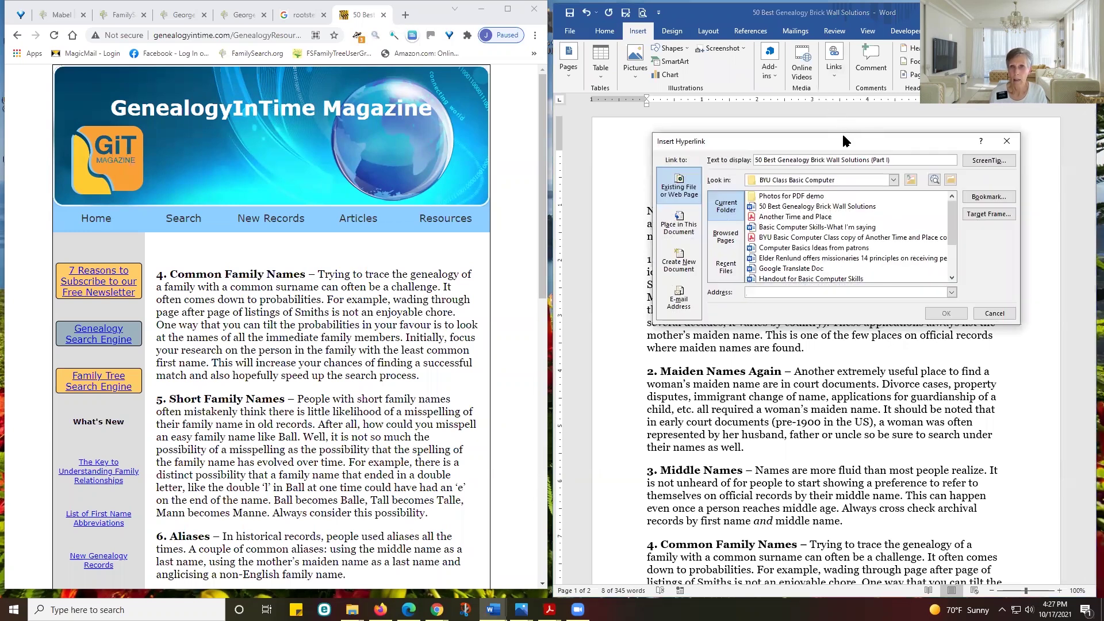
left_click_drag(843, 140, 836, 193)
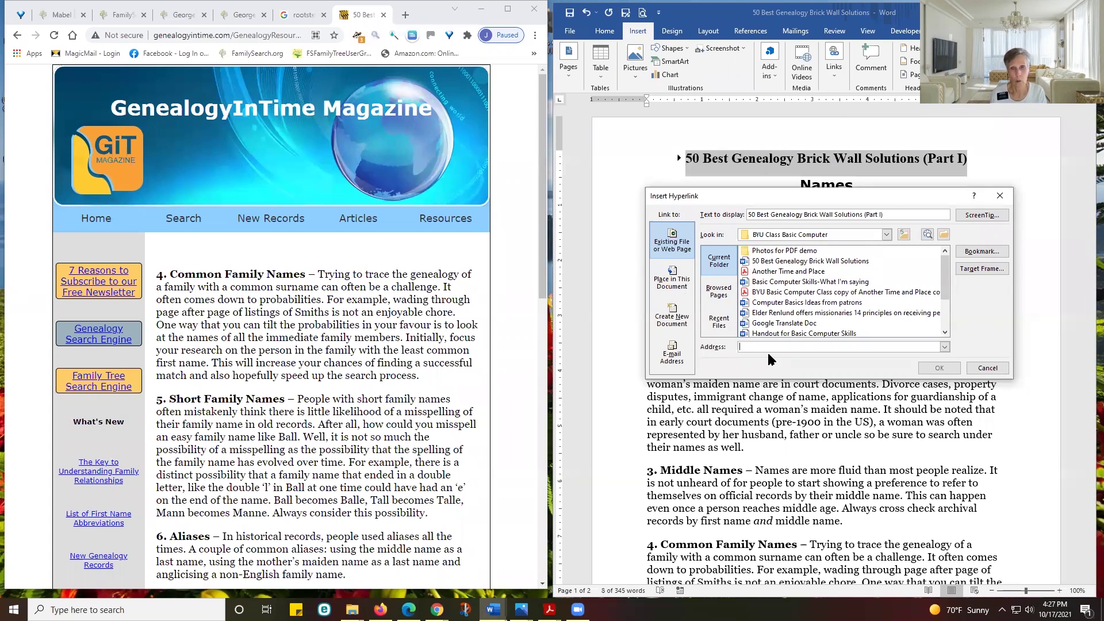
key("ctrl+v")
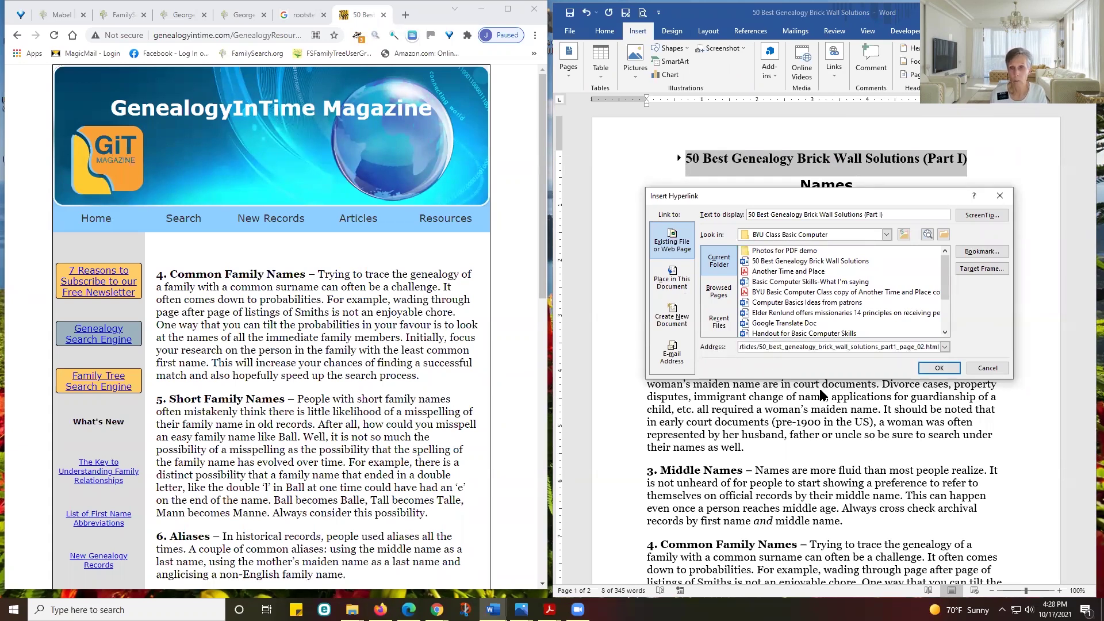
left_click(940, 371)
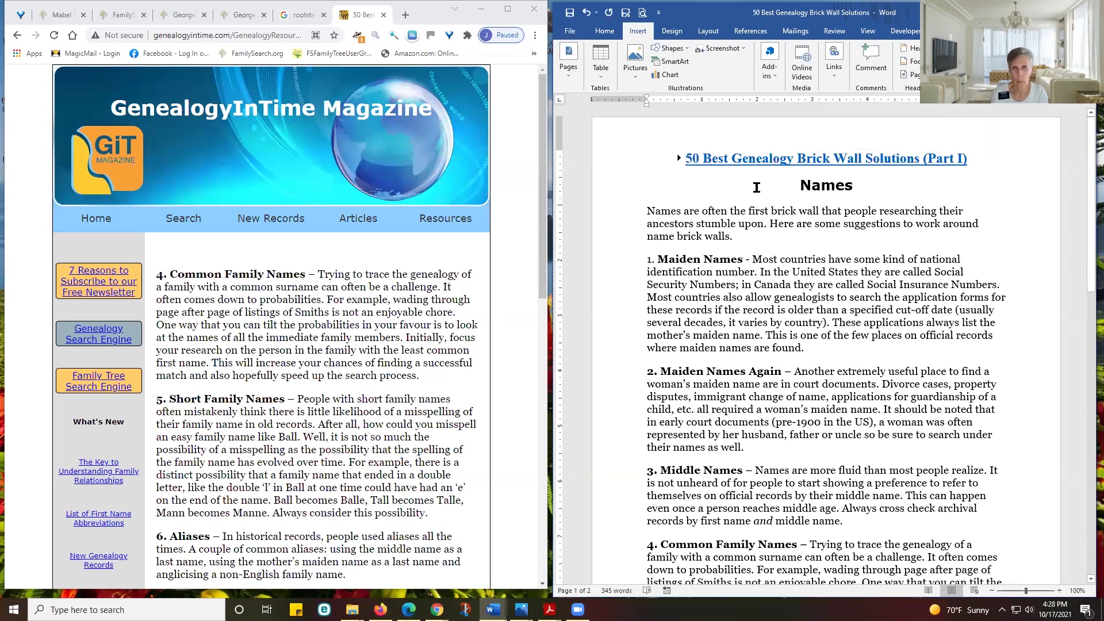
left_click(797, 156, "ctrl")
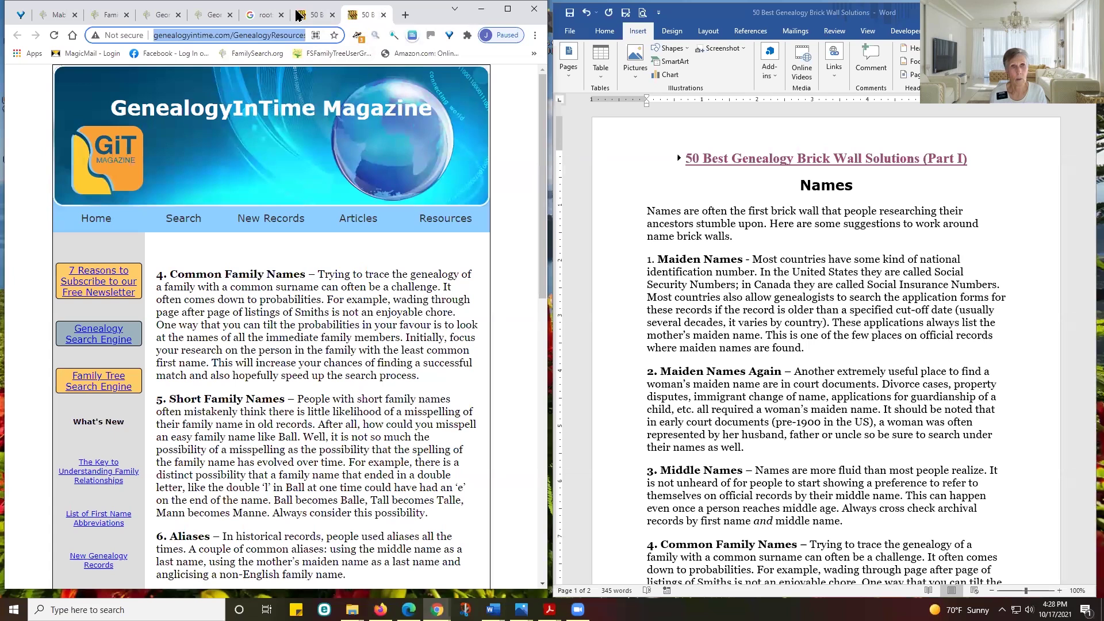
left_click(383, 15)
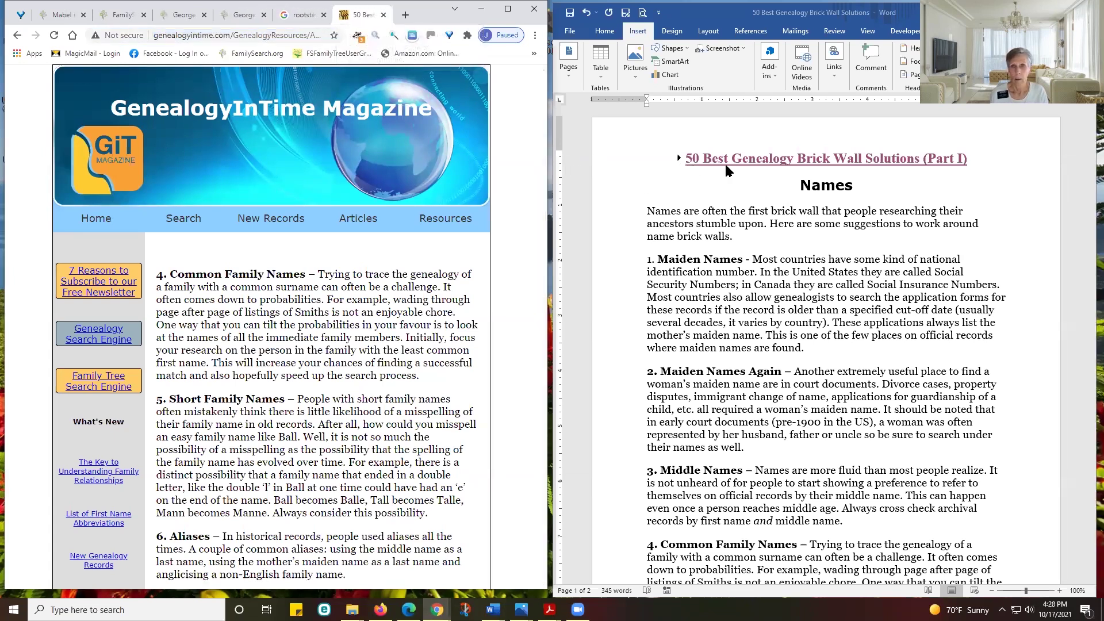
left_click(582, 12)
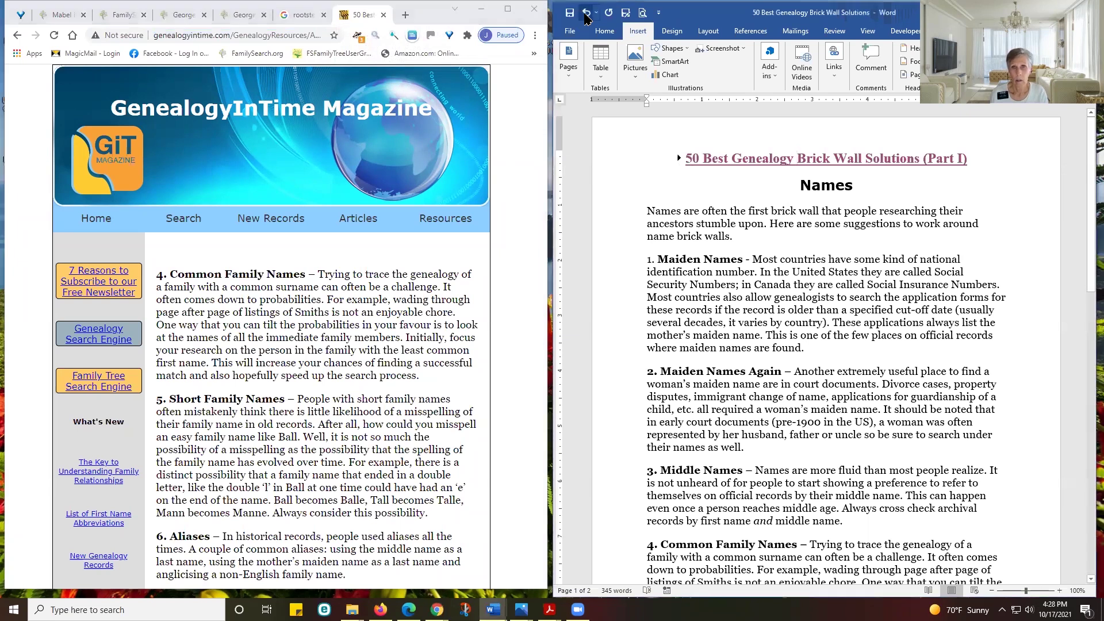
left_click(586, 13)
left_click(586, 12)
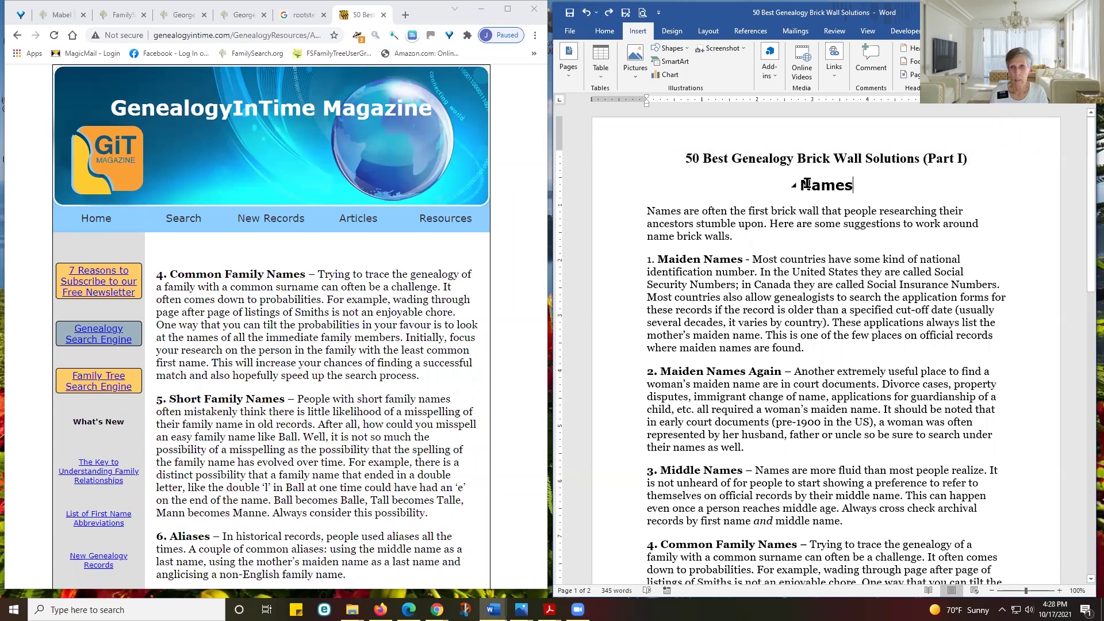
- Link the Names heading to the copied article address and test that the link opens
left_click_drag(805, 185, 852, 184)
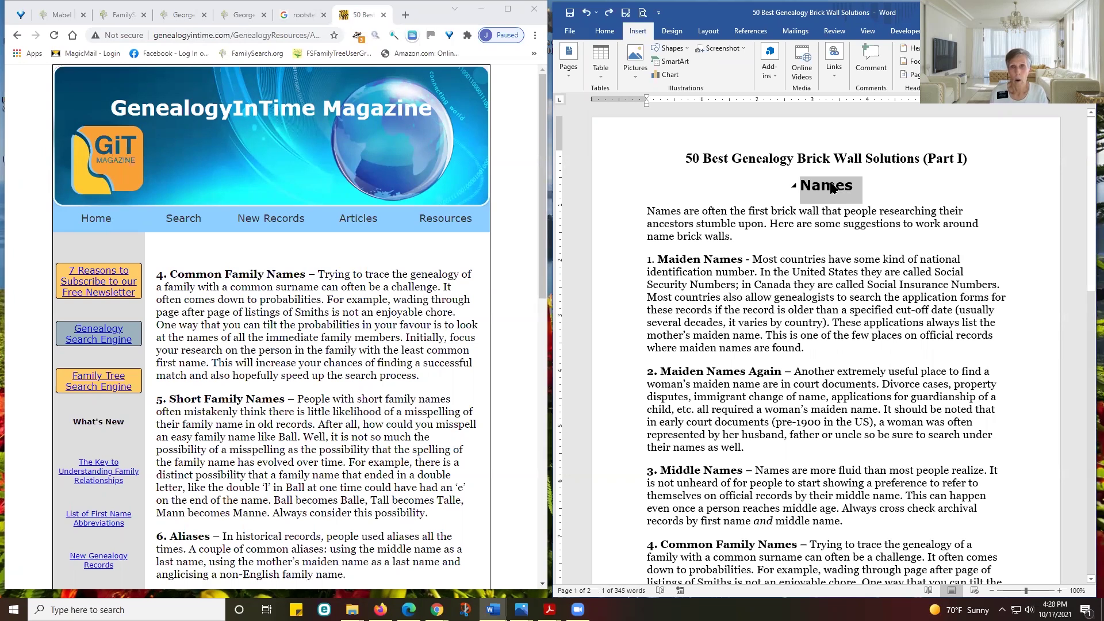
right_click(831, 187)
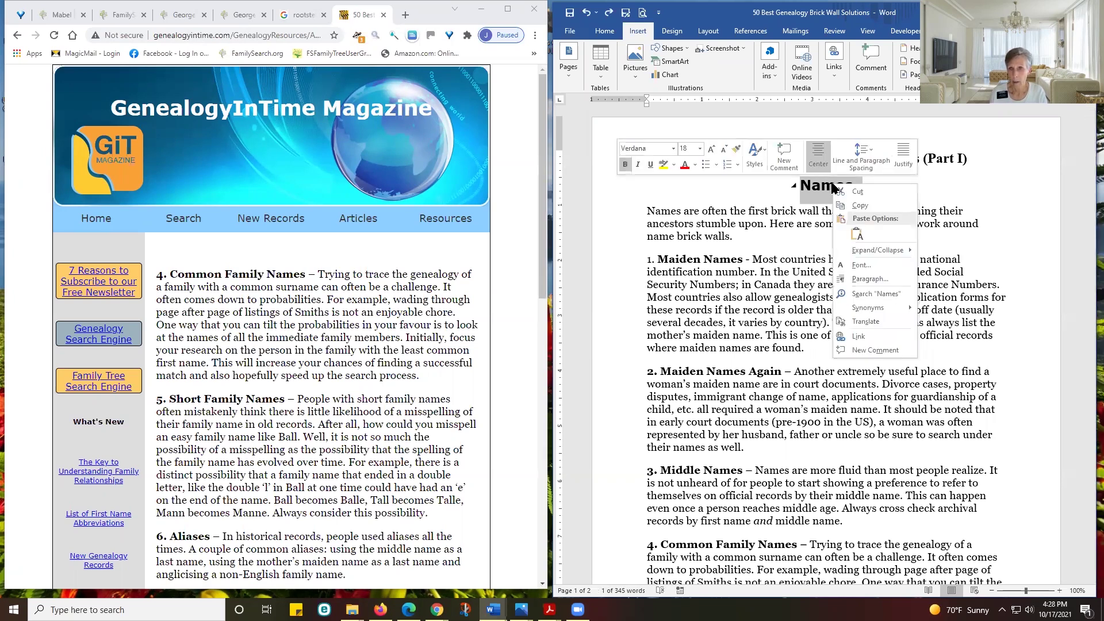
left_click(859, 337)
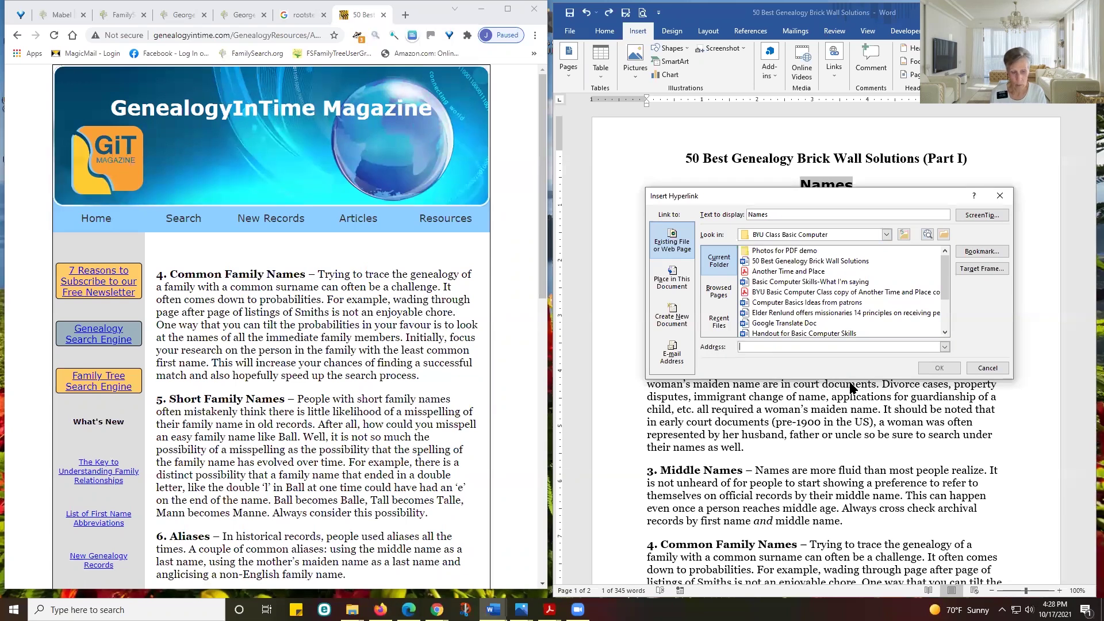
key("ctrl+v")
left_click(939, 368)
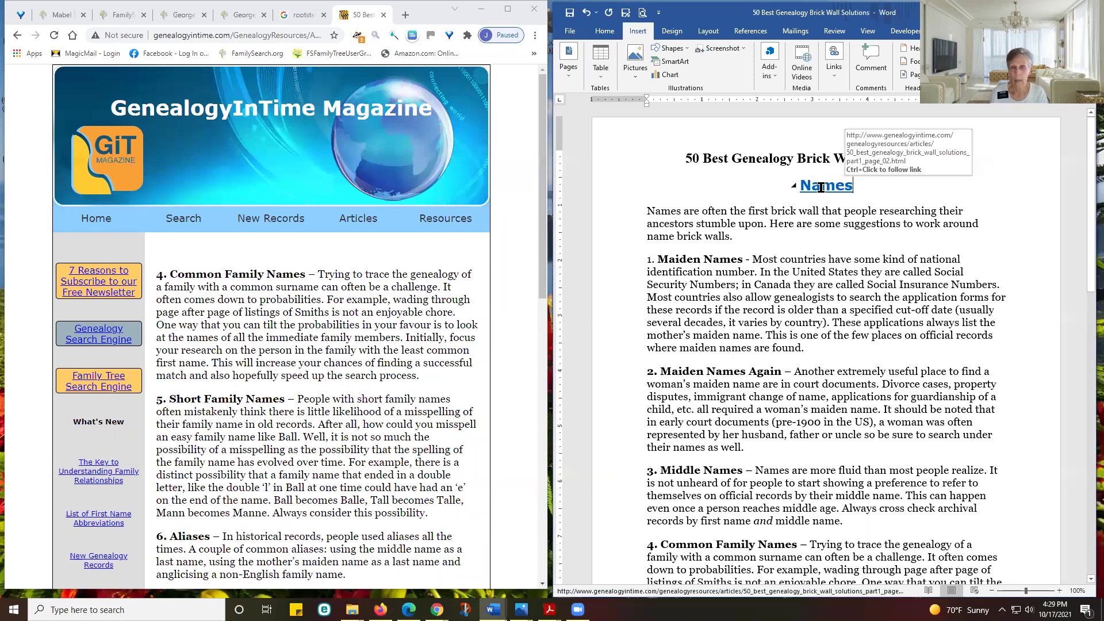
left_click(821, 187, "ctrl")
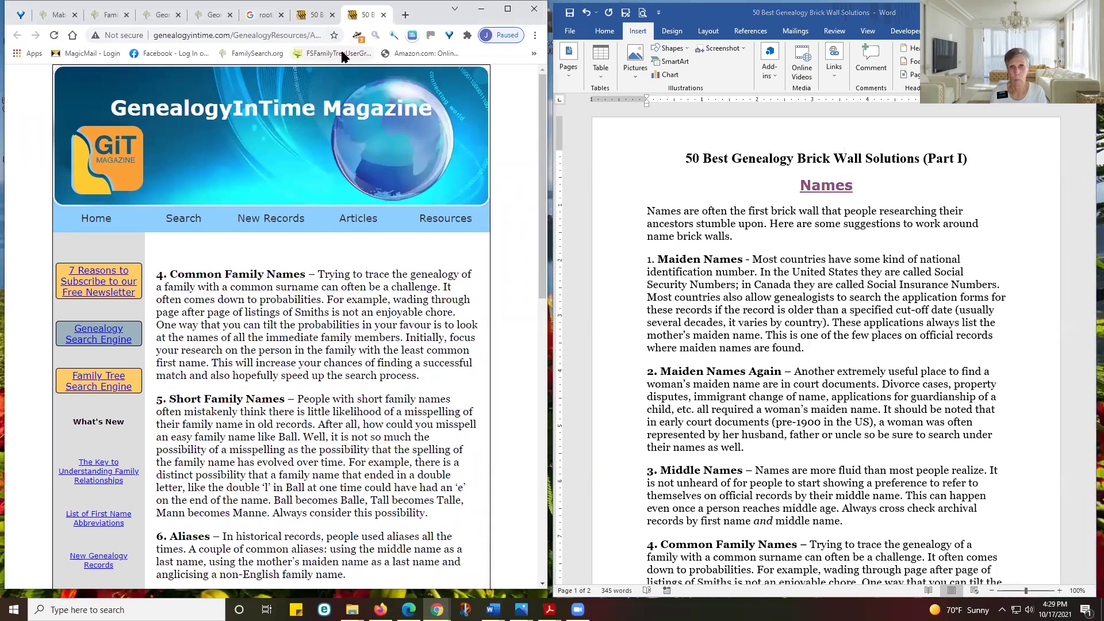
left_click(383, 15)
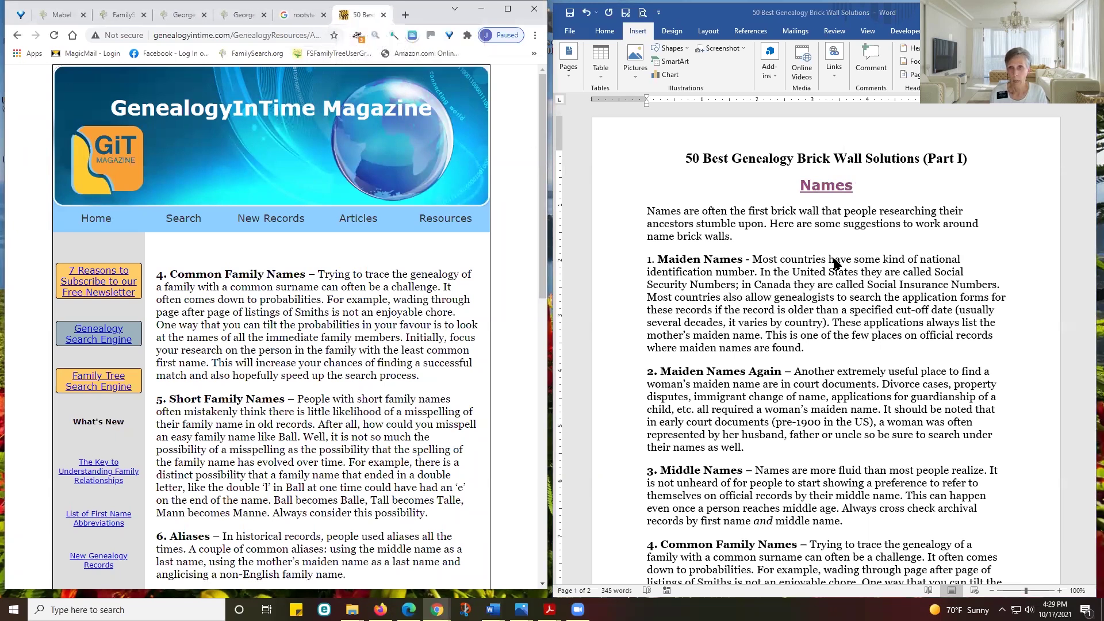
- Undo the link and the Common Family Names item, then paste the address below Middle Names
left_click(586, 13)
left_click(586, 12)
left_click(586, 13)
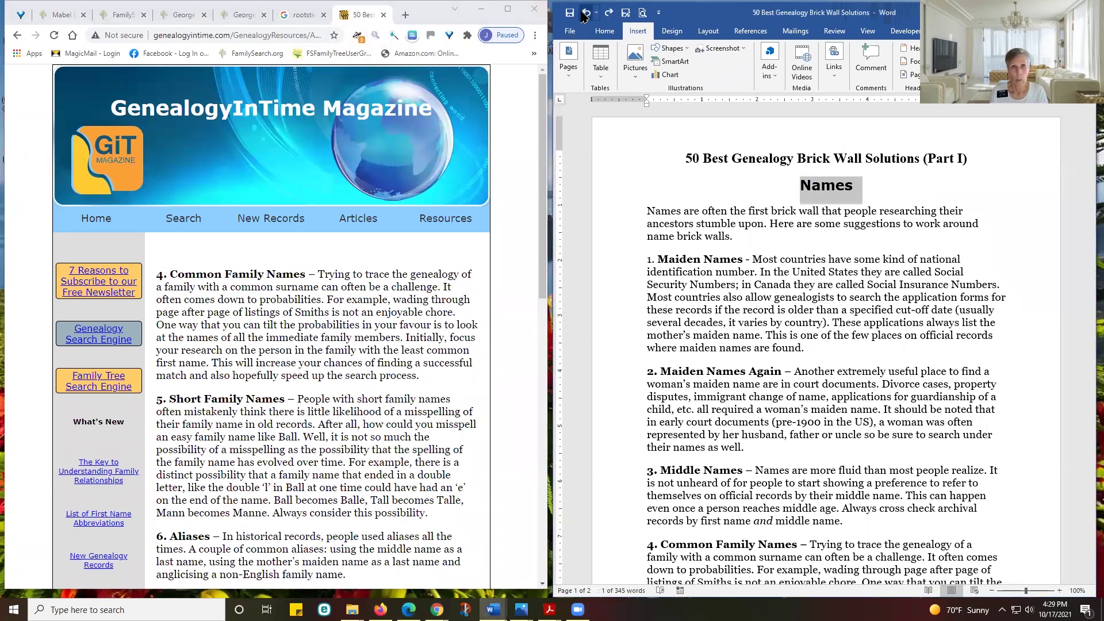
left_click(585, 12)
scroll(818, 257, "down", 5)
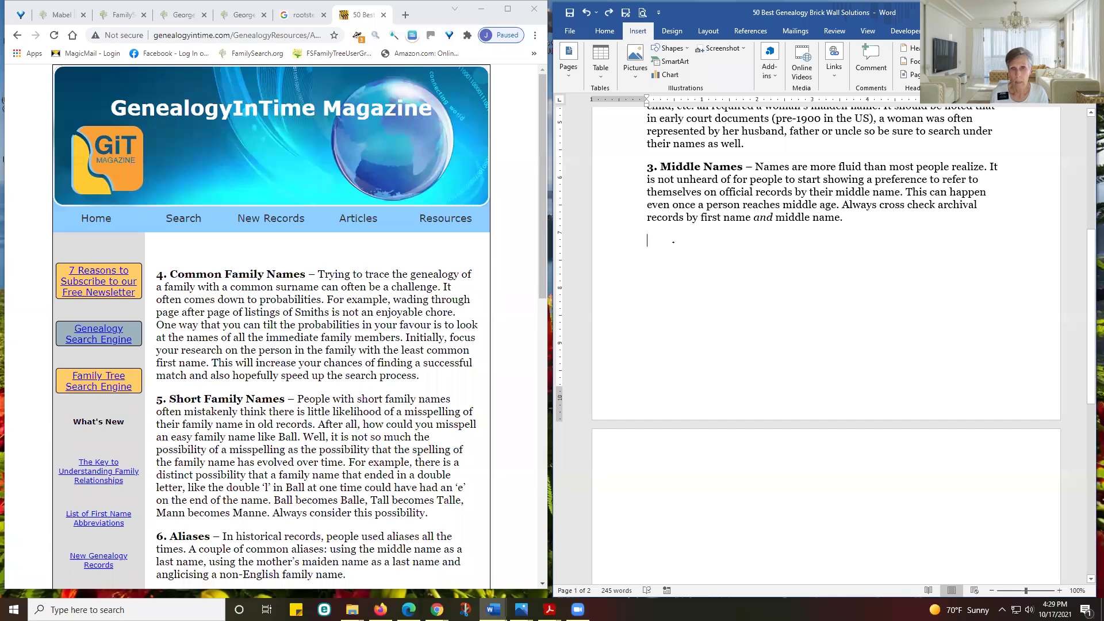
right_click(662, 245)
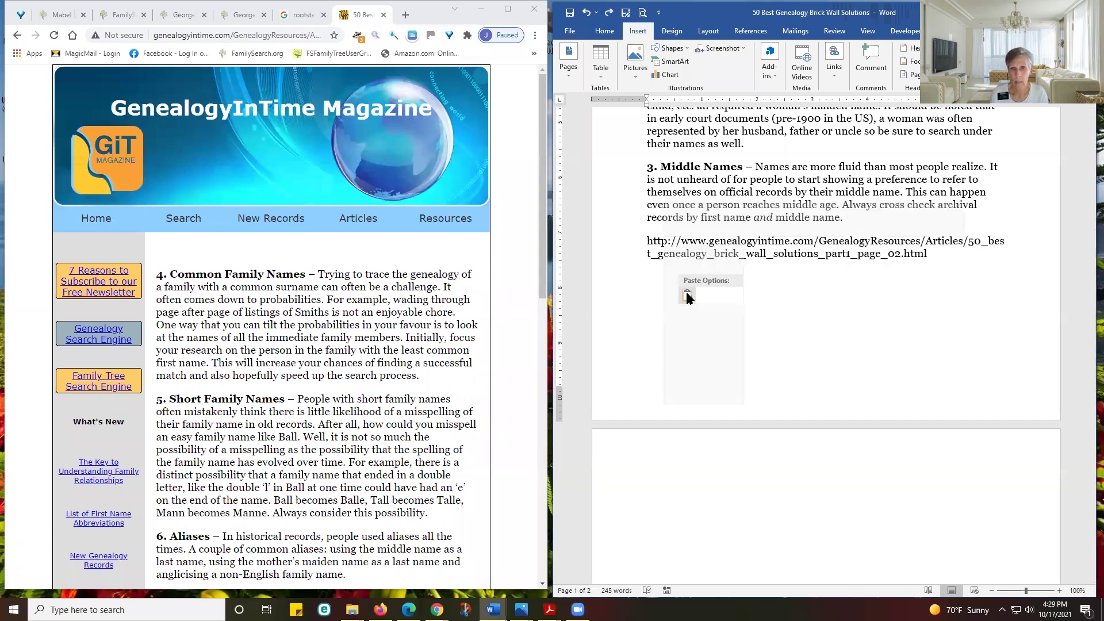
key("Escape")
key("ctrl+v")
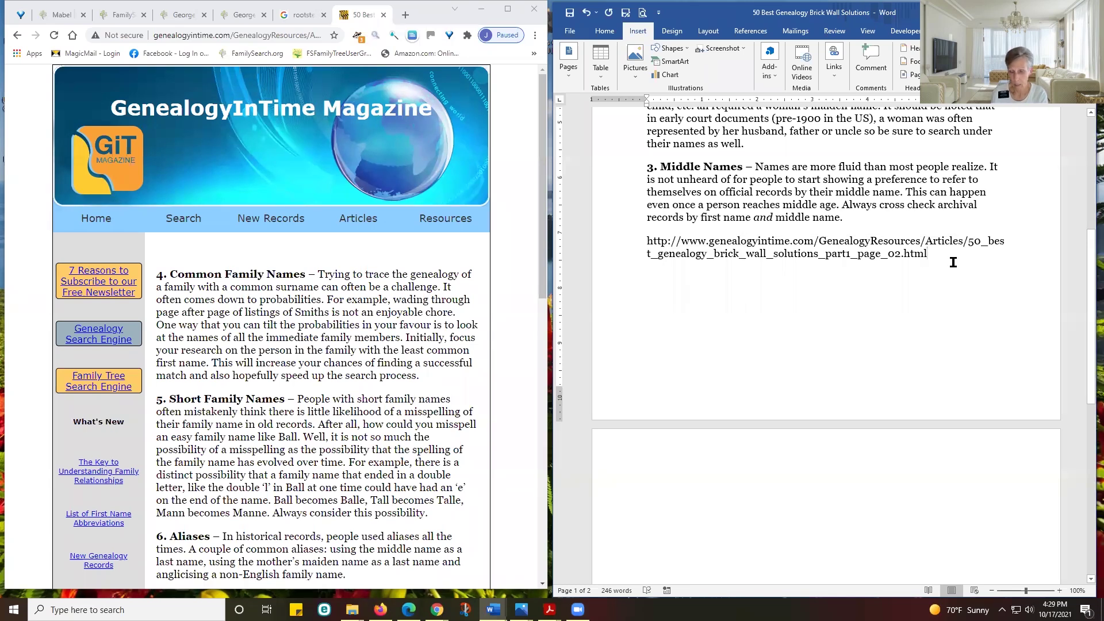
- Let Word auto-format the pasted GenealogyInTime address as a hyperlink, then select the whole link
key("Return")
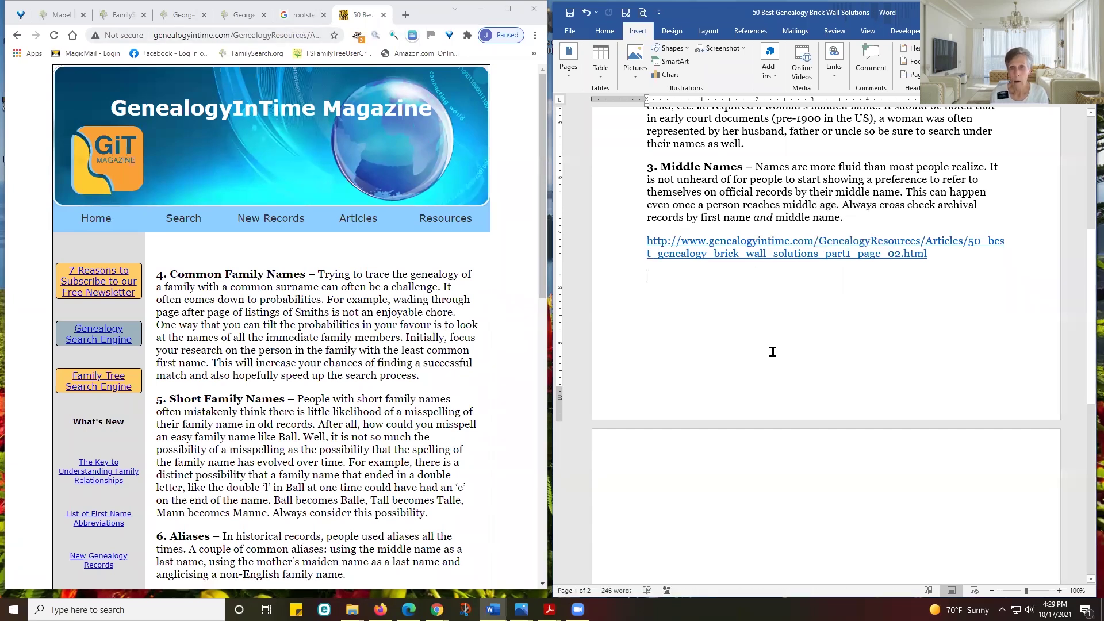
scroll(820, 373, "up", 1)
scroll(820, 372, "up", 1)
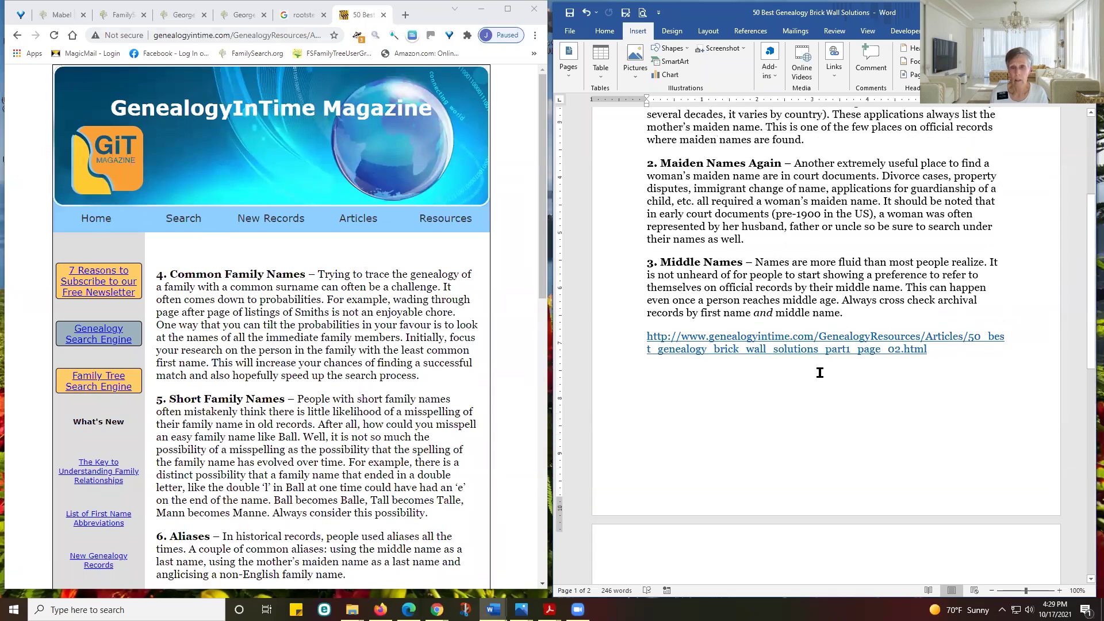
scroll(820, 372, "up", 1)
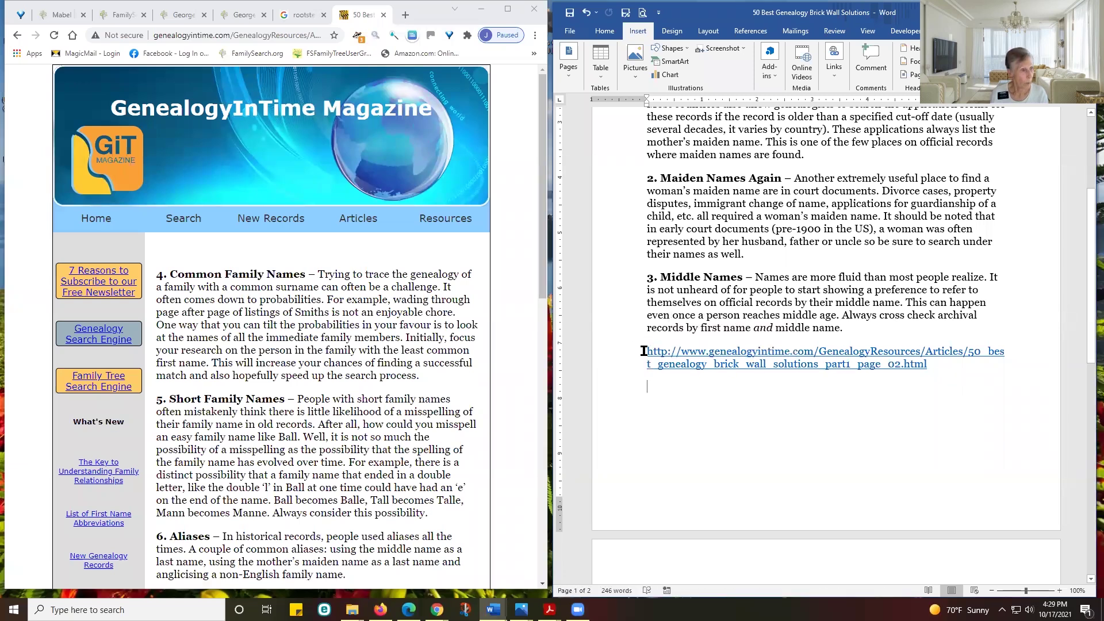
left_click_drag(645, 351, 954, 366)
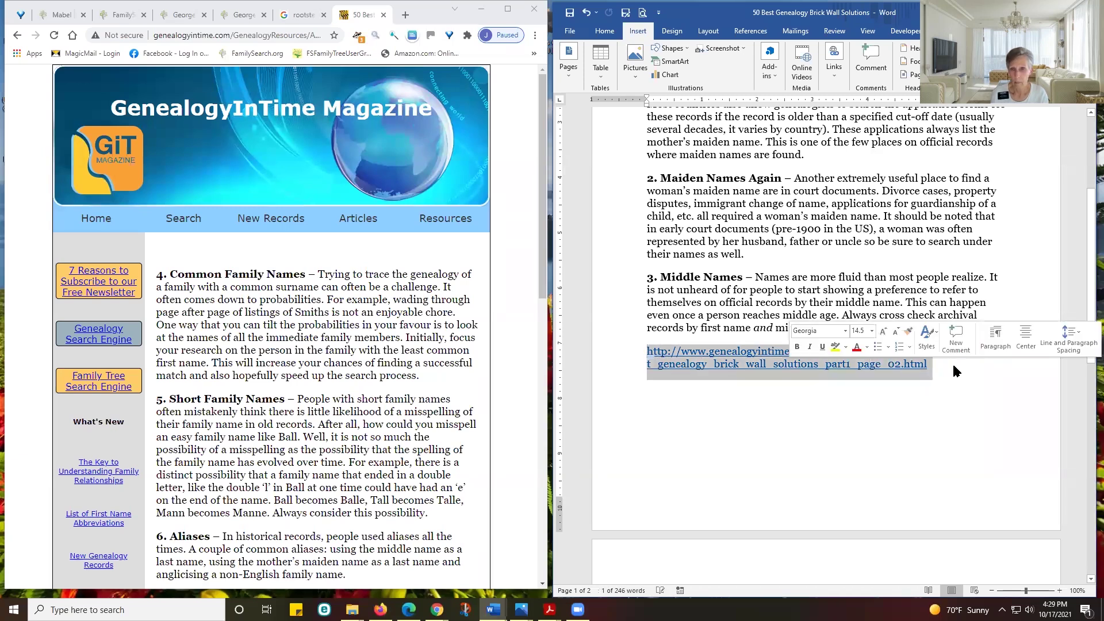
- Change the GenealogyInTime hyperlink's display text to 'Brick Wall Solutions' in Edit Hyperlink
right_click(736, 357)
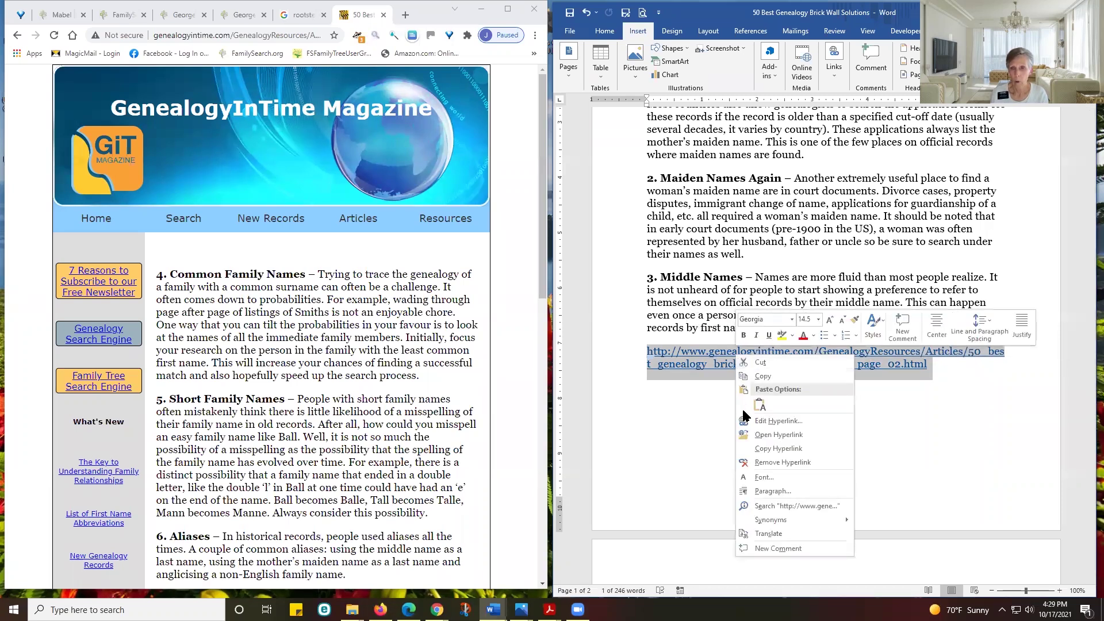
left_click(779, 422)
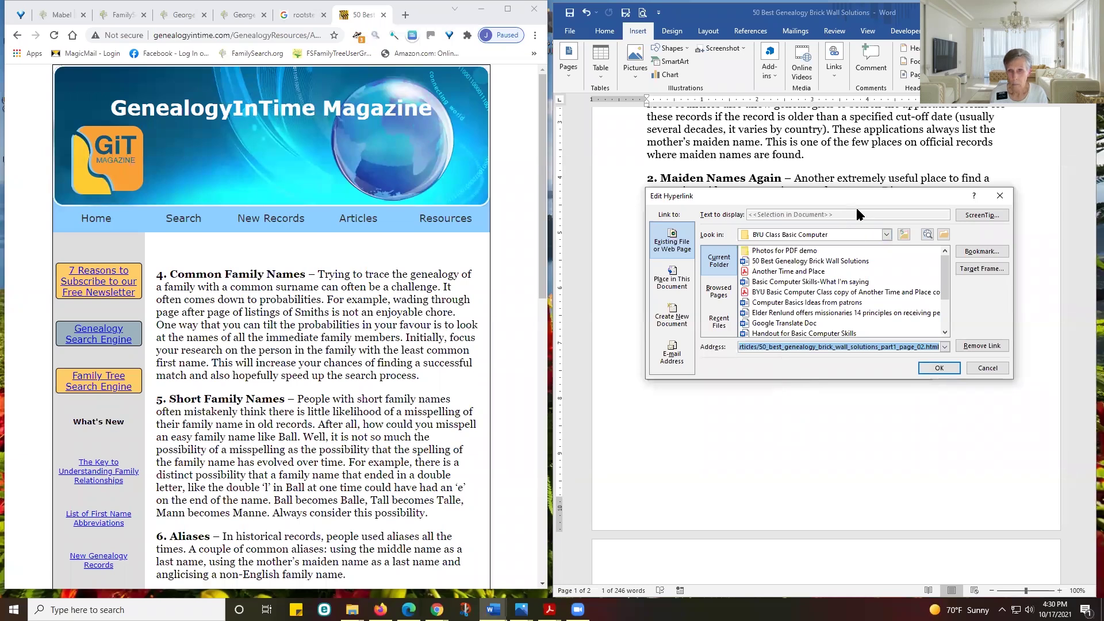
left_click(999, 196)
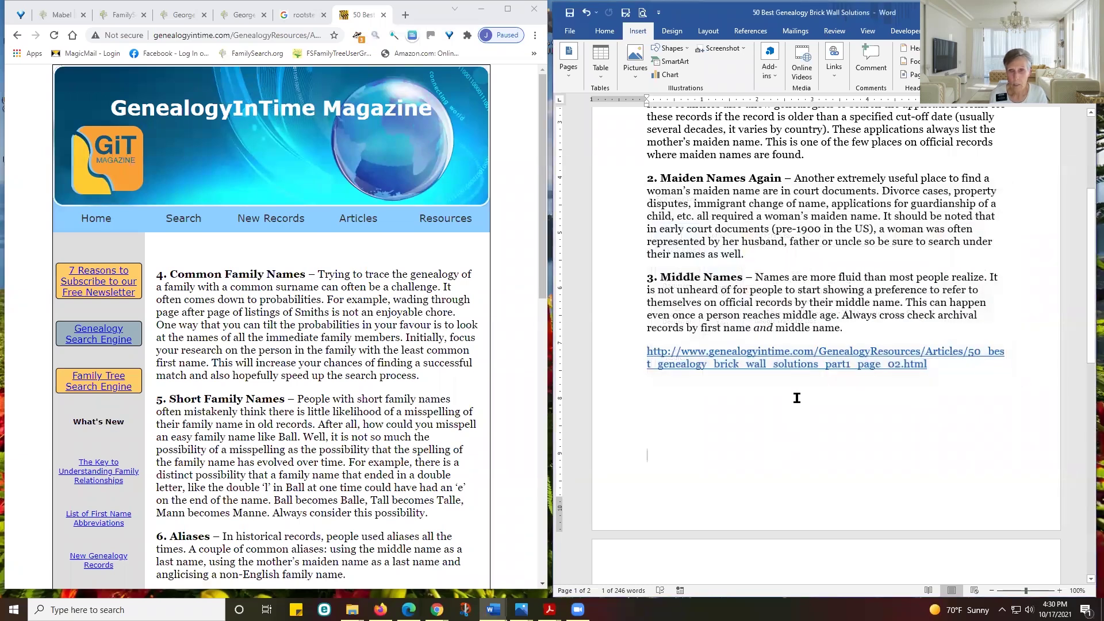
right_click(837, 357)
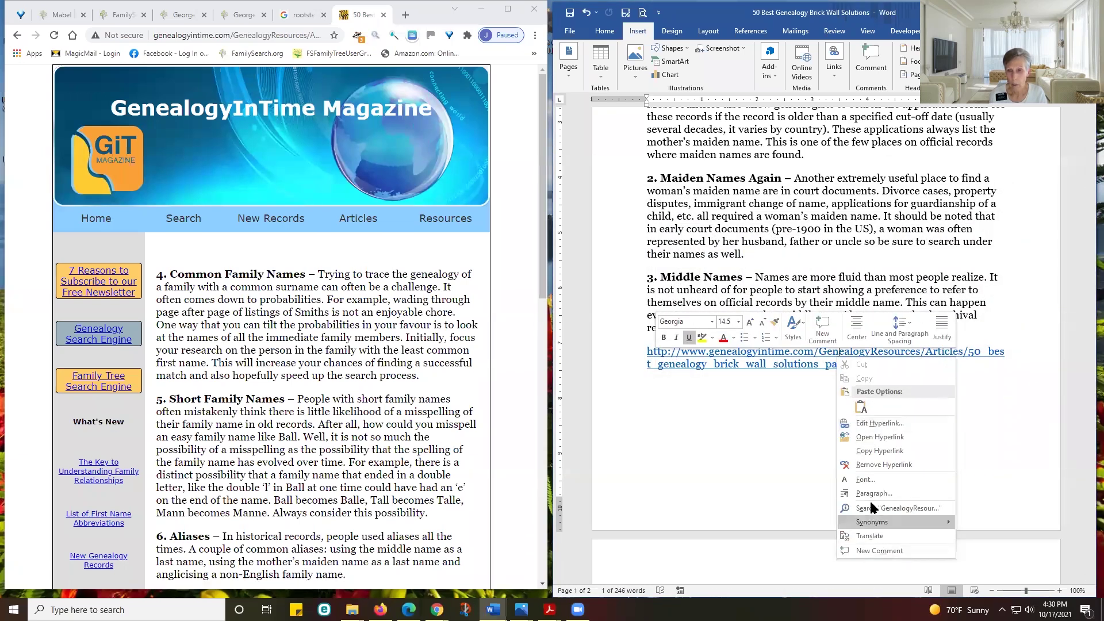
left_click(871, 424)
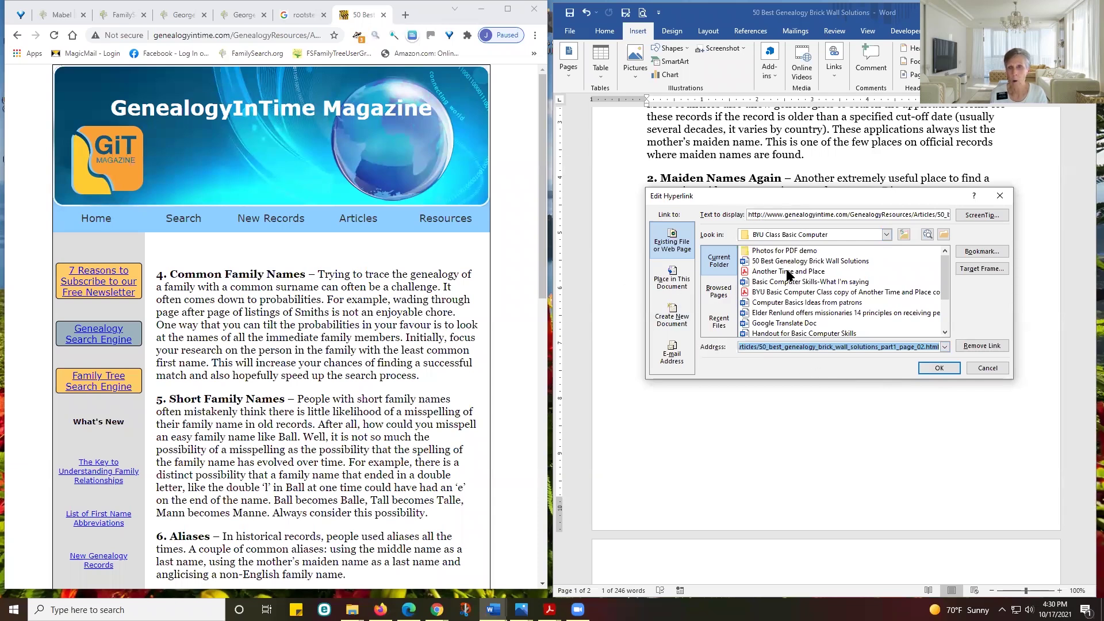
left_click_drag(747, 213, 1052, 251)
key("BackSpace")
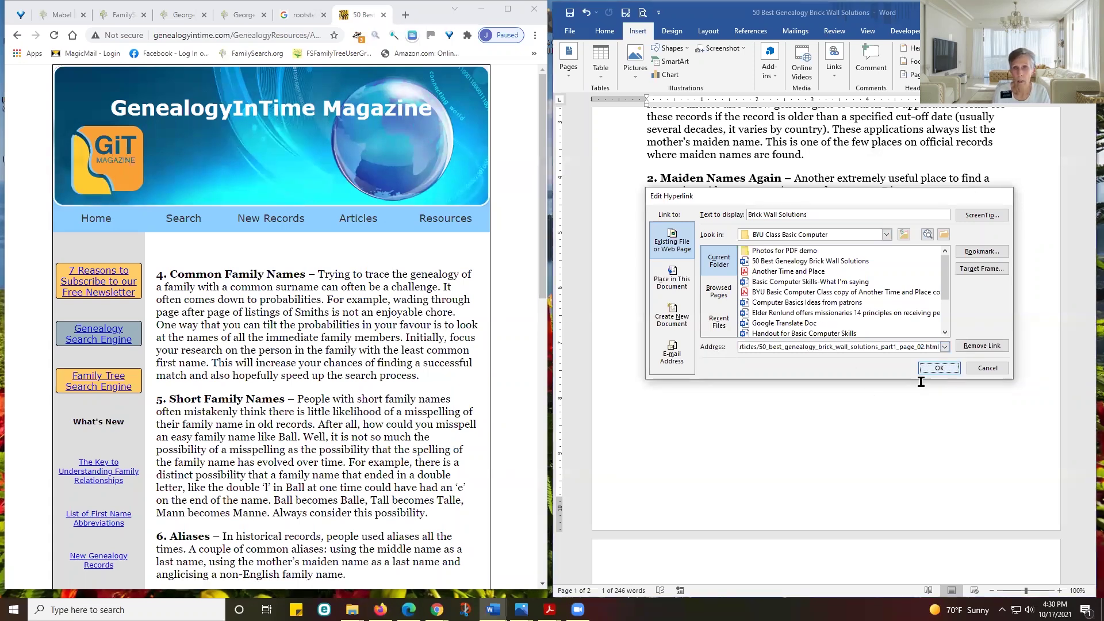
left_click(944, 367)
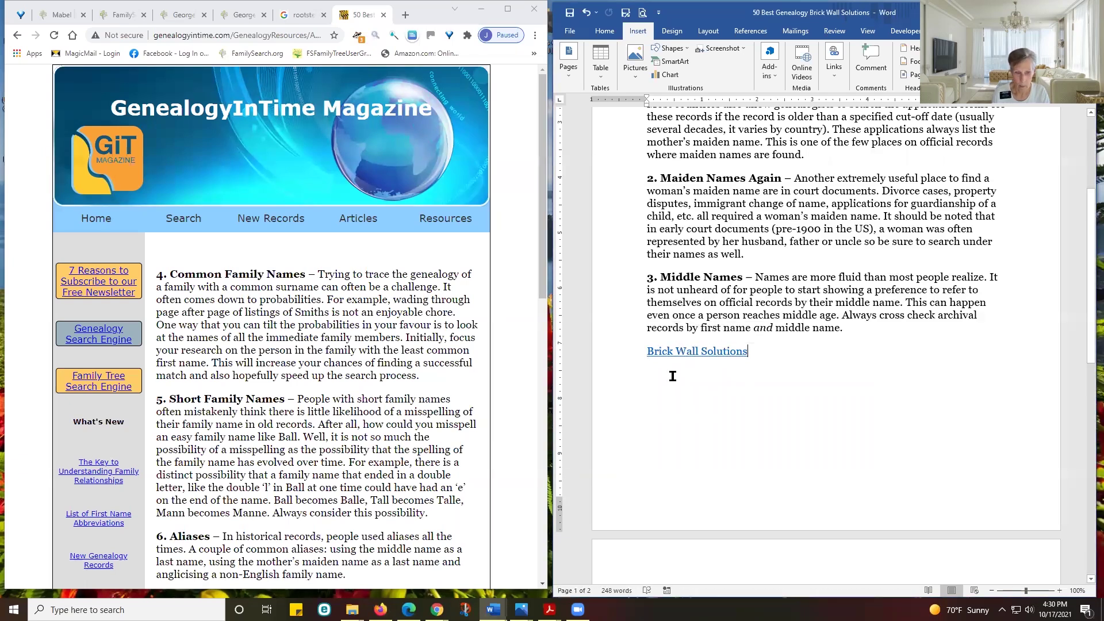
- Follow the Brick Wall Solutions hyperlink to open the article in Chrome, then switch to the FamilySearch person page
left_click(689, 347, "ctrl")
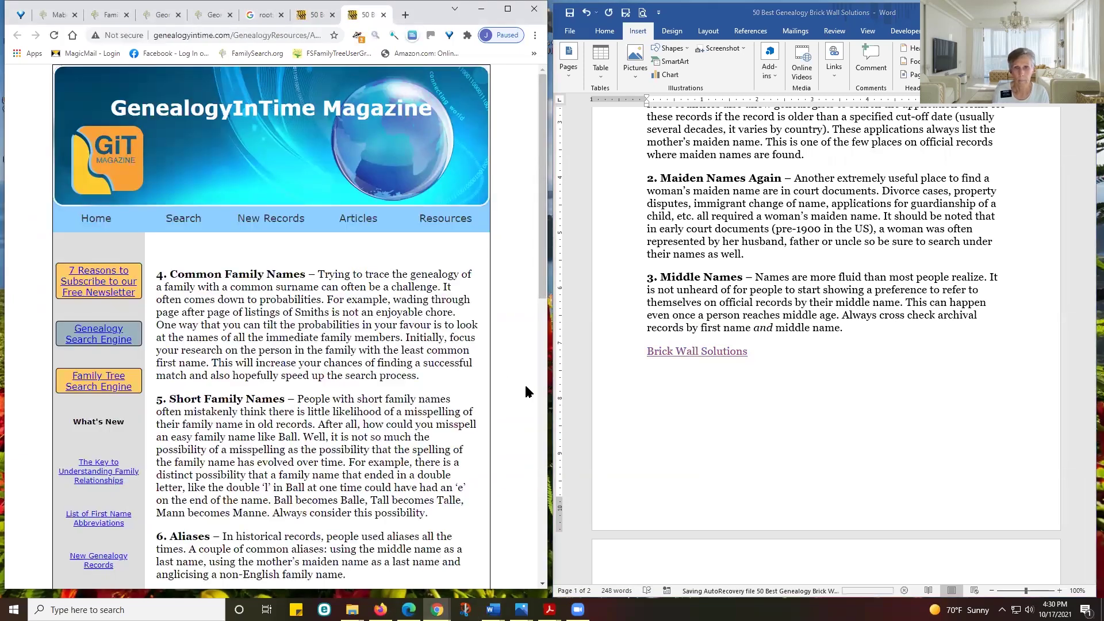
scroll(851, 405, "up", 5)
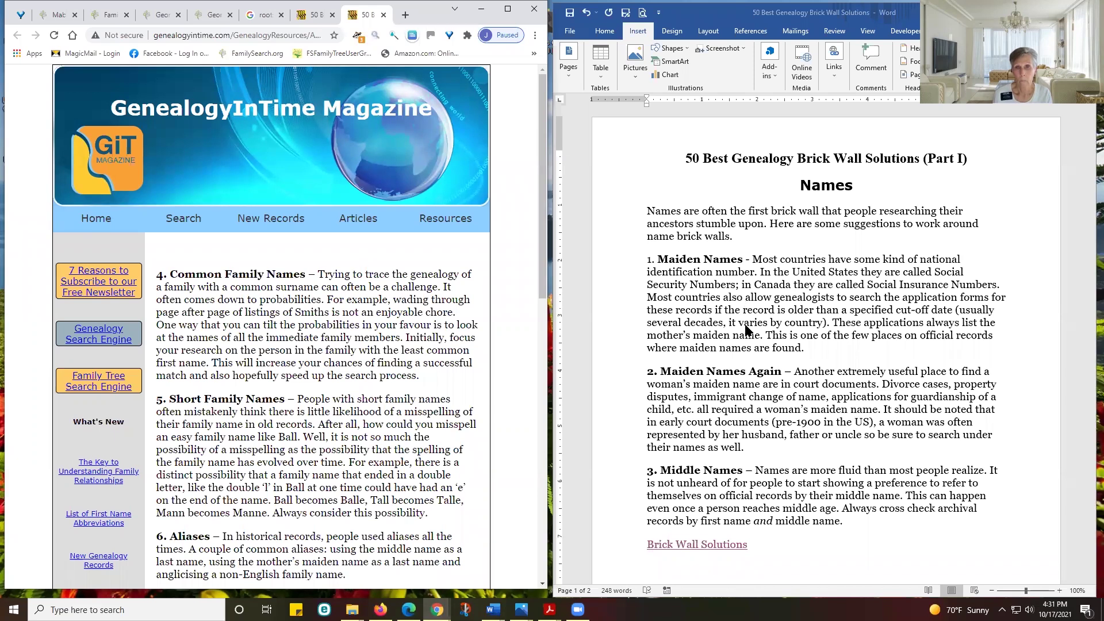
left_click(55, 14)
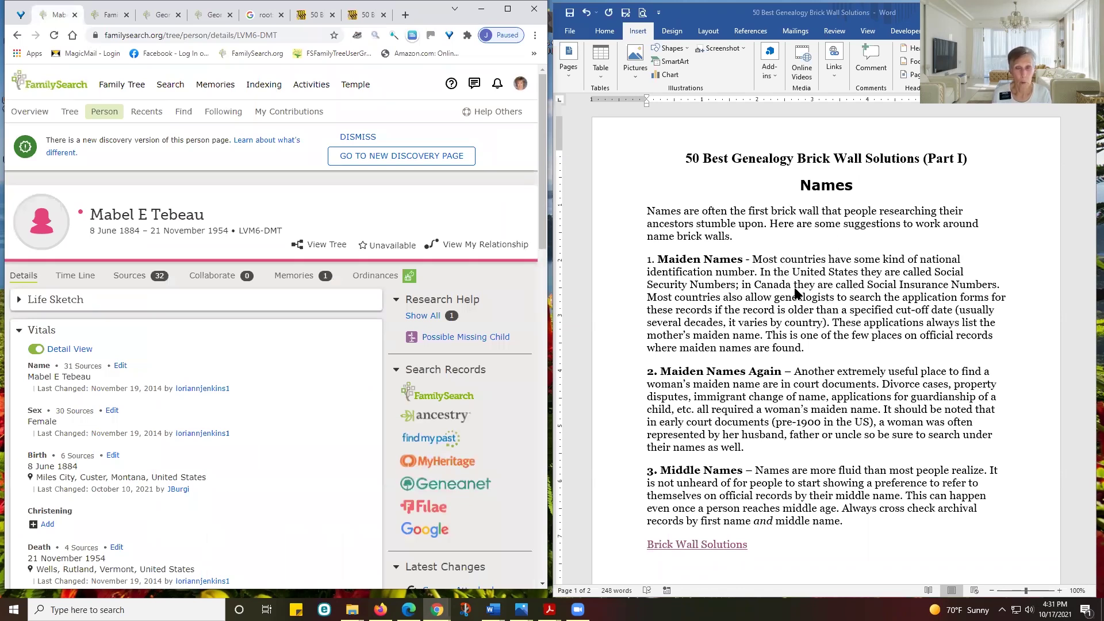
- Show the person's Memories section and try starting a new story
left_click(287, 276)
scroll(287, 266, "down", 2)
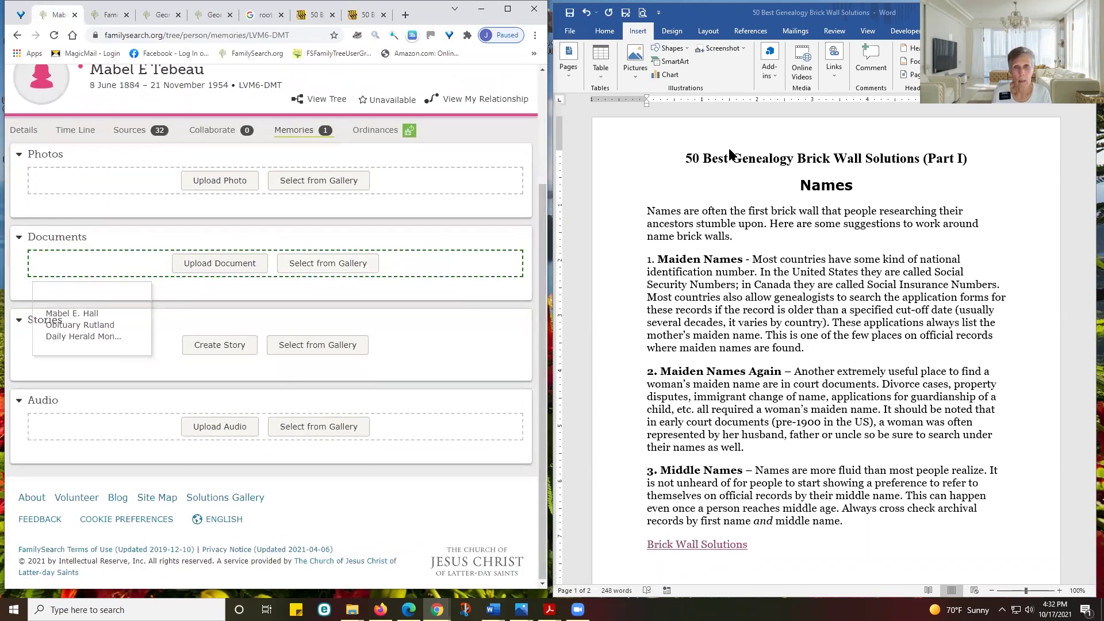
scroll(730, 239, "down", 3)
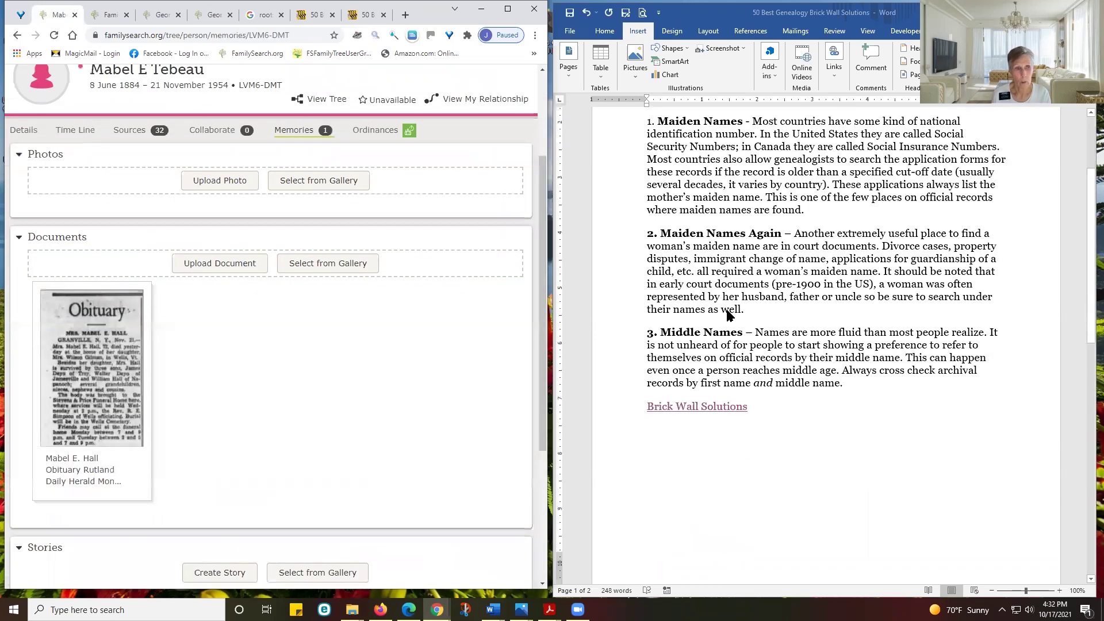
scroll(276, 304, "down", 4)
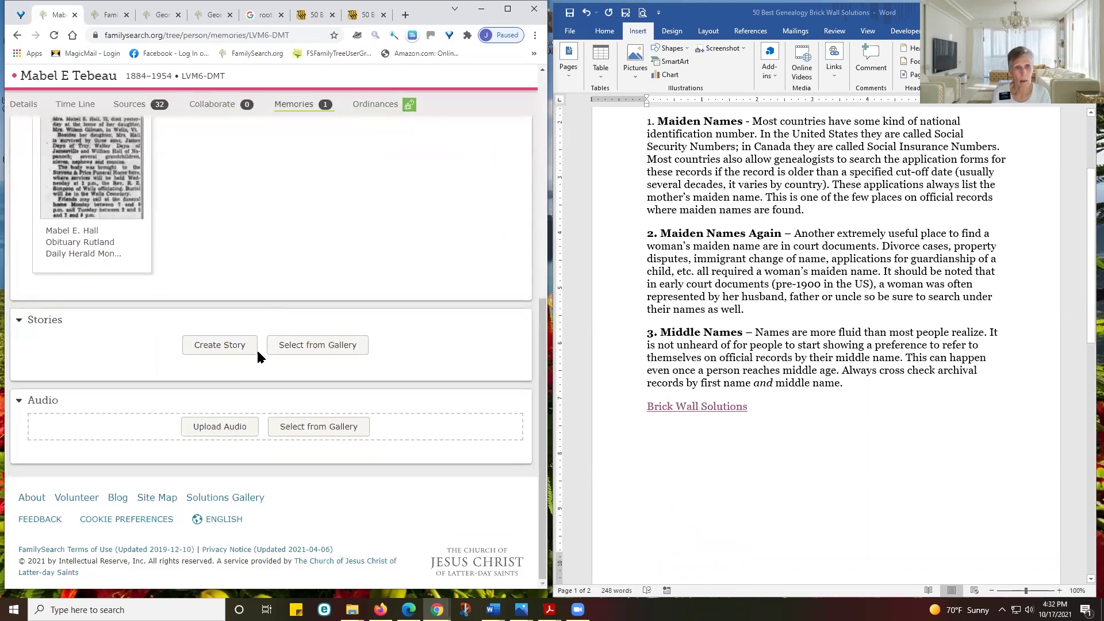
left_click(215, 349)
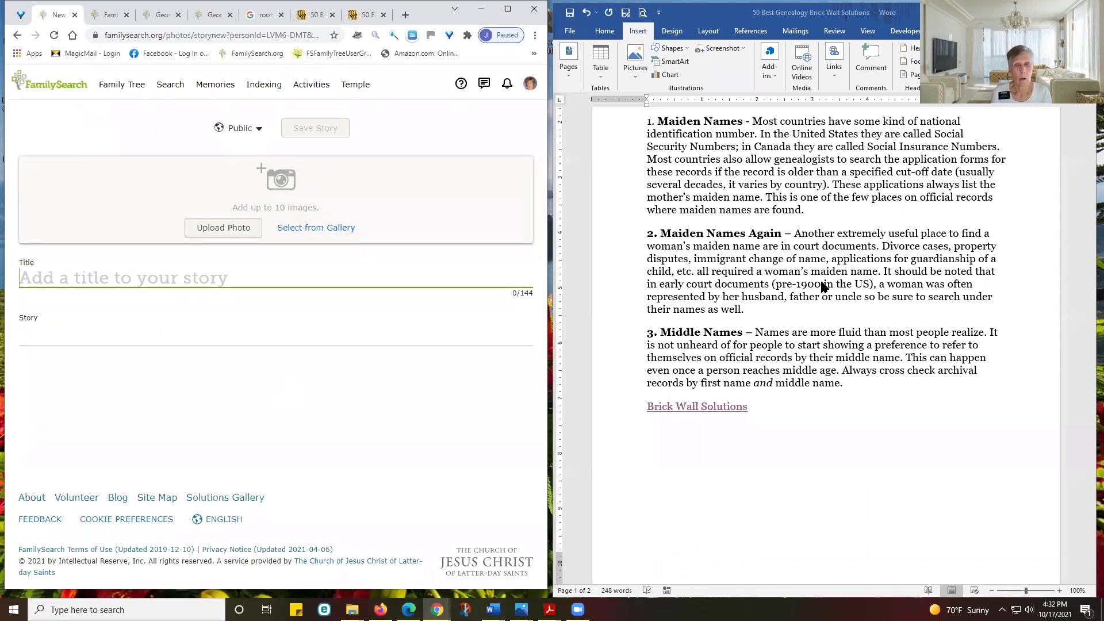
scroll(798, 251, "up", 4)
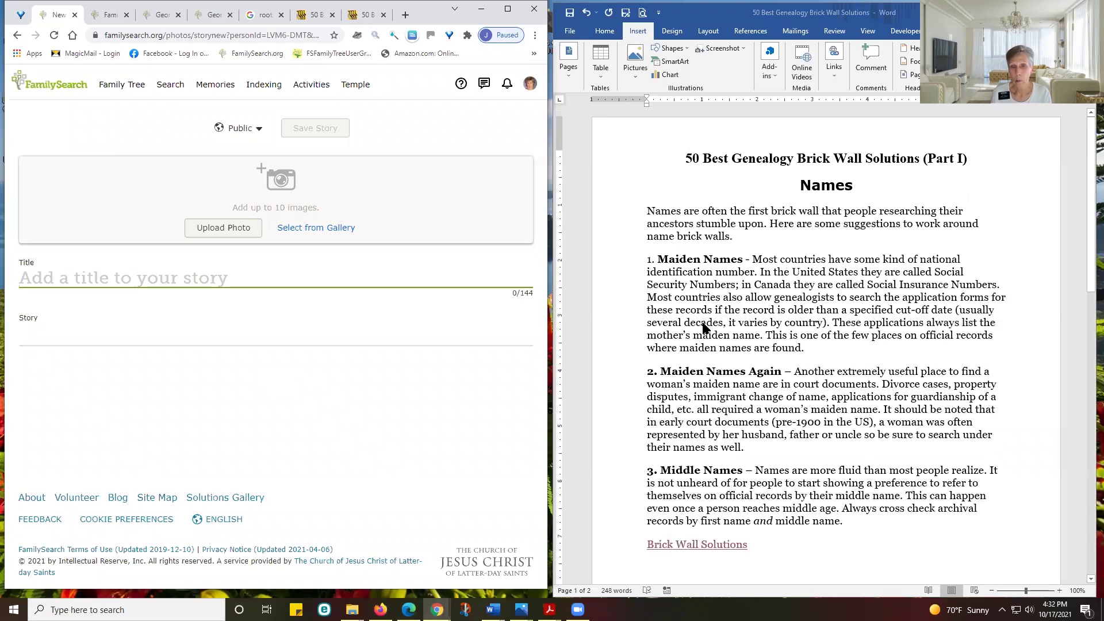
- Select all text in the Word document, then clear the selection
left_click(664, 154)
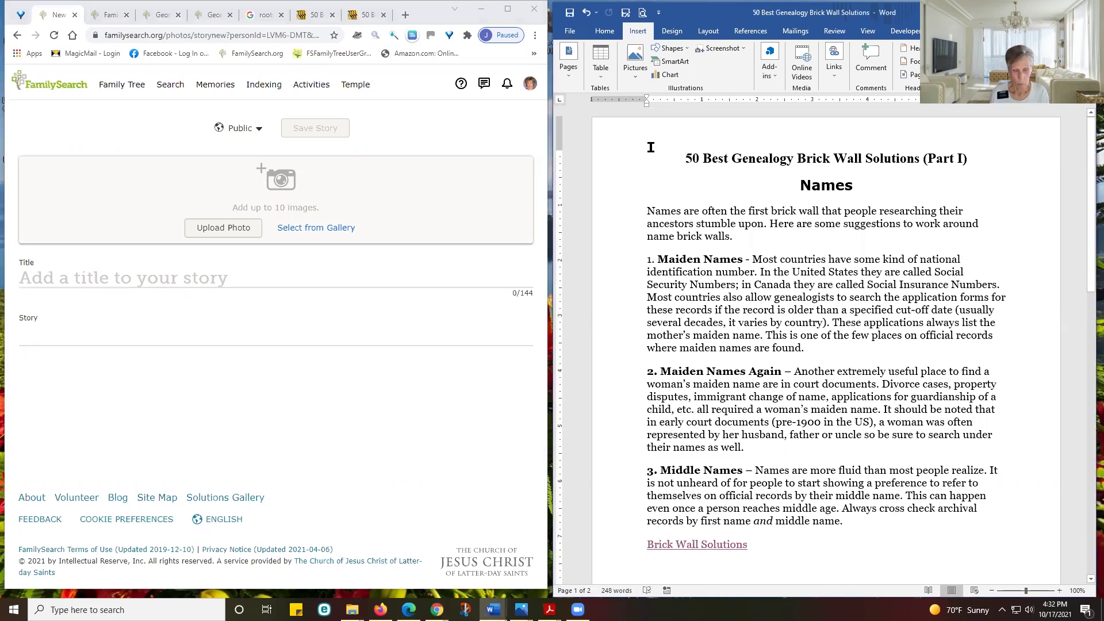
key("ctrl+a")
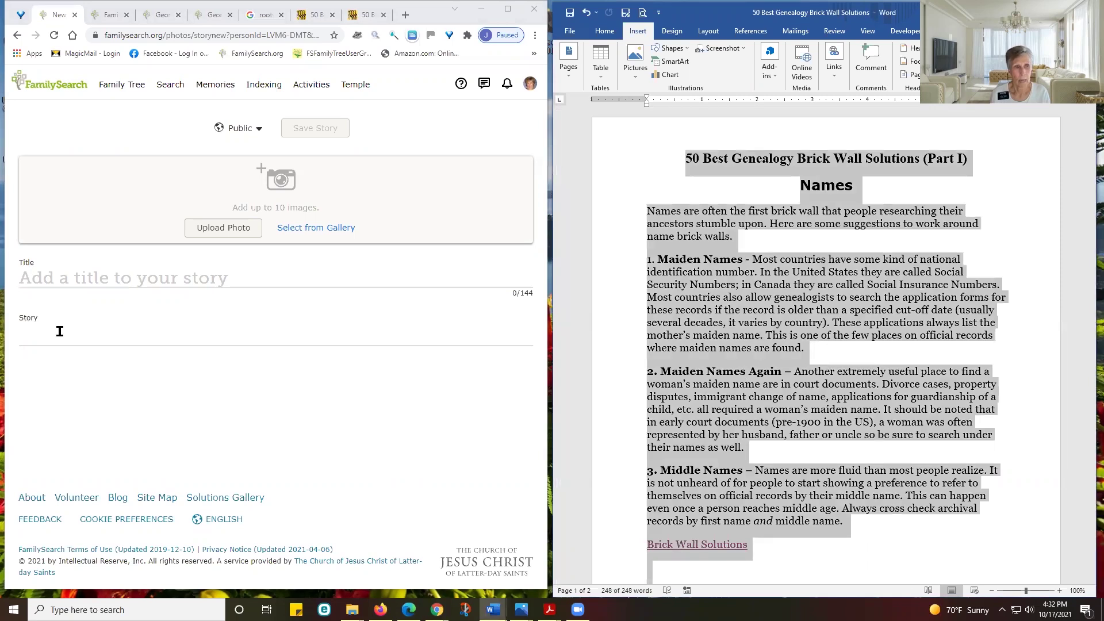
left_click(660, 159)
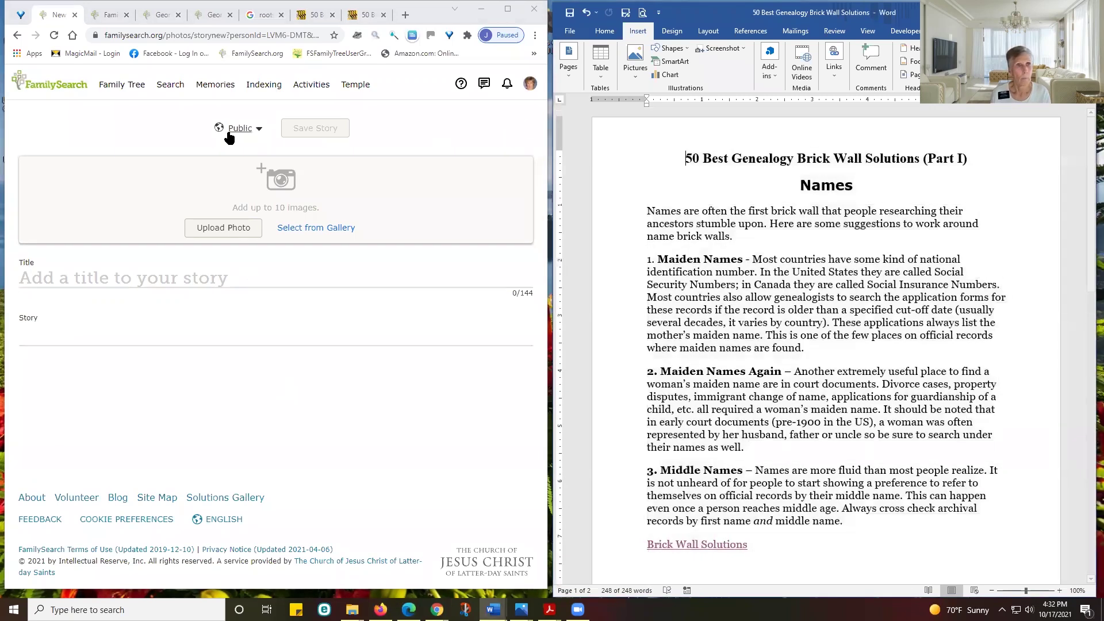
- Return to the person's Memories page listing the newspaper obituary under Documents
left_click(216, 84)
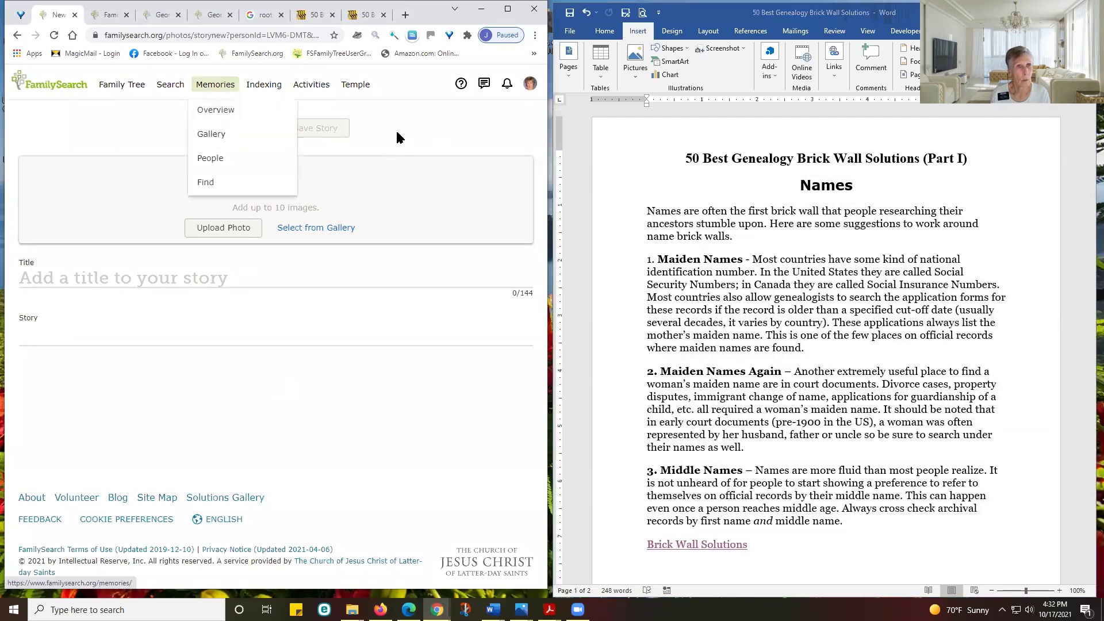
left_click(17, 36)
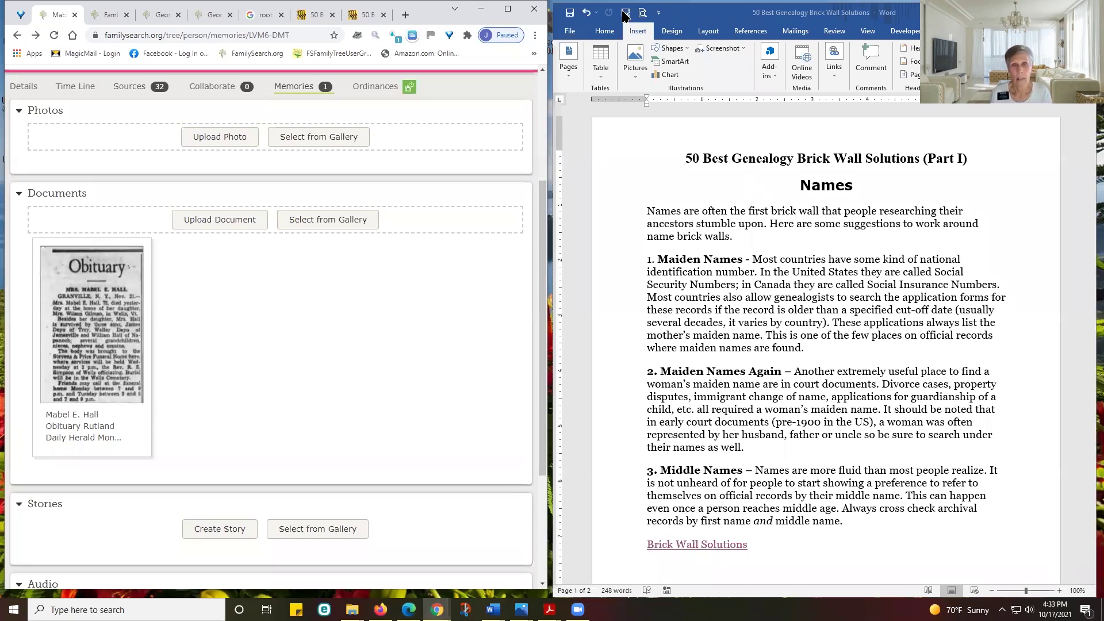
left_click(625, 12)
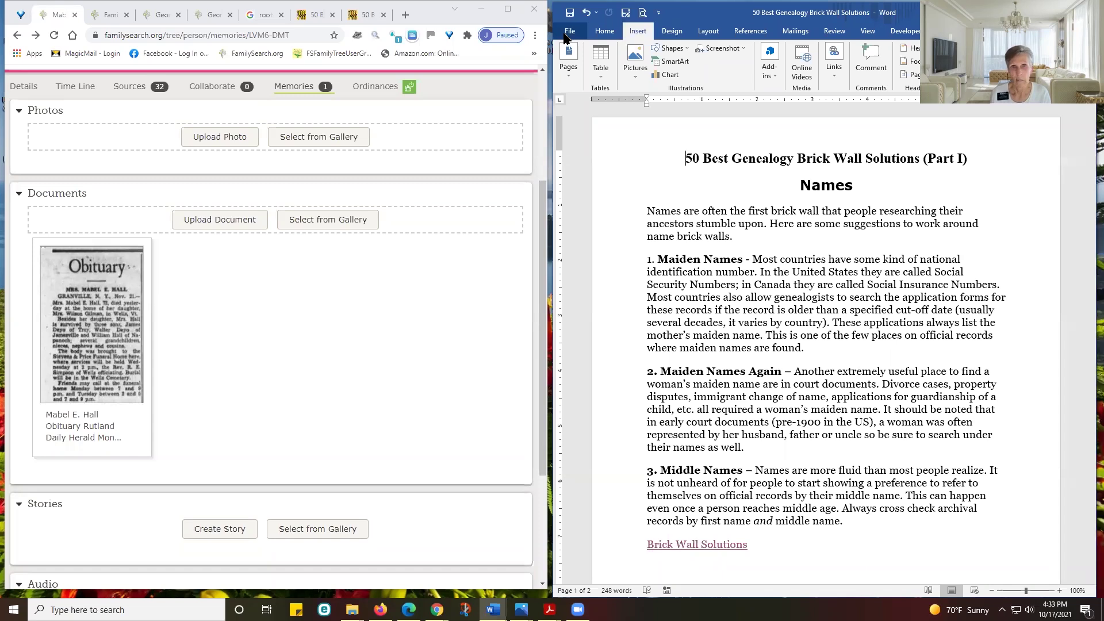
- Save the document as a PDF on the Desktop named '50 Best Genealogy Brick Wall Solutions'
left_click(567, 34)
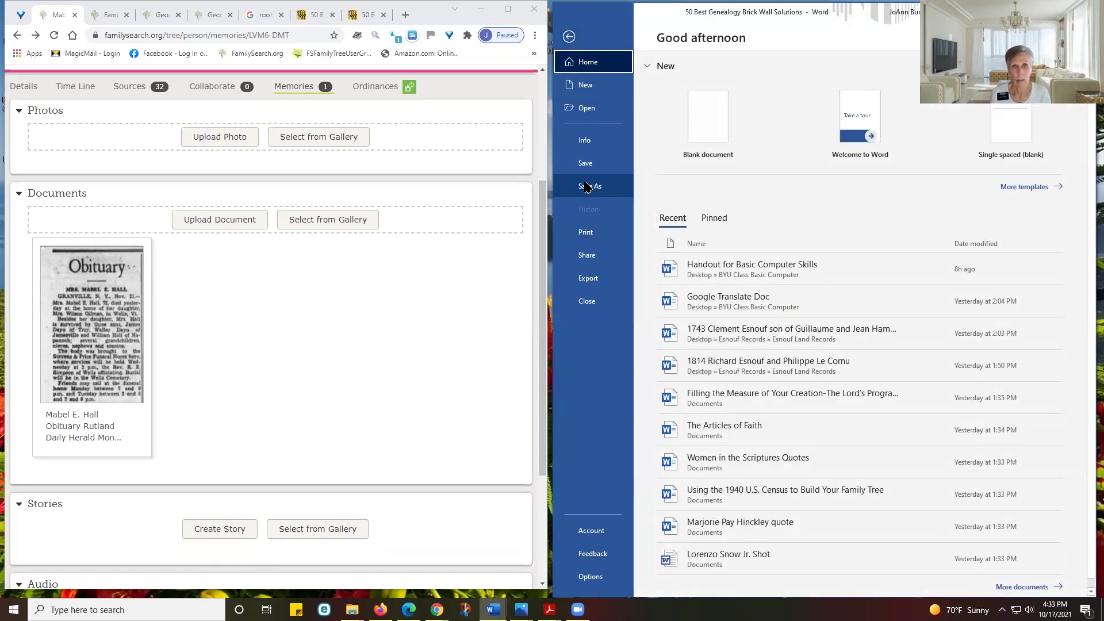
left_click(592, 187)
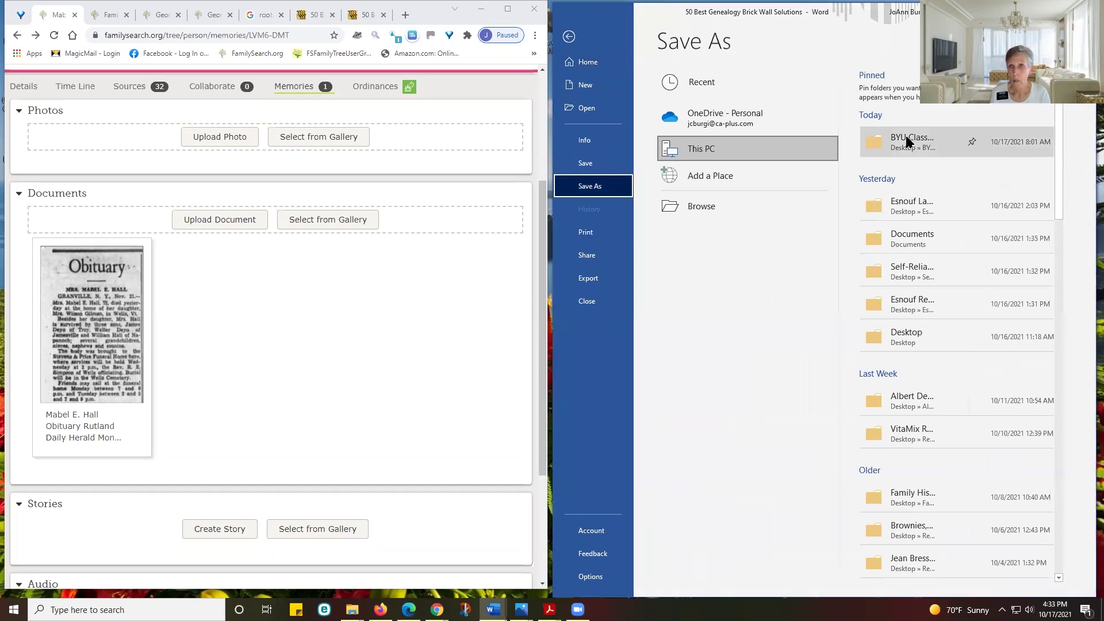
left_click(697, 208)
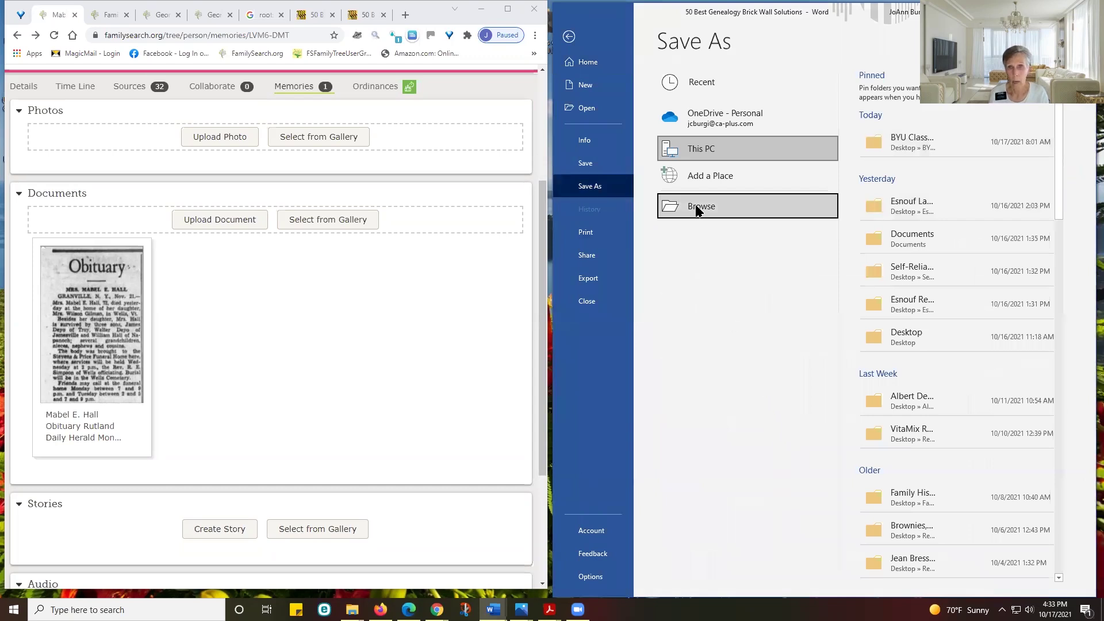
scroll(610, 106, "up", 5)
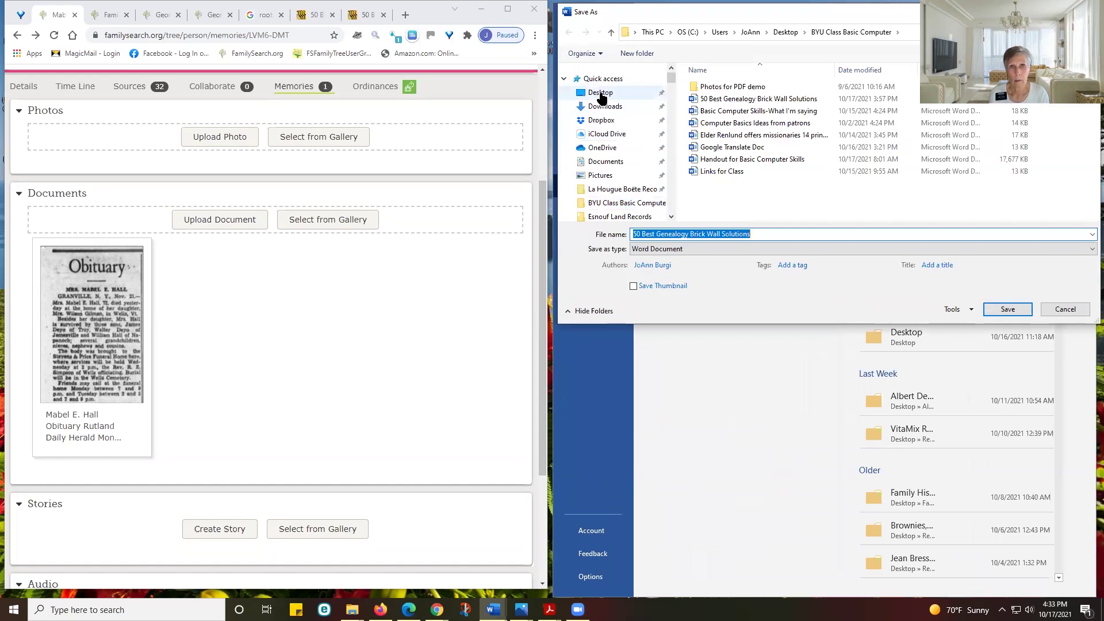
left_click(601, 94)
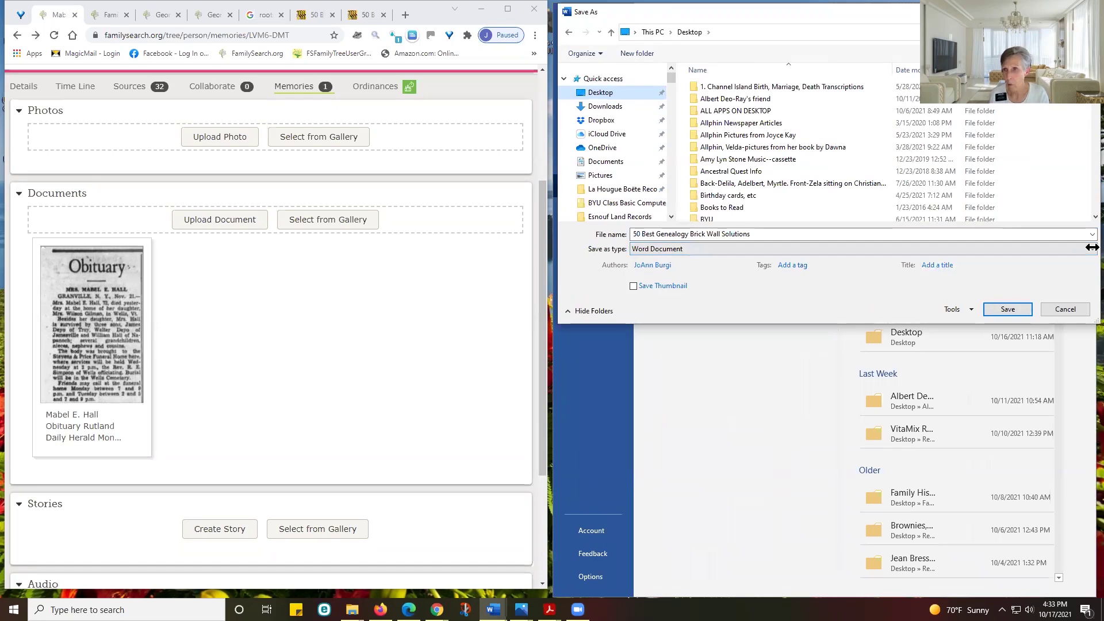
left_click(665, 253)
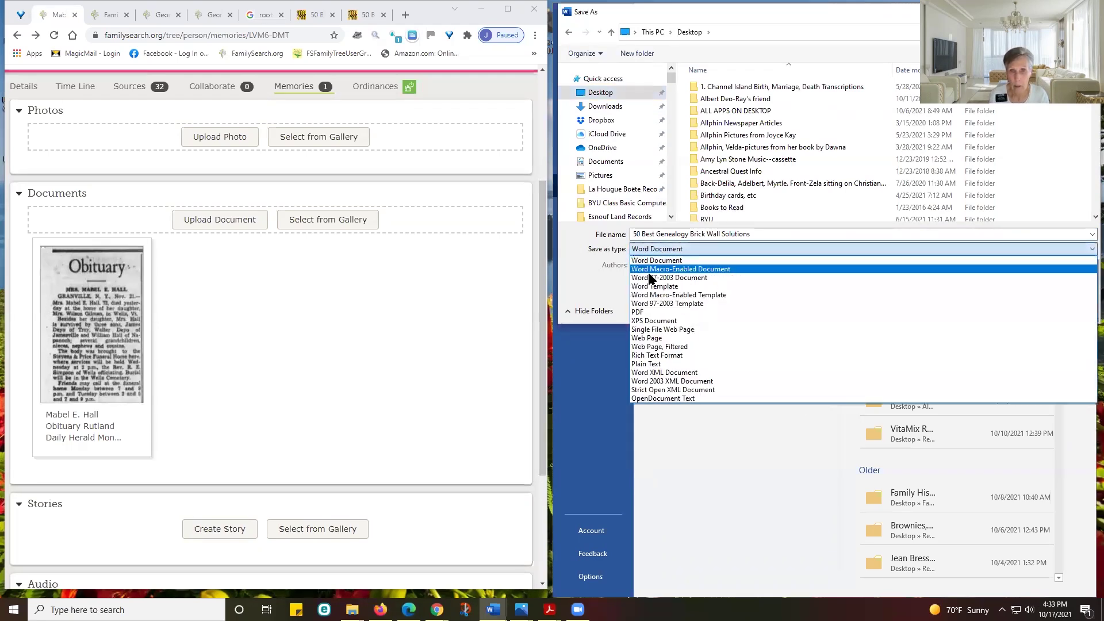
left_click(638, 313)
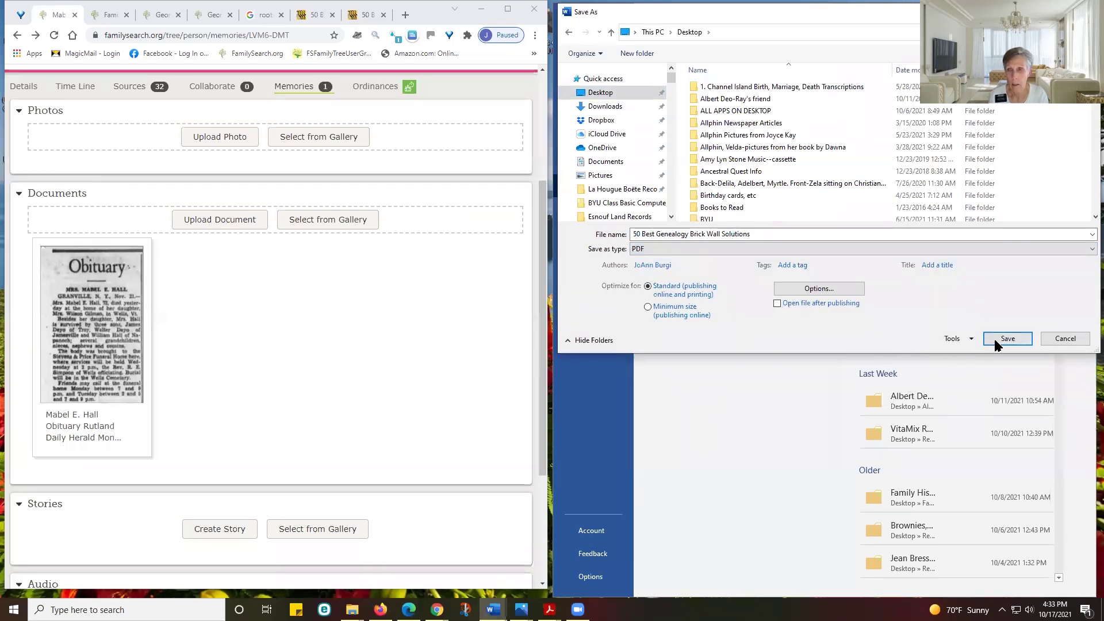
left_click(1008, 339)
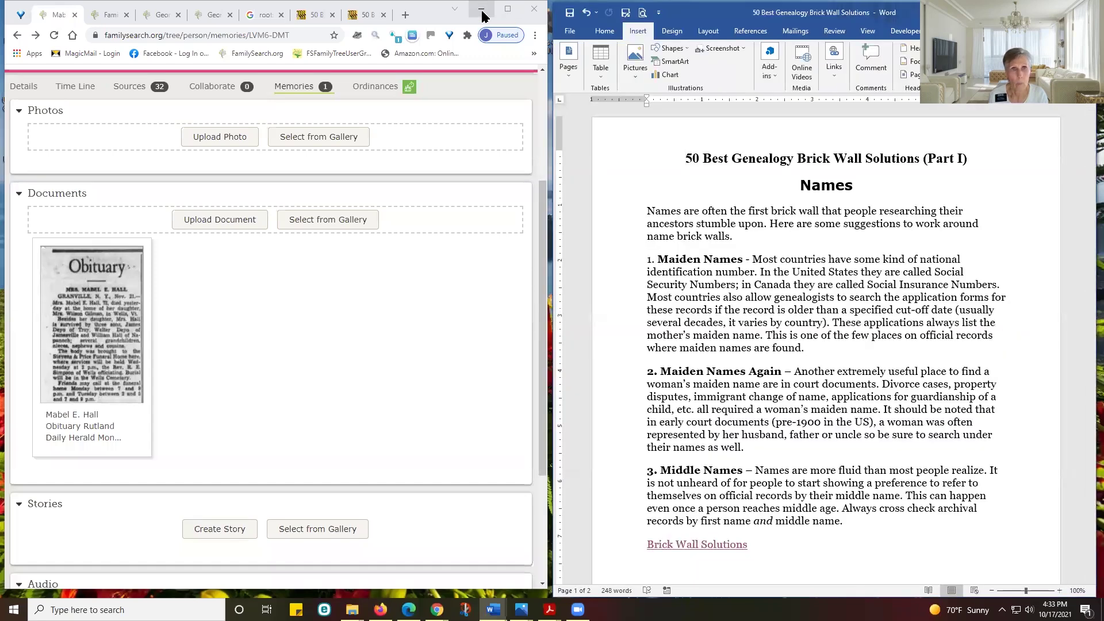
- Open '50 Best Genealogy Brick Wall Solutions.pdf' from the Desktop in Acrobat to check it, then close it
left_click(481, 10)
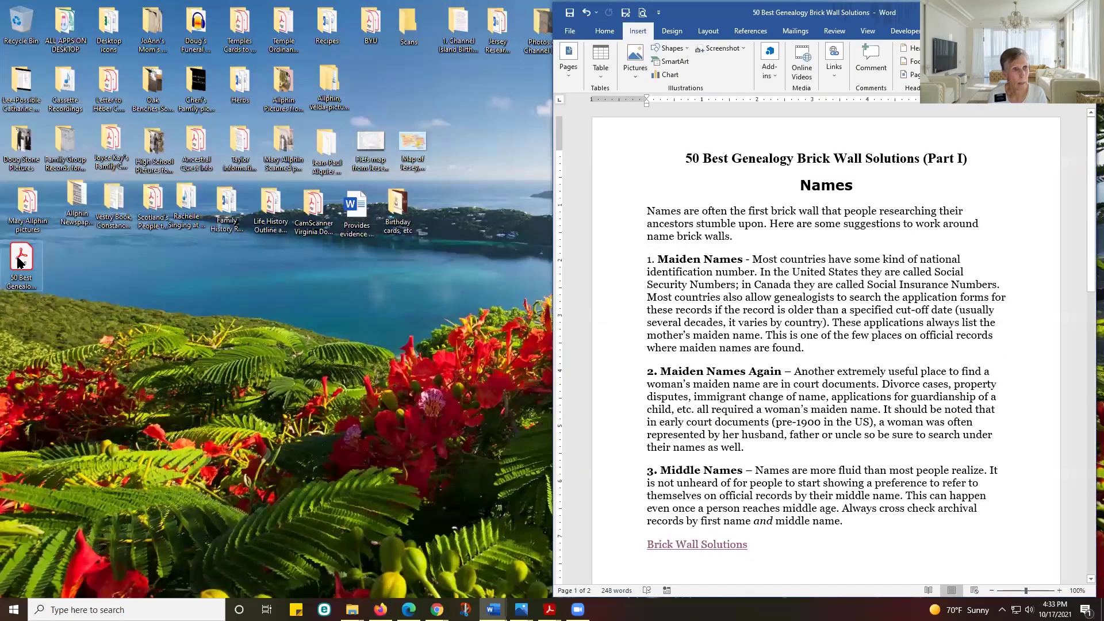
left_click_drag(21, 261, 189, 270)
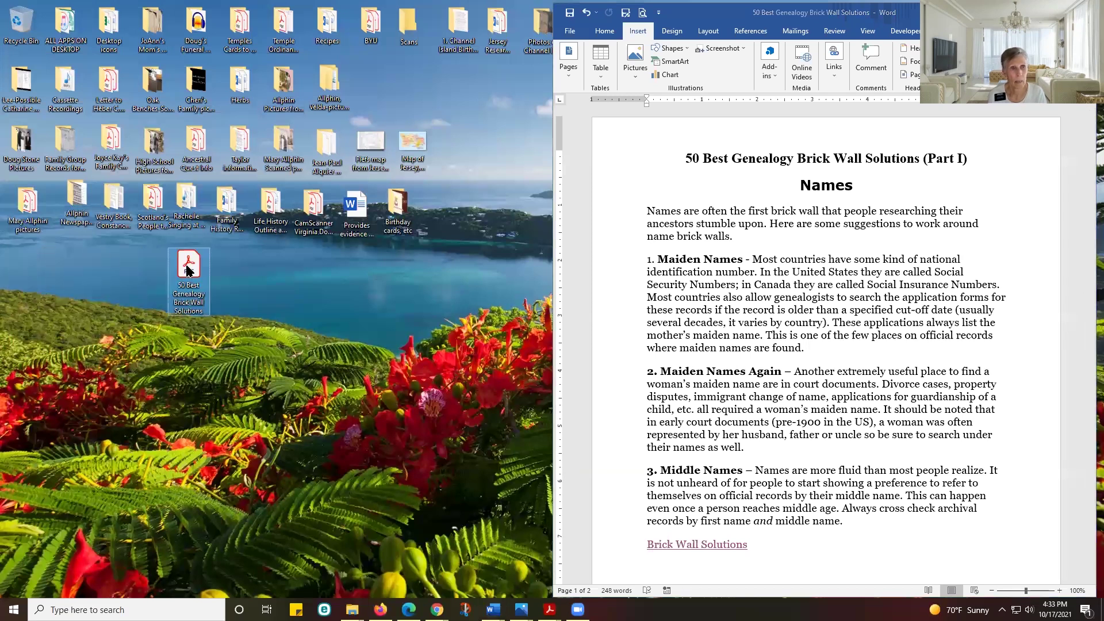
double_click(187, 269)
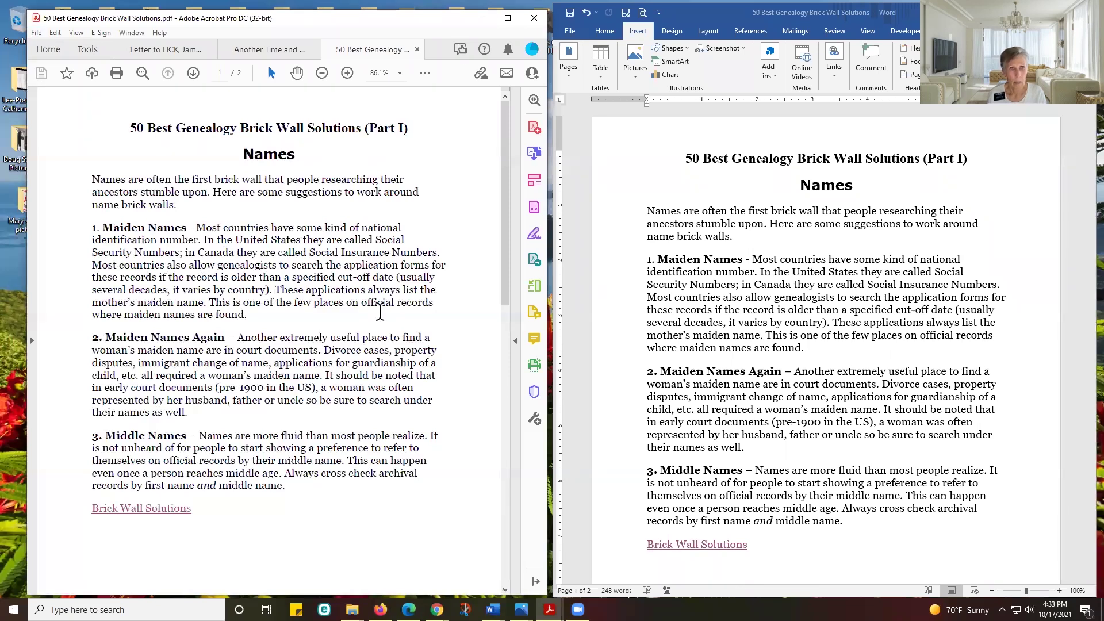
left_click(417, 50)
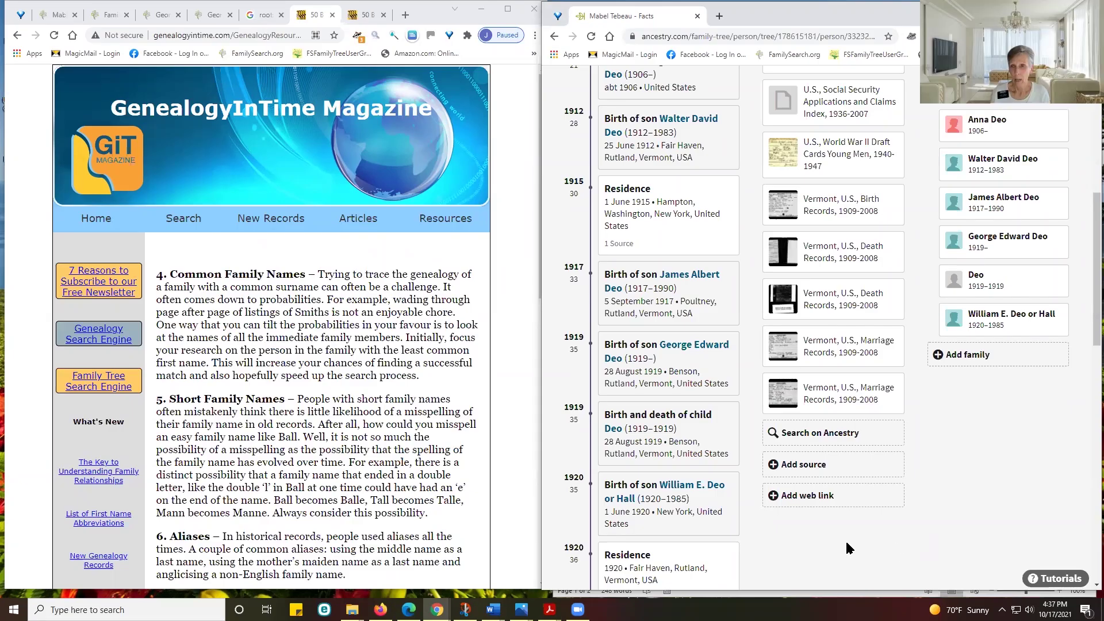